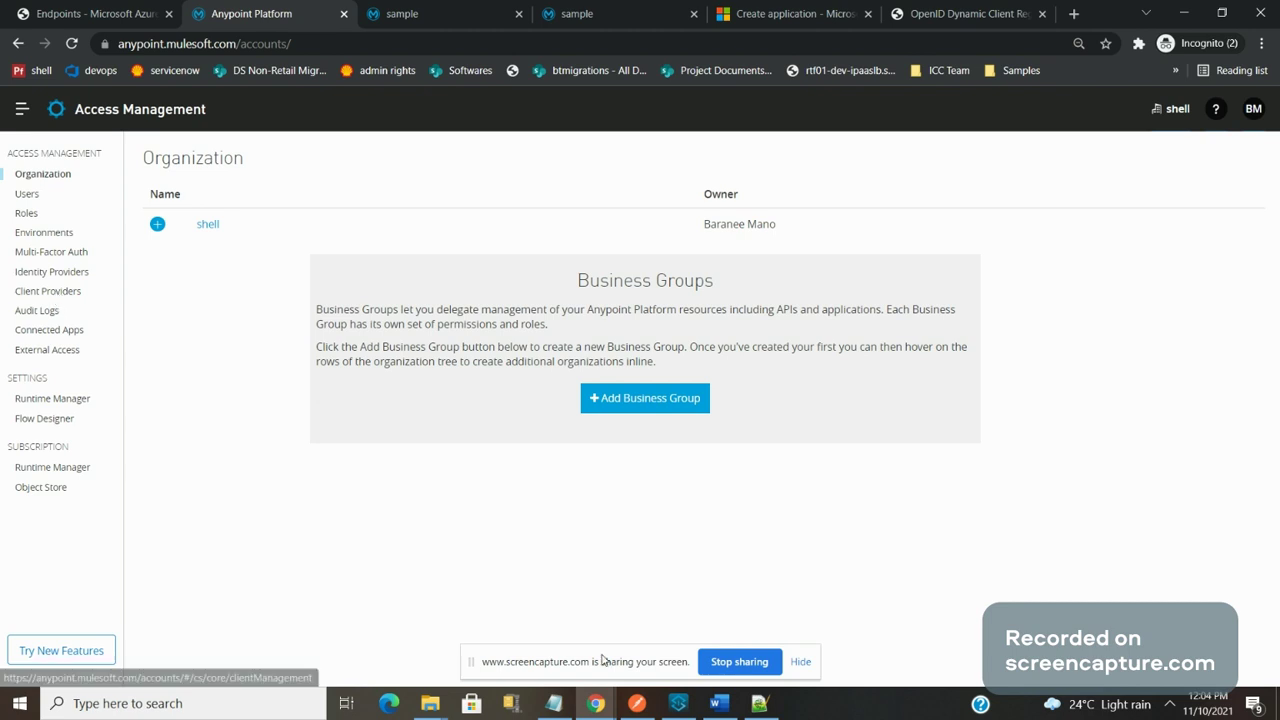
Step: Open the client providers in Access Management and look over the provider types available to add
click(669, 710)
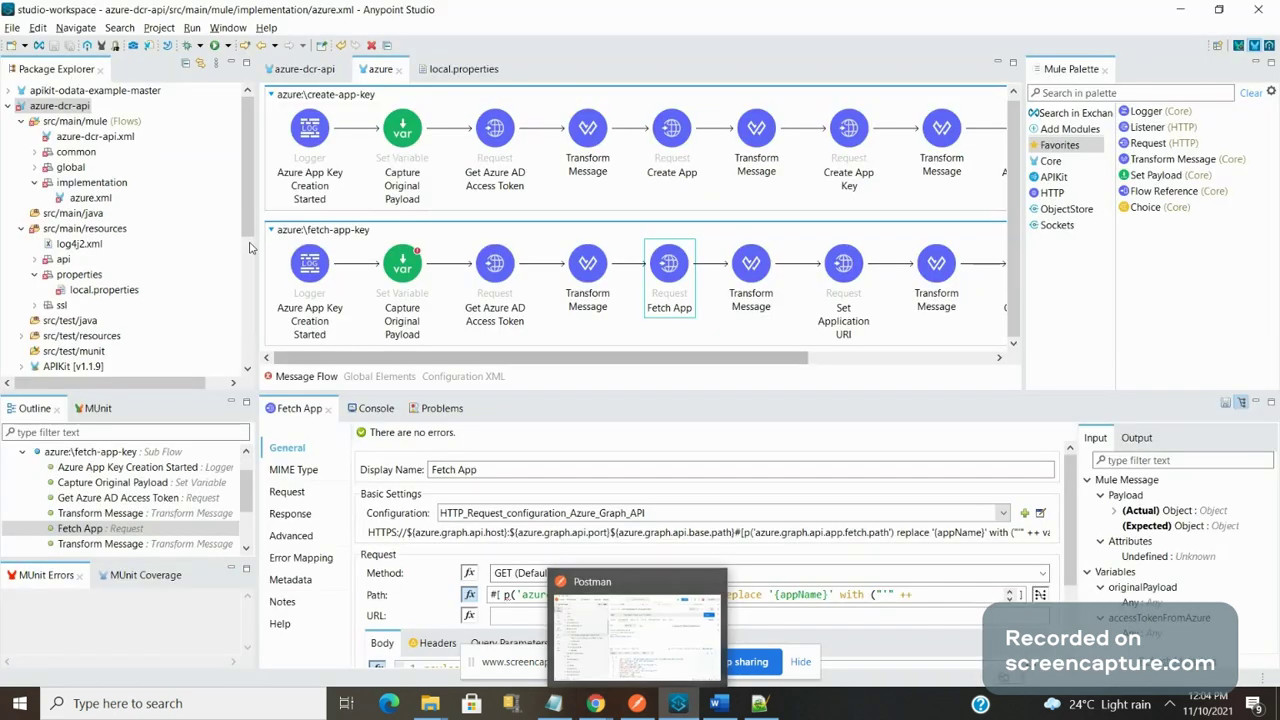
click(1181, 11)
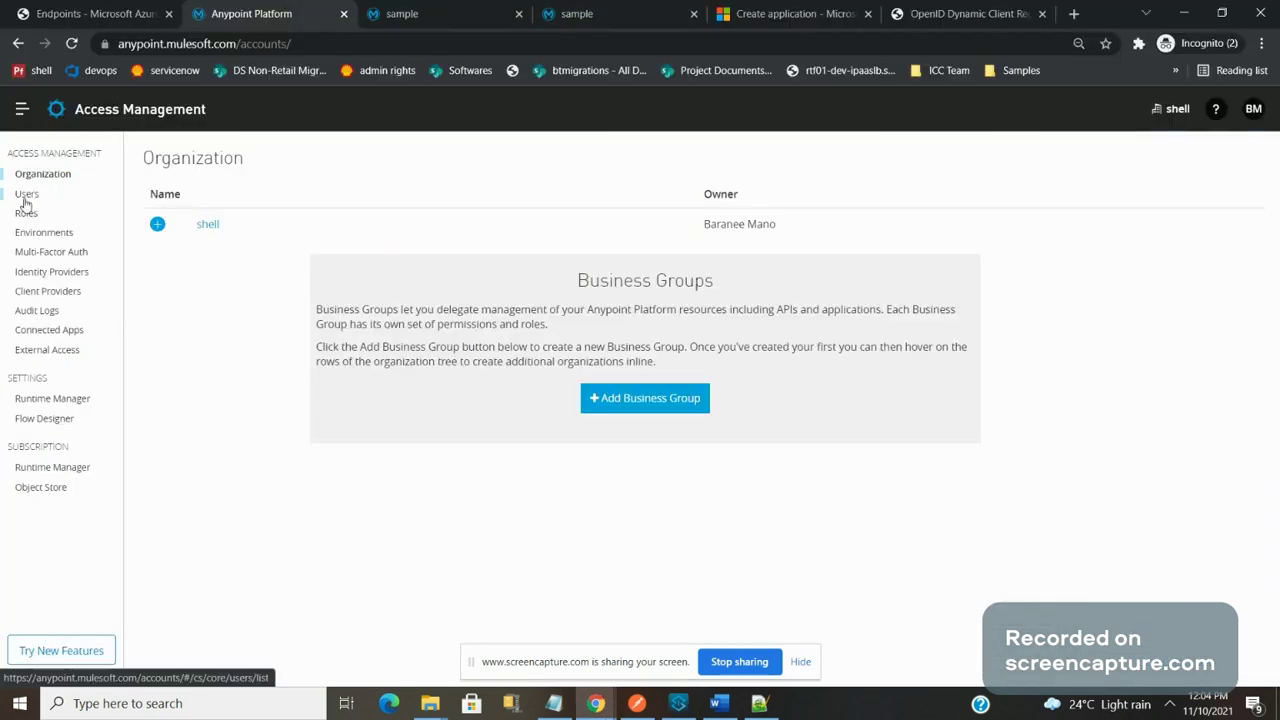
click(68, 293)
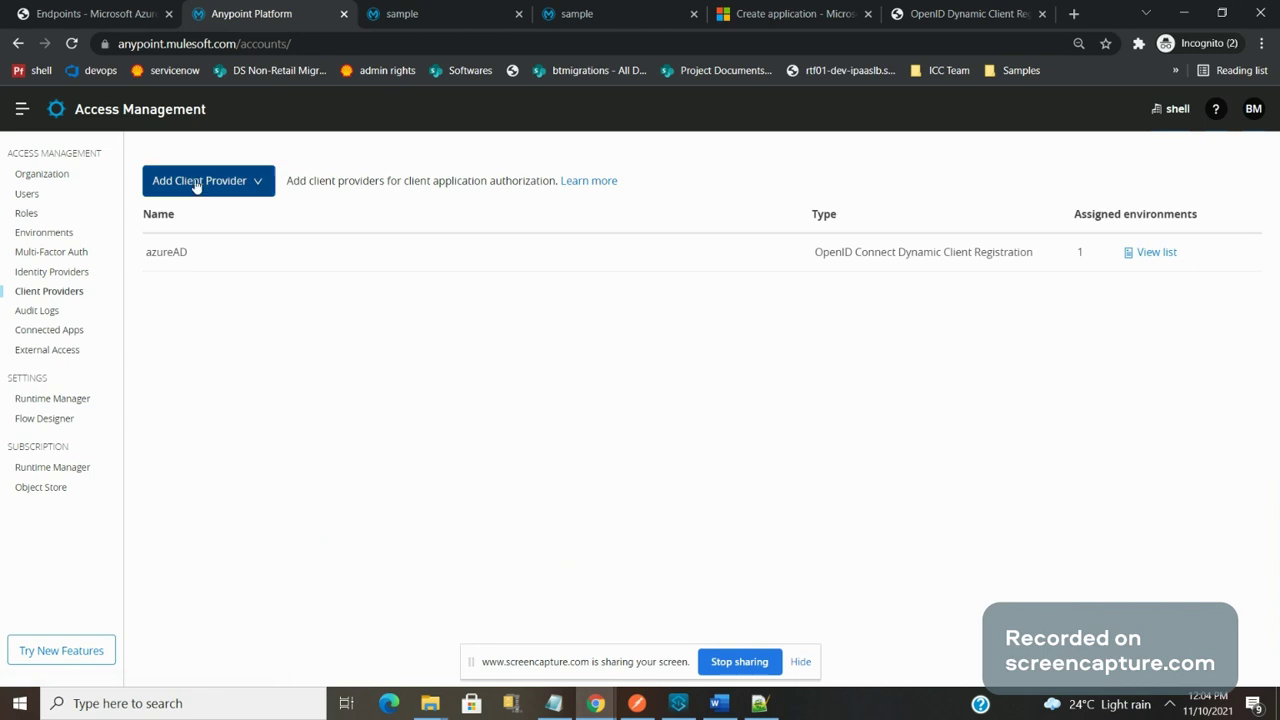
click(197, 184)
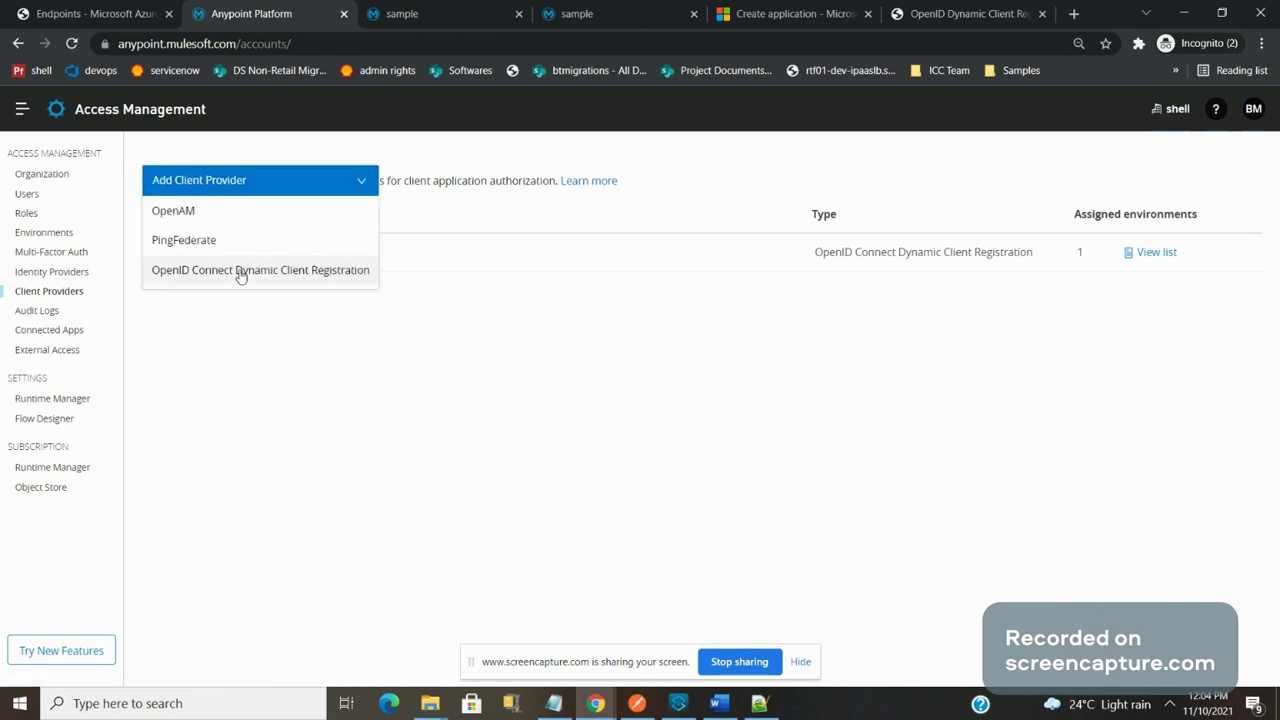
click(262, 343)
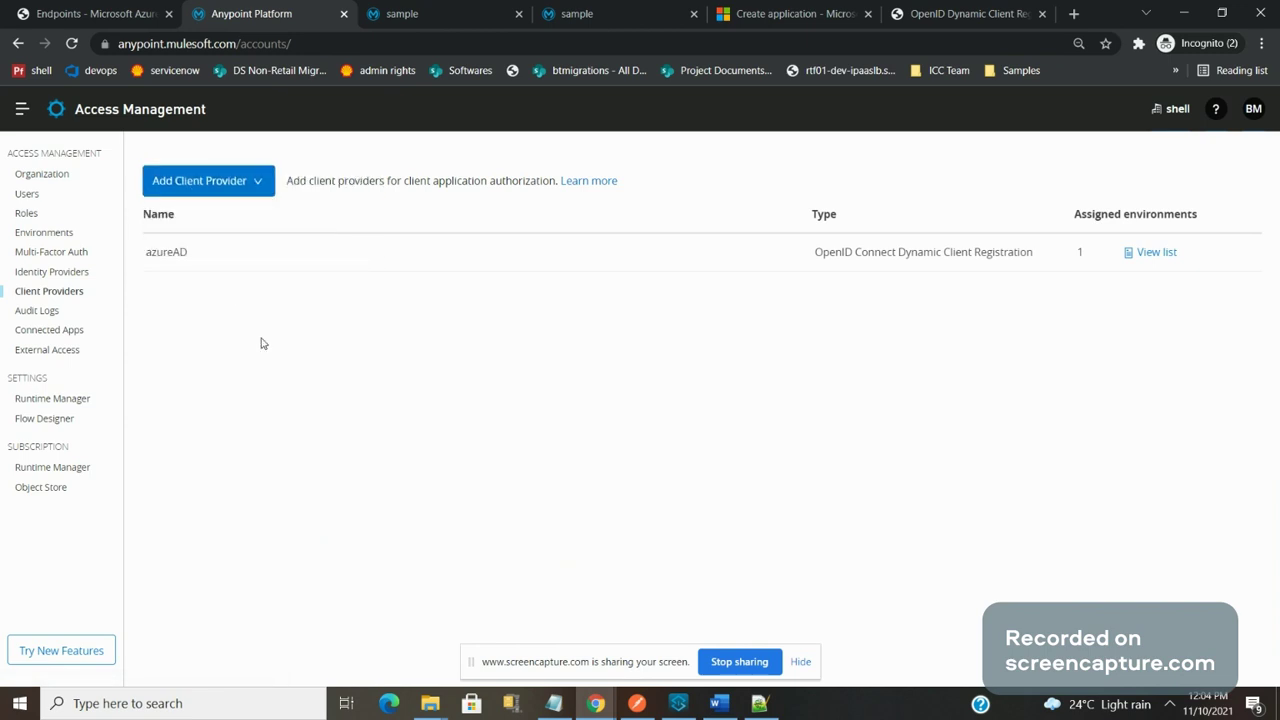
Step: Open the azureAD client provider and review its client information and the Issuer under Dynamic Client Registration
click(168, 253)
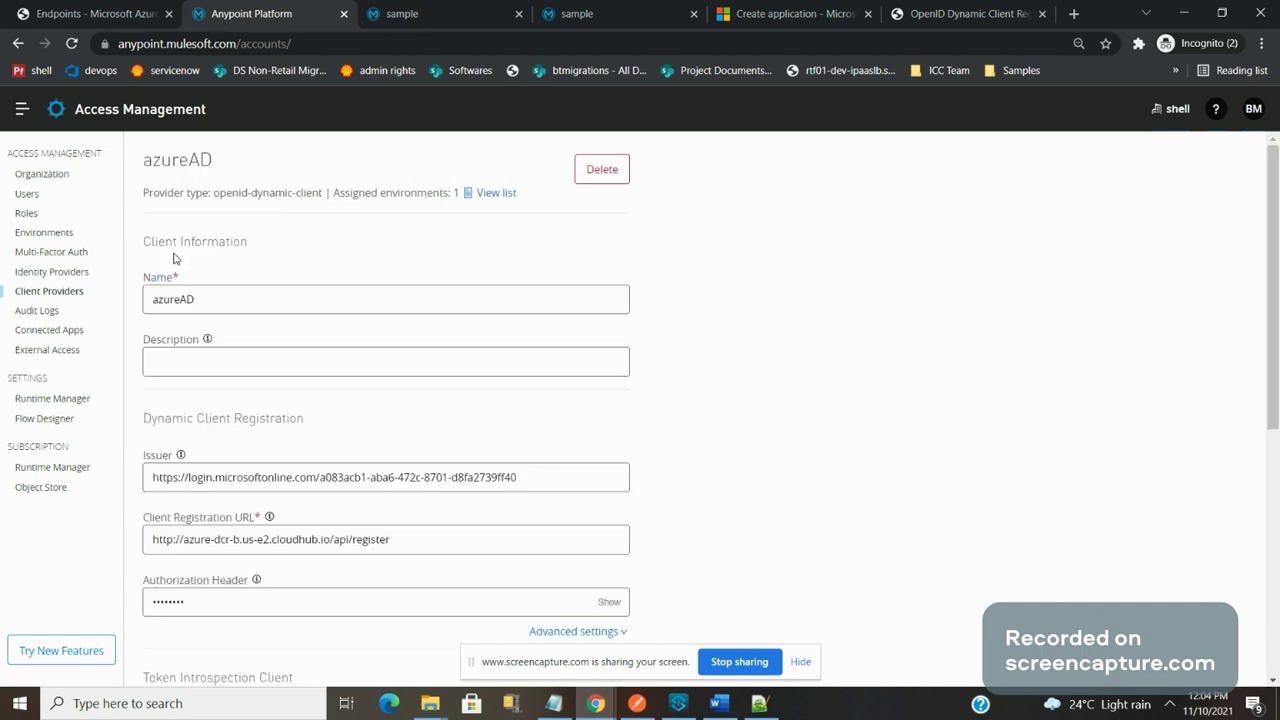
click(379, 298)
key(Tab)
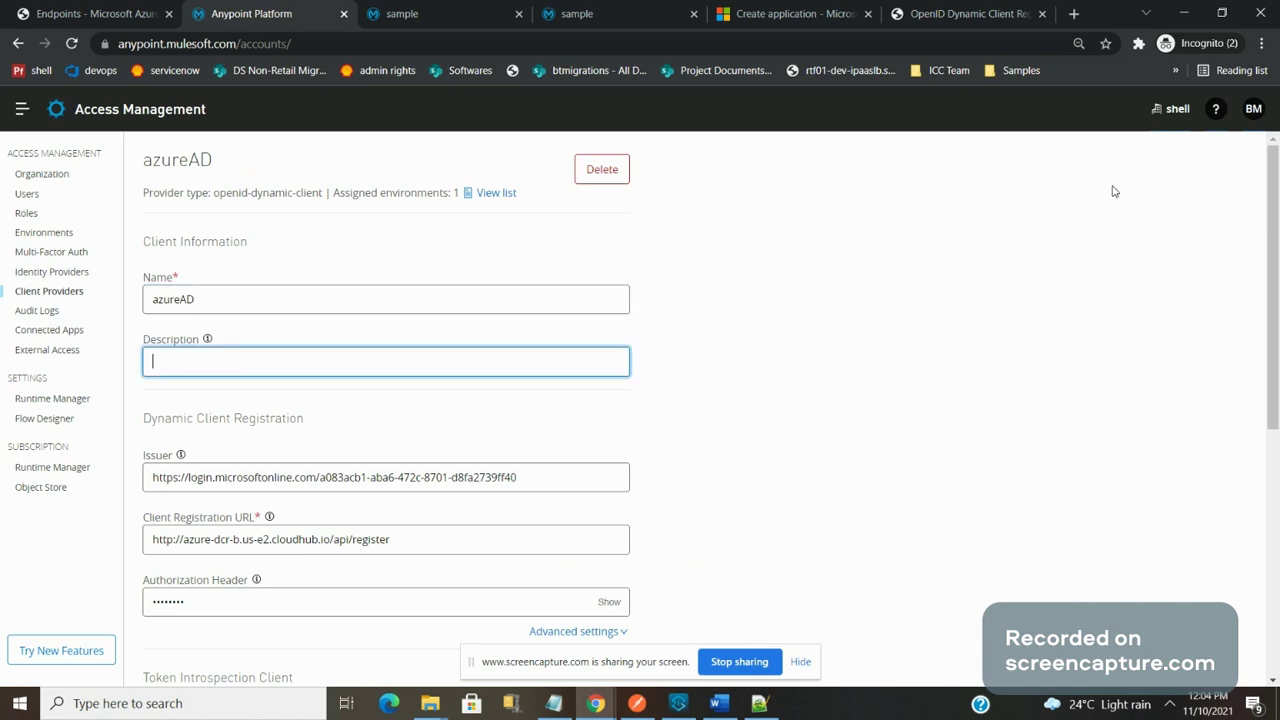
scroll(1276, 254, down, 2)
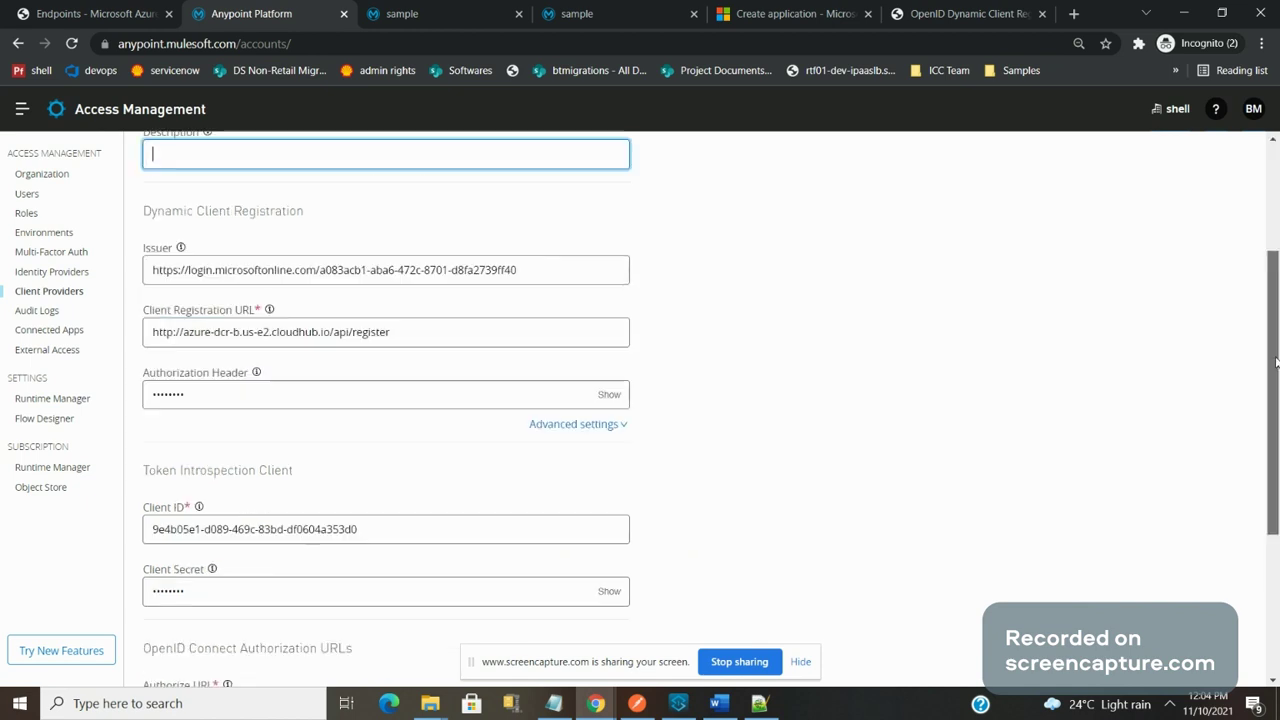
click(567, 240)
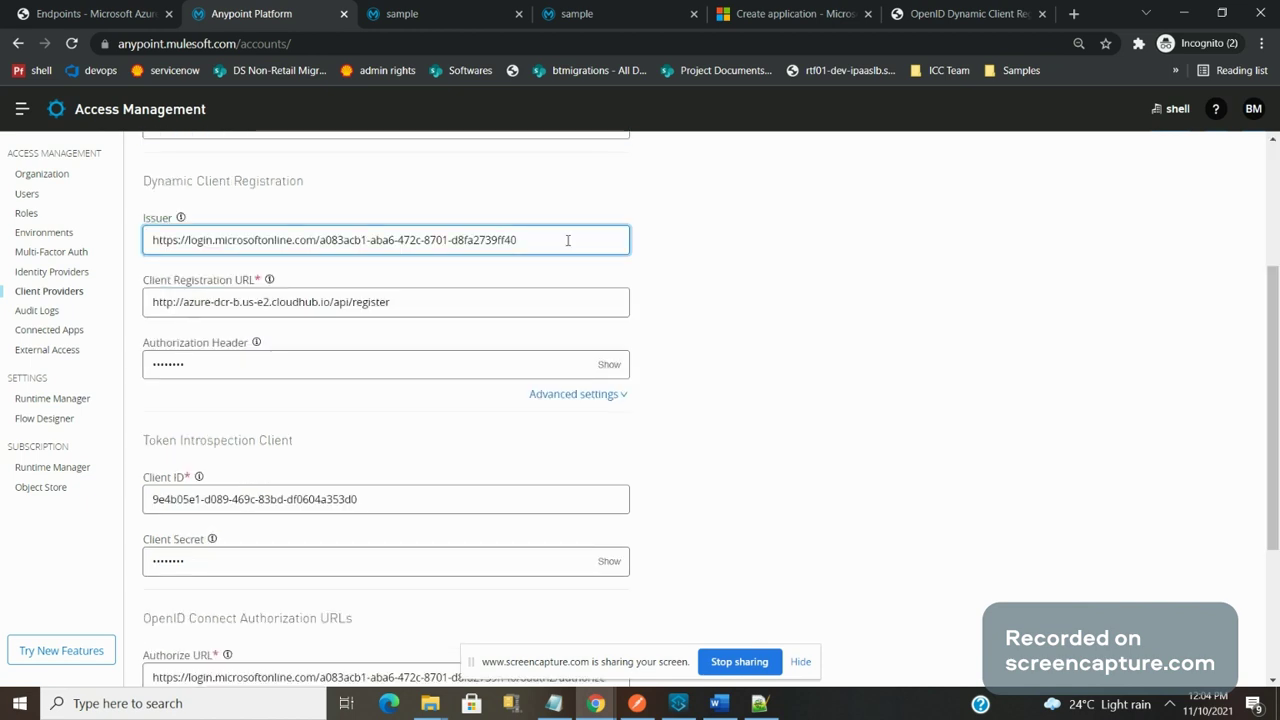
Step: Switch to the Azure portal, copy regular174's OpenID Connect metadata document URL and open it in a new browser tab
click(91, 12)
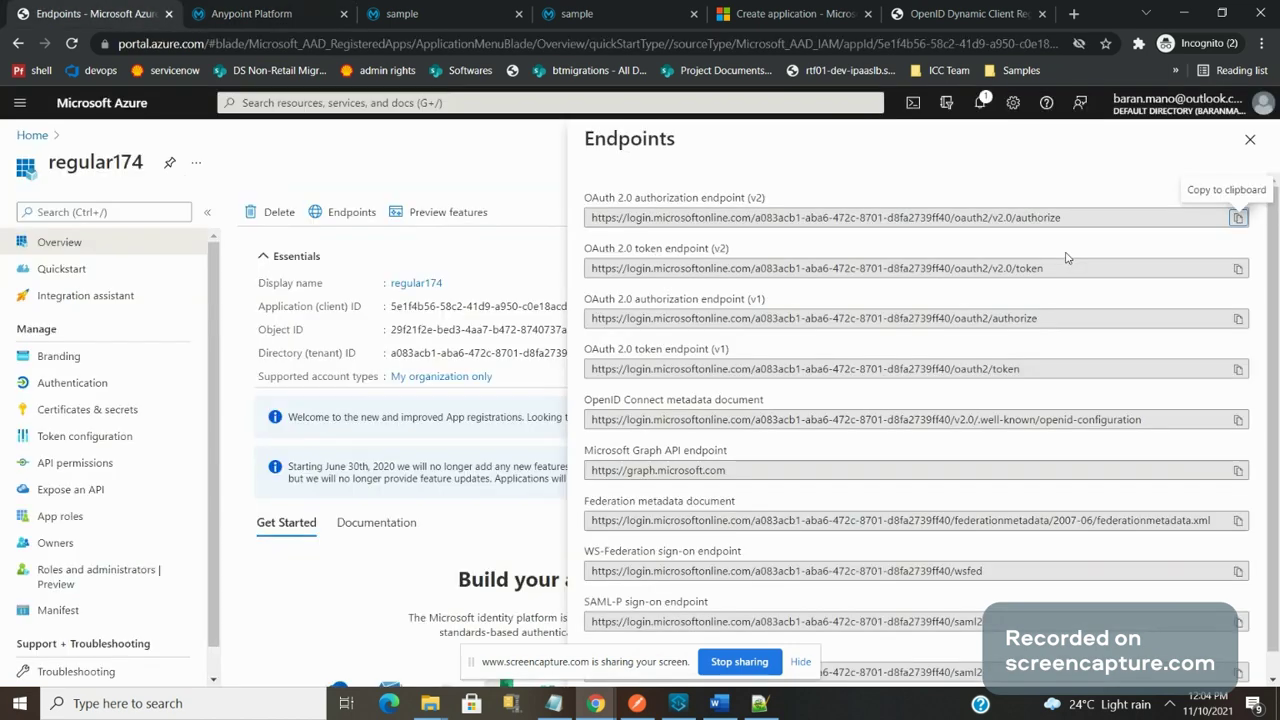
click(1238, 419)
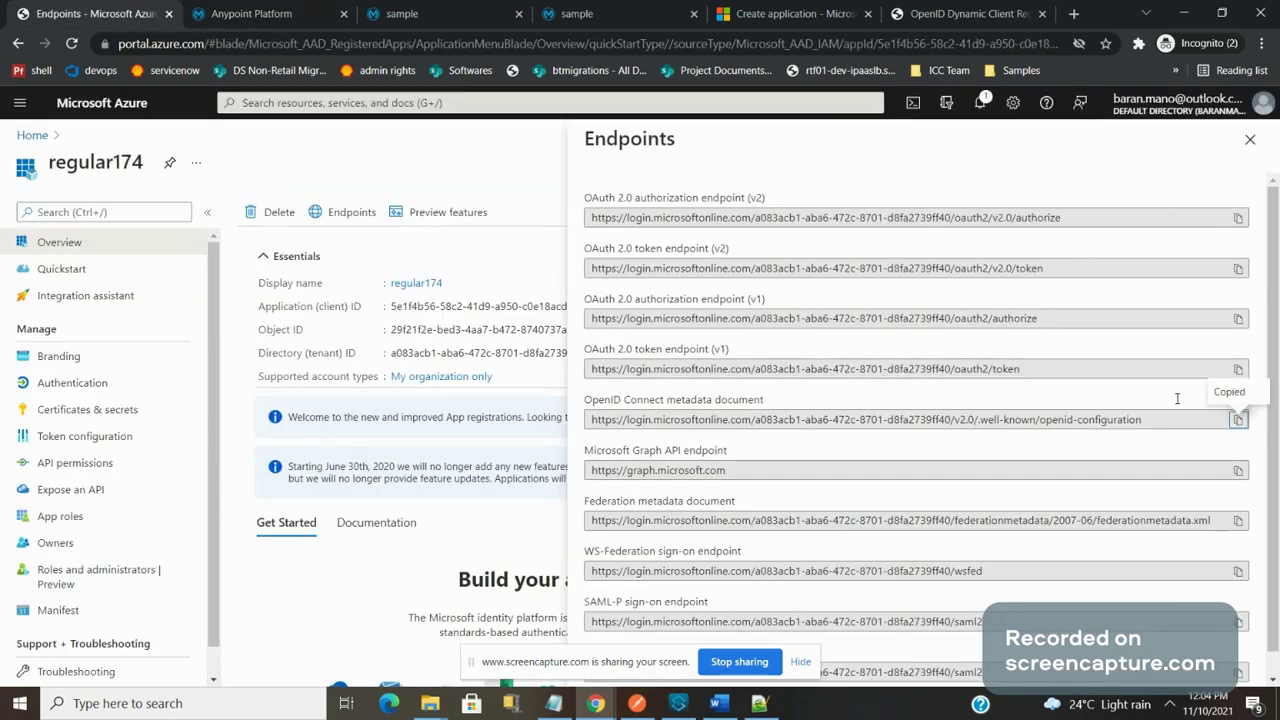
click(1074, 14)
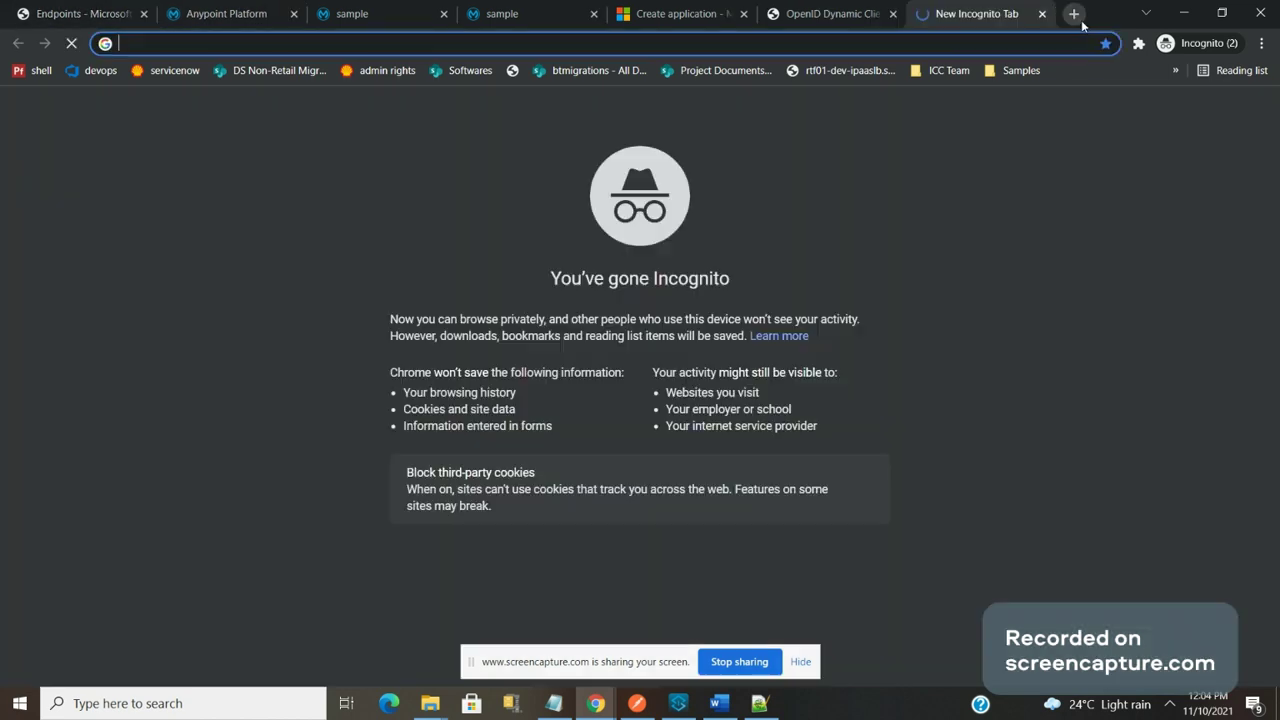
key(ctrl+v)
key(Return)
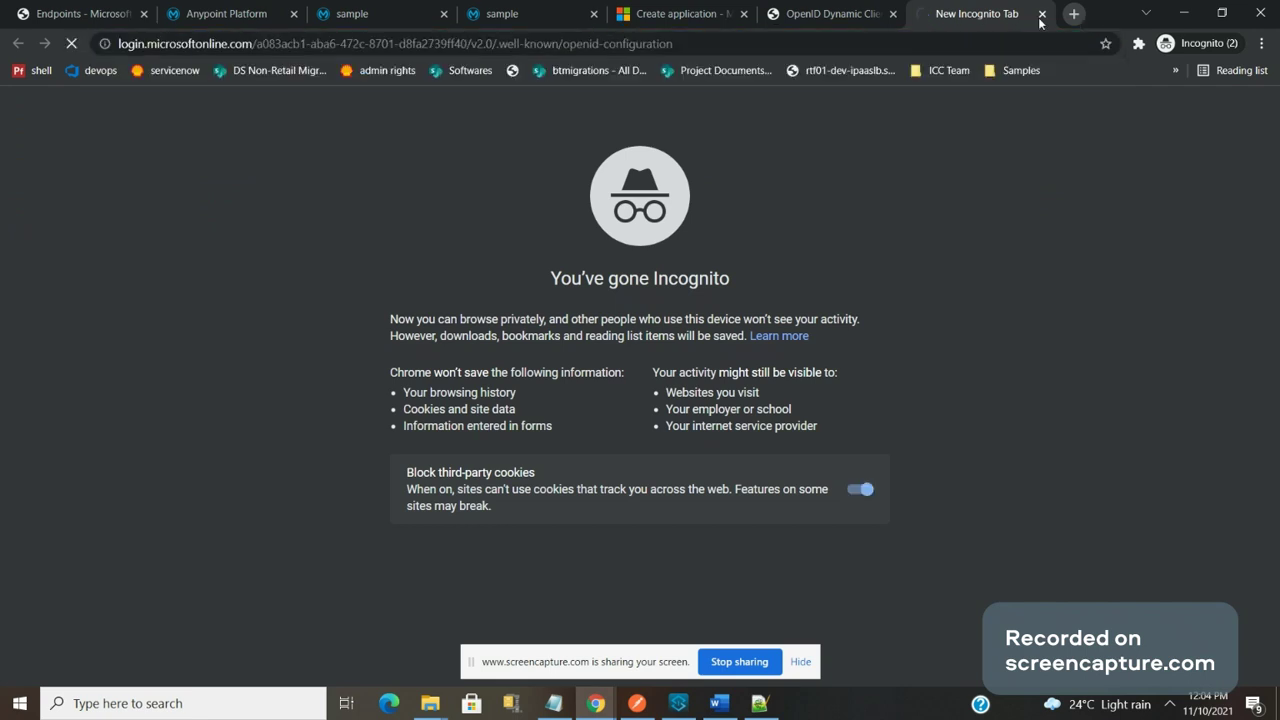
Step: Find "issuer" in the metadata document and select its URL through the tenant ID, leaving out /v2.0
key(ctrl+f)
text(uri)
text(issu)
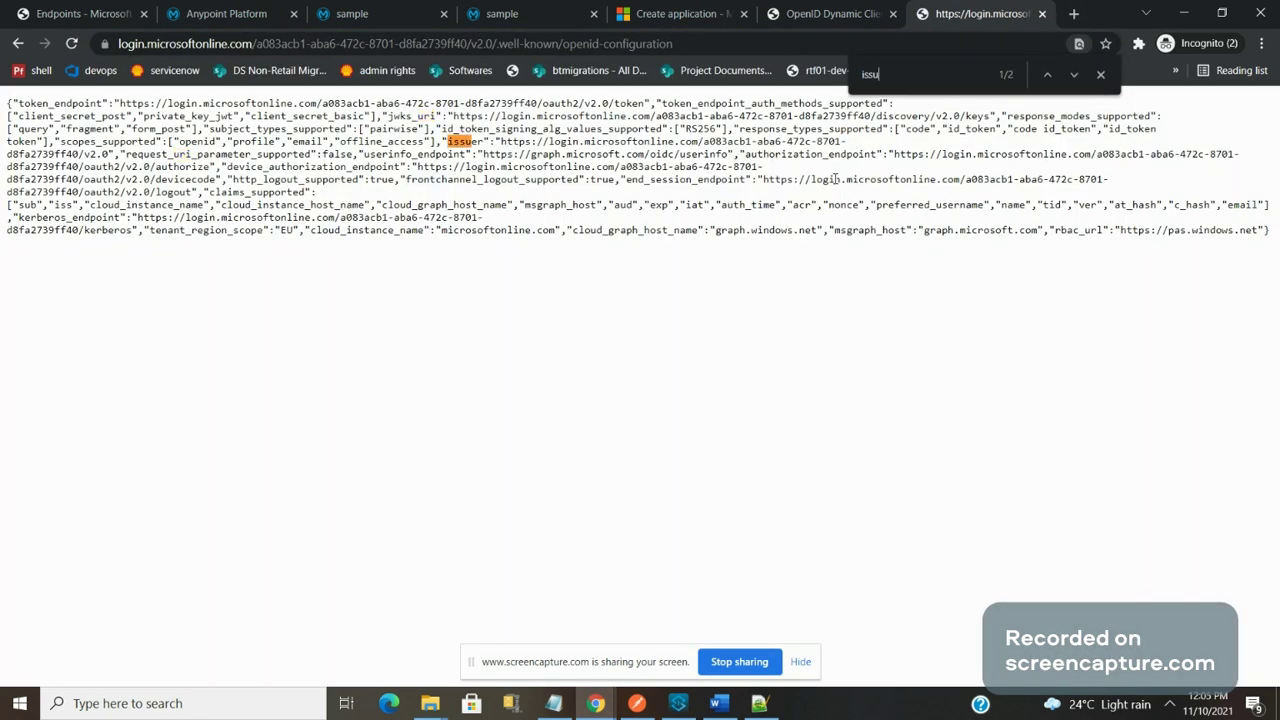
text(er)
drag(497, 147, 180, 168)
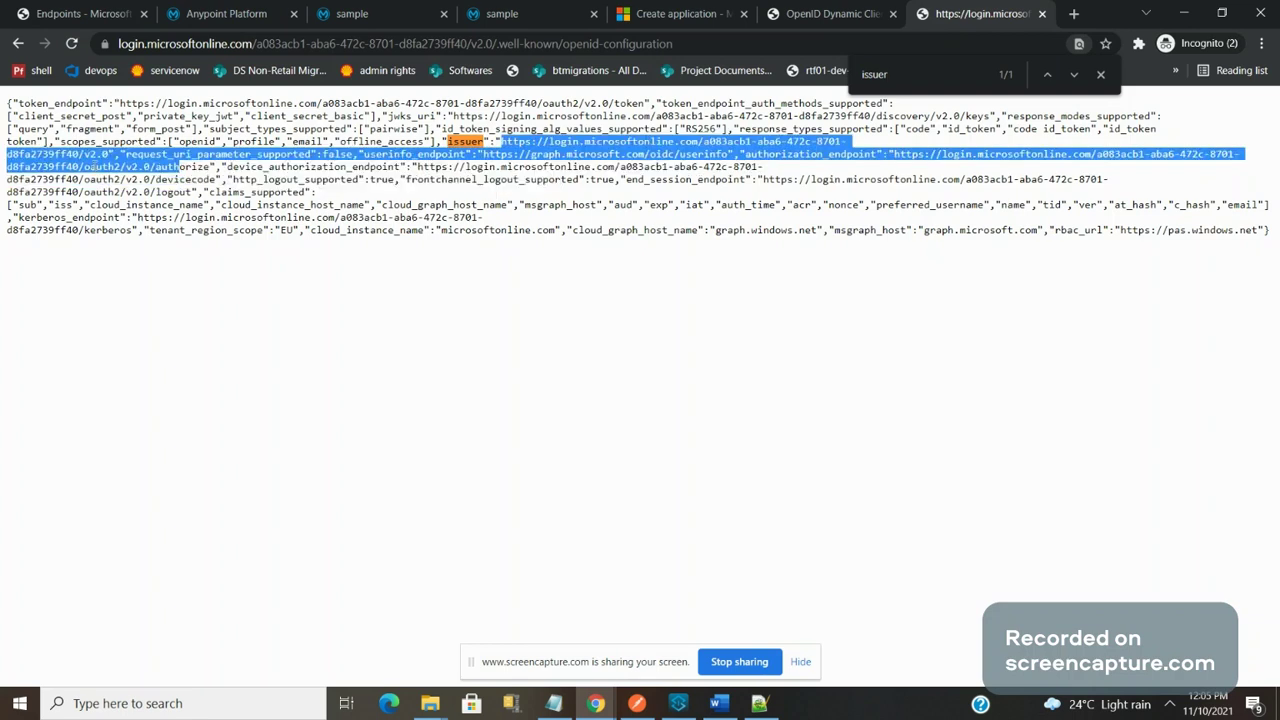
shift+click(77, 155)
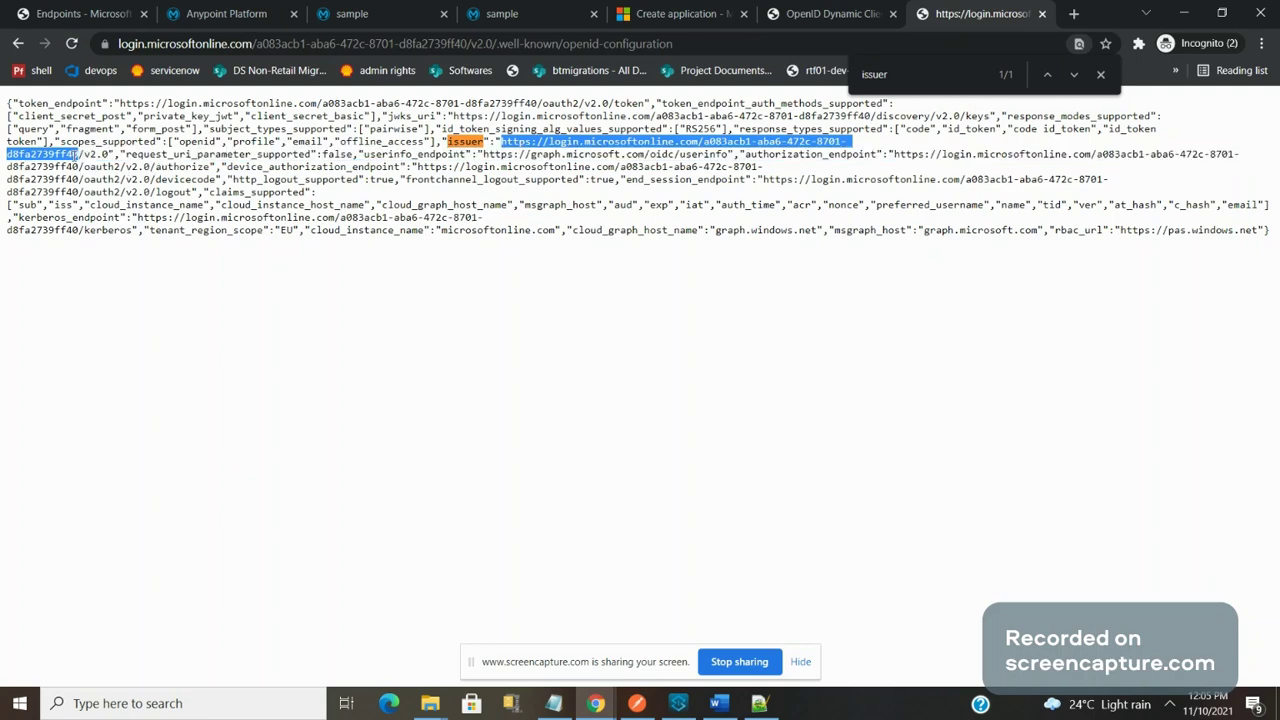
Step: Close the MuleSoft help article on OpenID Dynamic Client Registration and return to the azureAD provider's Issuer field
click(845, 14)
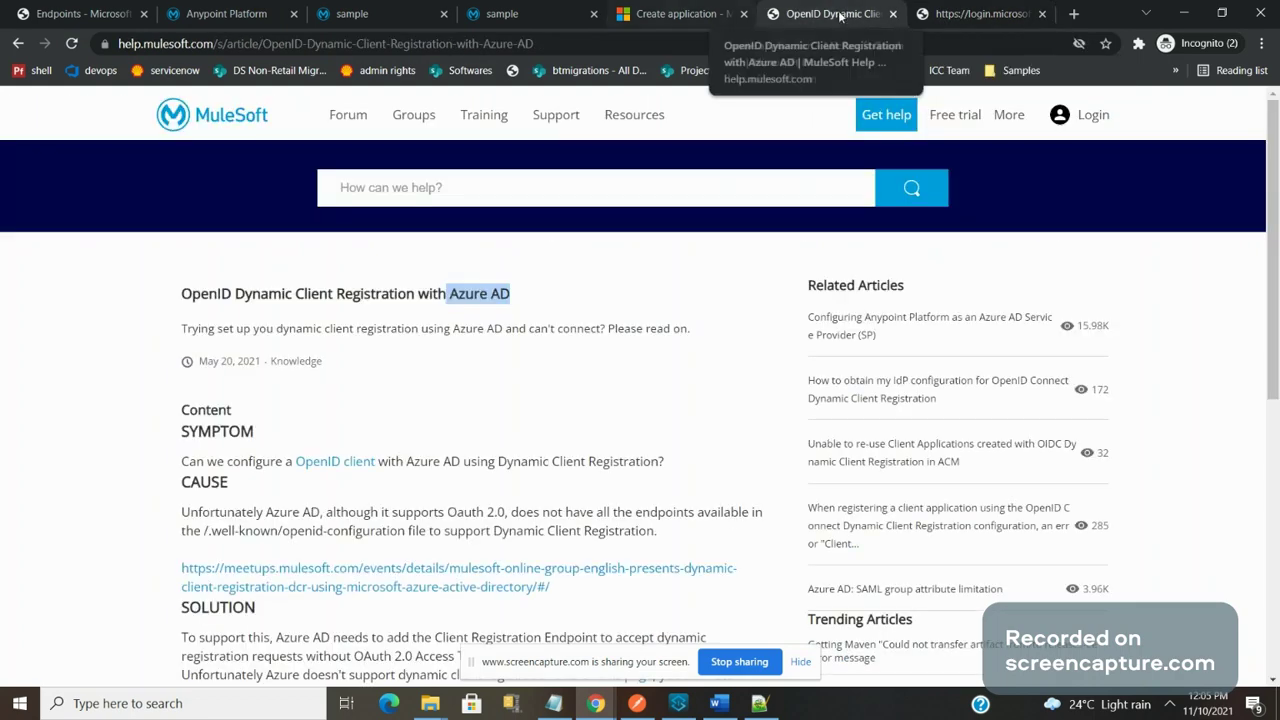
key(ctrl+w)
click(795, 14)
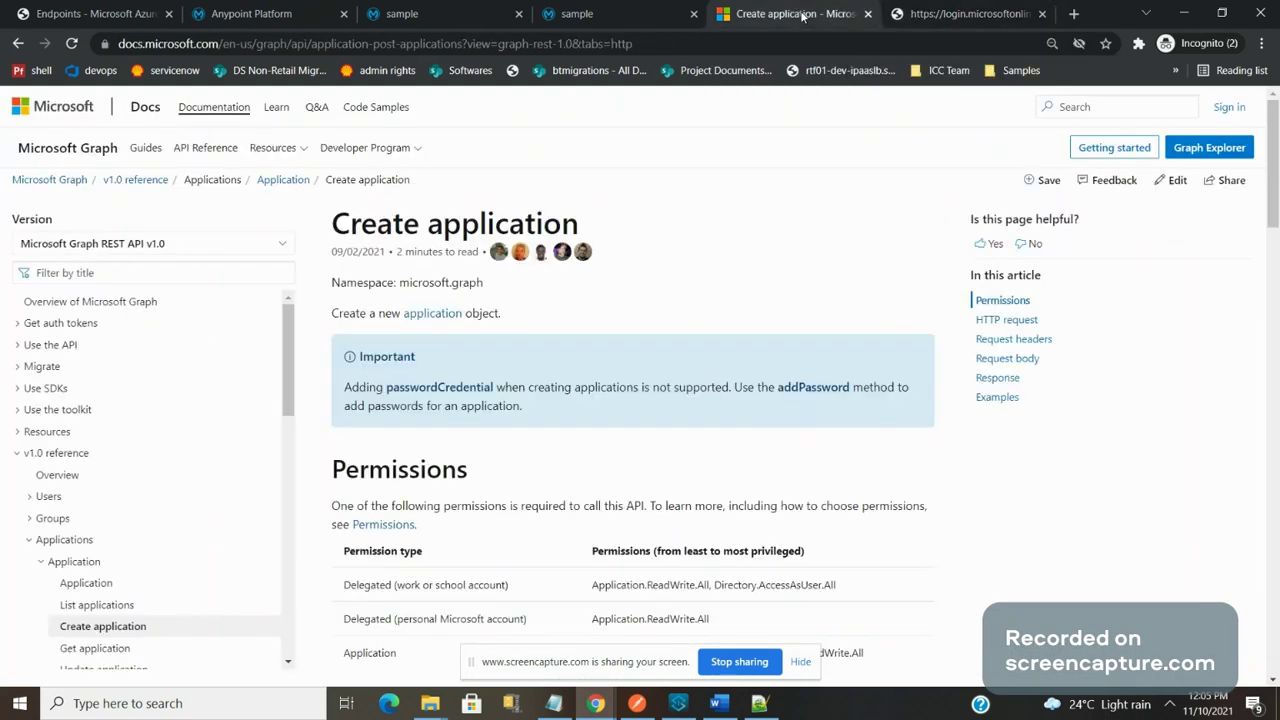
click(612, 17)
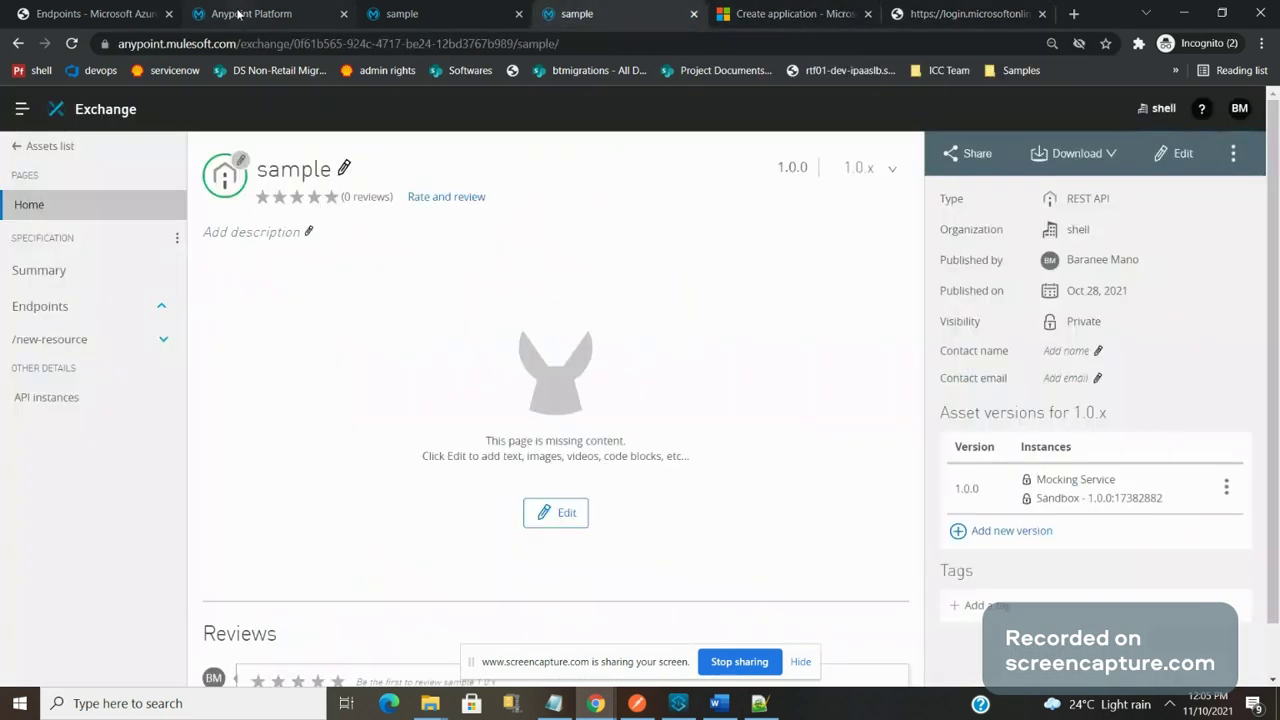
click(239, 14)
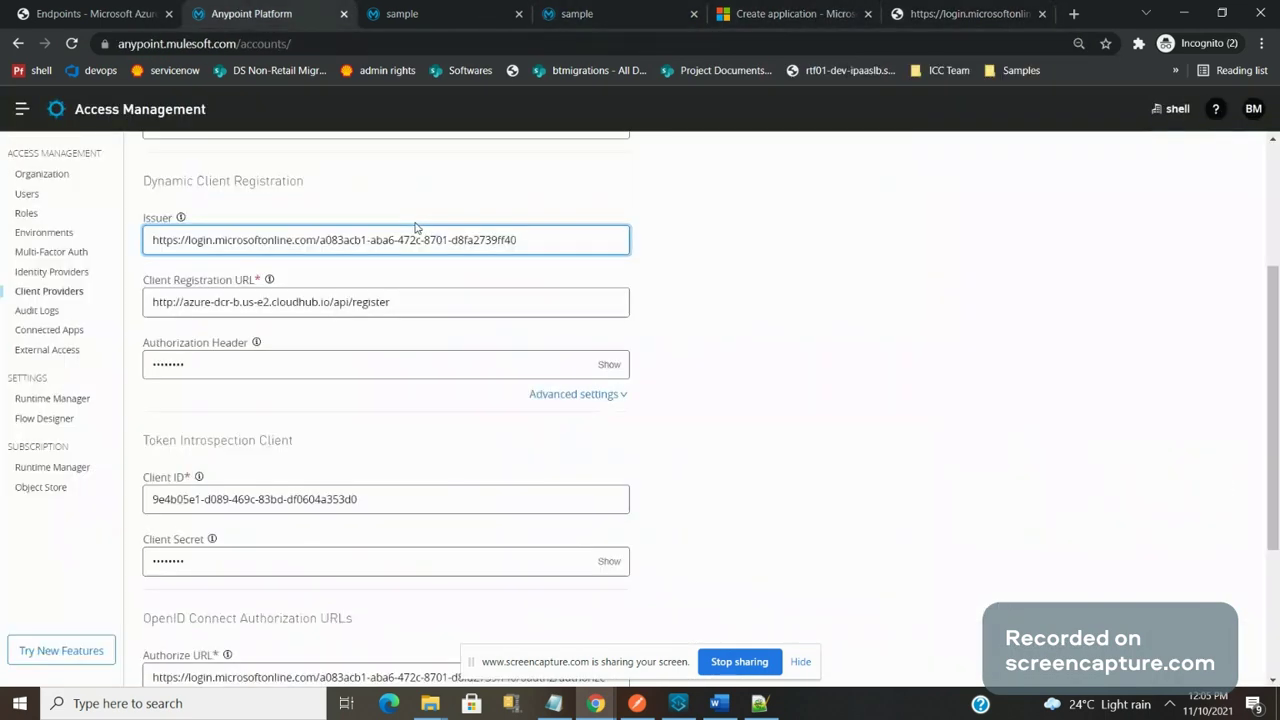
triple_click(571, 230)
Step: Check the azureAD provider's Client Registration URL against the azure-dcr-api project in Anypoint Studio and select the whole URL
click(481, 312)
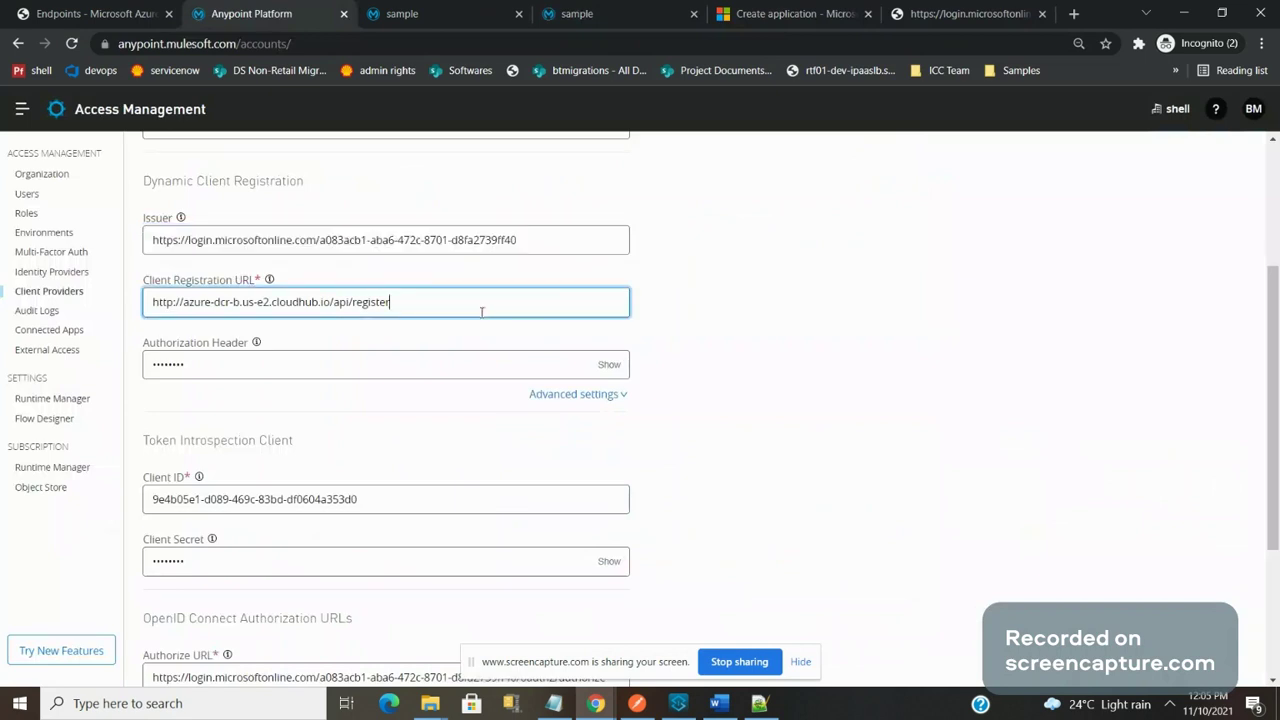
click(686, 712)
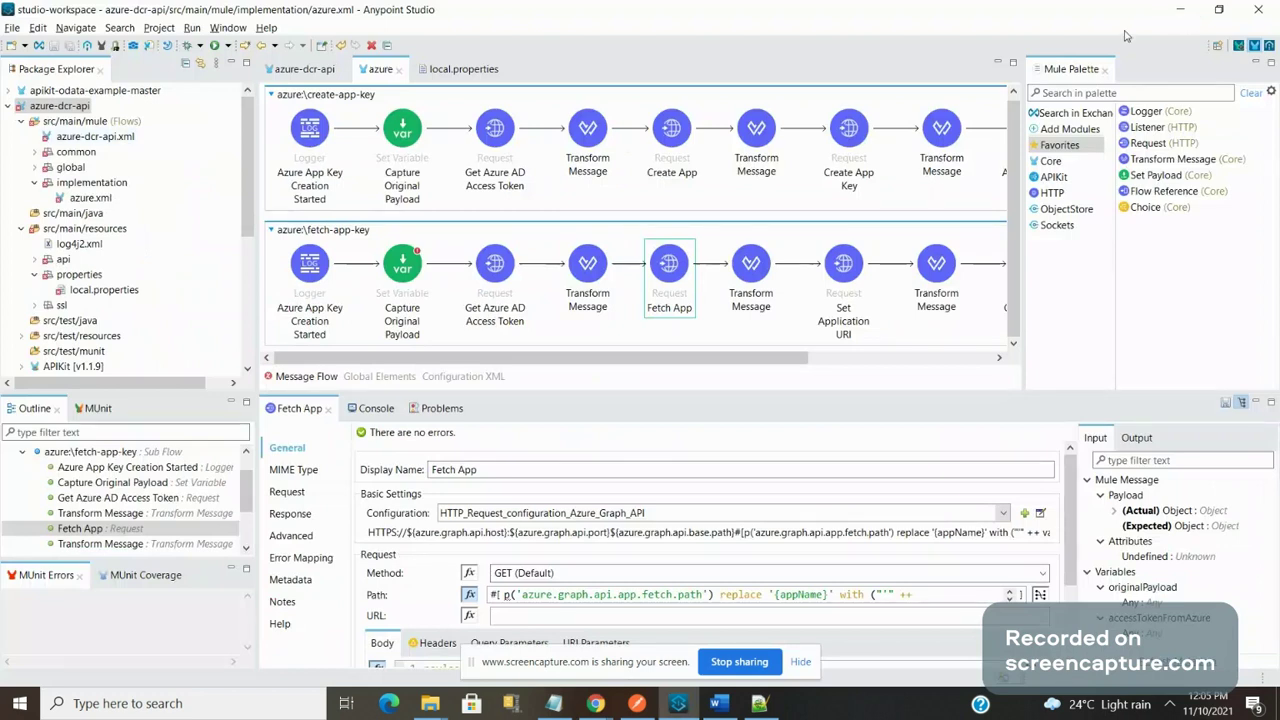
click(1180, 9)
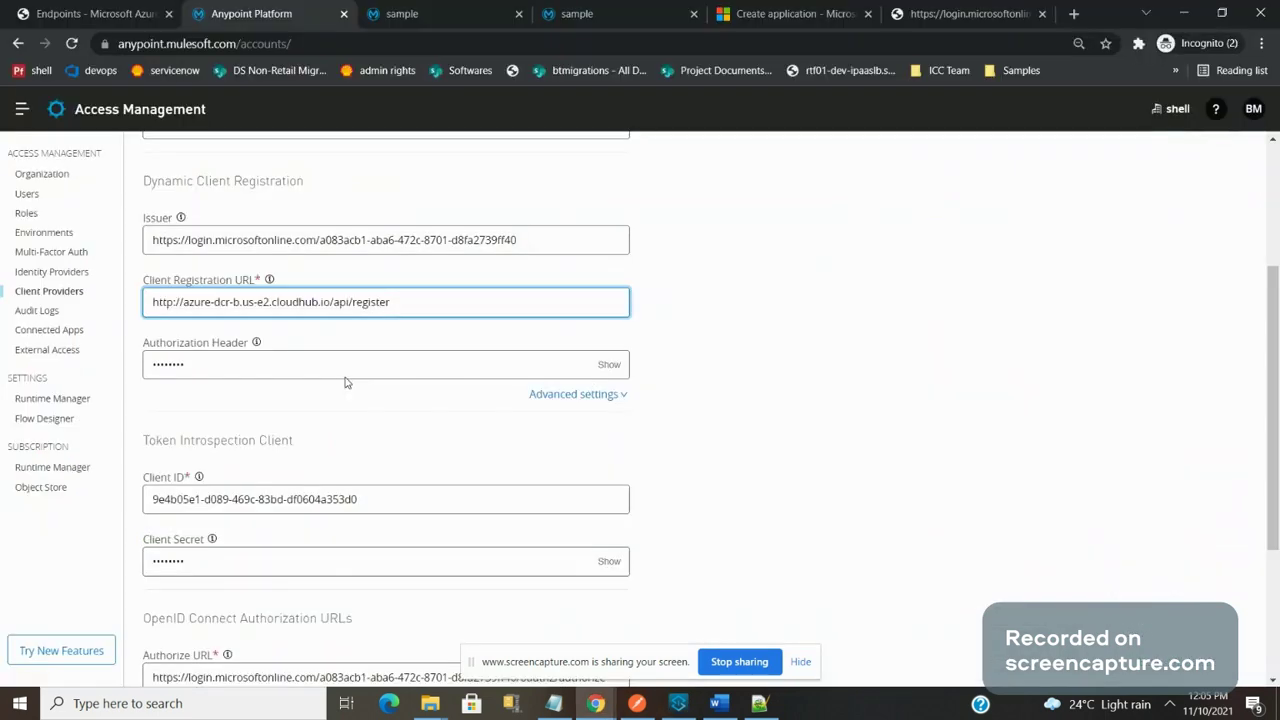
key(ctrl+a)
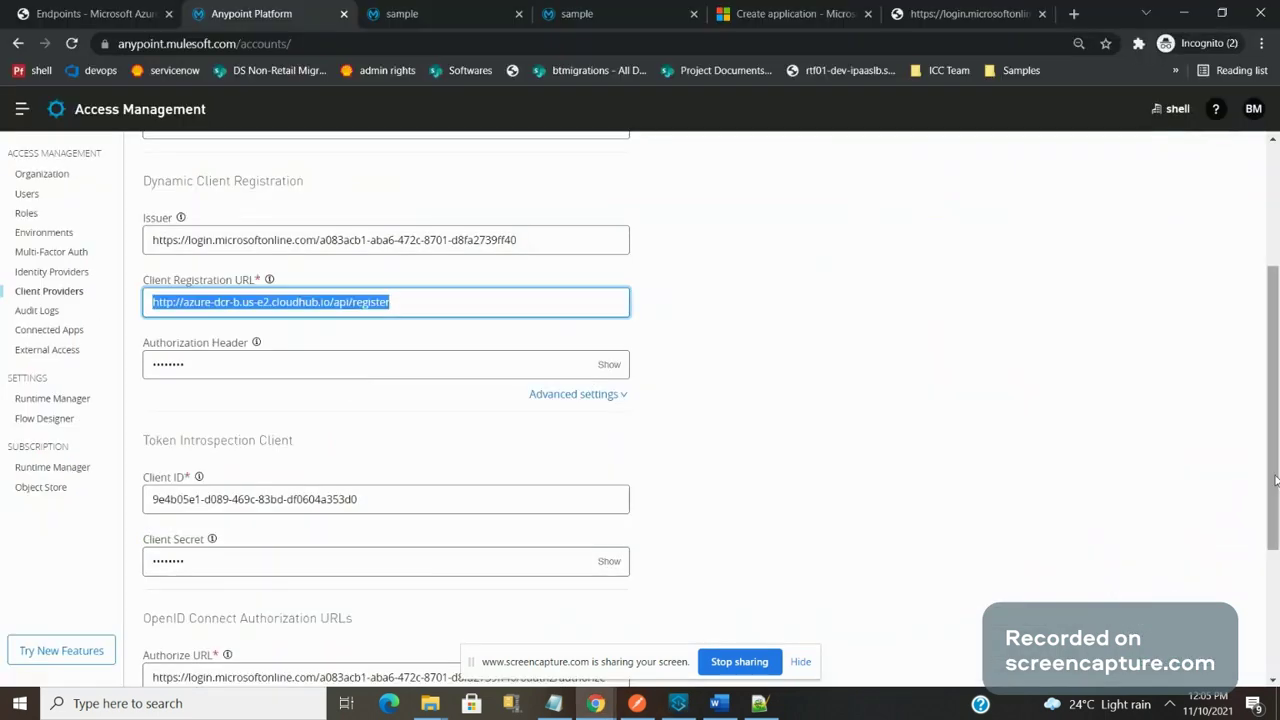
Step: Review the azureAD provider's token introspection and authorization URL settings, and select the introspection Client ID
drag(1275, 481, 1277, 558)
scroll(328, 414, down, 1)
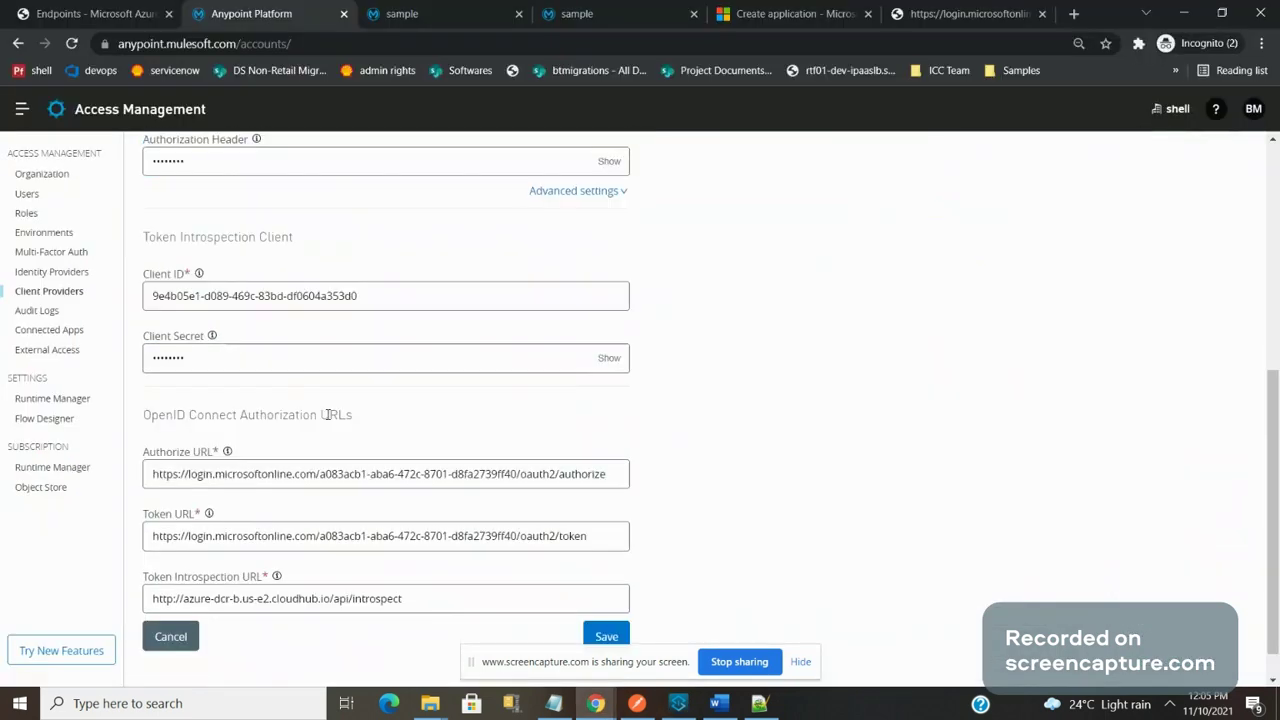
drag(362, 296, 53, 288)
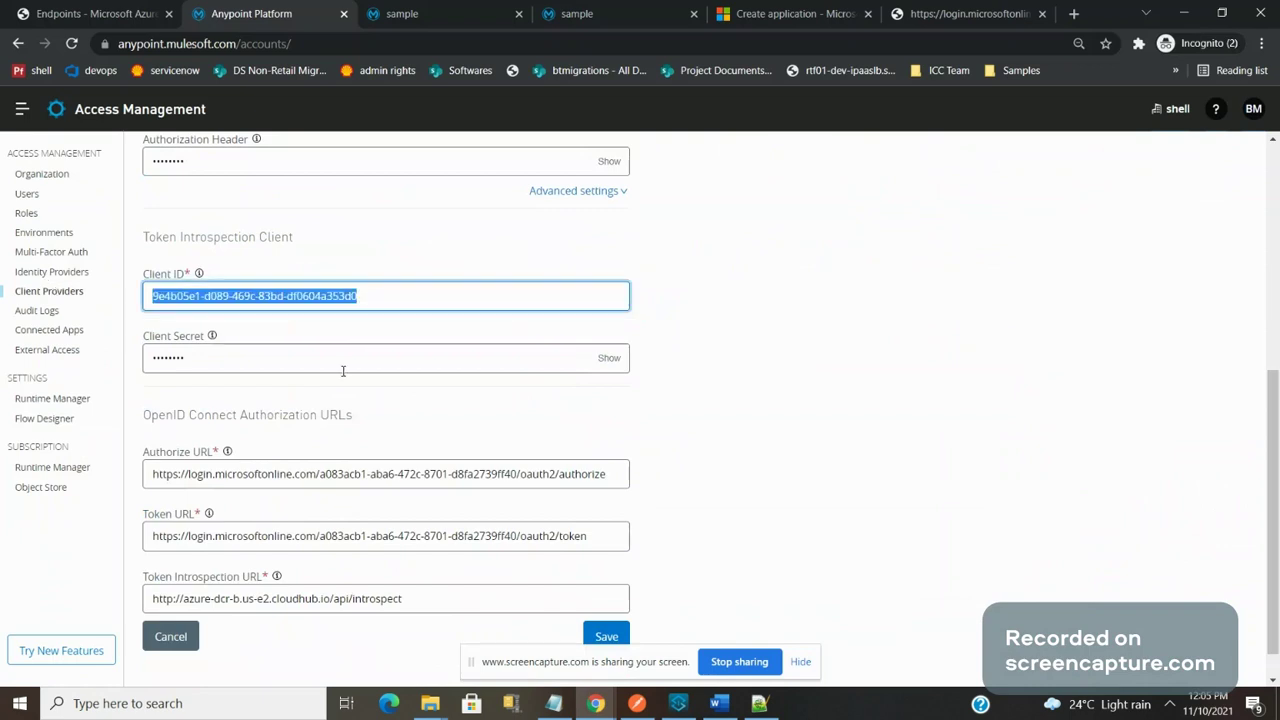
Step: Switch to the Azure portal, open the app1 registration in Azure Active Directory and display its client secrets
click(84, 12)
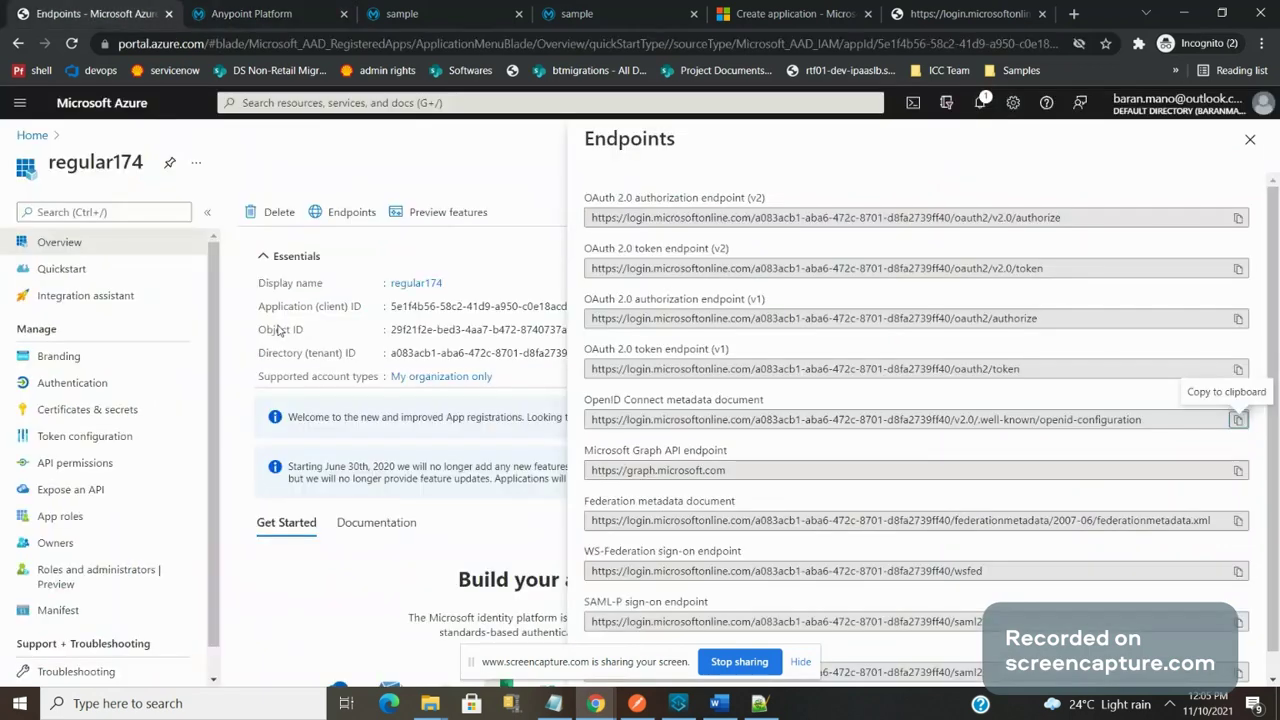
click(32, 136)
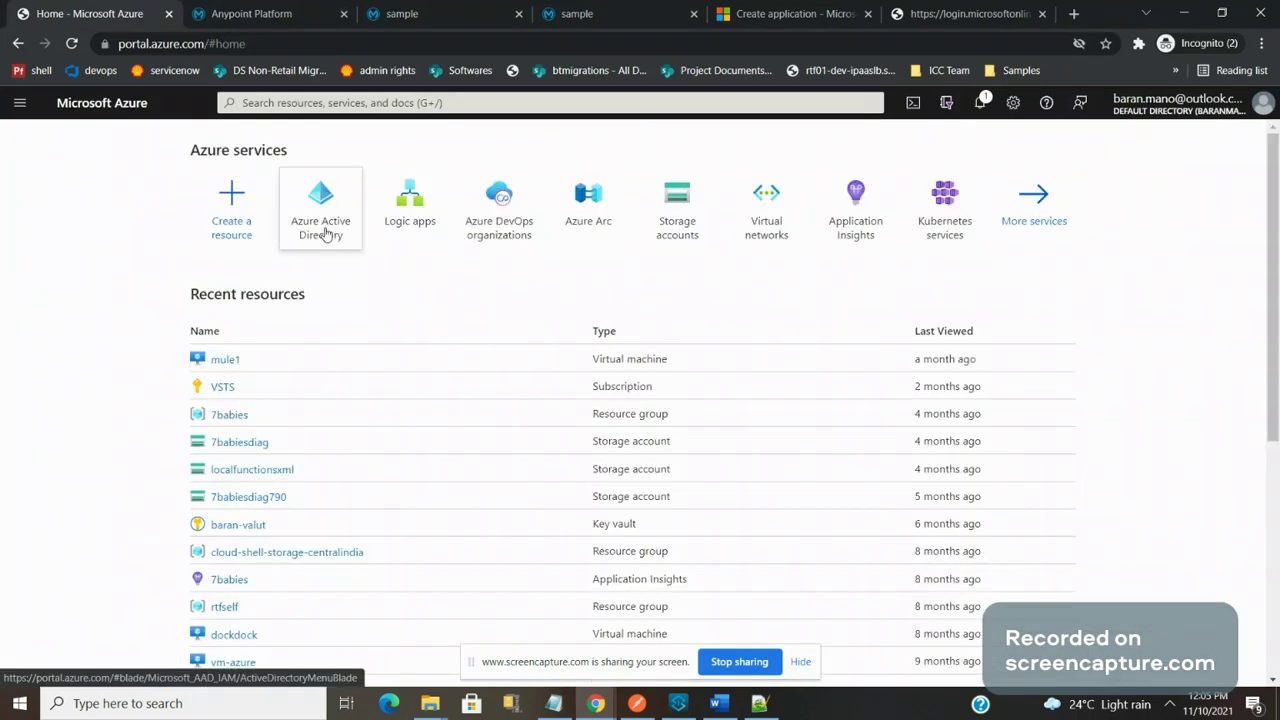
click(325, 234)
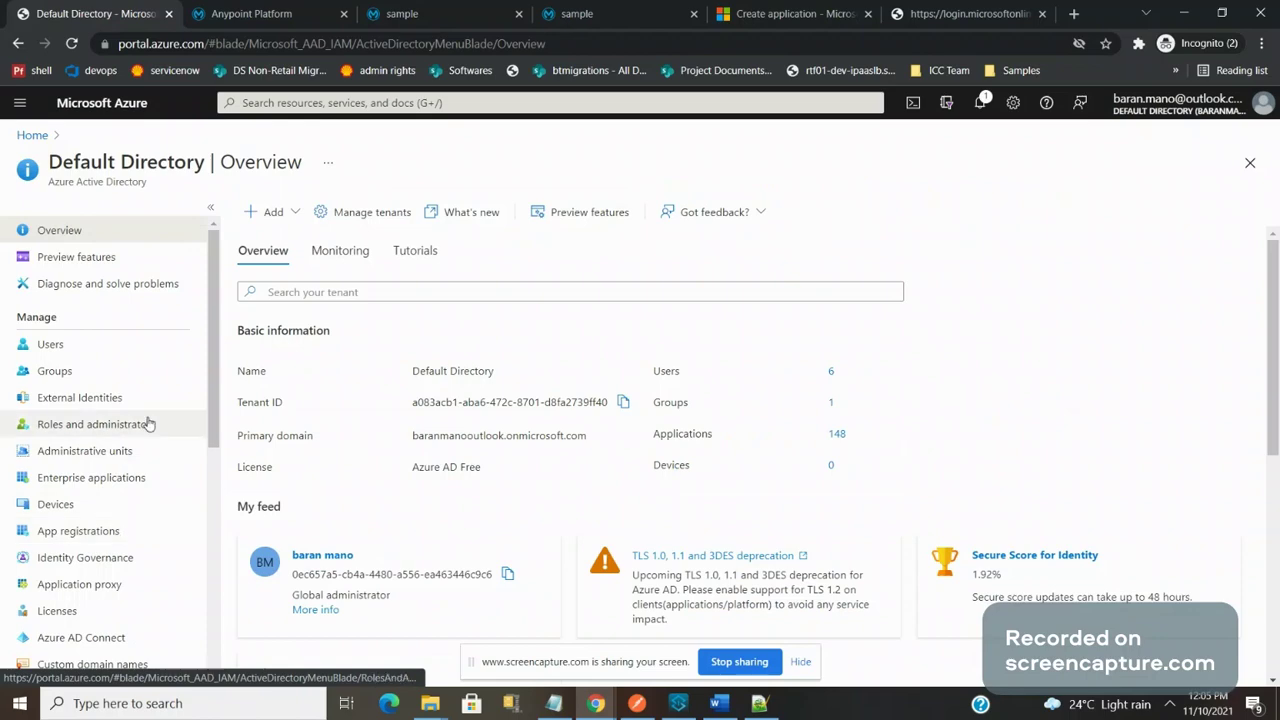
click(128, 531)
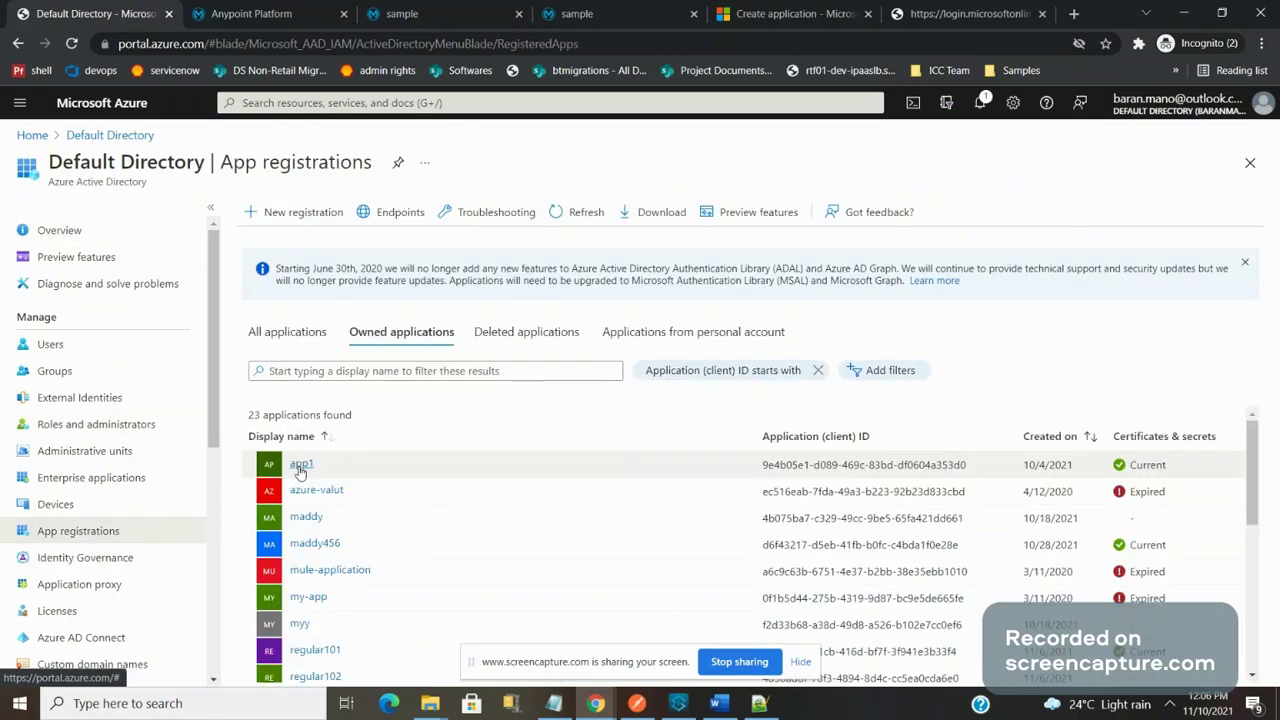
click(301, 465)
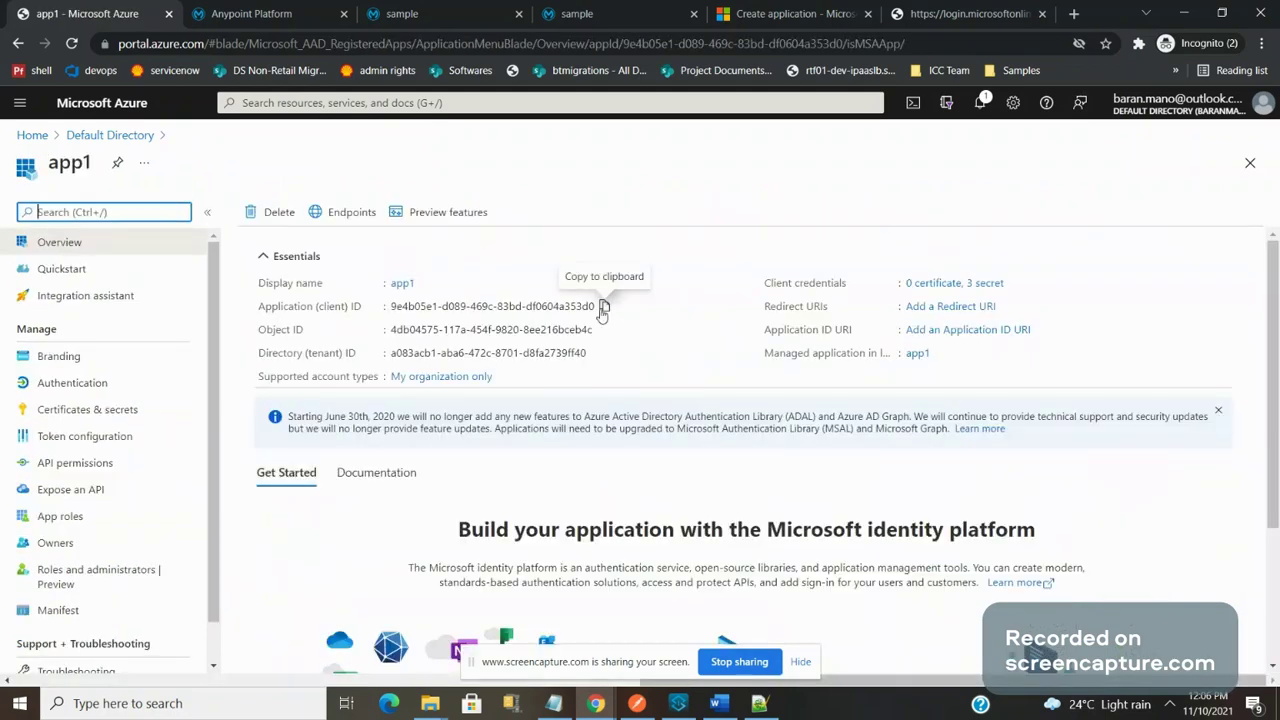
click(108, 412)
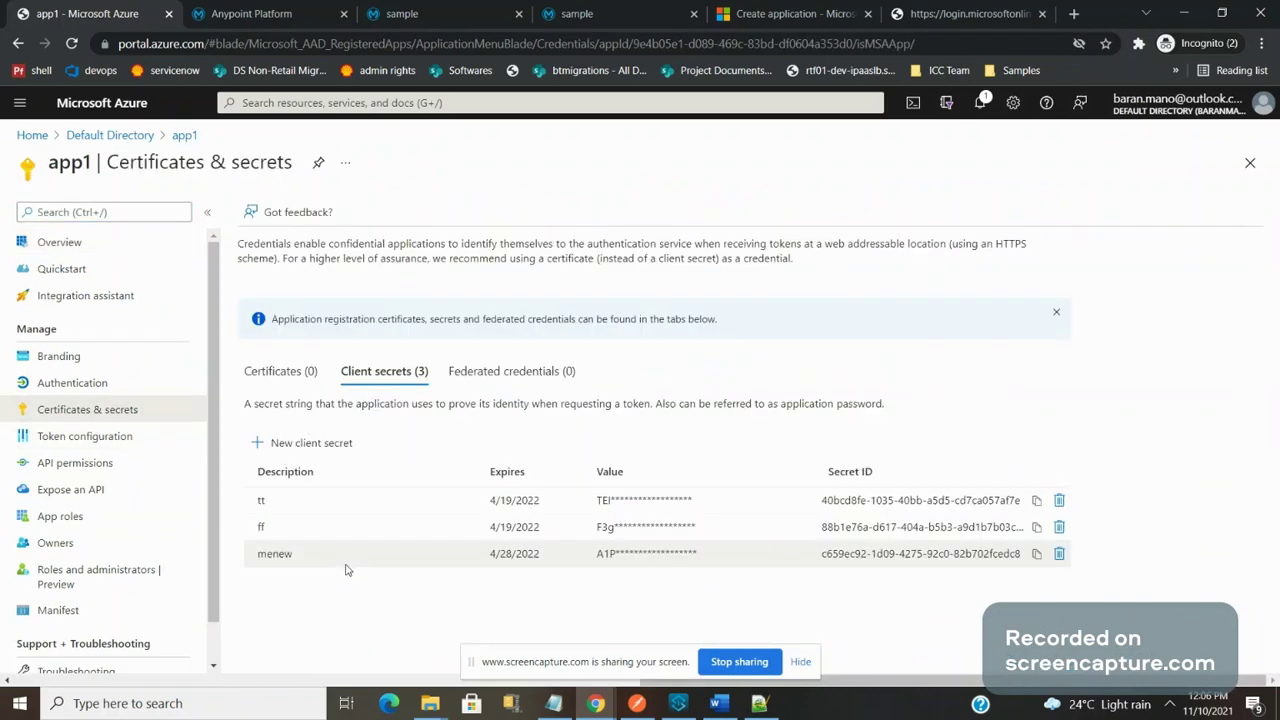
Step: Compare the token introspection client credentials in the azureAD provider with app1's client secrets in Azure
key(alt+Tab)
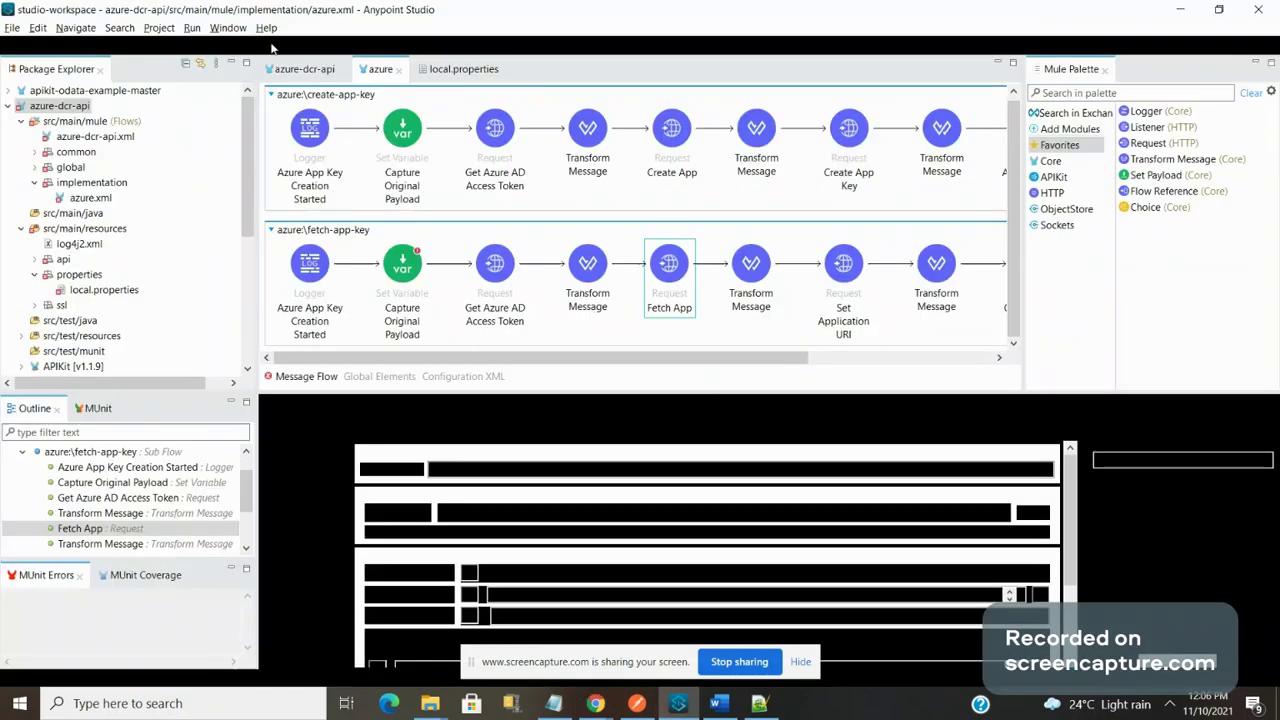
key(alt+Tab)
click(231, 12)
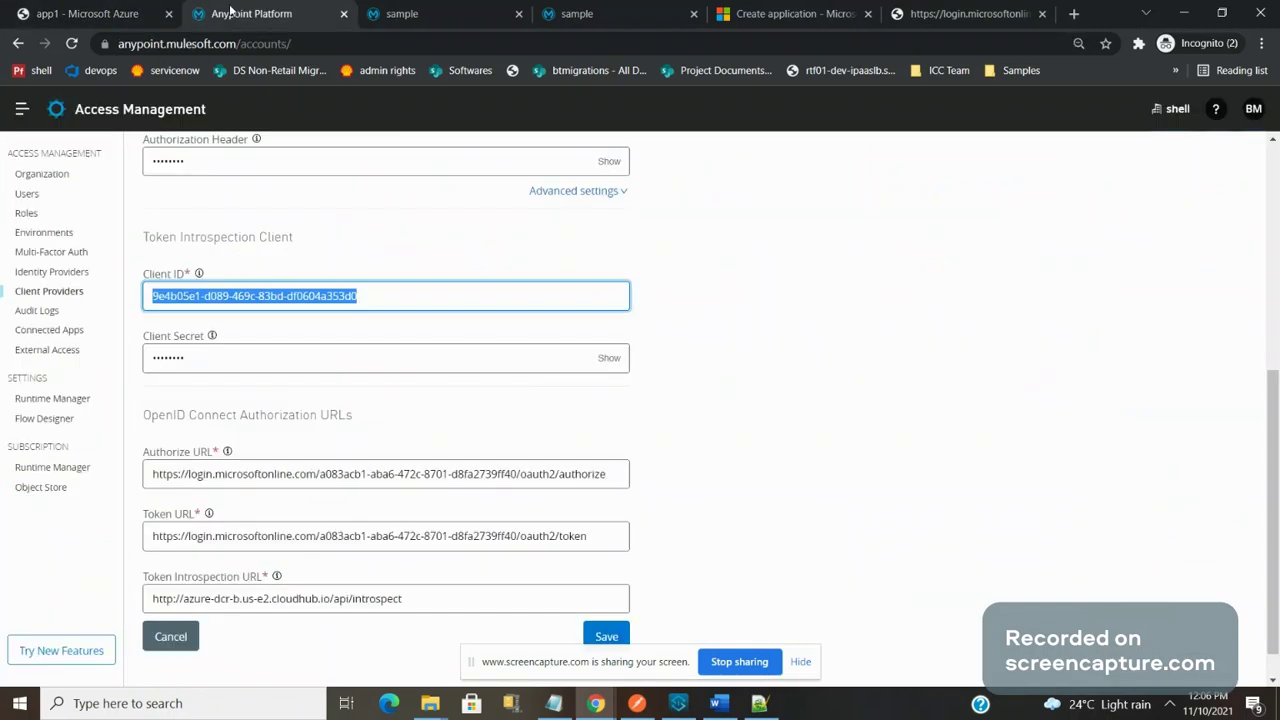
click(120, 12)
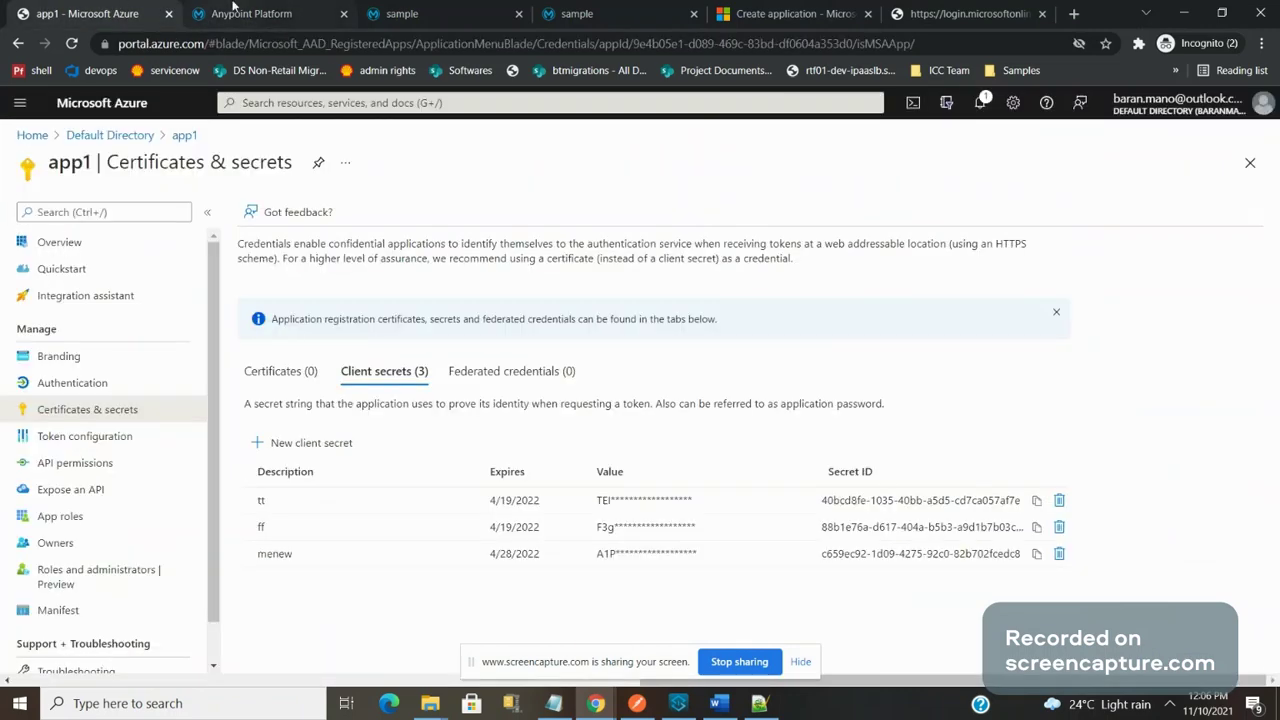
Step: Compare the azureAD provider's Authorize and Token URLs with app1's OAuth 2.0 v1 authorization and token endpoints in the Azure portal
click(233, 12)
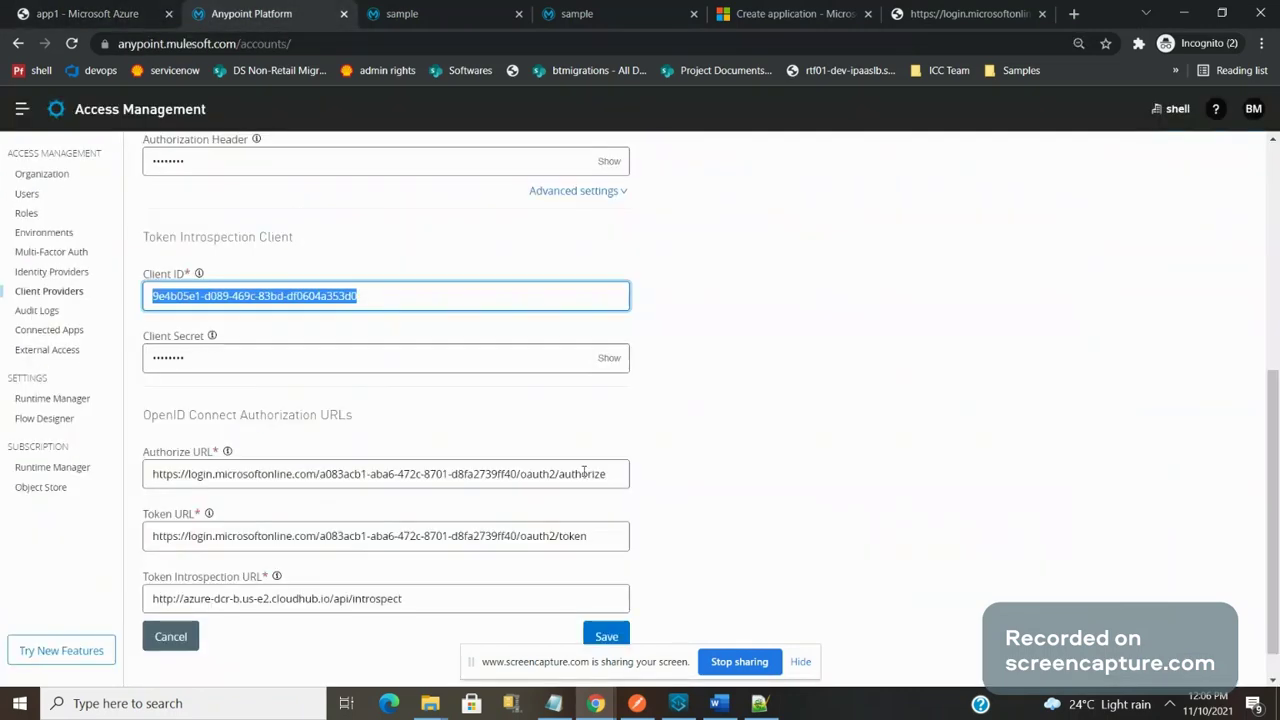
double_click(580, 474)
double_click(580, 540)
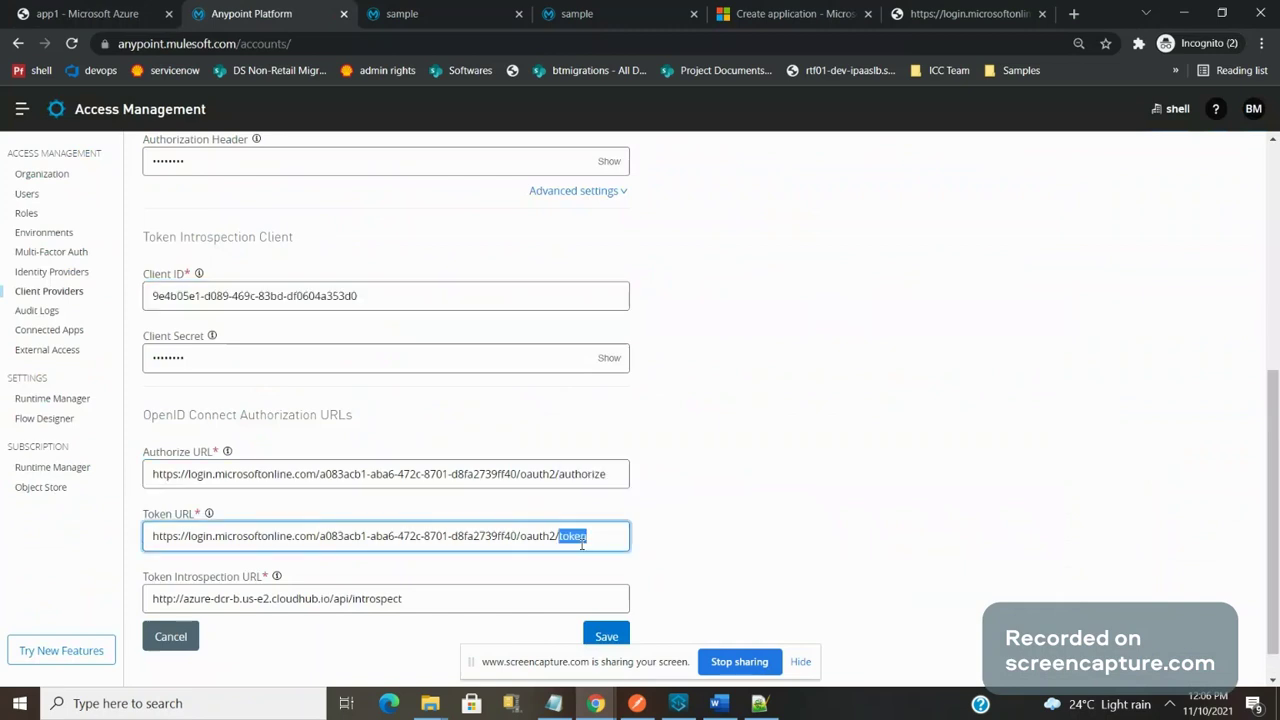
click(131, 10)
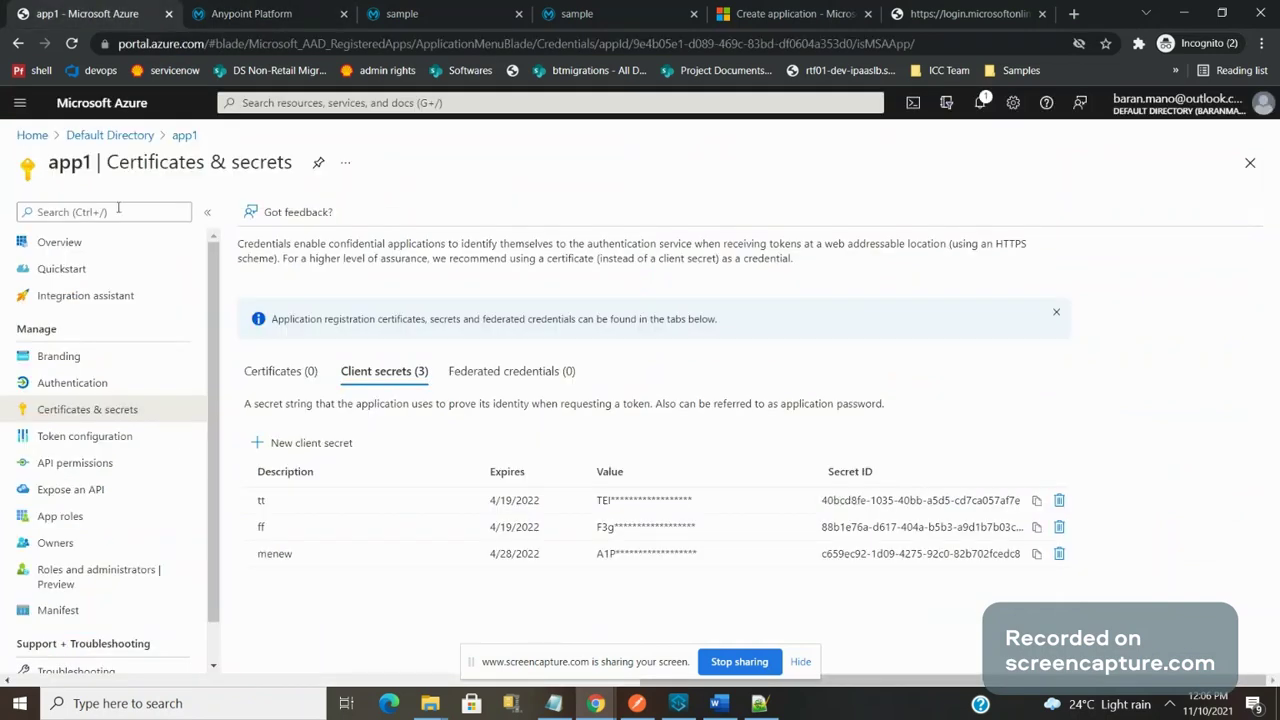
click(185, 136)
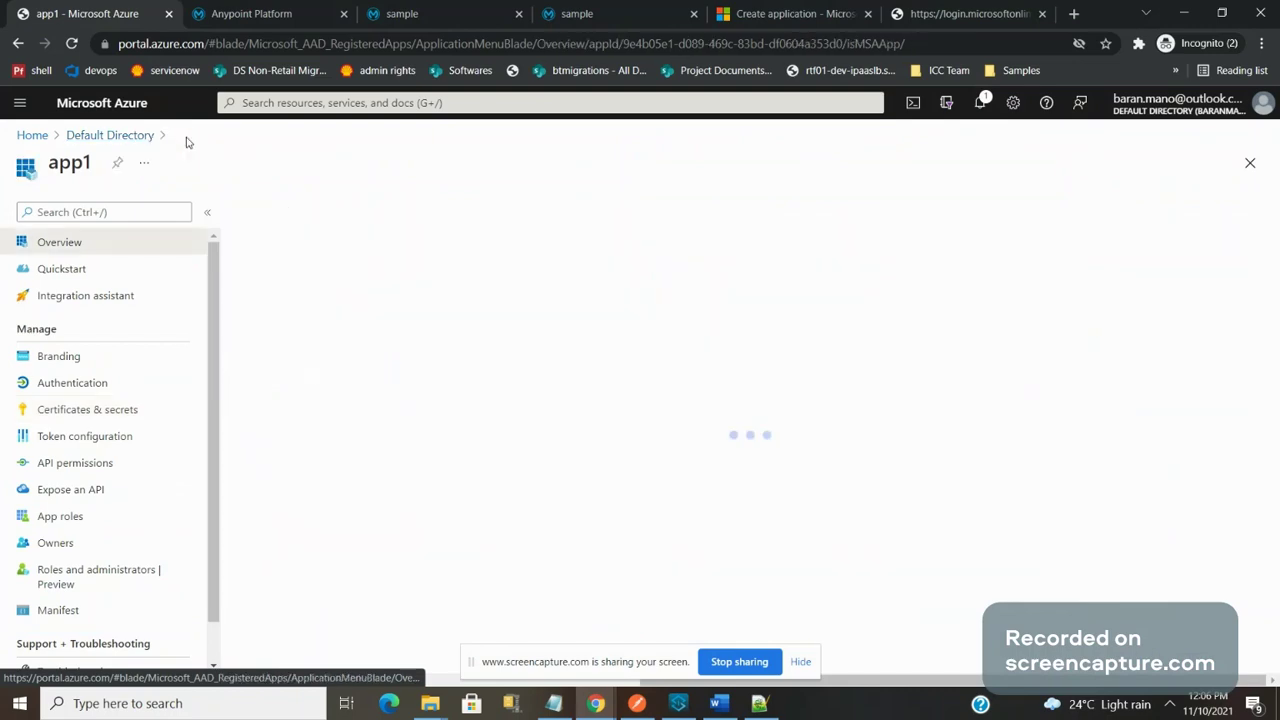
click(352, 213)
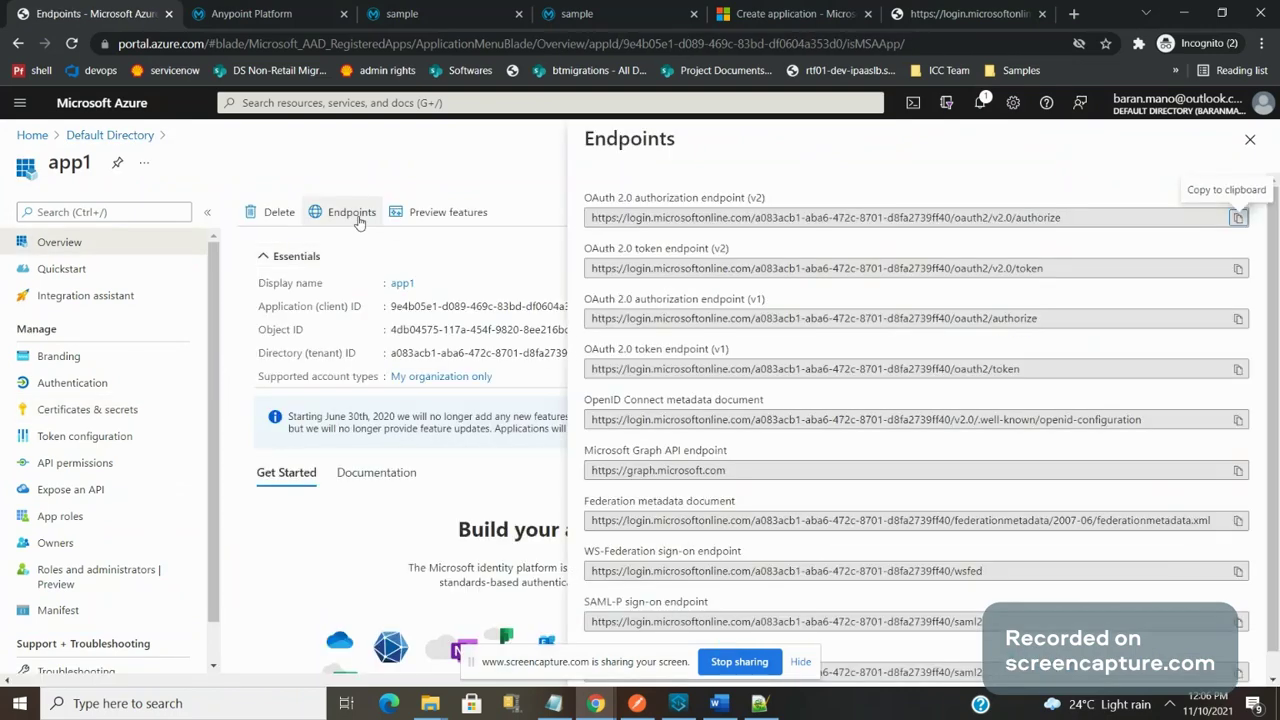
drag(1060, 318, 655, 320)
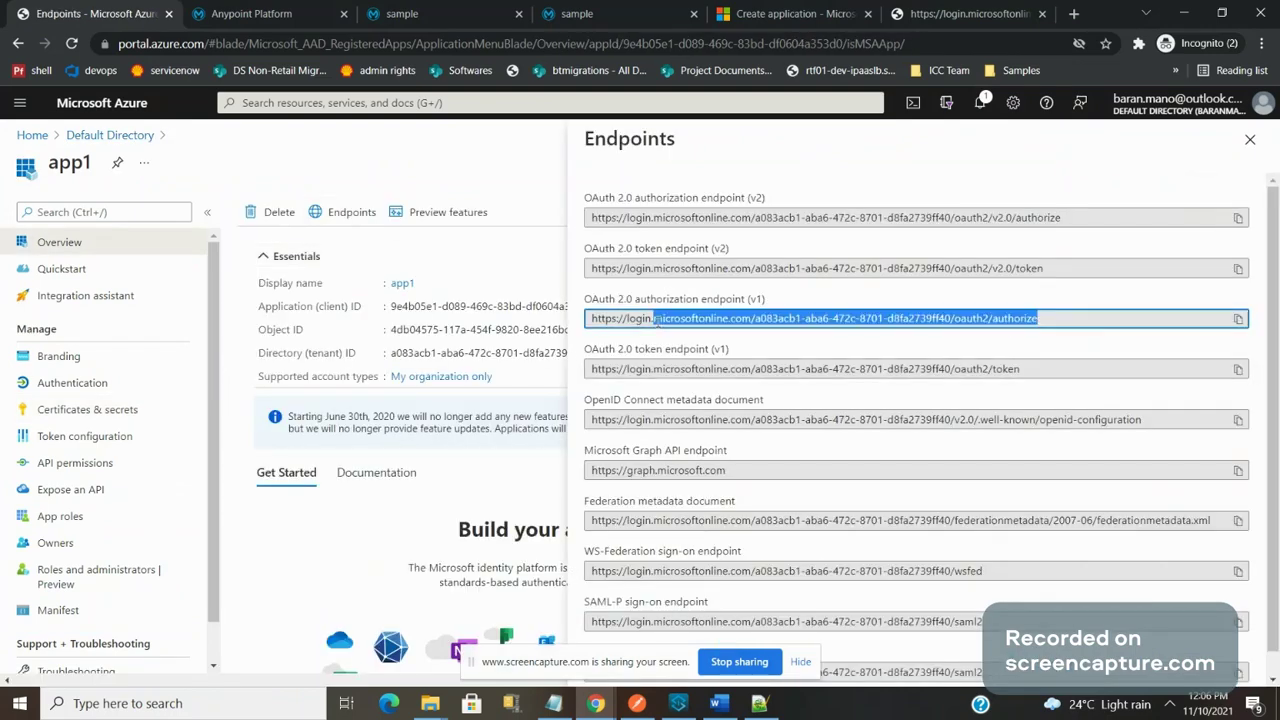
drag(1019, 369, 741, 301)
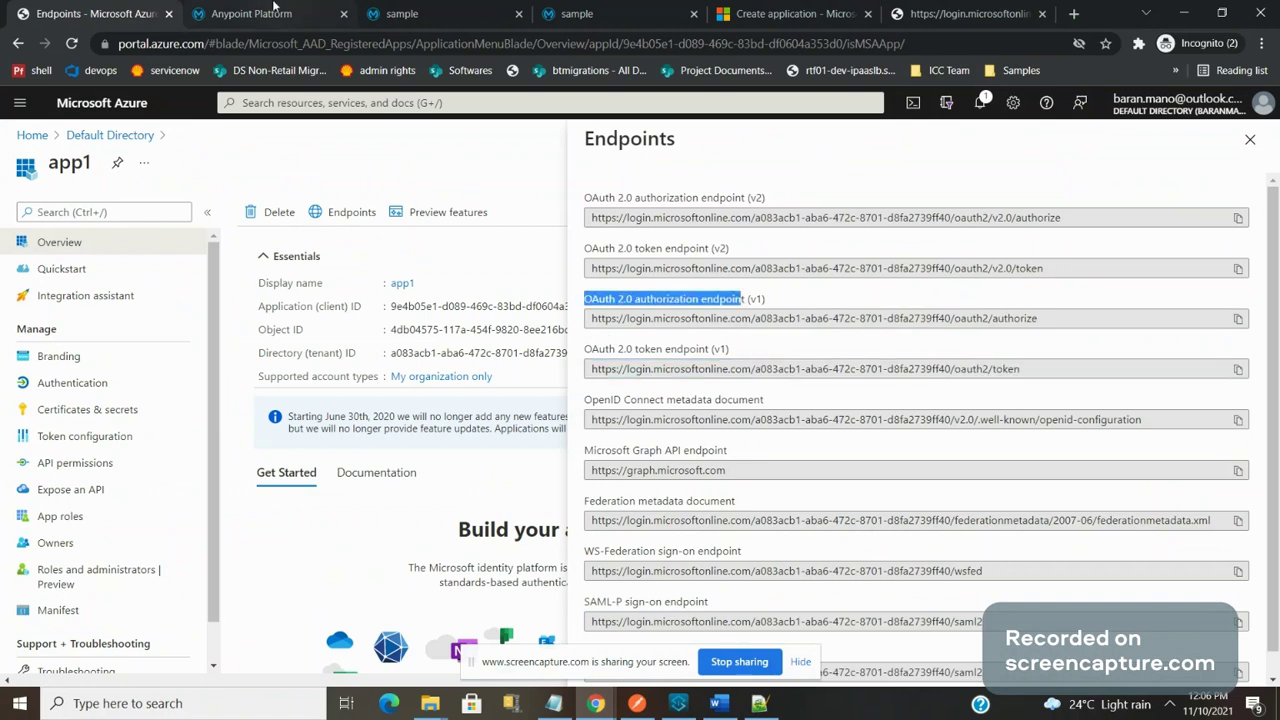
Step: Check the azureAD provider's Token Introspection URL, leave the provider without saving, and view each environment's default client provider
click(273, 10)
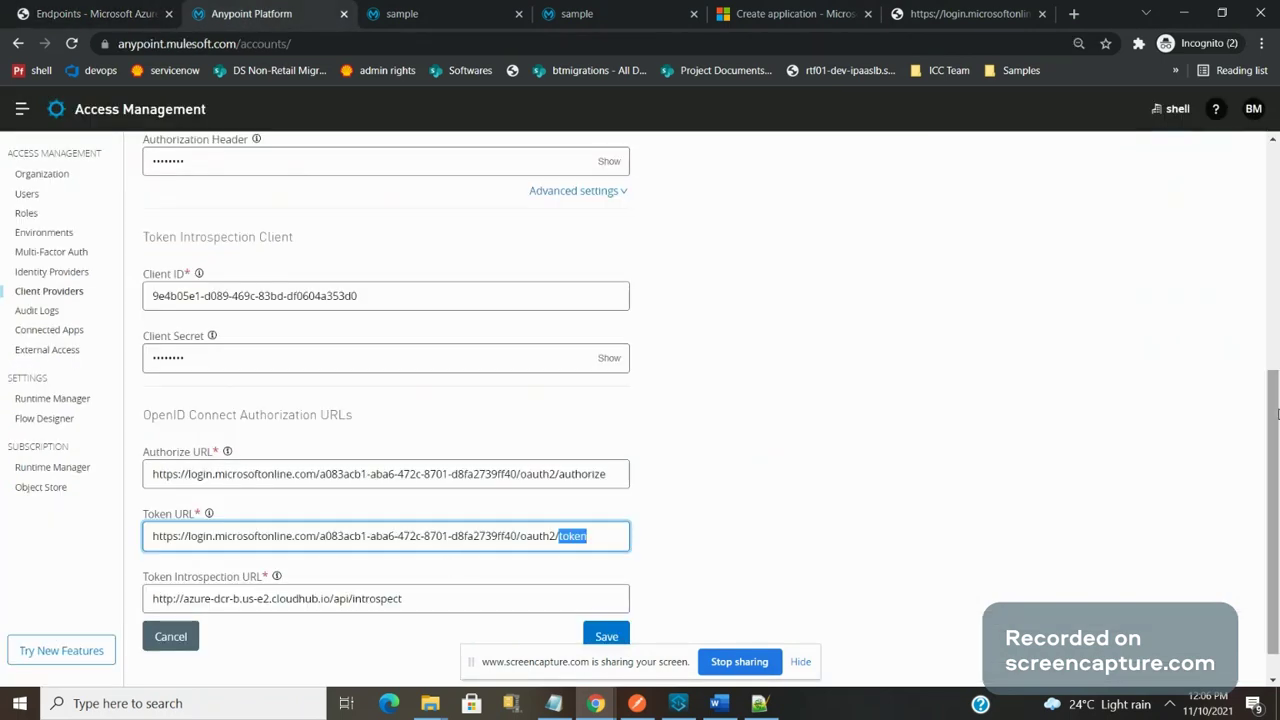
drag(1277, 414, 1277, 474)
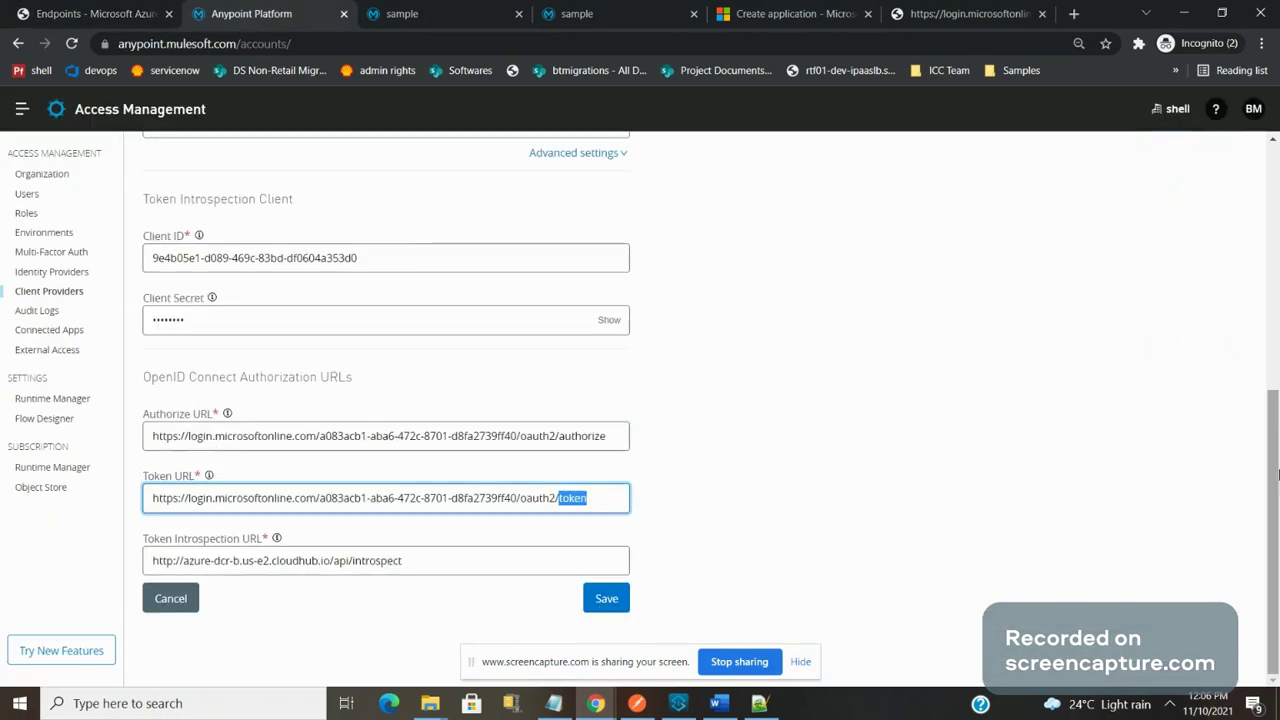
click(509, 563)
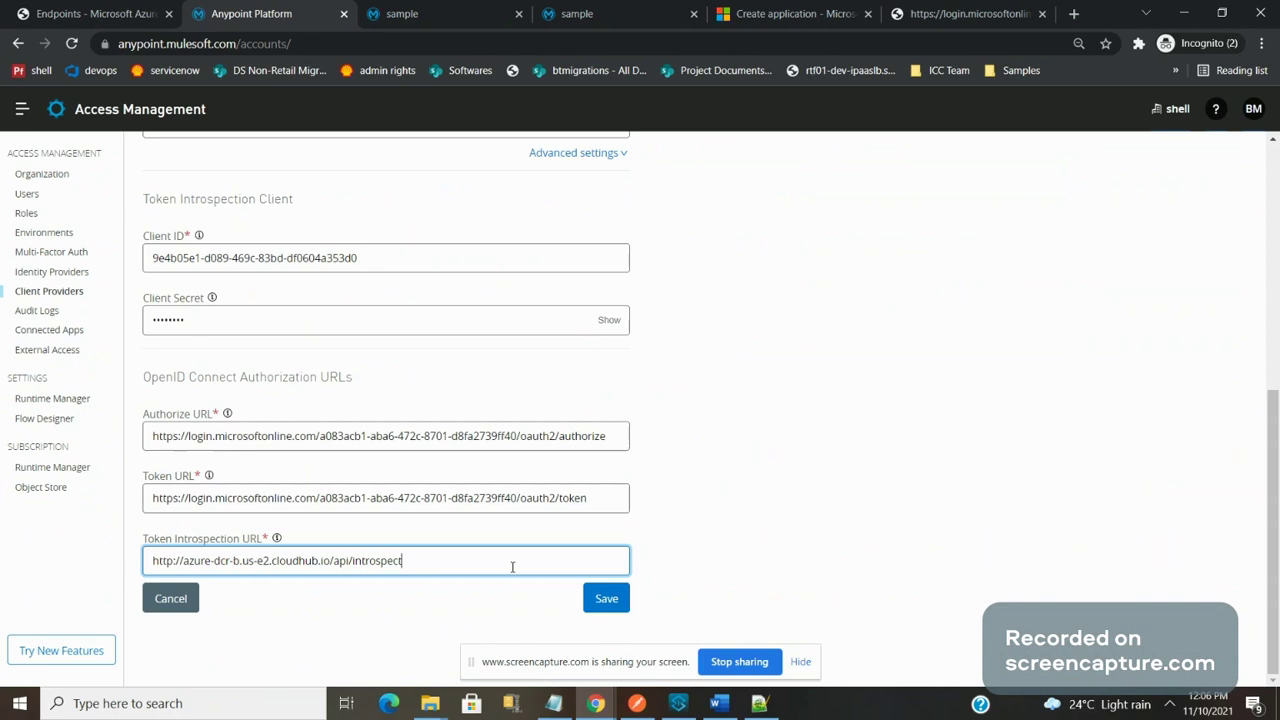
click(185, 610)
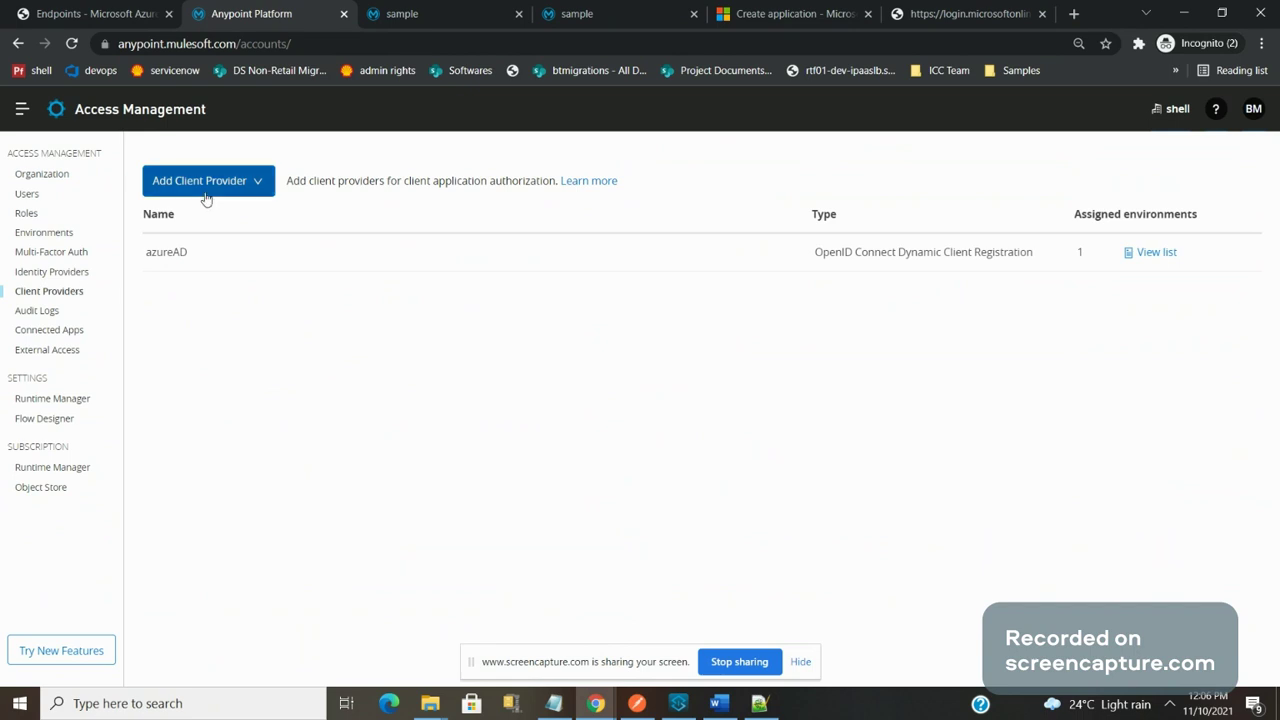
click(42, 233)
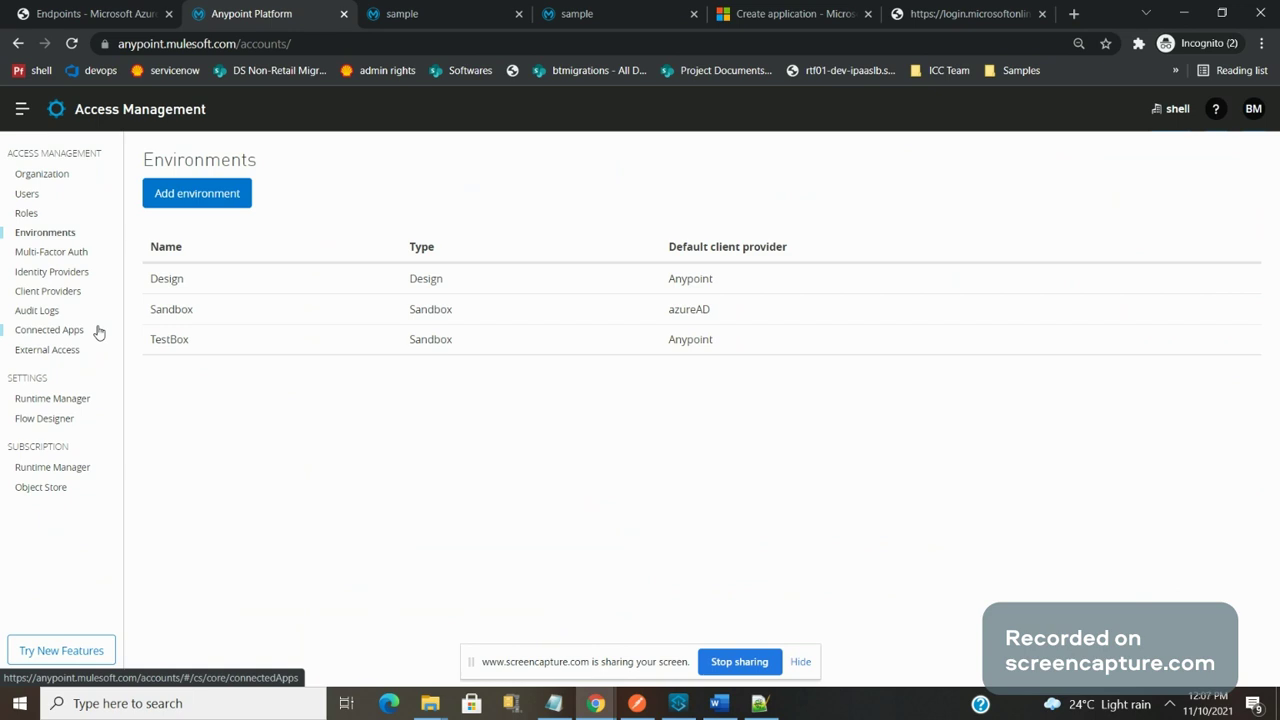
Step: Switch to the sample API in Exchange, try to request access for Sandbox instance 1.0.0:17382882, and log in again
click(385, 8)
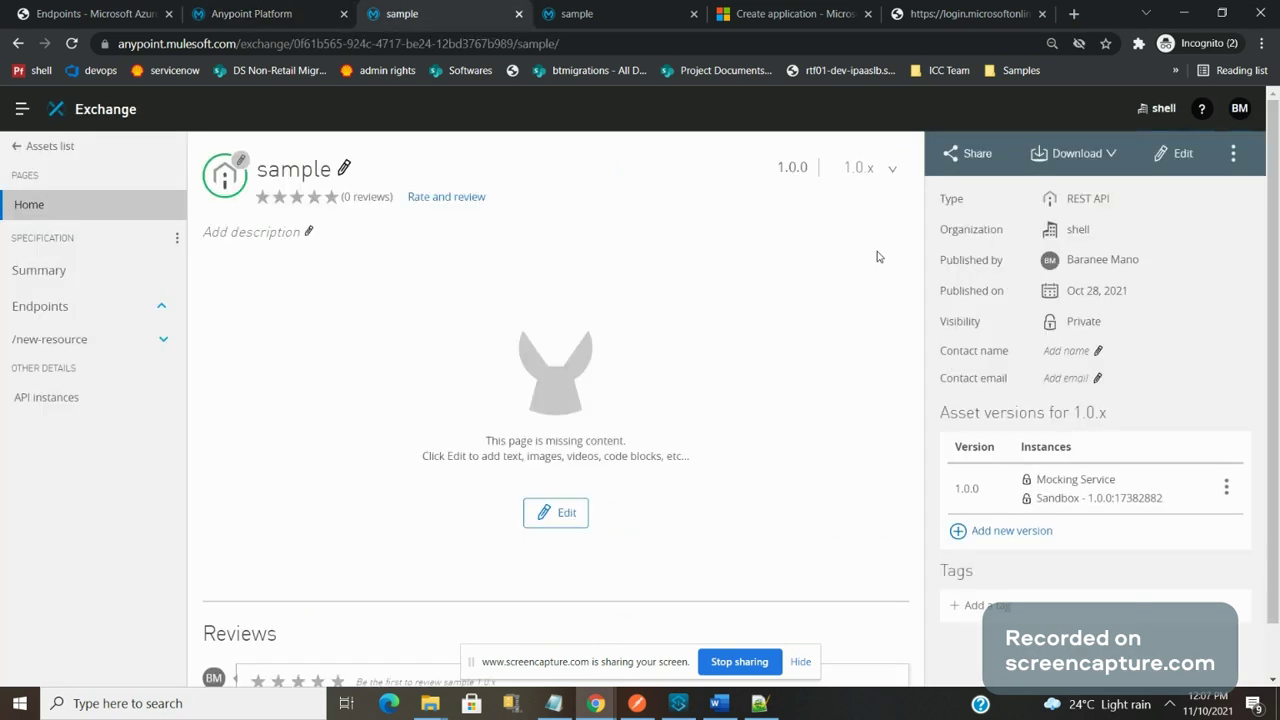
click(1238, 160)
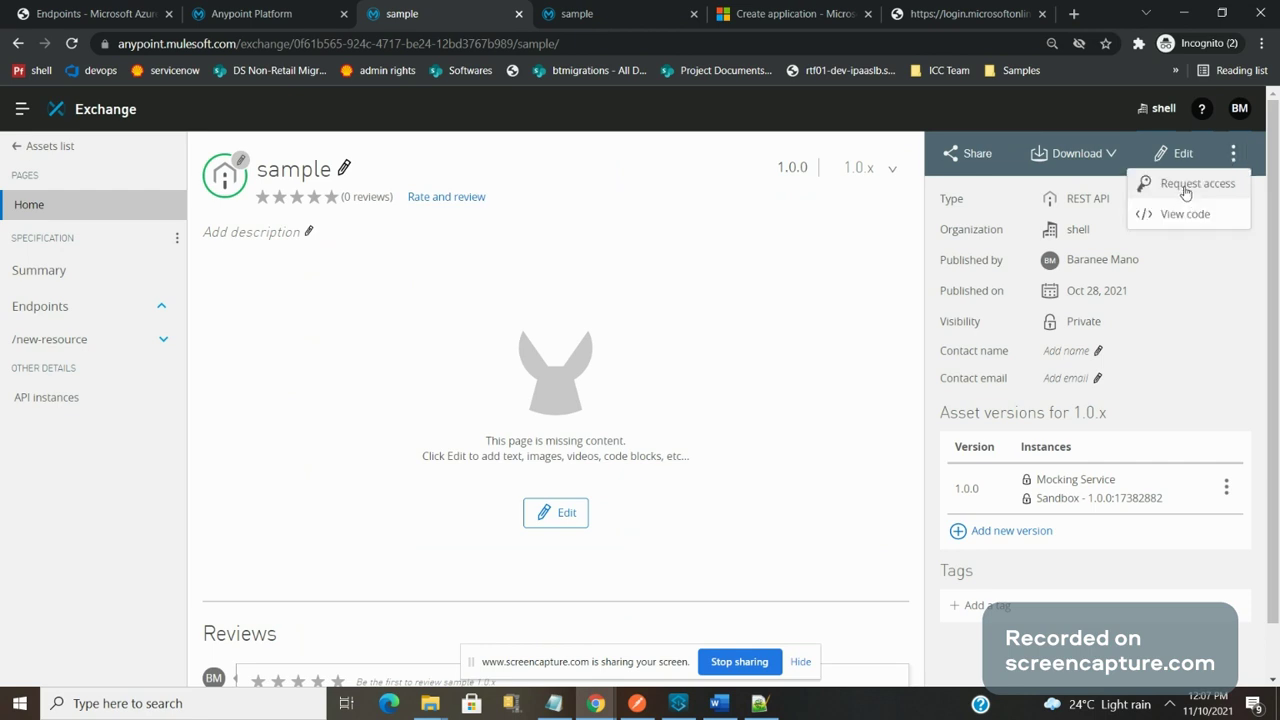
click(1185, 188)
click(759, 339)
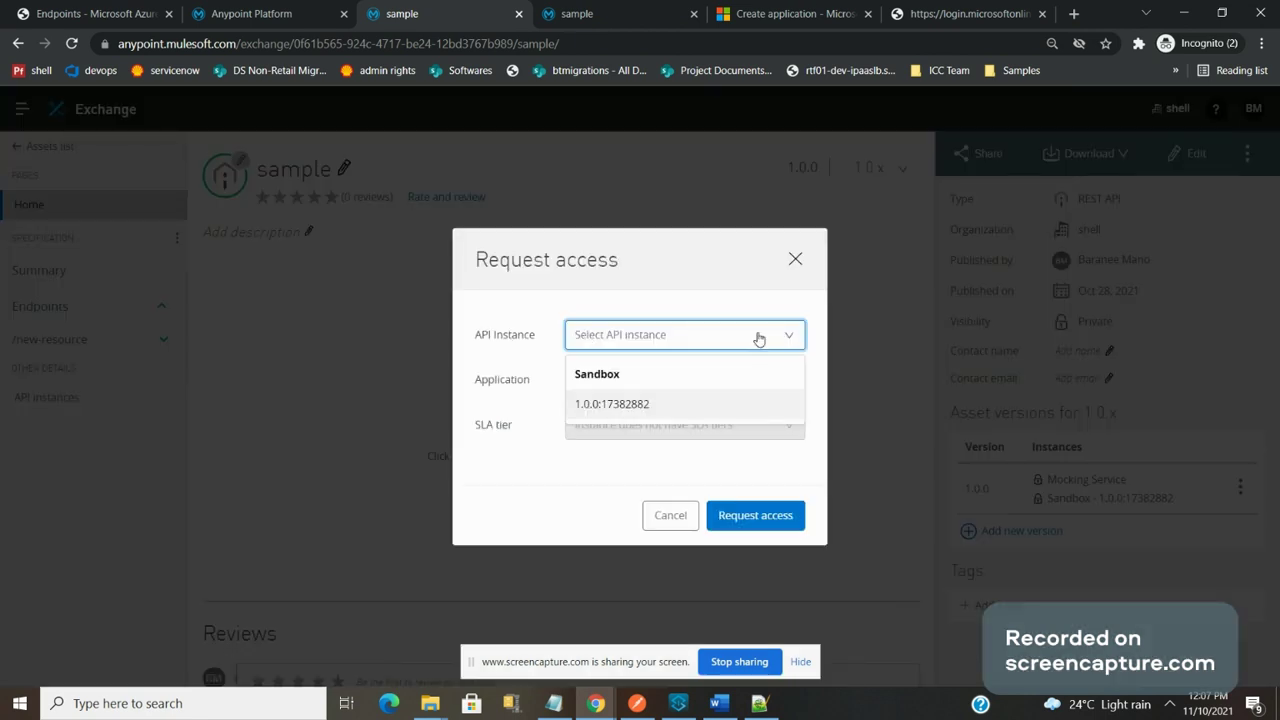
click(615, 403)
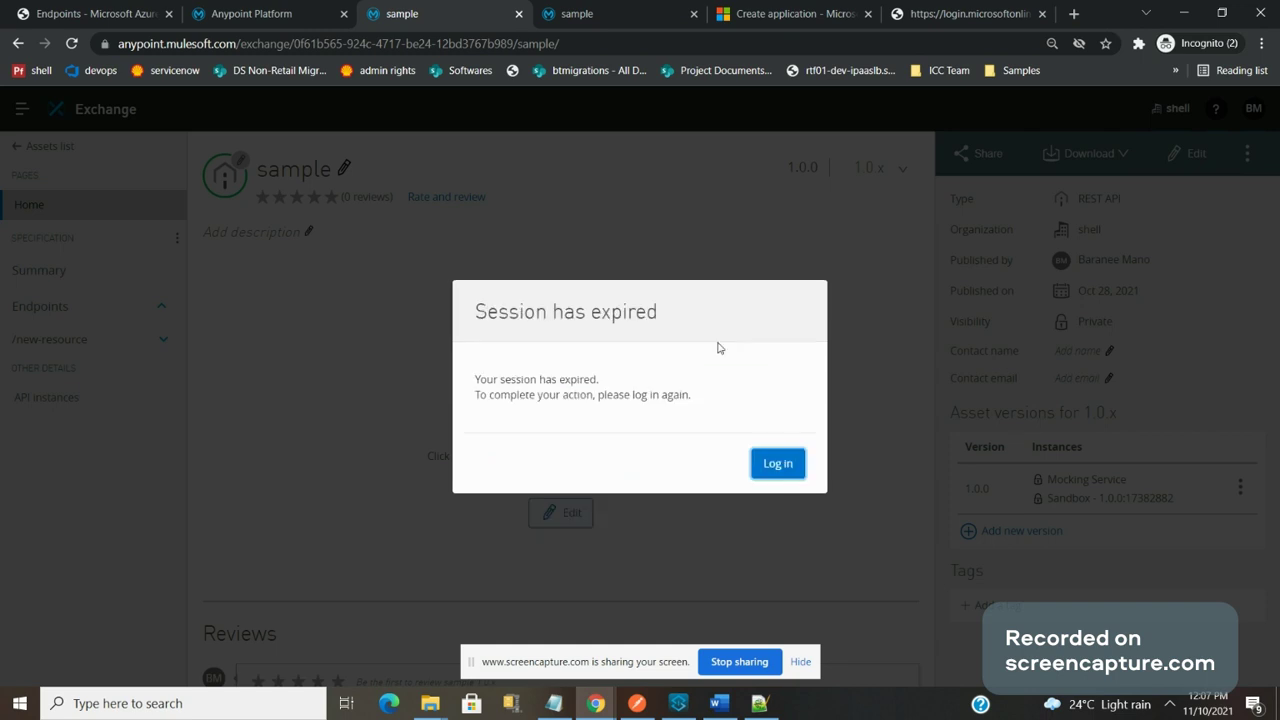
click(778, 463)
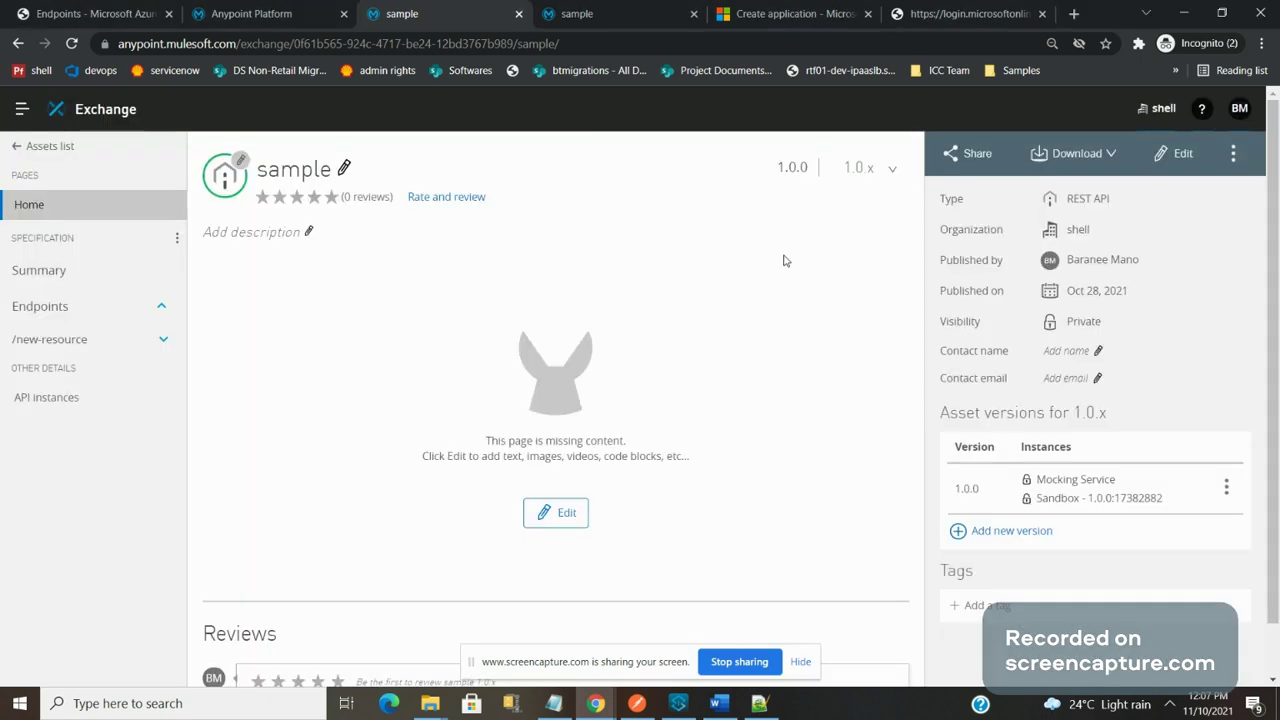
Step: Try to create a new application in the sample API's access request for instance 1.0.0:17382882
click(1232, 155)
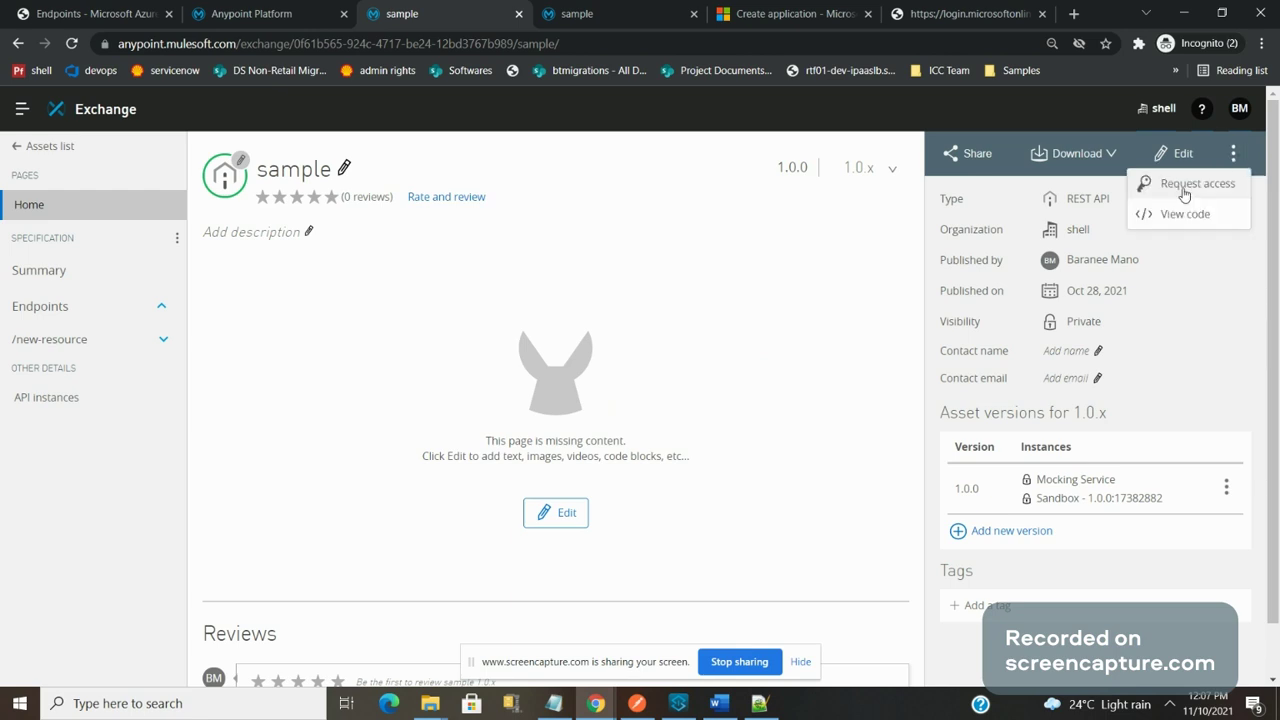
click(1190, 184)
click(795, 340)
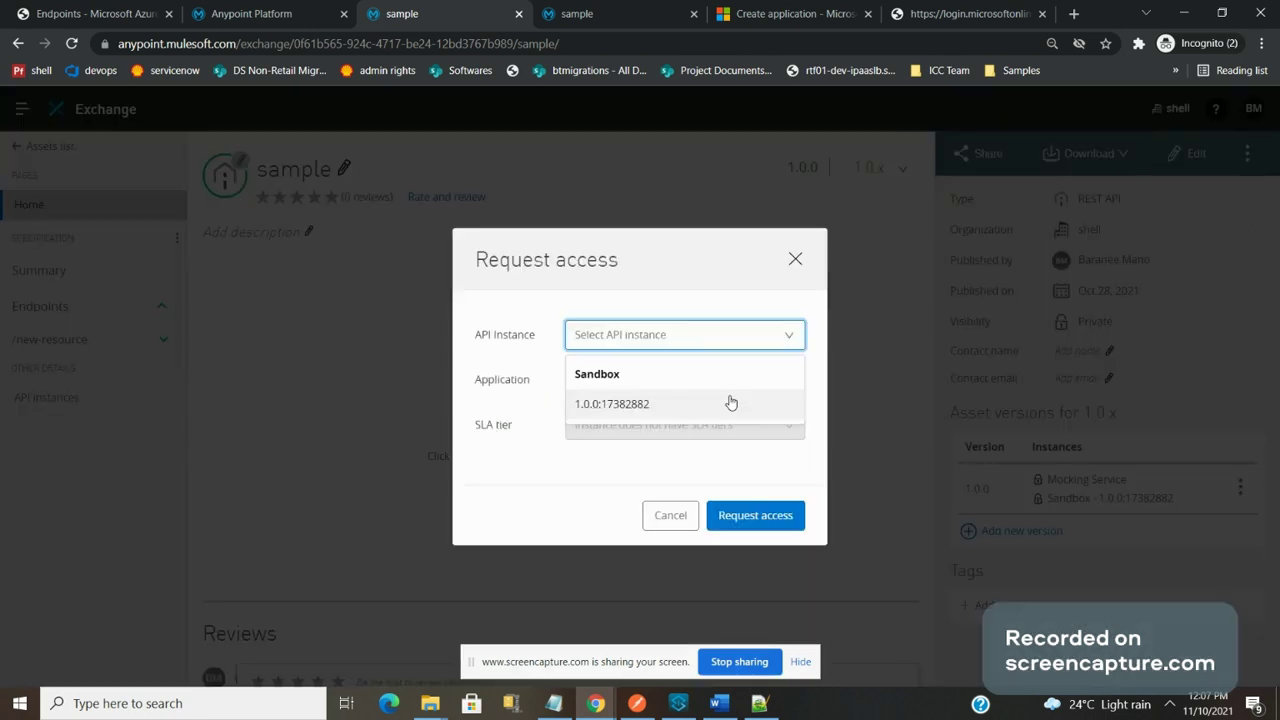
click(731, 403)
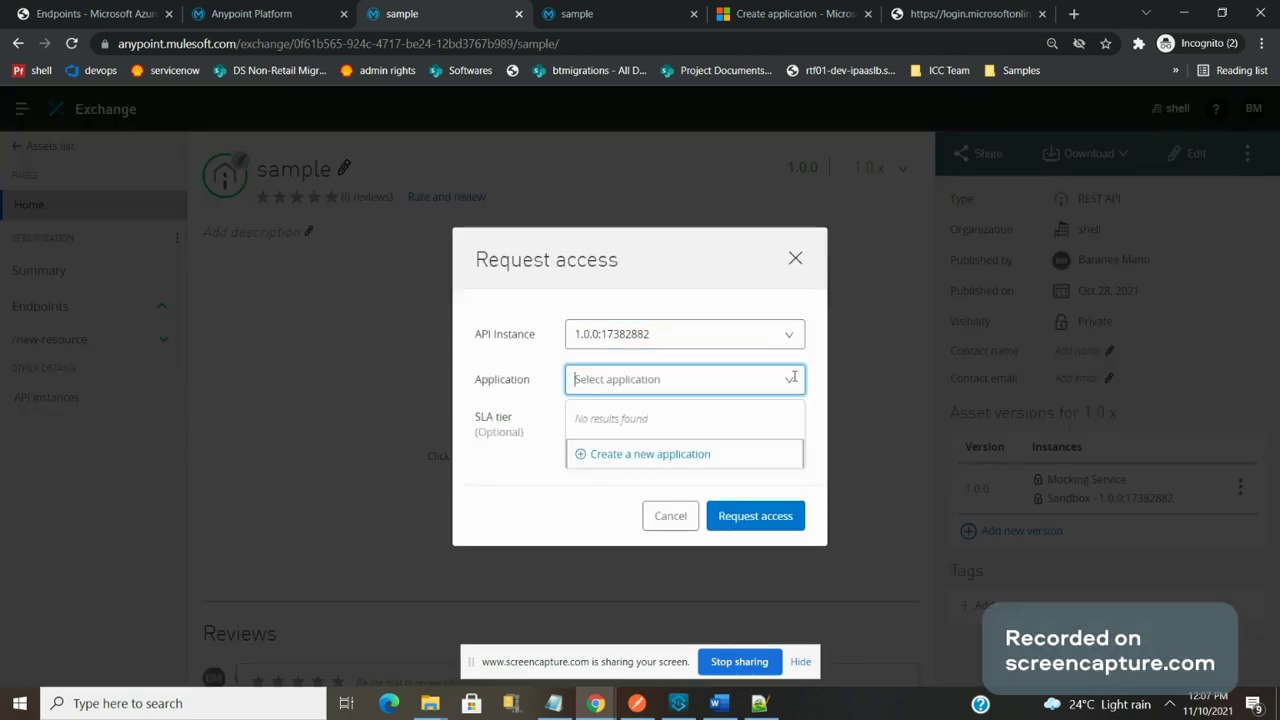
click(650, 454)
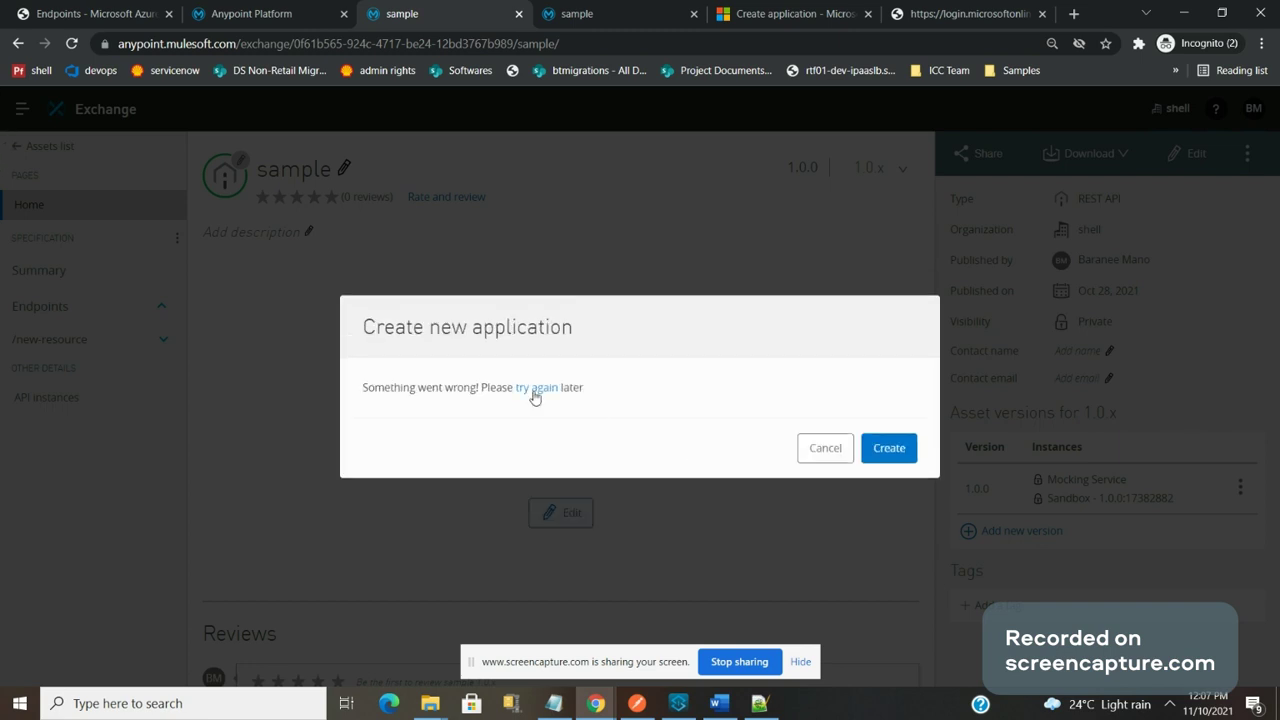
click(828, 452)
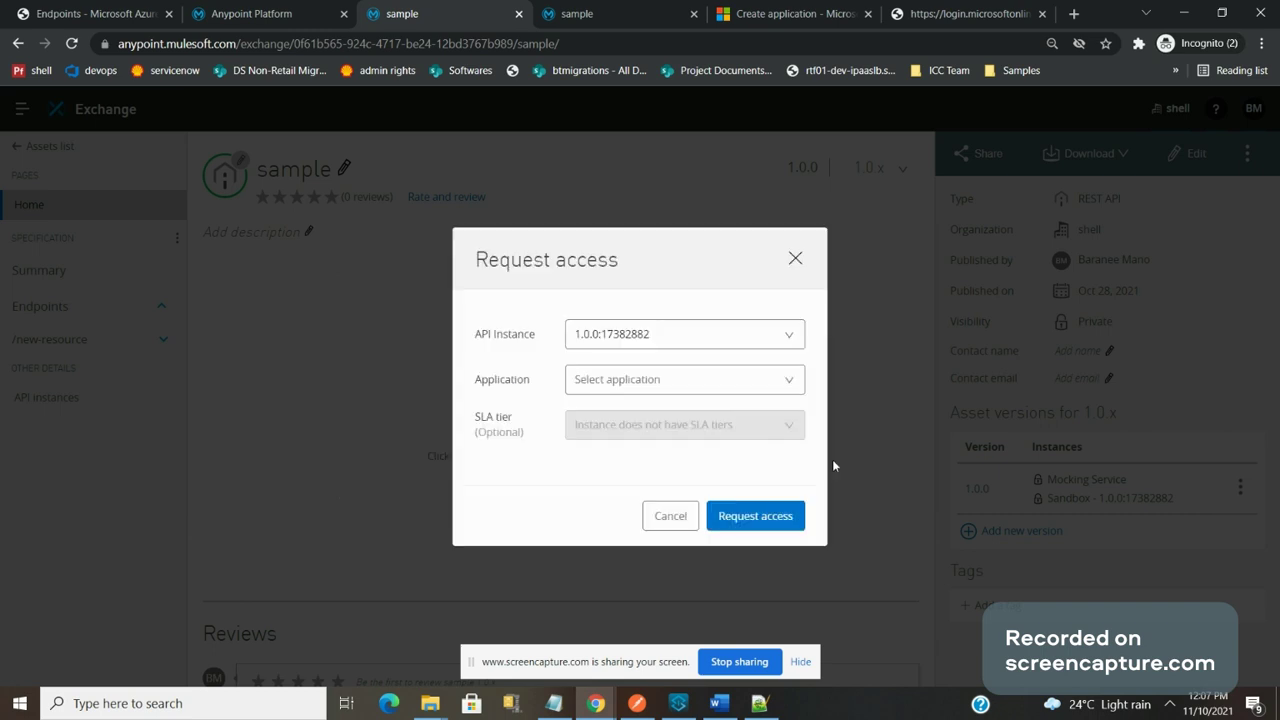
Step: Reload the sample API page, request access to instance 1.0.0:17382882 again, and open the form for creating a new application
click(618, 47)
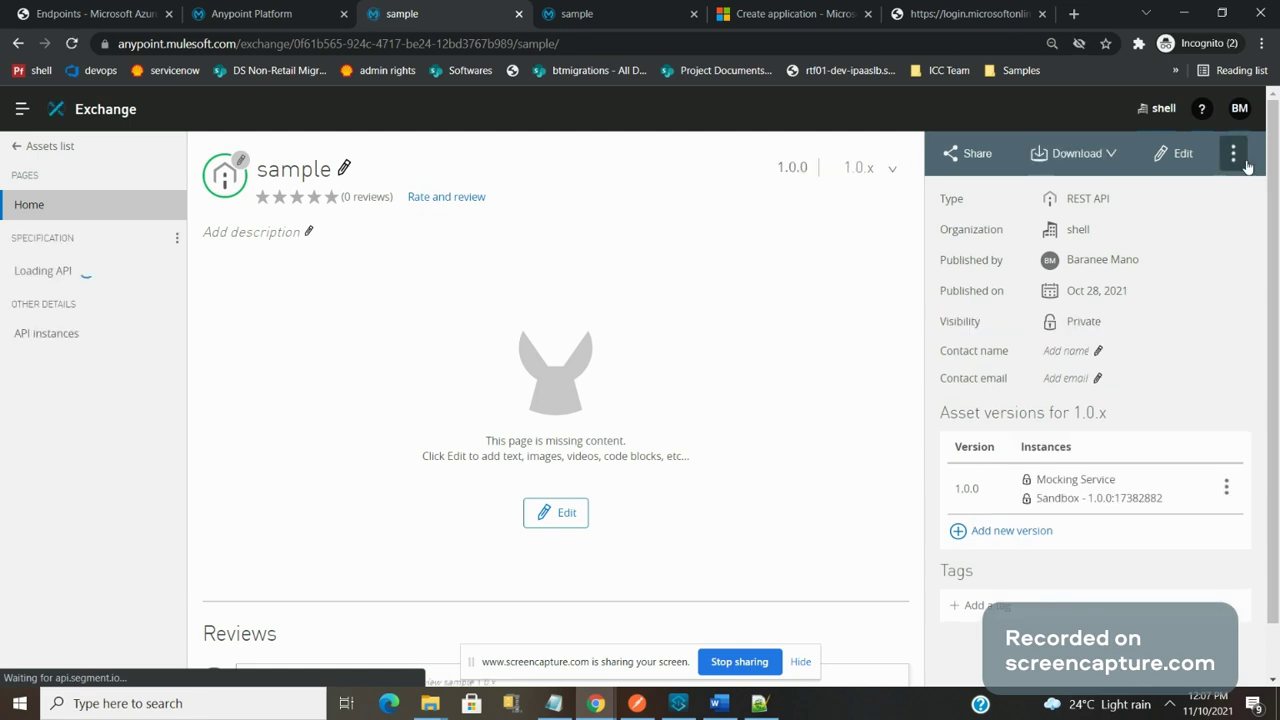
click(1233, 153)
click(1169, 189)
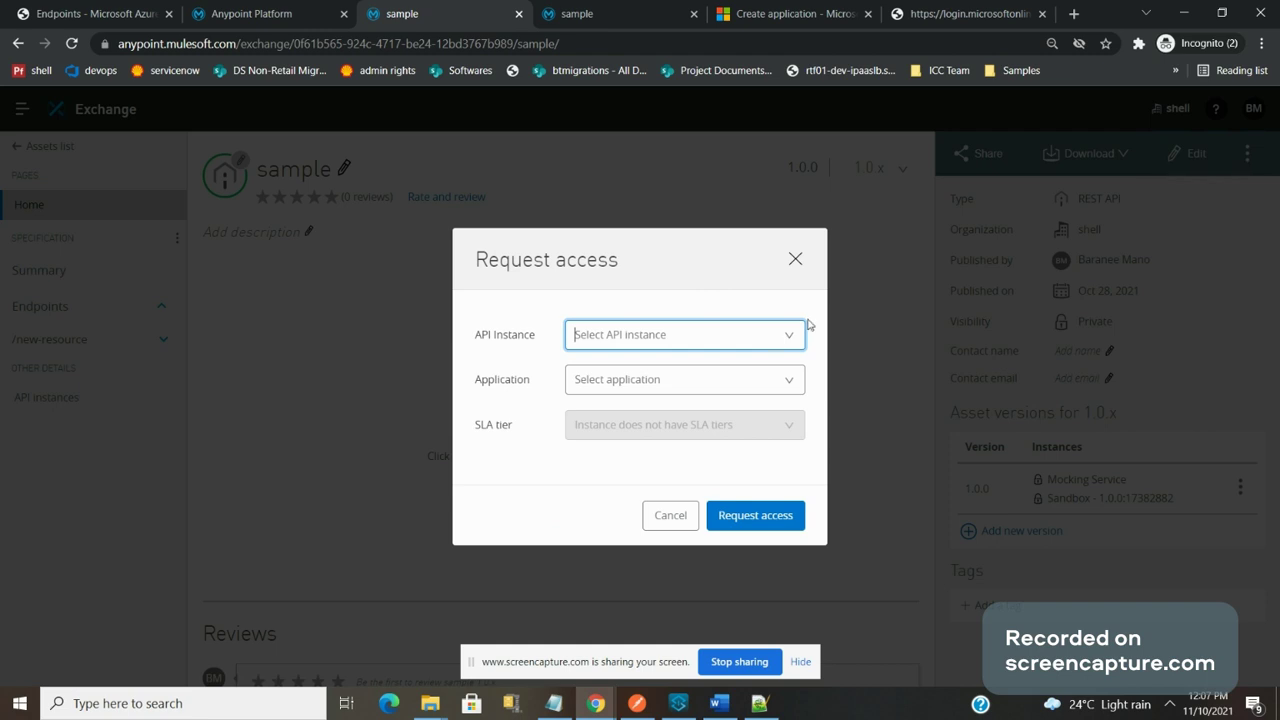
click(713, 403)
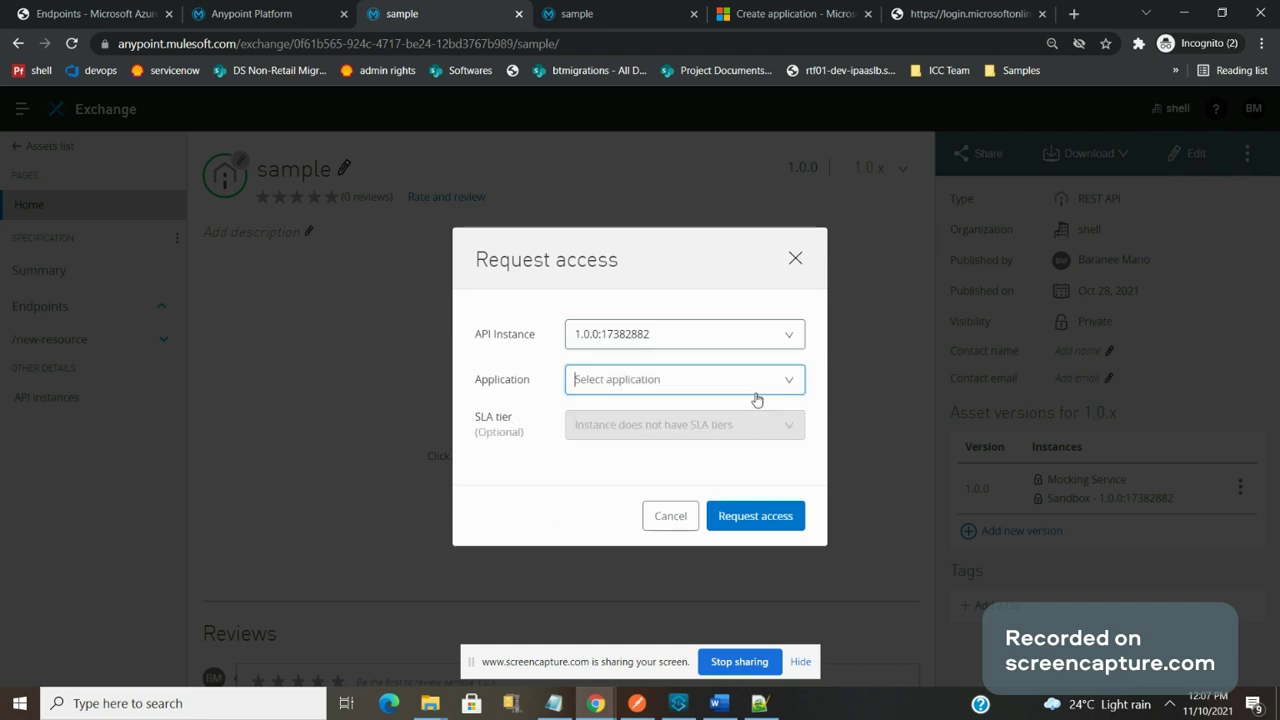
click(699, 583)
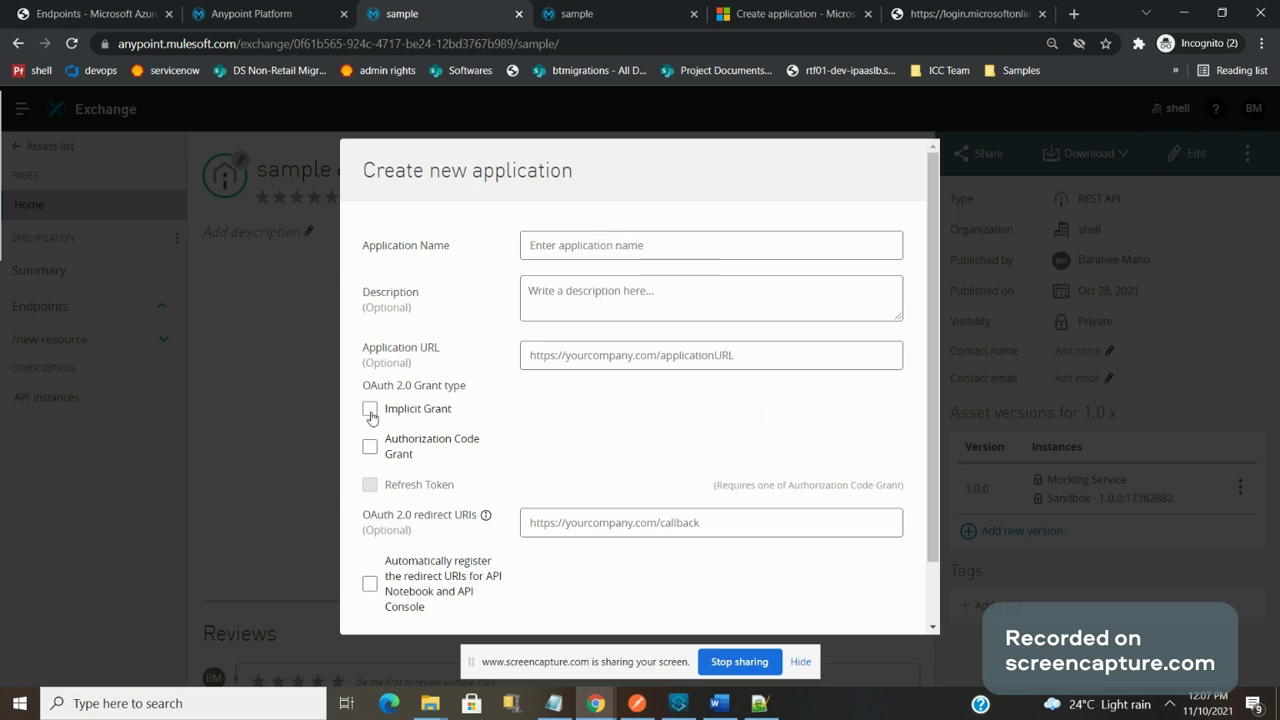
Step: Open API Manager in the Access Management browser tab and view the Sandbox API list, checking back on the new application form
click(267, 10)
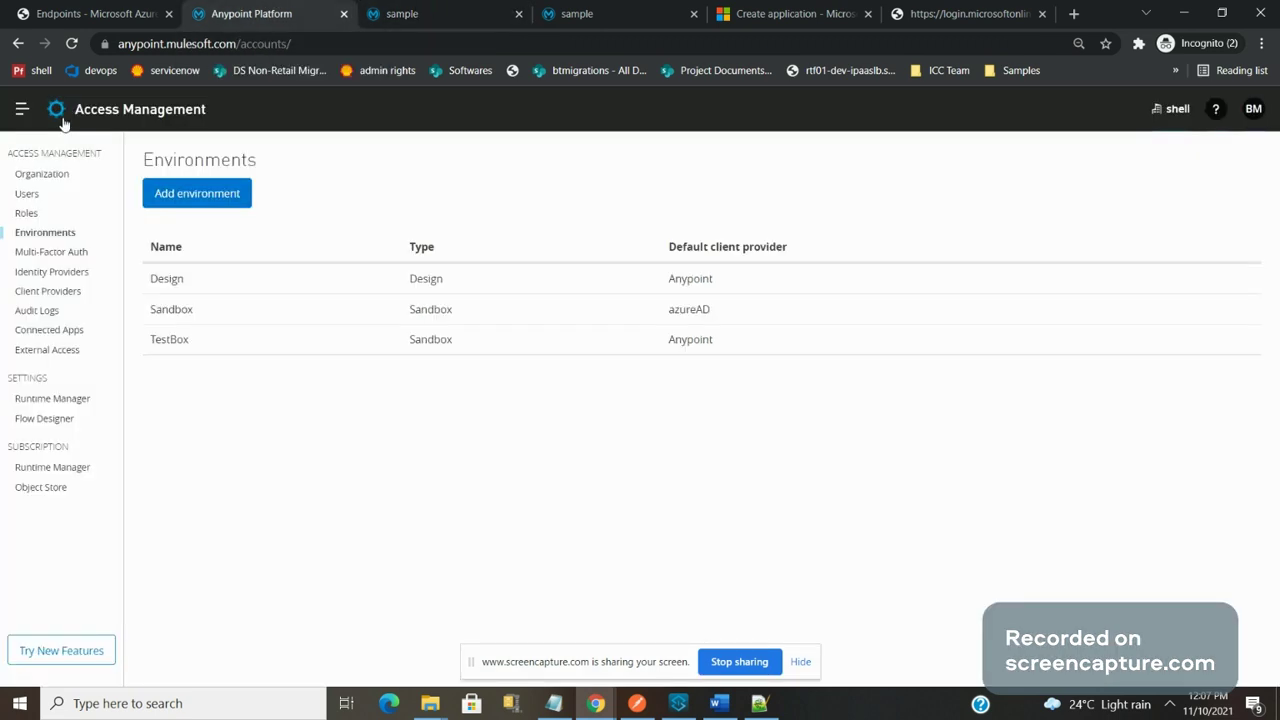
click(22, 109)
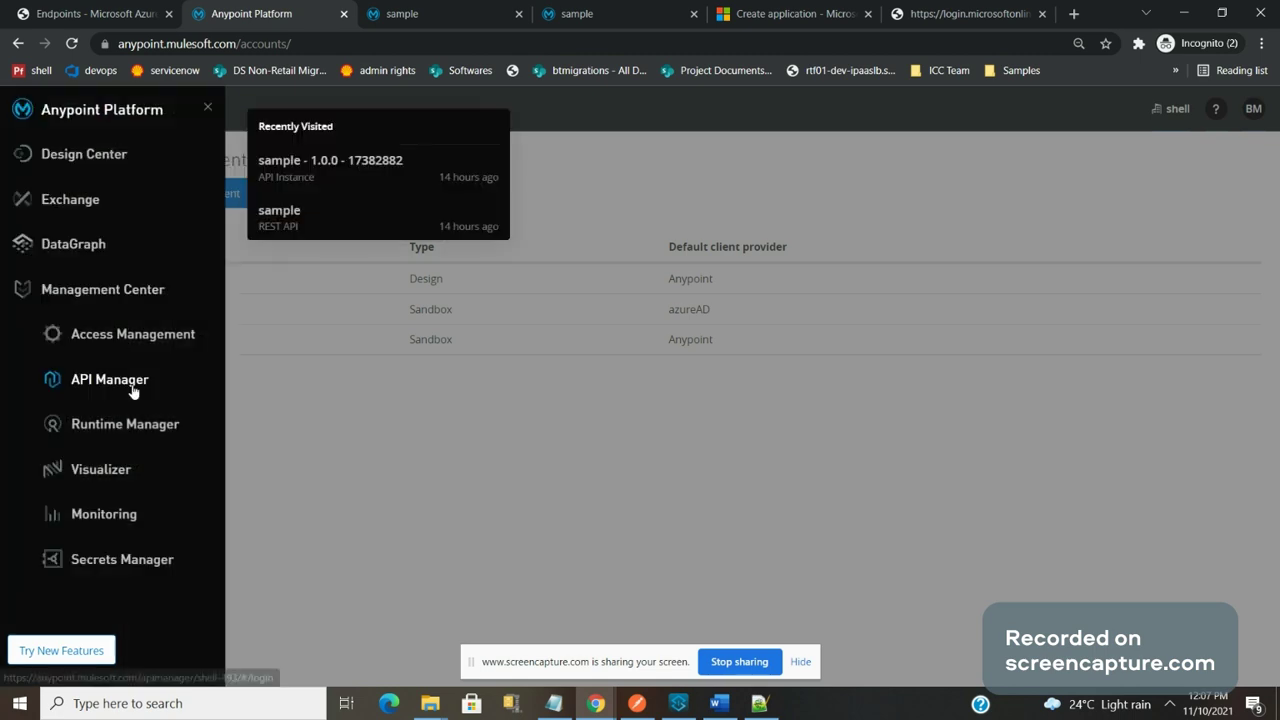
click(133, 391)
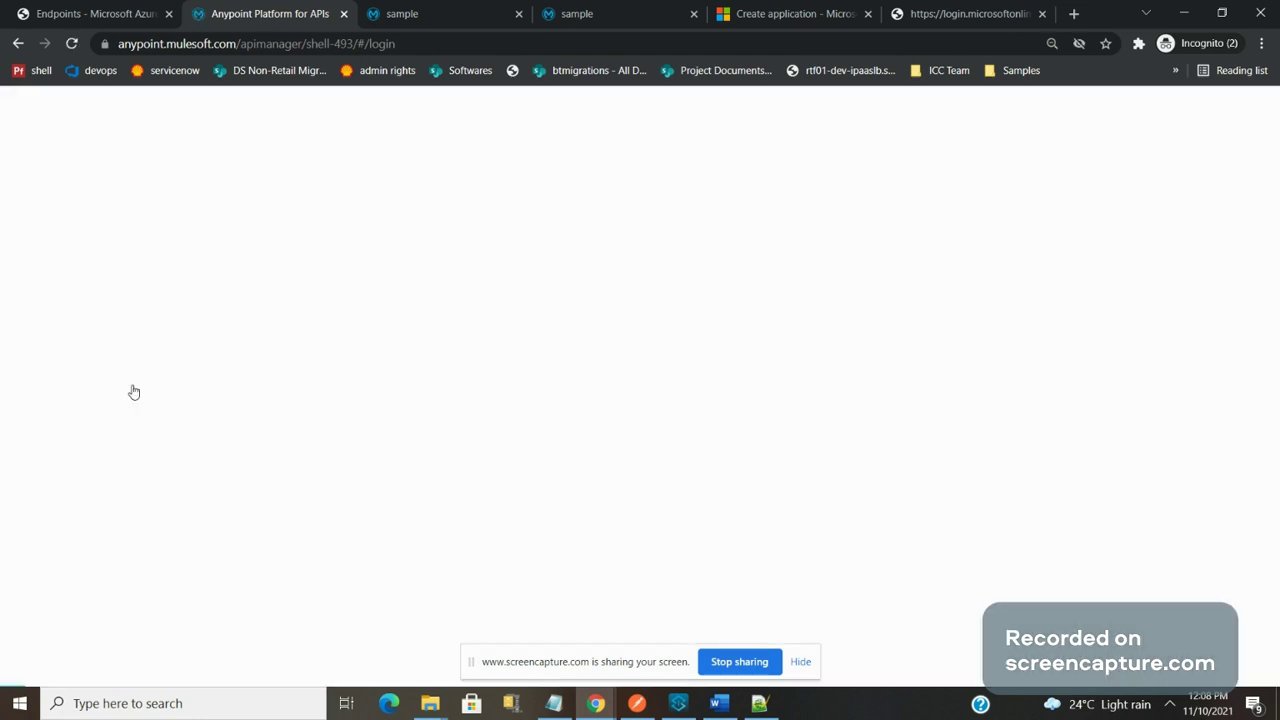
click(366, 11)
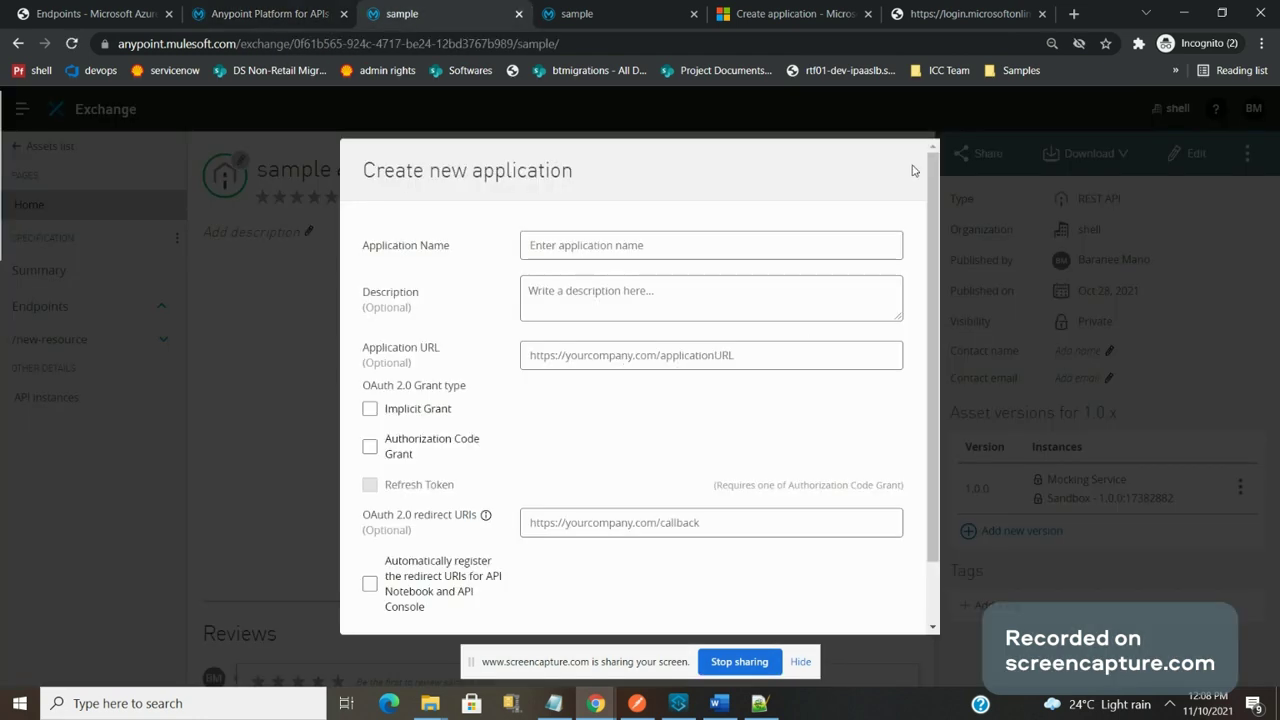
click(270, 13)
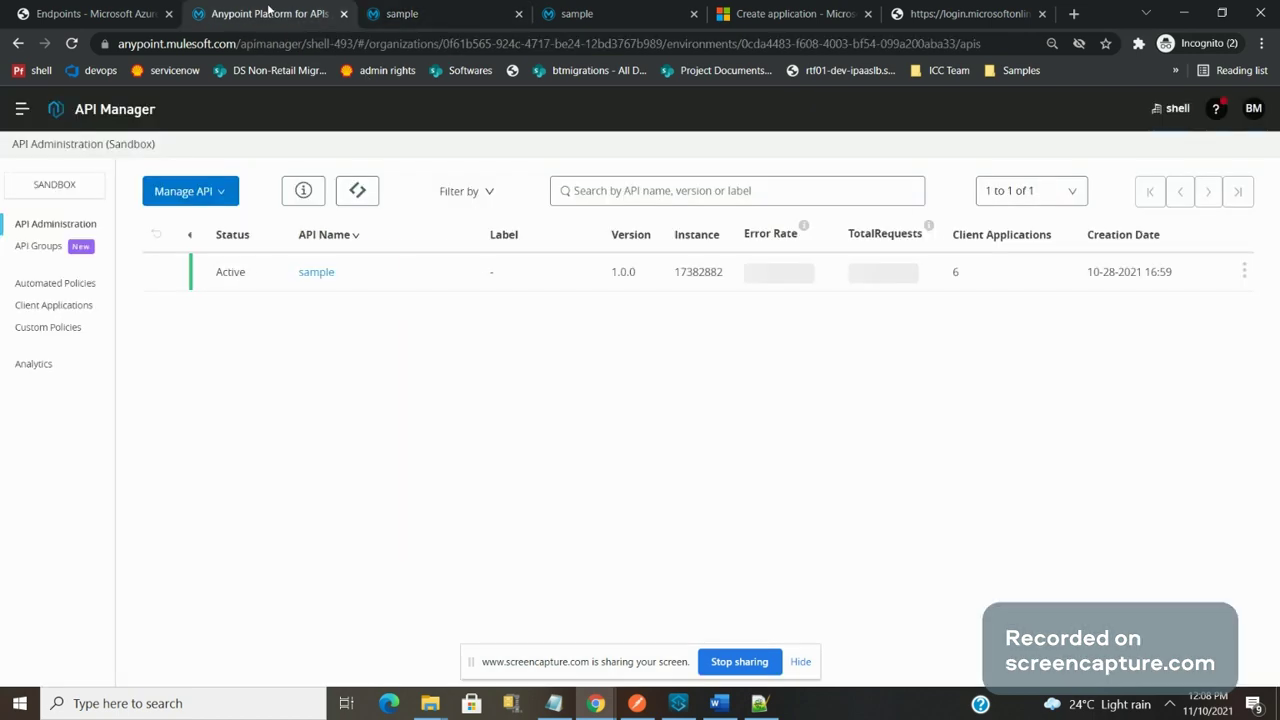
Step: Open Runtime Manager in a separate browser tab, keeping the API Manager list open
key(alt+Tab)
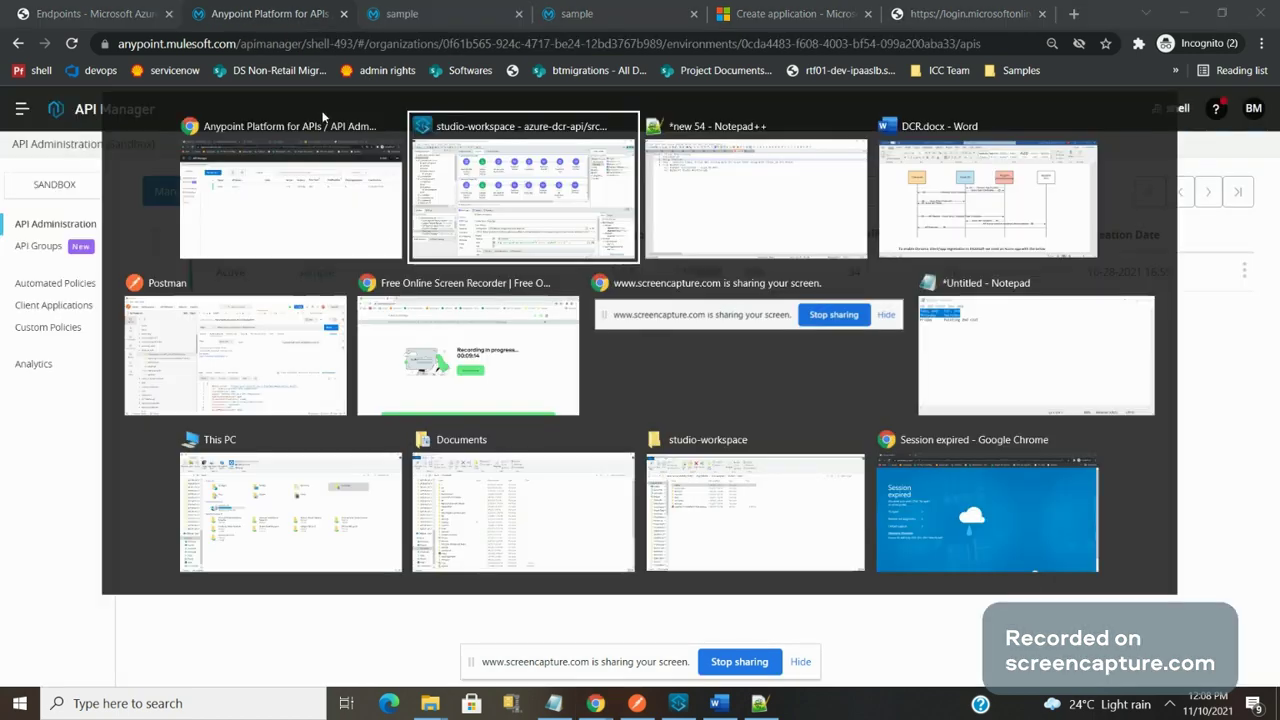
key(alt+Tab)
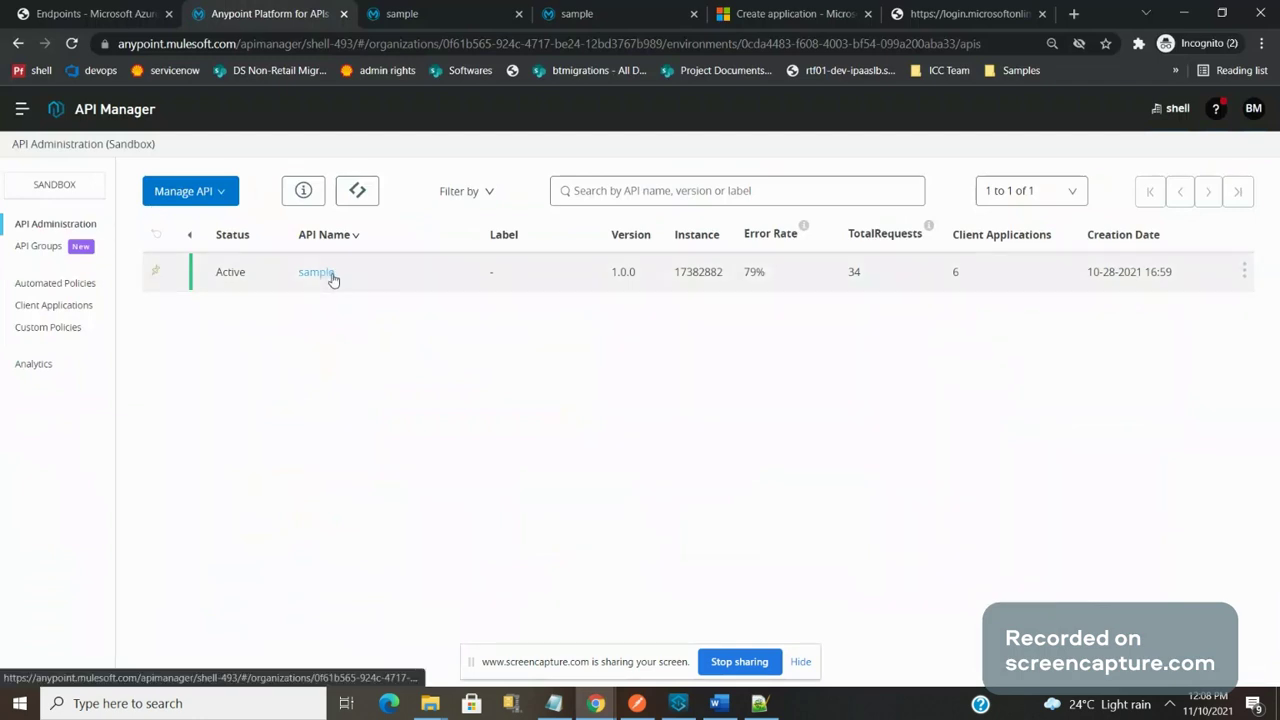
click(22, 112)
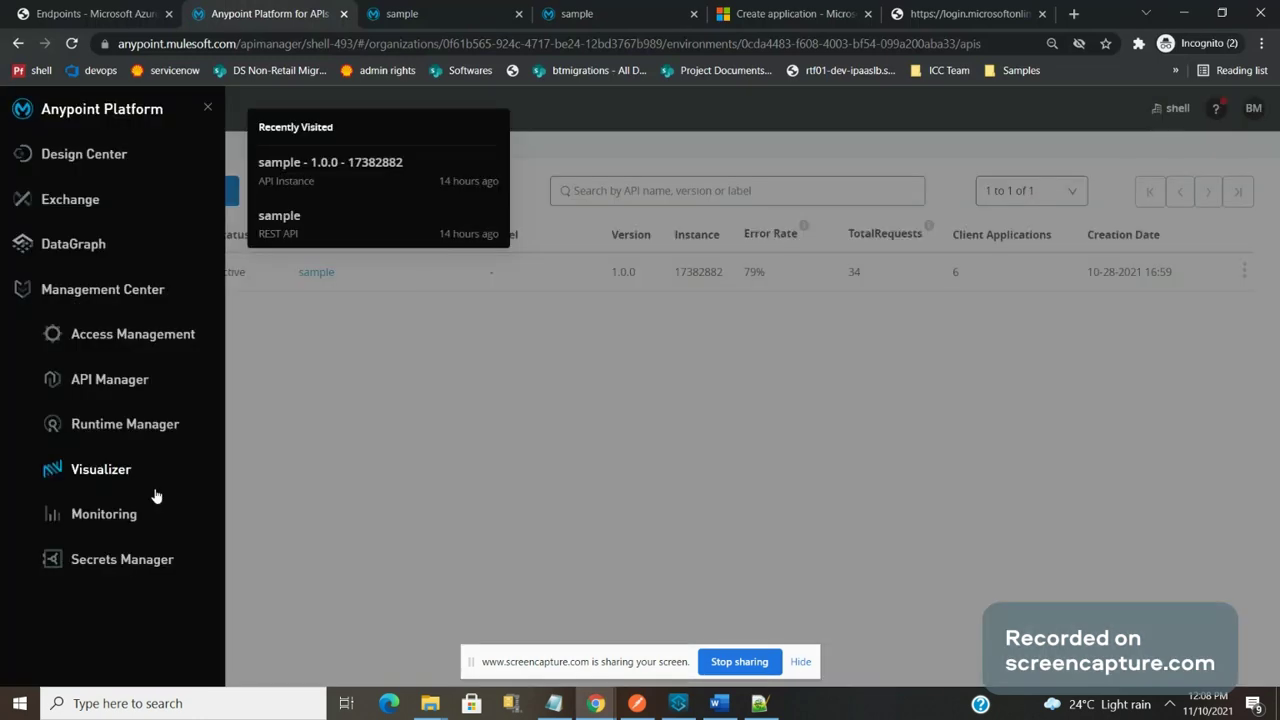
middle_click(149, 428)
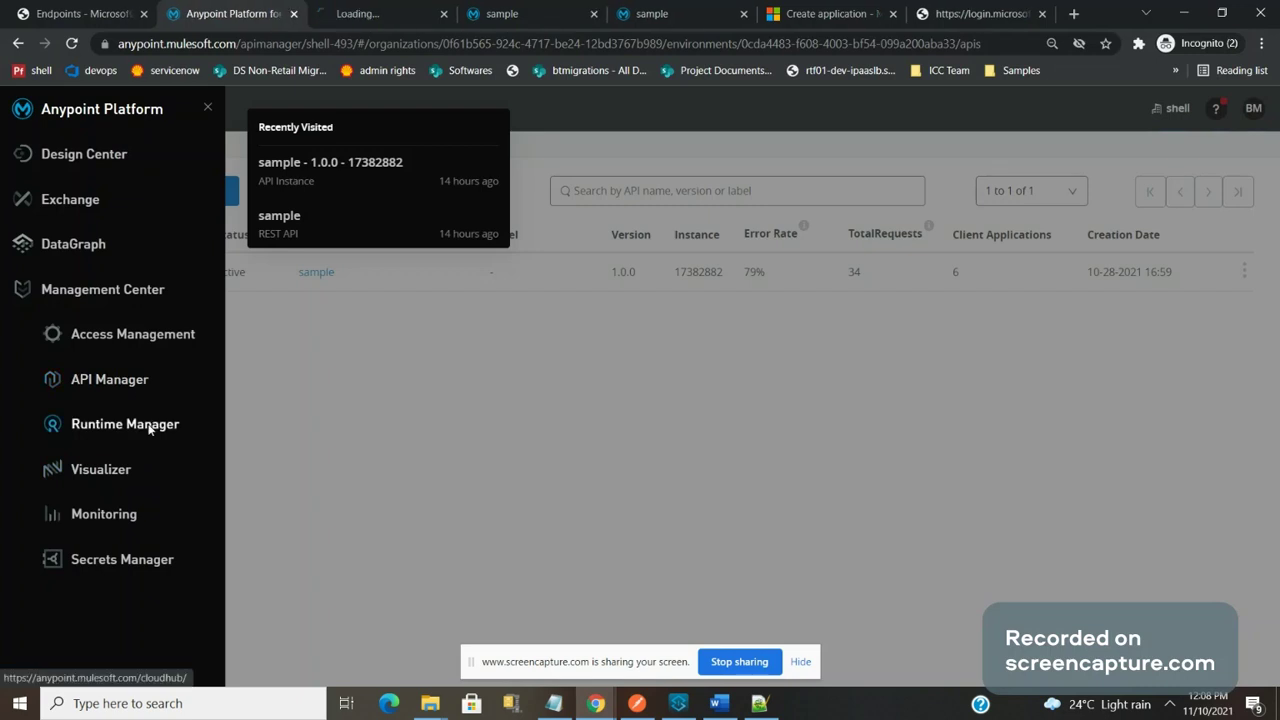
Step: View the details of the azure-dcr-b application in Runtime Manager's Sandbox application list
click(370, 11)
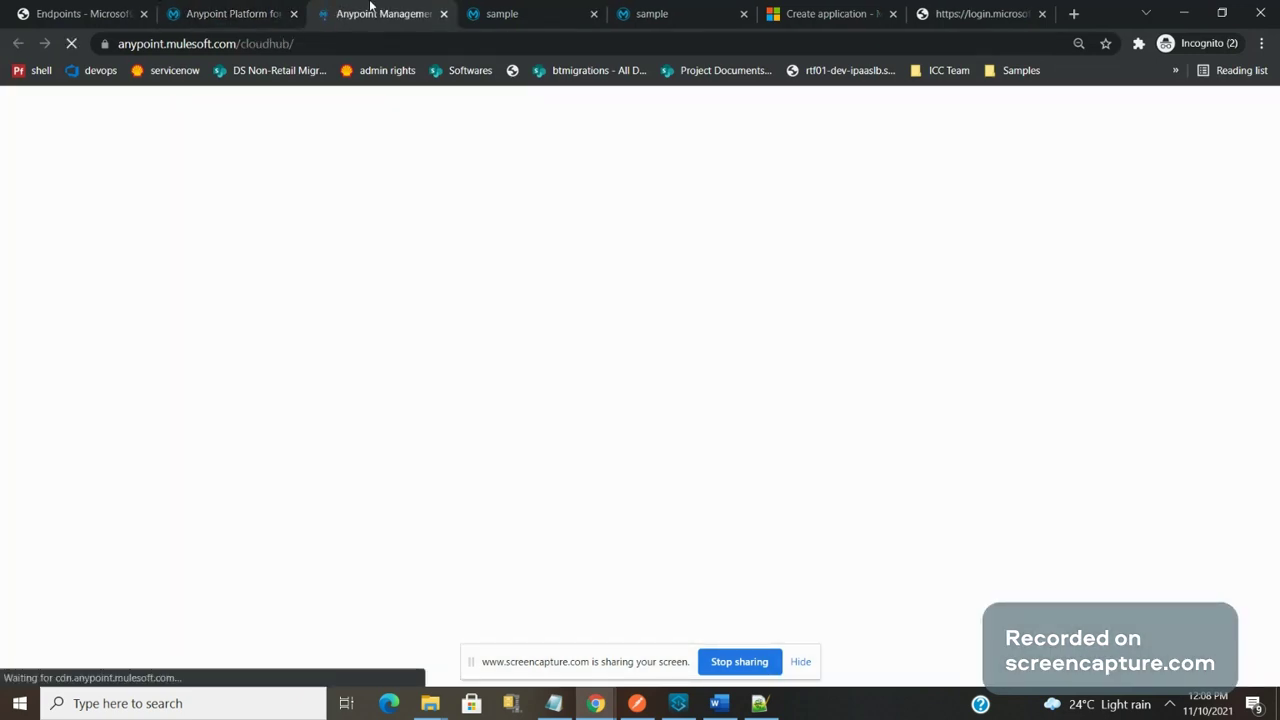
mouse_move(684, 708)
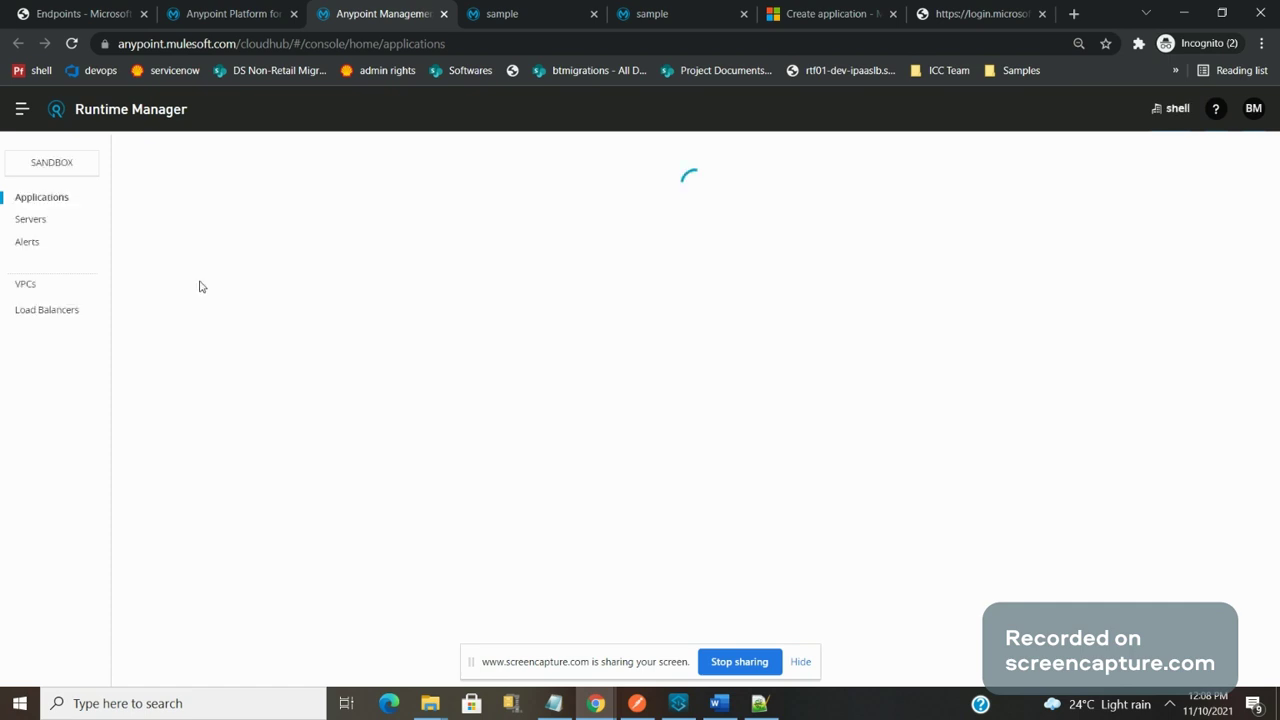
drag(213, 366, 139, 370)
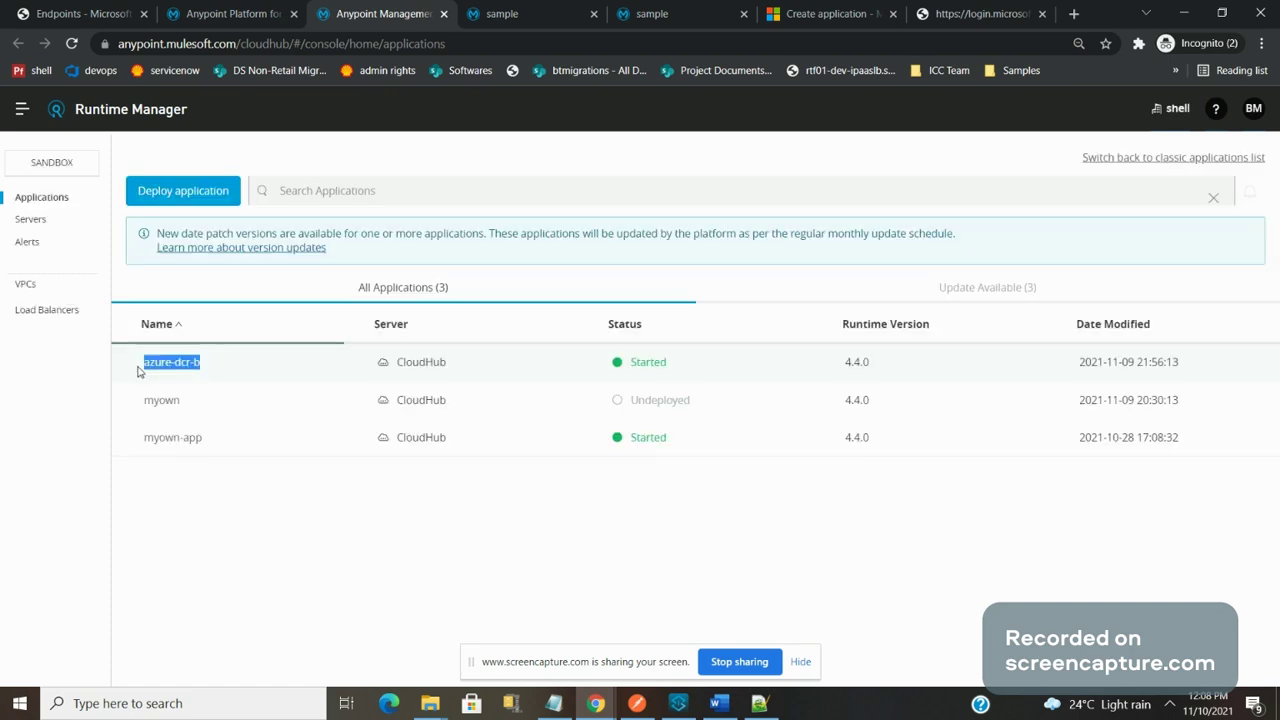
click(137, 370)
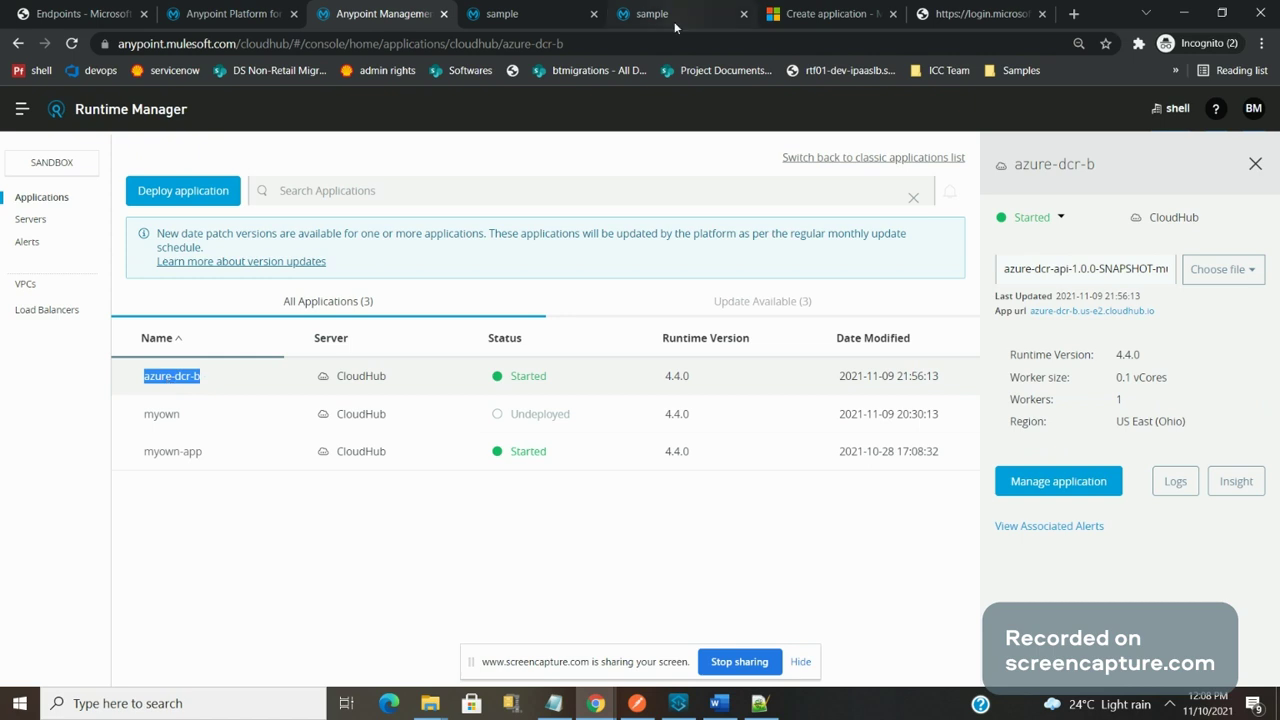
Step: Examine the Microsoft Graph documentation for Create application, including its related operations and the permissions required for the Application permission type
click(850, 10)
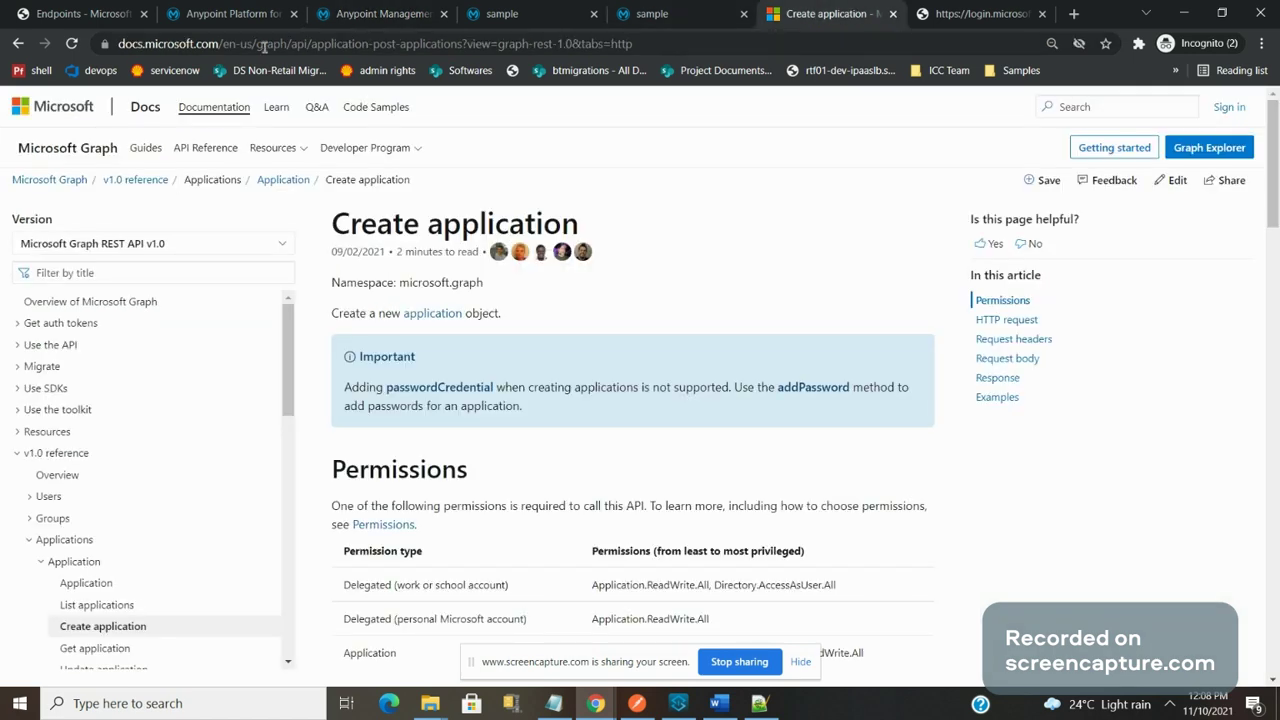
drag(264, 47, 330, 44)
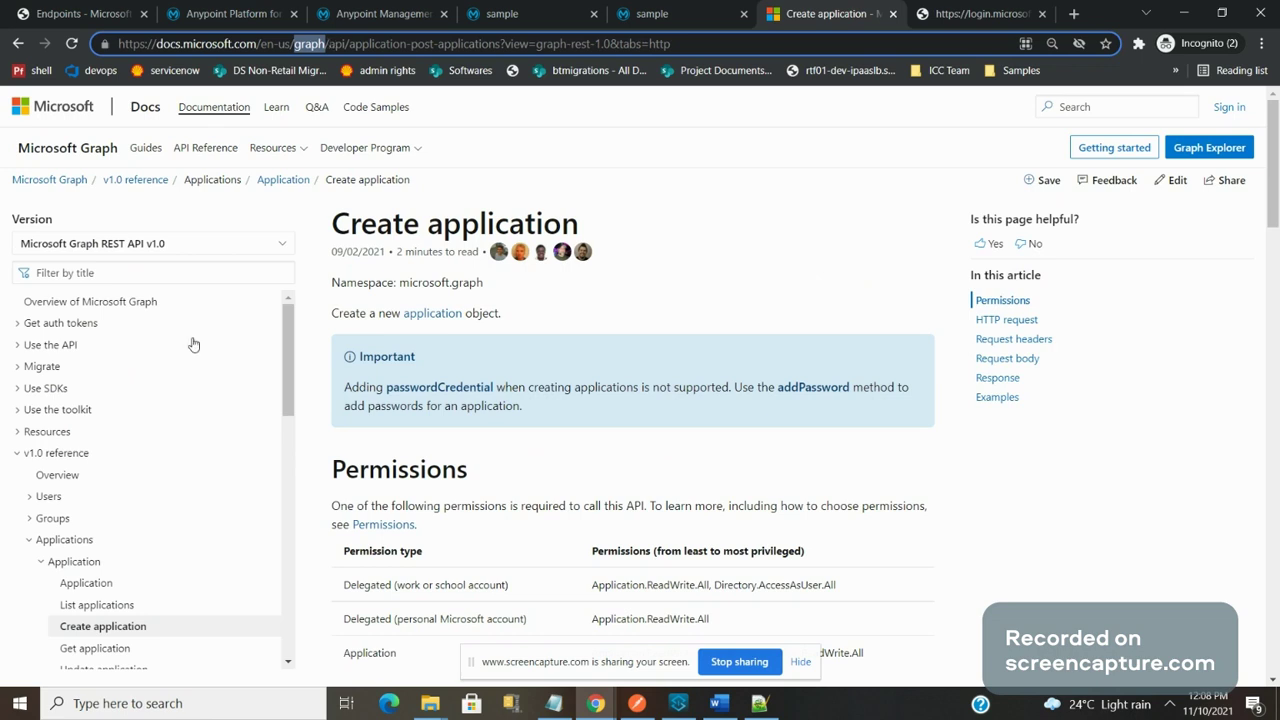
drag(292, 400, 292, 480)
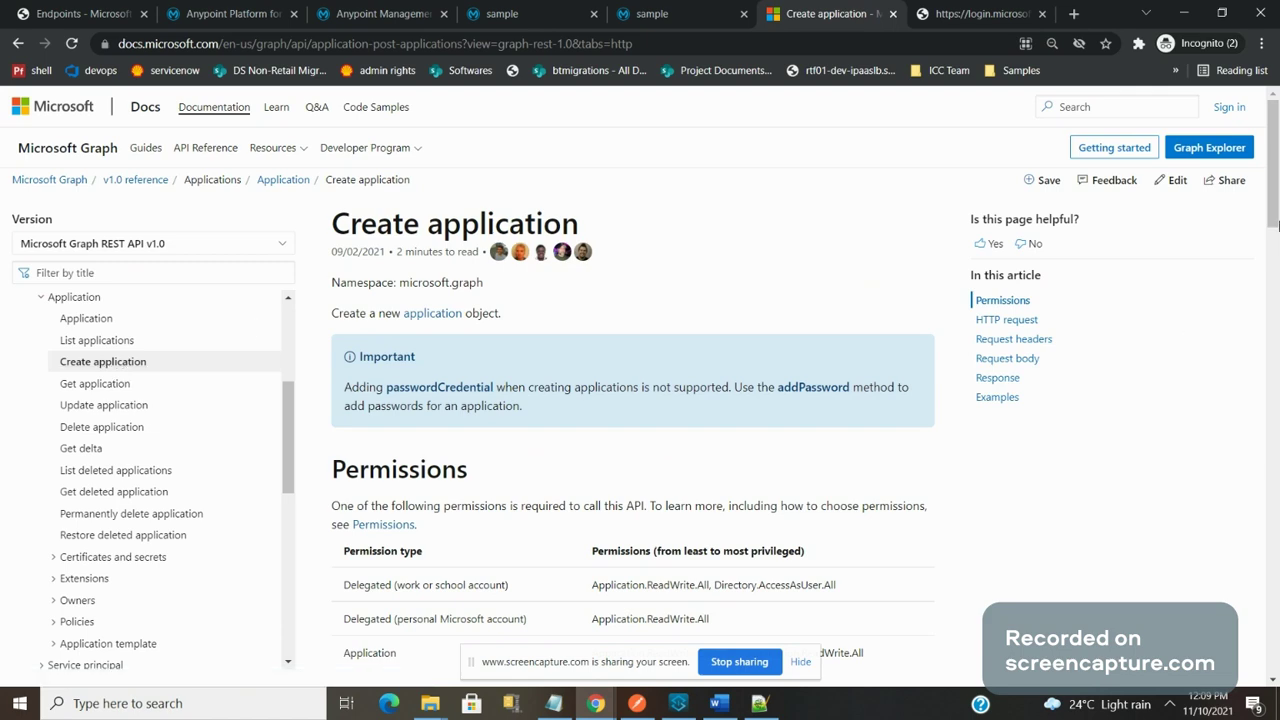
scroll(1100, 280, down, 4)
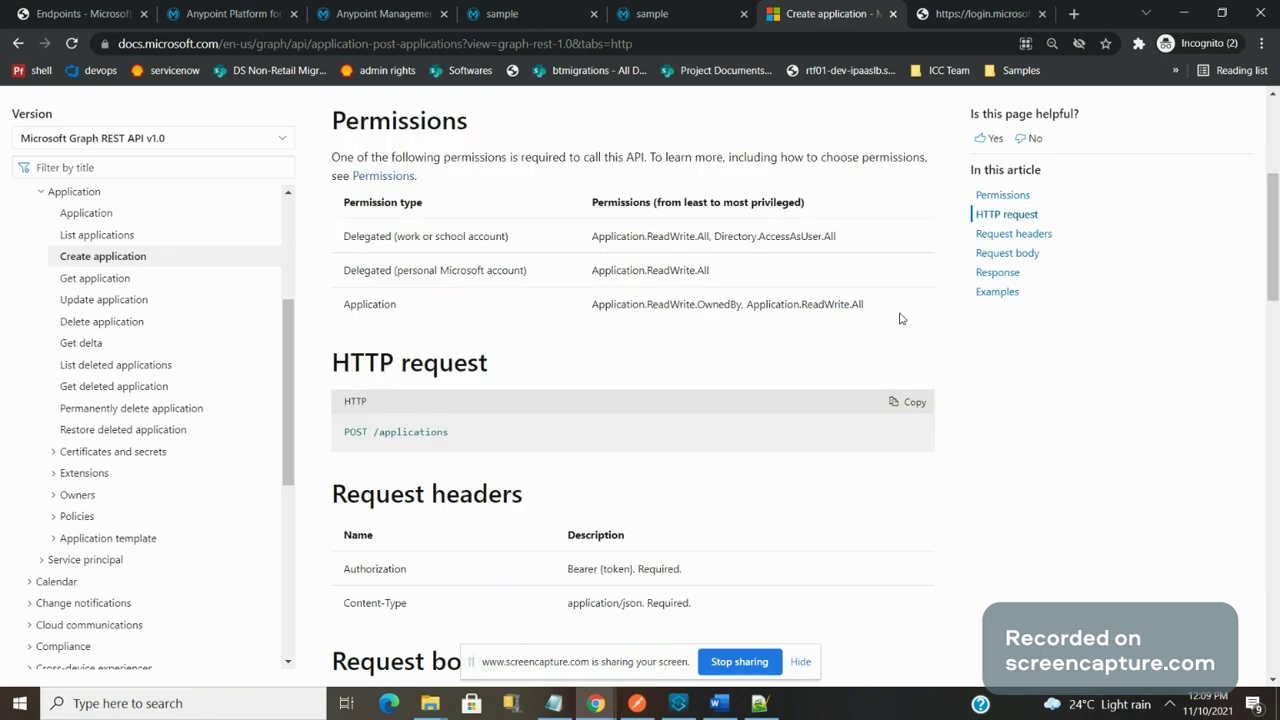
drag(900, 318, 577, 316)
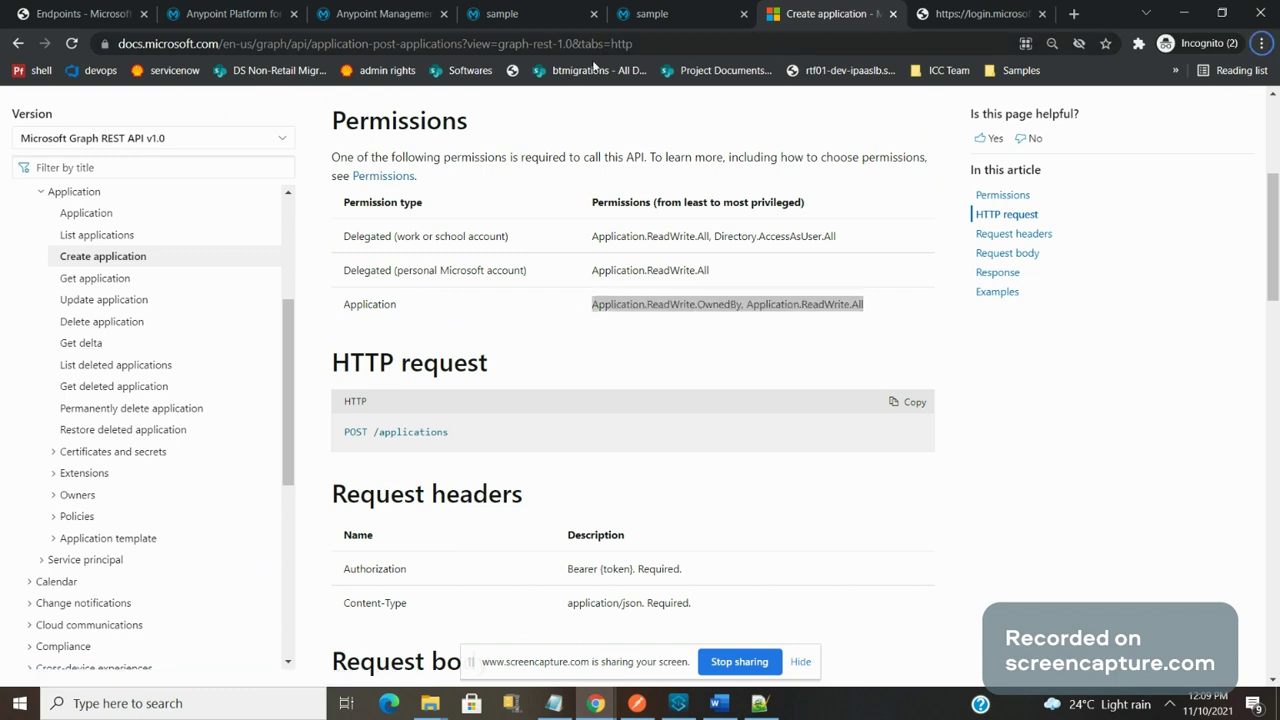
click(653, 48)
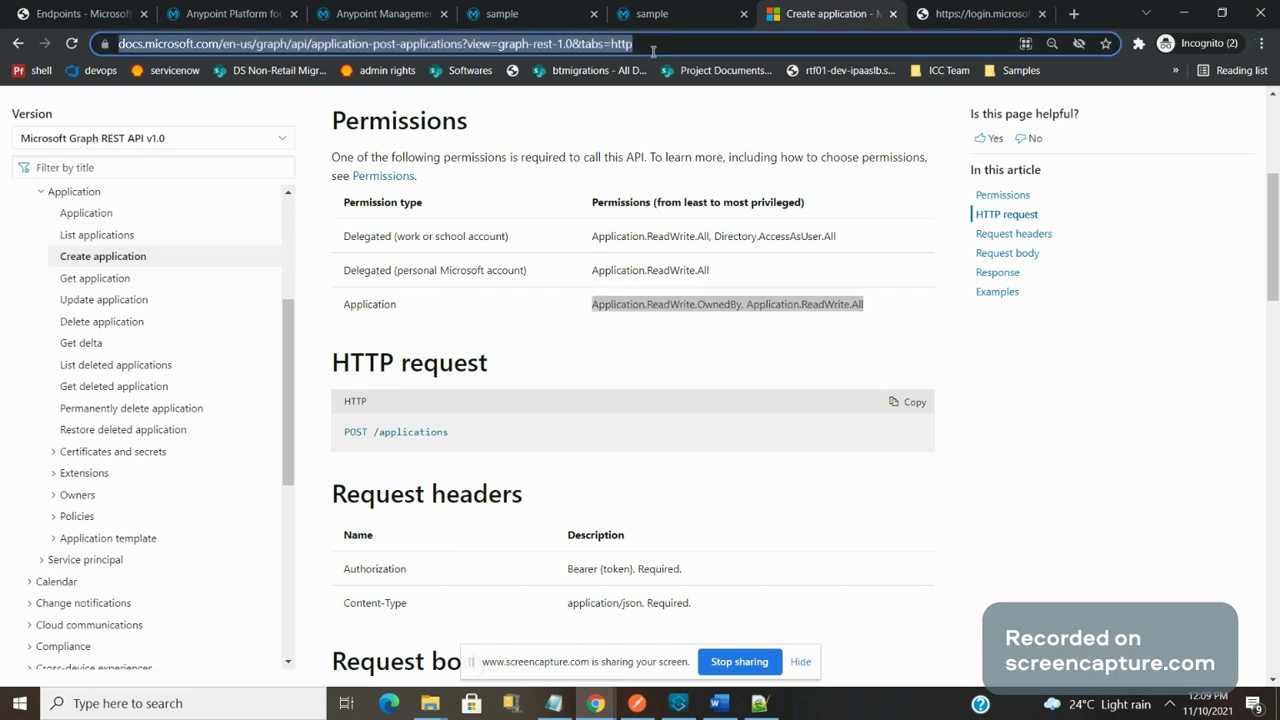
click(843, 262)
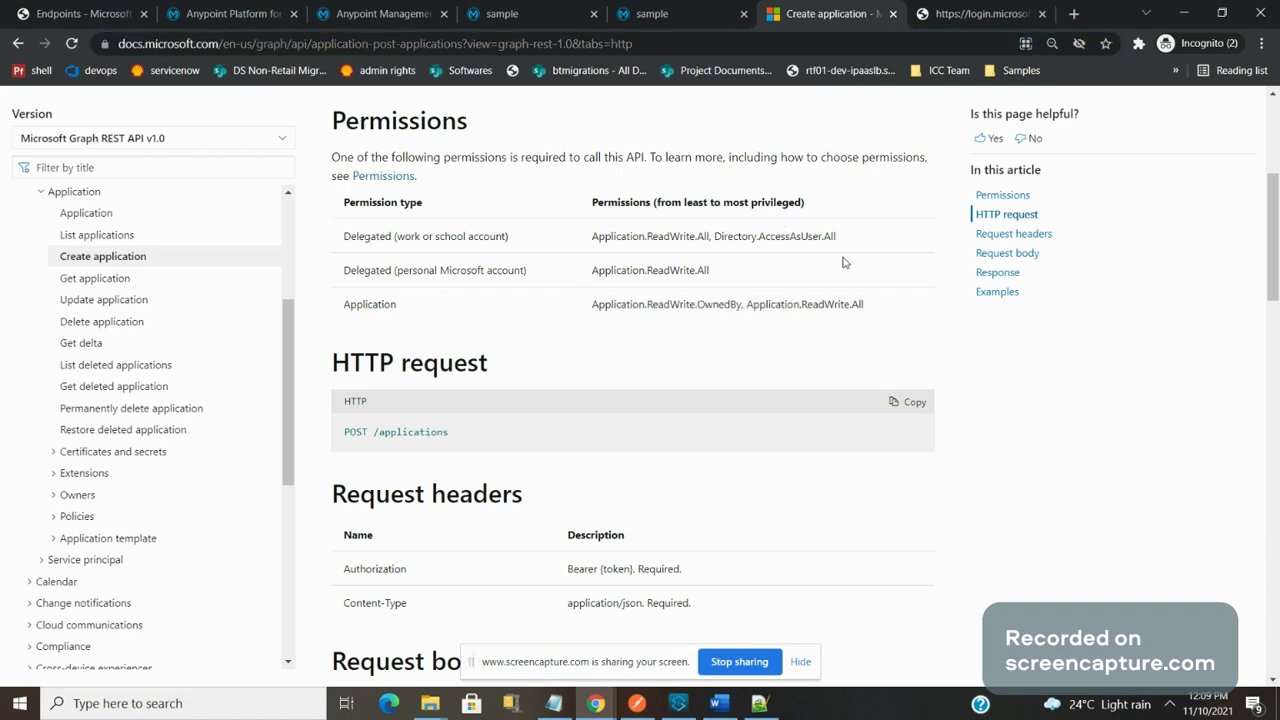
Step: Check the Setup Overview and Demo items in the Notepad++ agenda, revisiting the API Manager and Runtime Manager pages in between
key(alt+Tab)
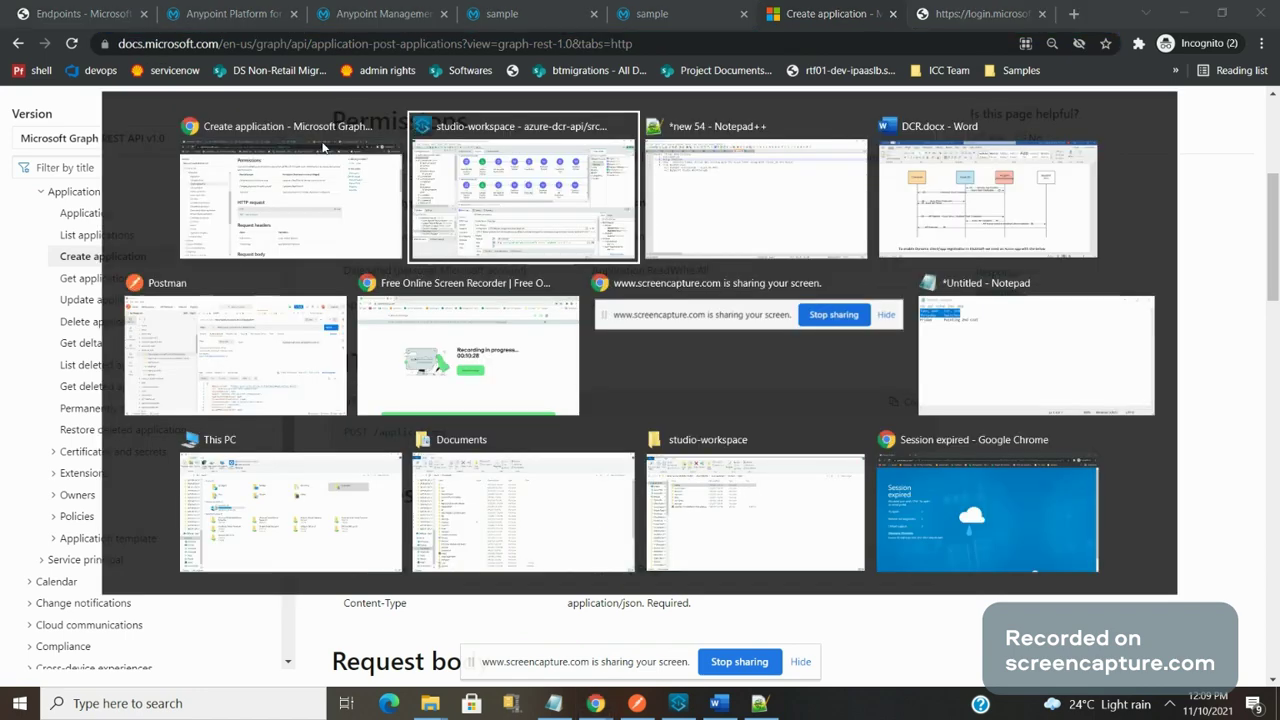
key(alt+Tab)
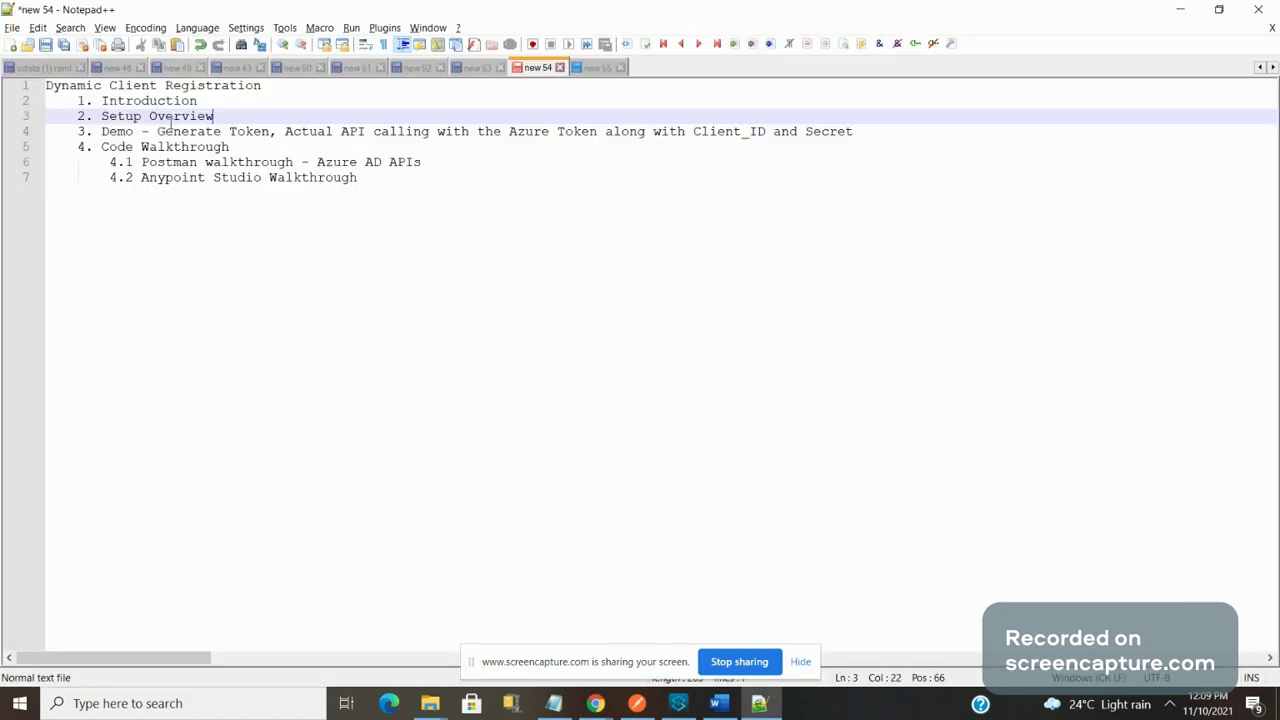
double_click(177, 115)
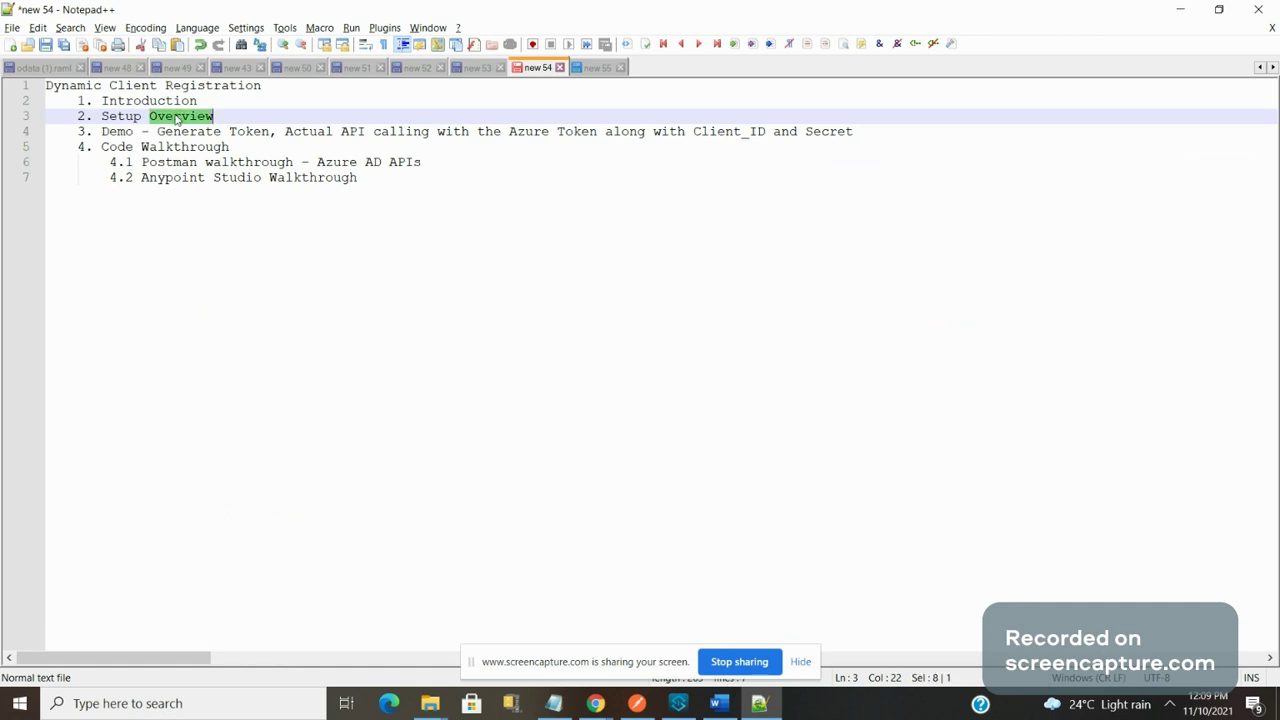
key(alt+Tab)
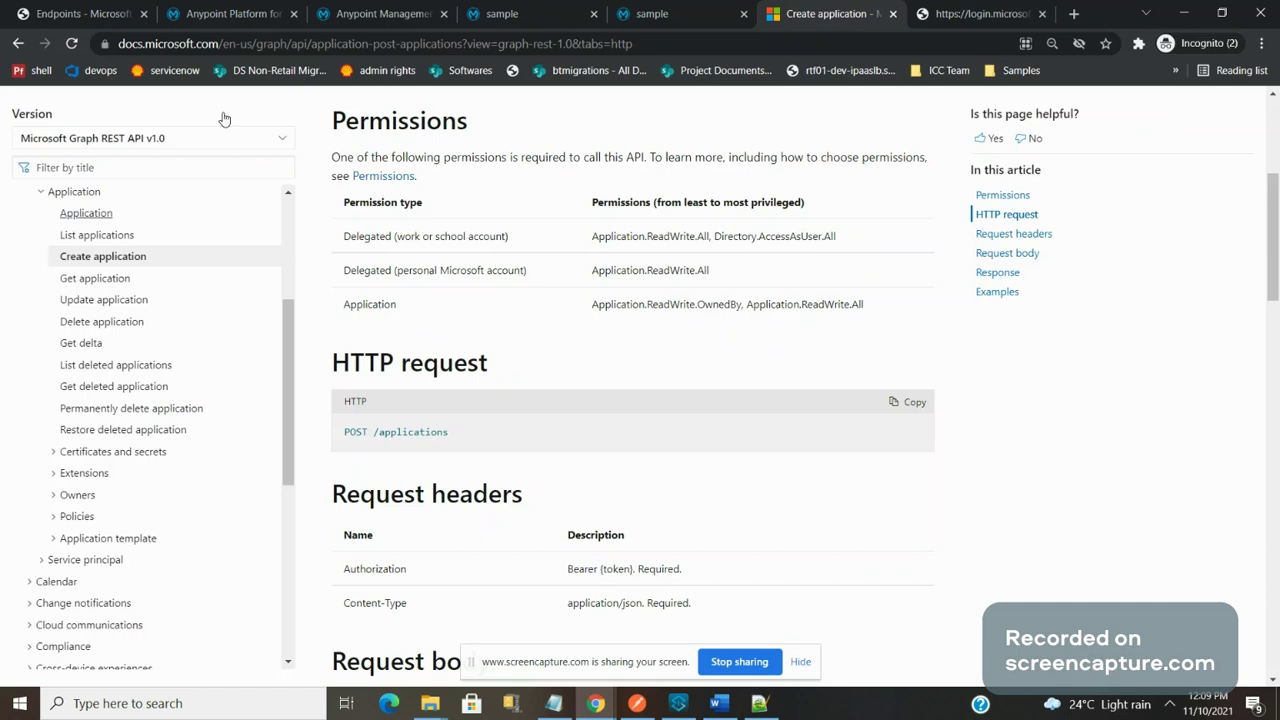
click(240, 13)
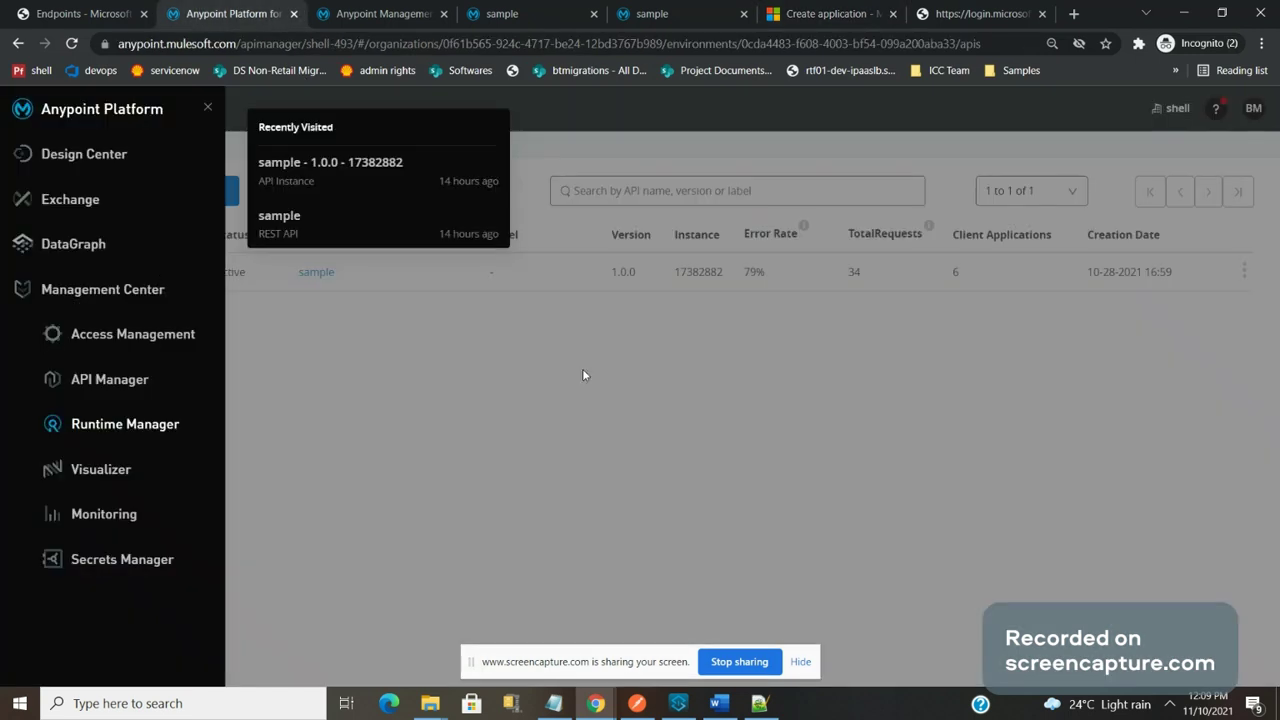
click(381, 10)
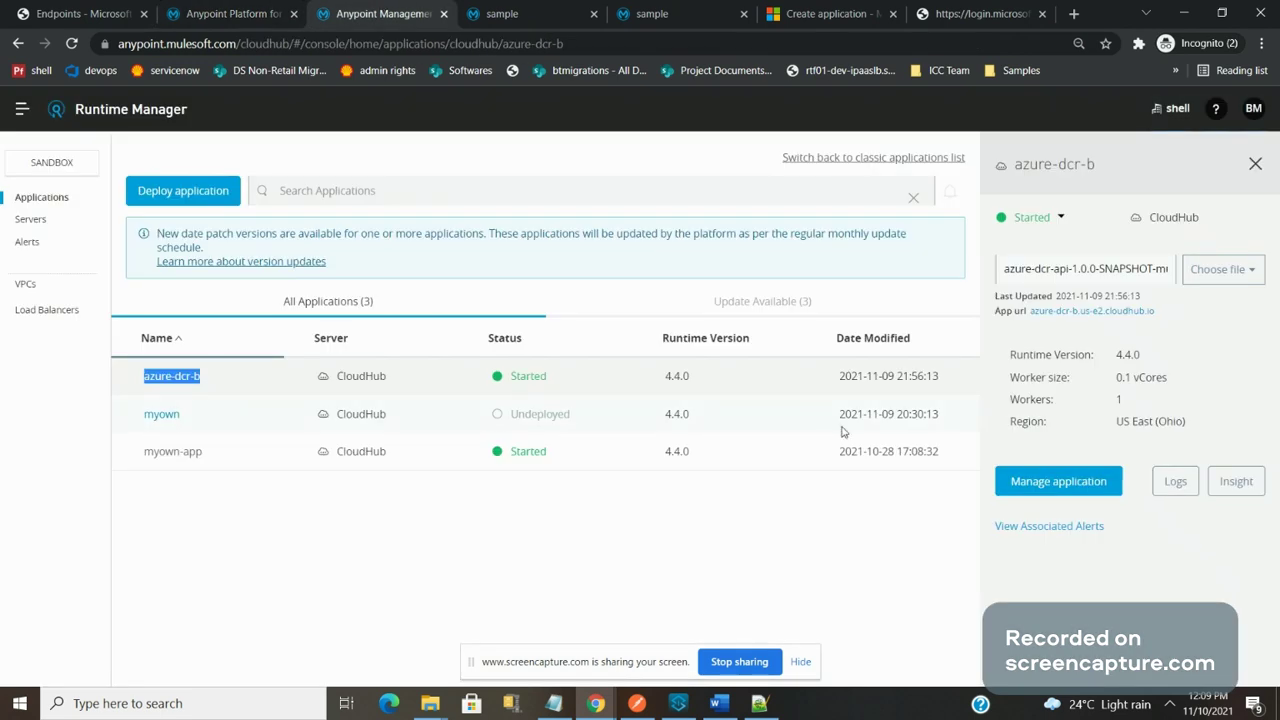
key(alt+Tab)
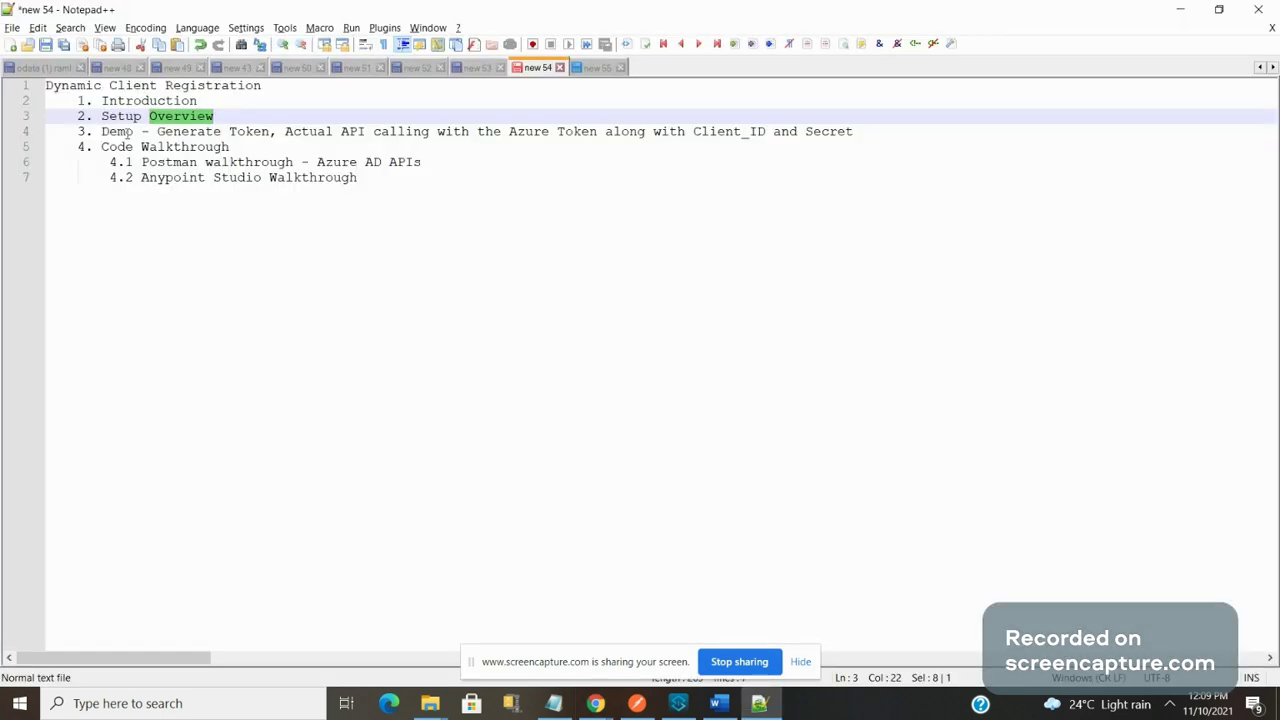
double_click(123, 132)
Step: Switch to Postman and view the requests in the azure_ad_auto collection
key(alt+Tab)
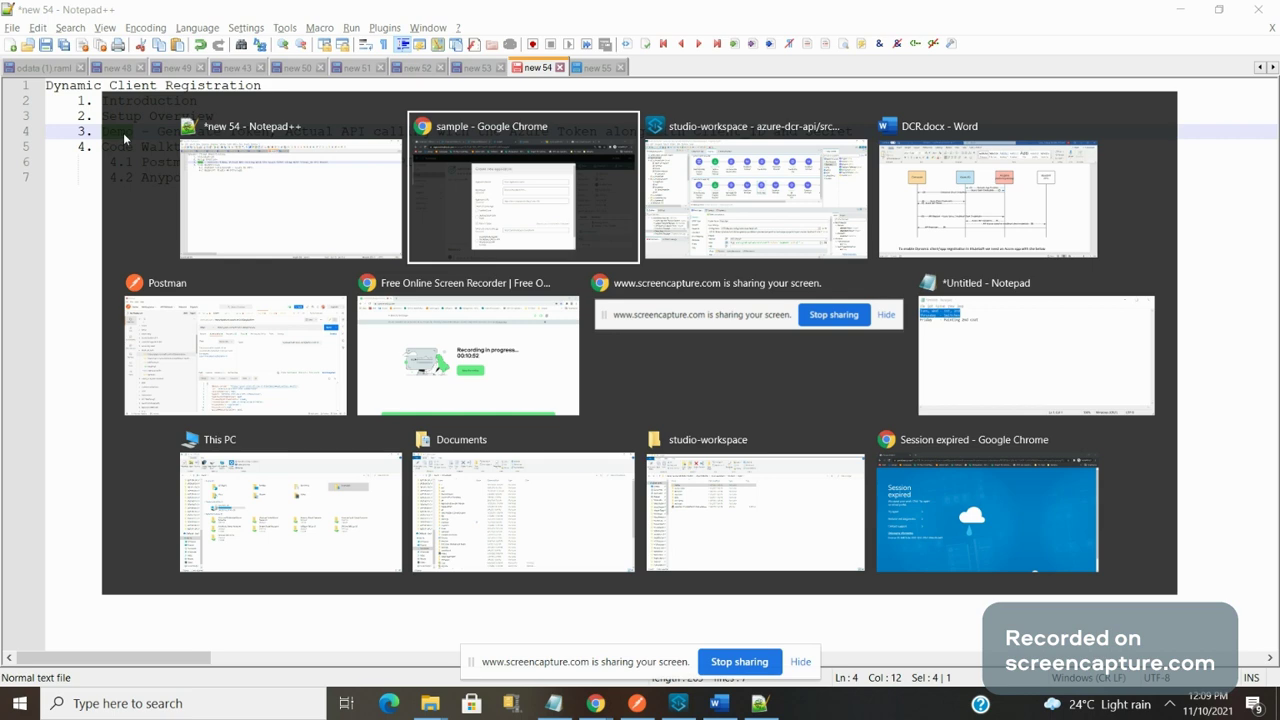
key(alt+Tab)
key(alt+Tab)
key(alt+Tab)
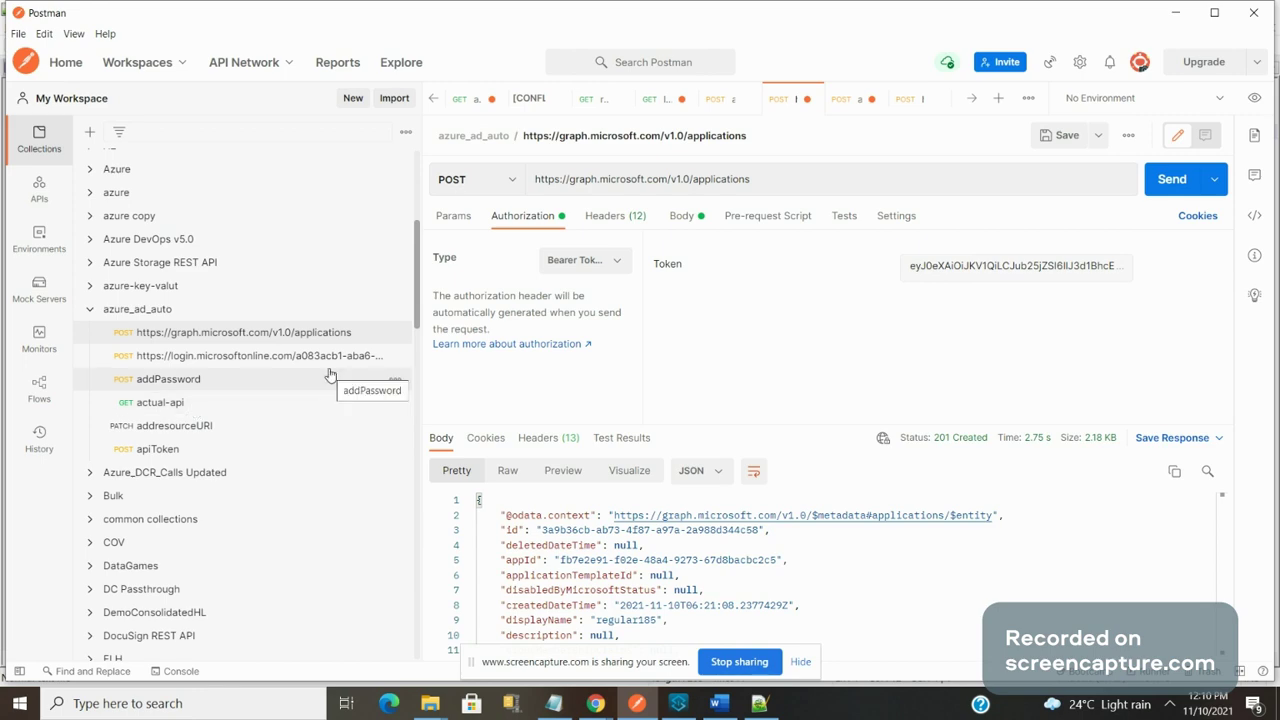
key(alt+Tab)
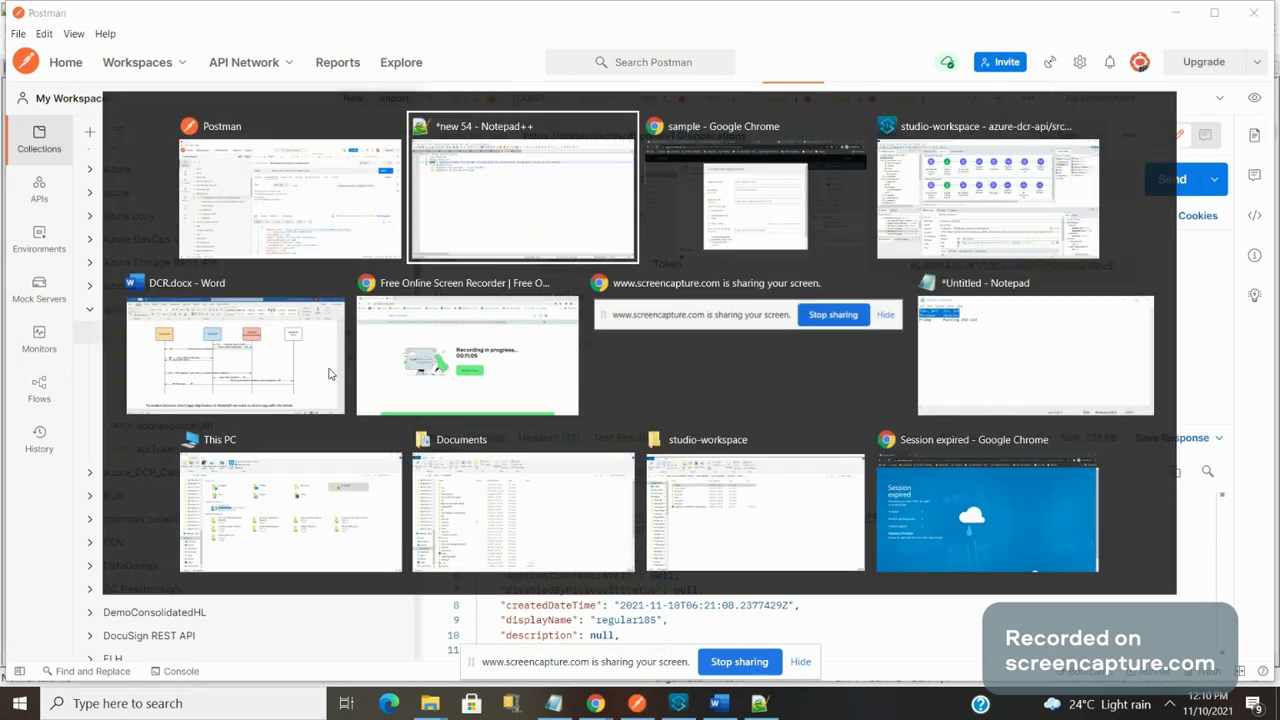
key(alt+Tab)
click(887, 251)
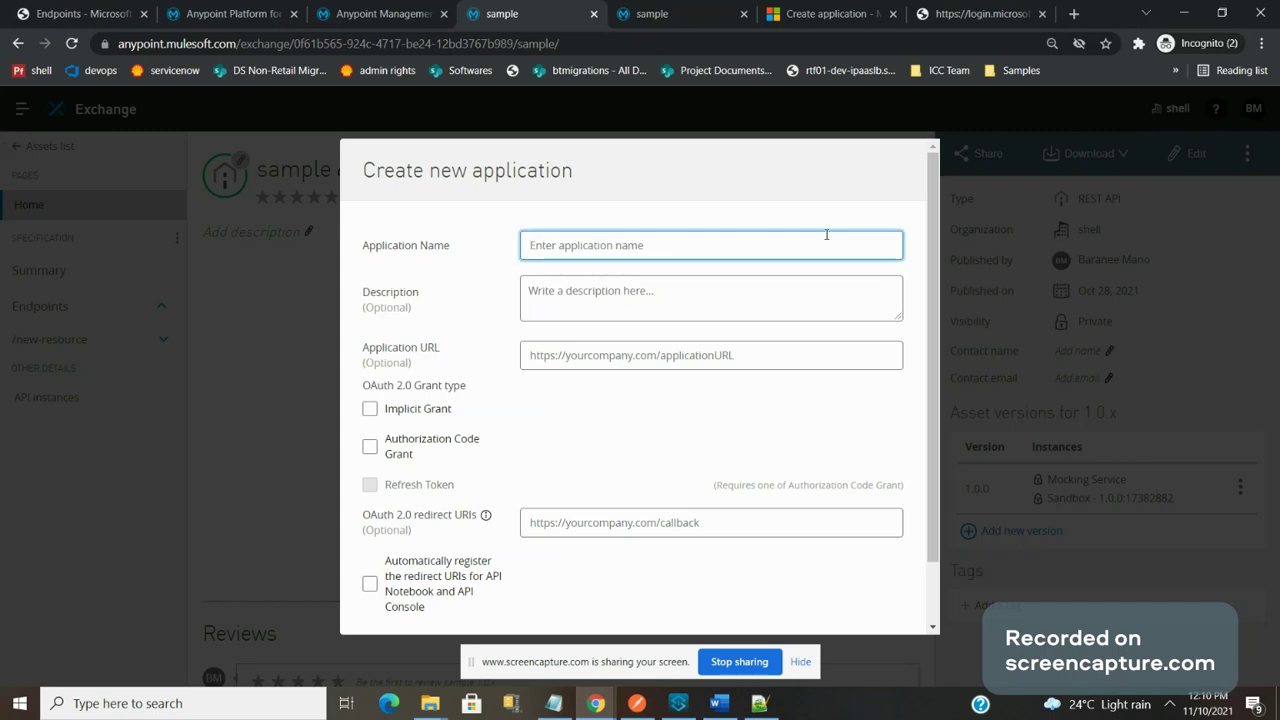
key(ctrl+v)
key(ctrl+a)
key(BackSpace)
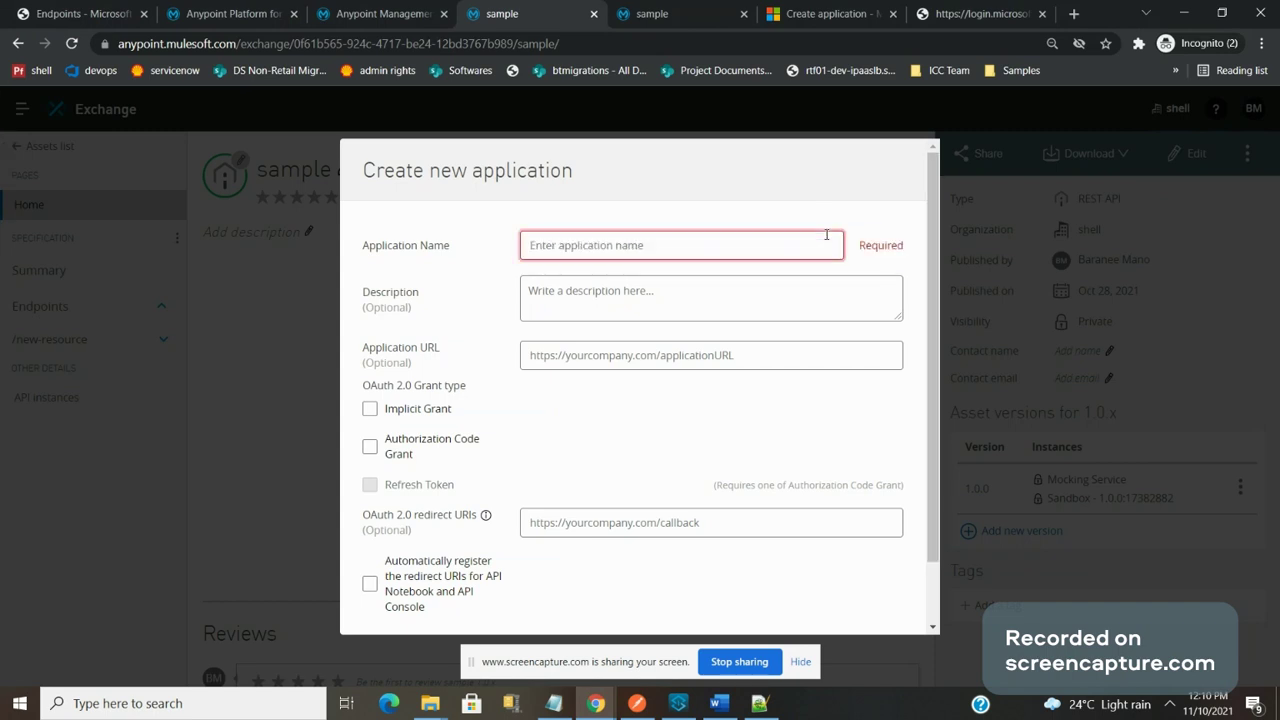
key(alt+Tab)
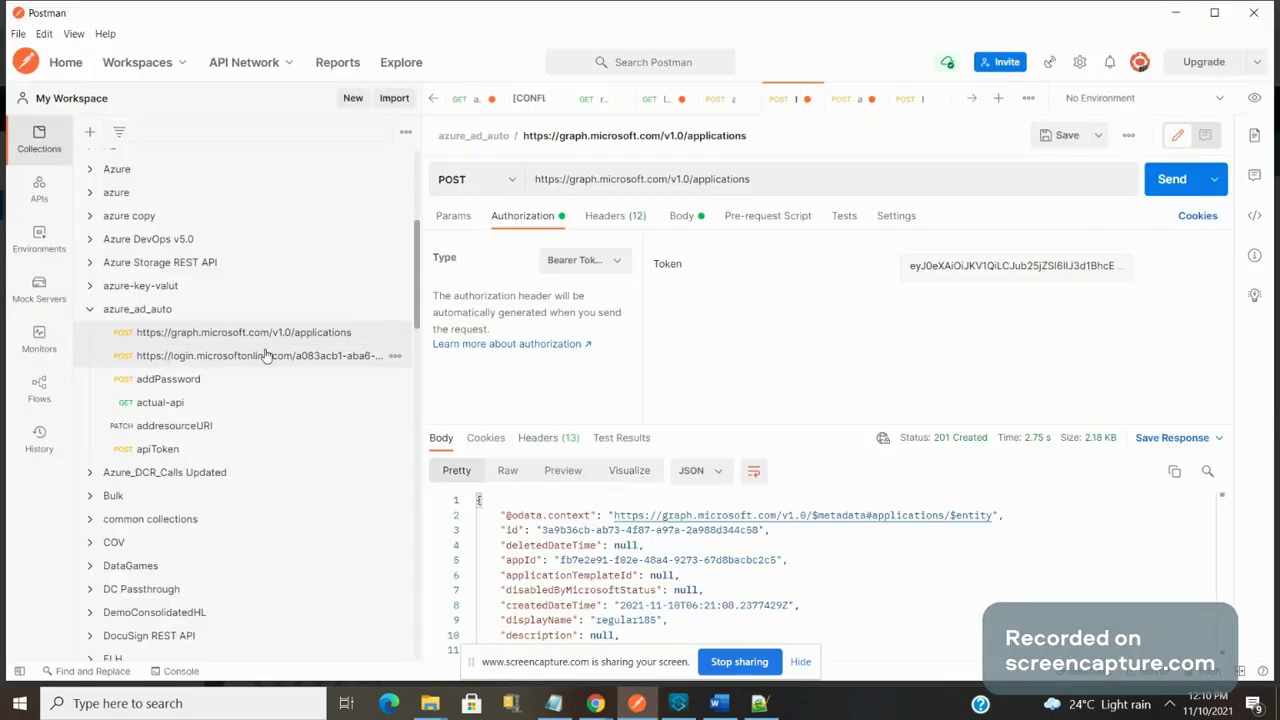
click(684, 217)
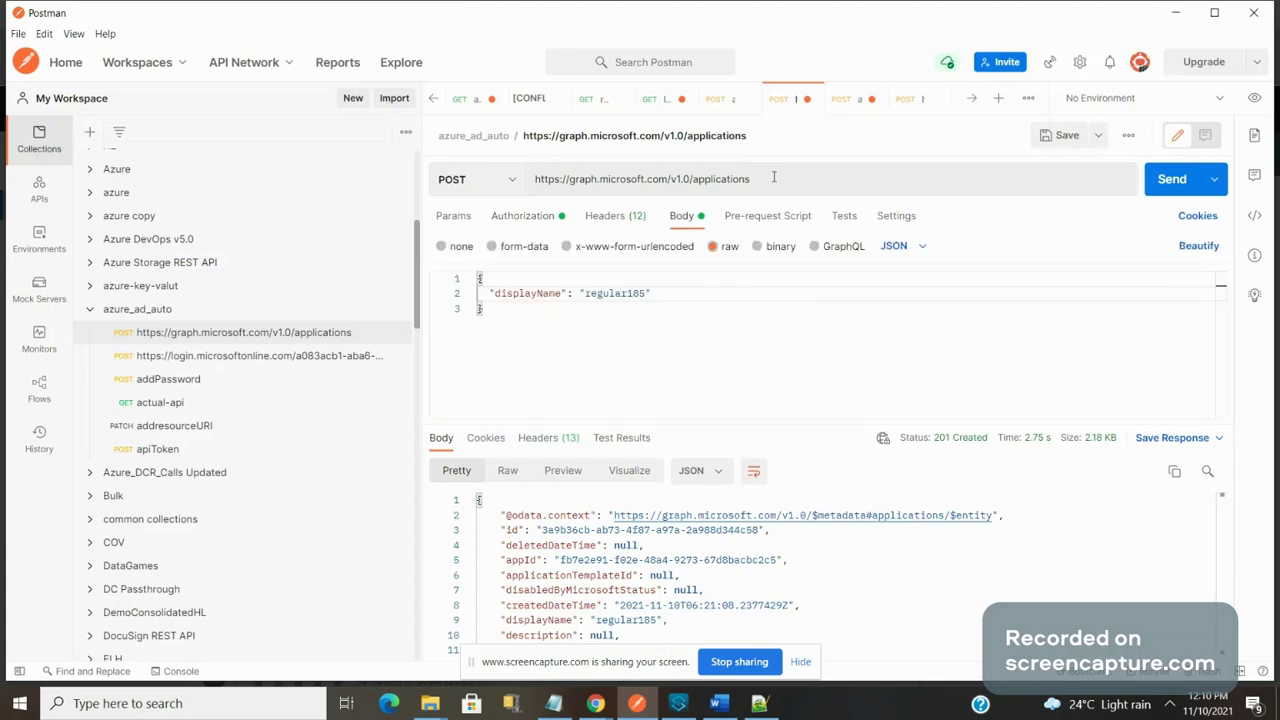
drag(773, 177, 530, 192)
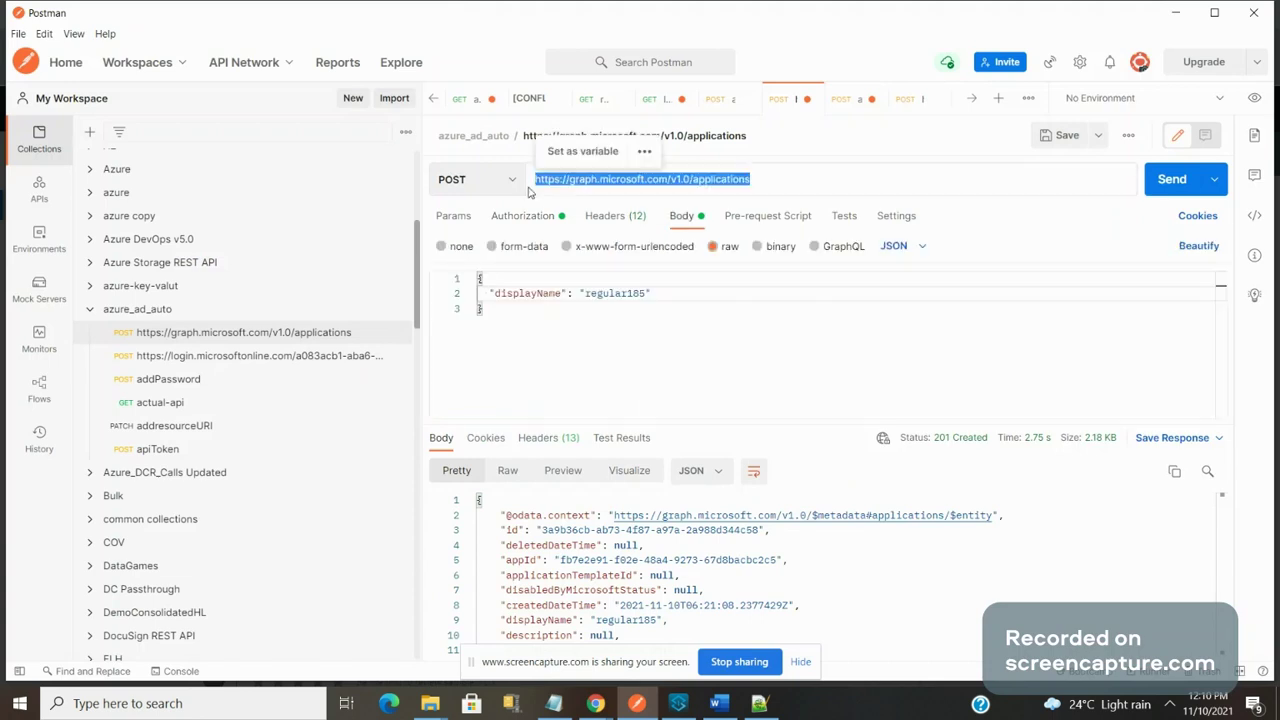
click(648, 294)
key(BackSpace)
text(6)
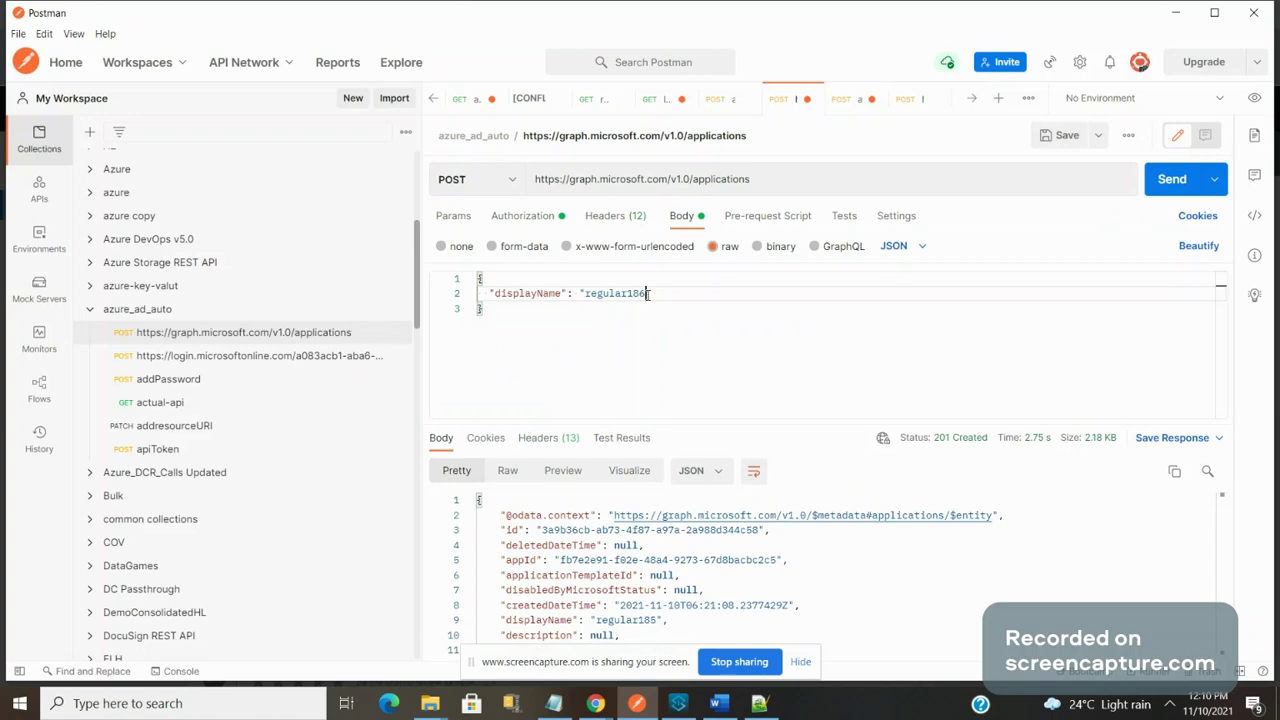
click(1190, 190)
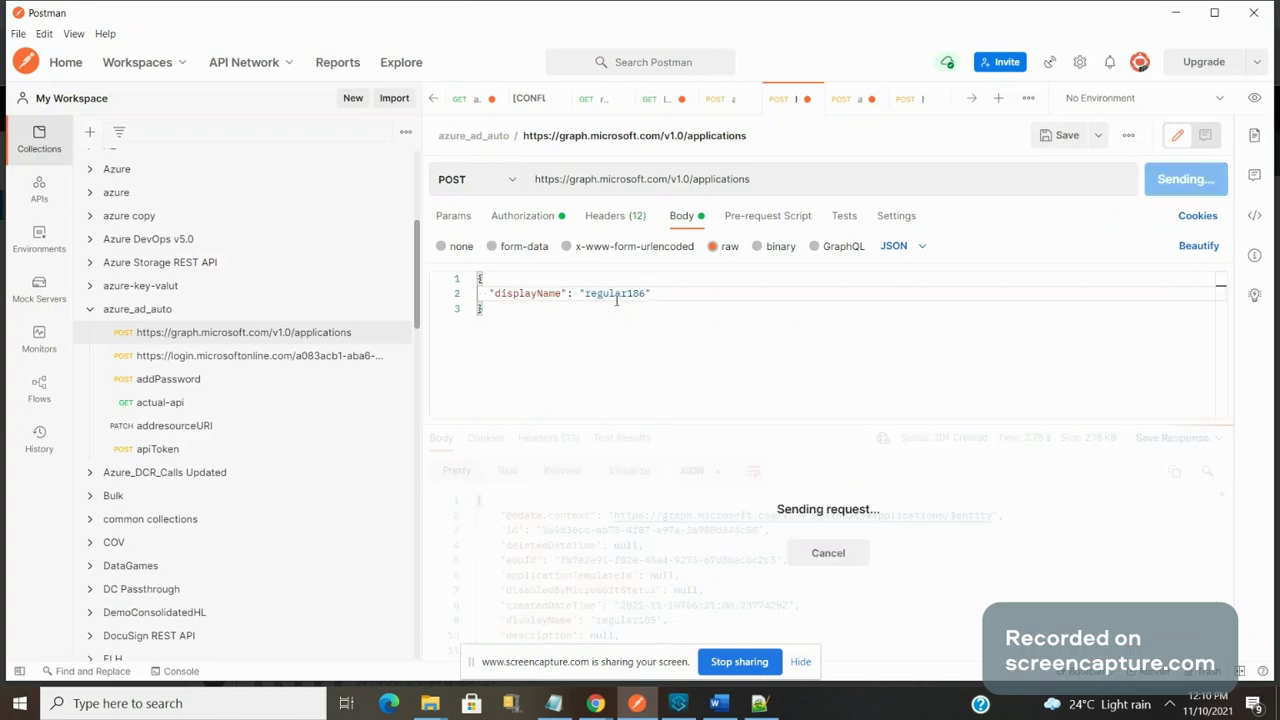
Step: Copy the display name regular186 from the Postman request body into the new application's name in the Exchange form
double_click(616, 293)
key(ctrl+c)
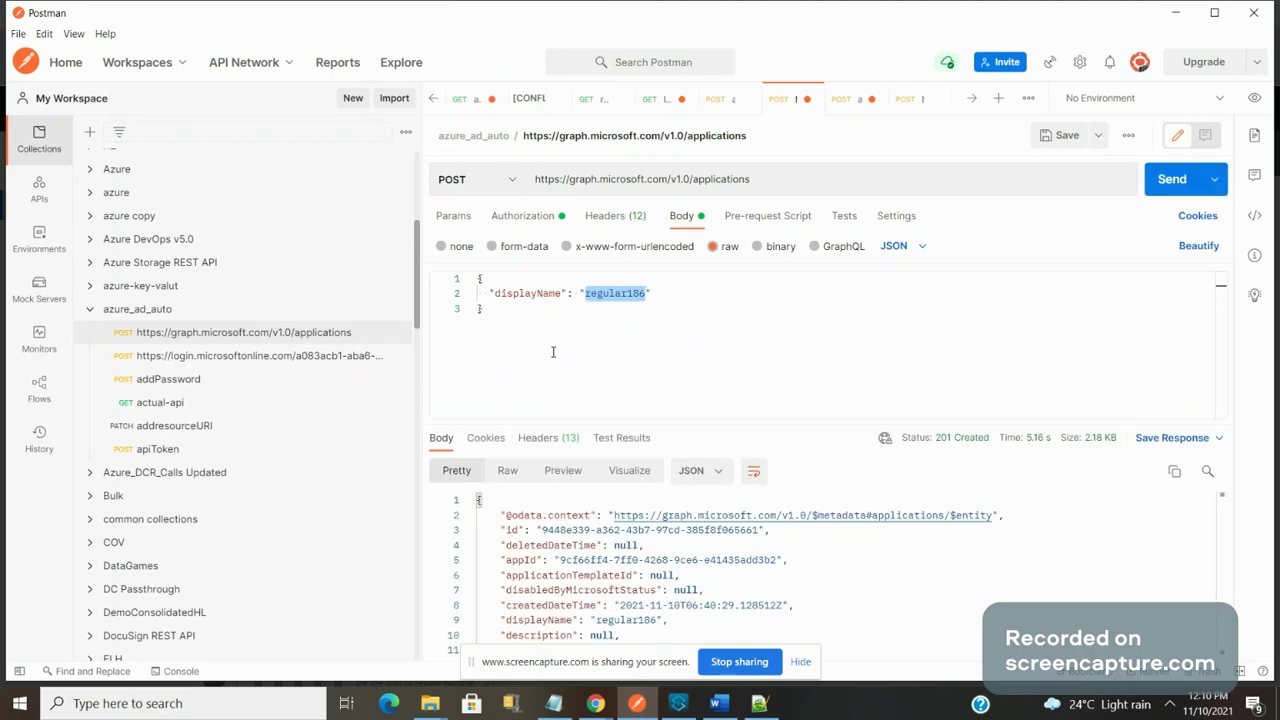
key(alt+Tab)
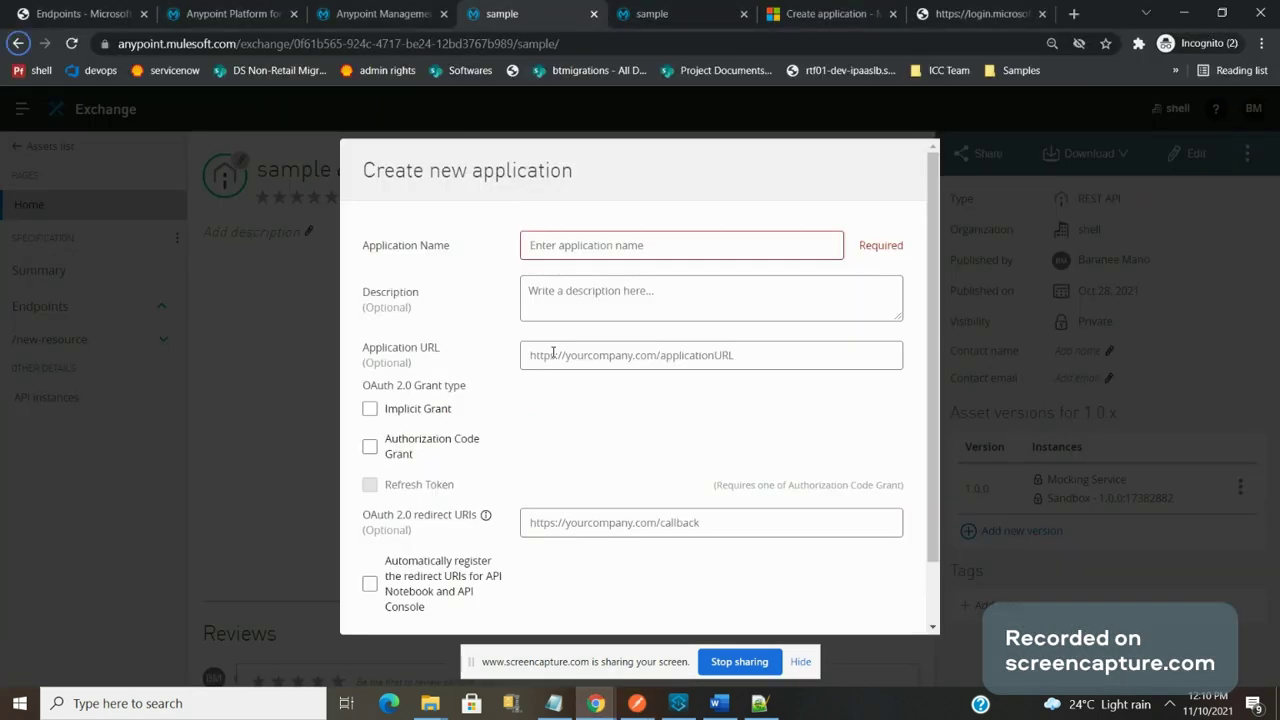
click(634, 236)
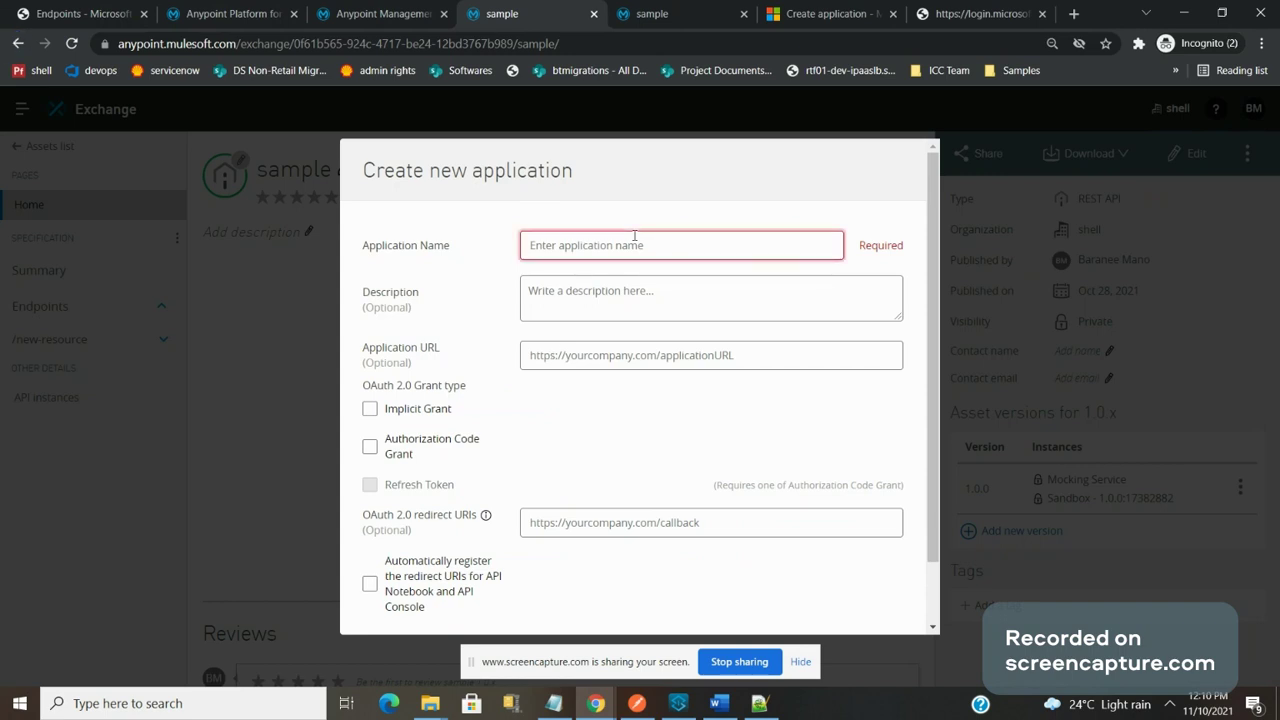
key(ctrl+v)
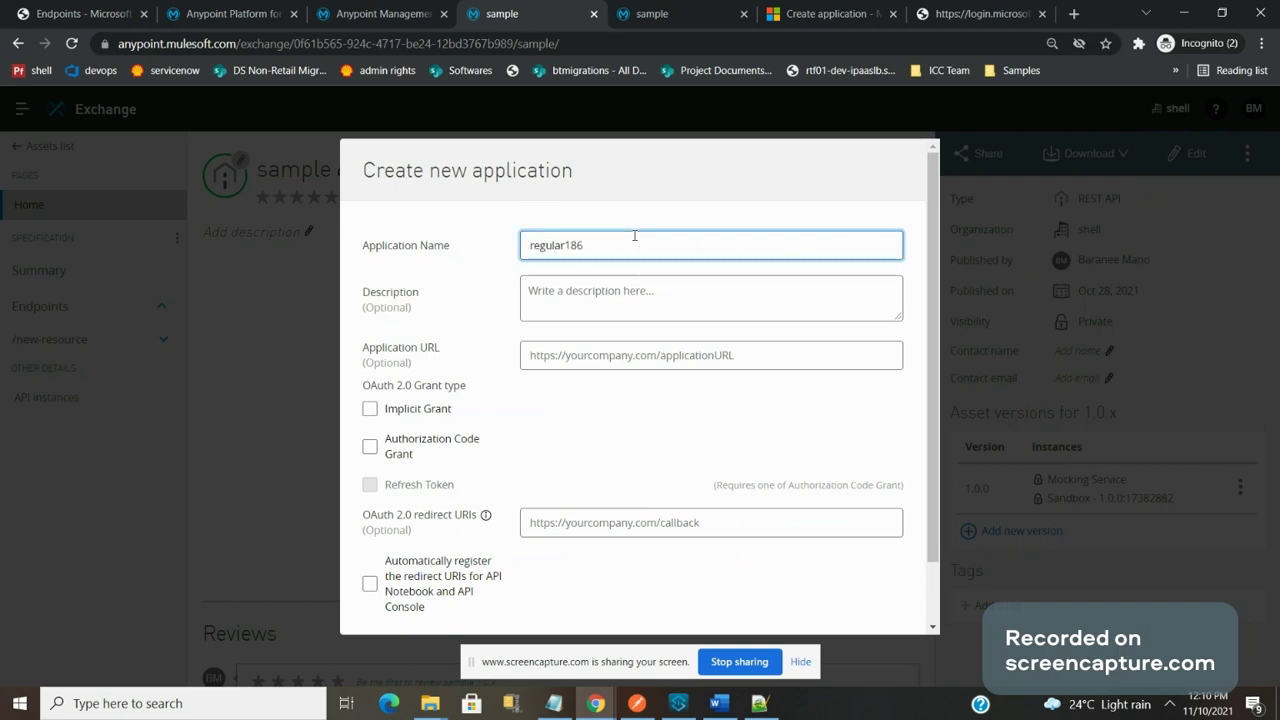
Step: Enable the Implicit Grant and Authorization Code Grant types for the new application, leaving its description and URL empty
key(Tab)
key(Tab)
key(Tab)
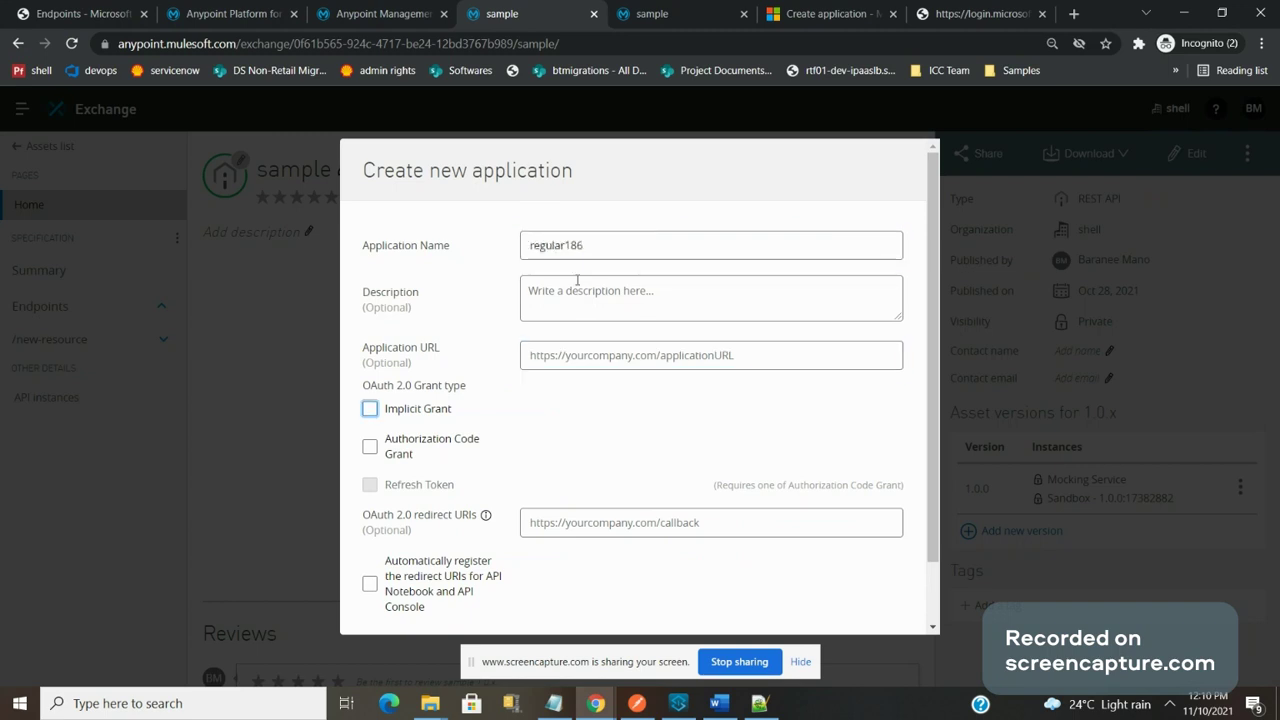
key(space)
key(Tab)
key(space)
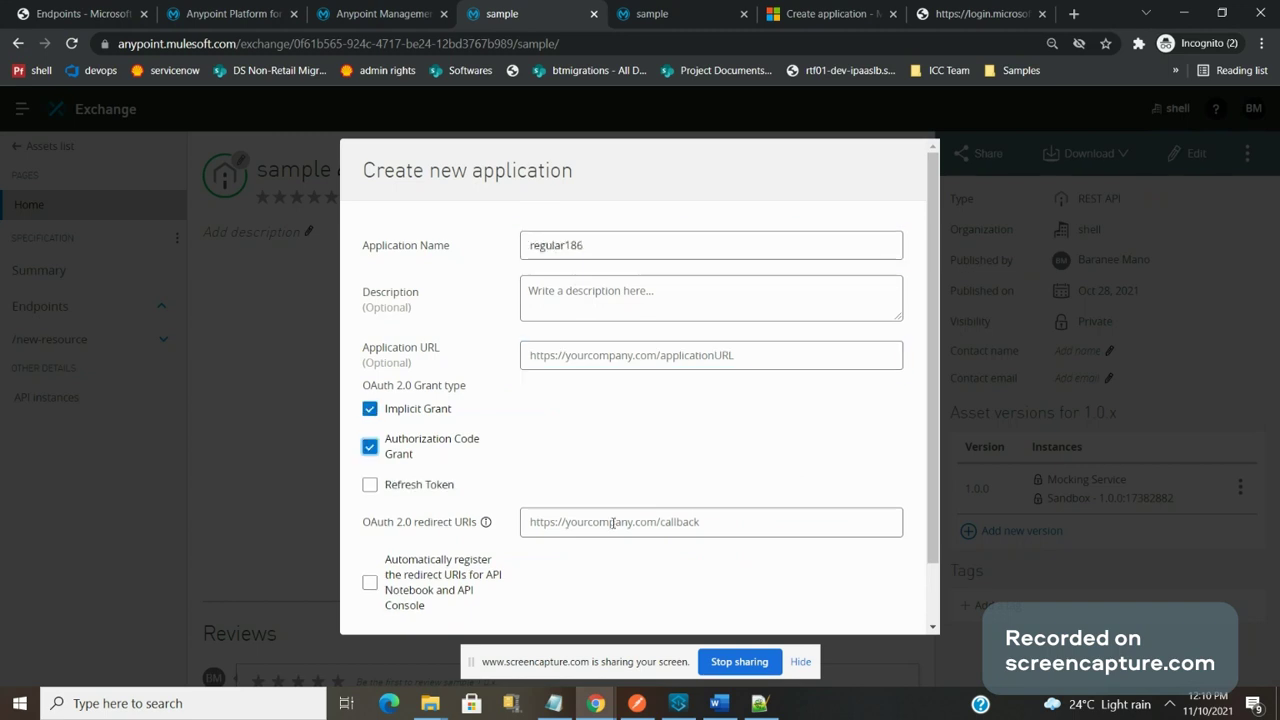
click(613, 522)
text(https://)
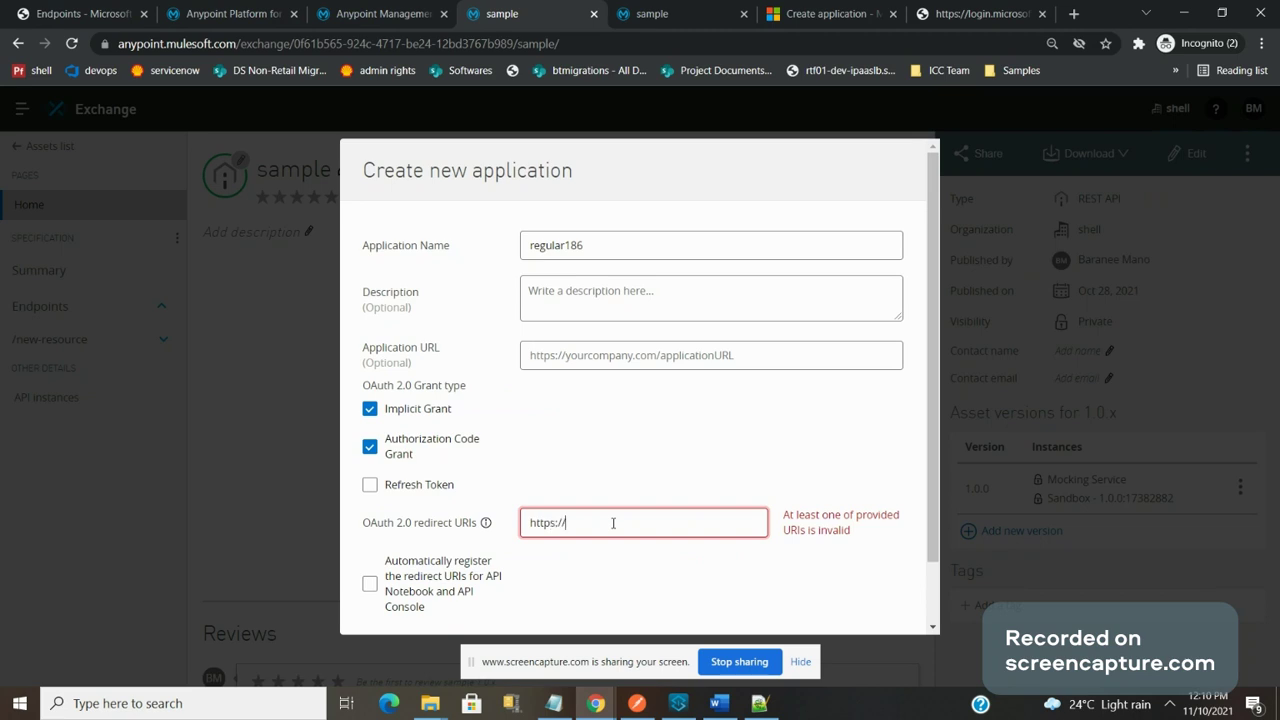
key(ctrl+v)
scroll(906, 598, down, 1)
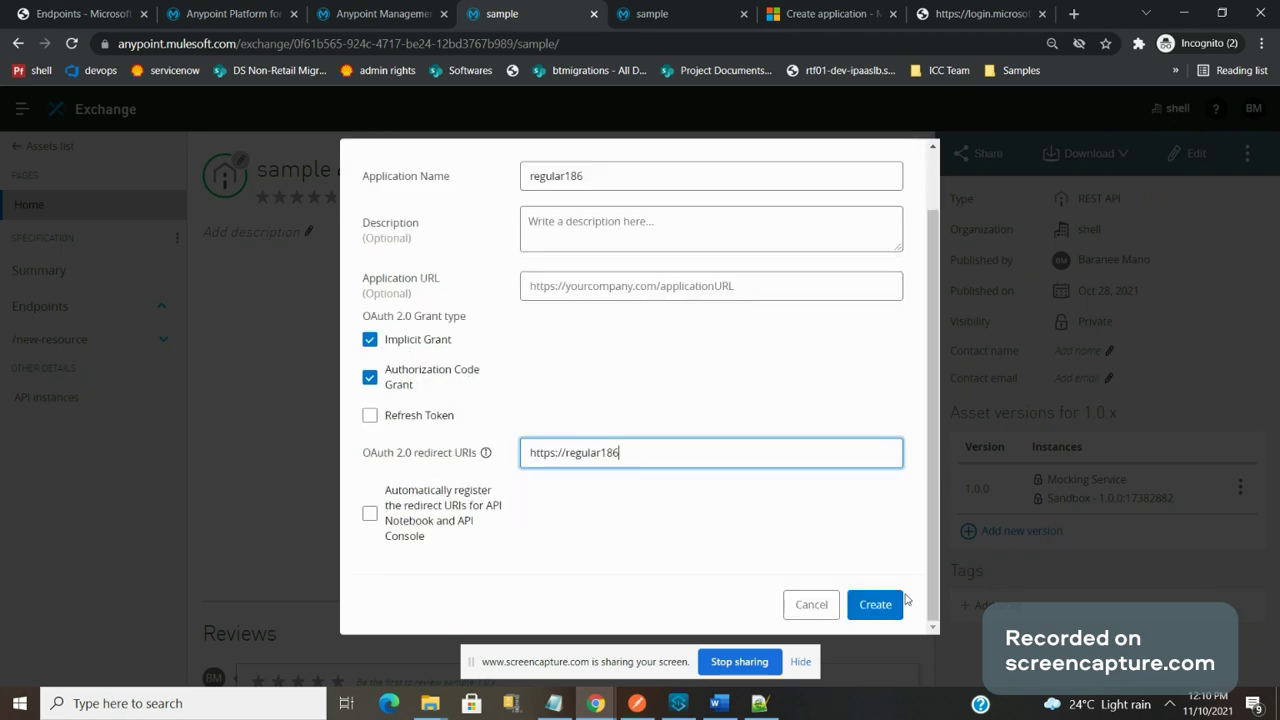
click(872, 605)
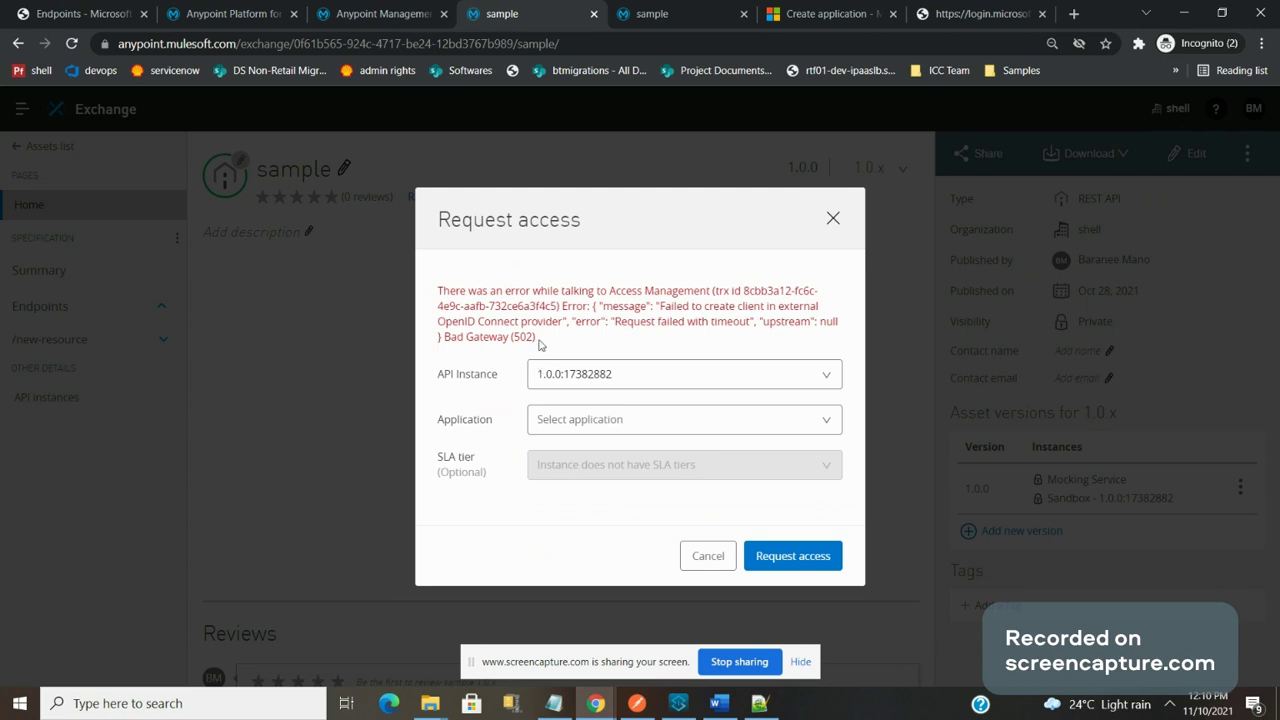
Step: Start another new application named regular186 from the access request and enable the Implicit Grant and Authorization Code Grant types
click(763, 428)
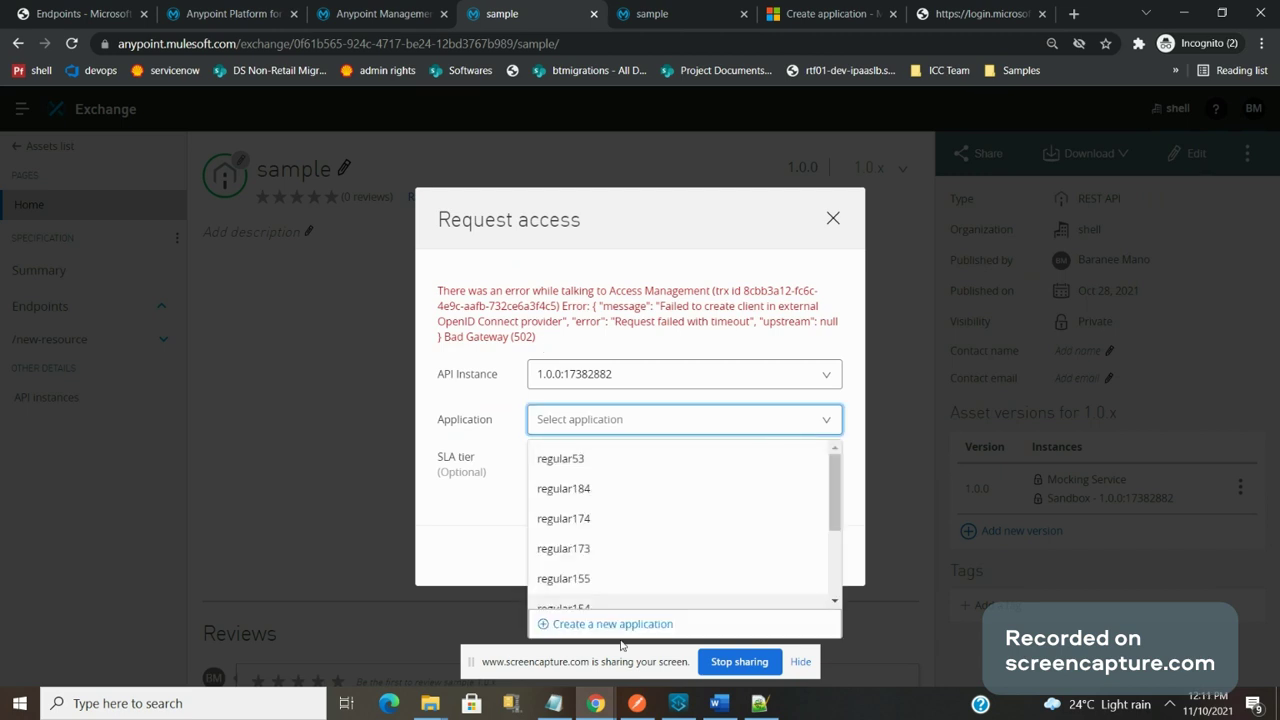
click(628, 625)
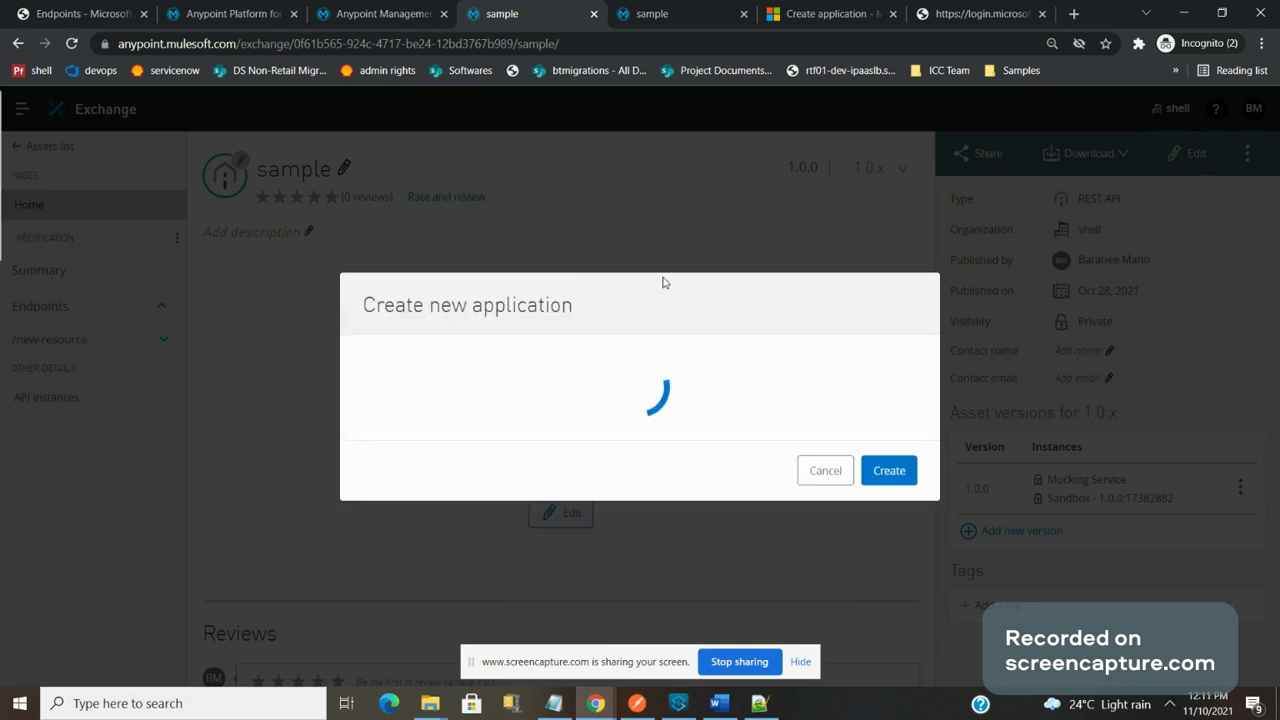
click(650, 246)
text(regular186)
key(Tab)
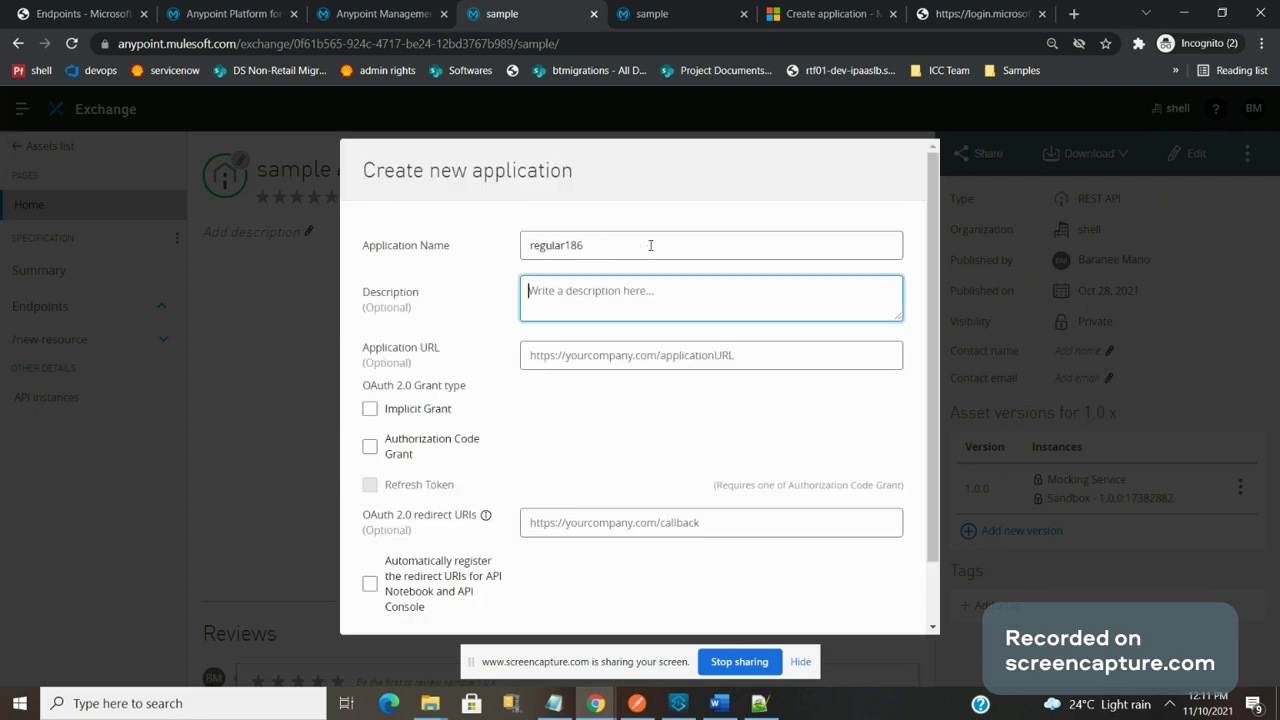
key(Tab)
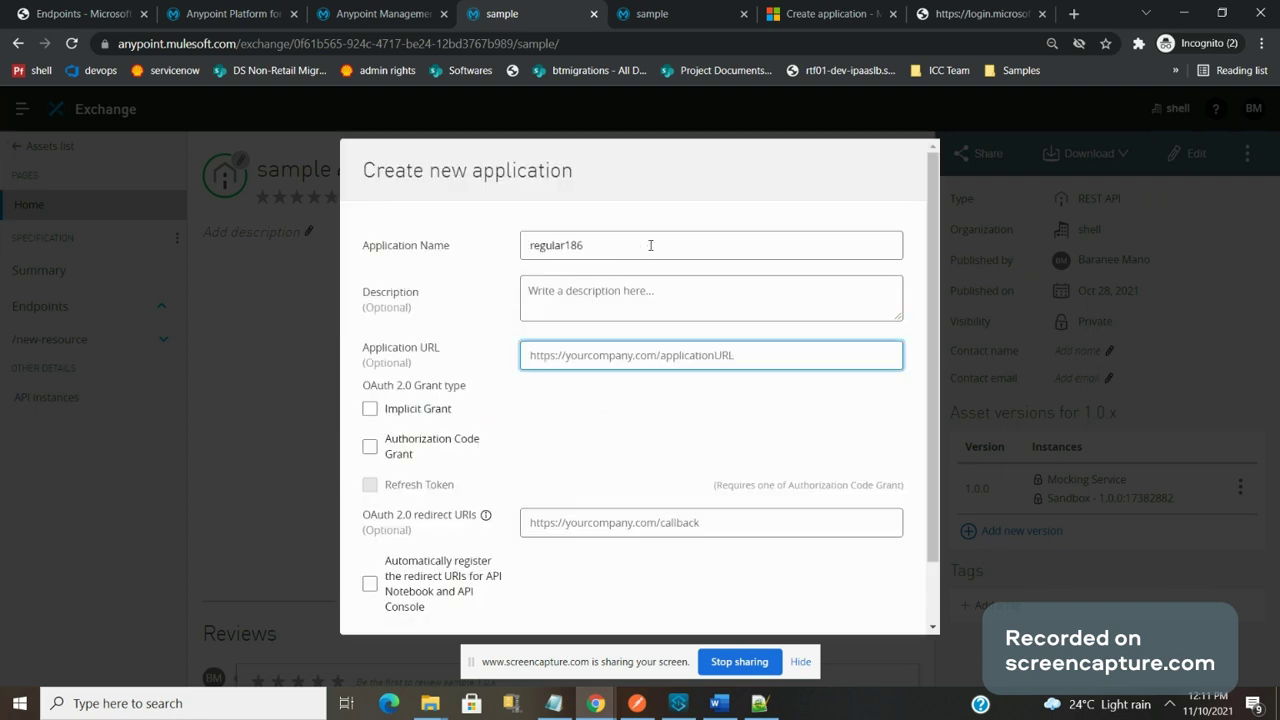
click(370, 410)
click(370, 447)
click(553, 513)
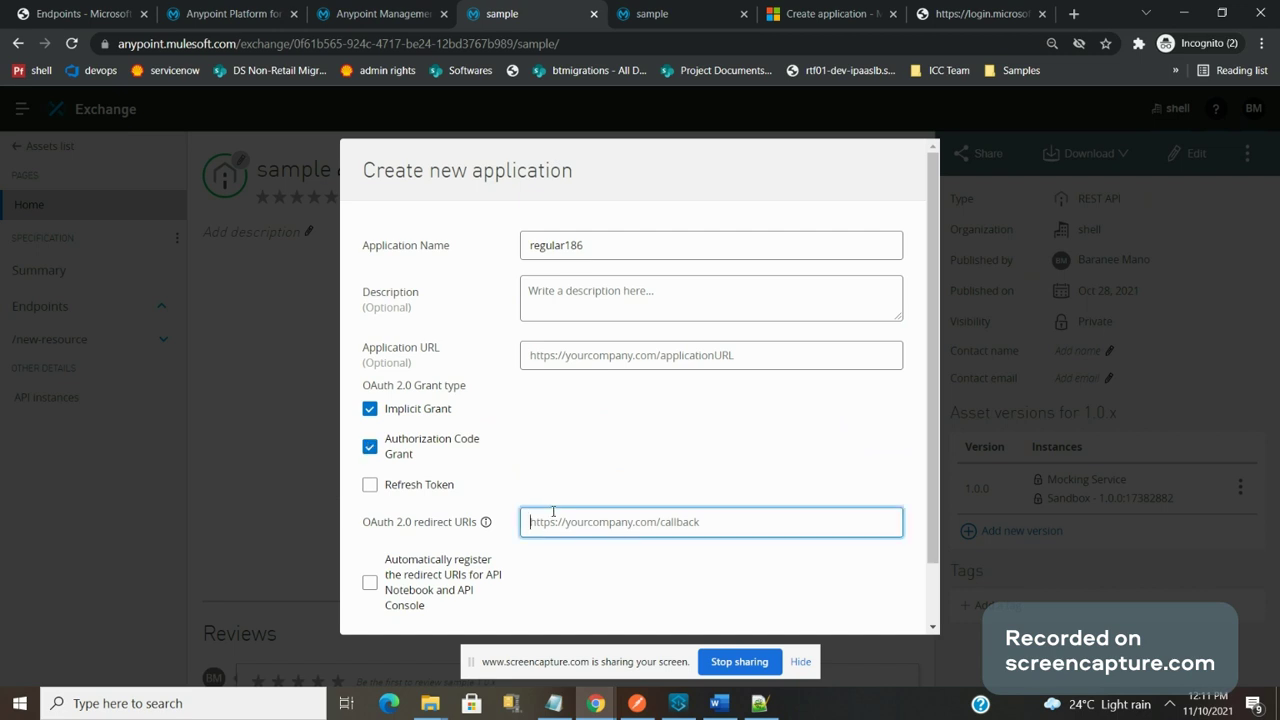
text(https://regular186)
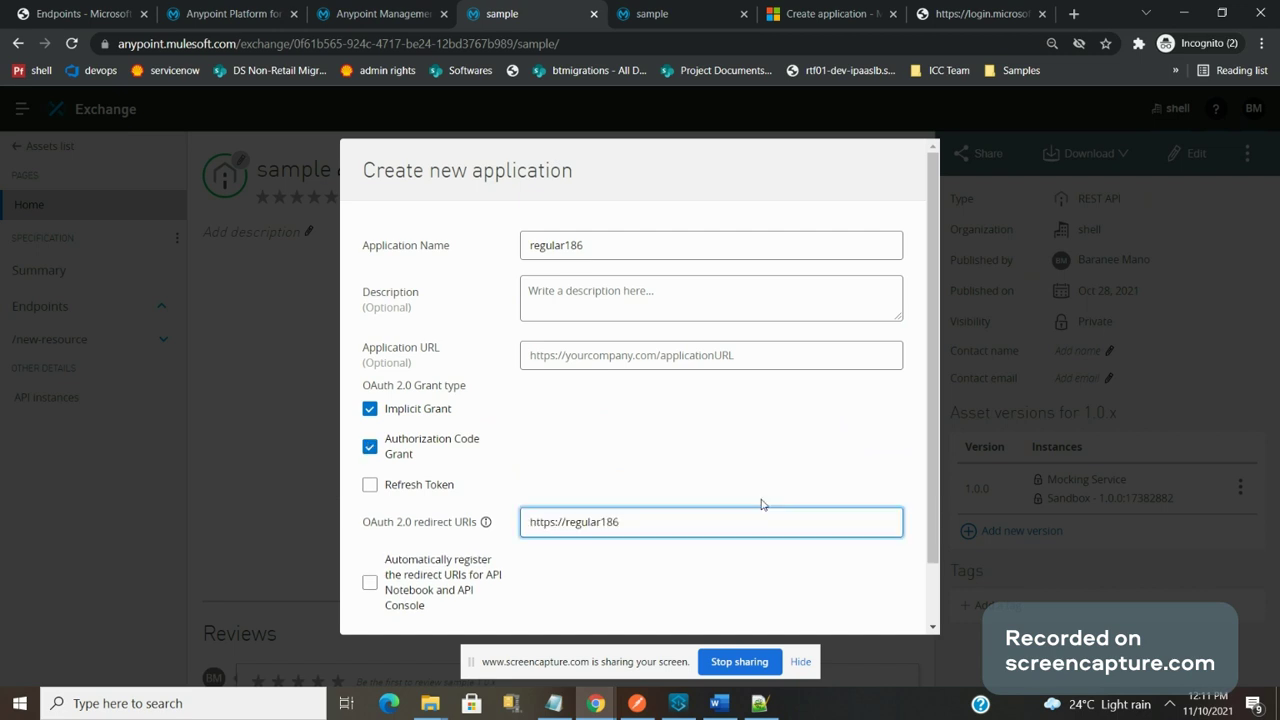
scroll(933, 594, down, 1)
click(869, 612)
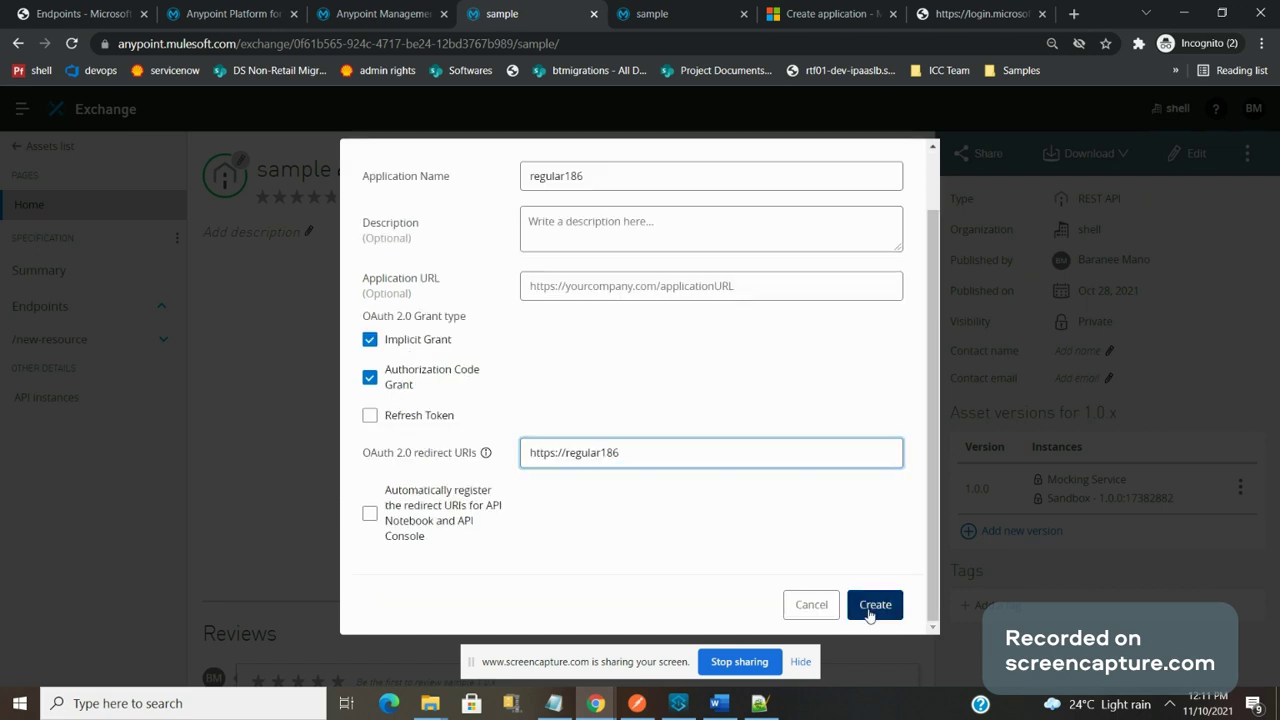
click(869, 612)
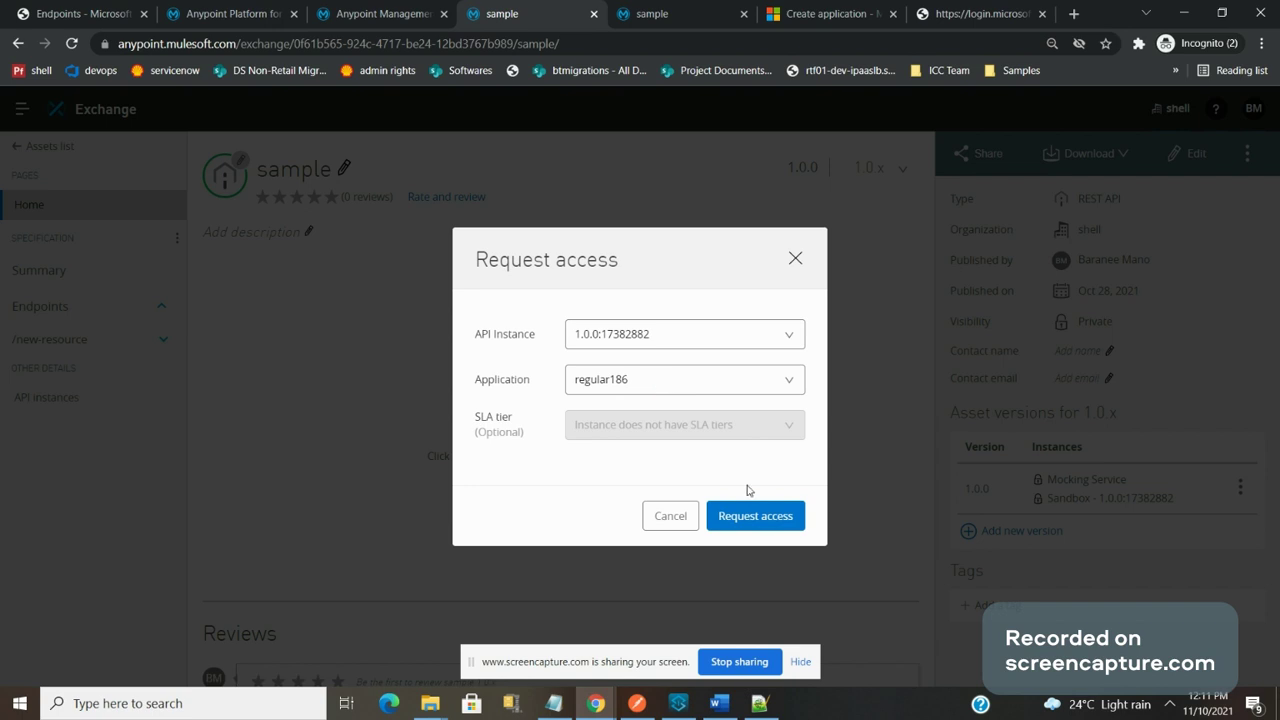
click(743, 516)
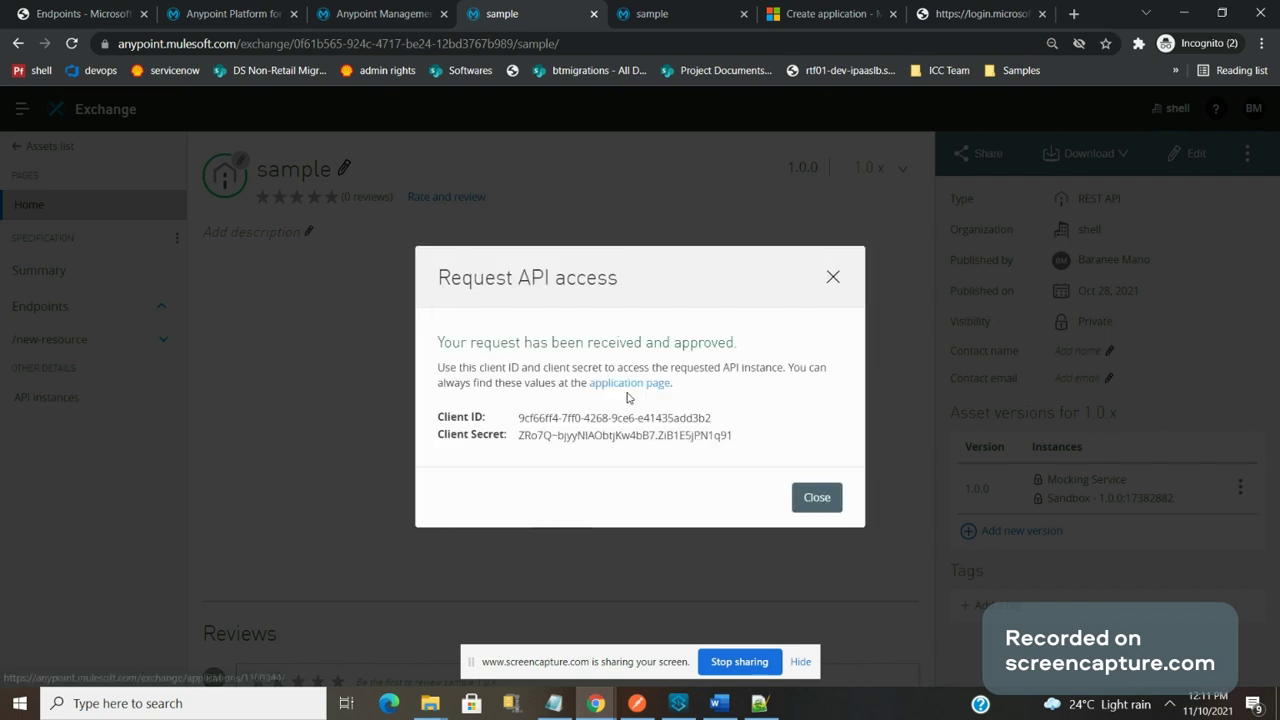
Step: Switch to the Azure portal and search all app registrations in the Default Directory for regular186
click(63, 10)
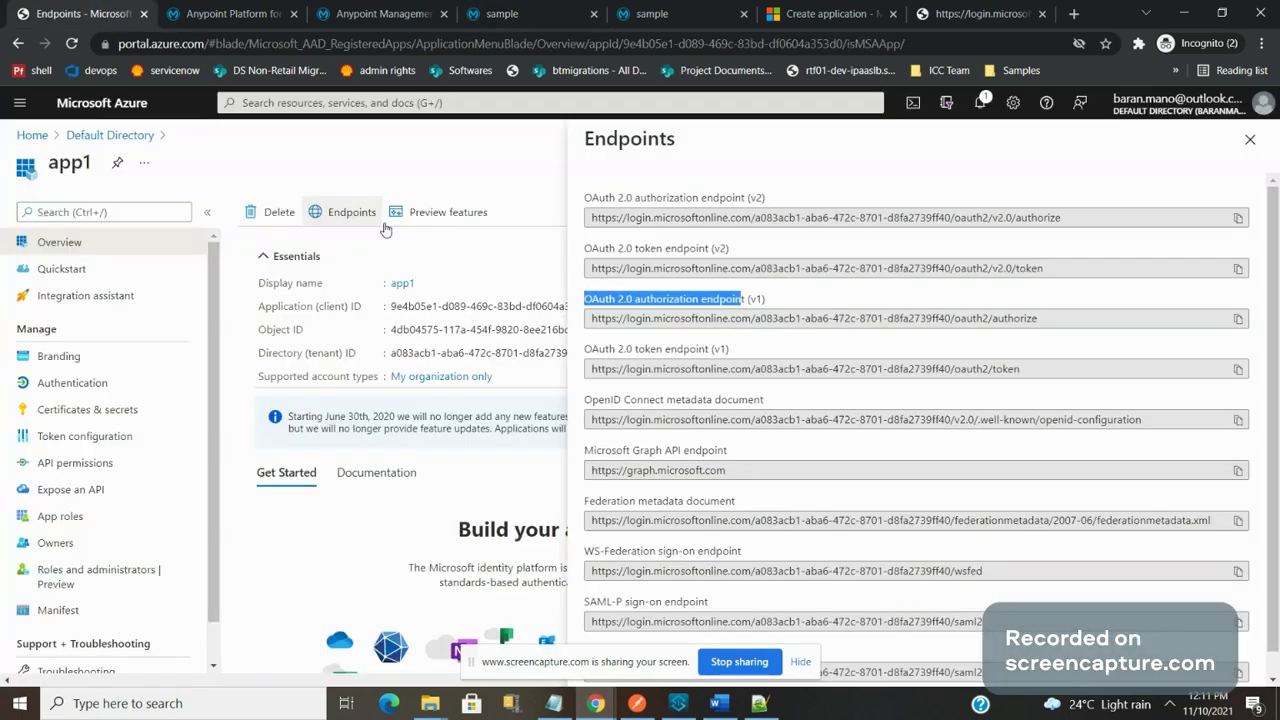
double_click(89, 152)
click(109, 135)
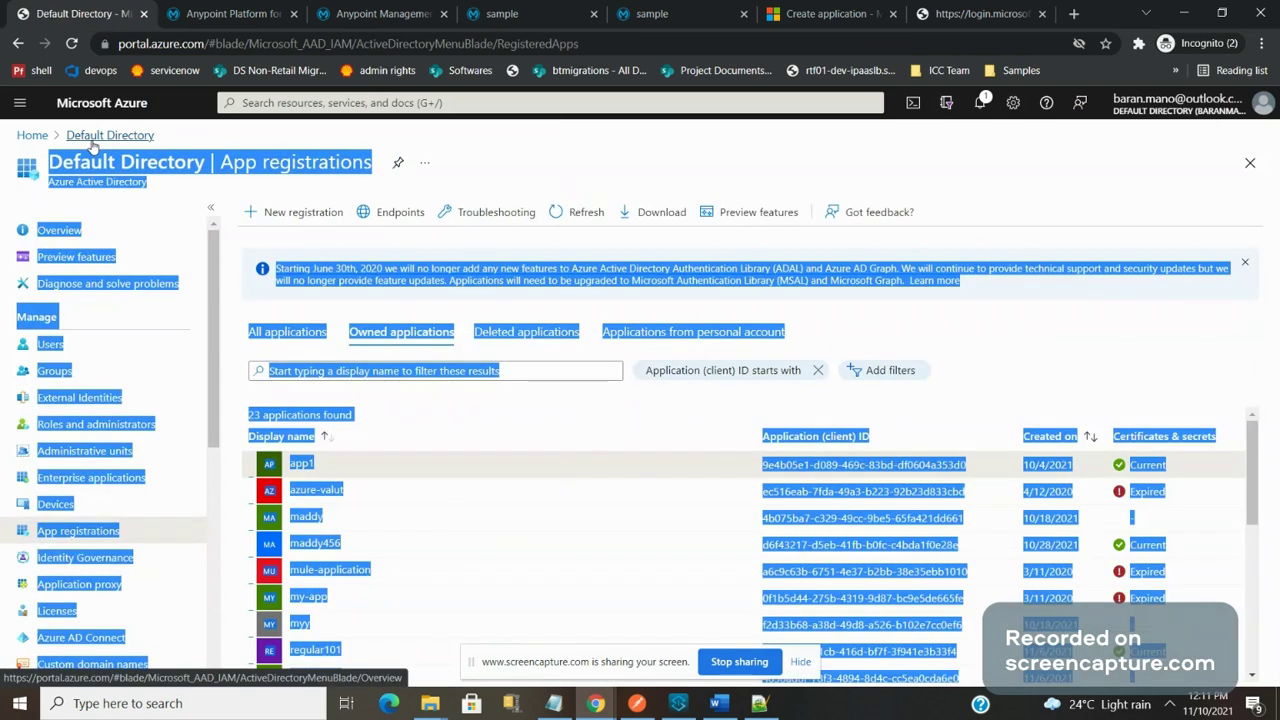
click(299, 336)
click(383, 372)
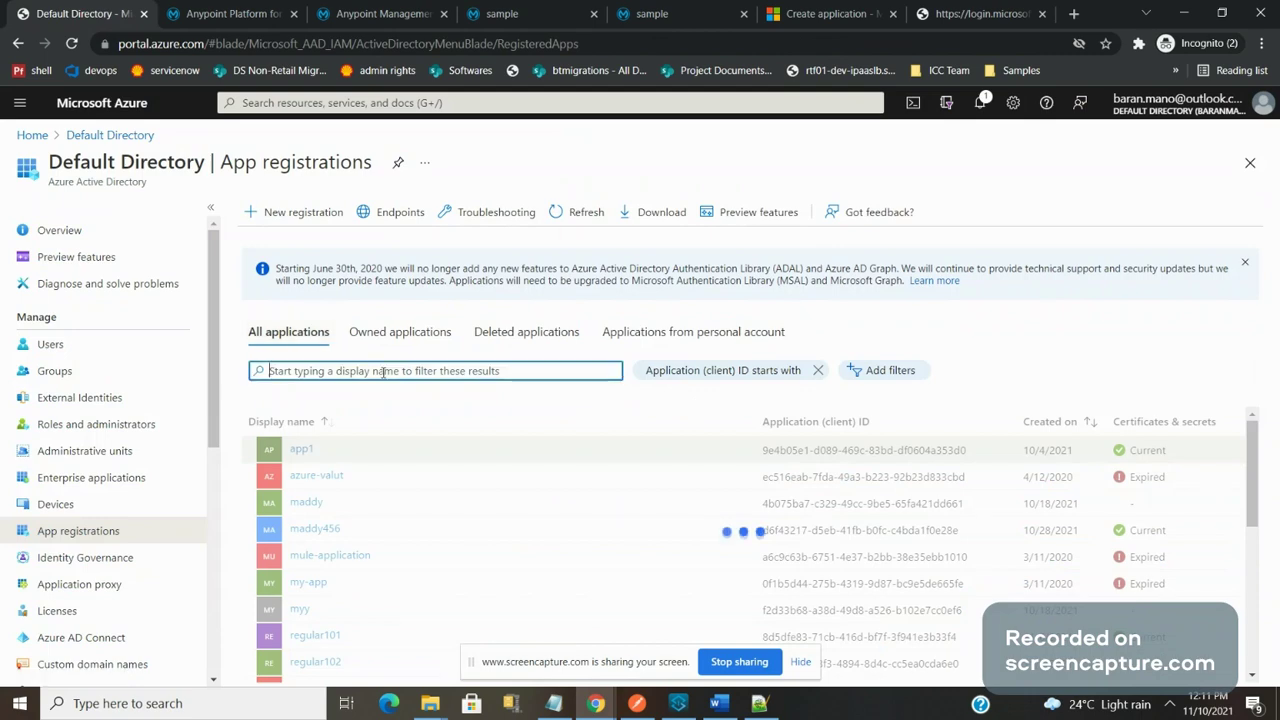
text(reguregular)
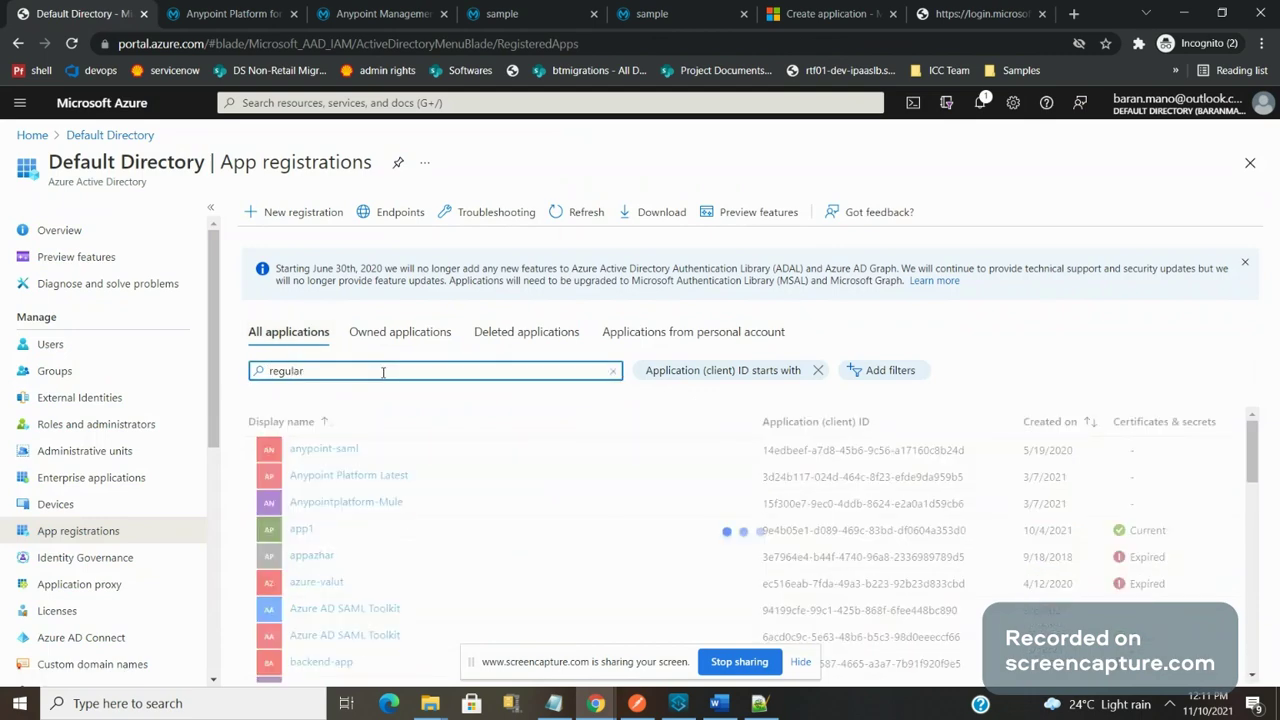
text(regular186)
key(ctrl+a)
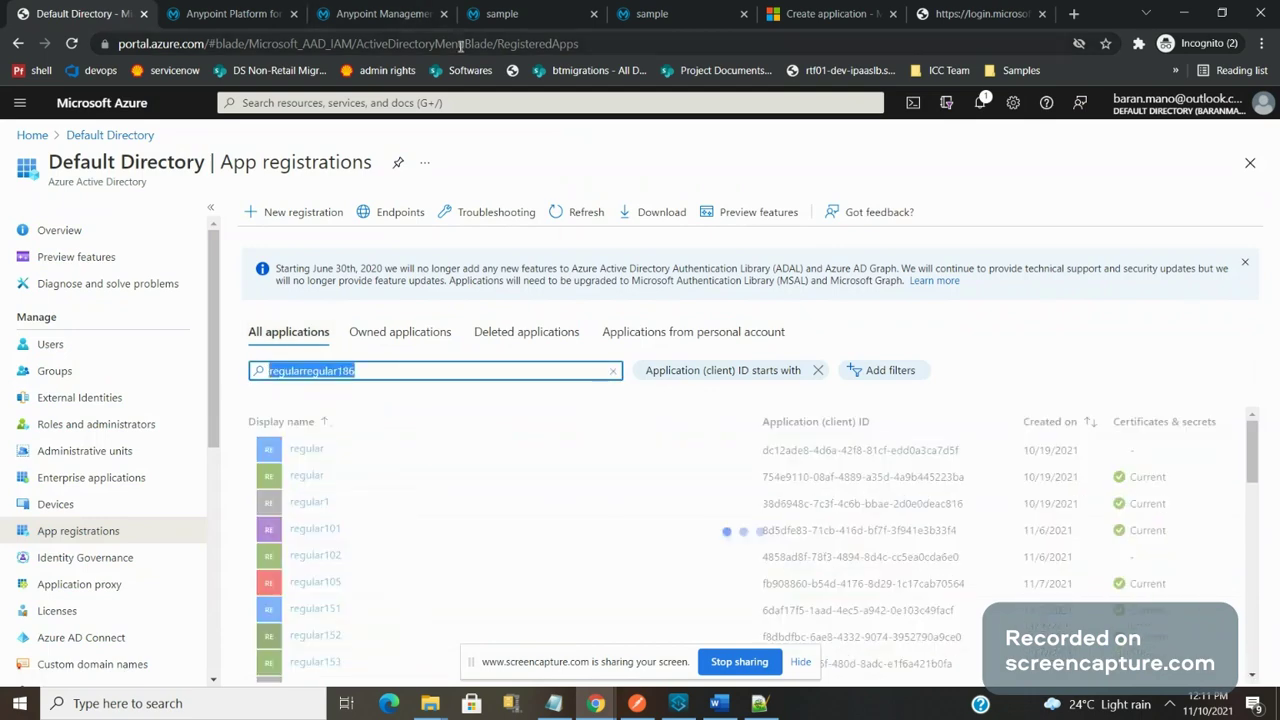
text(regular186)
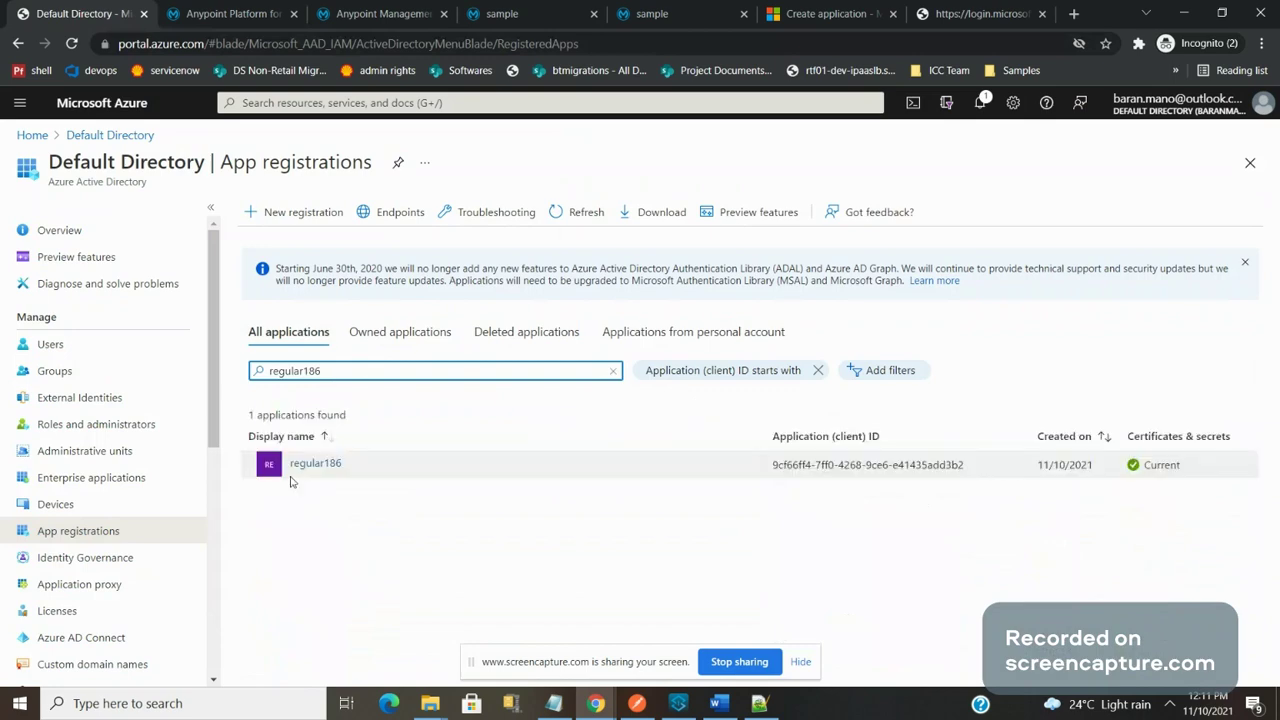
Step: Open the regular186 registration and examine its client secrets and the Application ID URI under Expose an API
click(308, 465)
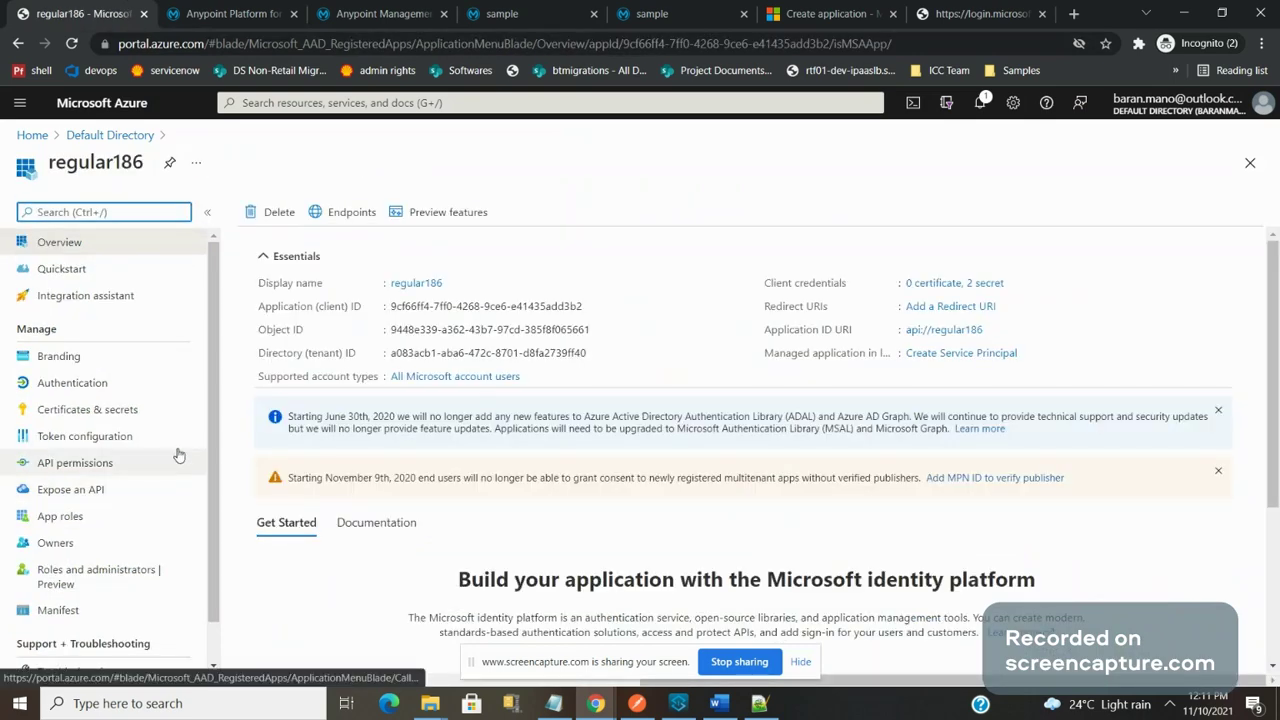
click(122, 416)
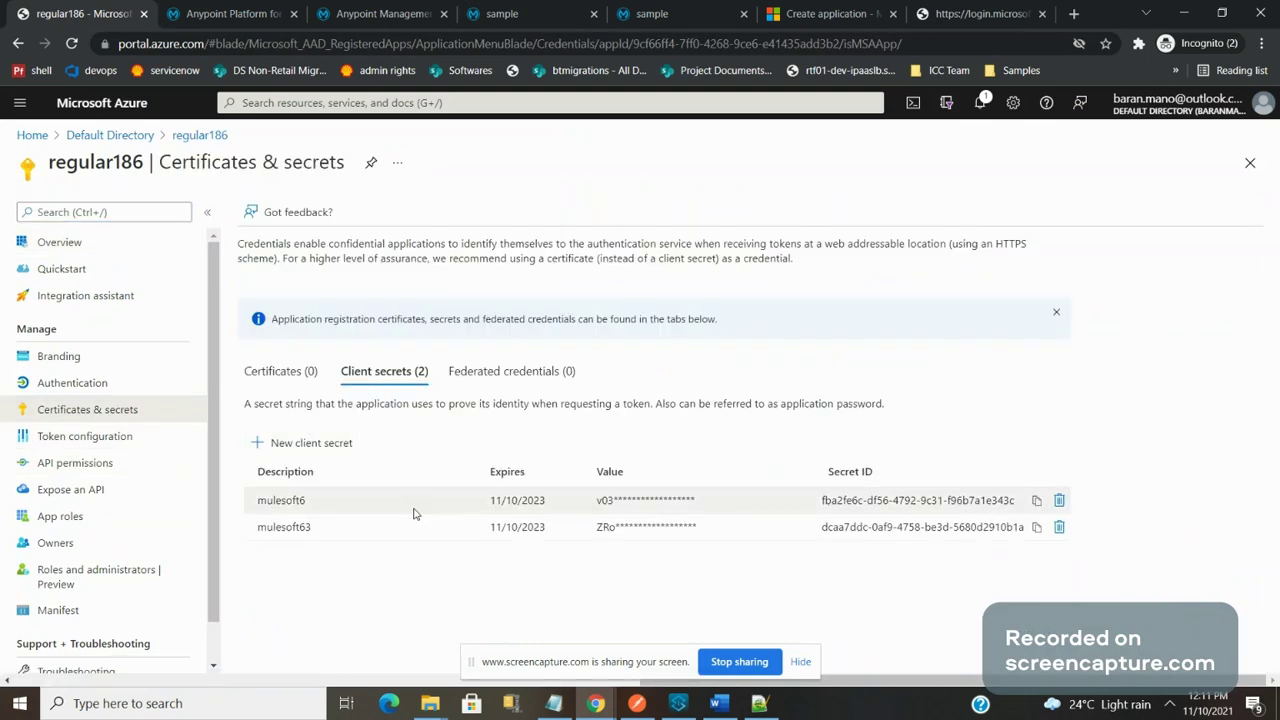
click(100, 490)
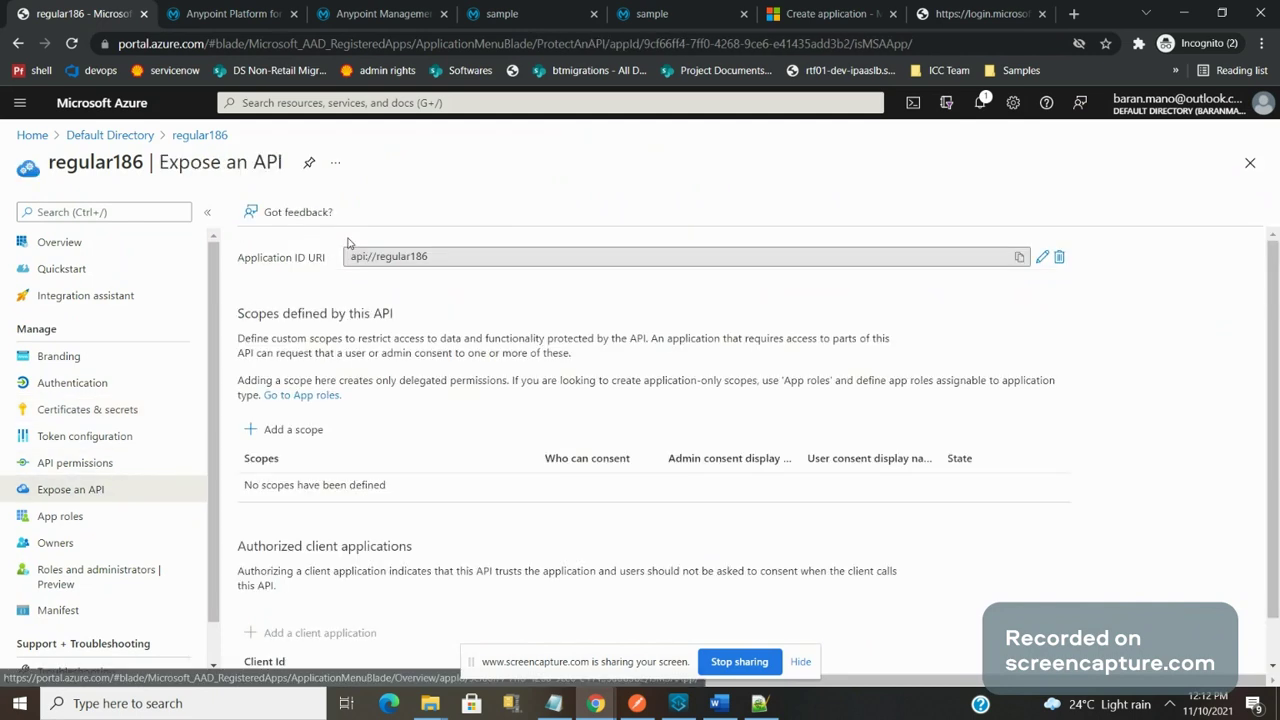
click(367, 259)
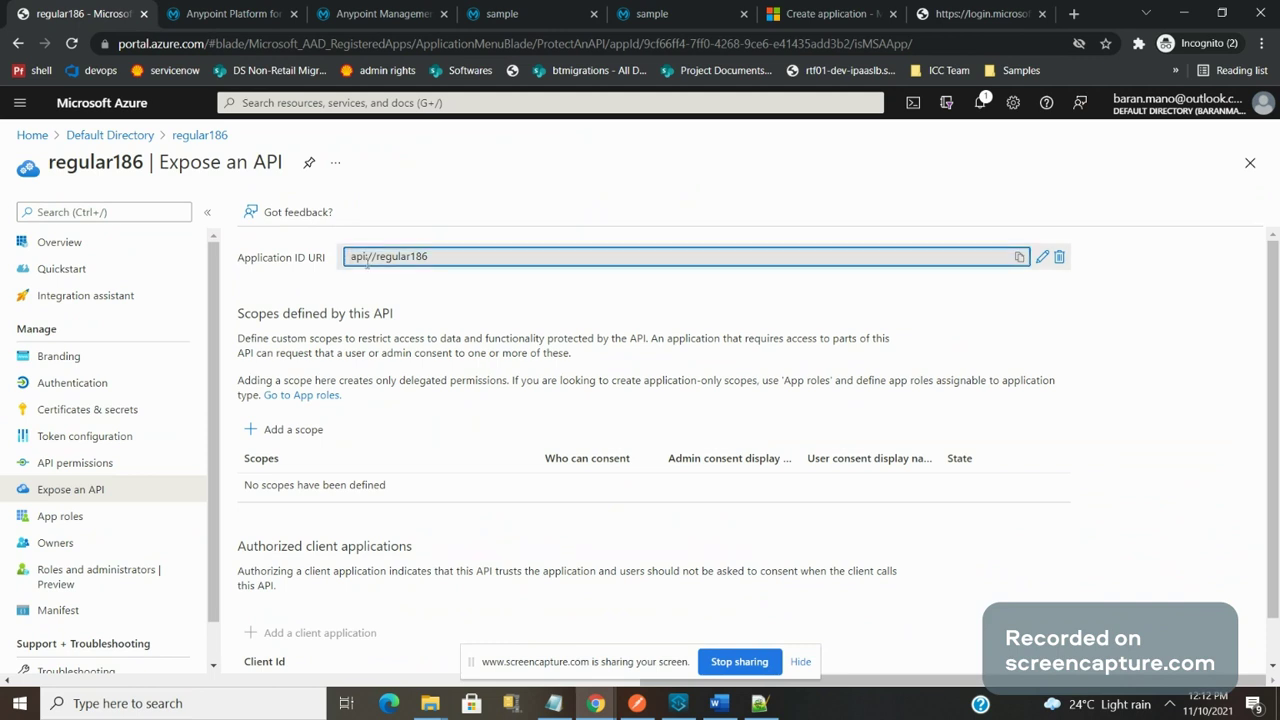
triple_click(367, 259)
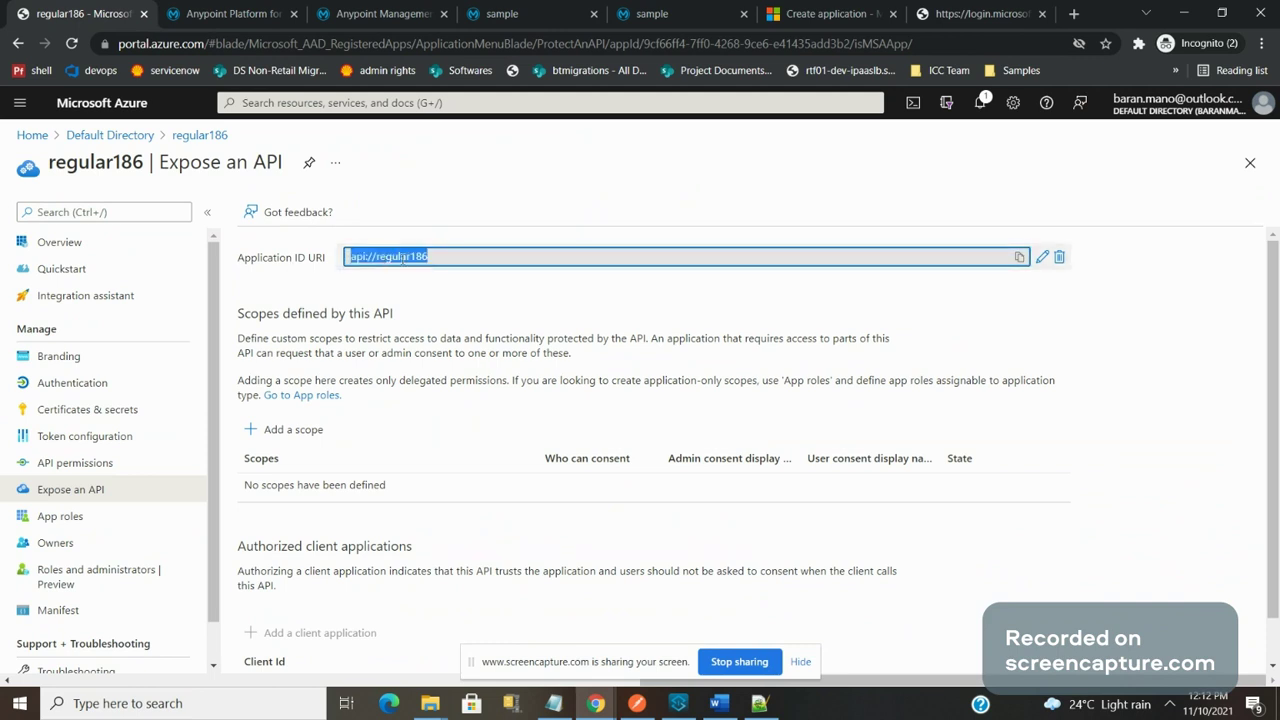
key(alt+Tab)
key(Escape)
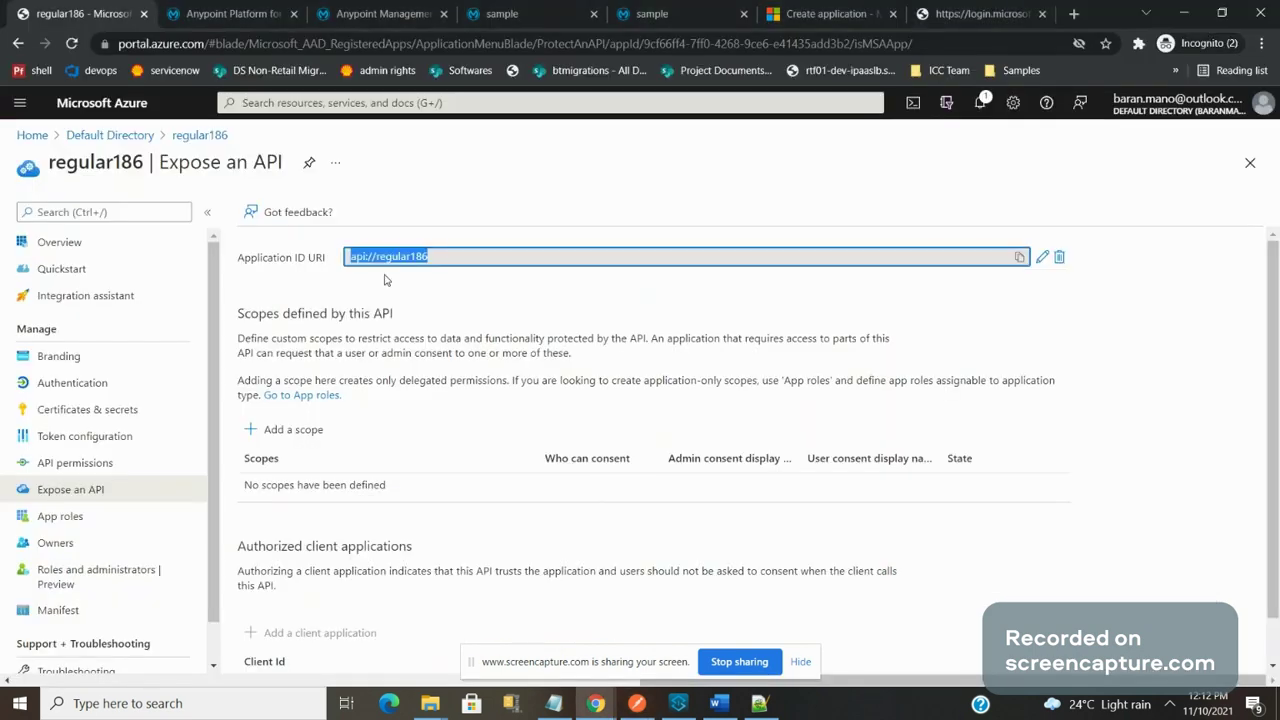
Step: Check the registration's client secrets alongside the application creation response in Postman
click(96, 415)
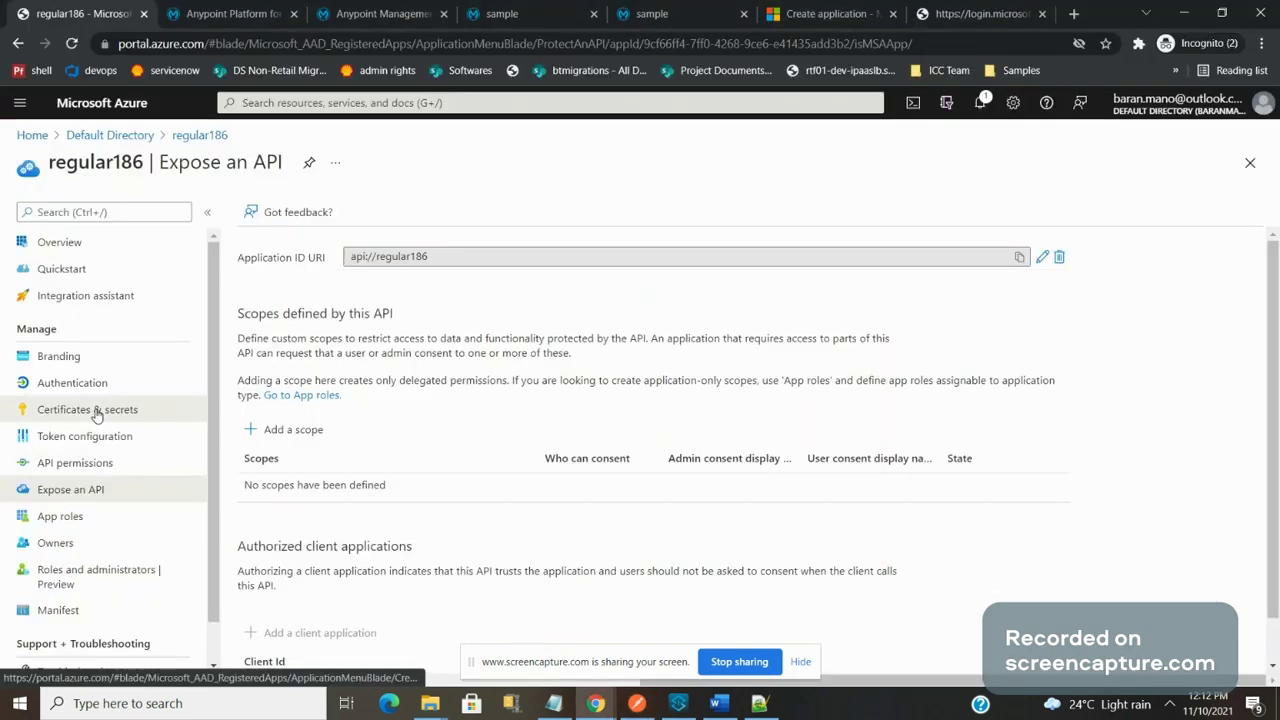
key(alt+Tab)
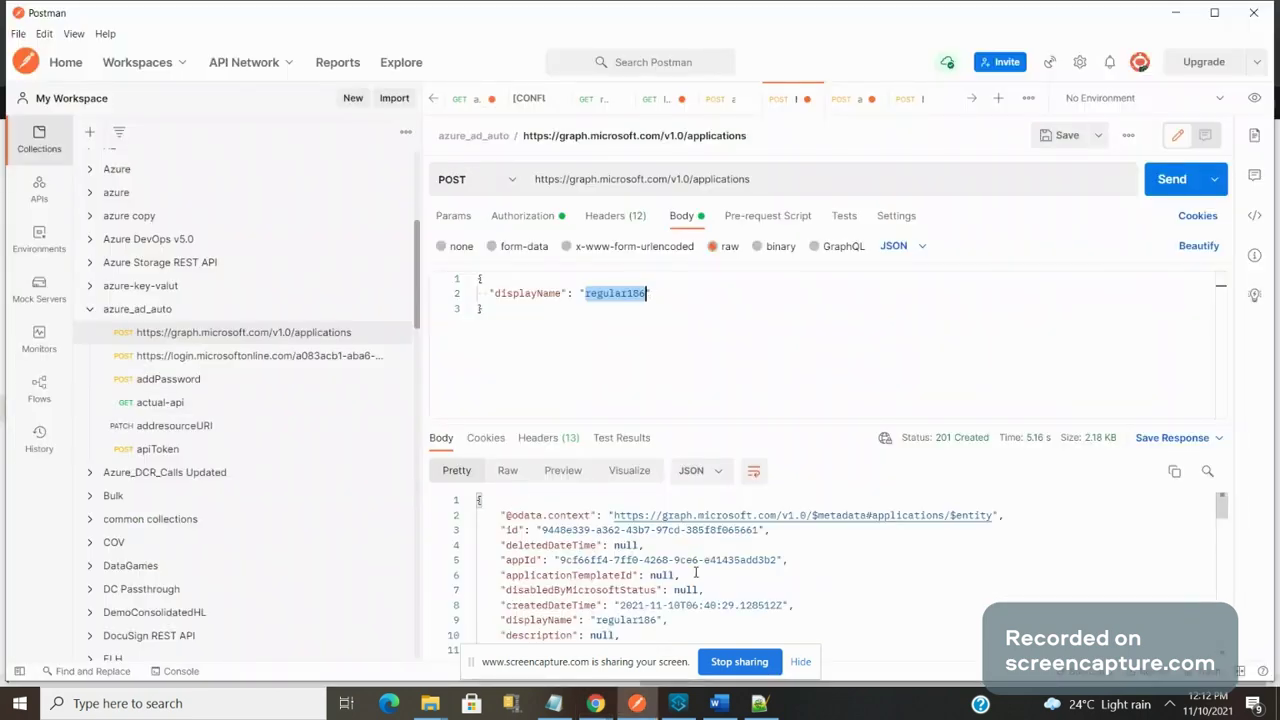
key(alt+Tab)
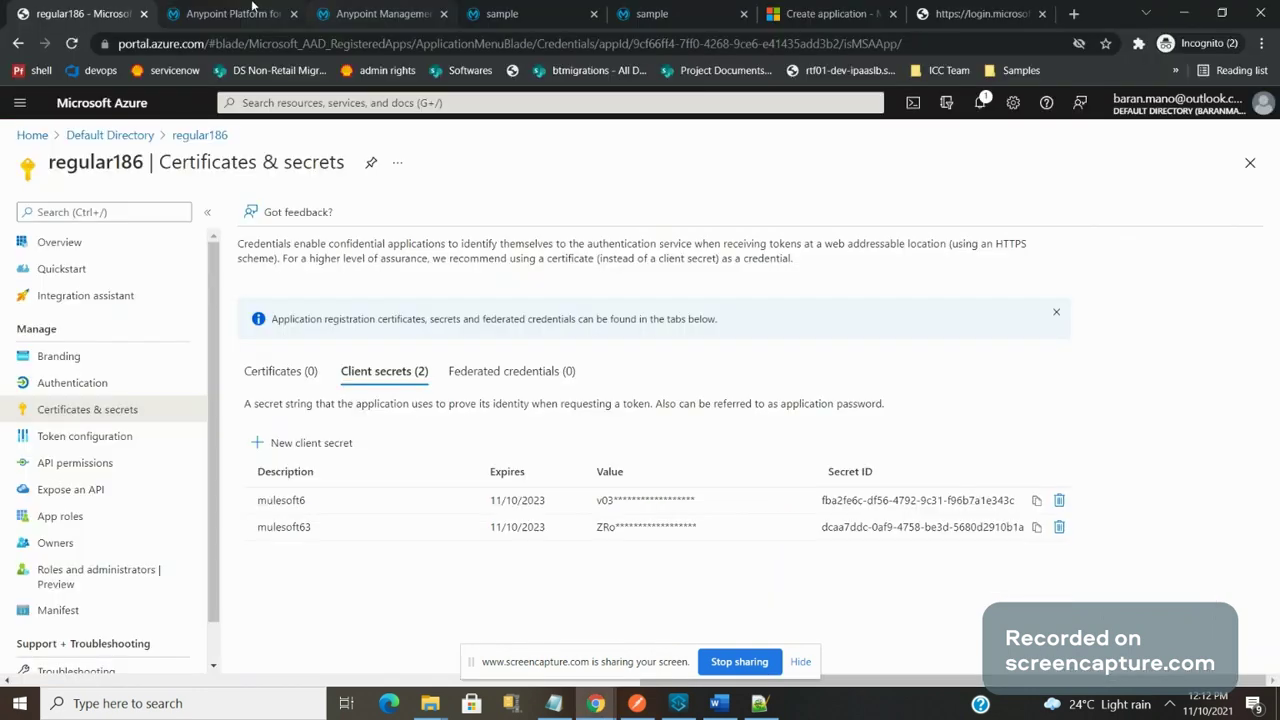
Step: Return to the sample API's access request in Exchange and review the issued client ID and client secret
click(348, 10)
click(253, 8)
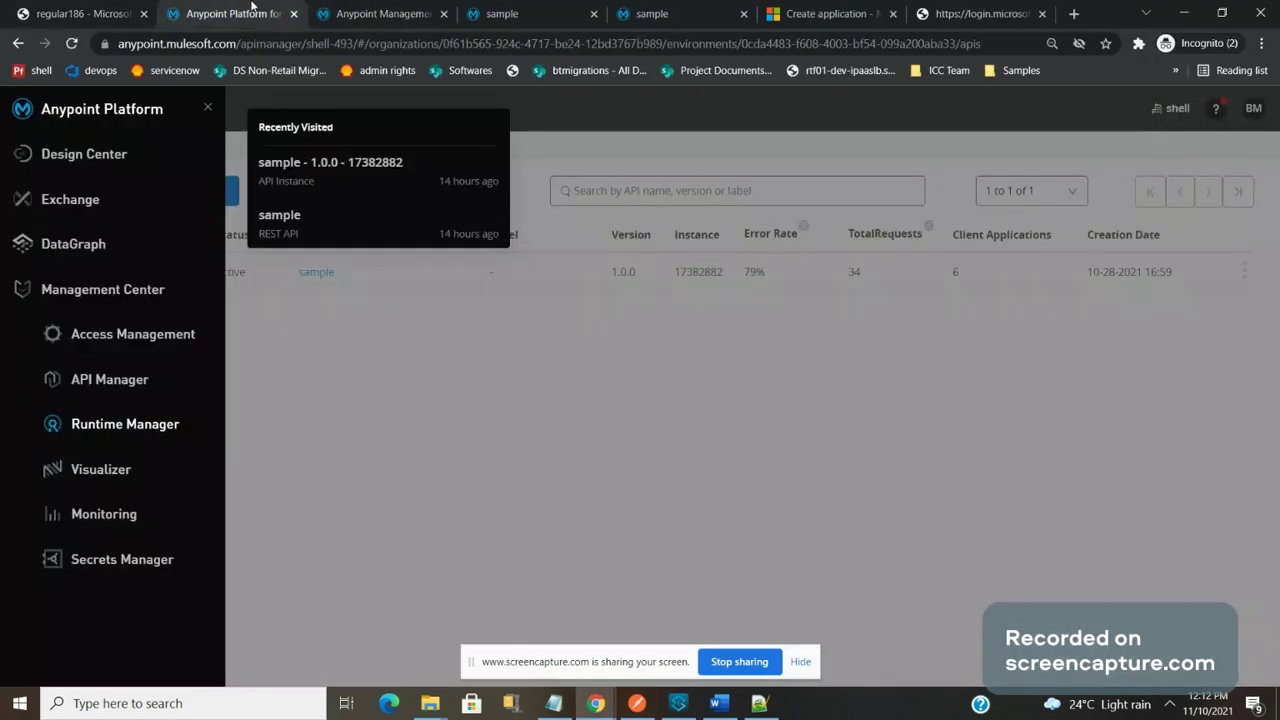
click(515, 10)
mouse_move(734, 422)
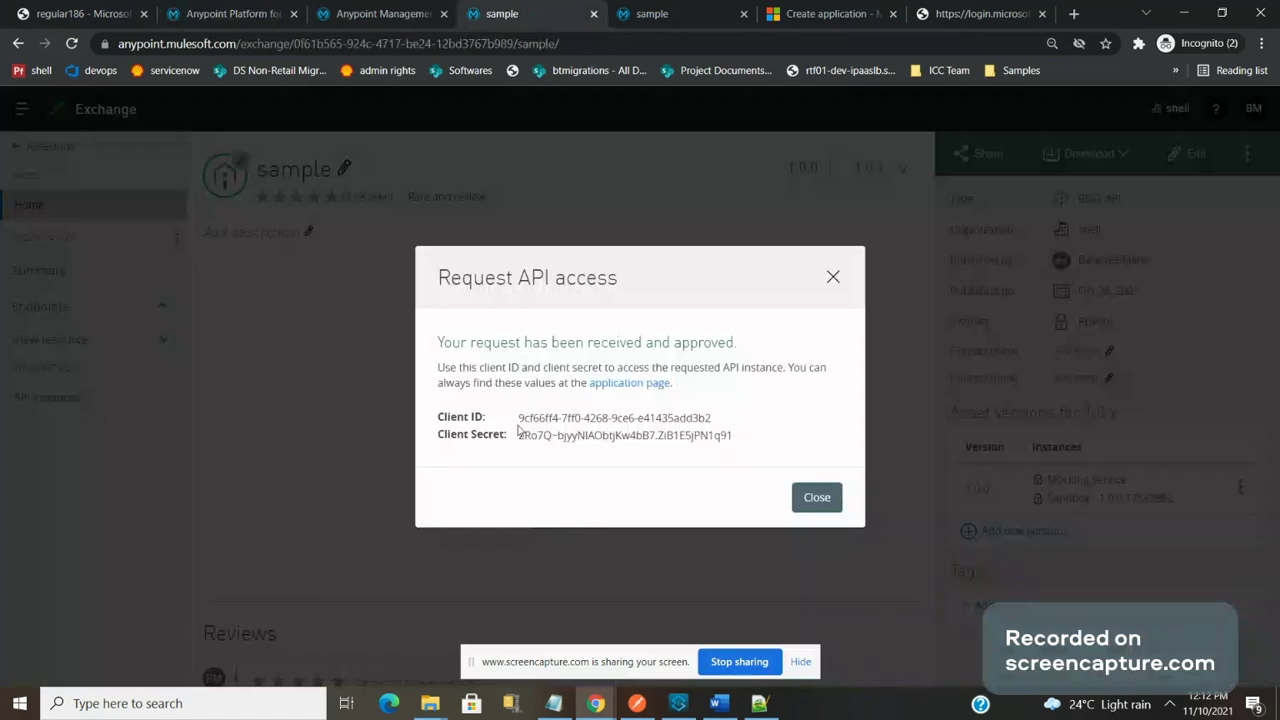
mouse_move(677, 414)
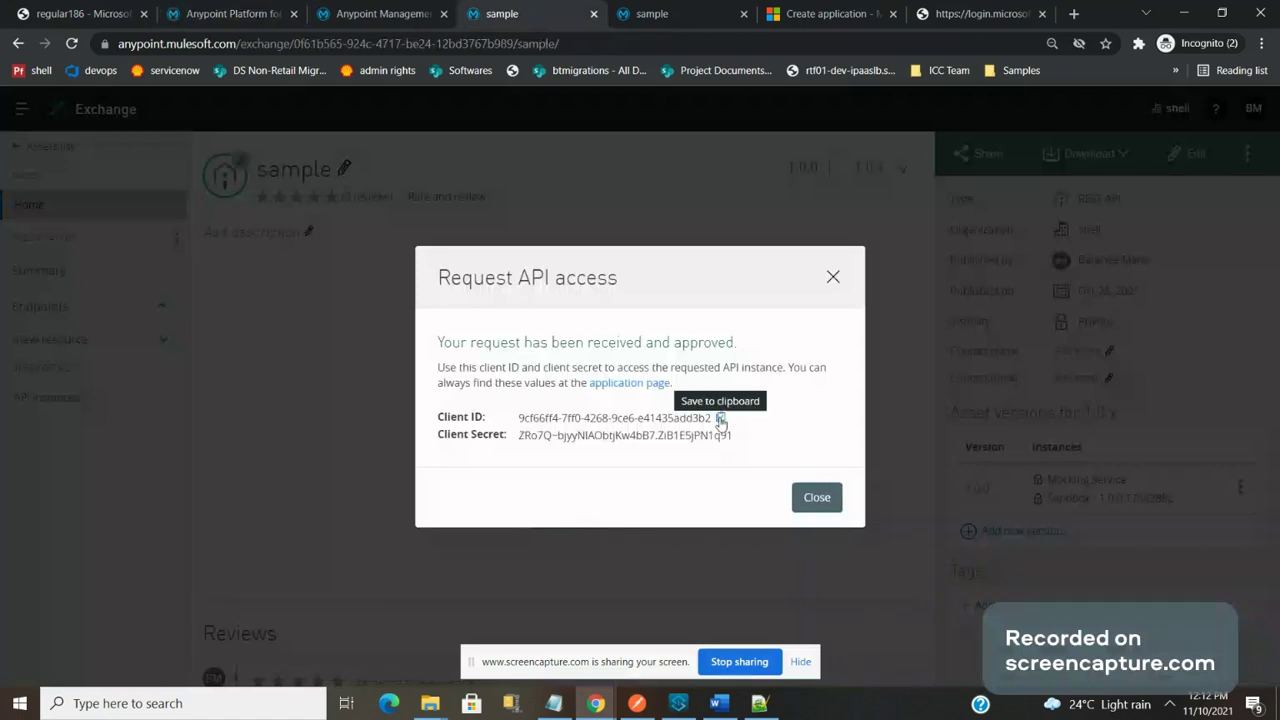
Step: Compare the client ID and client secrets of regular186 in Azure with the credentials issued in Exchange
key(ctrl+1)
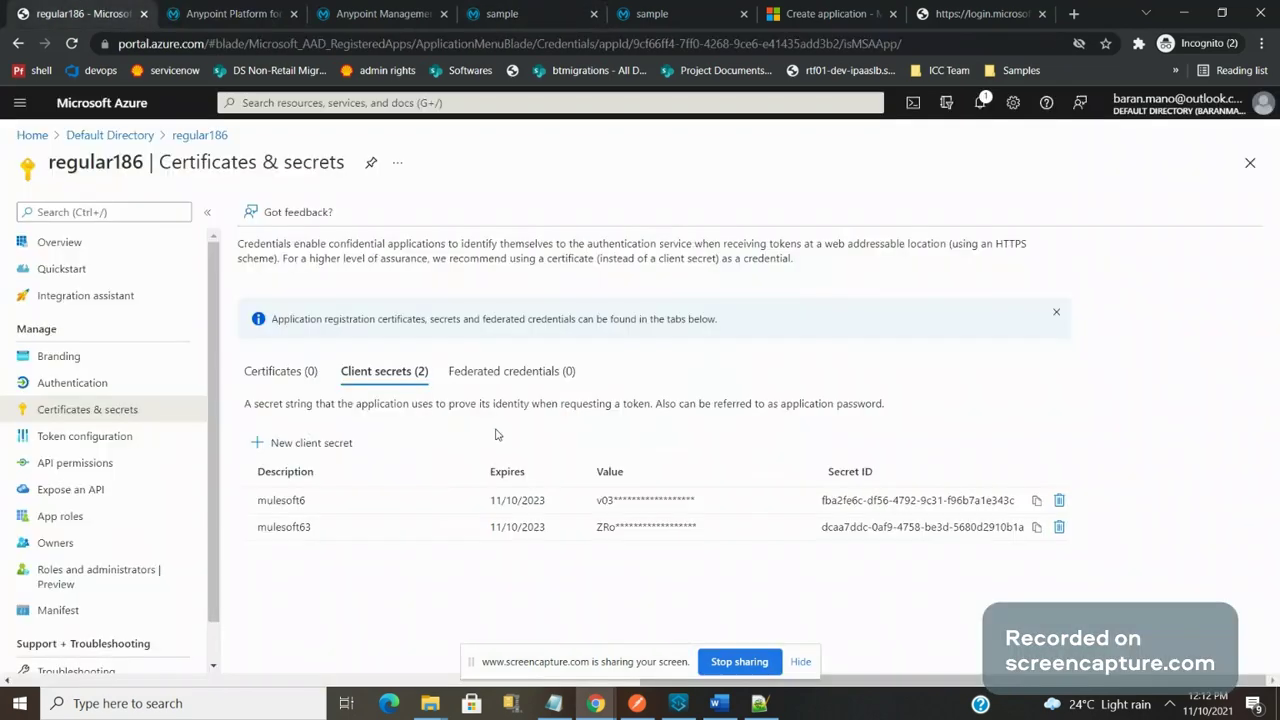
click(60, 243)
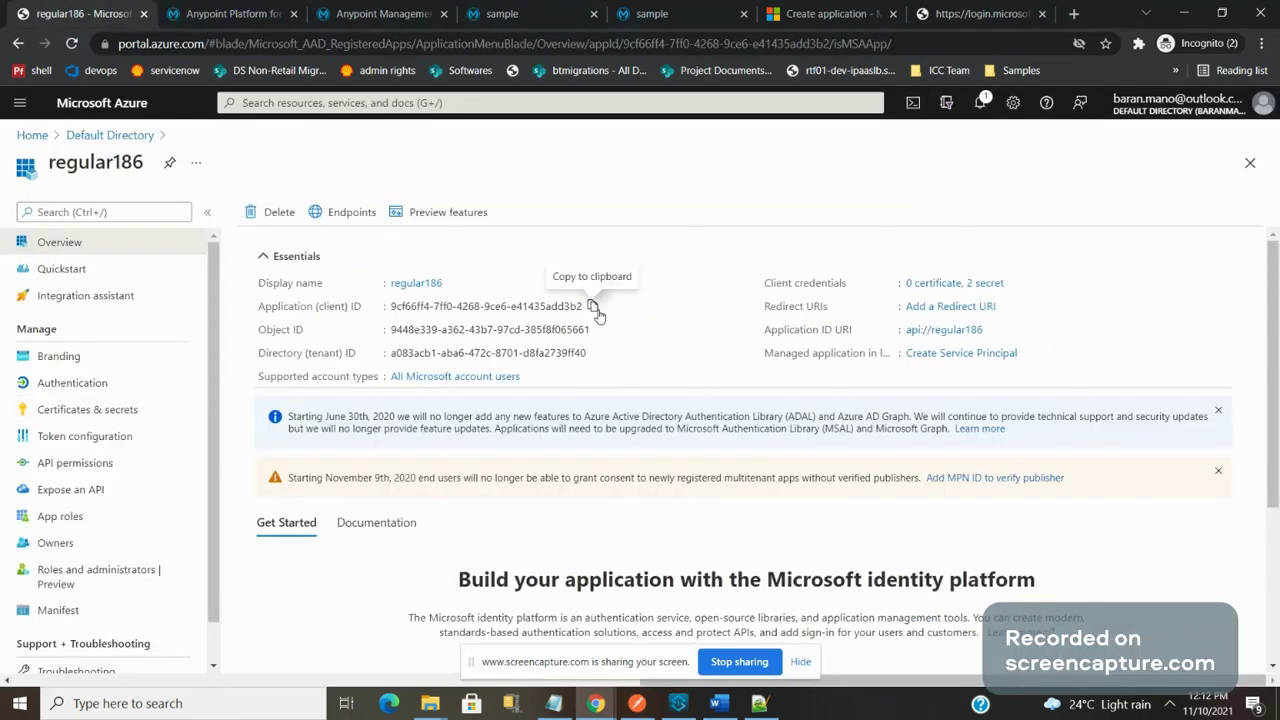
click(110, 411)
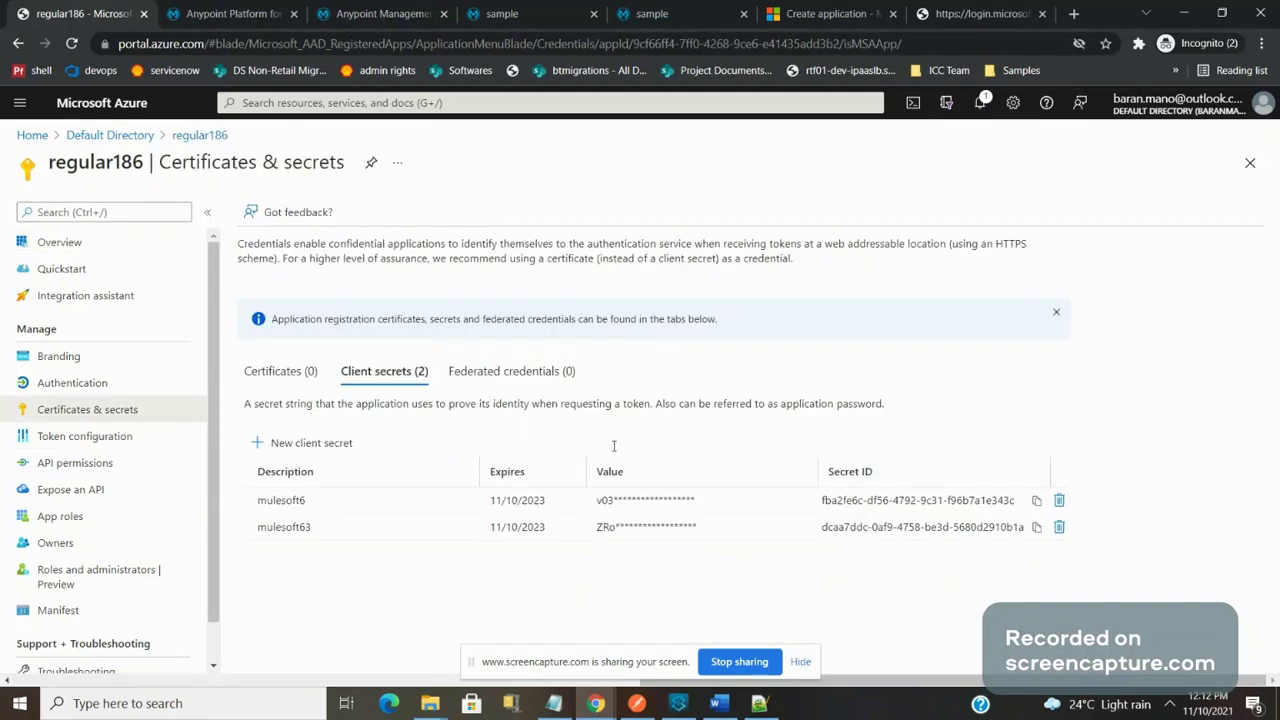
click(533, 14)
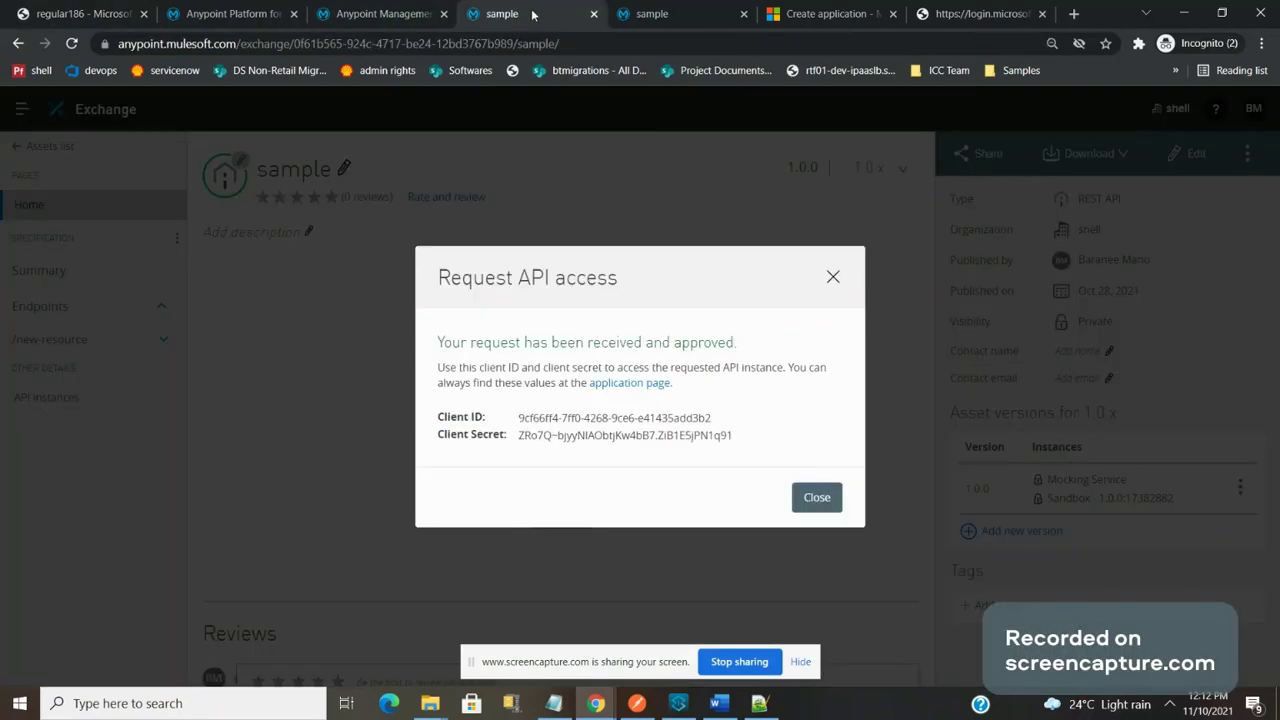
key(ctrl+1)
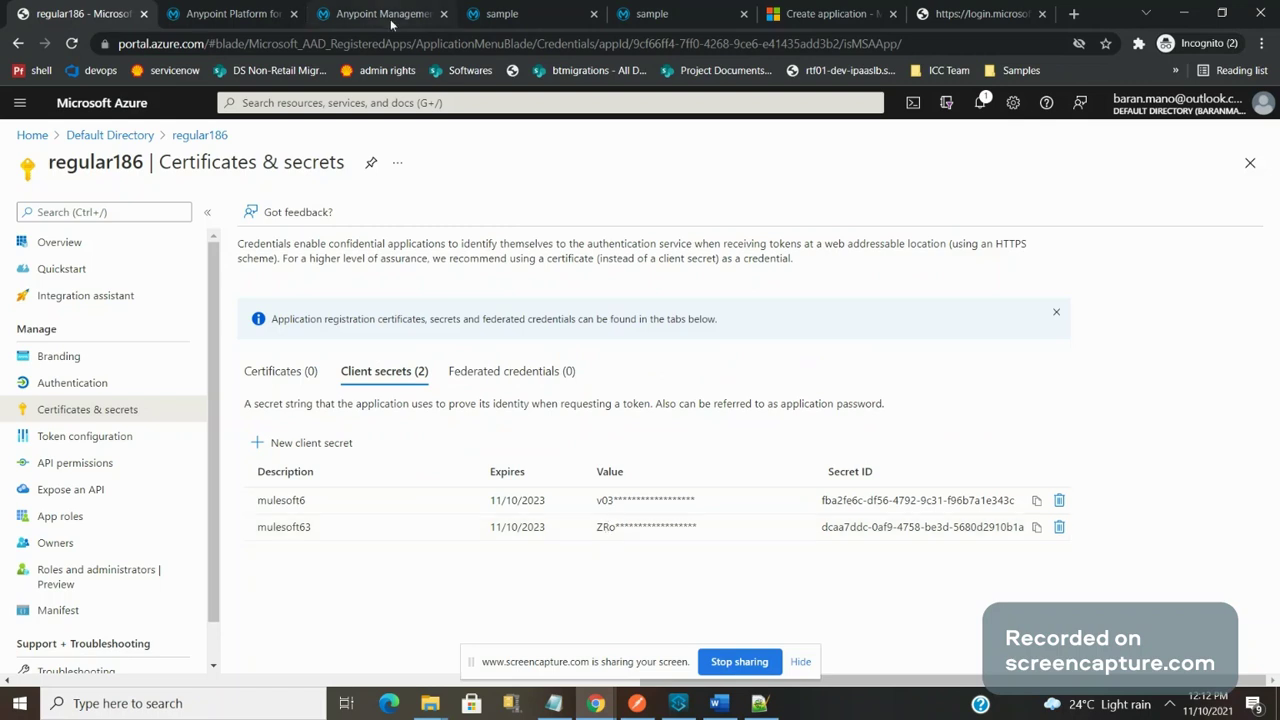
Step: Open the sample API in API Manager and display its policies
click(498, 8)
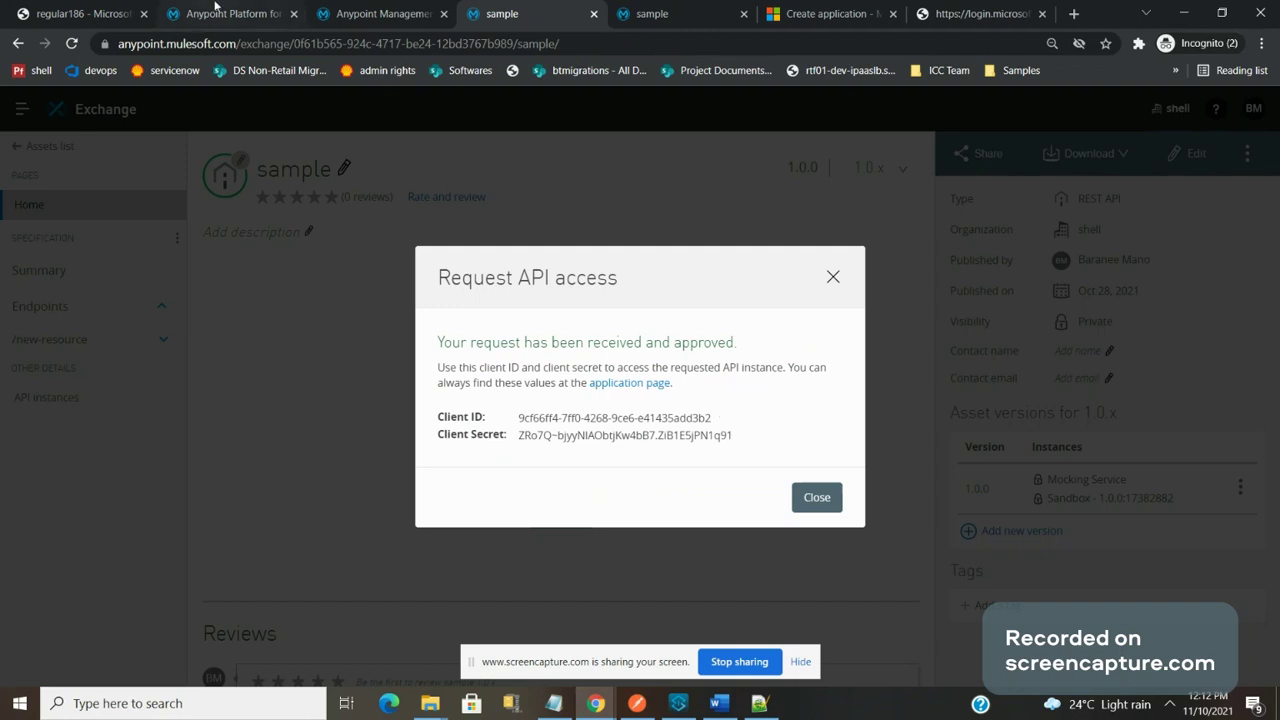
click(215, 8)
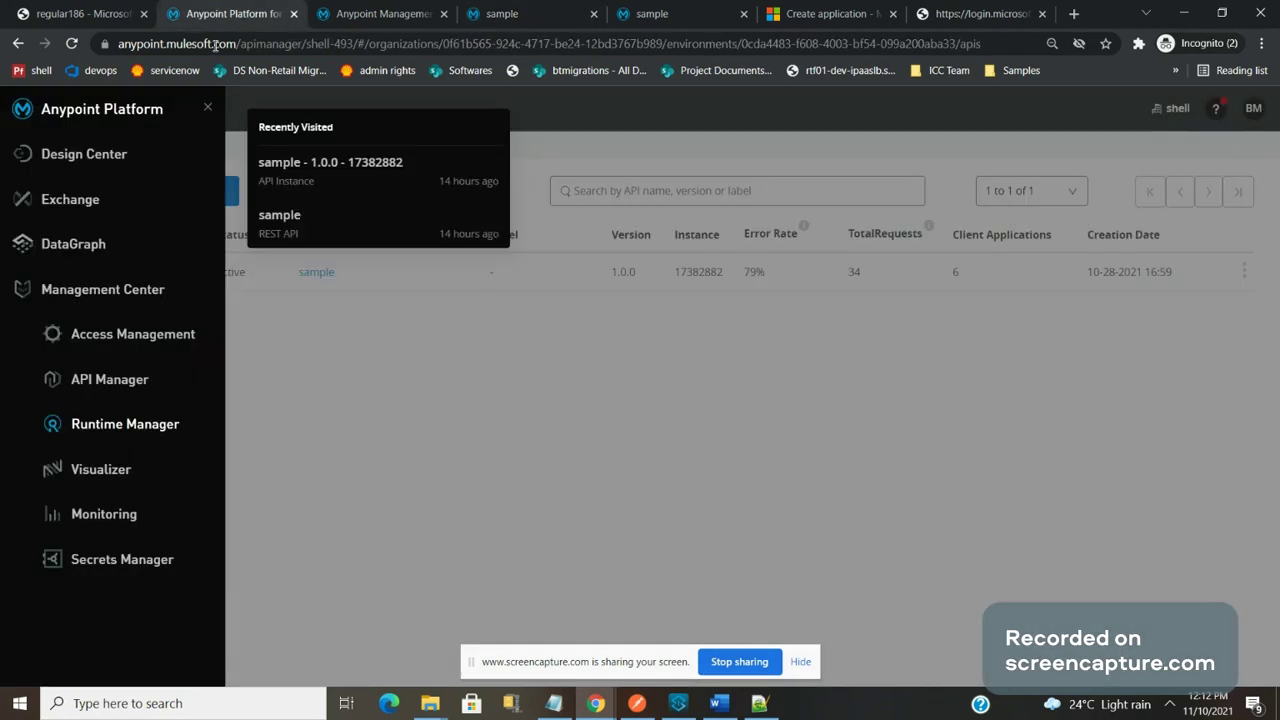
click(155, 386)
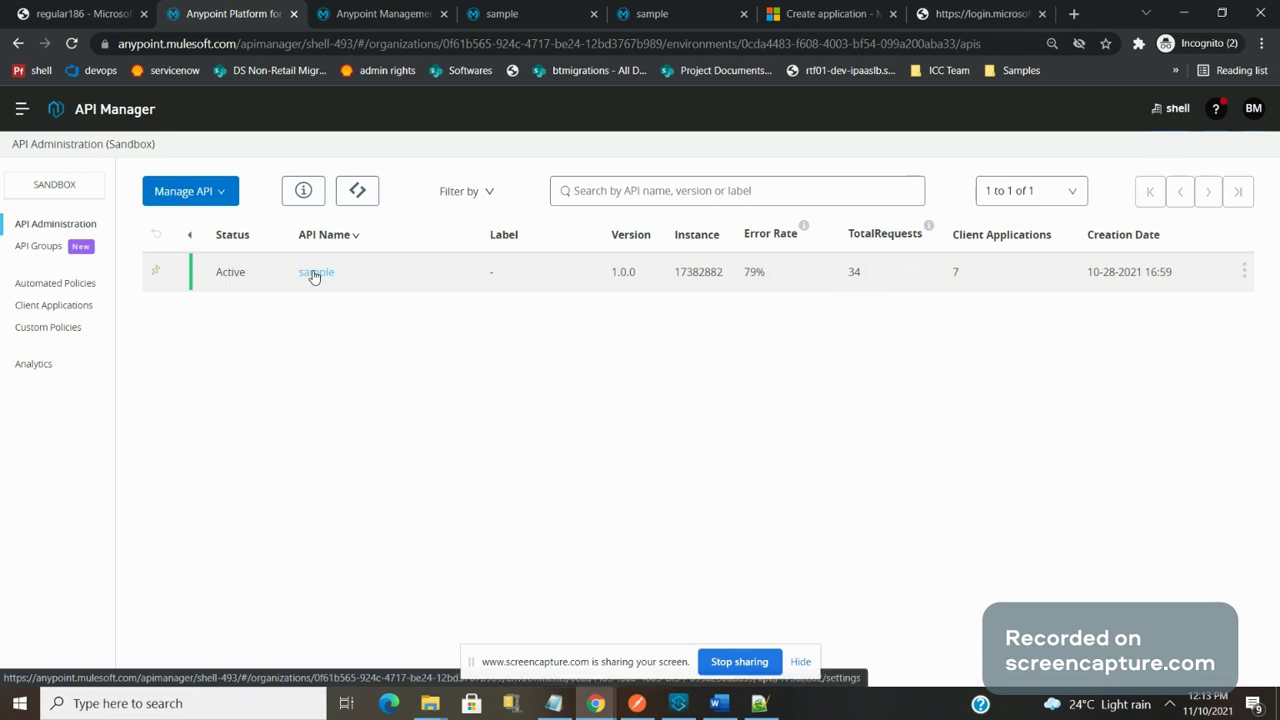
click(313, 273)
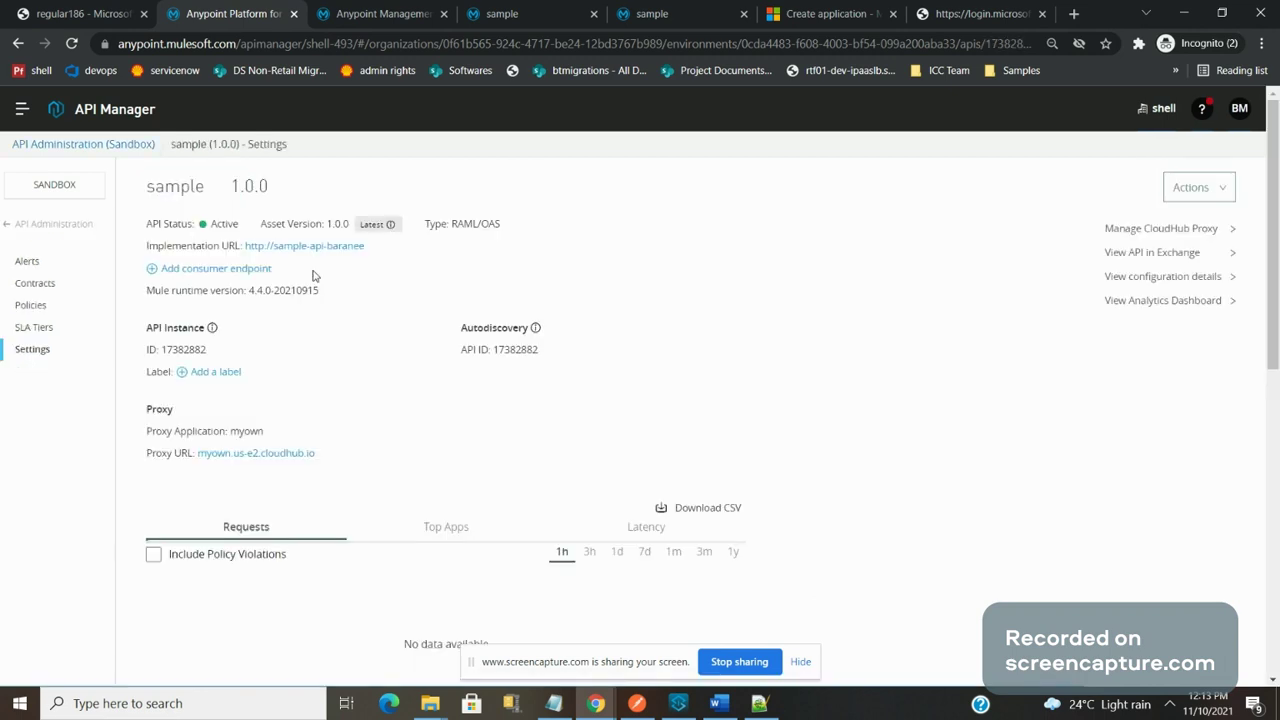
click(31, 306)
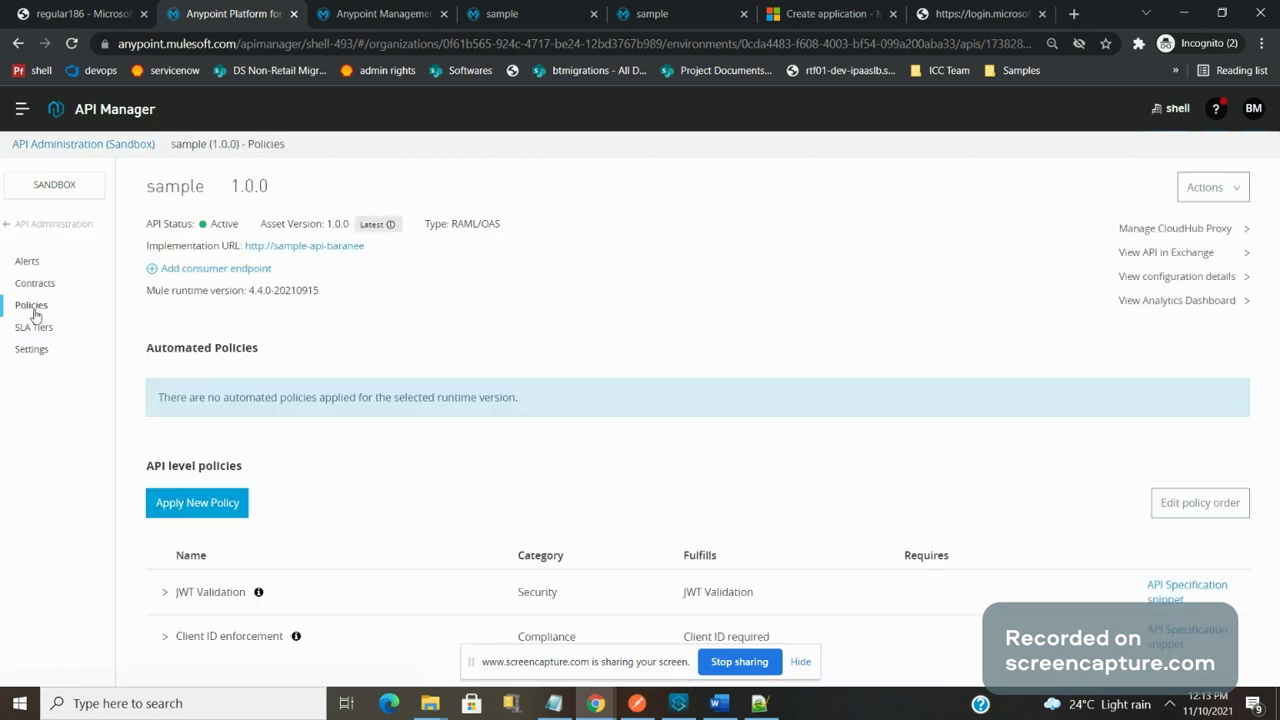
Step: Expand the JWT Validation policy, open its configuration and review the signing method, key origin and JWKS settings
click(181, 598)
scroll(1273, 636, down, 1)
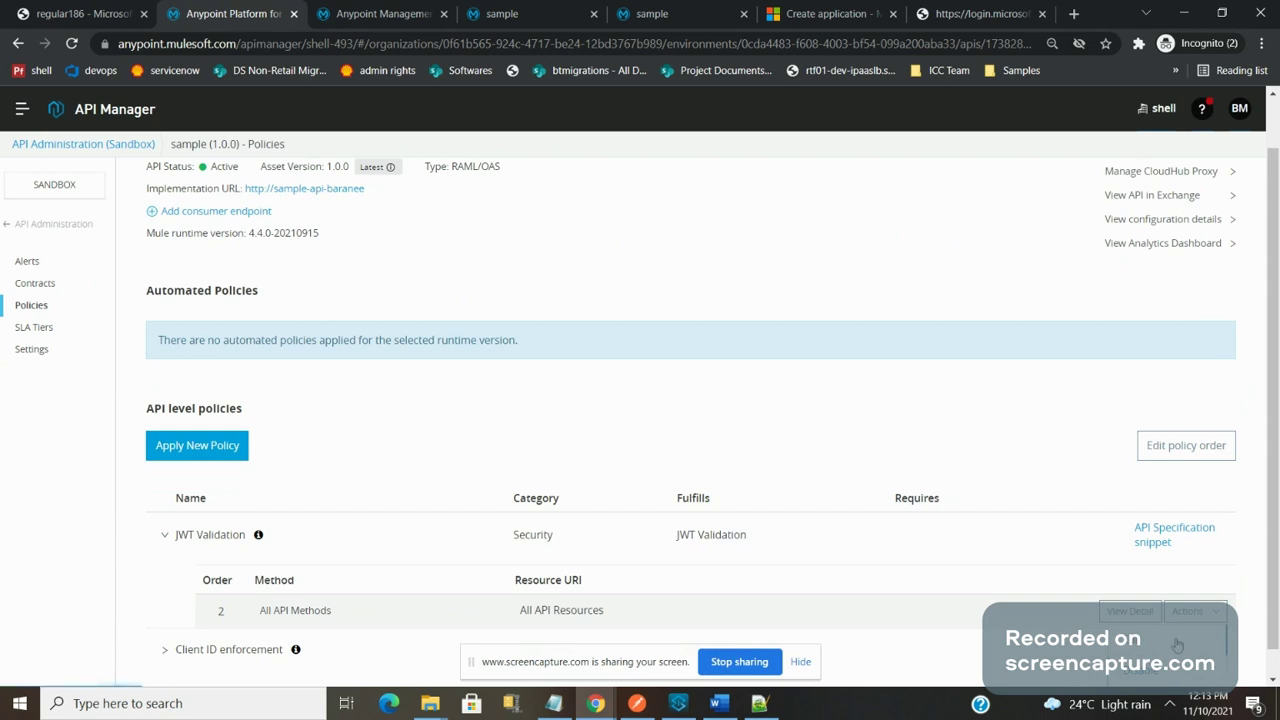
click(1178, 645)
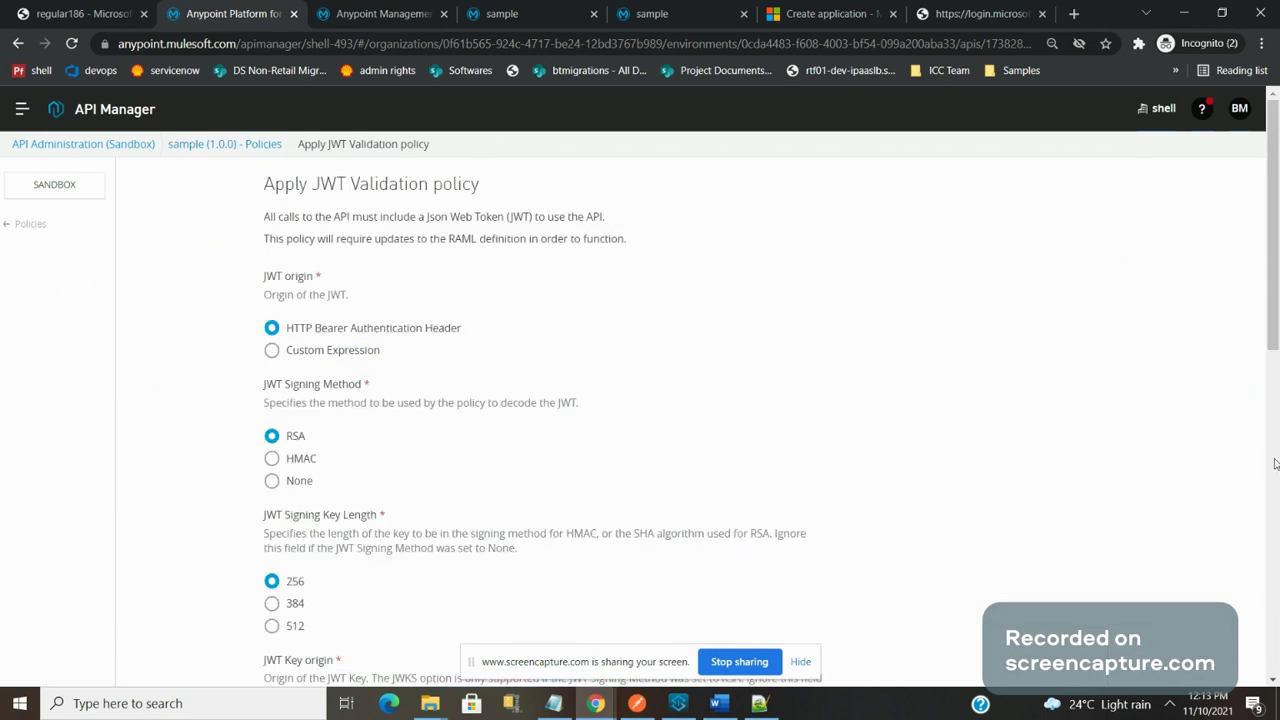
drag(1273, 343, 1275, 530)
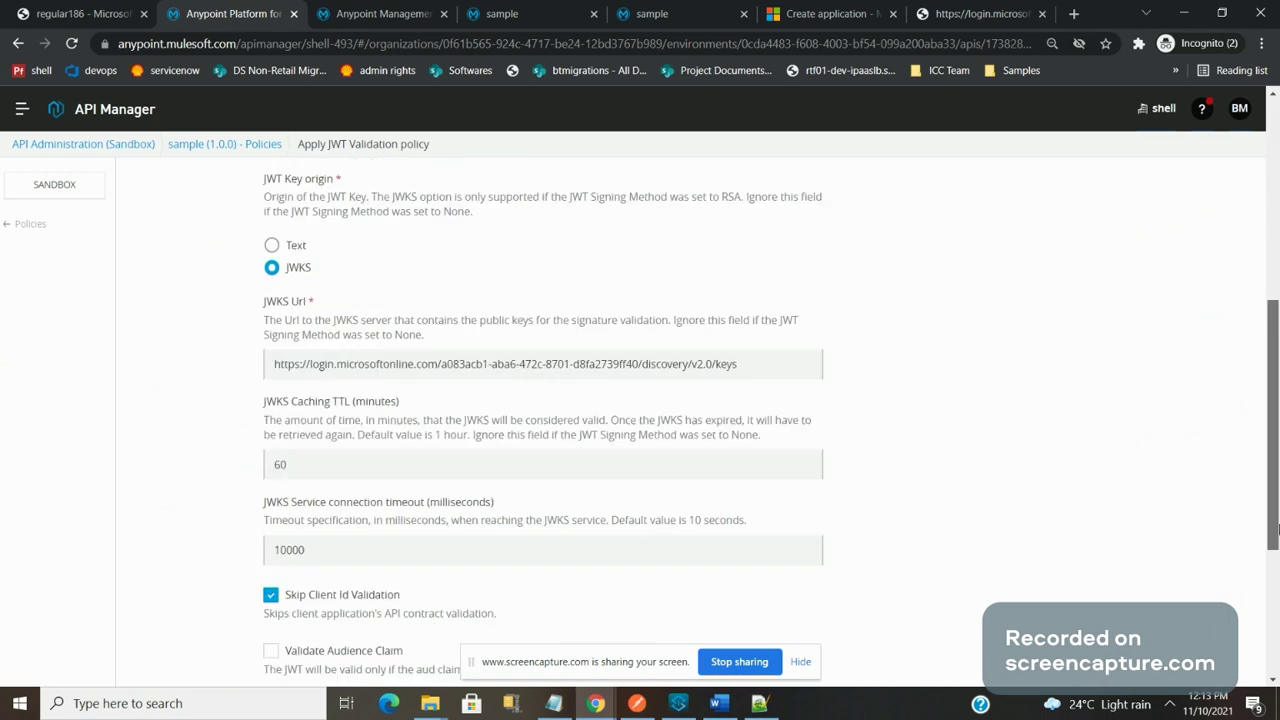
Step: Open YouTube in a new browser tab and search for the channel by its owner's name
click(1073, 14)
text(yo)
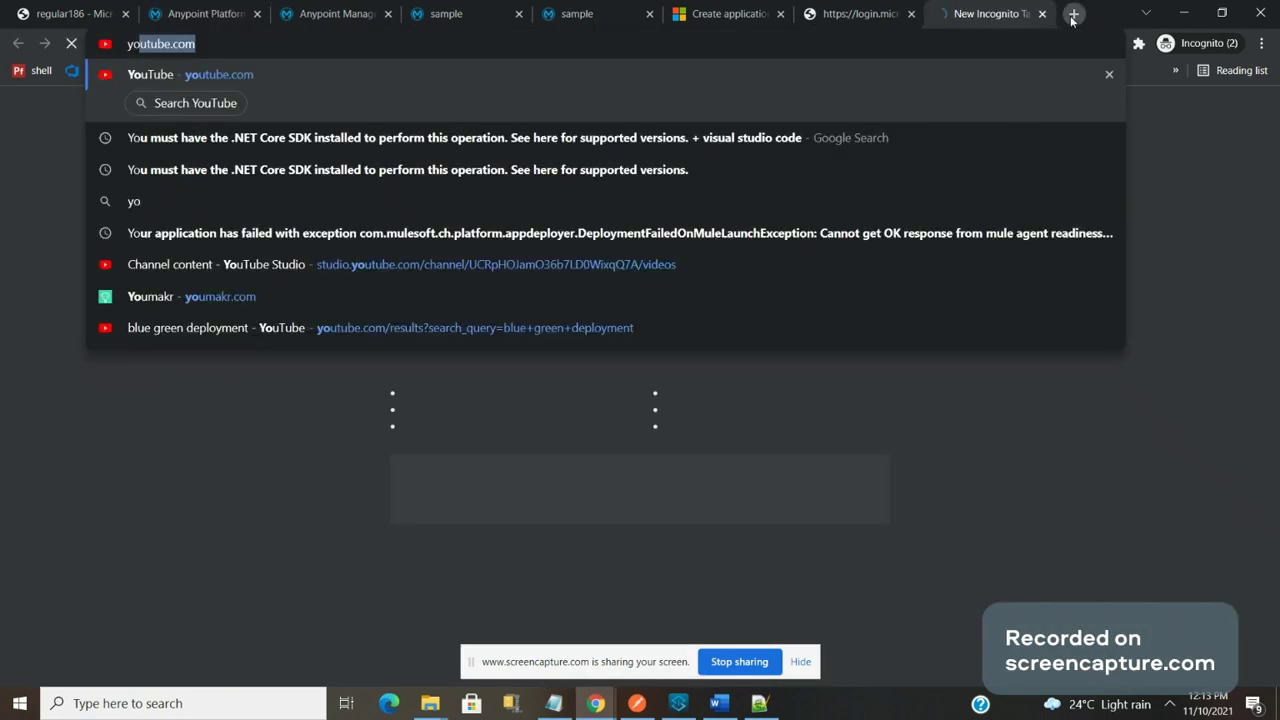
key(Return)
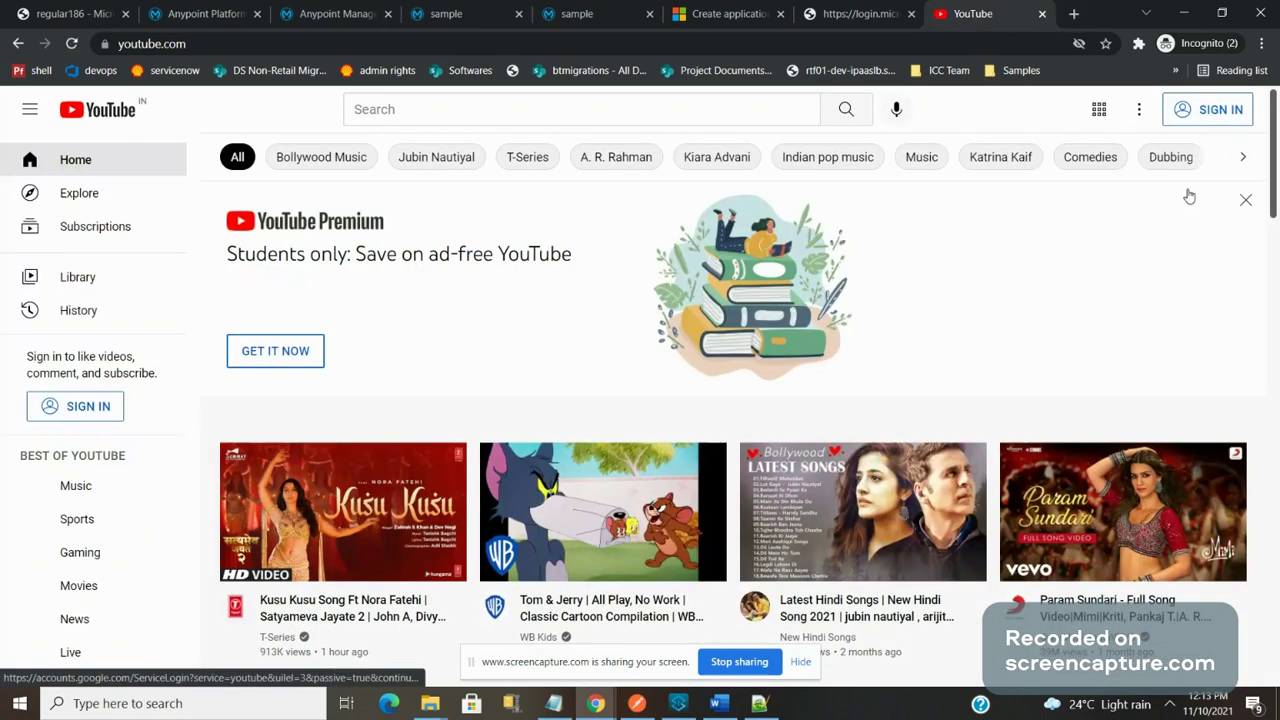
click(736, 114)
text(baran mano)
key(Return)
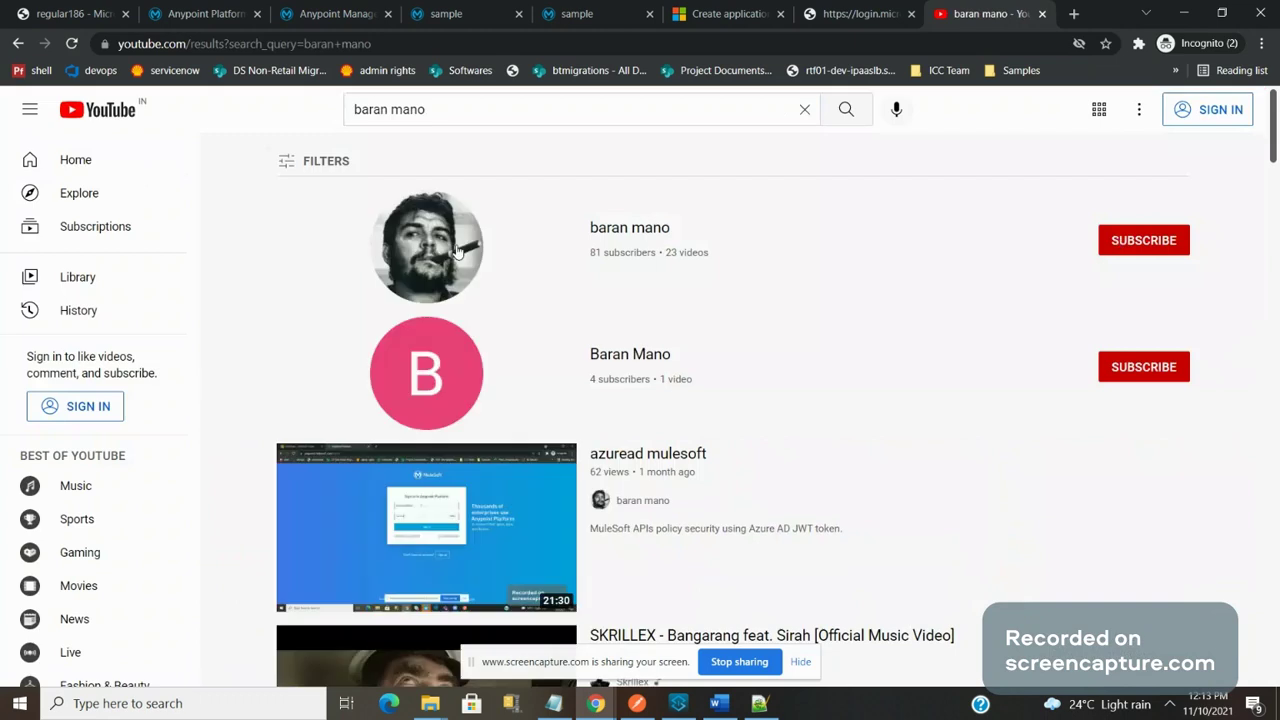
Step: Open the video "azure ad as a Oauth Provider - mulesoft" from the channel's uploads and close YouTube after viewing its address
click(456, 250)
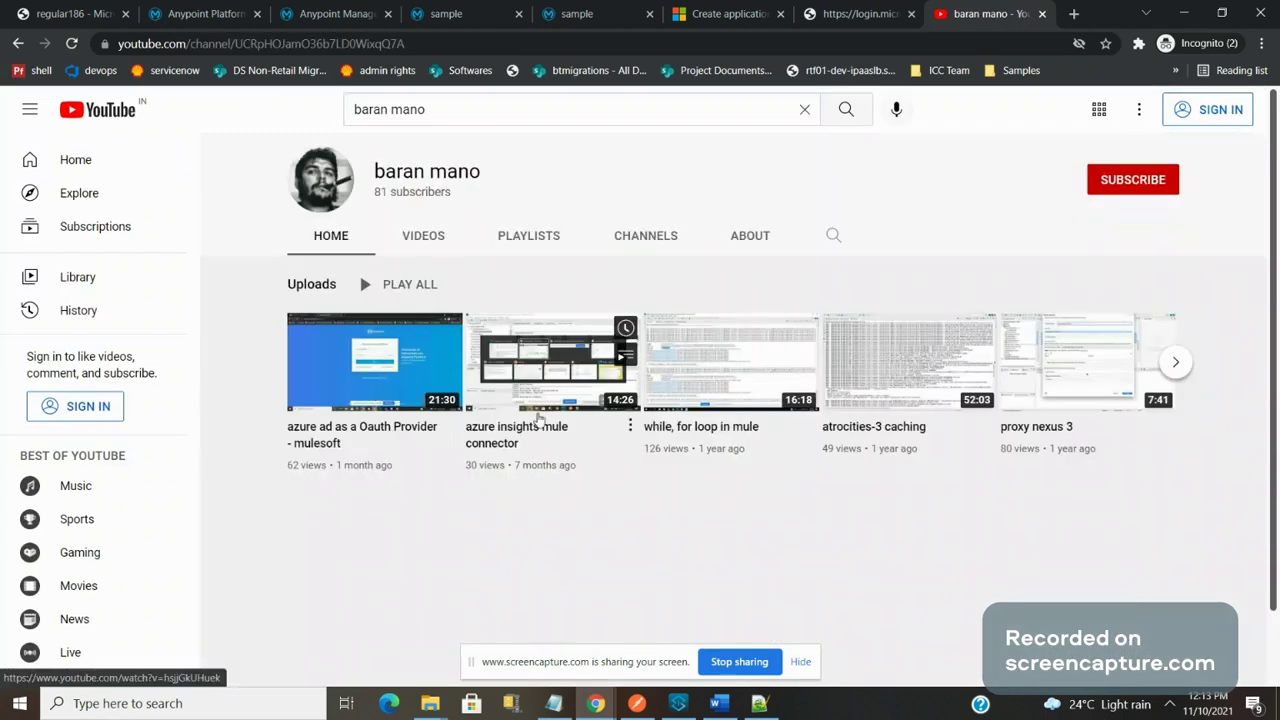
click(423, 240)
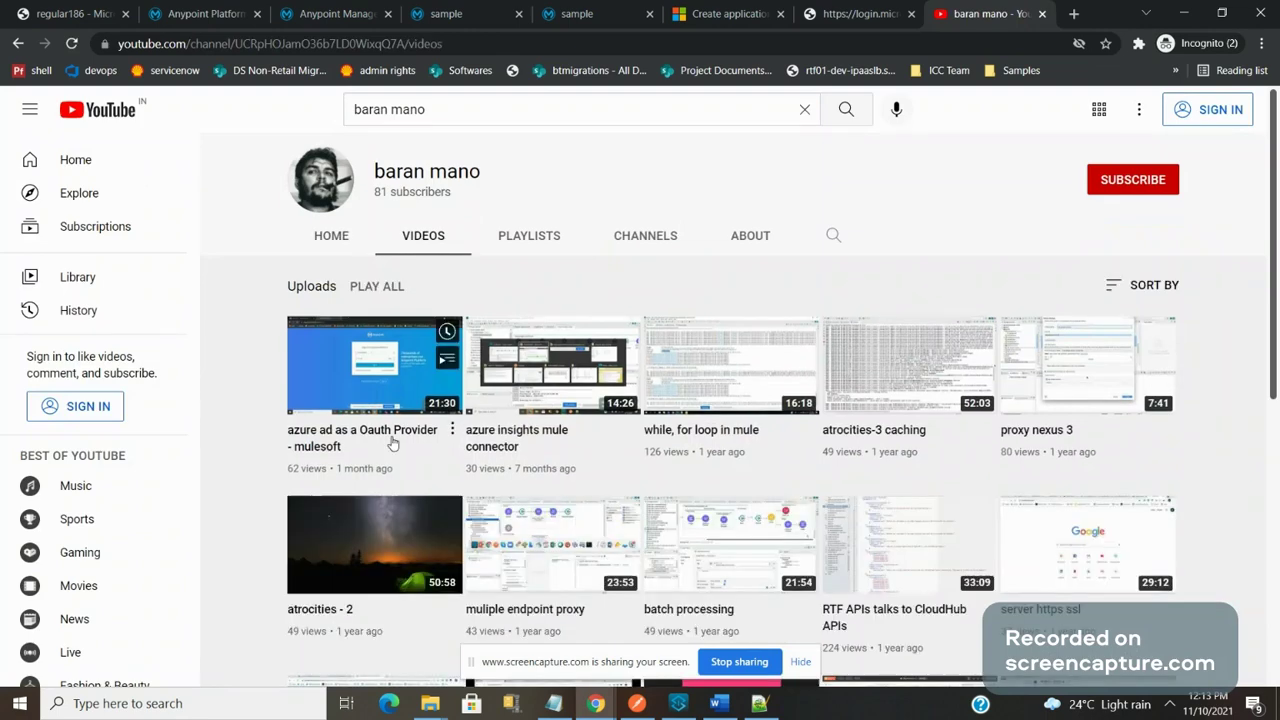
click(387, 365)
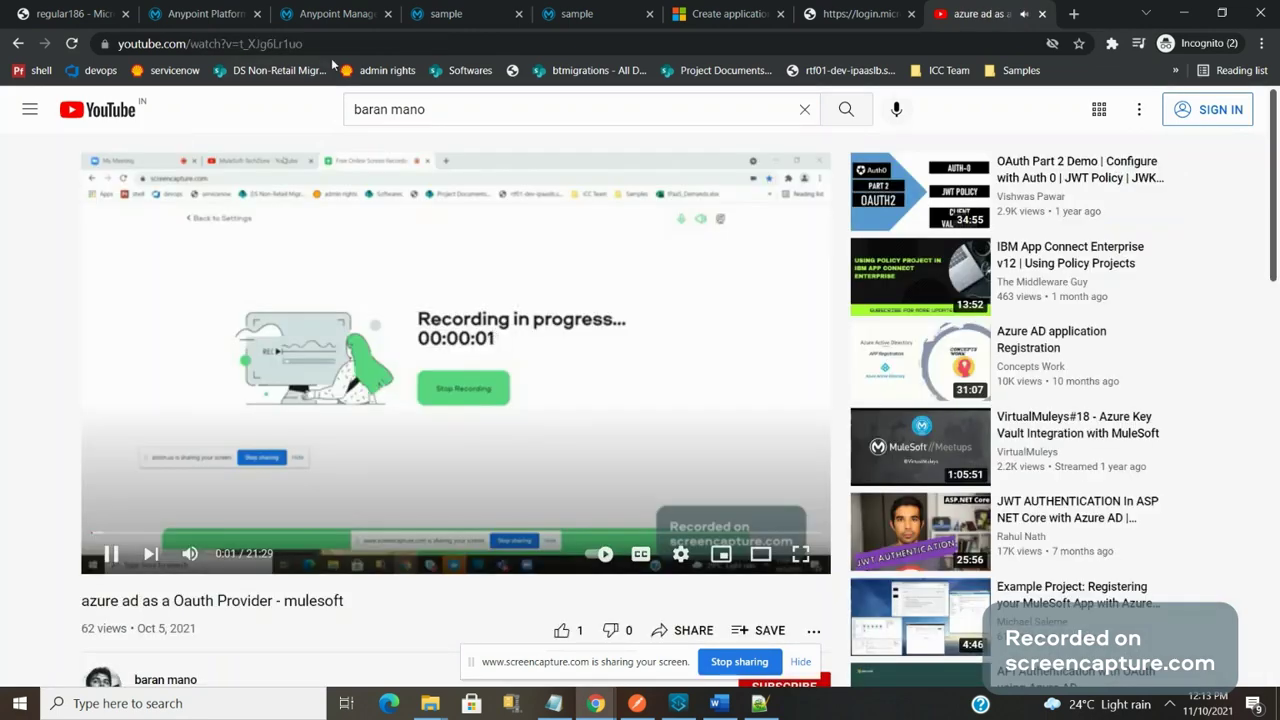
click(333, 56)
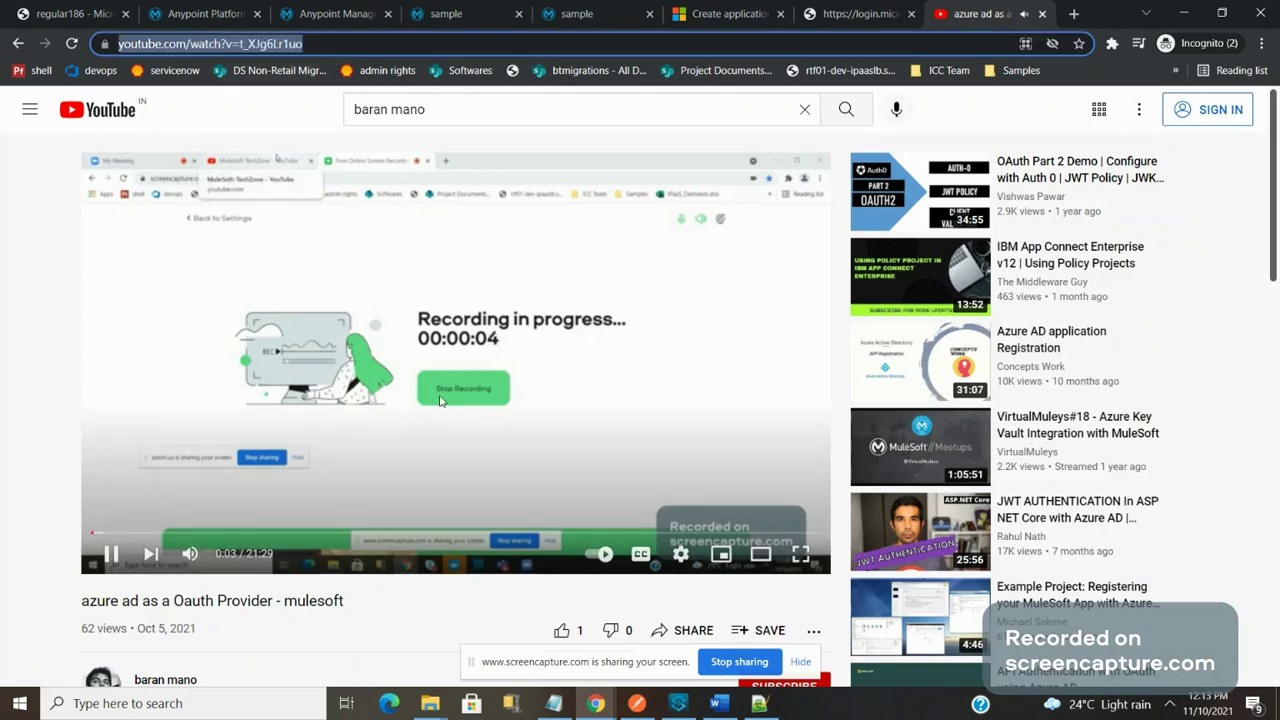
click(447, 532)
key(ctrl+w)
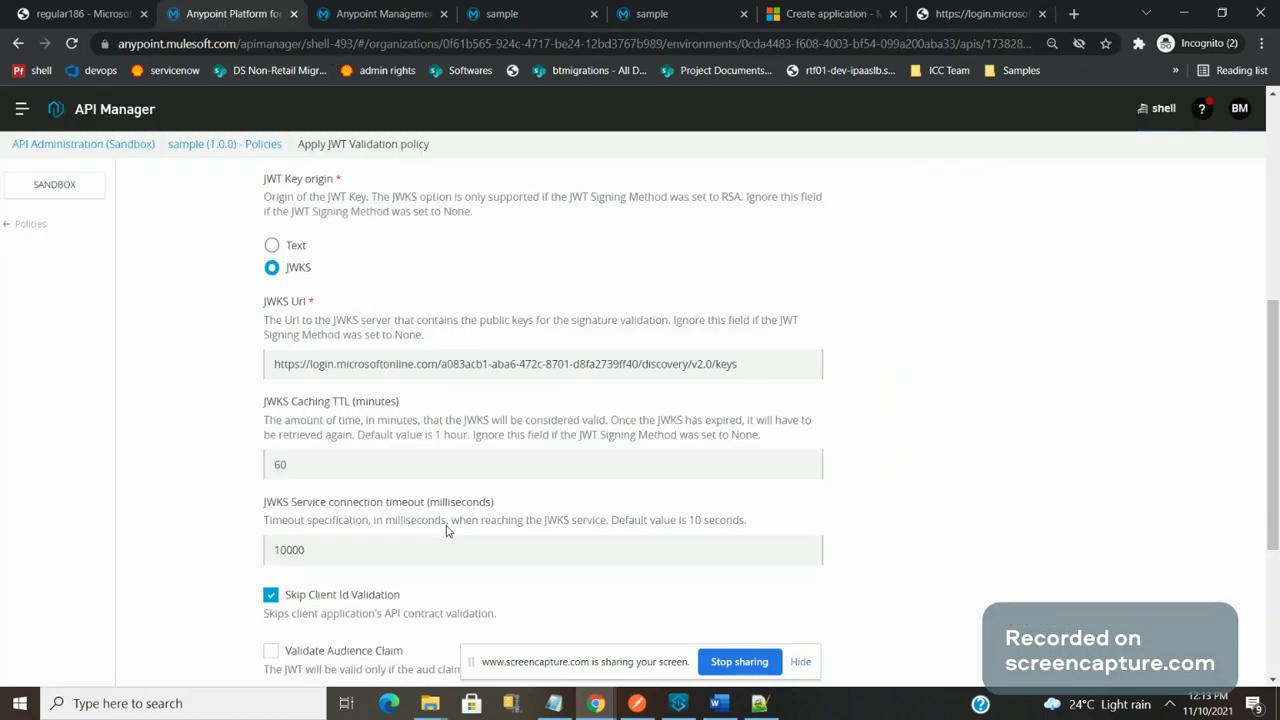
Step: Review the JWT Validation policy's JWKS URL and claim options, and return to the policy list without applying changes
triple_click(747, 369)
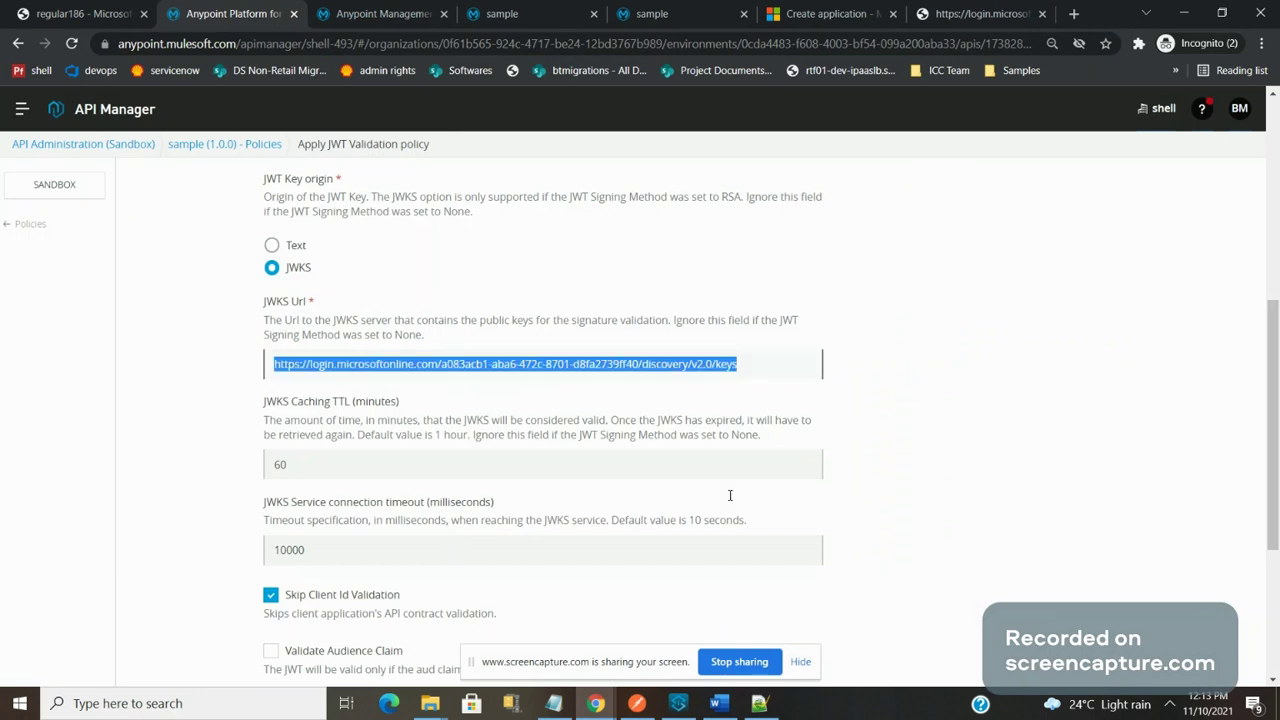
scroll(682, 610, down, 3)
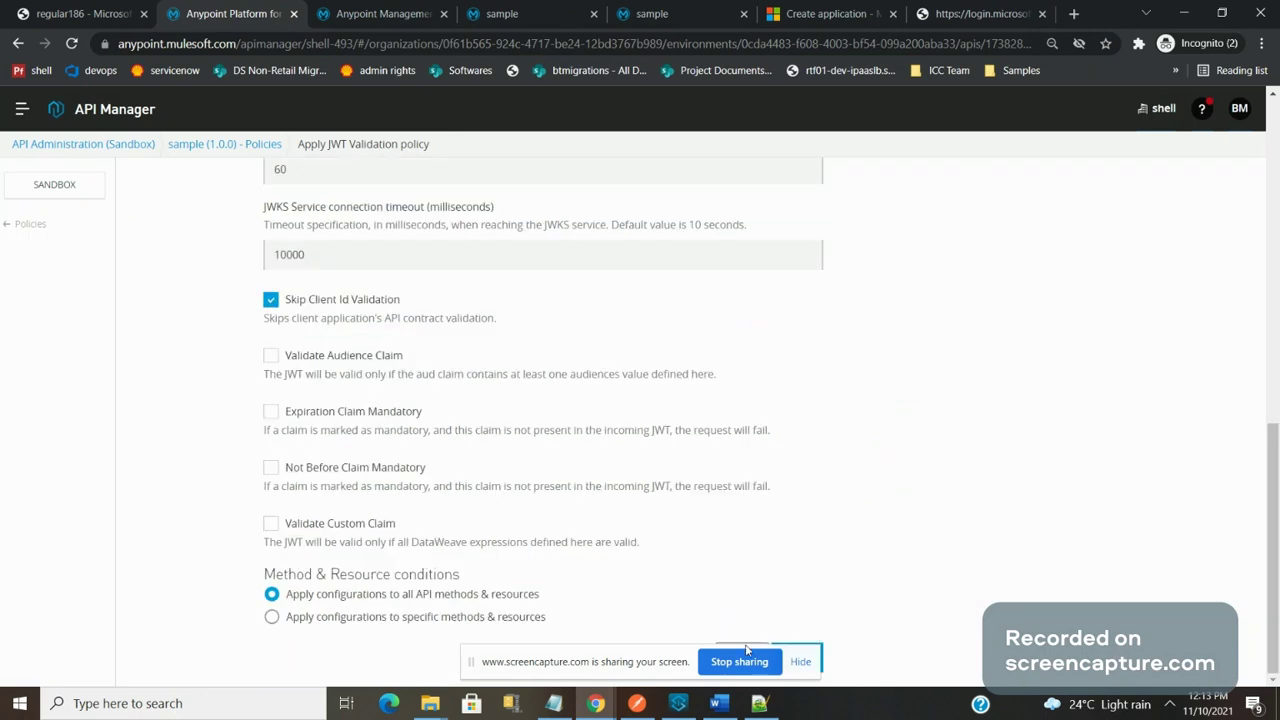
click(800, 661)
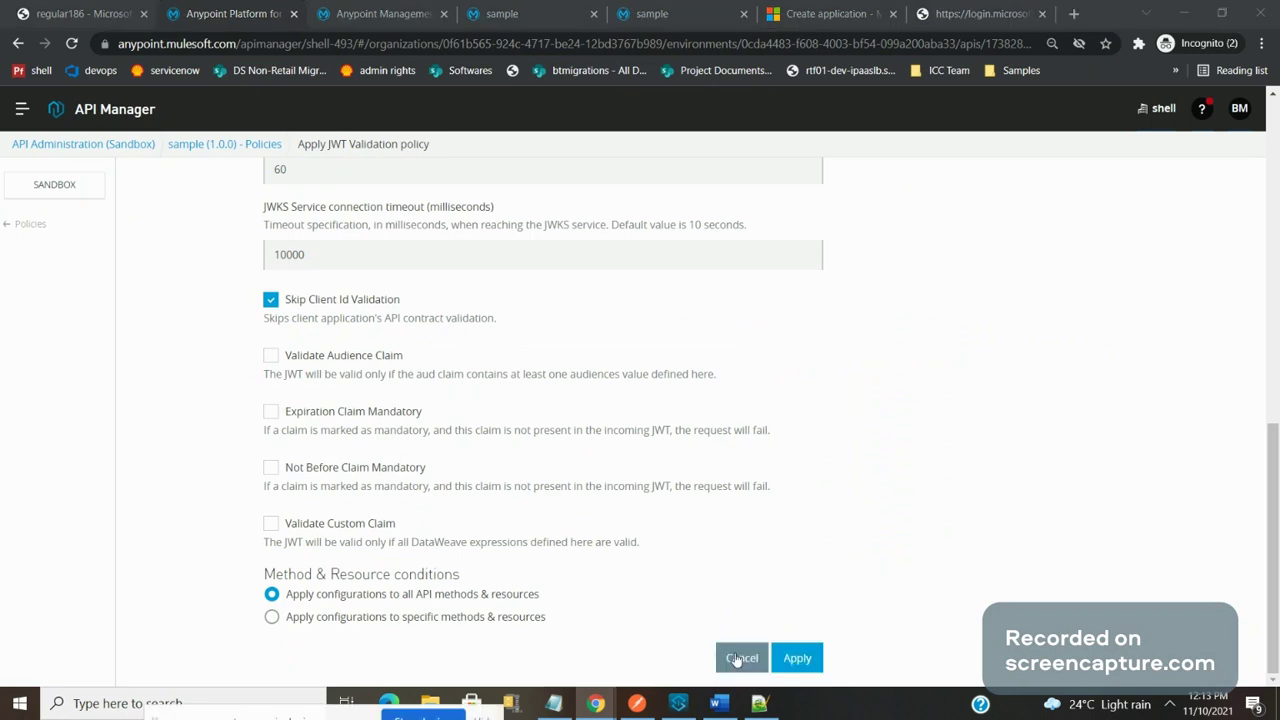
click(740, 658)
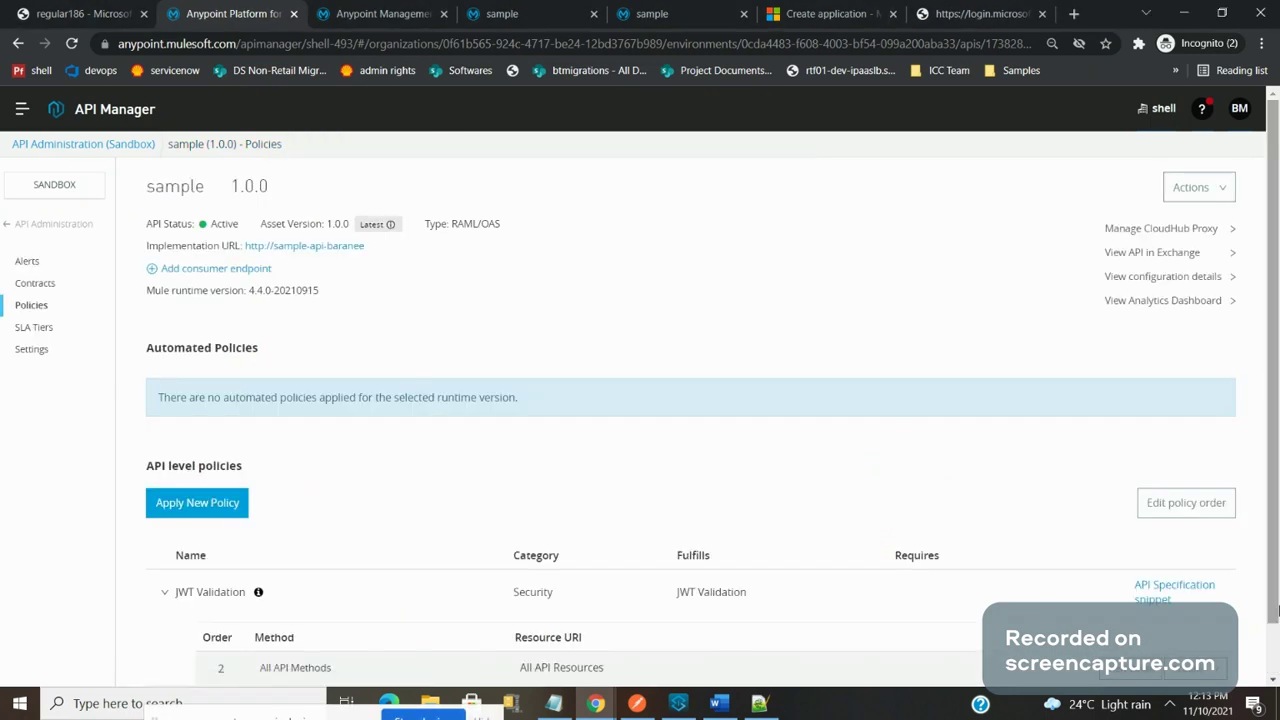
drag(1273, 610, 1273, 668)
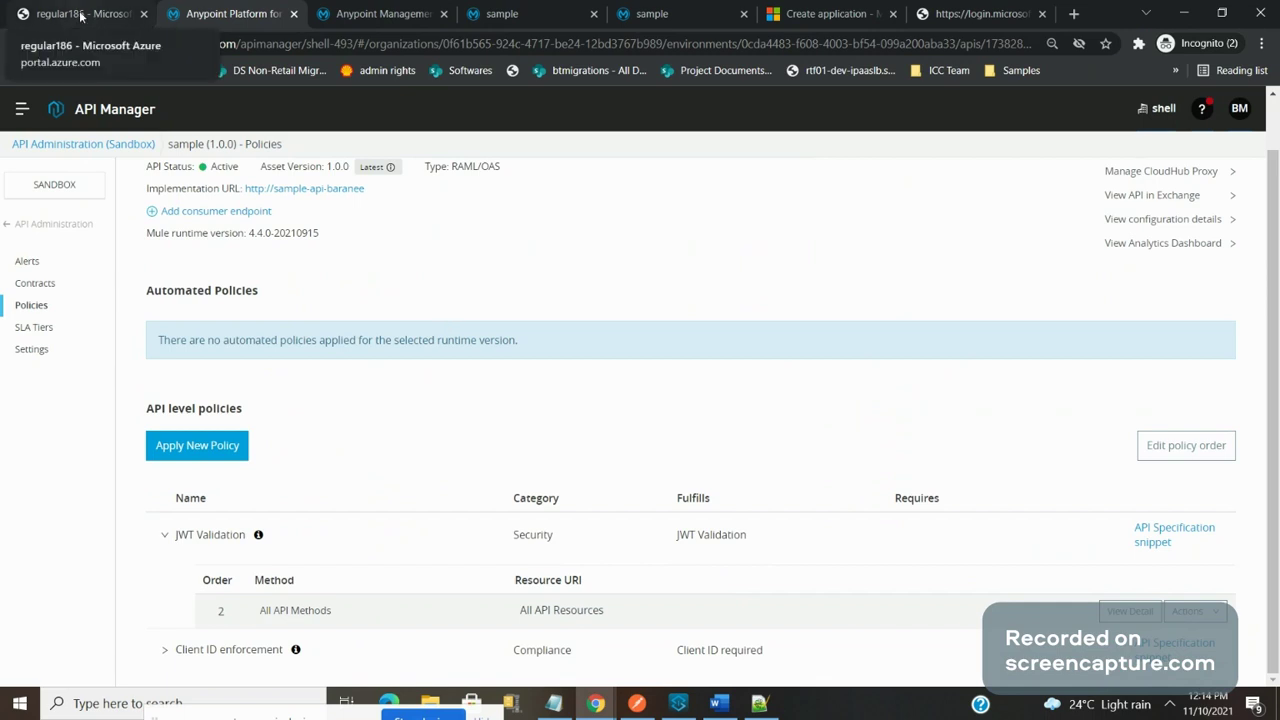
Step: Reopen the JWT Validation policy, check Skip Client Id Validation and the remaining options, and cancel back to the policies
click(1204, 612)
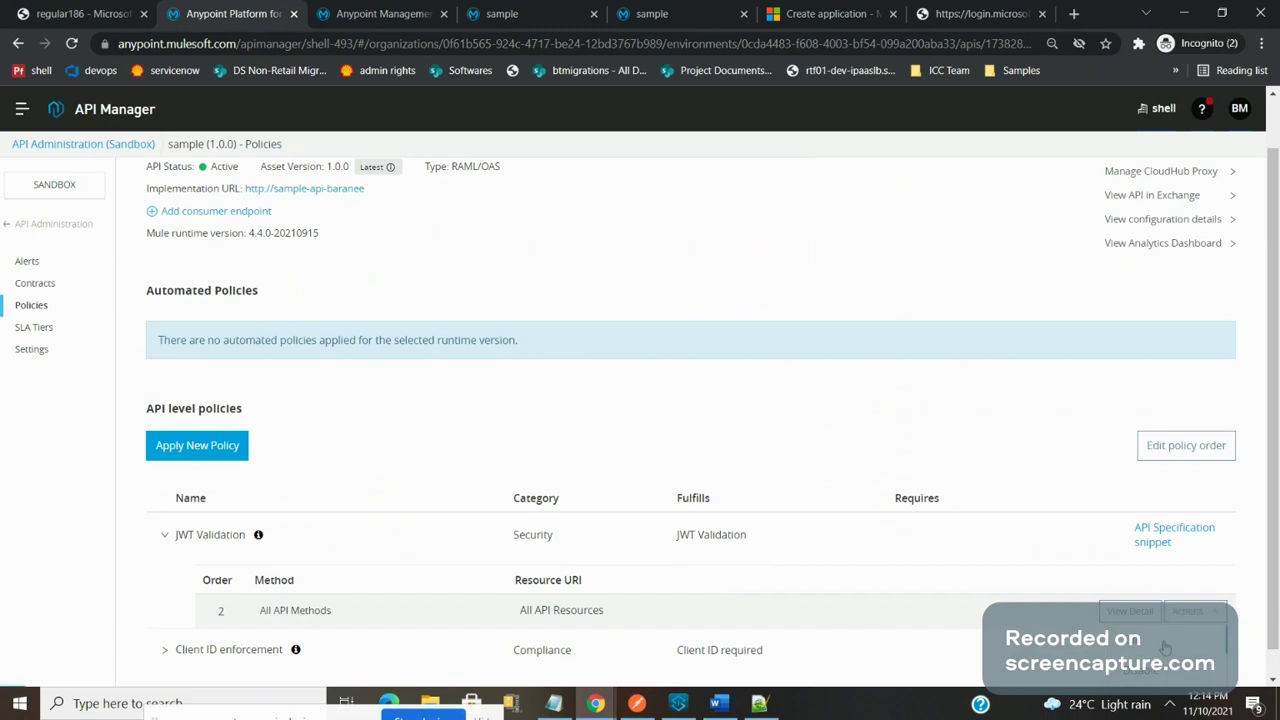
click(1165, 648)
click(1275, 430)
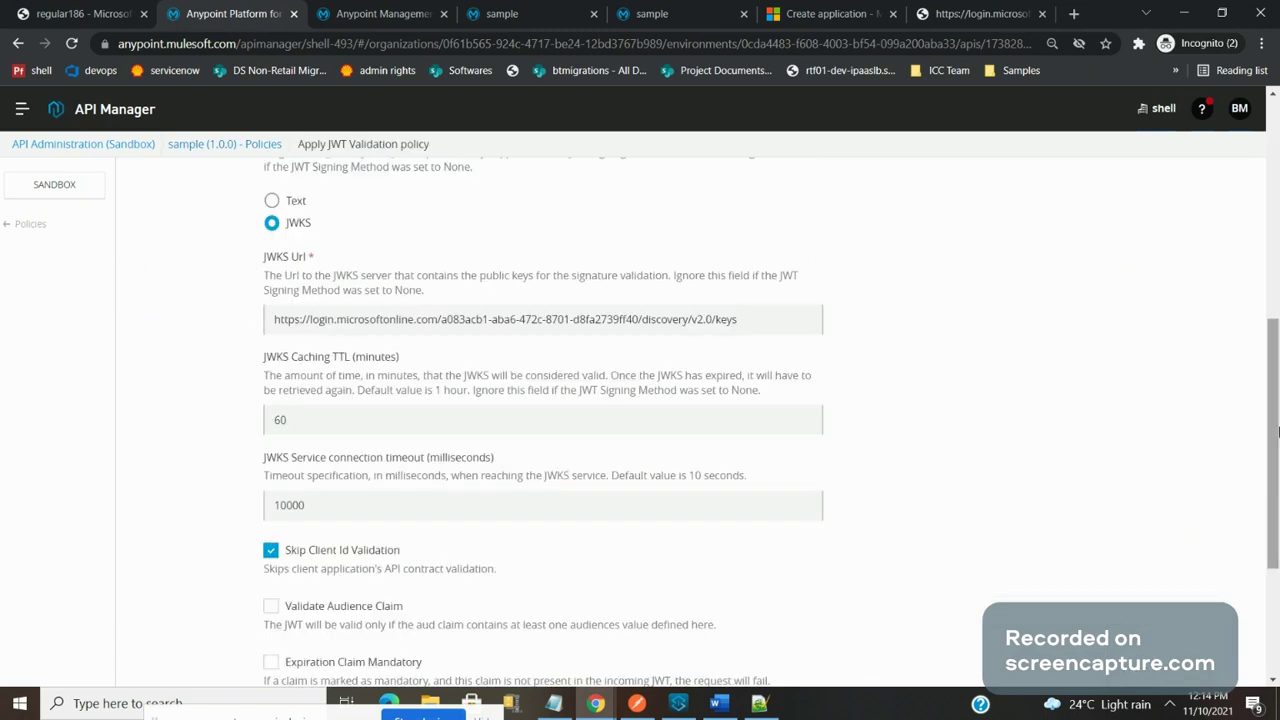
scroll(328, 434, down, 1)
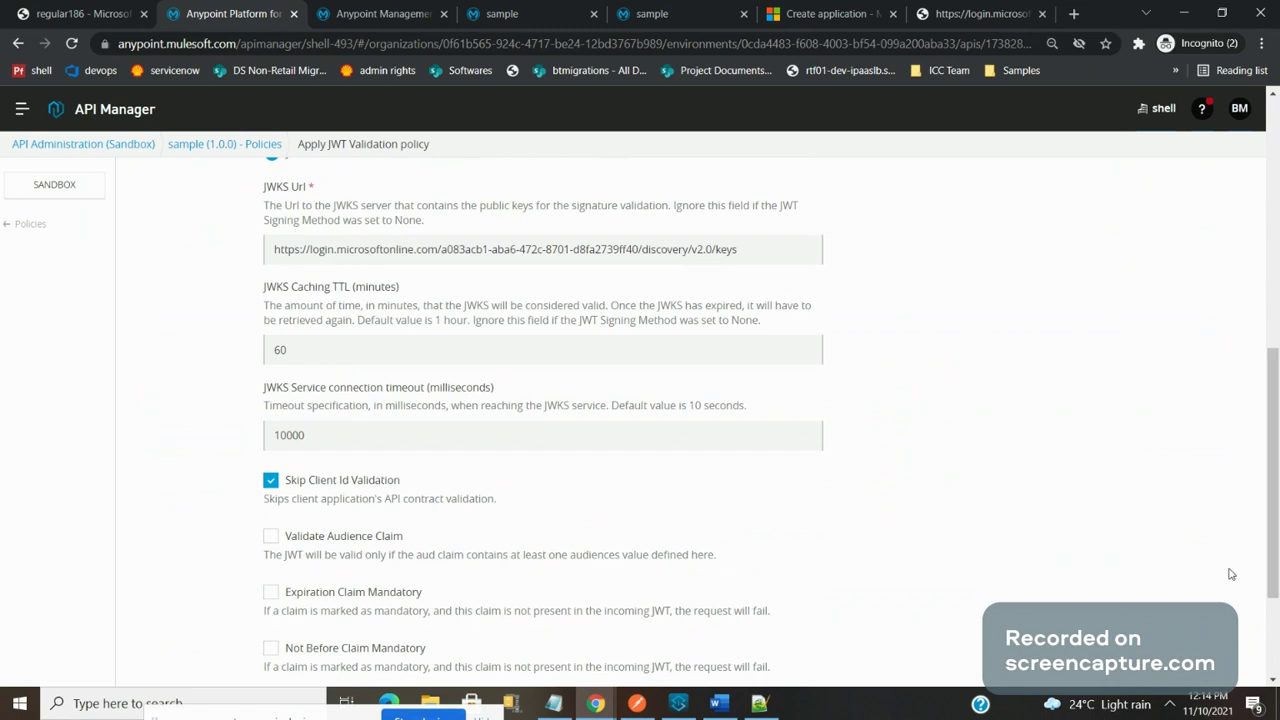
scroll(1250, 590, down, 2)
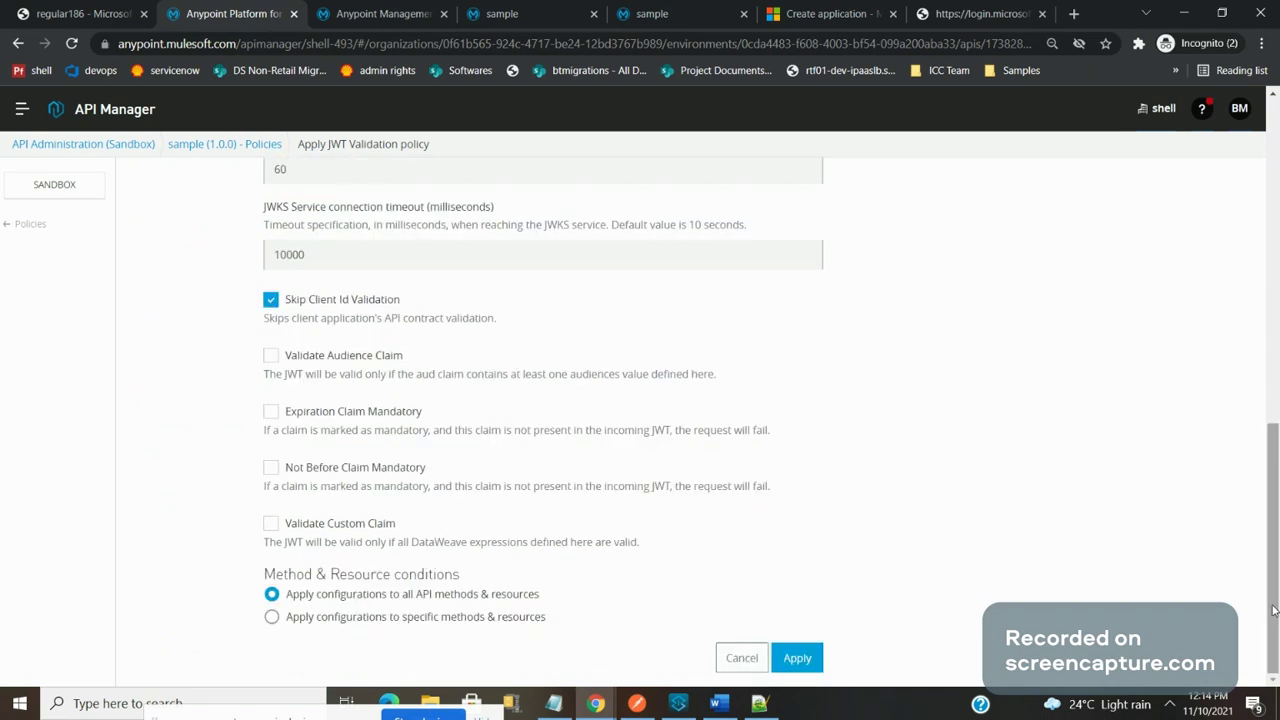
click(741, 658)
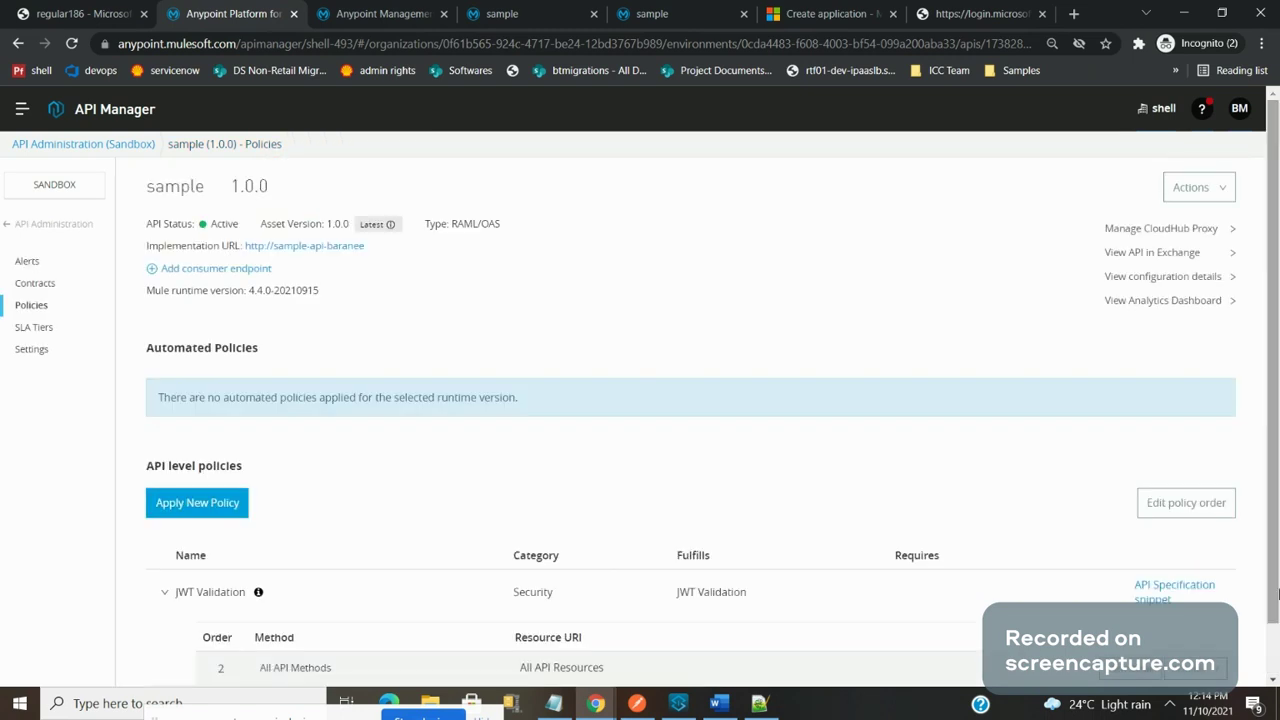
drag(1277, 594, 1277, 650)
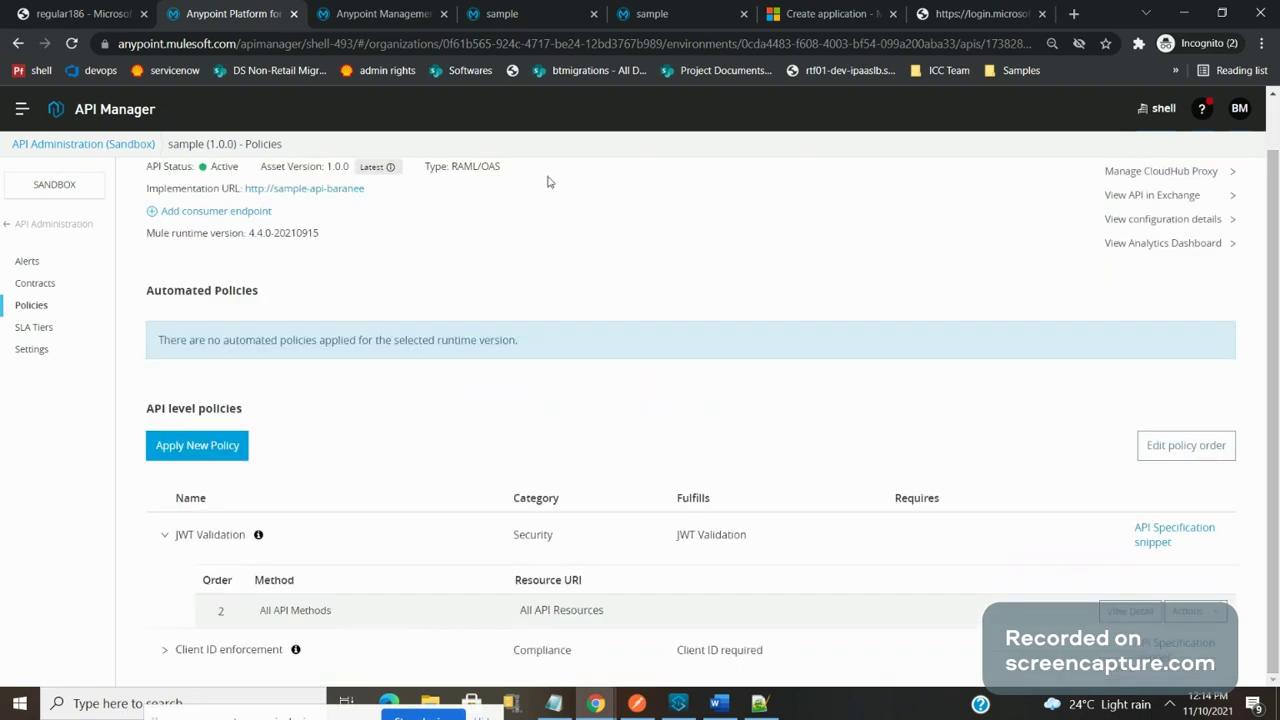
Step: Revisit the issued credentials in Exchange, and switch to Postman to review the actual-api authorization and the apiToken request body
click(528, 19)
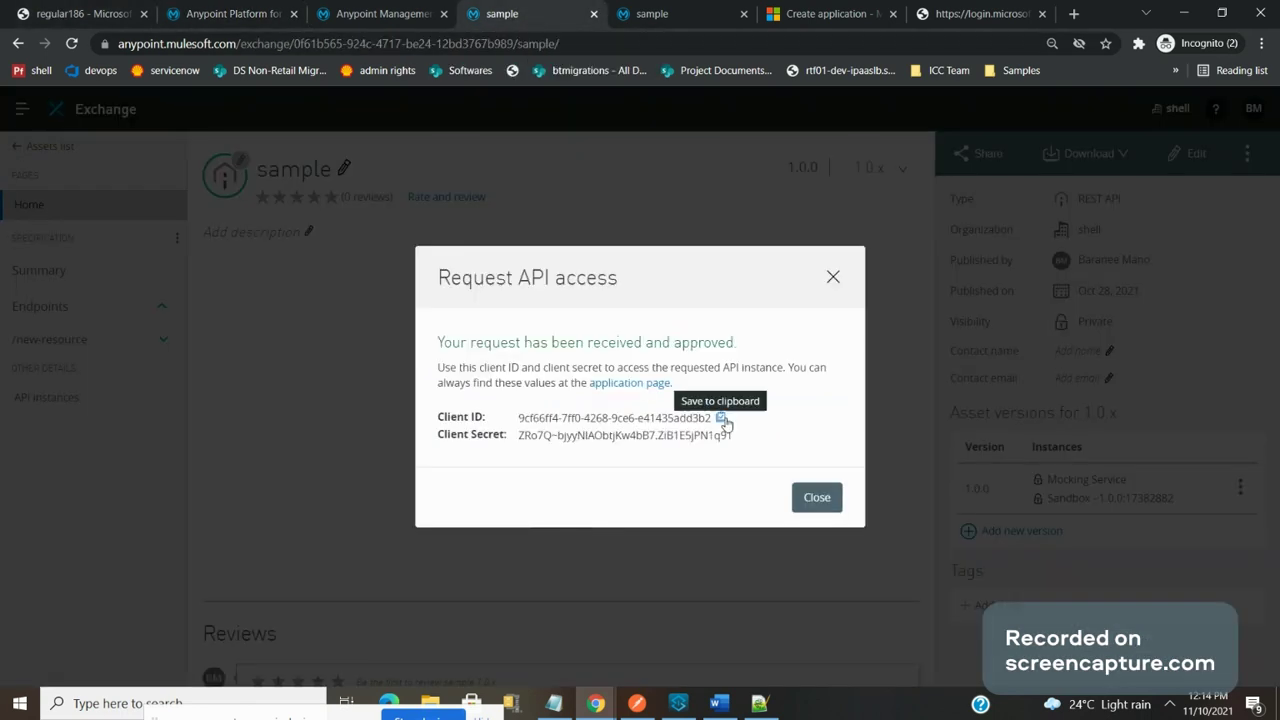
click(636, 703)
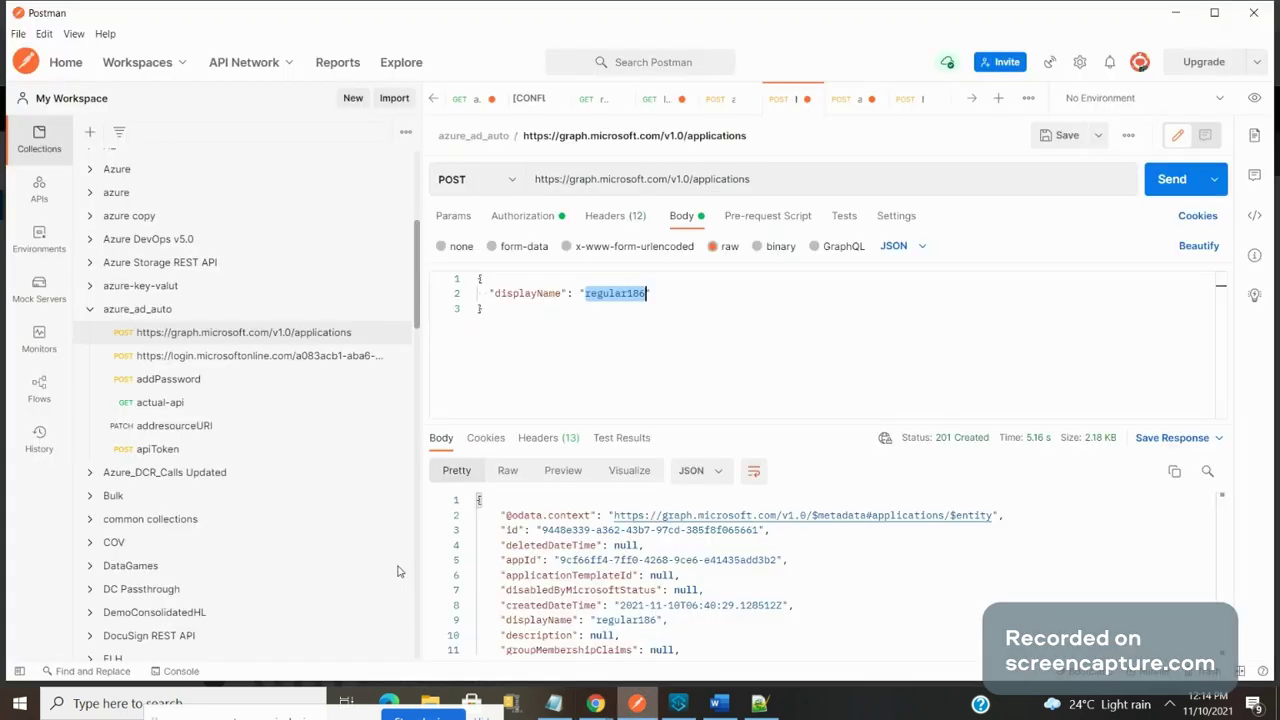
click(219, 405)
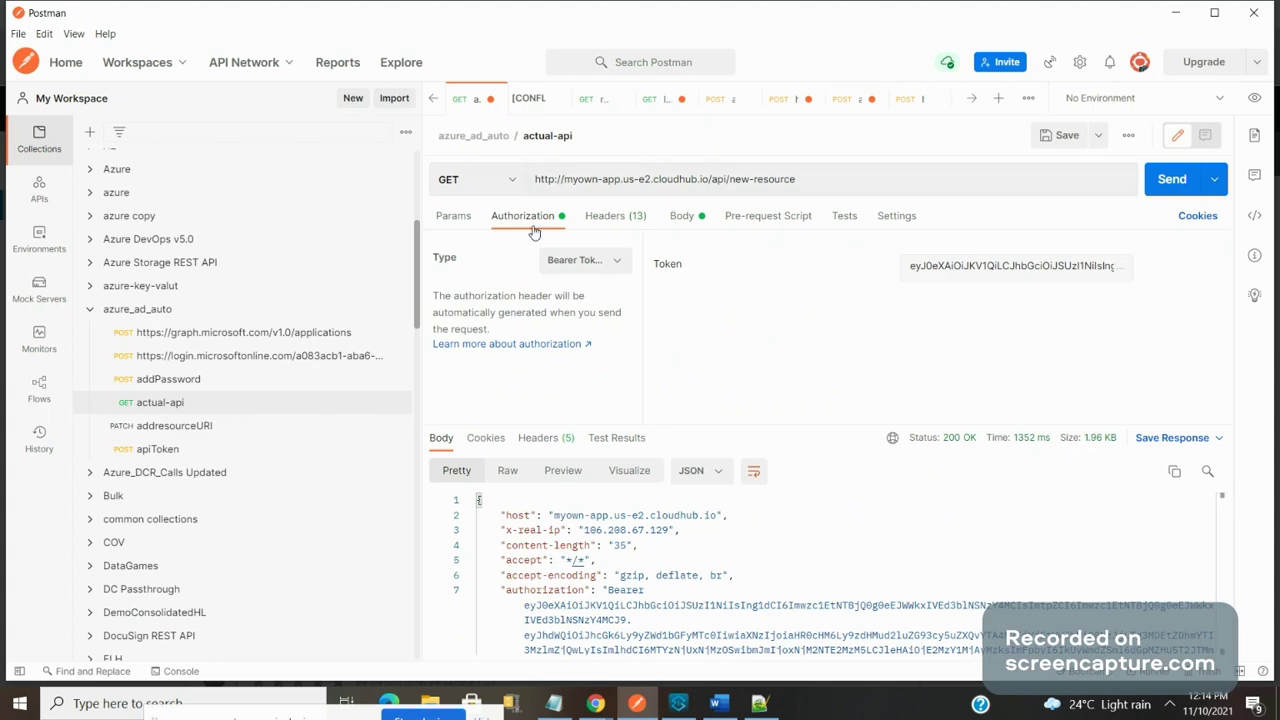
click(255, 458)
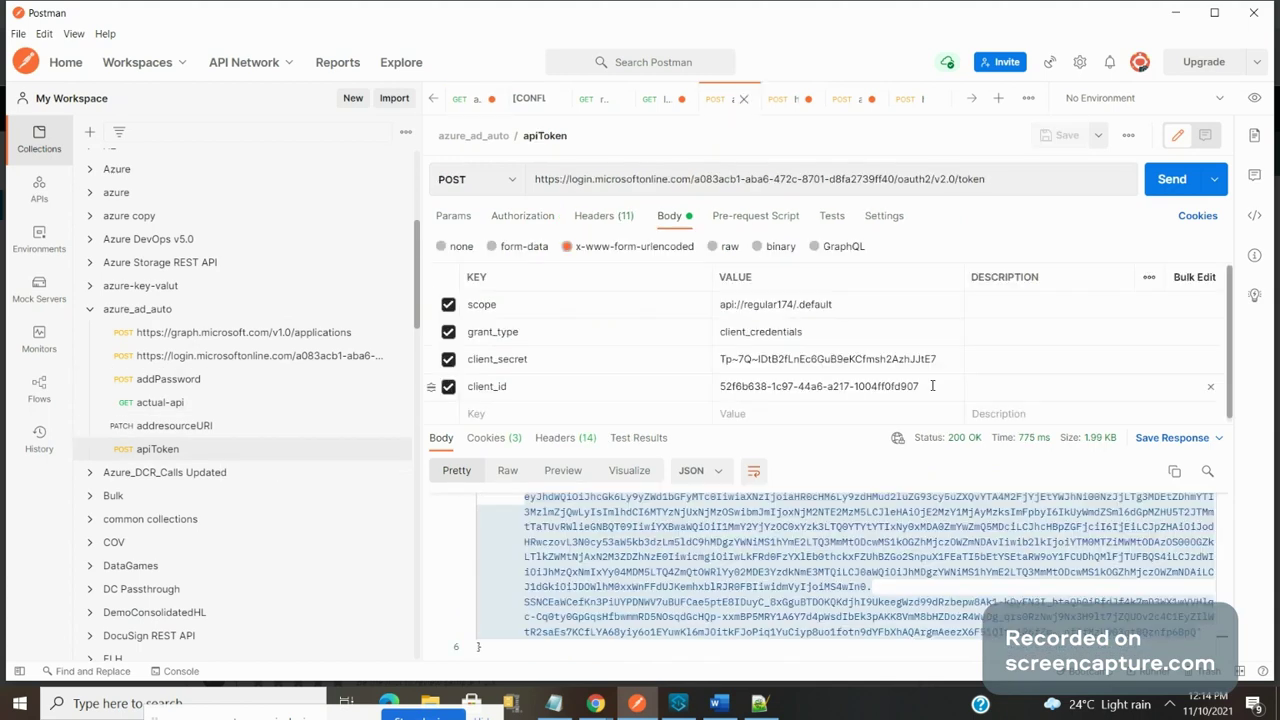
Step: Switch to the Azure portal and open the overview of the regular186 app registration
click(870, 309)
key(alt+Tab)
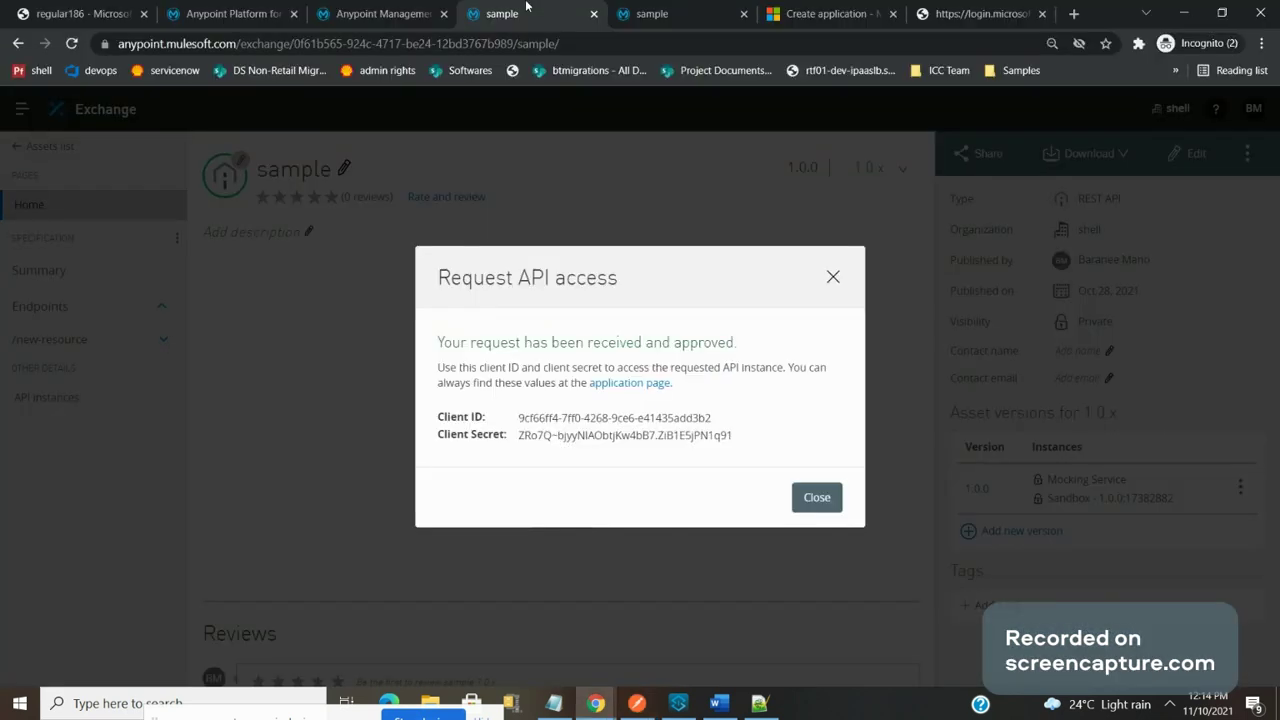
click(413, 10)
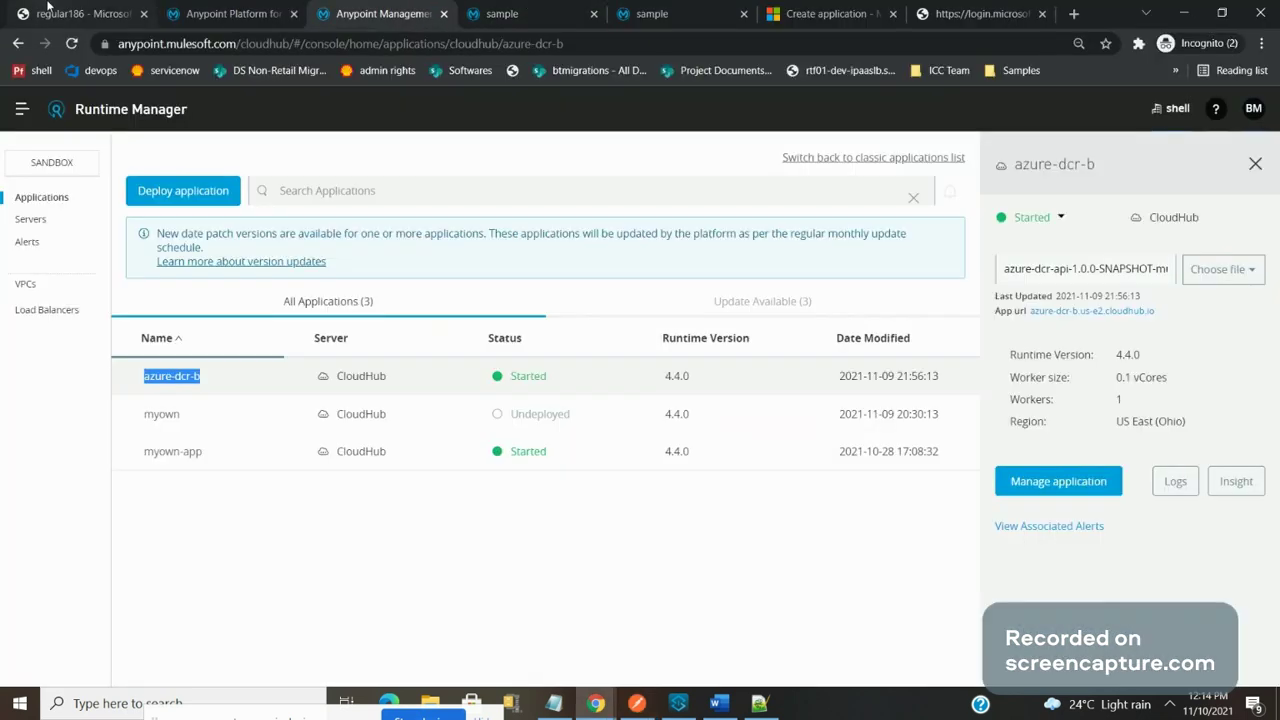
click(47, 6)
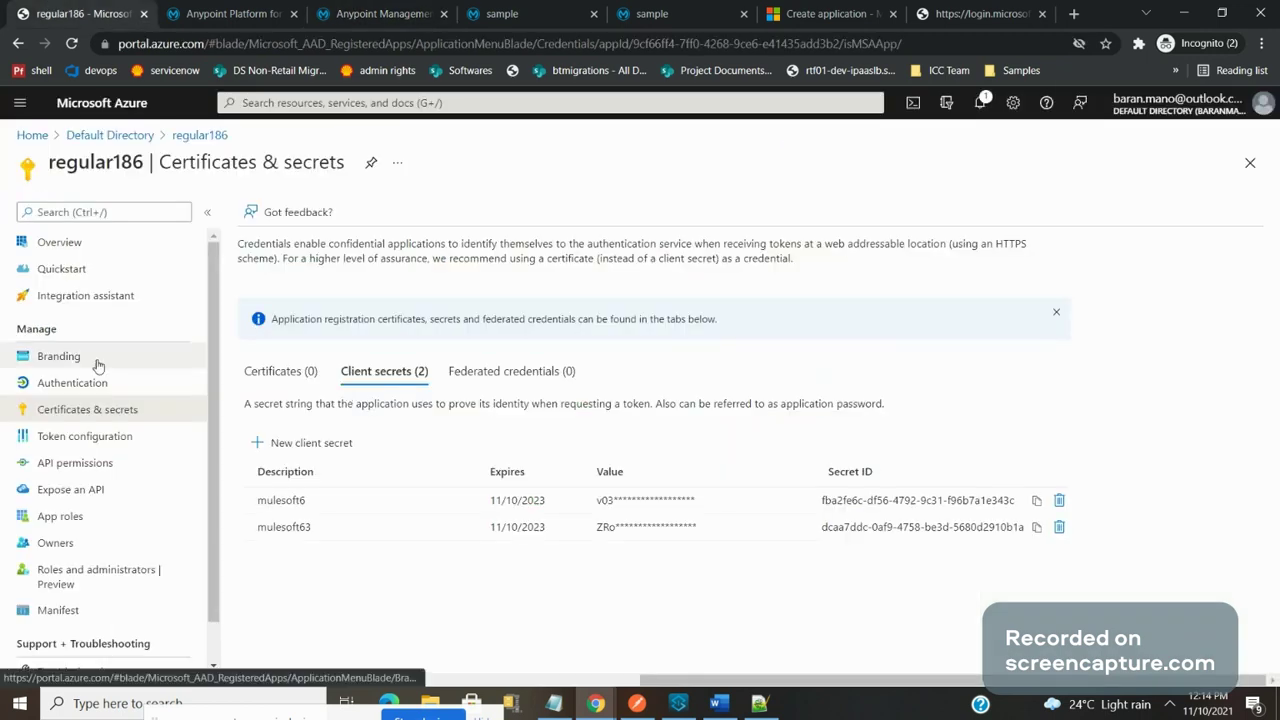
click(70, 243)
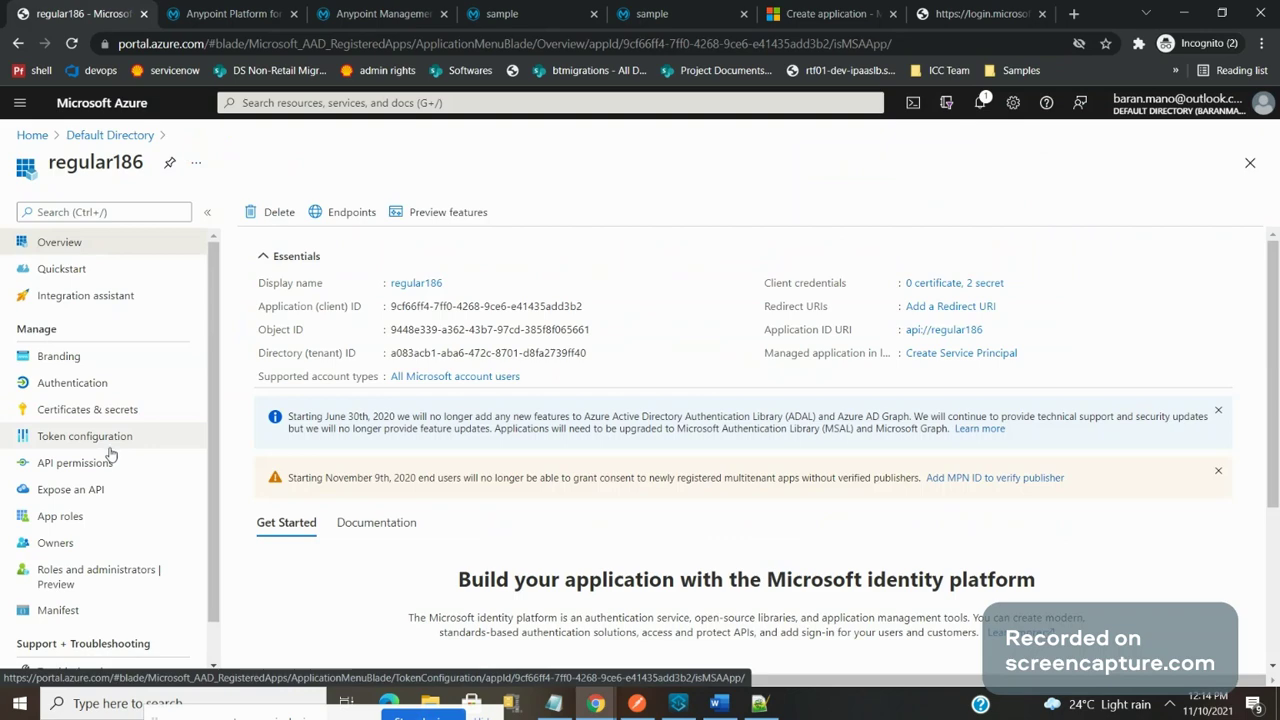
Step: Review regular186's API permissions, dismiss the publisher verification notice, and select its Application ID URI under Expose an API
click(100, 487)
click(112, 466)
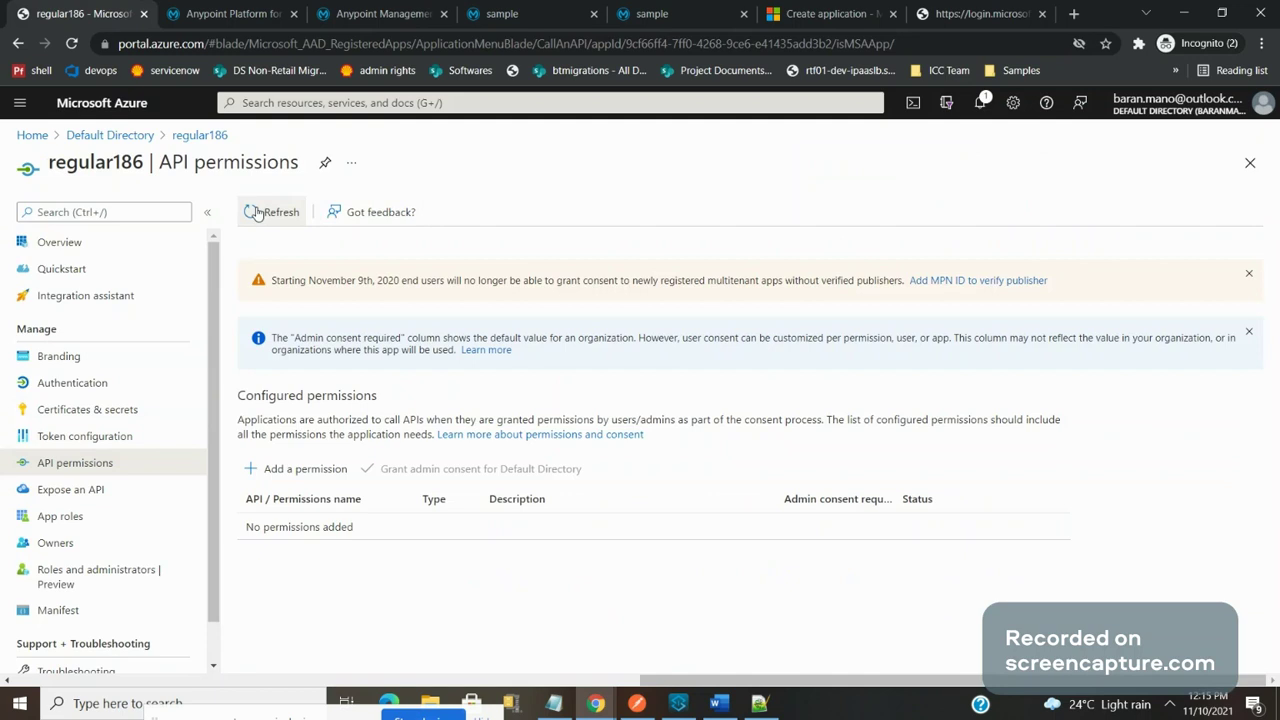
click(1249, 279)
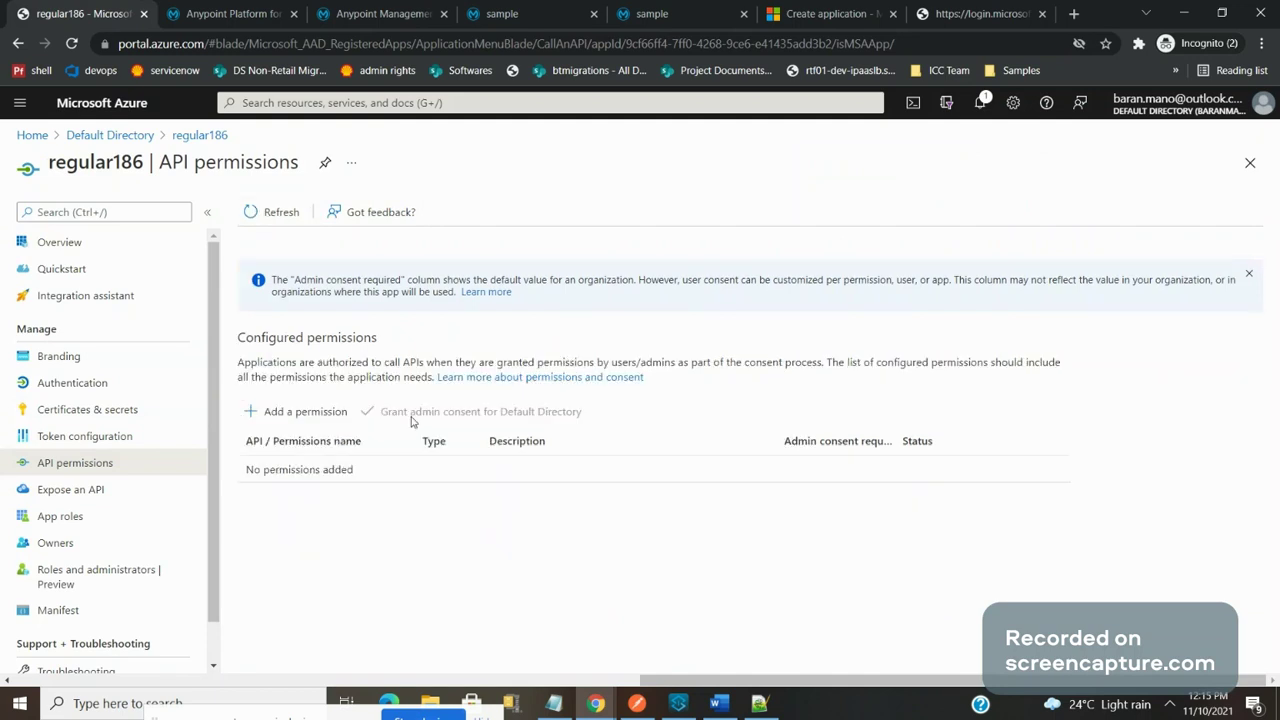
click(70, 486)
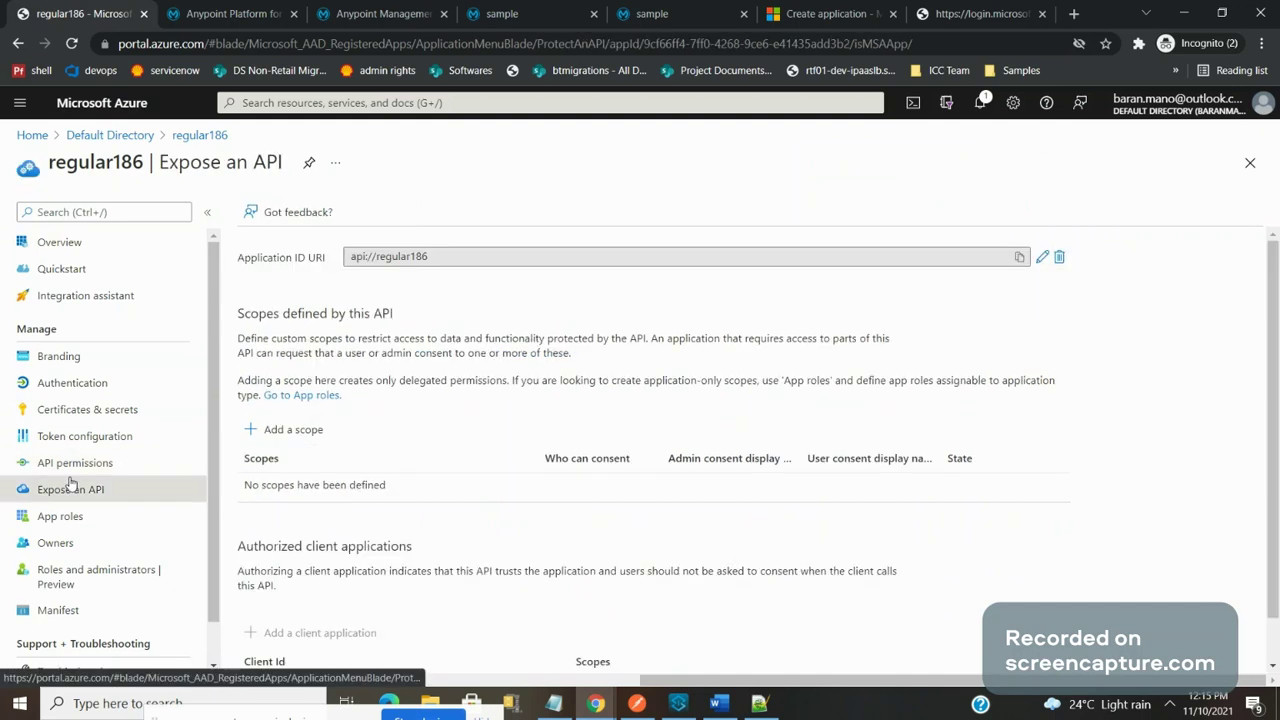
click(479, 257)
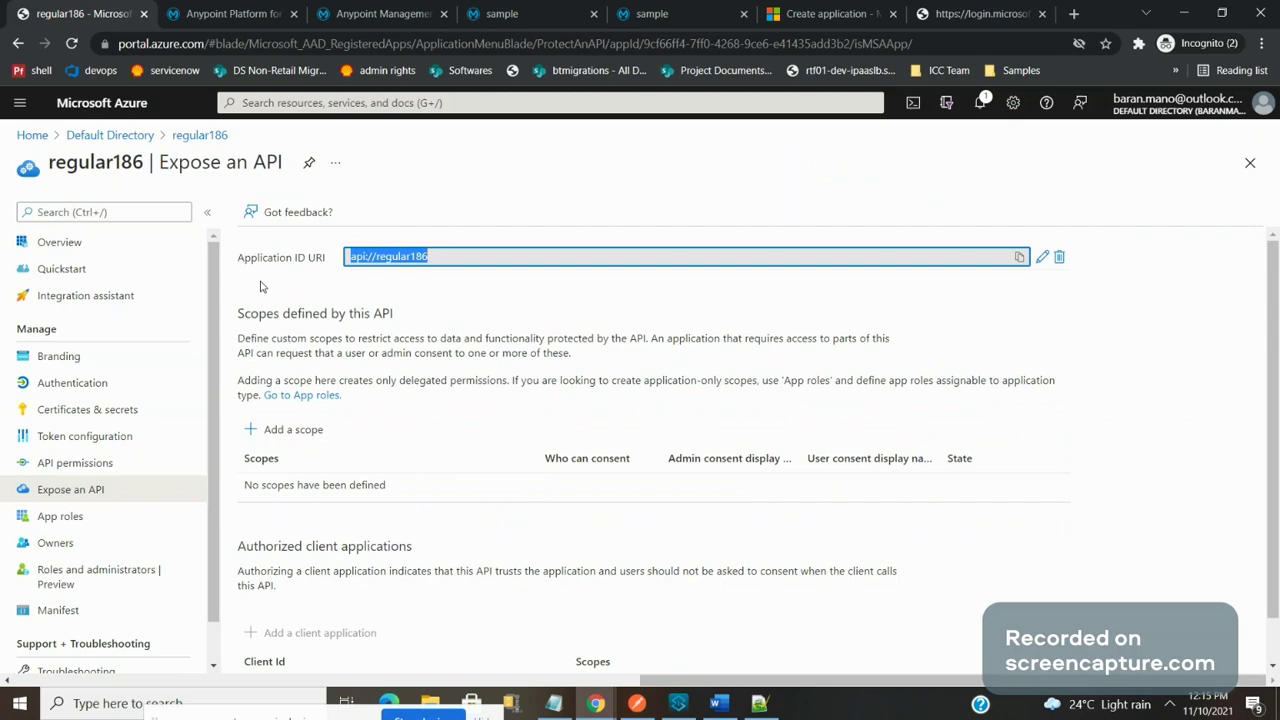
Step: Switch to Postman and set the scope value in the apiToken request body to api://regular186/.default
key(alt+Tab)
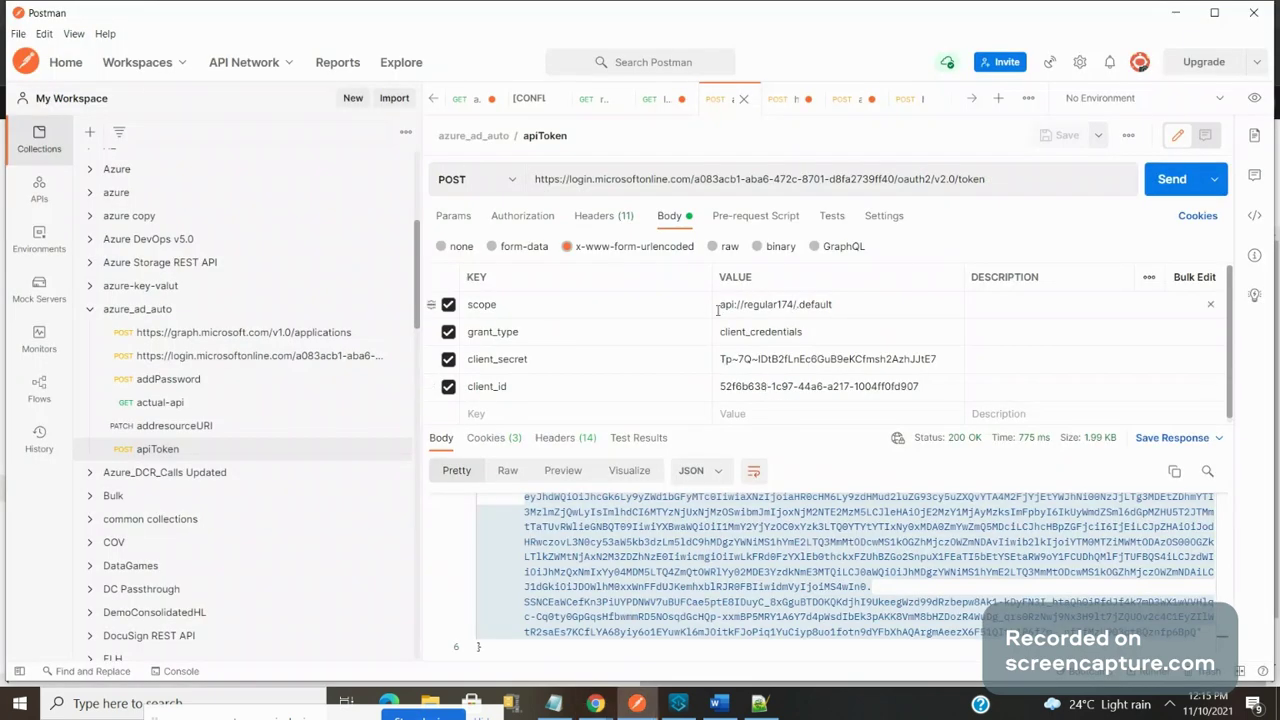
drag(744, 304, 793, 304)
key(BackSpace)
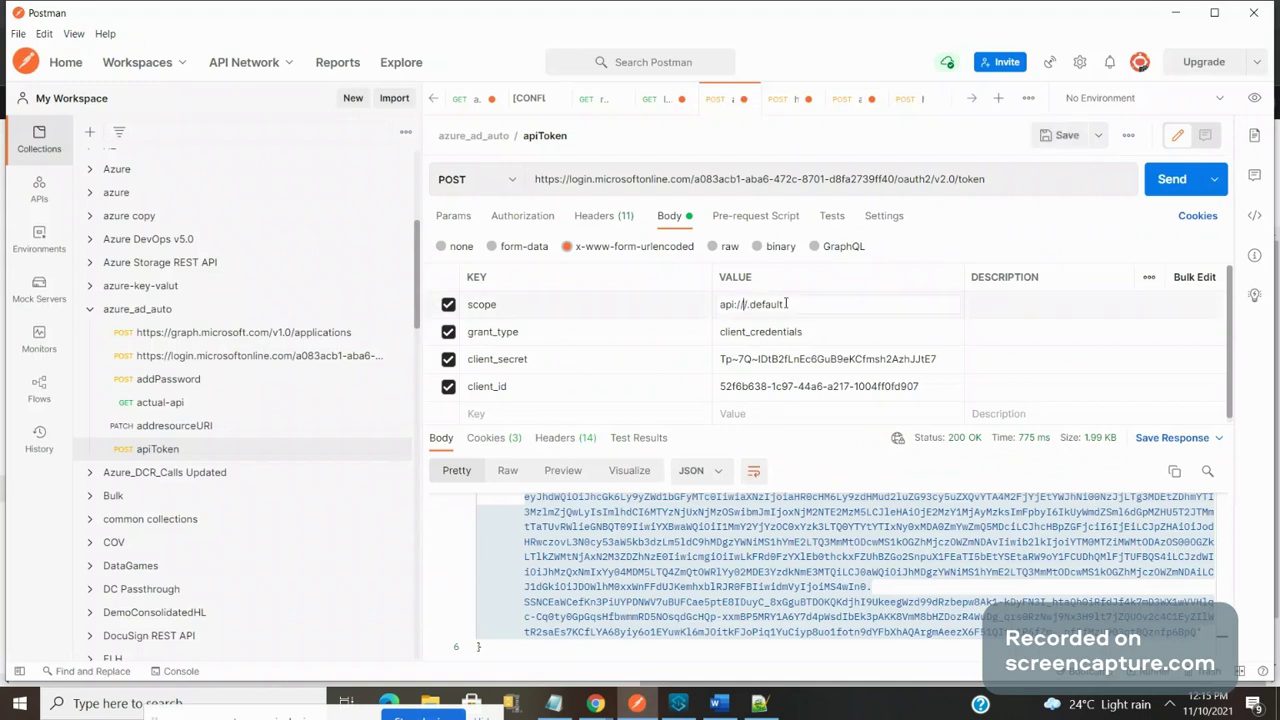
key(BackSpace)
key(BackSpace)
key(BackSpace)
text(/)
text(:)
text(/)
text(api://regallar186)
key(ctrl+Left)
key(ctrl+Left)
key(BackSpace)
key(BackSpace)
key(BackSpace)
key(BackSpace)
key(BackSpace)
key(BackSpace)
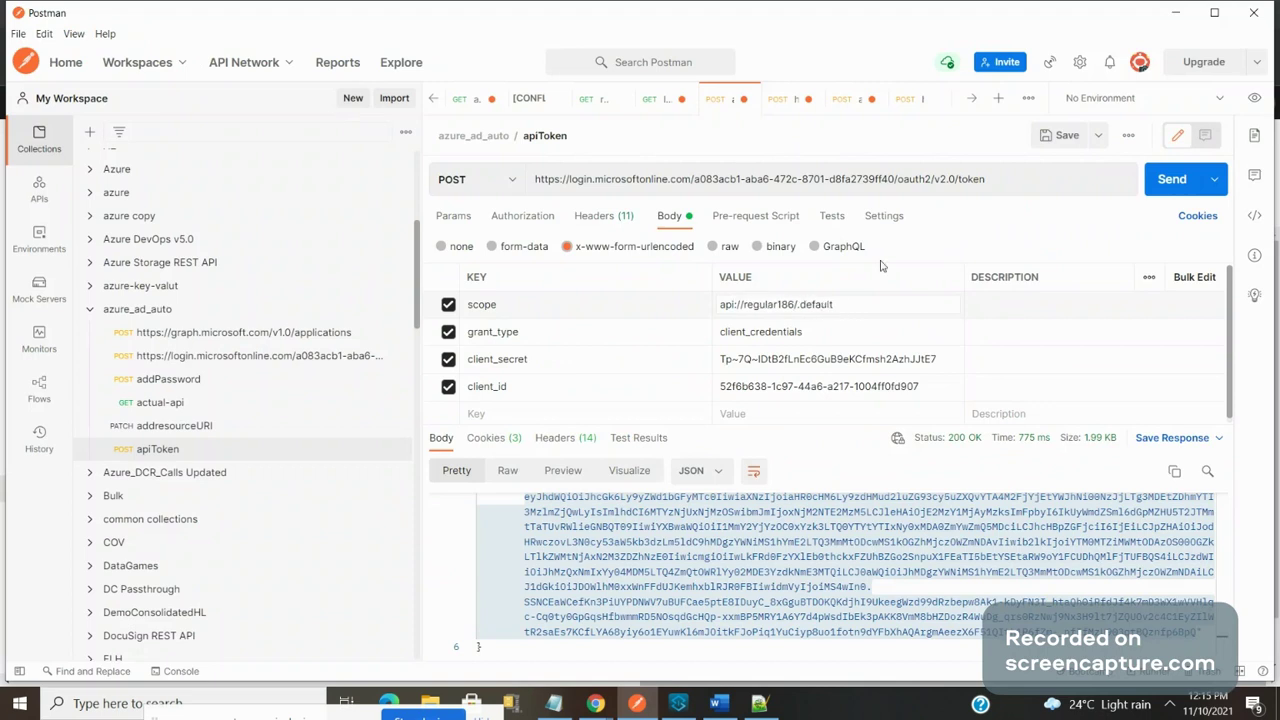
Step: Send the apiToken request and copy the complete access_token value from the JSON response
click(1179, 183)
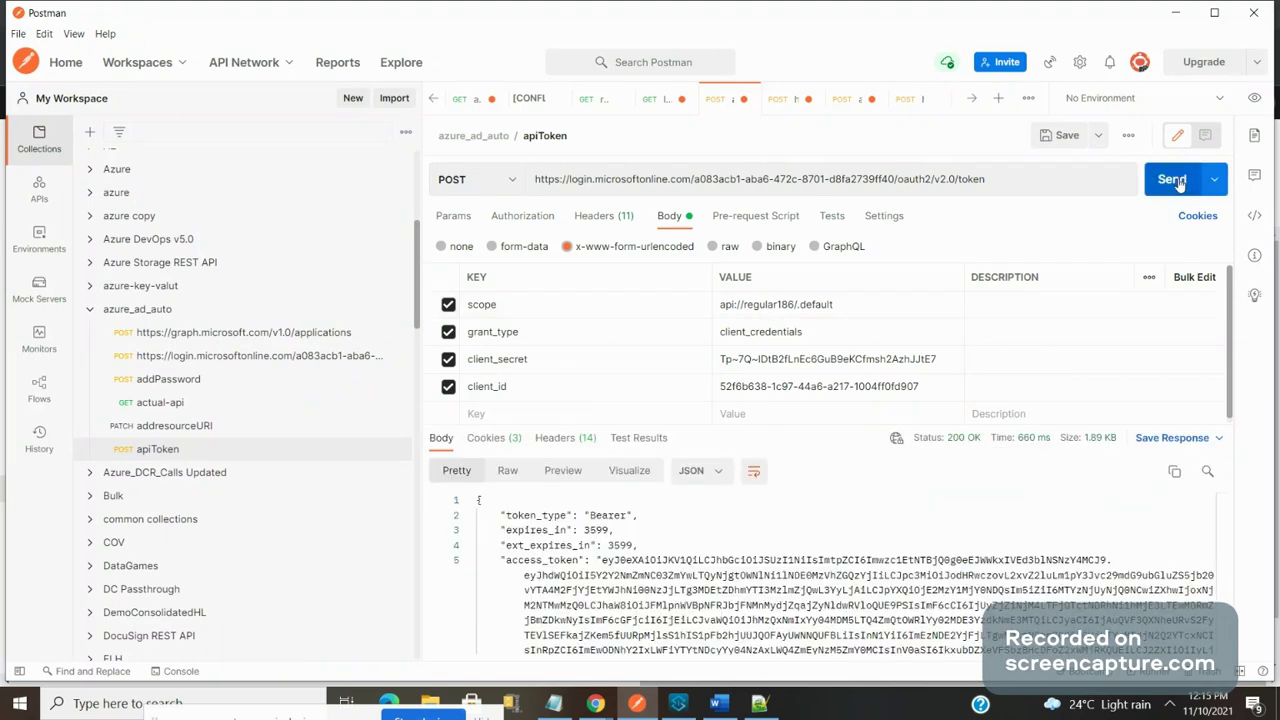
click(602, 561)
drag(602, 561, 1200, 632)
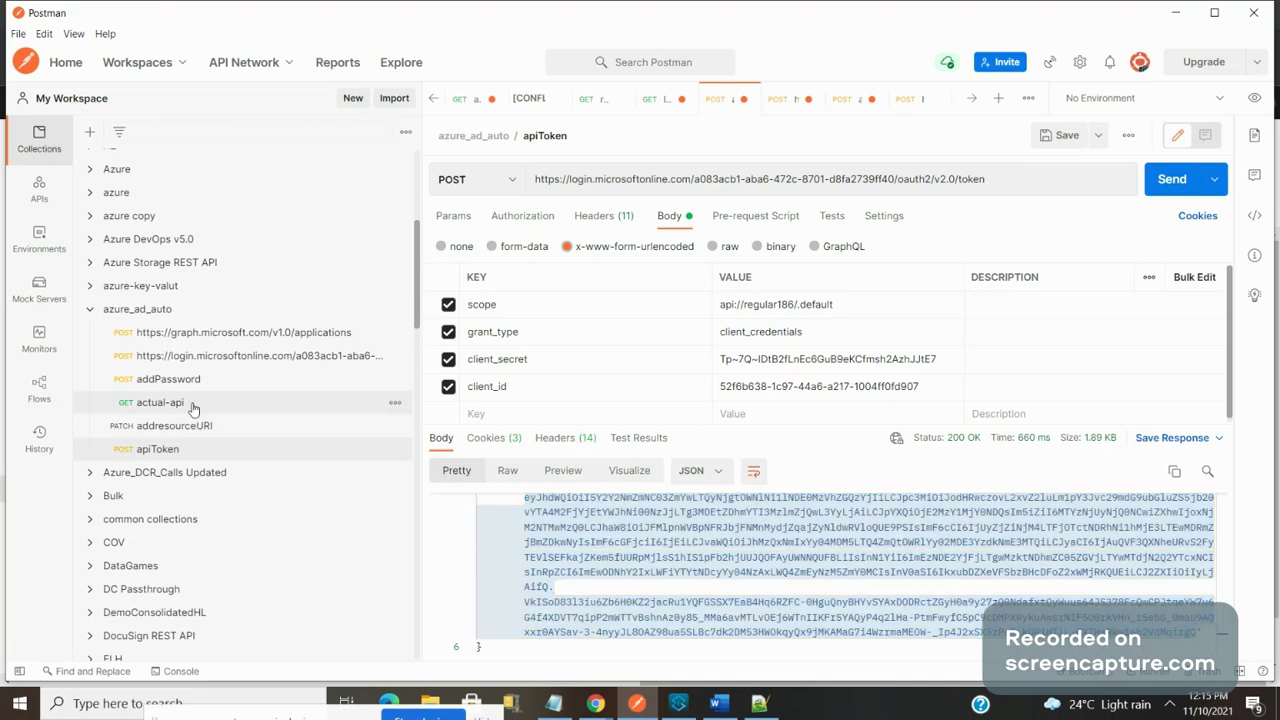
Step: Open the actual-api request and replace its bearer token in the authorization settings with the copied access token
click(160, 402)
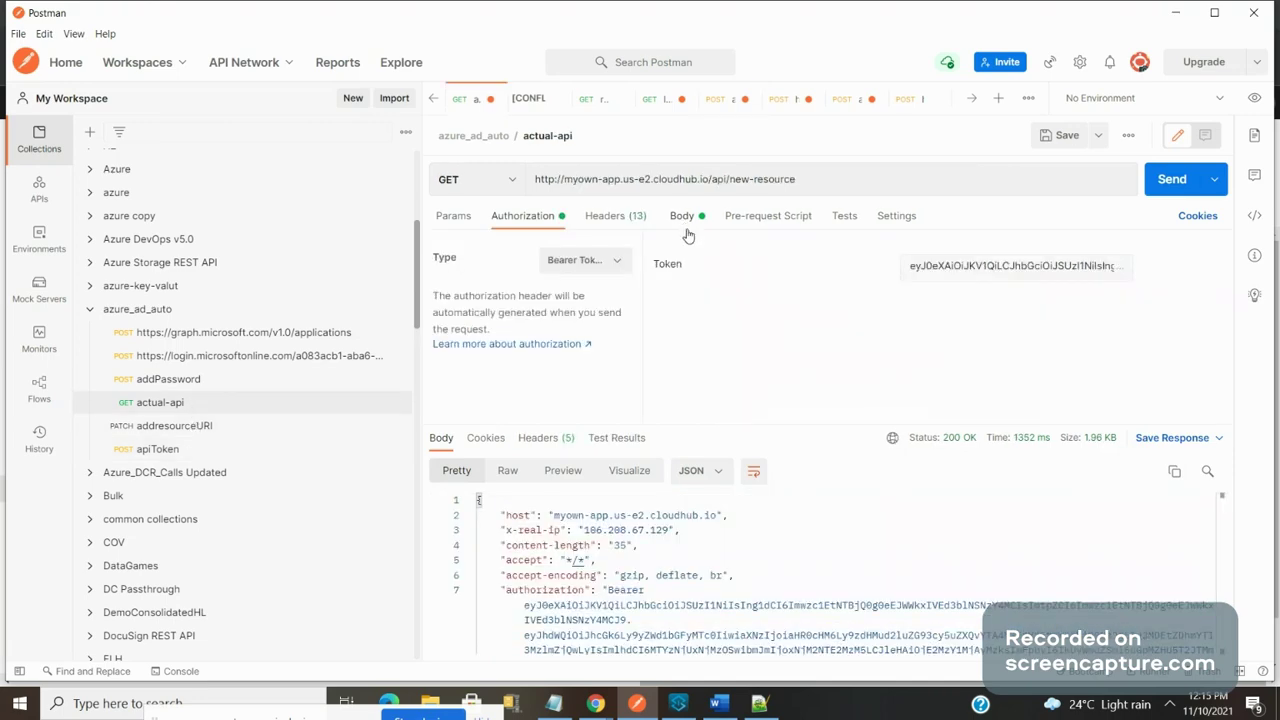
click(682, 217)
click(522, 216)
triple_click(985, 268)
key(ctrl+v)
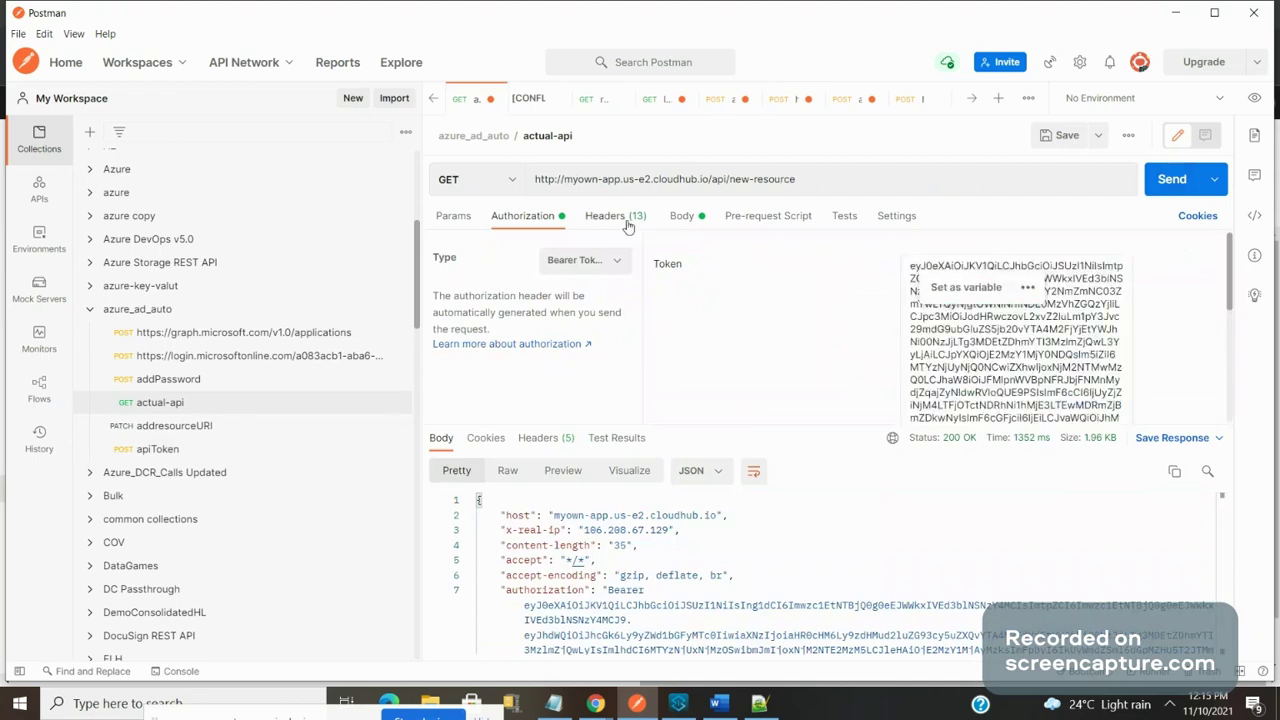
Step: Set the scope header of the actual-api request to api://regular186/.default
click(682, 216)
key(alt)
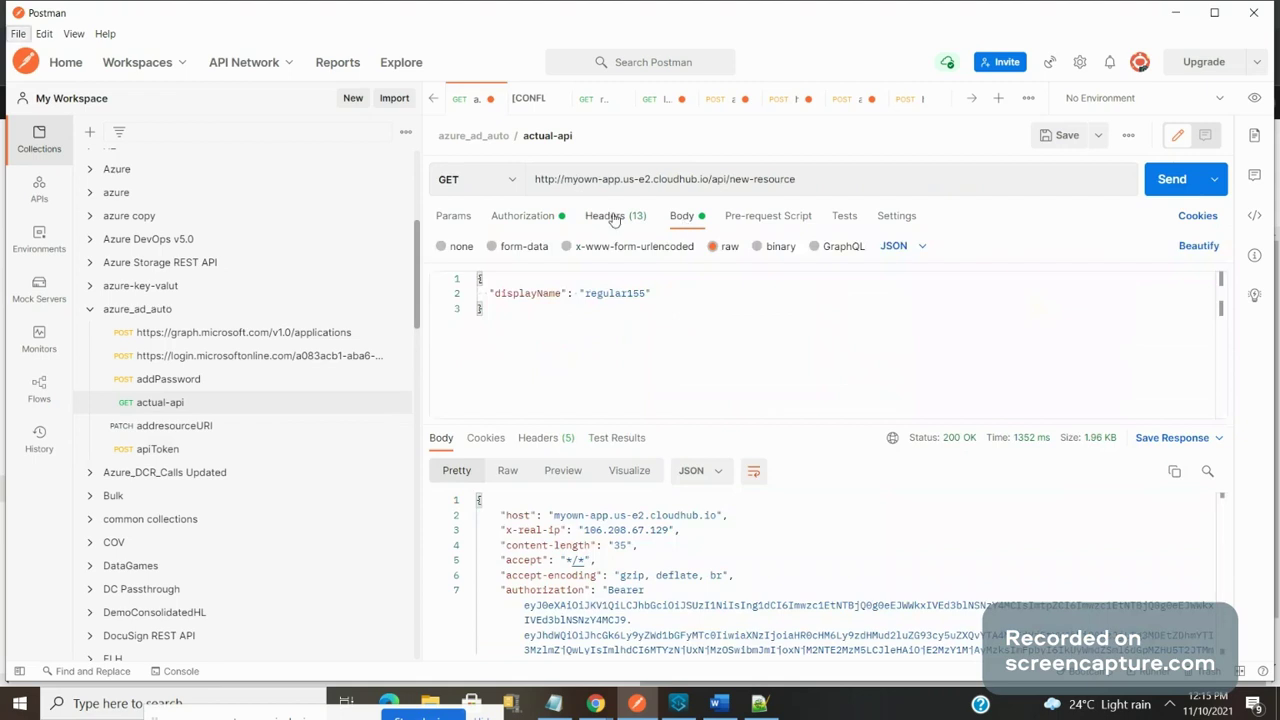
click(614, 218)
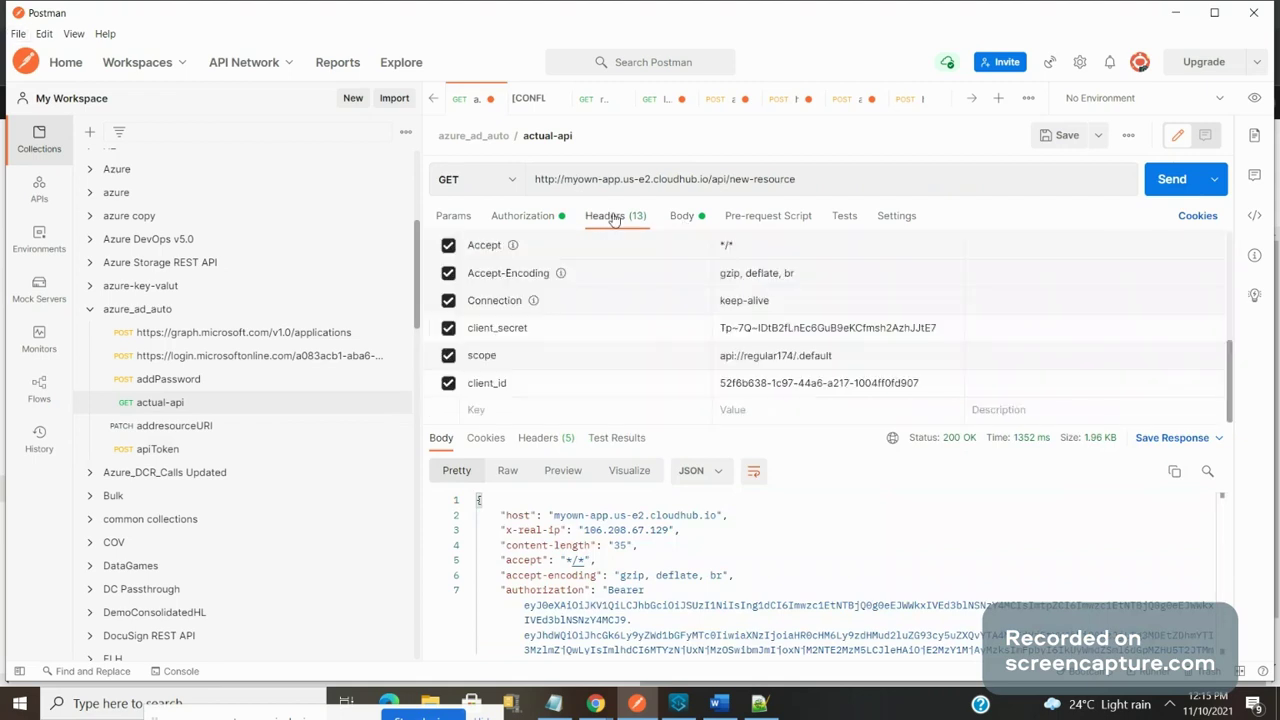
click(861, 335)
click(793, 356)
key(BackSpace)
key(BackSpace)
key(BackSpace)
text(186)
Step: Move the Azure regular186 page into its own browser window and bring up the issued credentials on Exchange's sample page
key(alt+Tab)
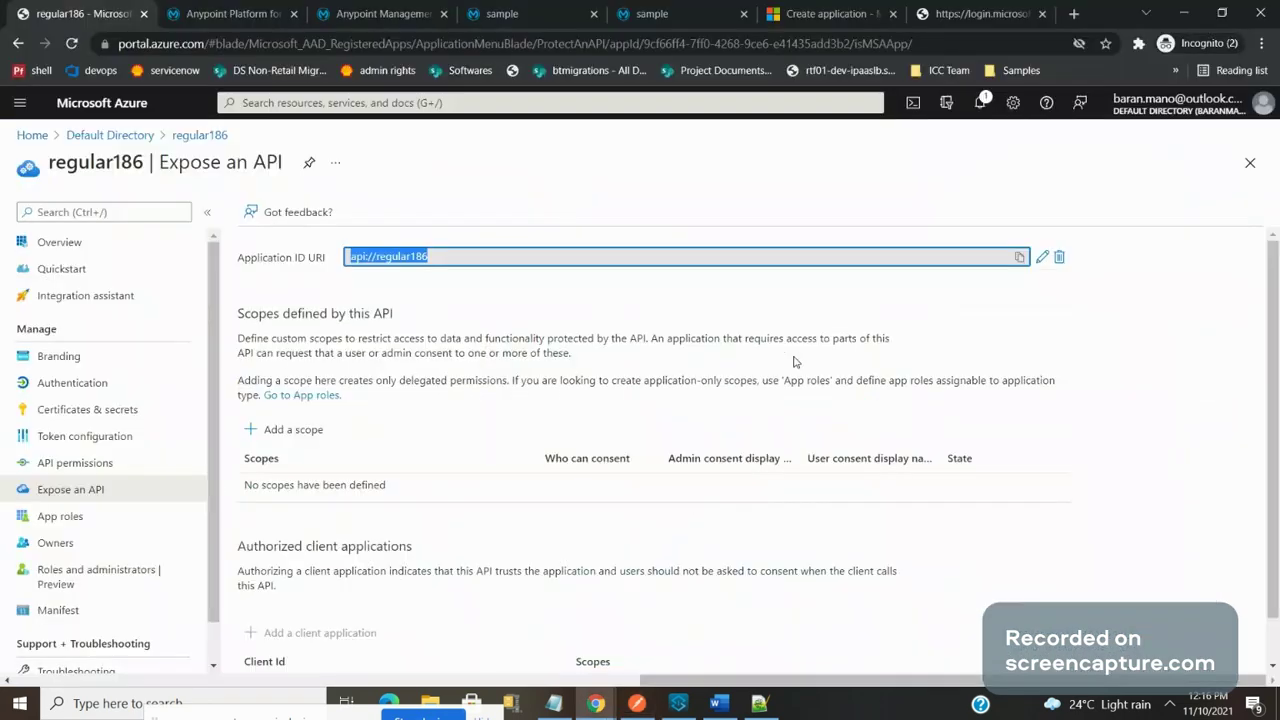
key(alt+Tab)
key(alt+Tab)
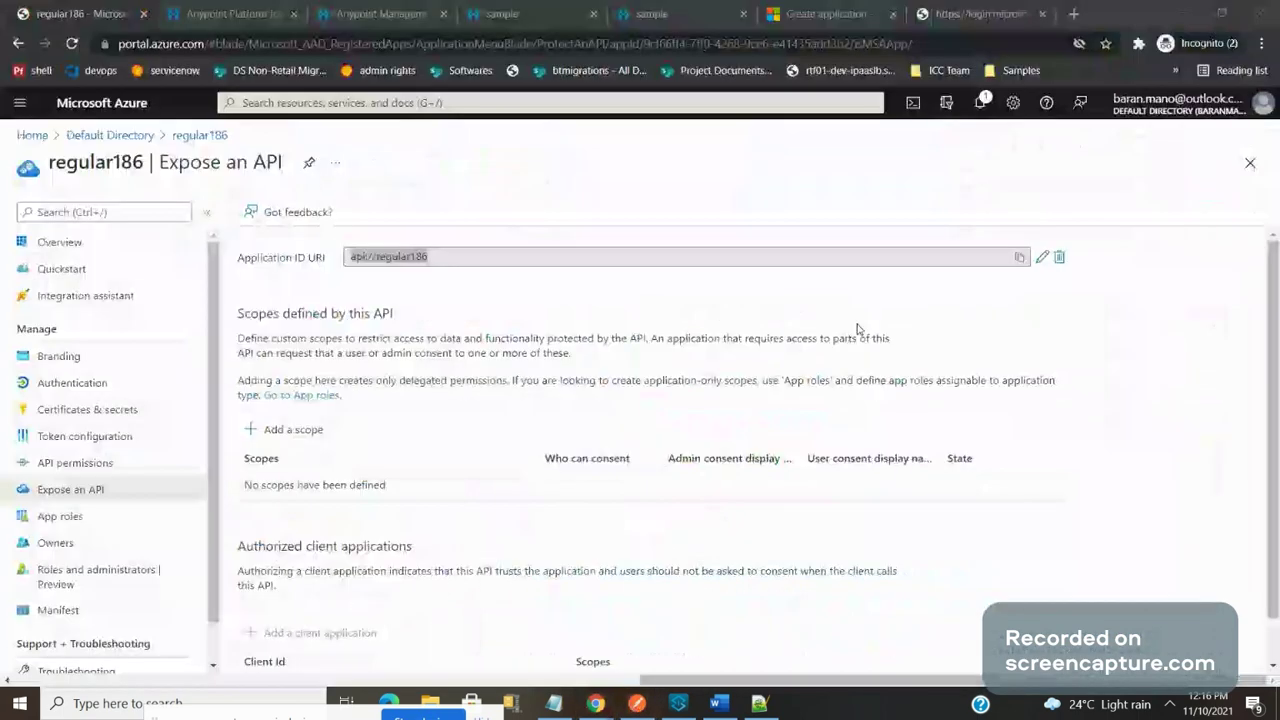
click(373, 12)
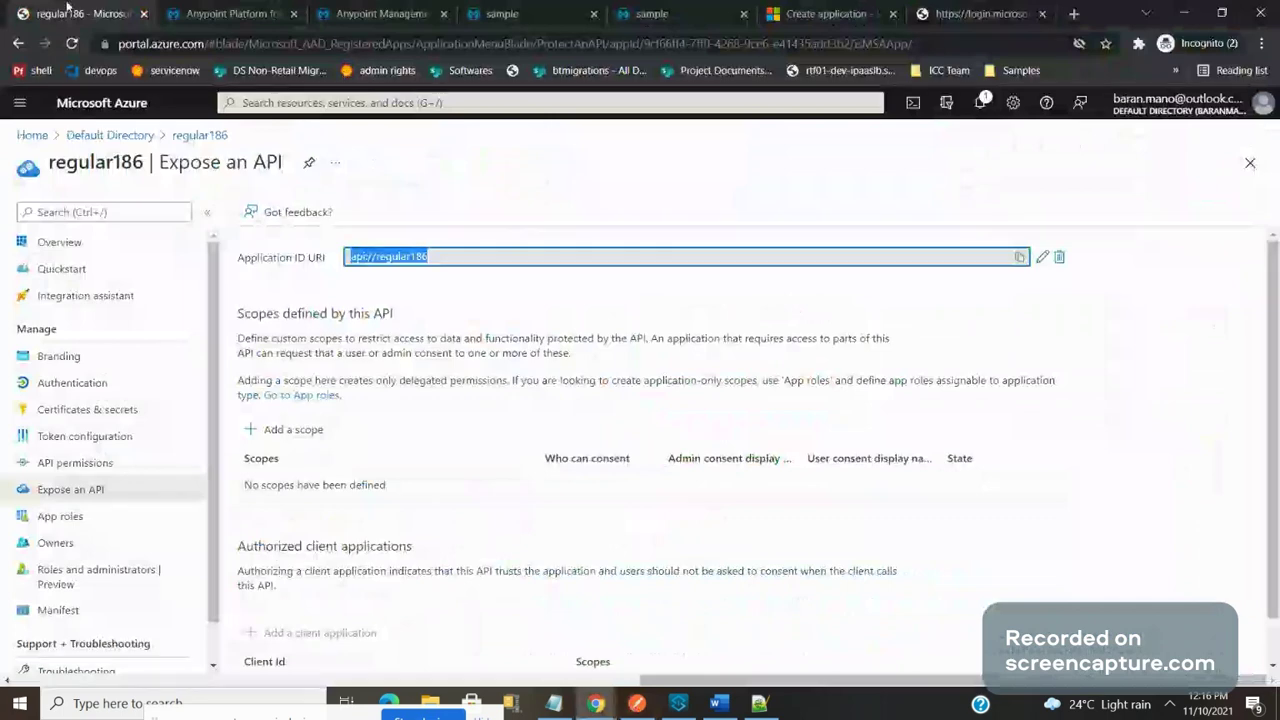
click(144, 13)
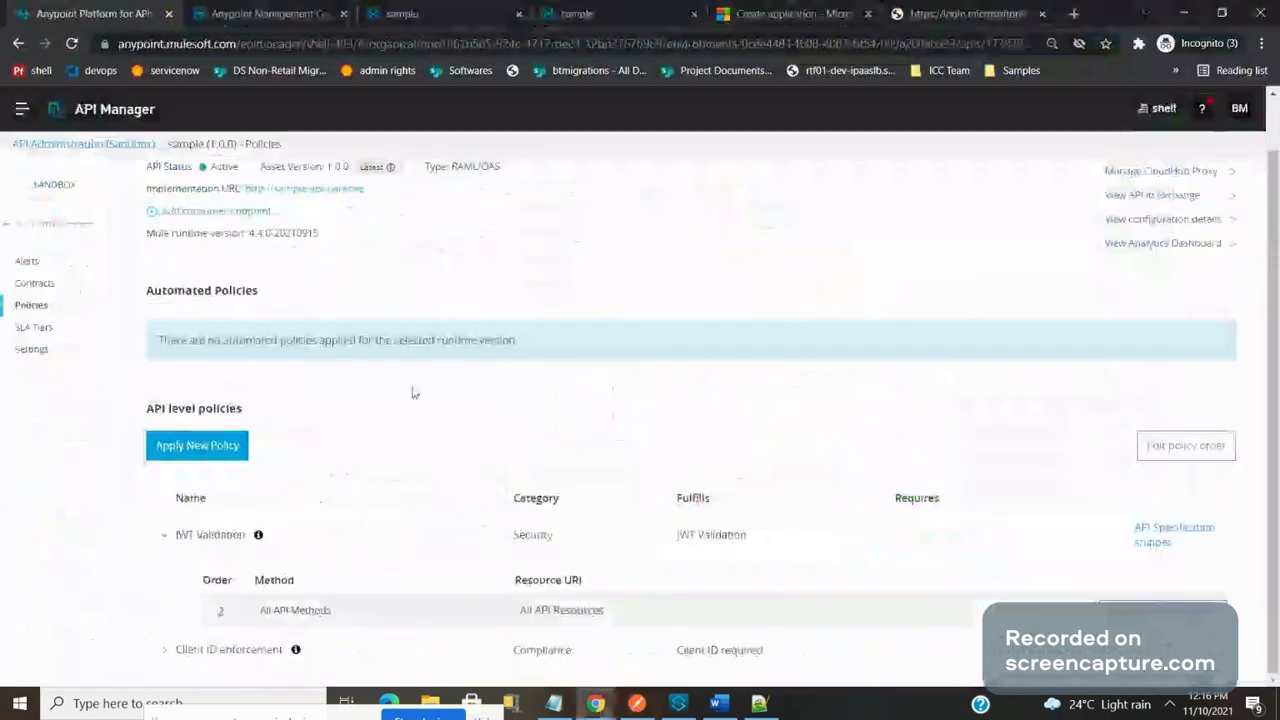
click(418, 12)
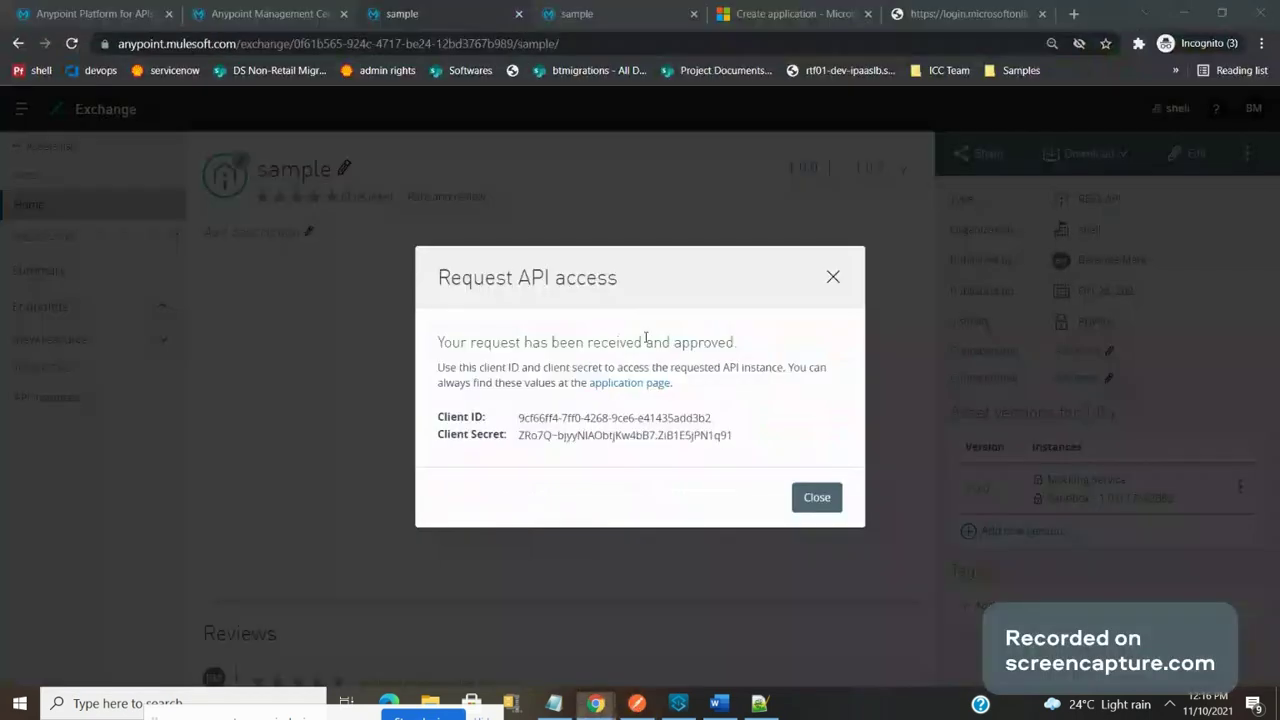
key(alt+Tab)
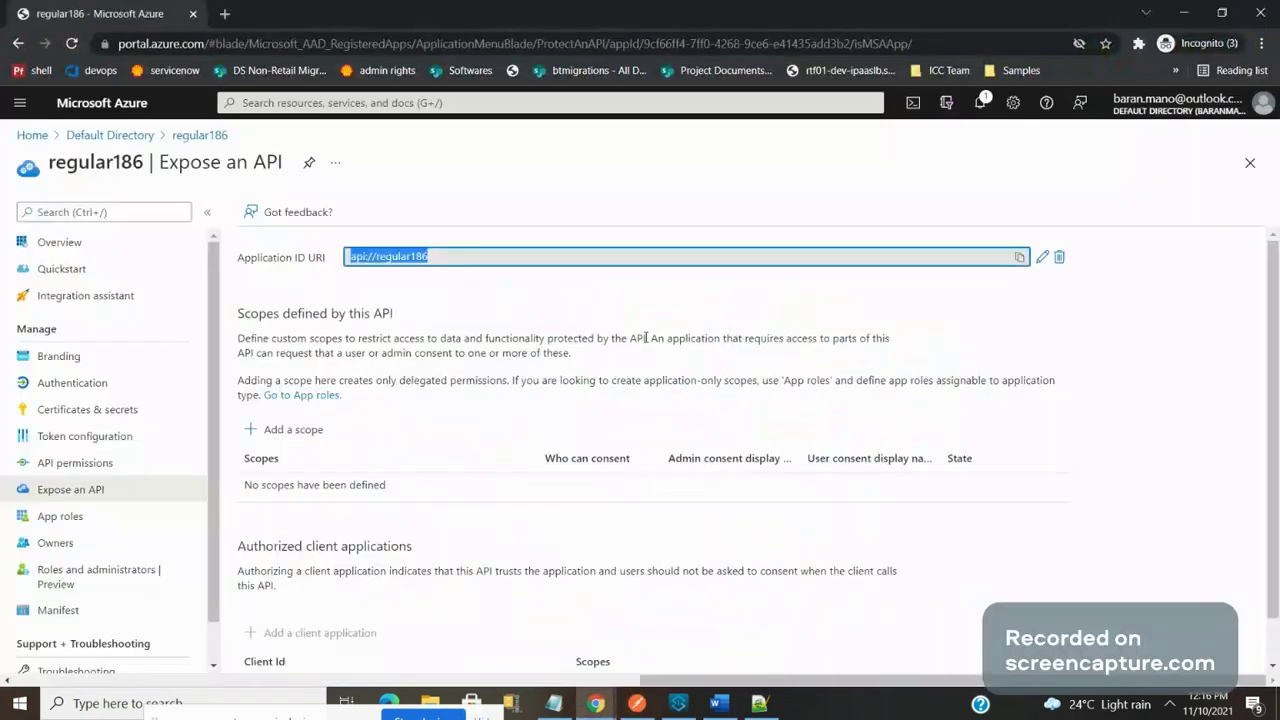
Step: Replace the client_id header of Postman's actual-api request with the client ID copied from the Exchange access dialog
key(alt+Tab)
key(Tab)
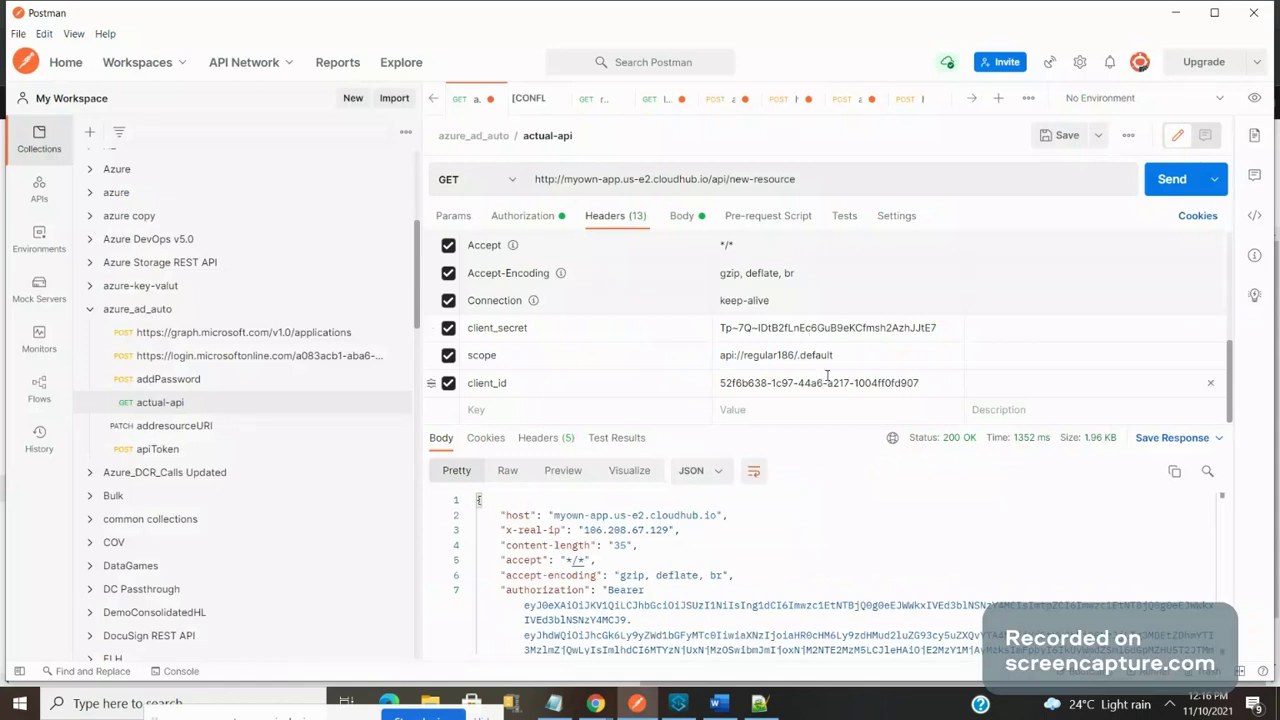
key(ctrl+a)
click(868, 395)
click(888, 385)
key(ctrl+a)
key(BackSpace)
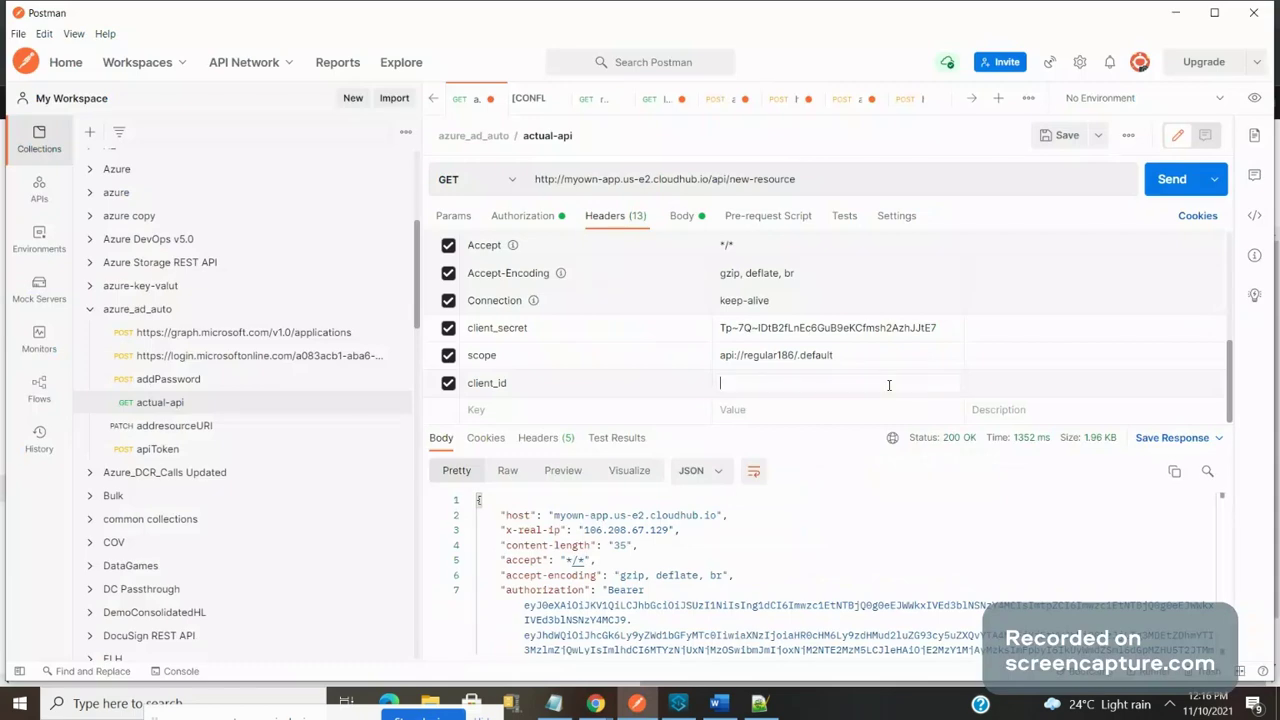
key(alt+Tab)
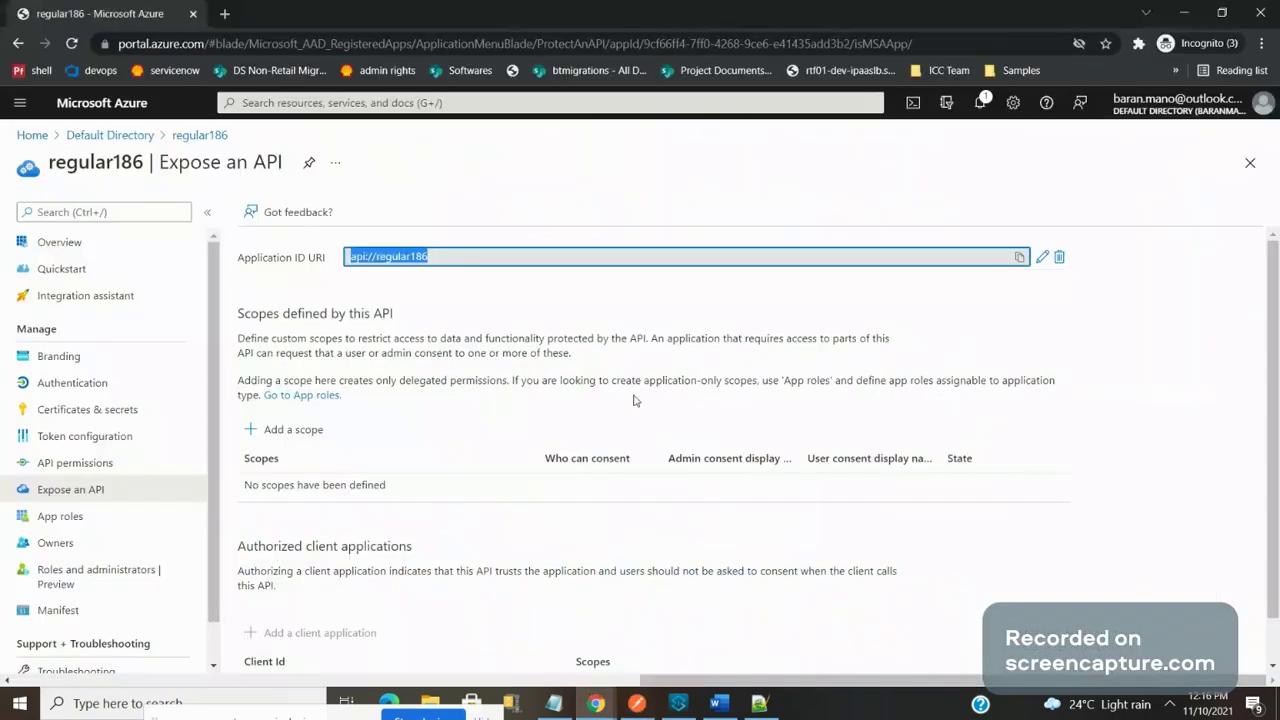
key(alt+Tab)
key(alt+Tab)
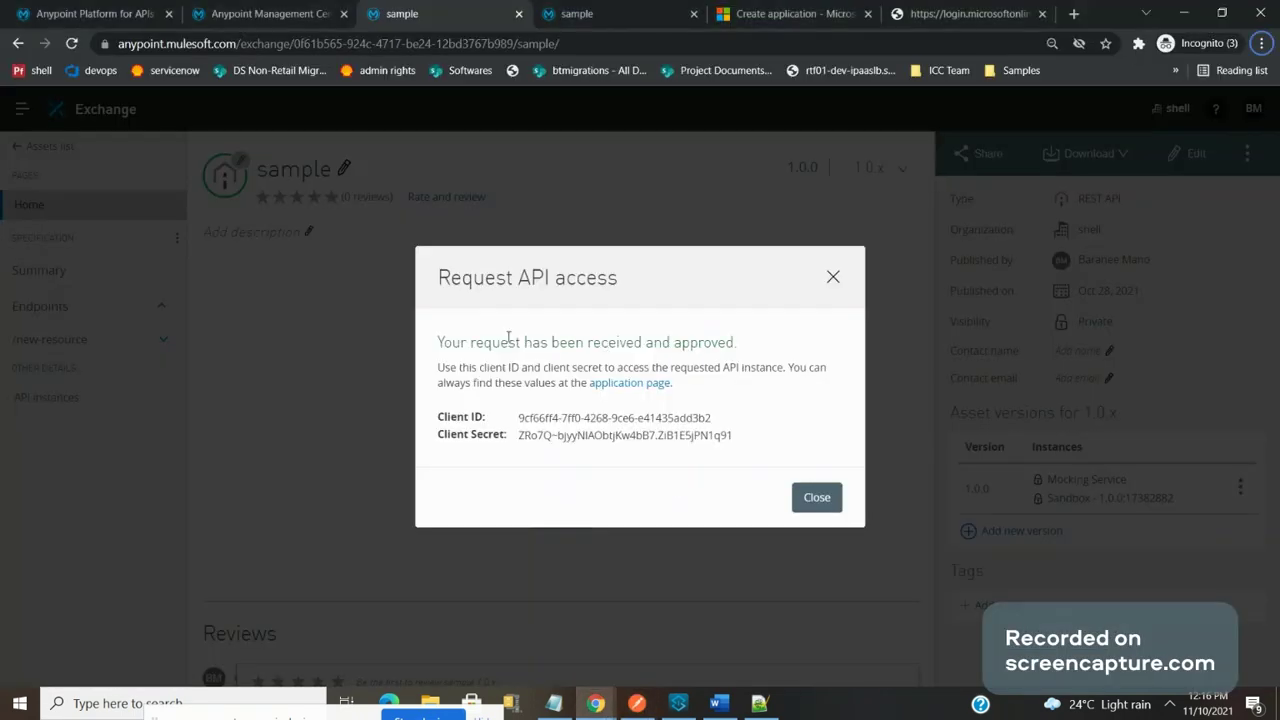
click(720, 416)
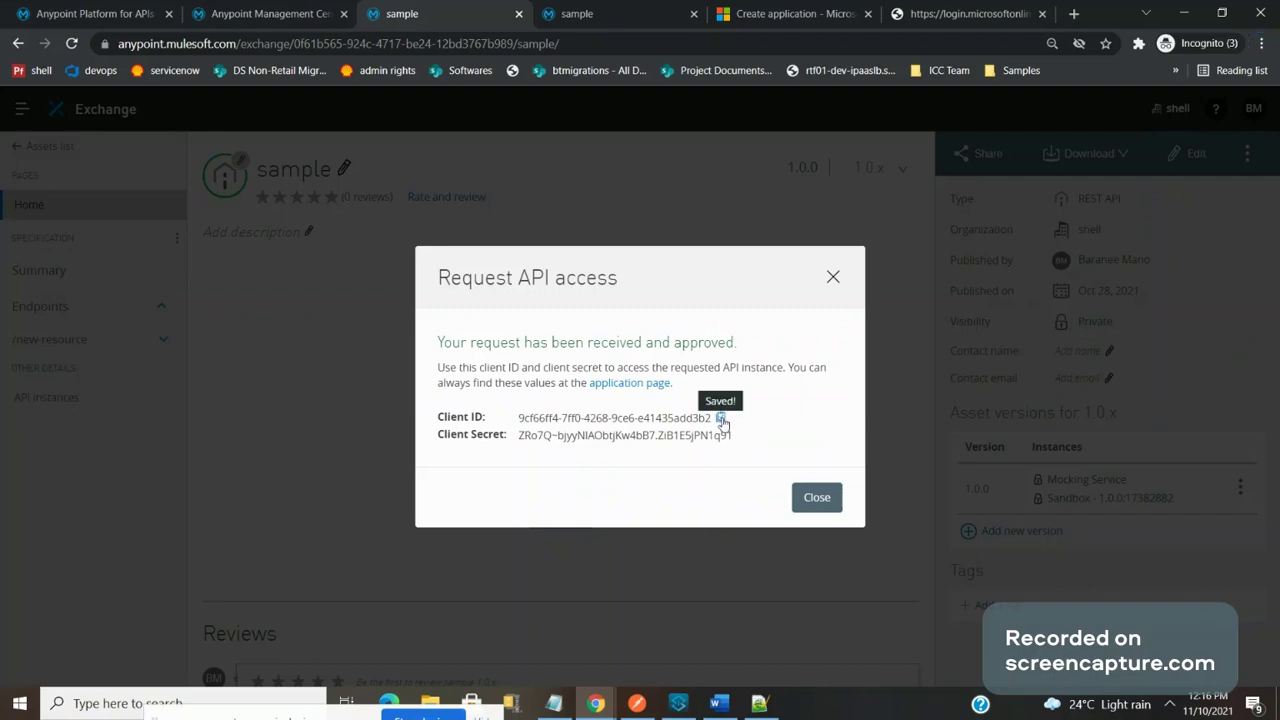
key(alt+Tab)
click(882, 378)
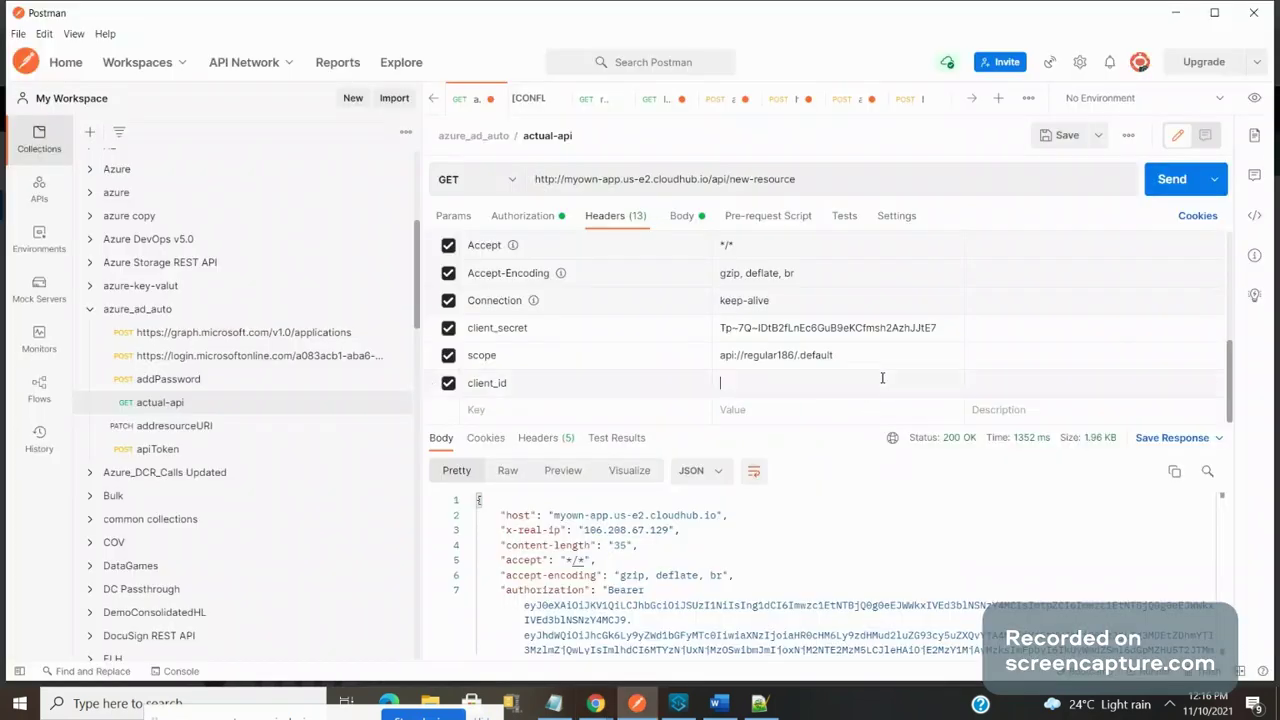
key(ctrl+v)
Step: Replace the actual-api client_secret header with the client secret copied from Exchange, then send the request and check the response
key(alt+Tab)
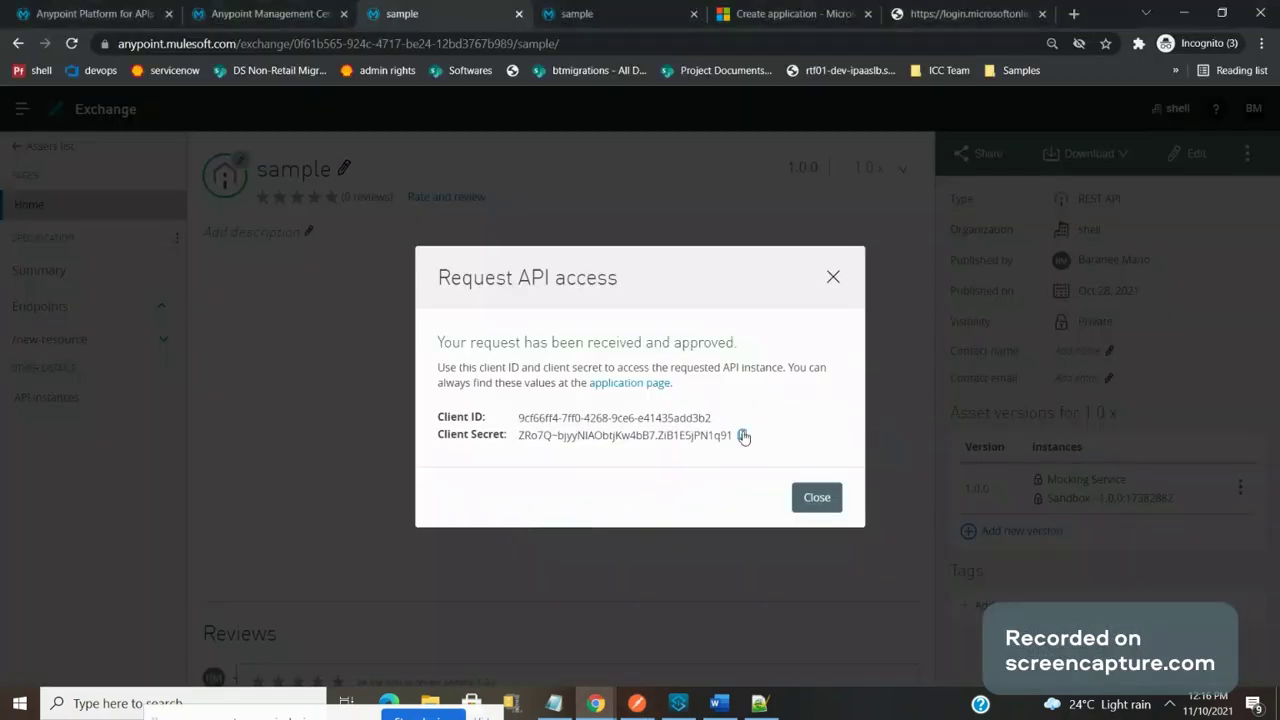
click(741, 436)
key(alt+Tab)
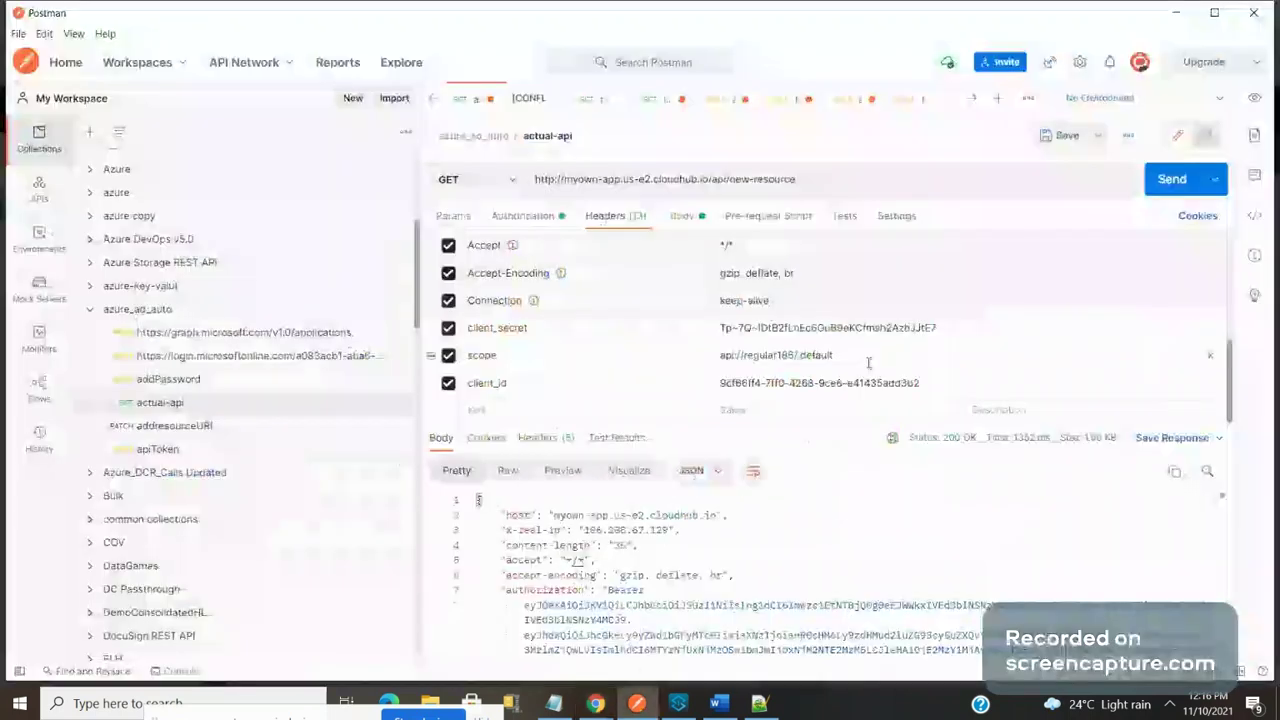
click(876, 327)
key(ctrl+BackSpace)
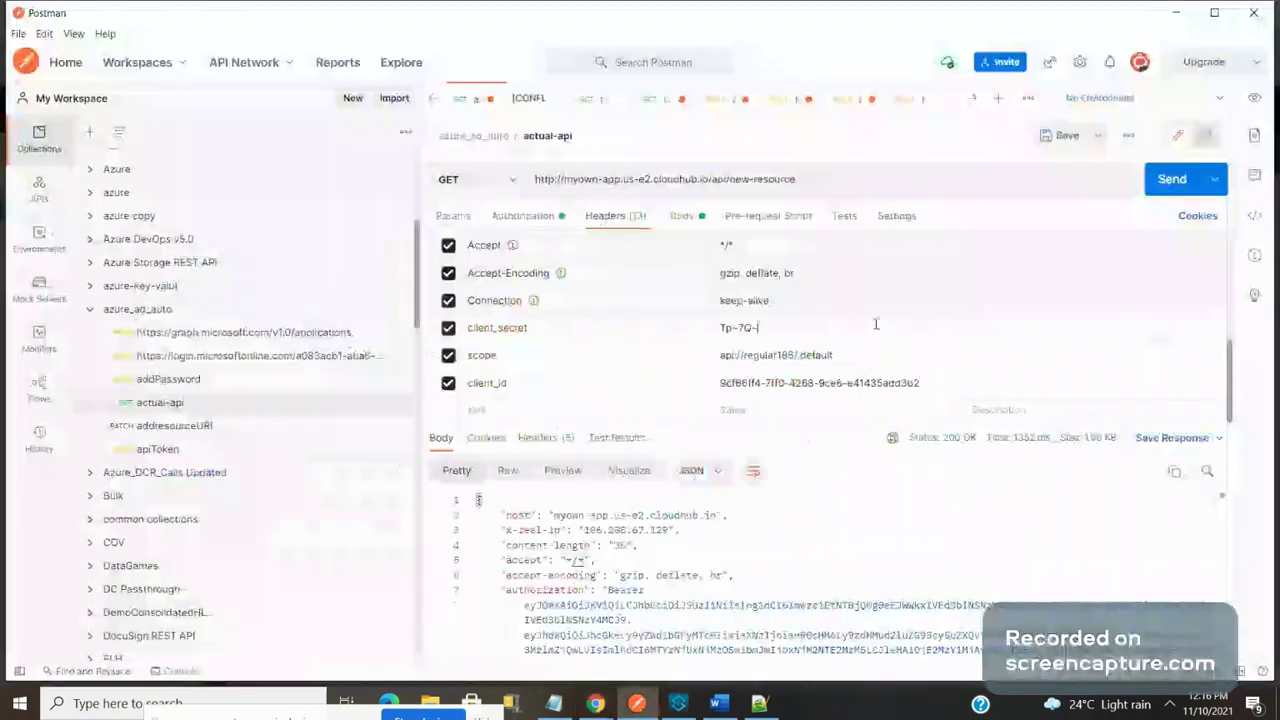
key(ctrl+v)
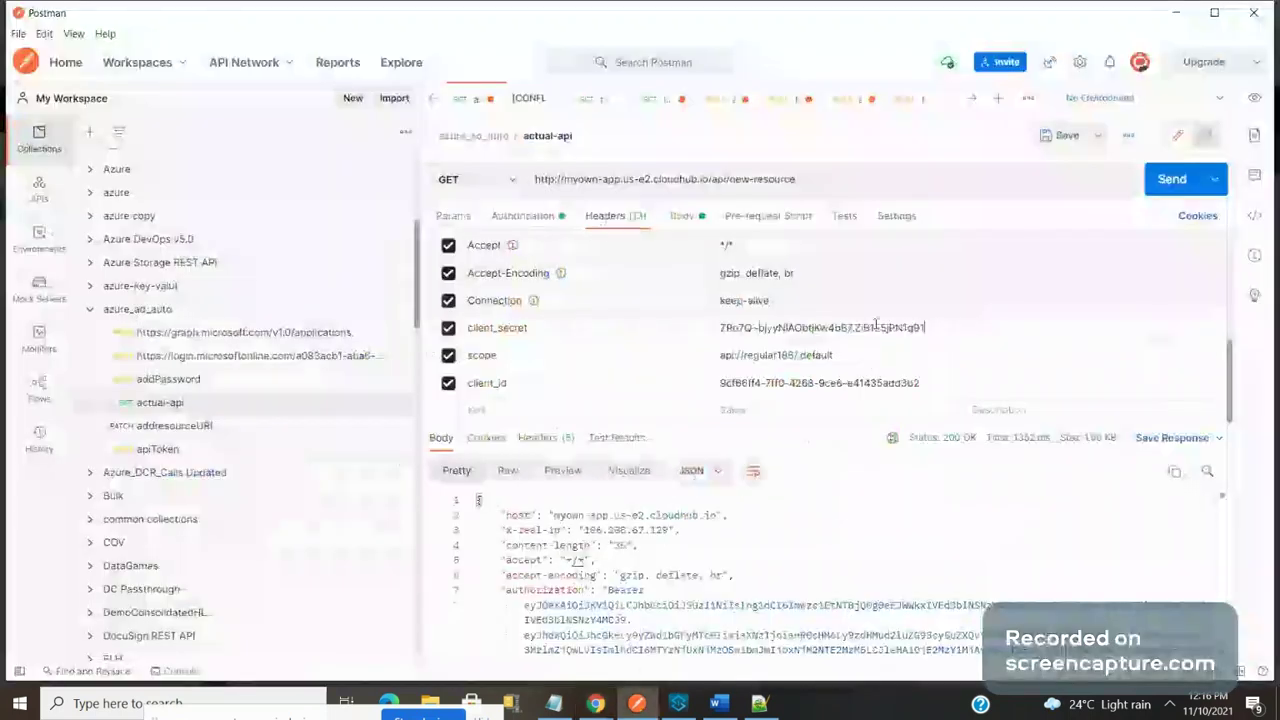
click(1171, 180)
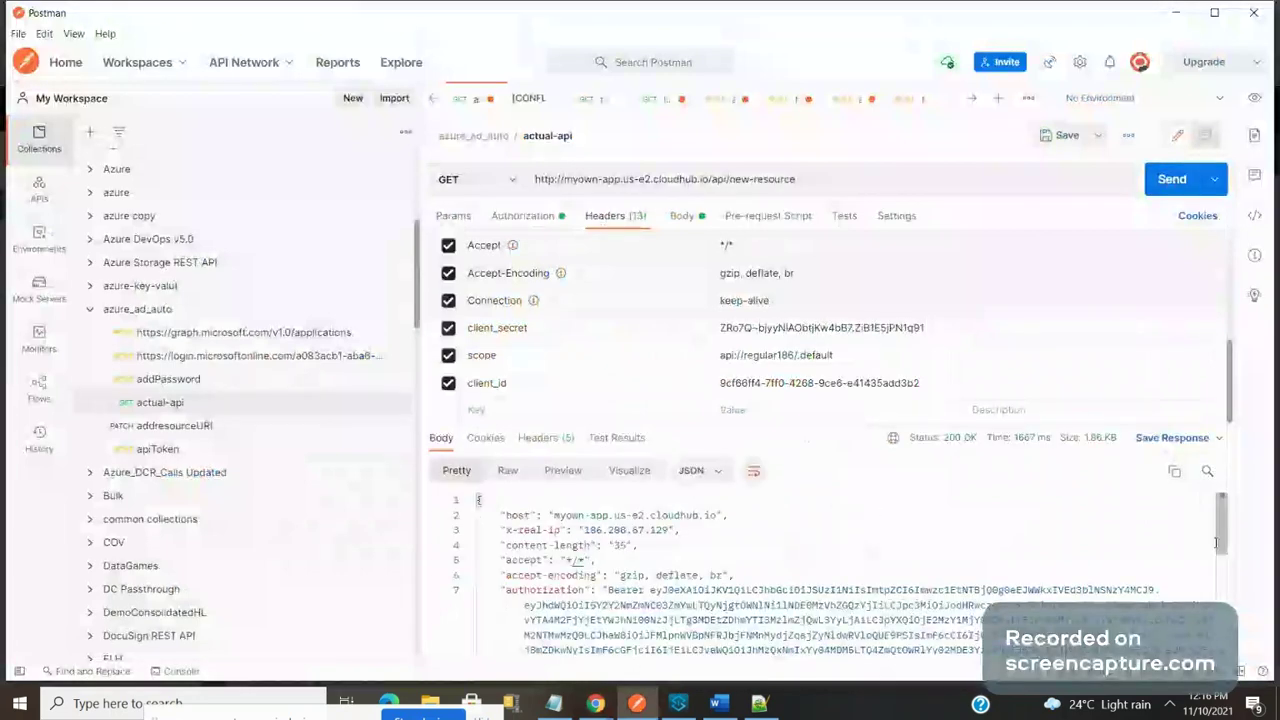
drag(1216, 542, 1237, 496)
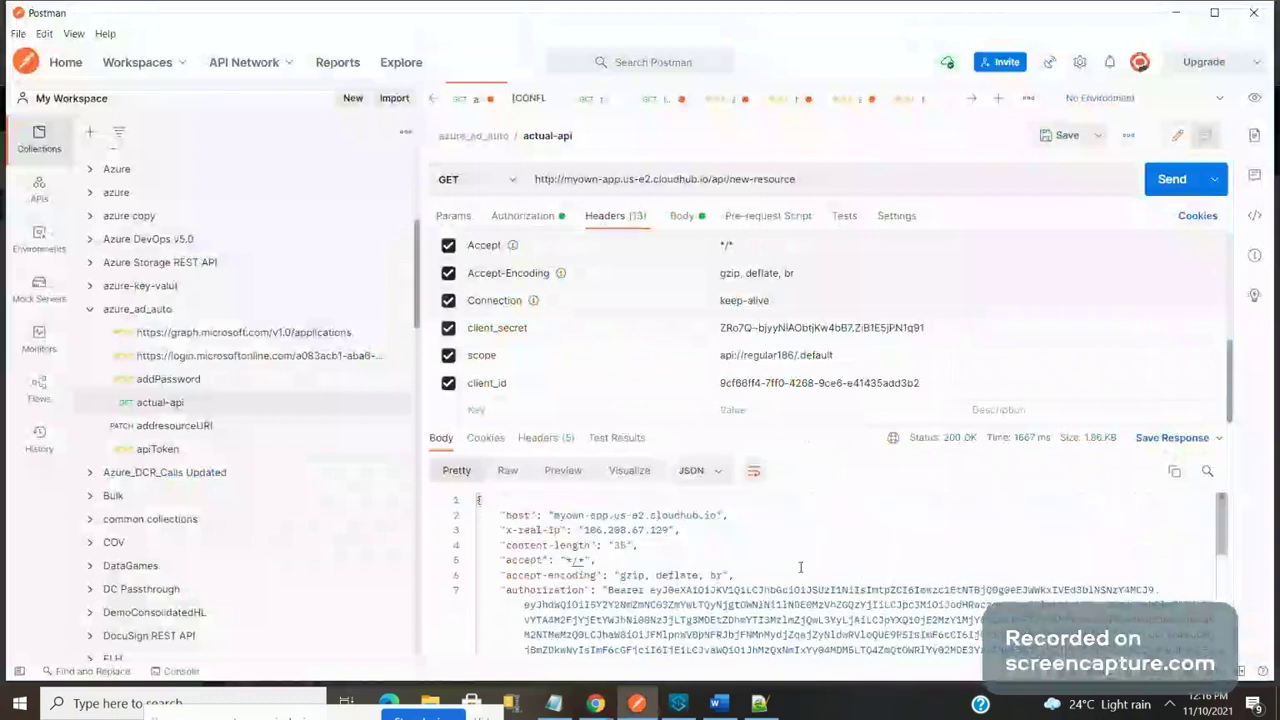
Step: Disable the scope header of the actual-api request and resend the request to test it without scope
click(448, 355)
click(1165, 180)
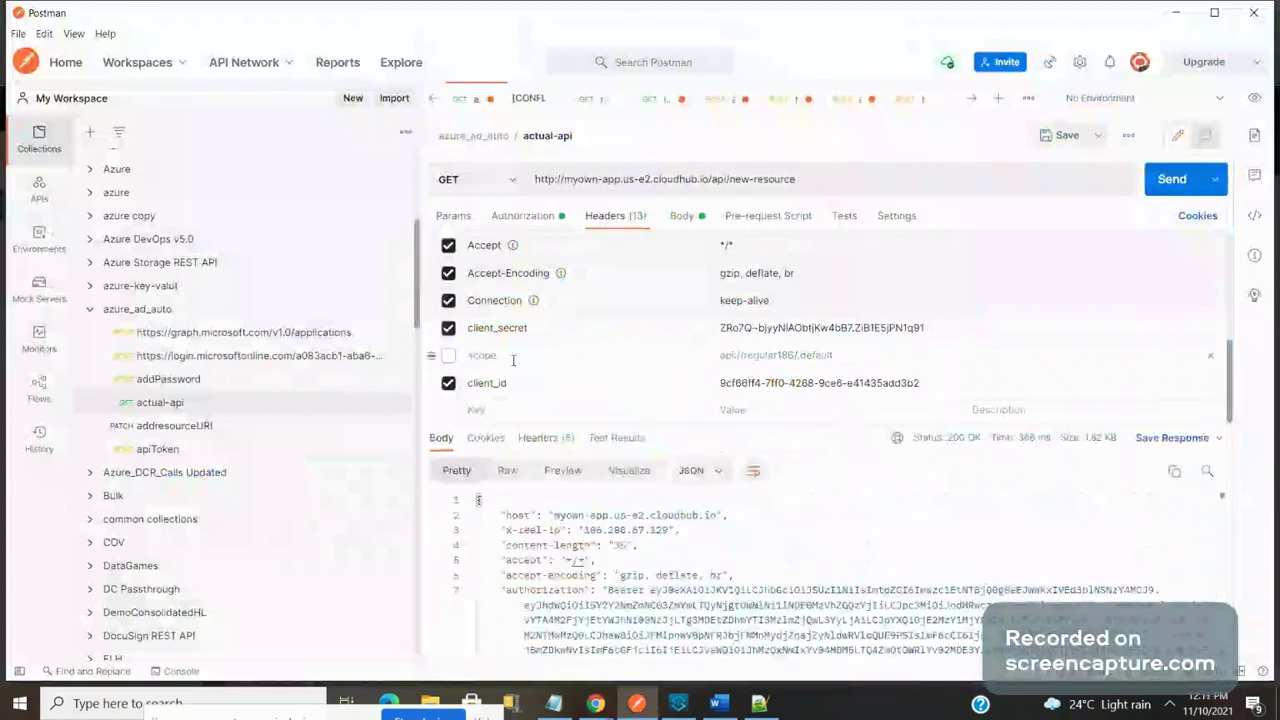
click(1163, 184)
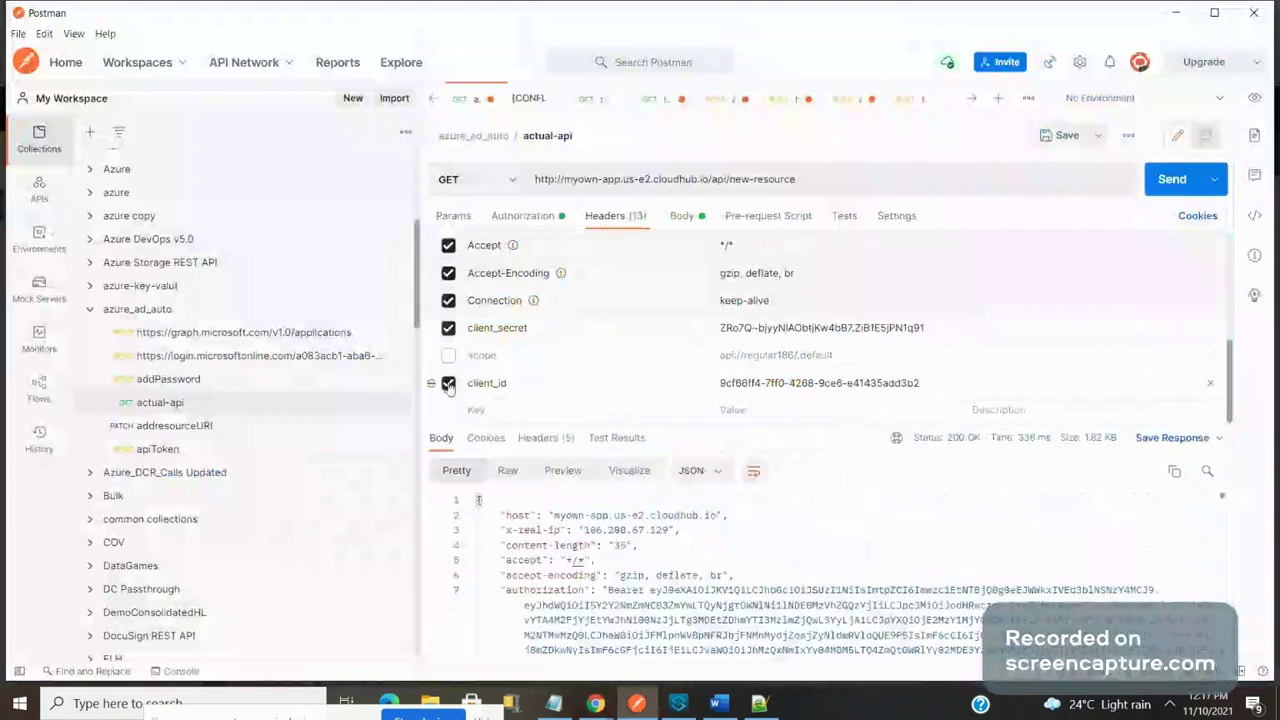
Step: Test the actual-api request with the client_id header disabled, then enable that header again
click(448, 384)
click(1172, 180)
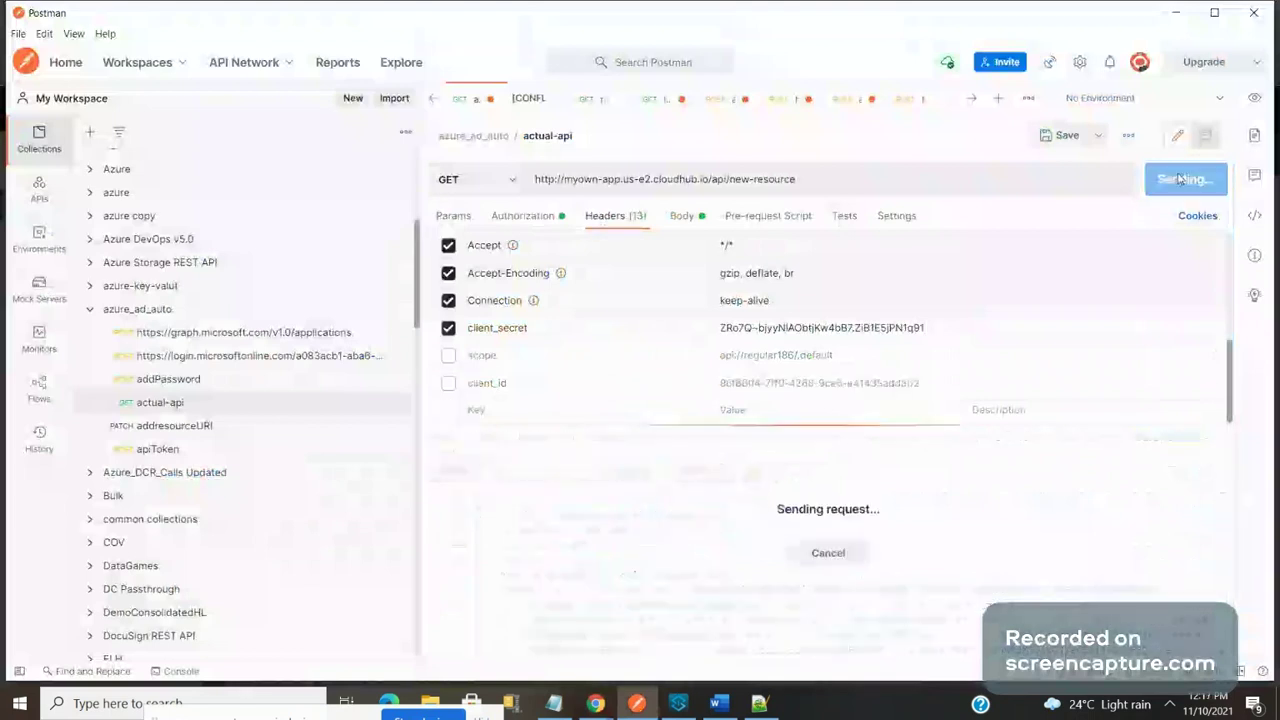
click(448, 384)
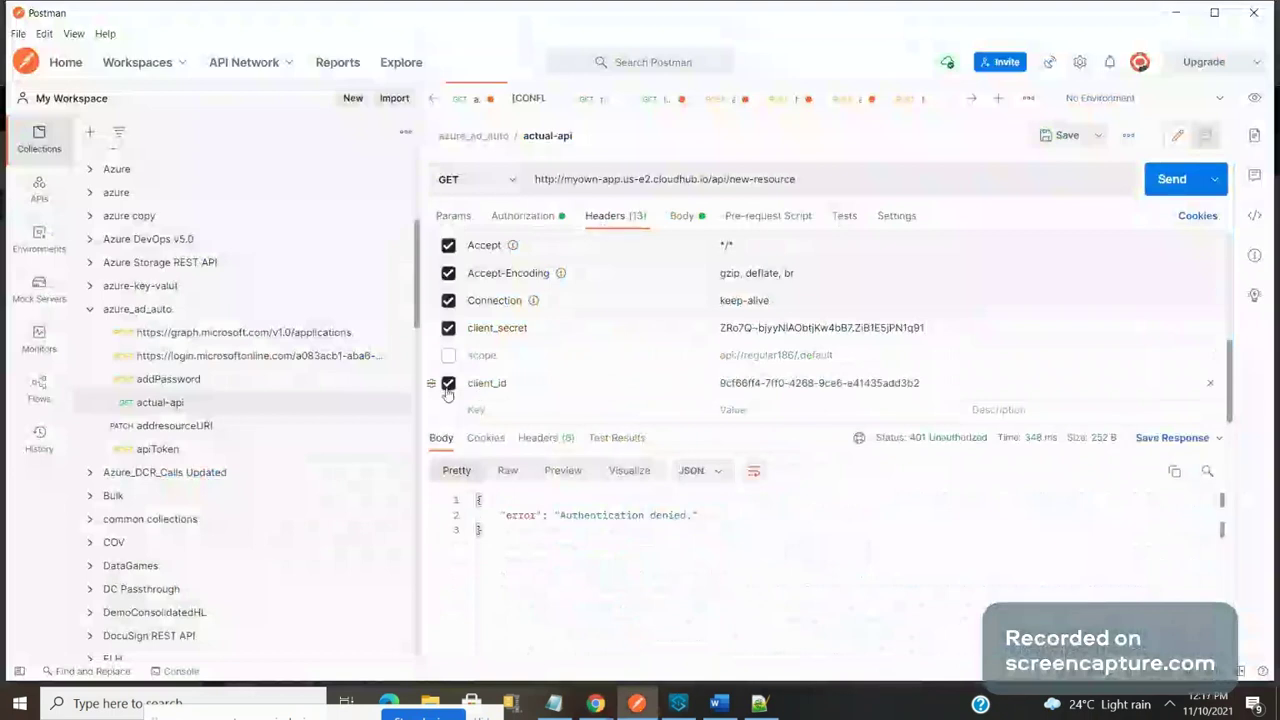
Step: Corrupt the actual-api bearer token by deleting five characters near its start, then send the request to test token validation
click(522, 216)
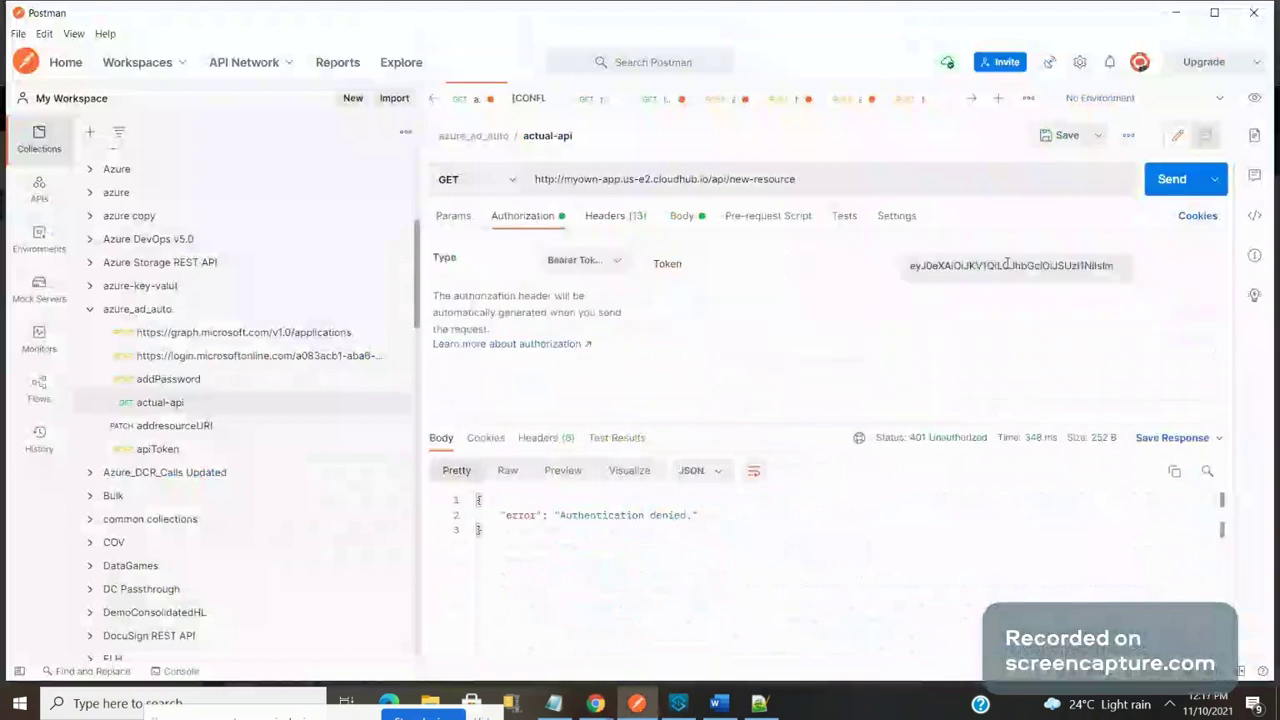
click(1007, 264)
key(BackSpace)
key(BackSpace)
key(BackSpace)
key(BackSpace)
key(BackSpace)
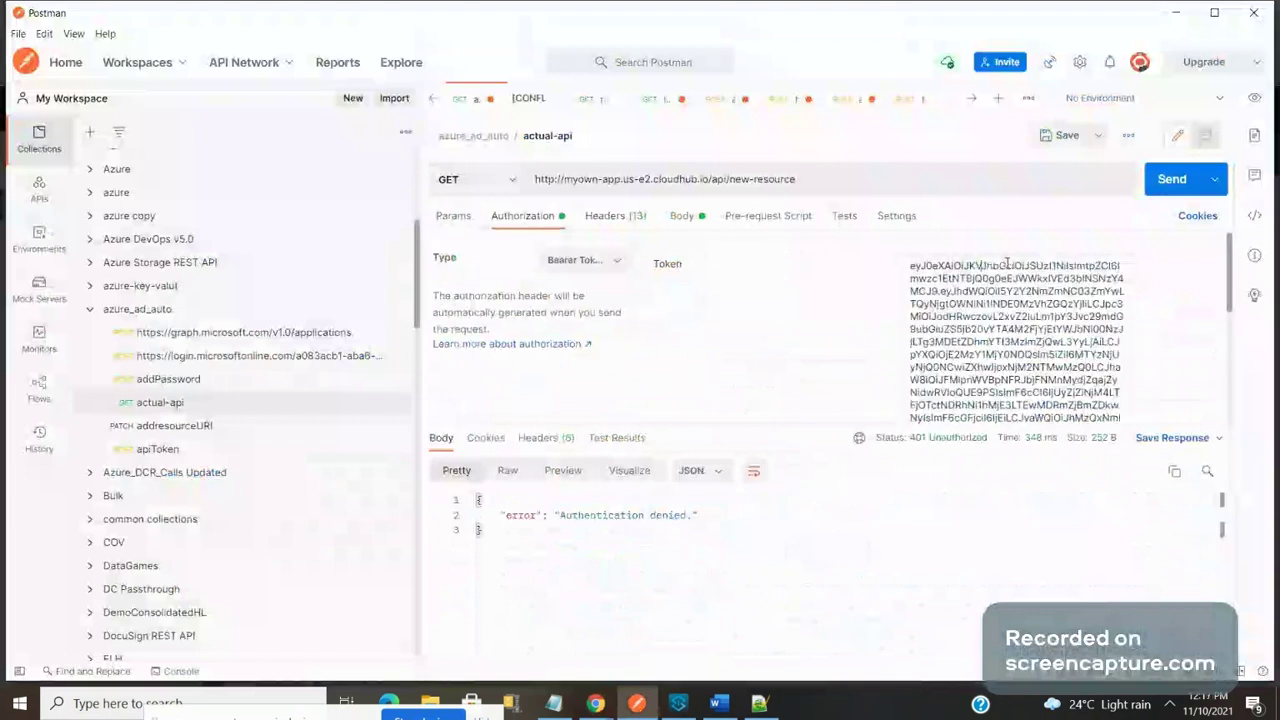
click(1172, 180)
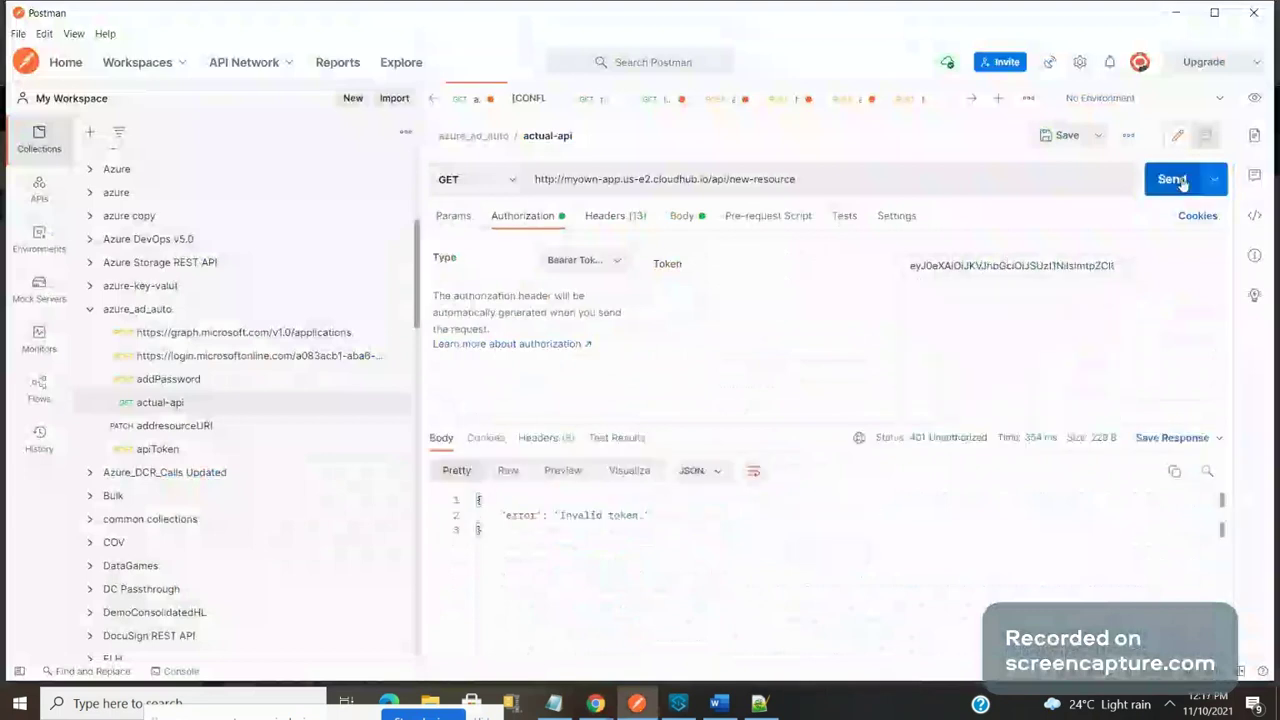
click(985, 262)
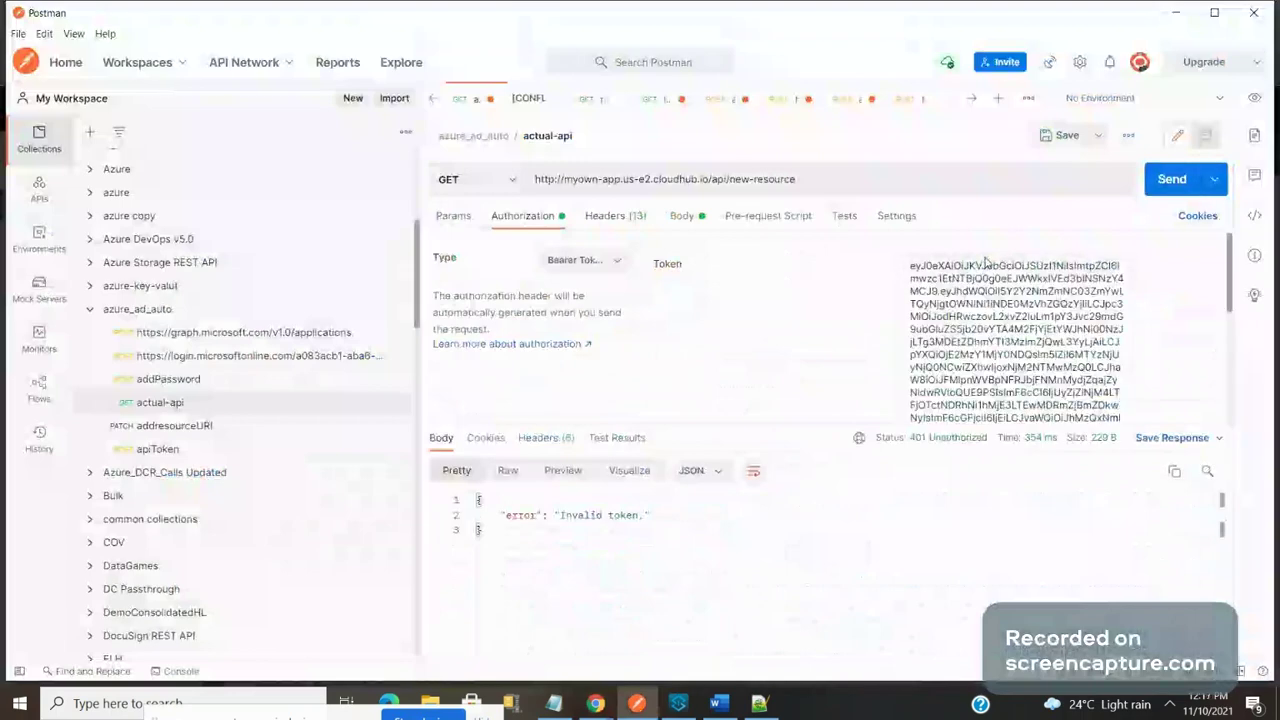
Step: Close the Request API access dialog on Exchange's sample page and return to Postman's actual-api request
key(alt+Tab)
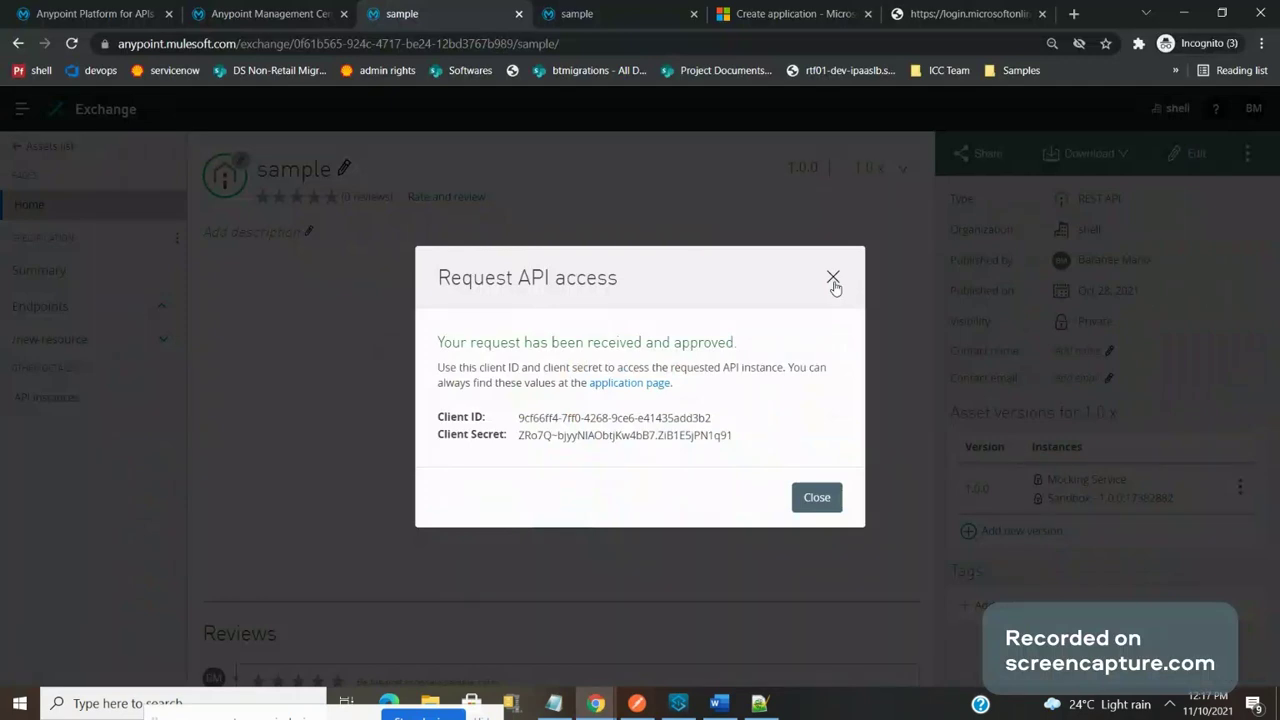
click(833, 279)
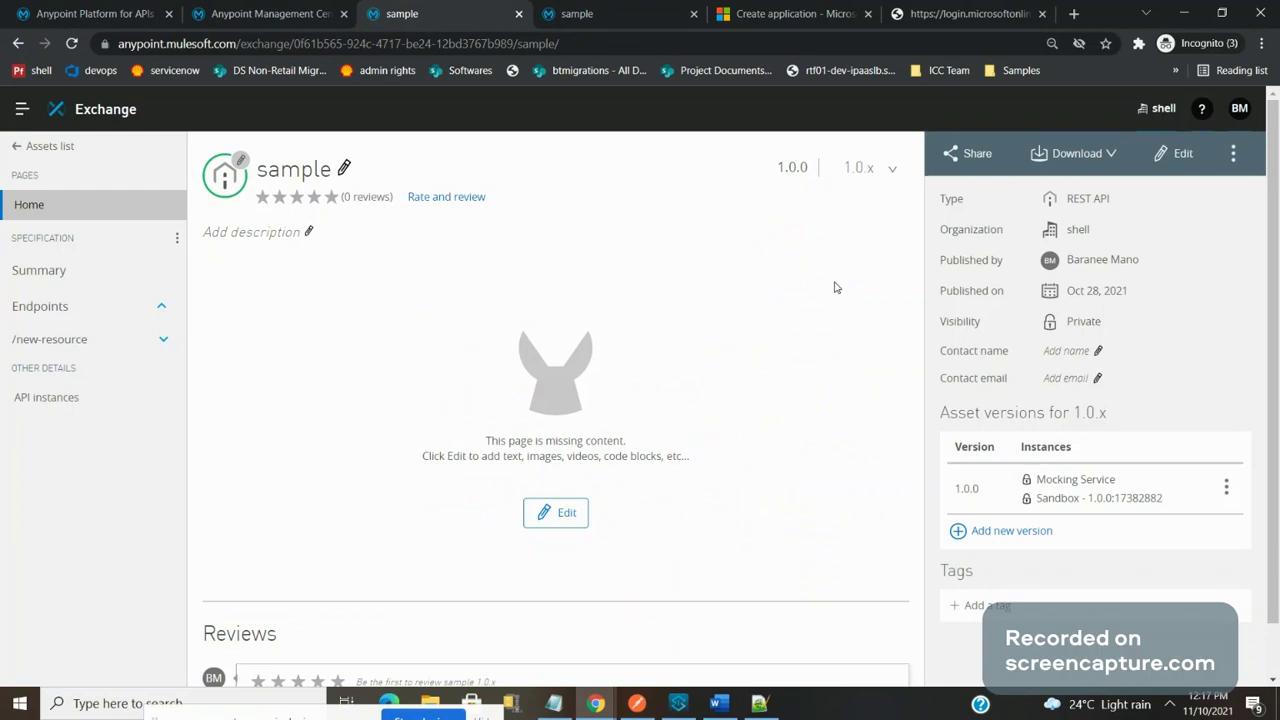
key(alt+Tab)
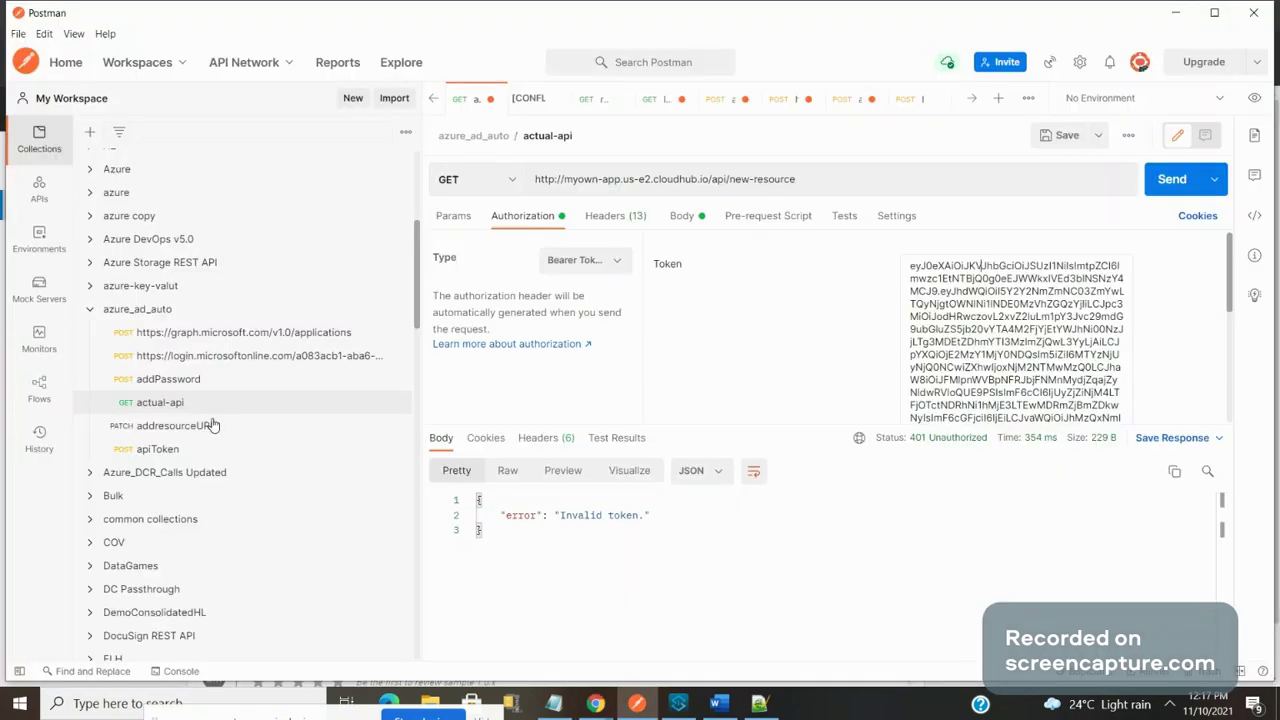
click(700, 392)
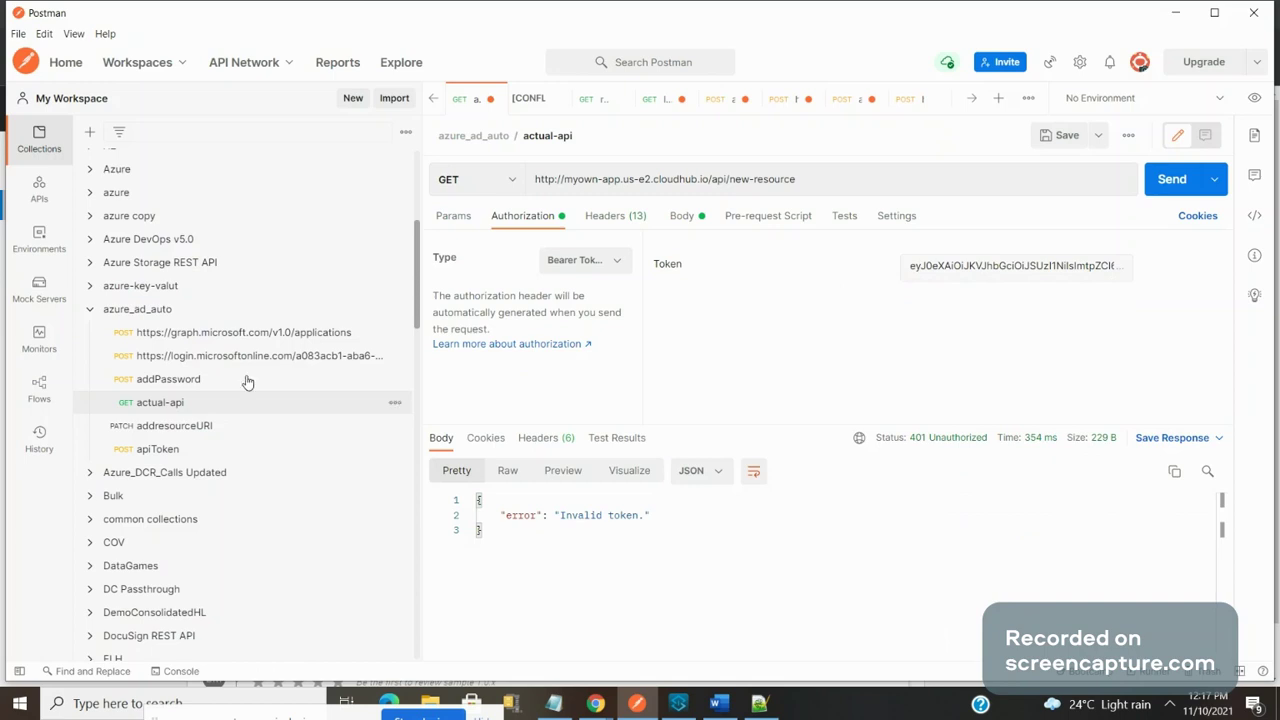
Step: Switch to the Dynamic Client Registration outline in Notepad++ and place the cursor at the end of the Demo item
key(alt+Tab)
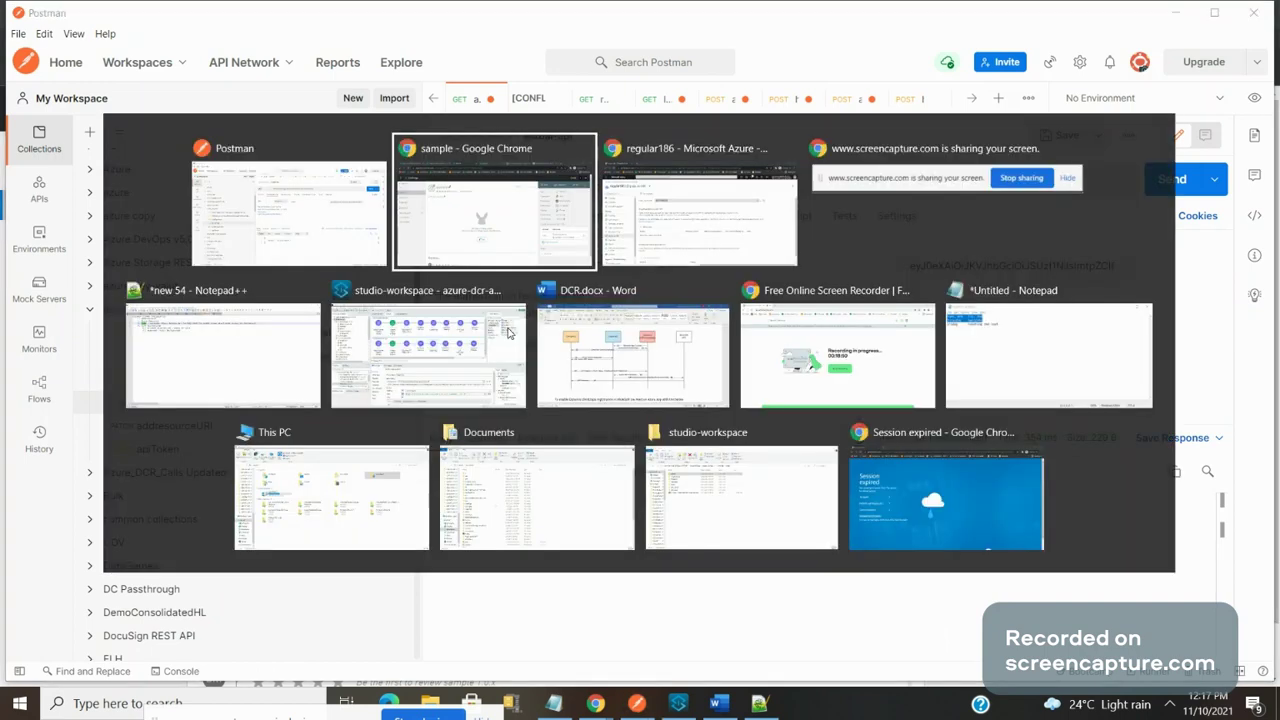
key(alt+Tab)
key(alt+Tab)
key(alt+Tab)
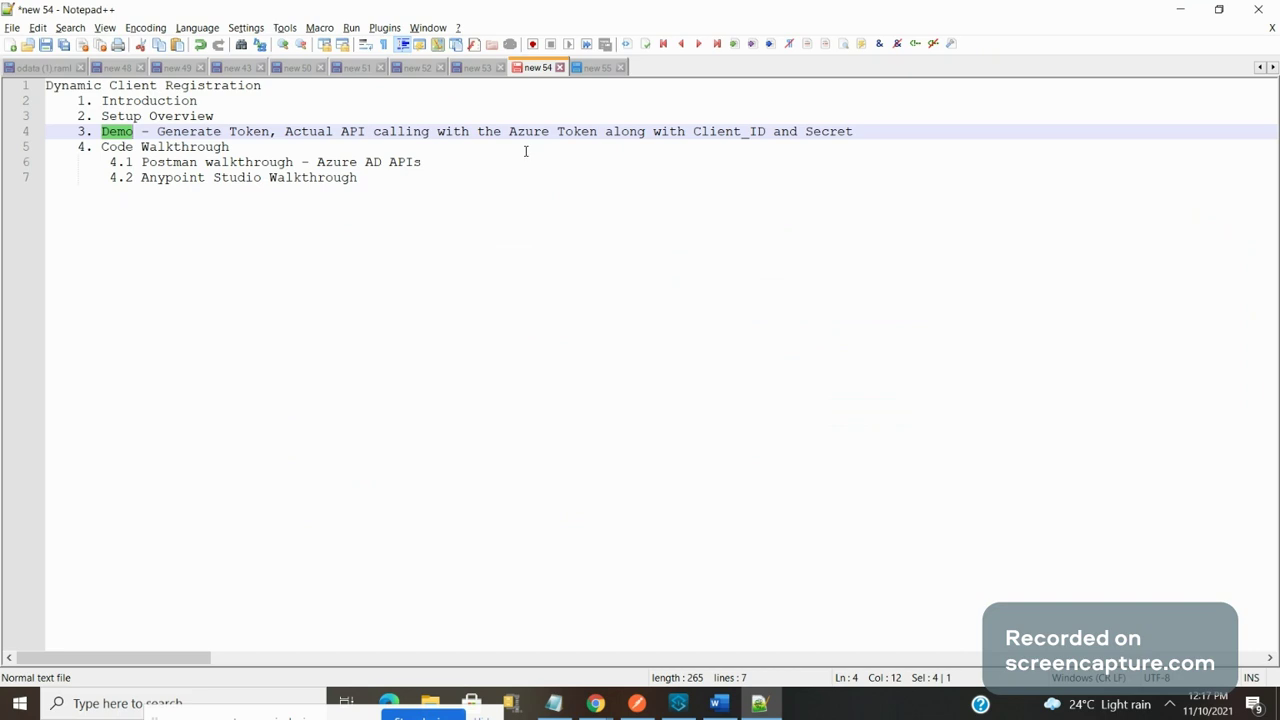
click(941, 135)
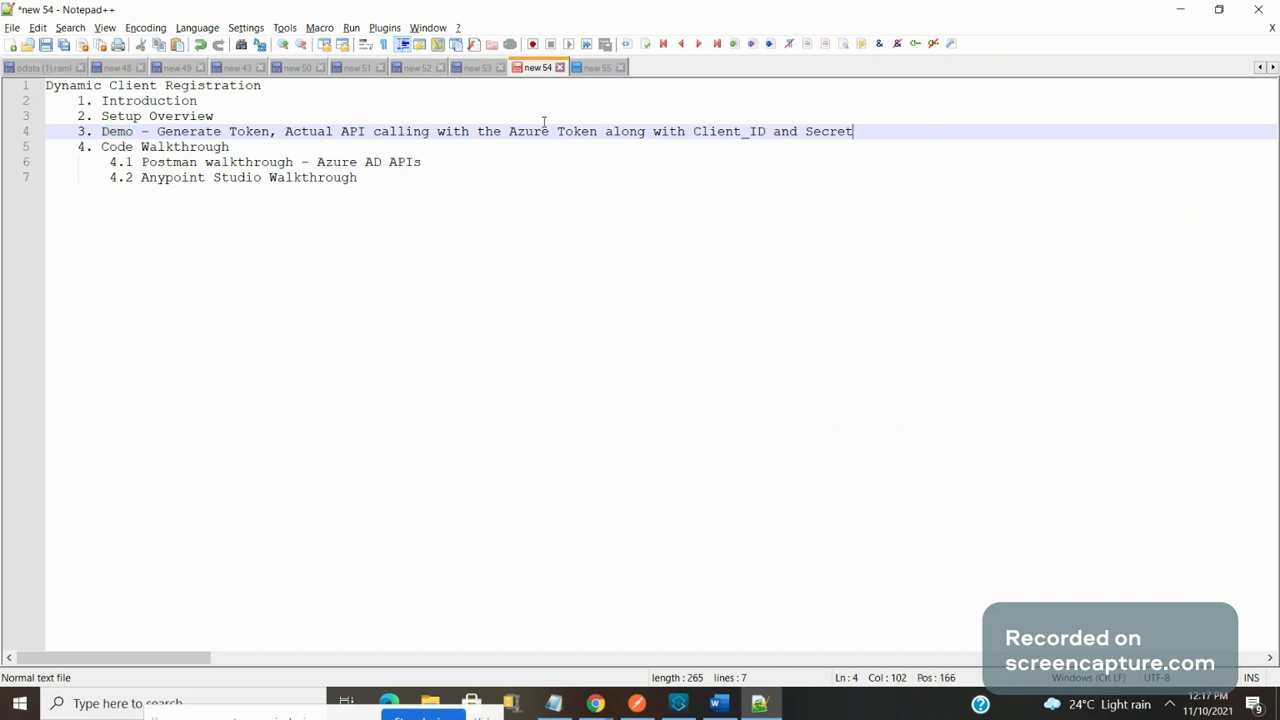
Step: Return to Postman and review the URL, body and authorization of the Graph applications POST request, glancing at addPassword
key(alt+Tab)
click(470, 187)
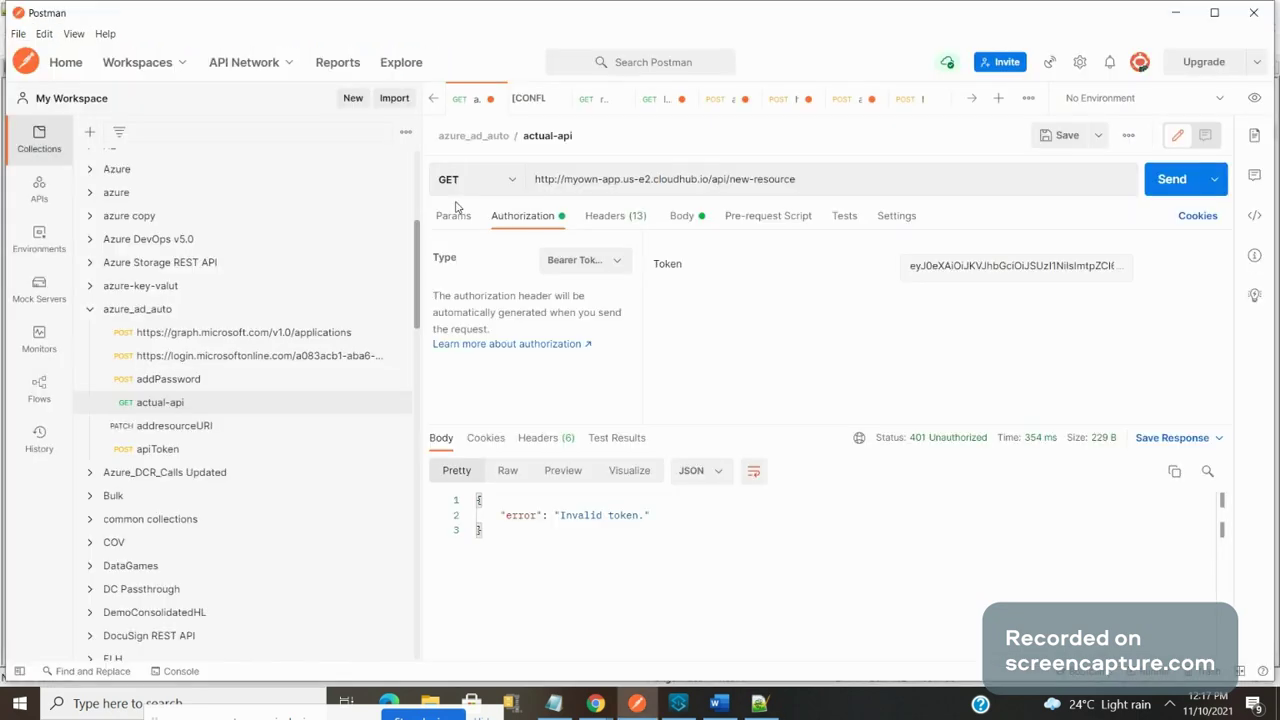
click(273, 340)
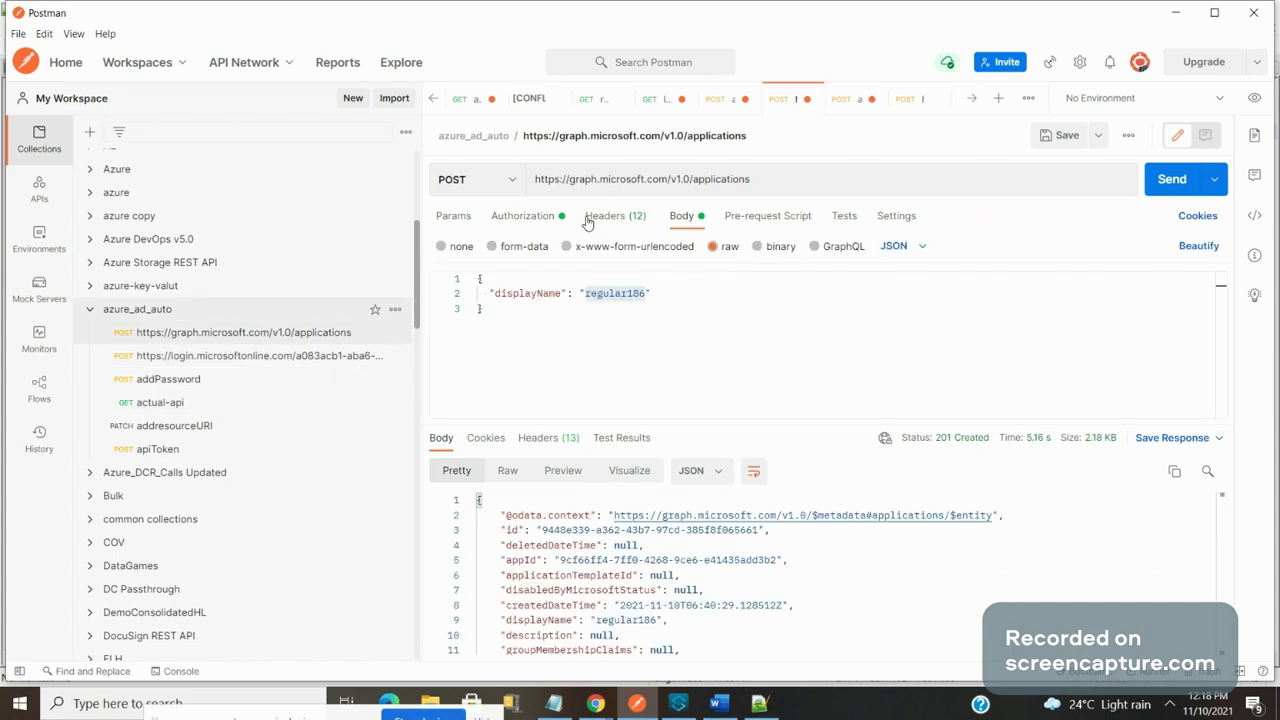
triple_click(640, 179)
drag(640, 179, 765, 201)
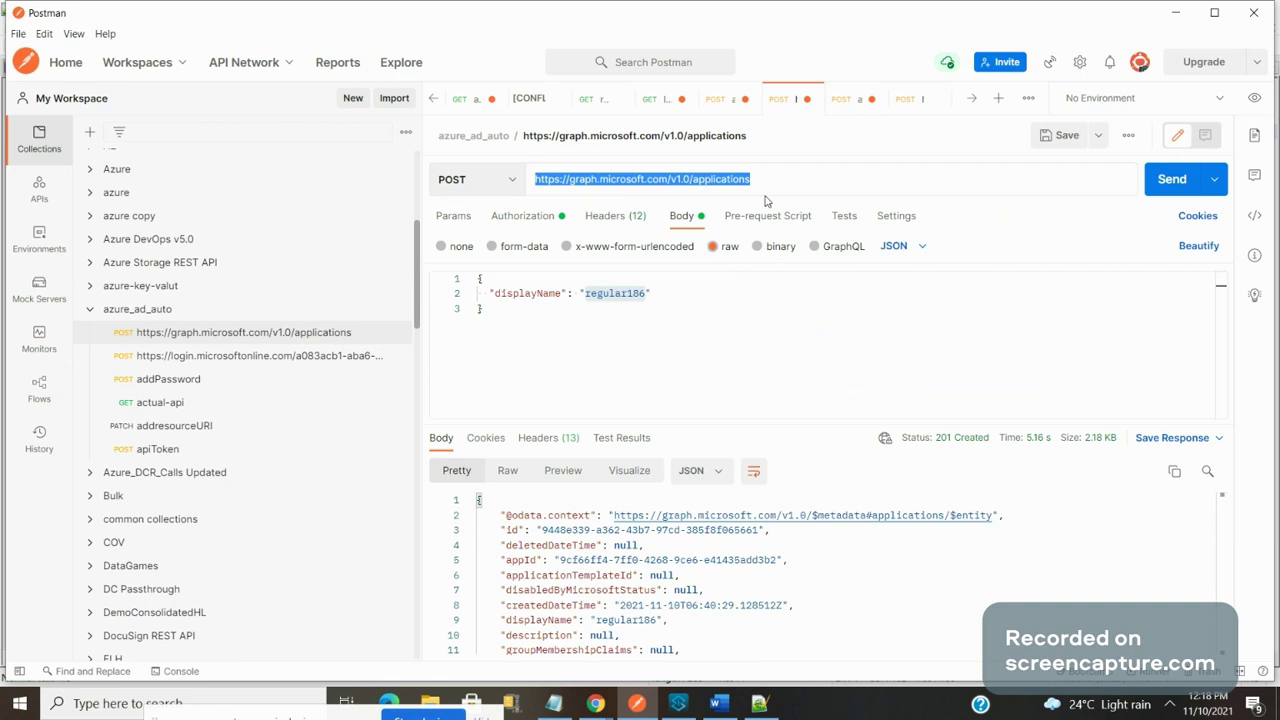
click(233, 380)
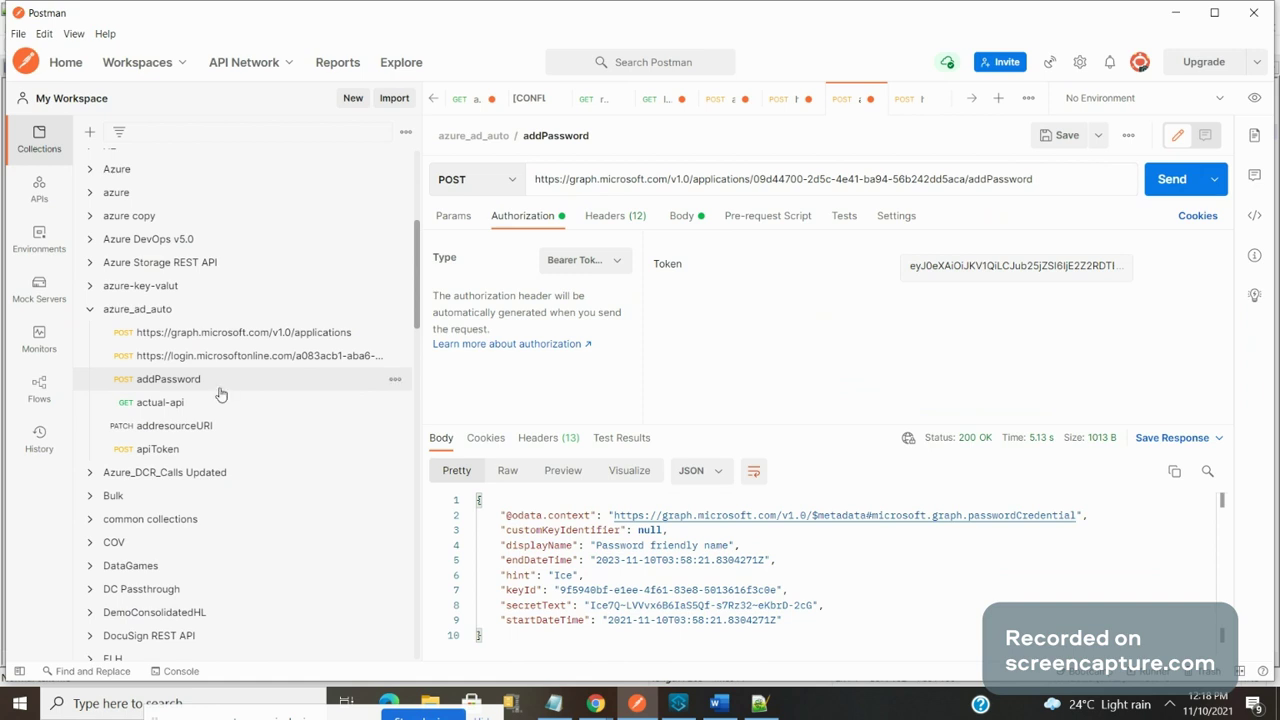
click(226, 336)
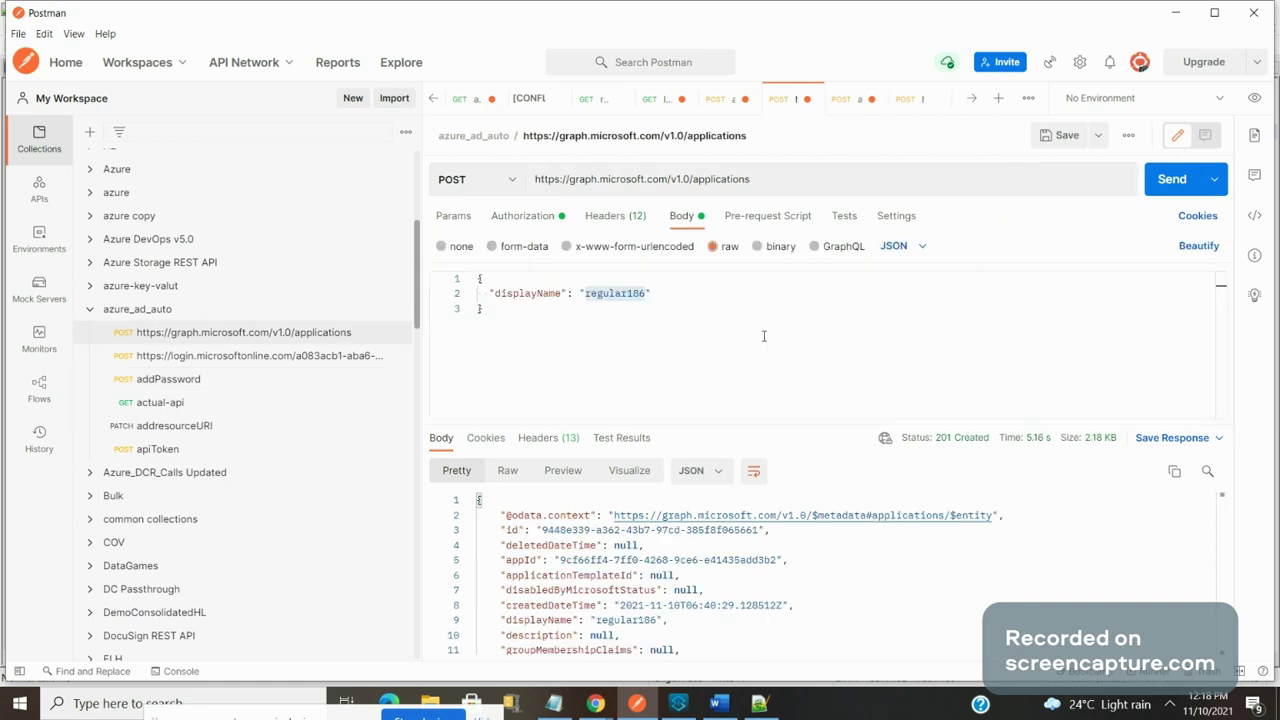
click(763, 336)
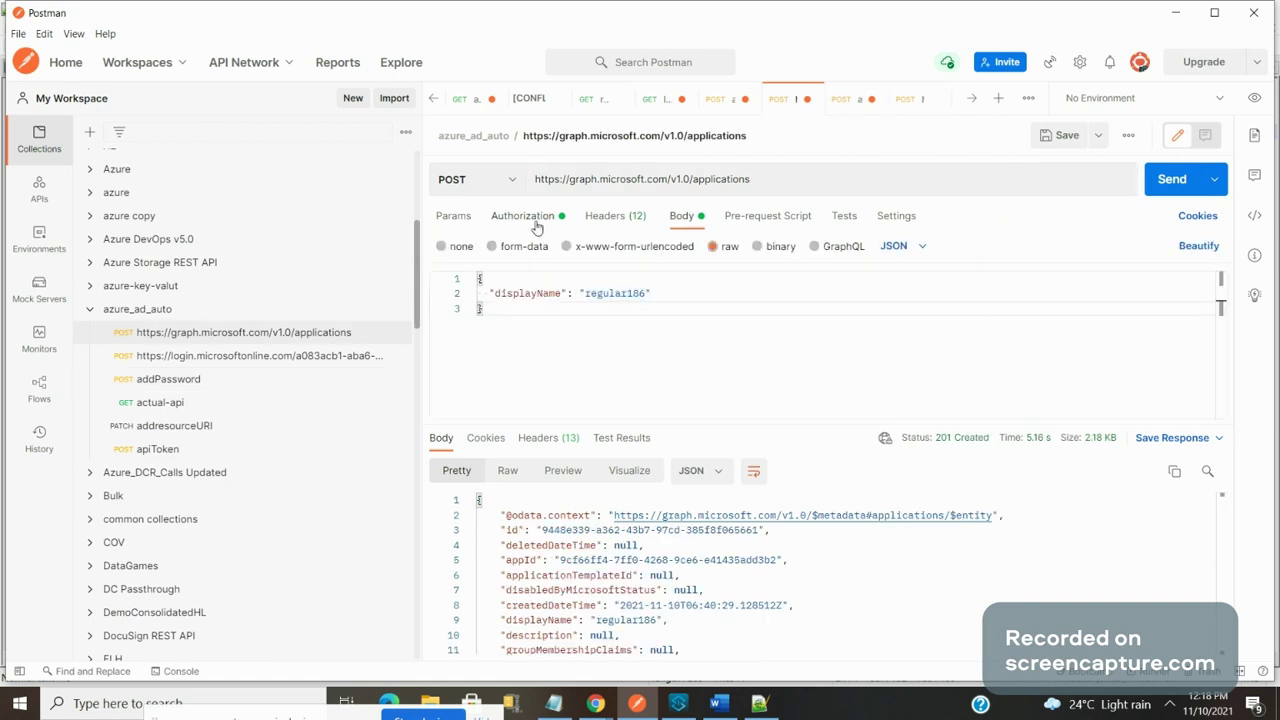
click(523, 216)
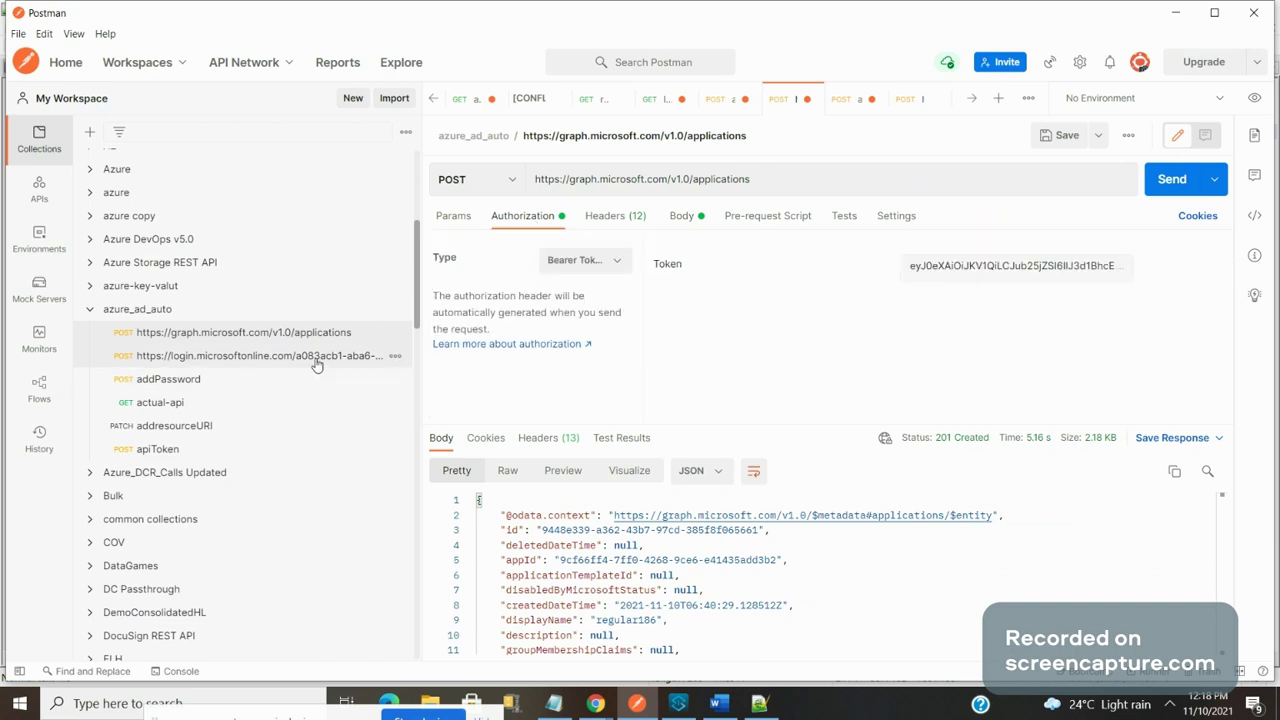
Step: Open the login.microsoftonline.com token request and review its scope, grant_type, client_secret and client_id body parameters
click(314, 360)
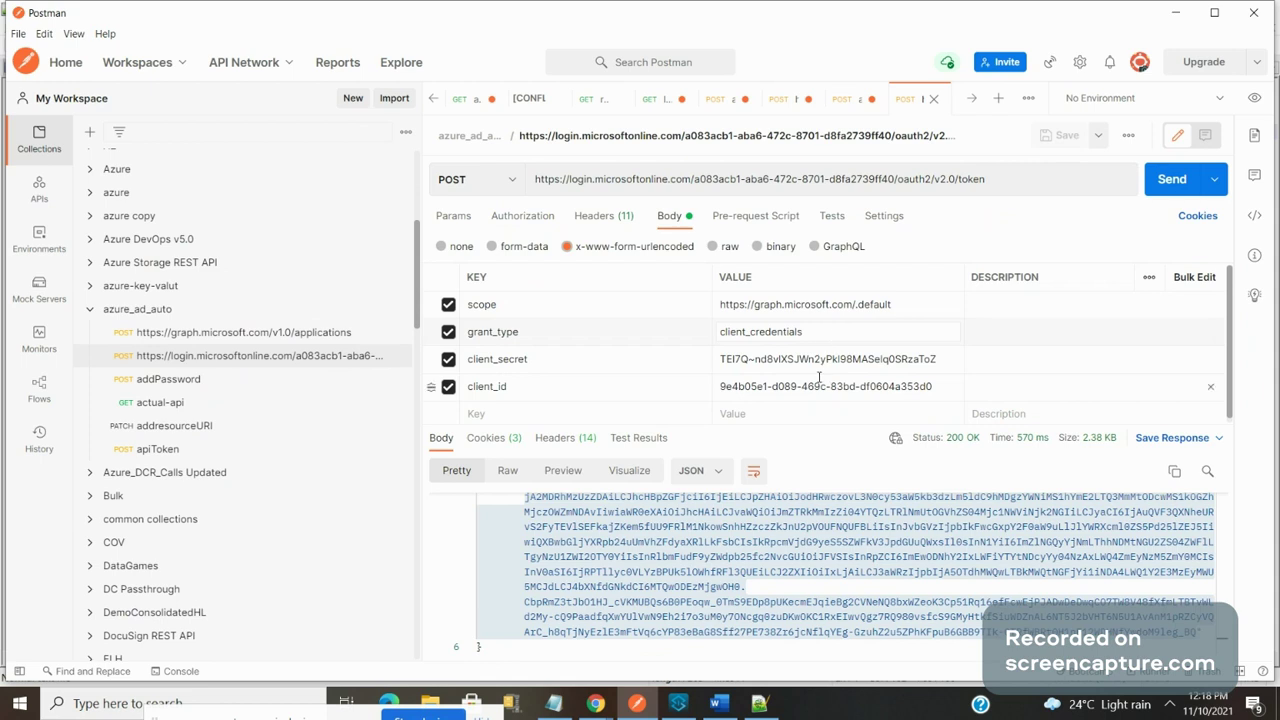
key(alt+e)
key(Escape)
click(820, 390)
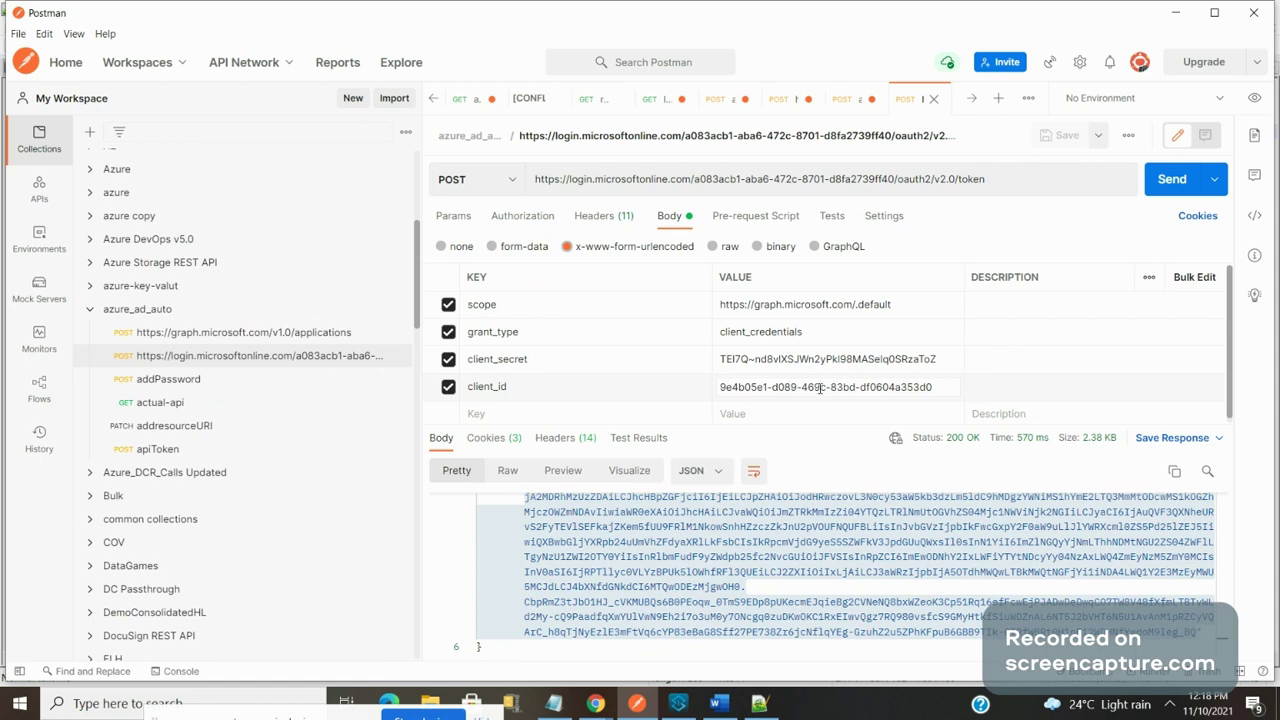
click(876, 295)
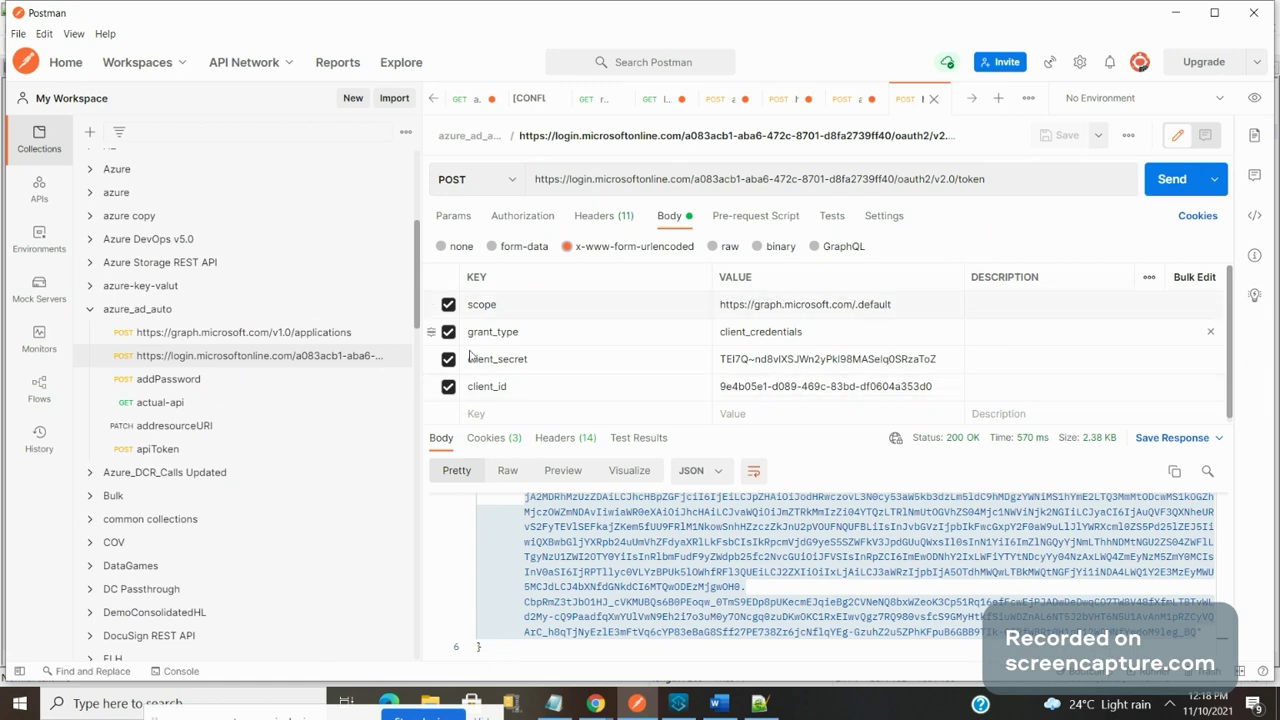
Step: Review the Graph applications request's body, headers and authorization, then examine the application ID in the addPassword request URL
click(320, 333)
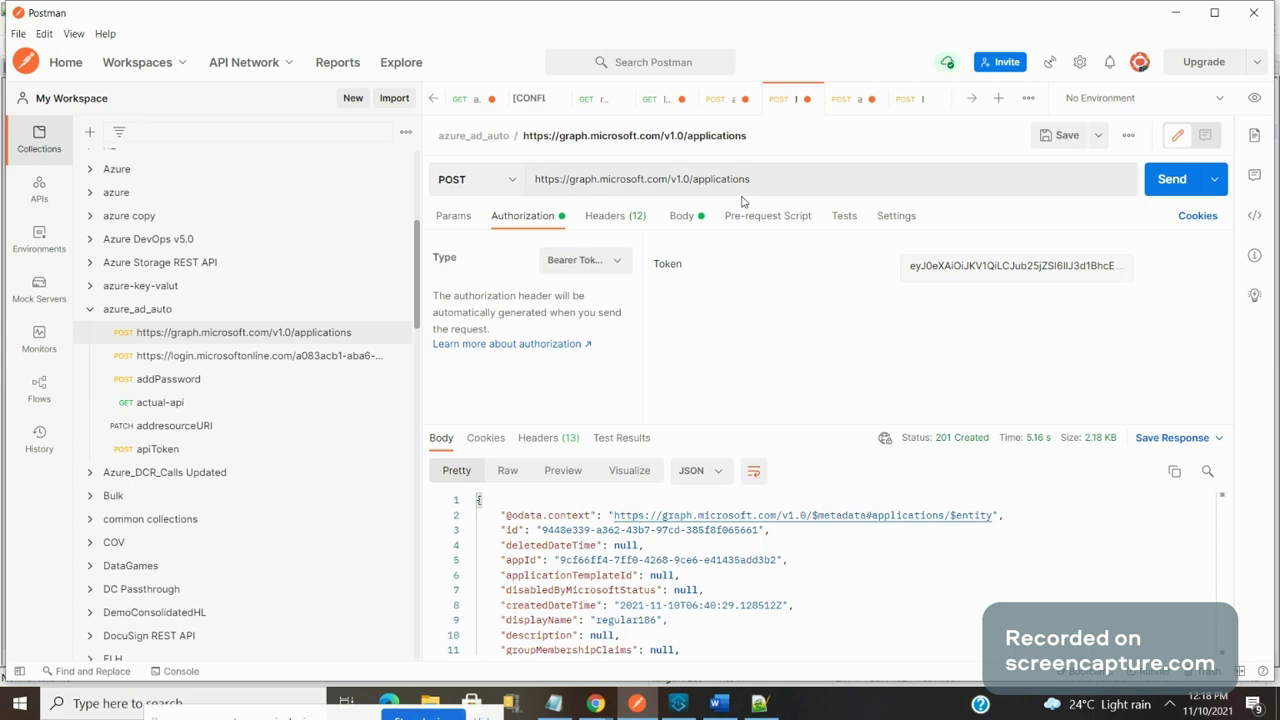
click(684, 217)
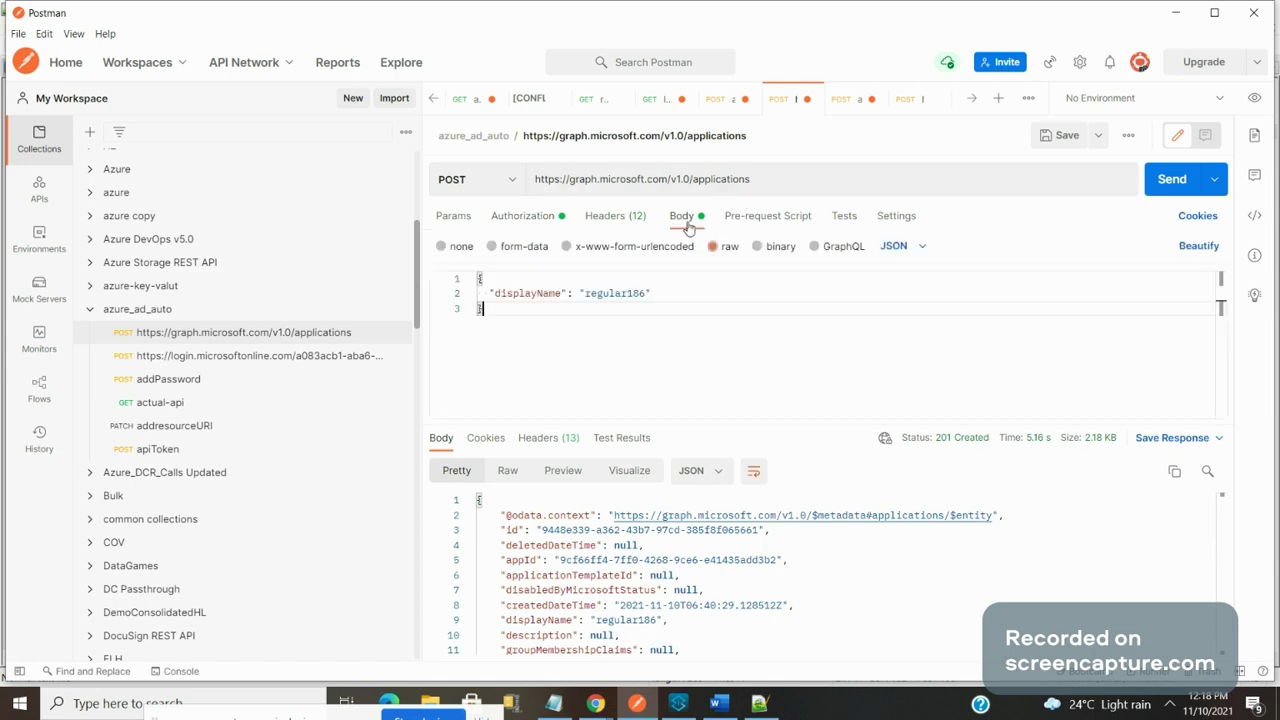
click(620, 222)
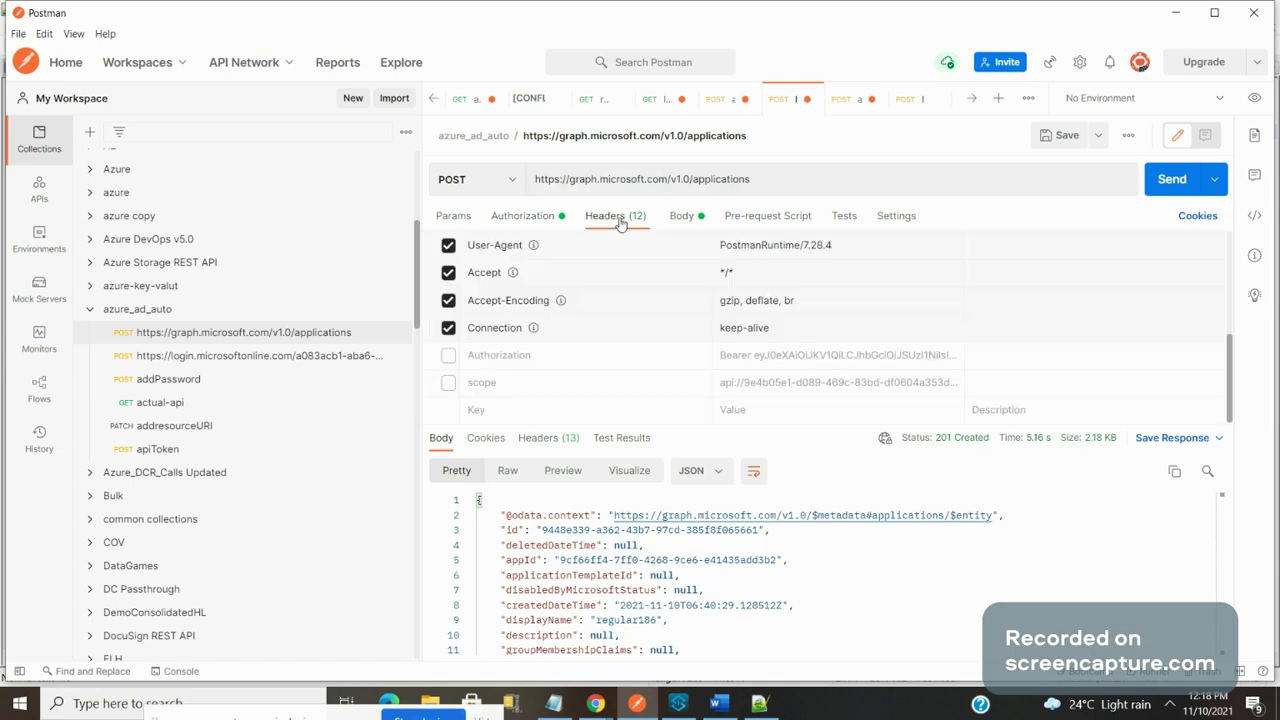
click(546, 220)
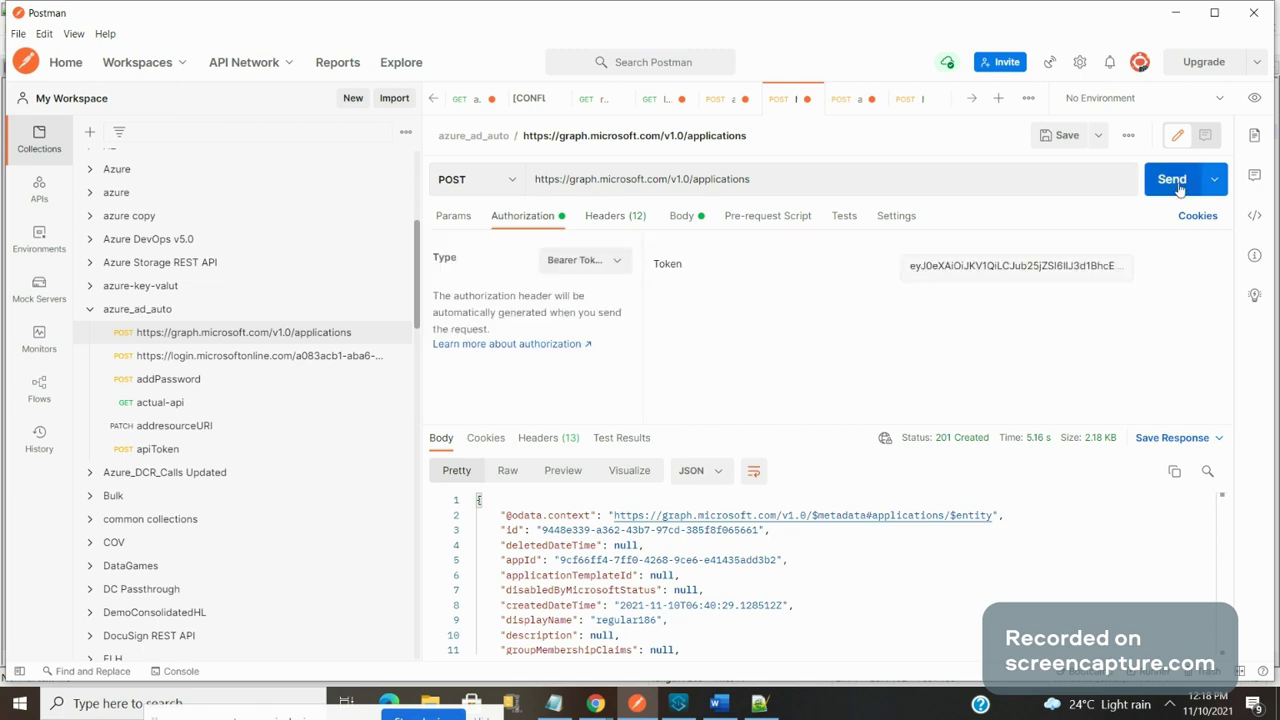
click(211, 378)
click(758, 183)
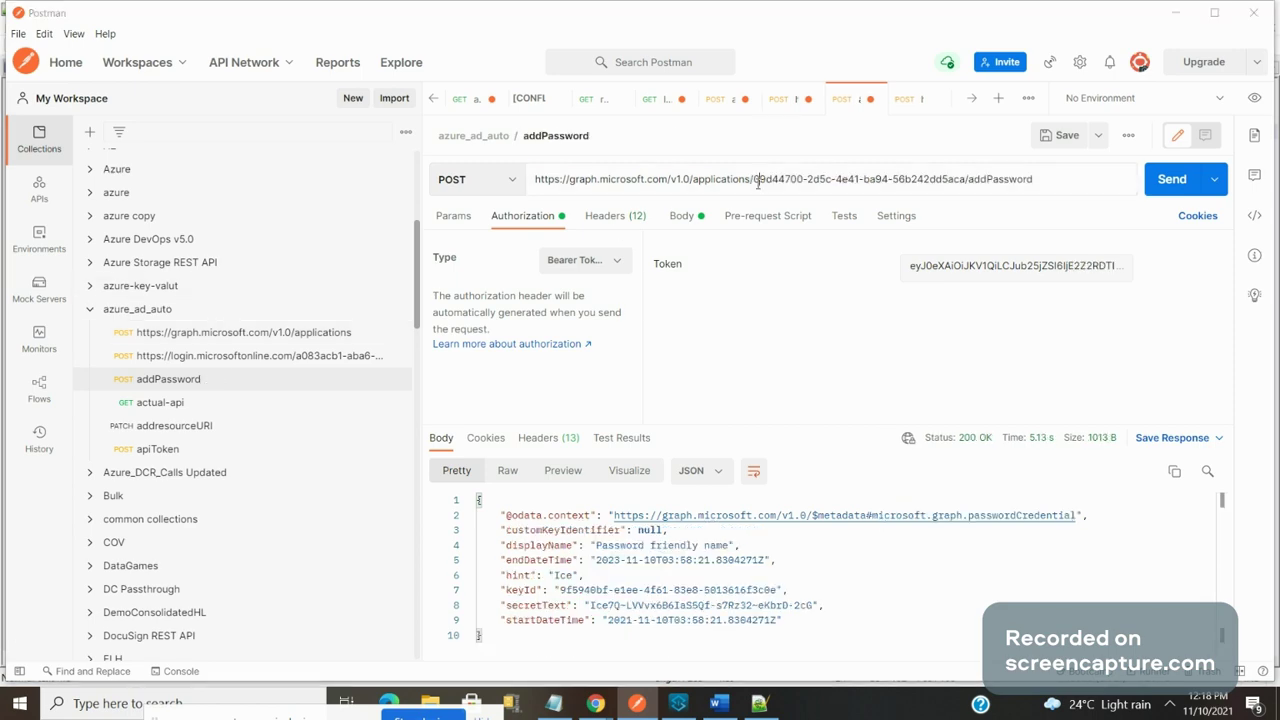
Step: Switch to Microsoft's Create application documentation in Chrome and show the list of operations under the Application section
key(alt+Tab)
key(alt+Tab)
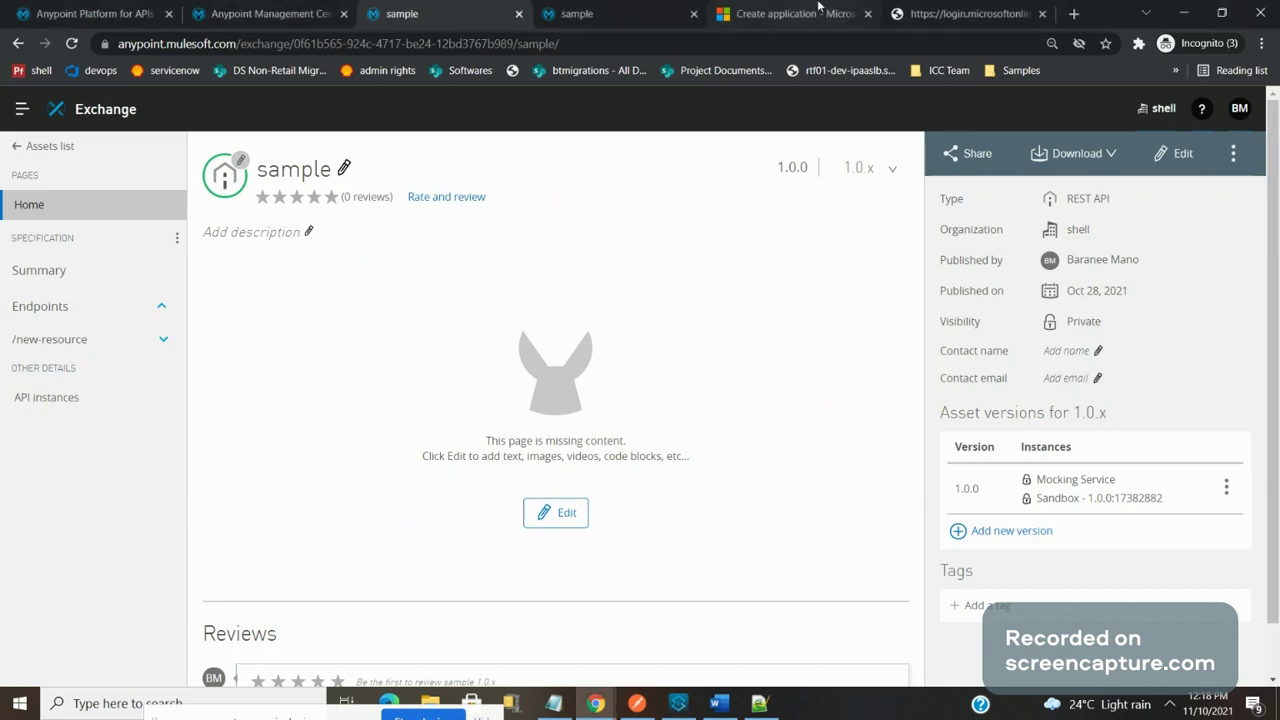
click(818, 7)
key(alt+Tab)
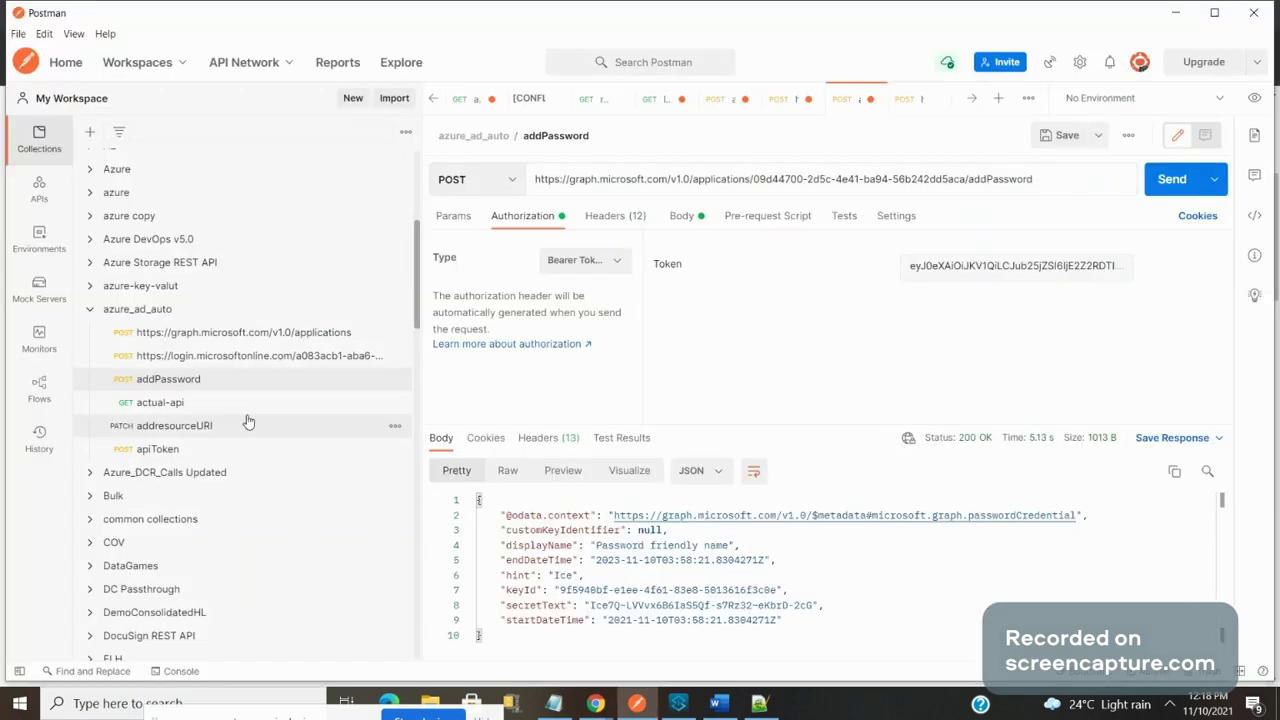
key(alt+Tab)
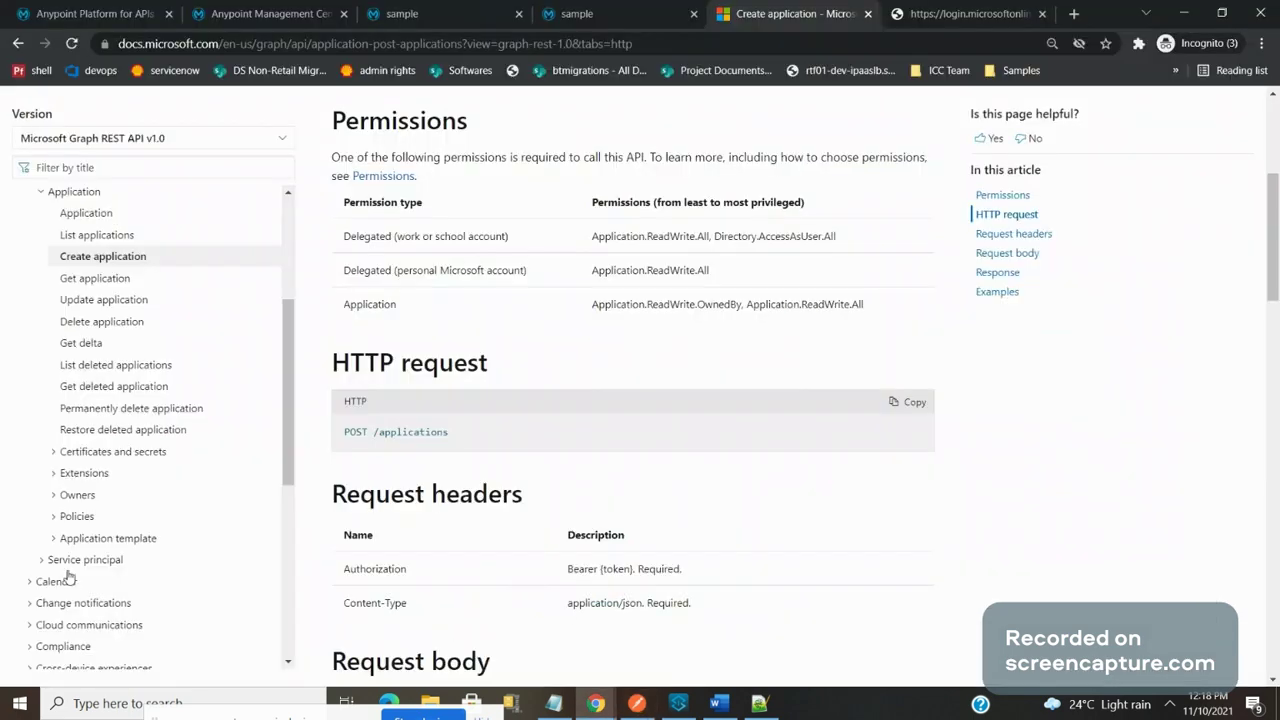
click(44, 193)
click(44, 168)
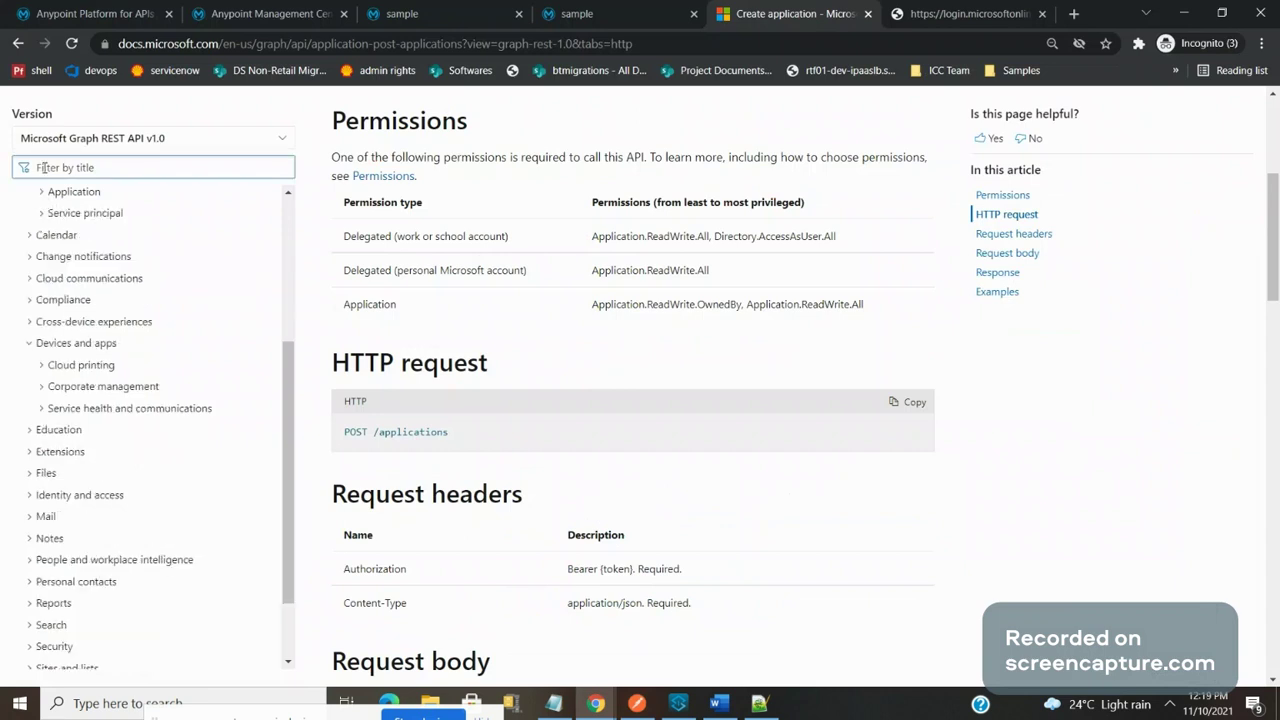
click(44, 195)
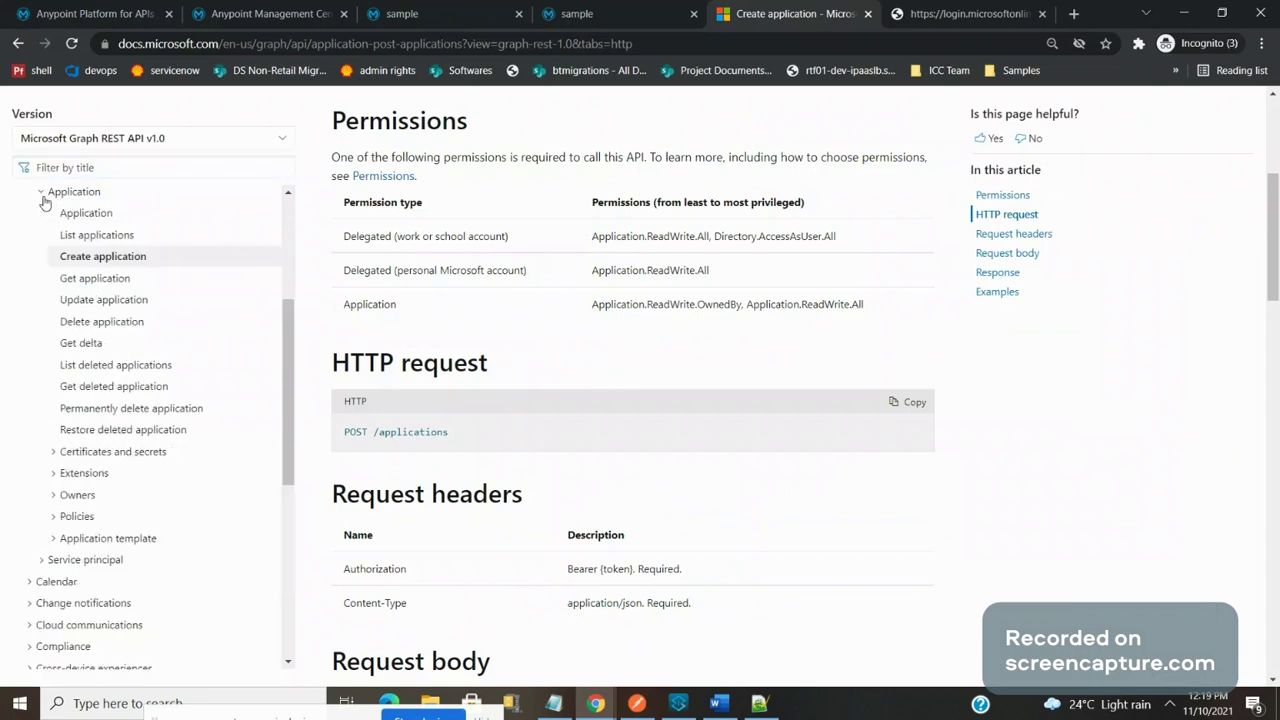
Step: Open the Add password documentation under Certificates and secrets, and in Postman examine the addPassword request's passwordCredential body and application ID in the URL
click(52, 453)
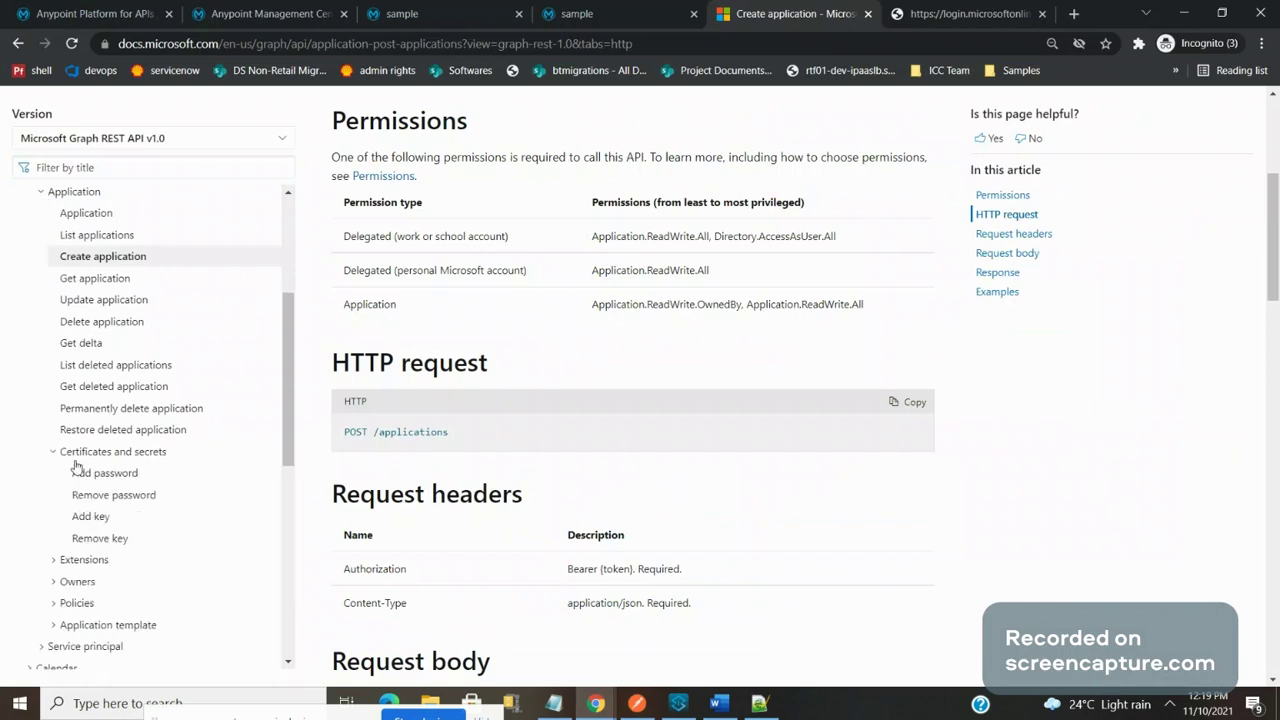
click(100, 474)
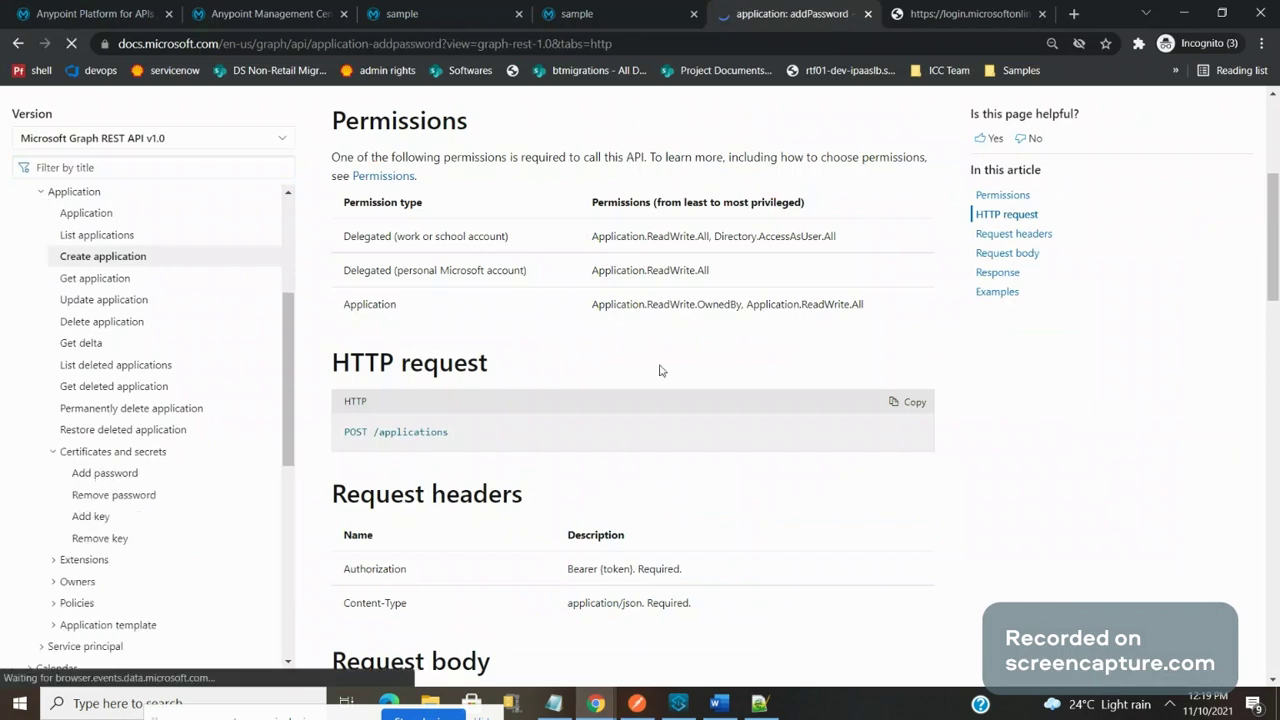
key(alt+Tab)
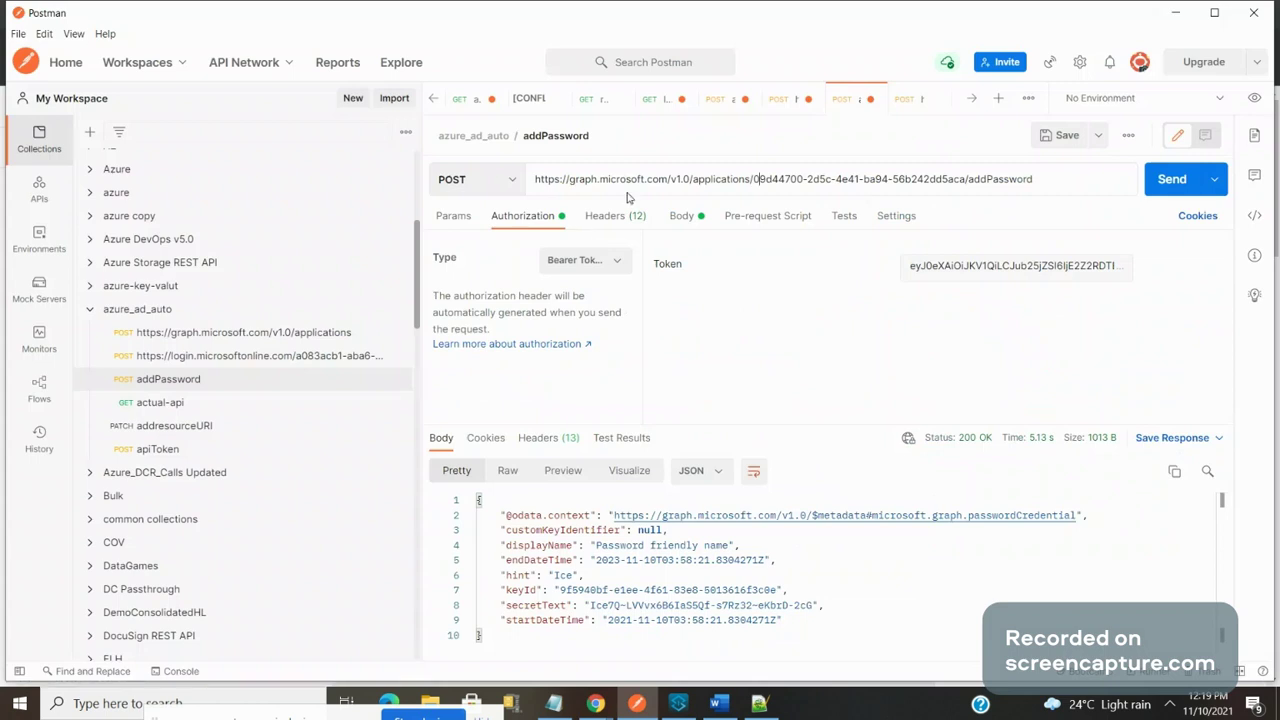
click(680, 216)
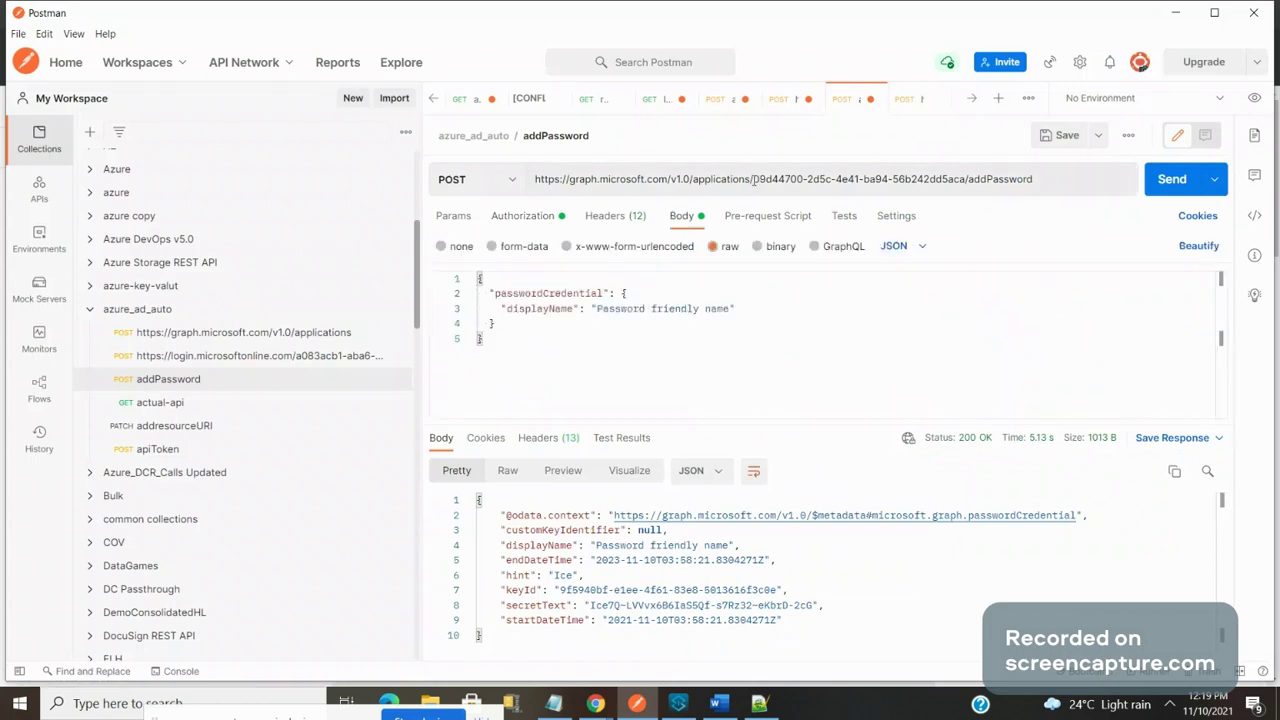
drag(753, 179, 941, 177)
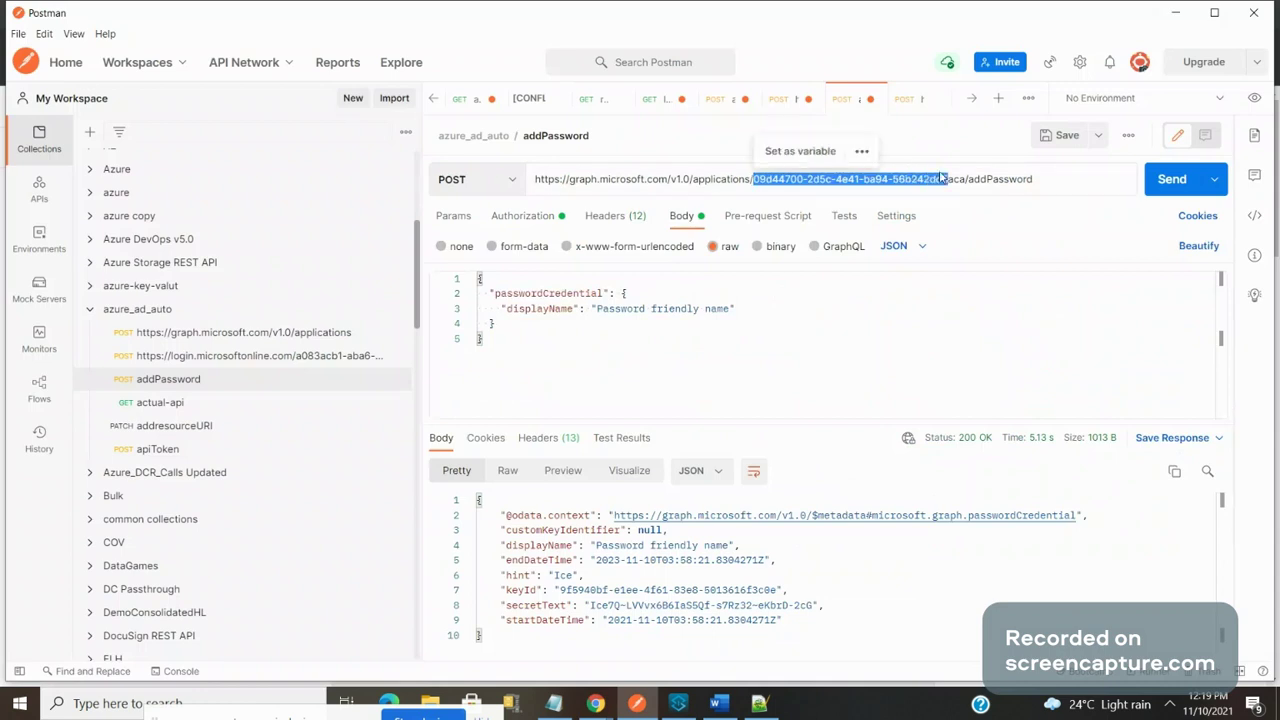
drag(497, 323, 479, 312)
key(ctrl+a)
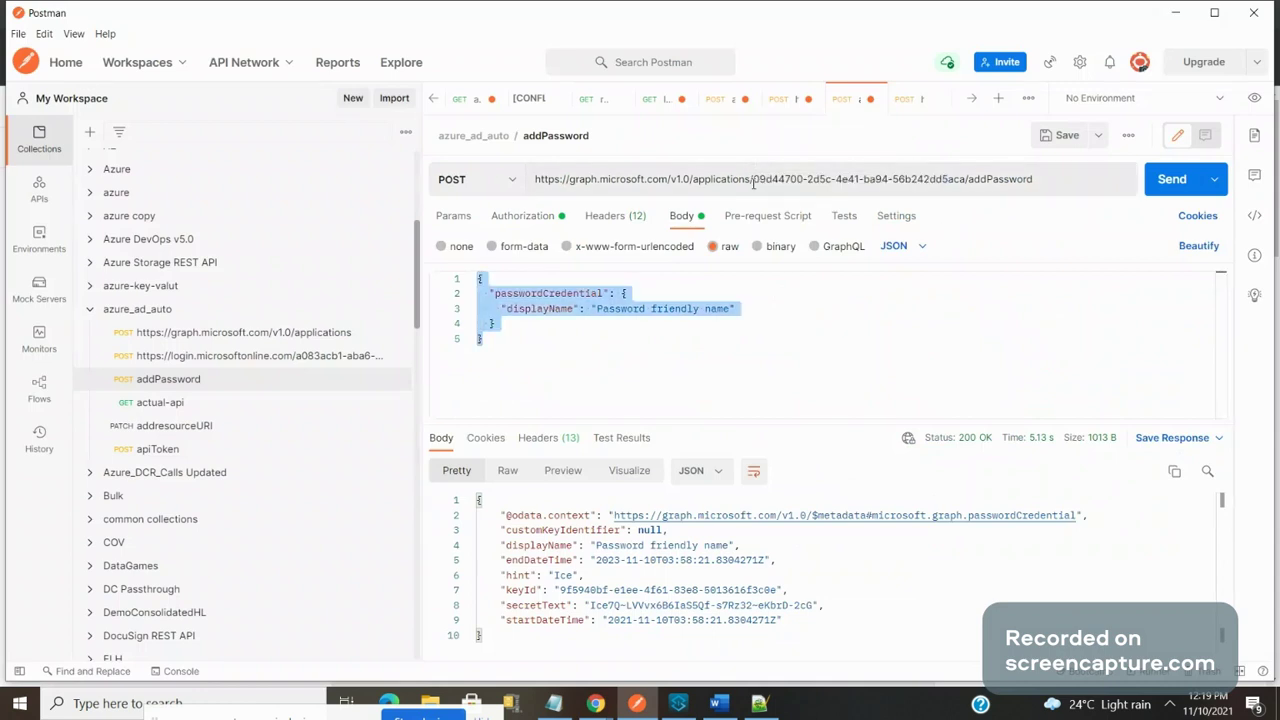
drag(753, 183, 947, 180)
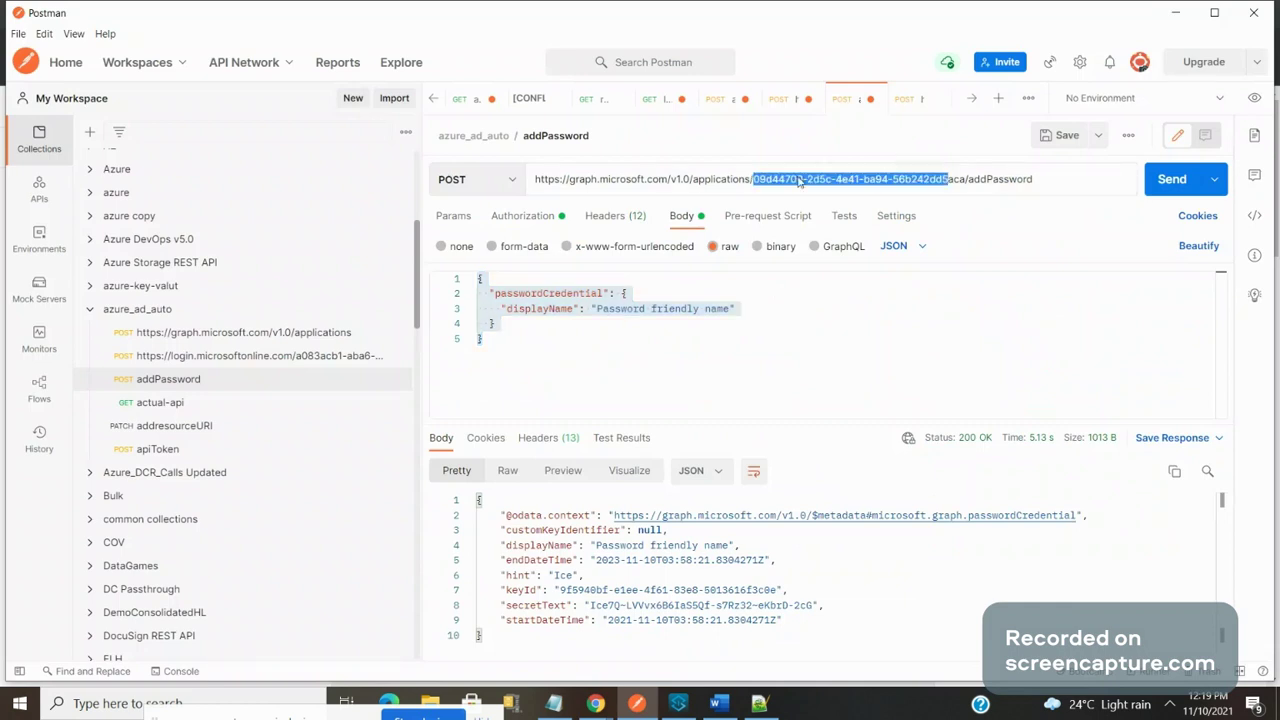
Step: Review the id in the Graph applications response, revisit the token and addPassword requests, and open the addresourceURI request
click(243, 332)
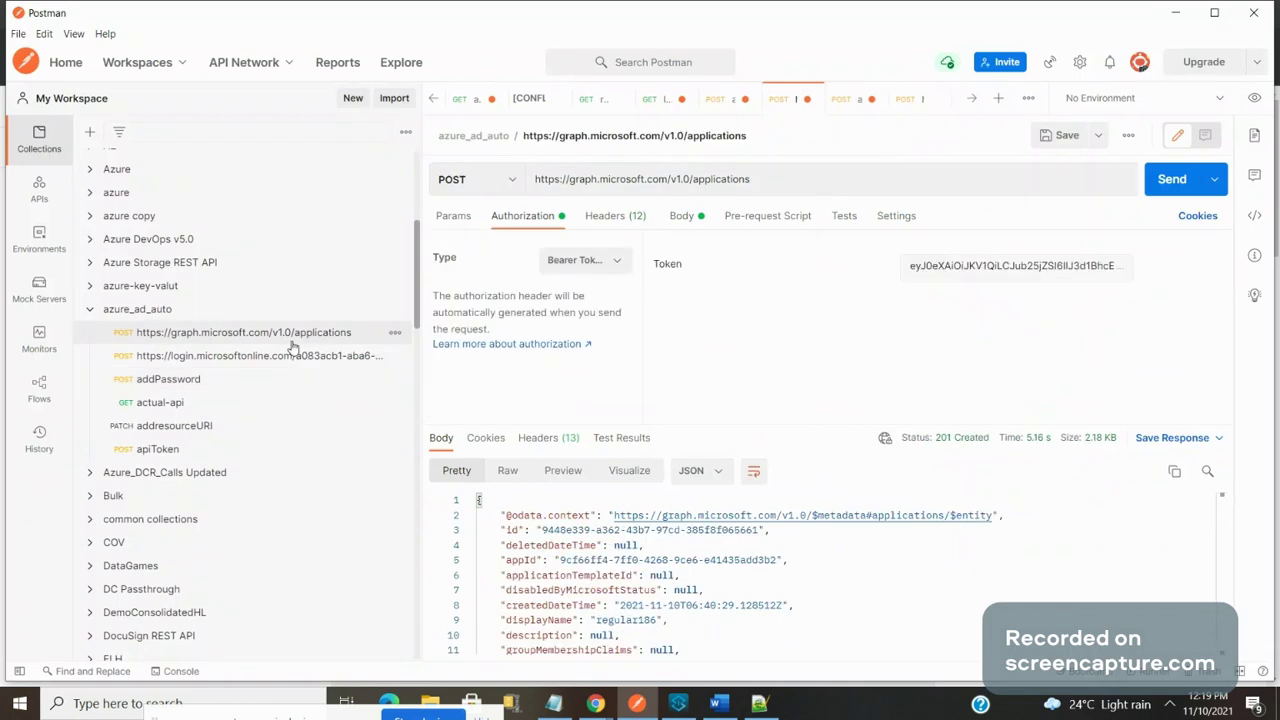
click(571, 529)
click(252, 362)
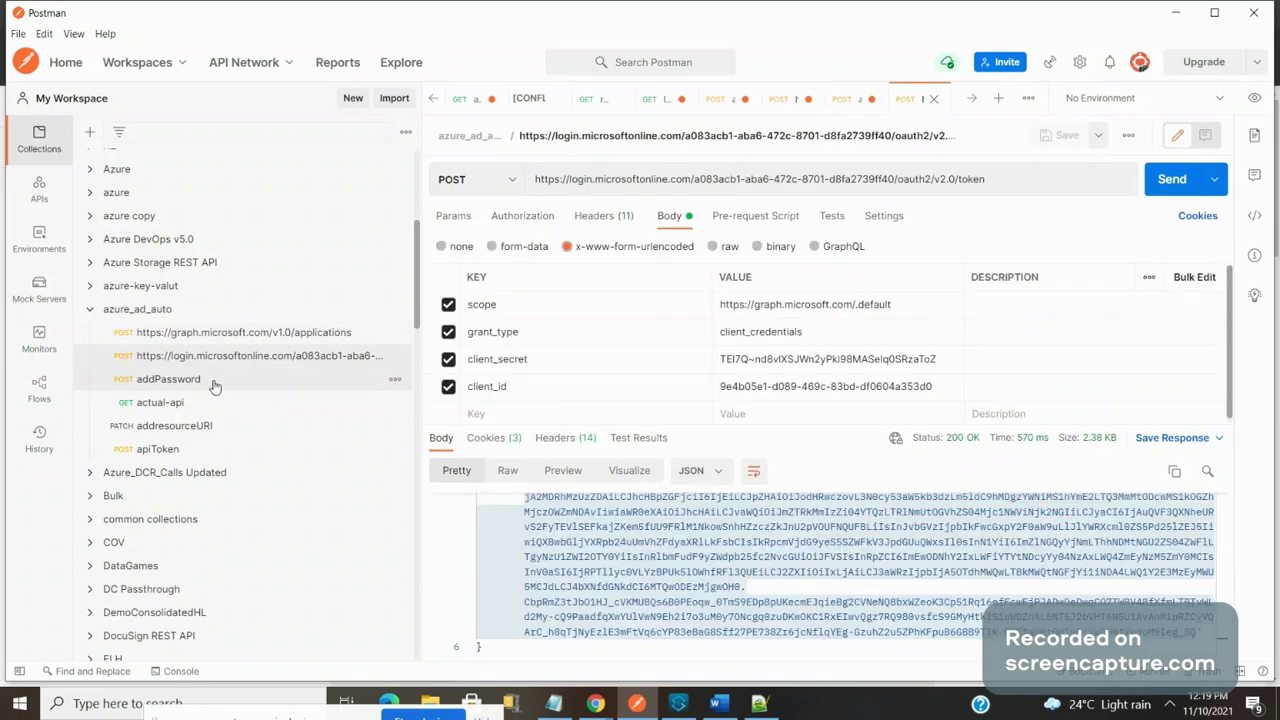
click(213, 386)
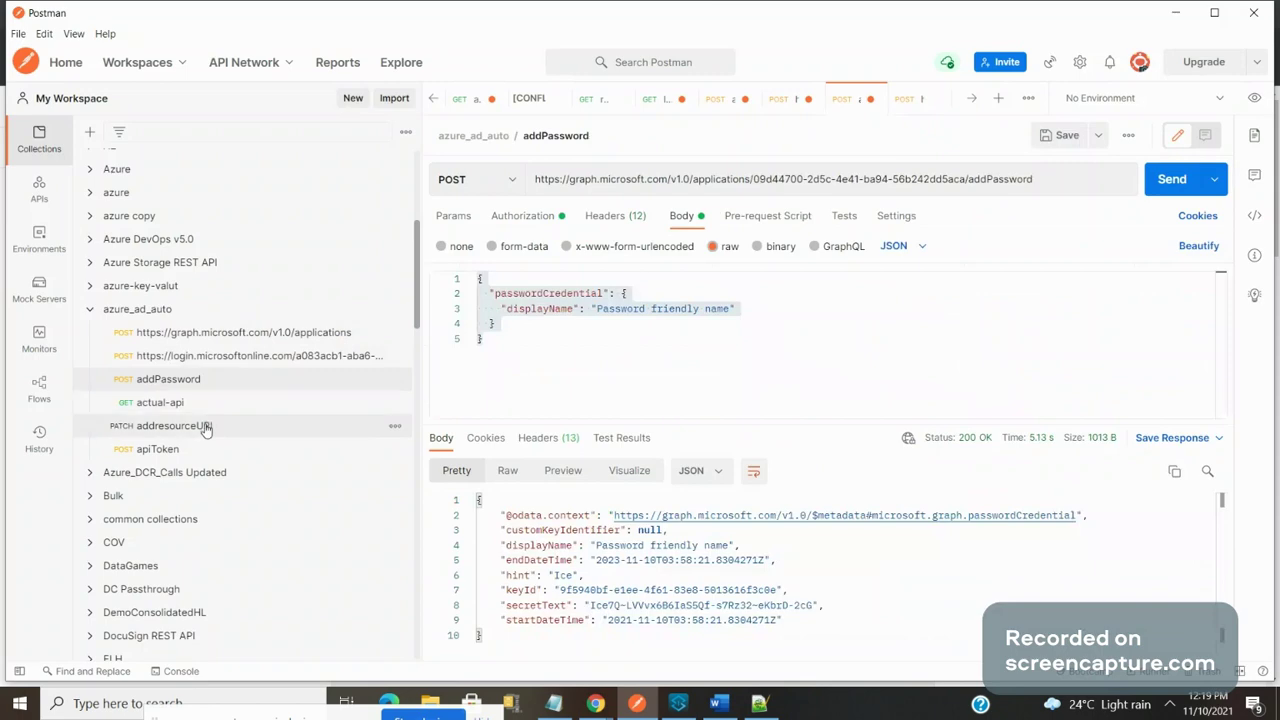
click(205, 427)
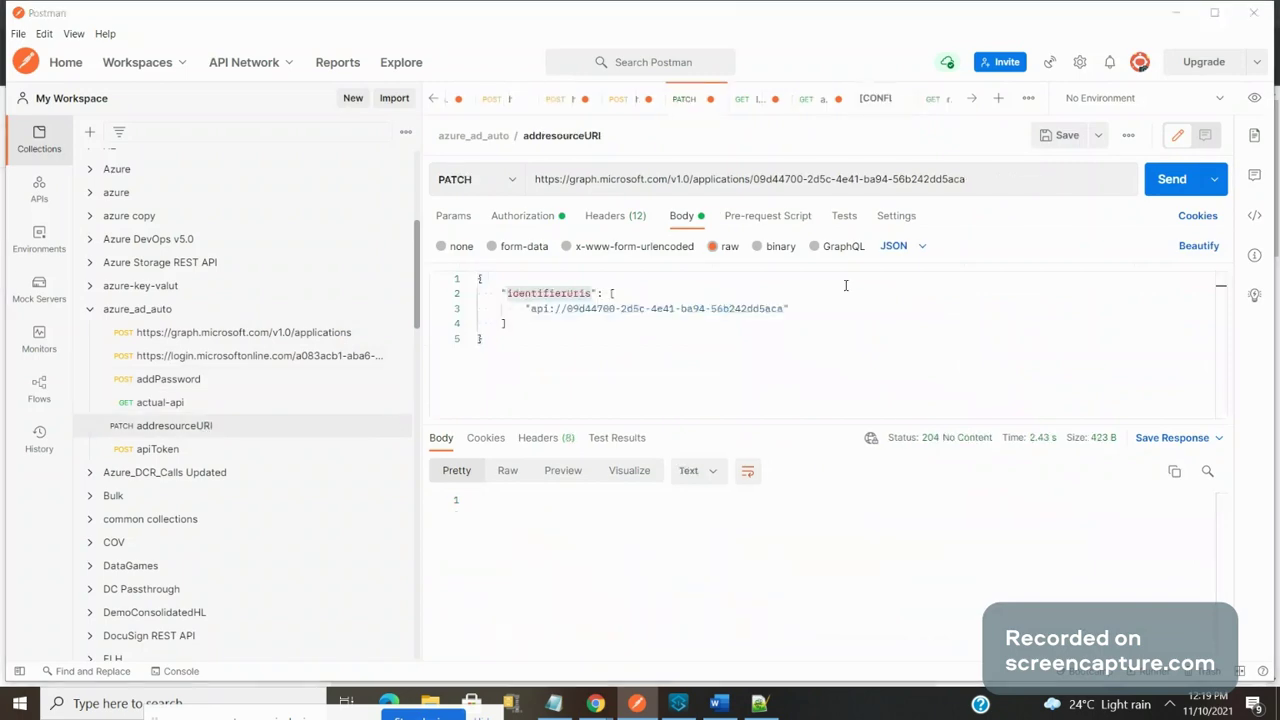
Step: Switch to the Microsoft Graph documentation in Chrome and read the Add key page down to its HTTP request section
key(alt+Tab)
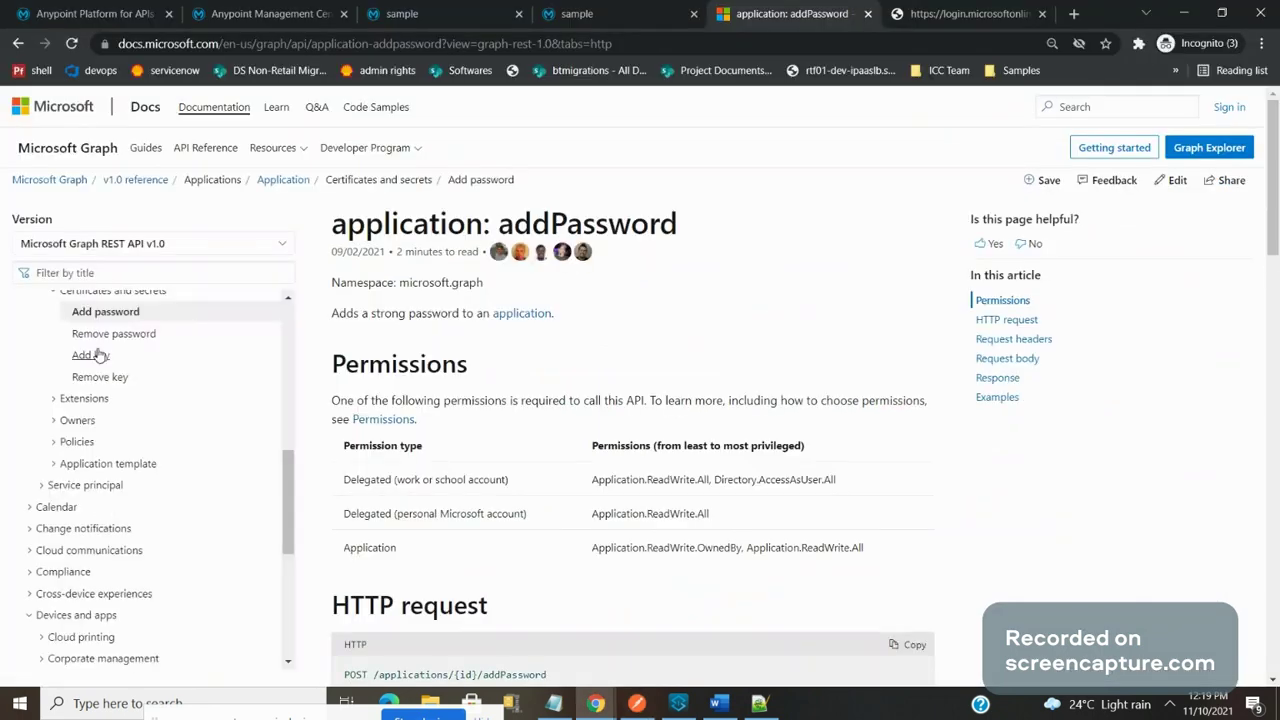
click(90, 355)
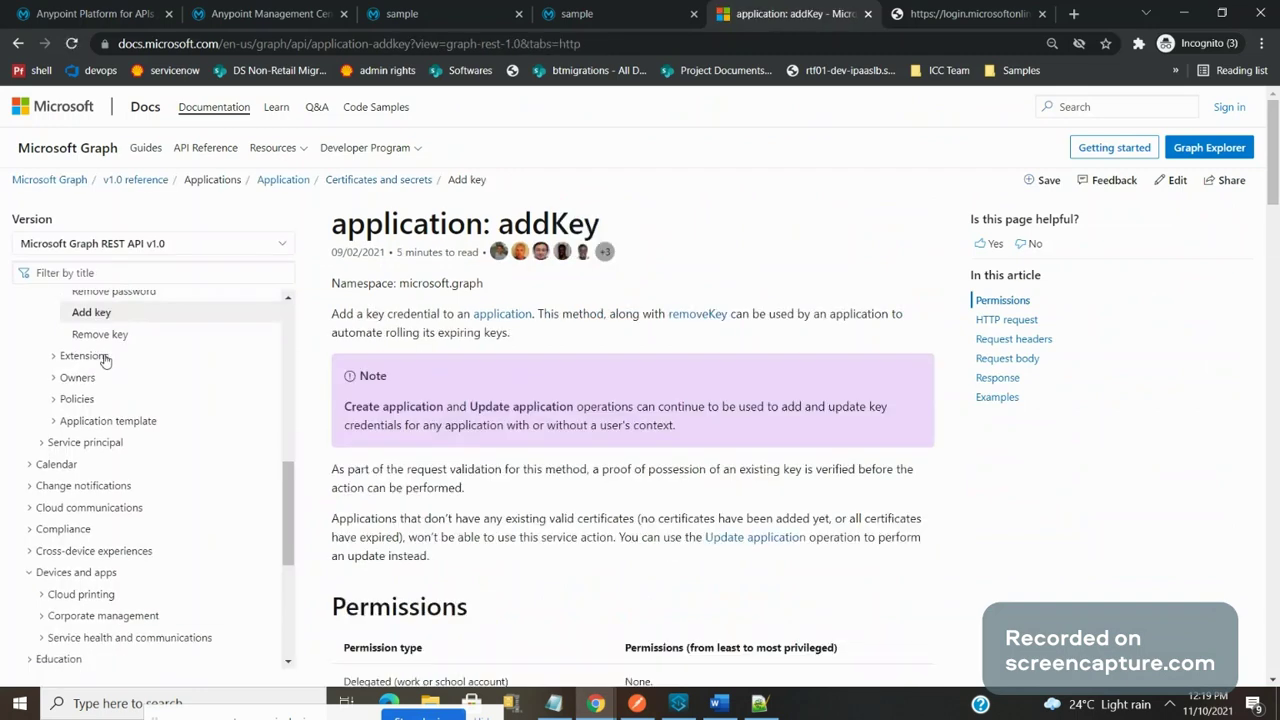
key(Tab)
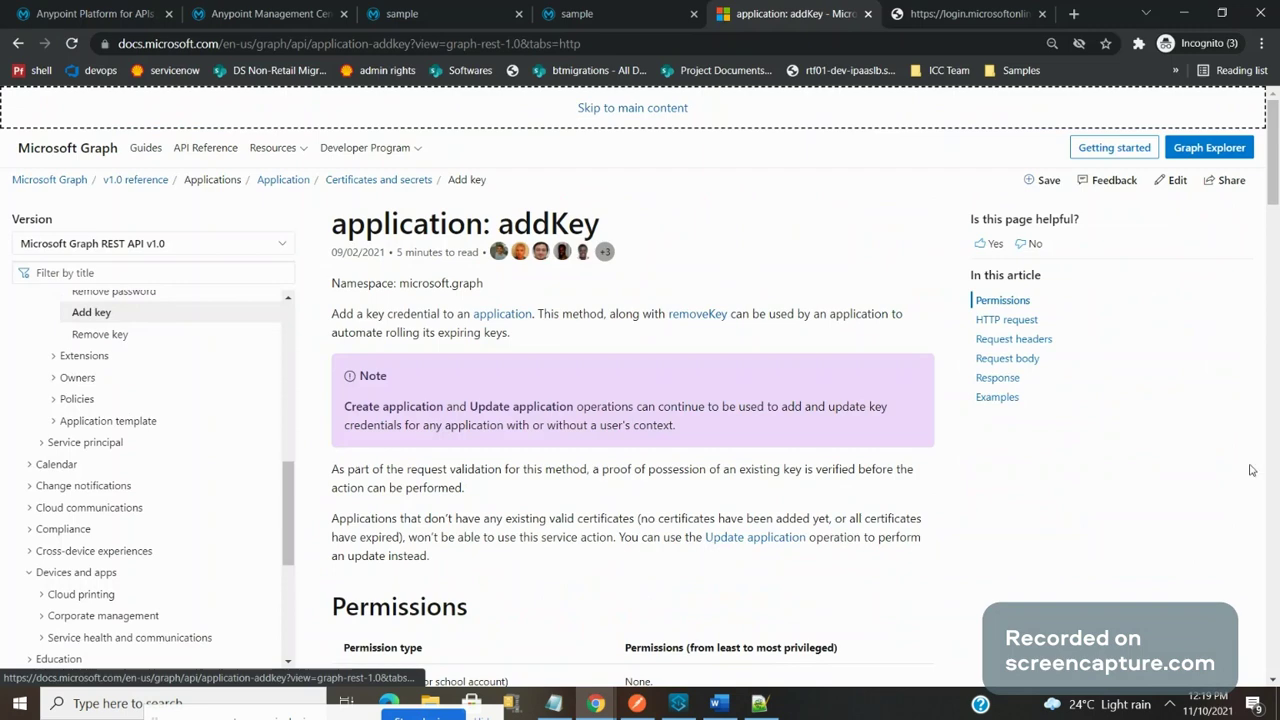
scroll(1276, 428, down, 5)
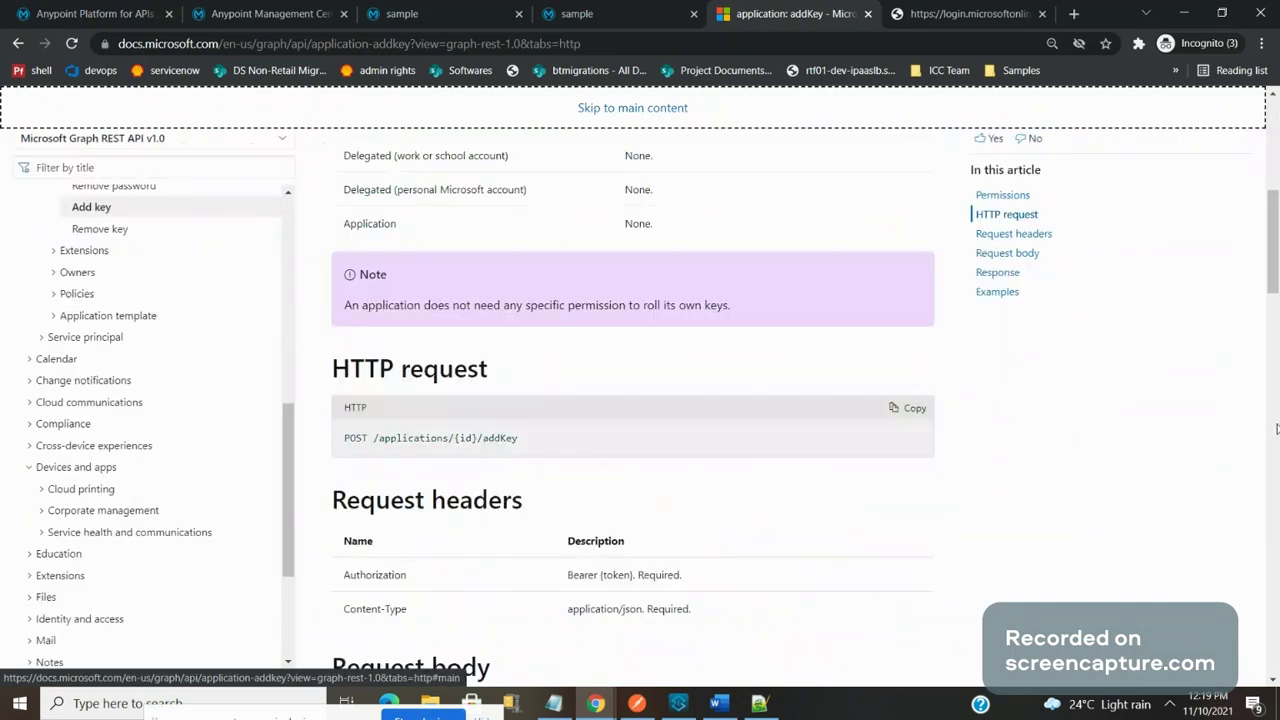
key(alt+Tab)
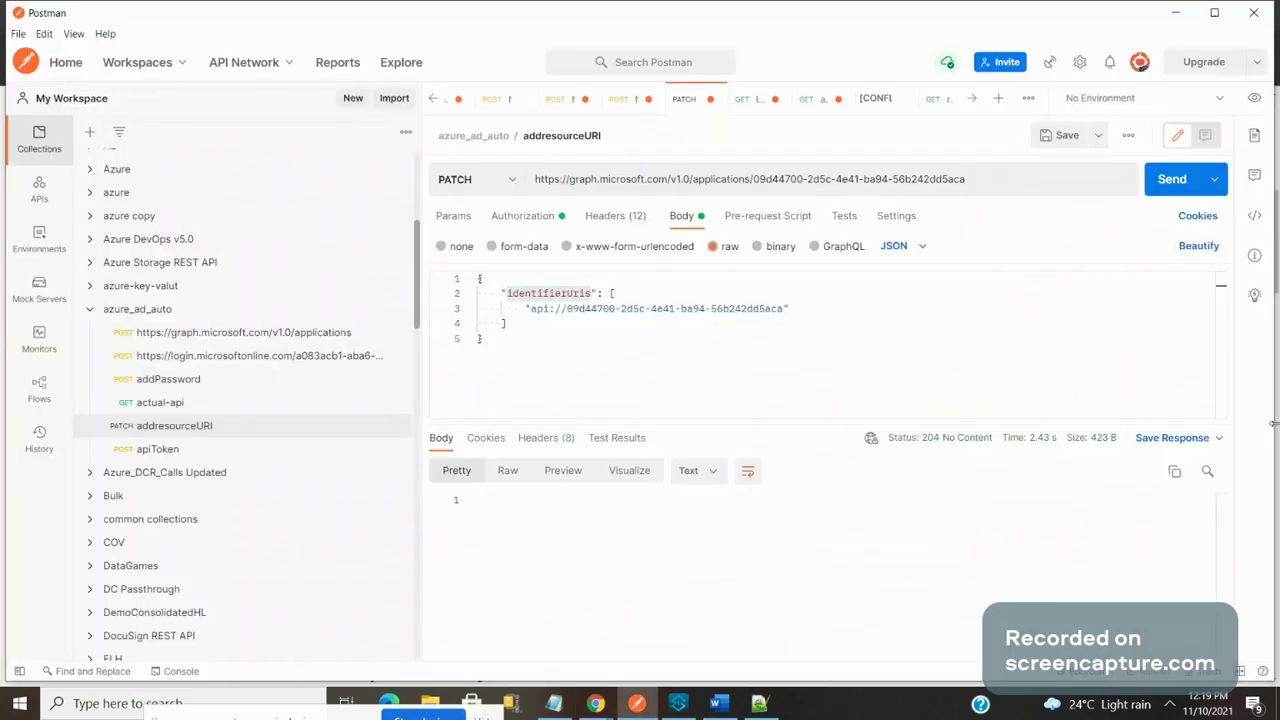
key(alt+Tab)
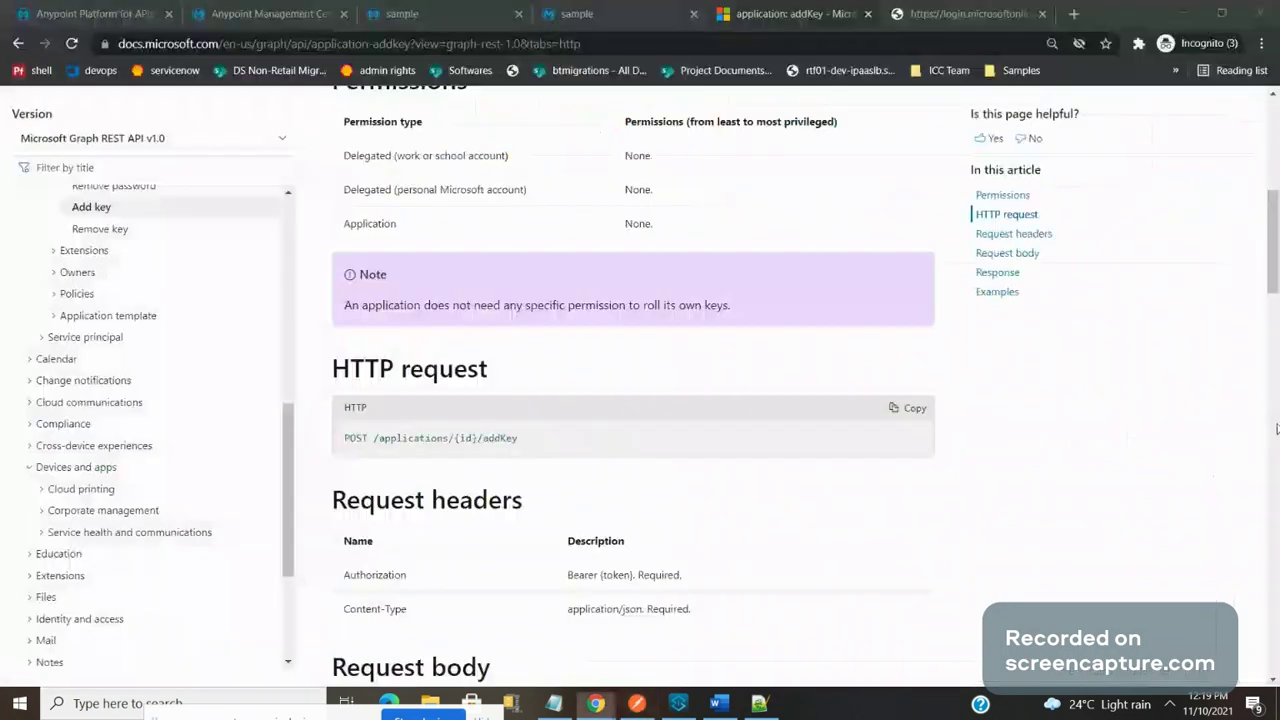
key(Tab)
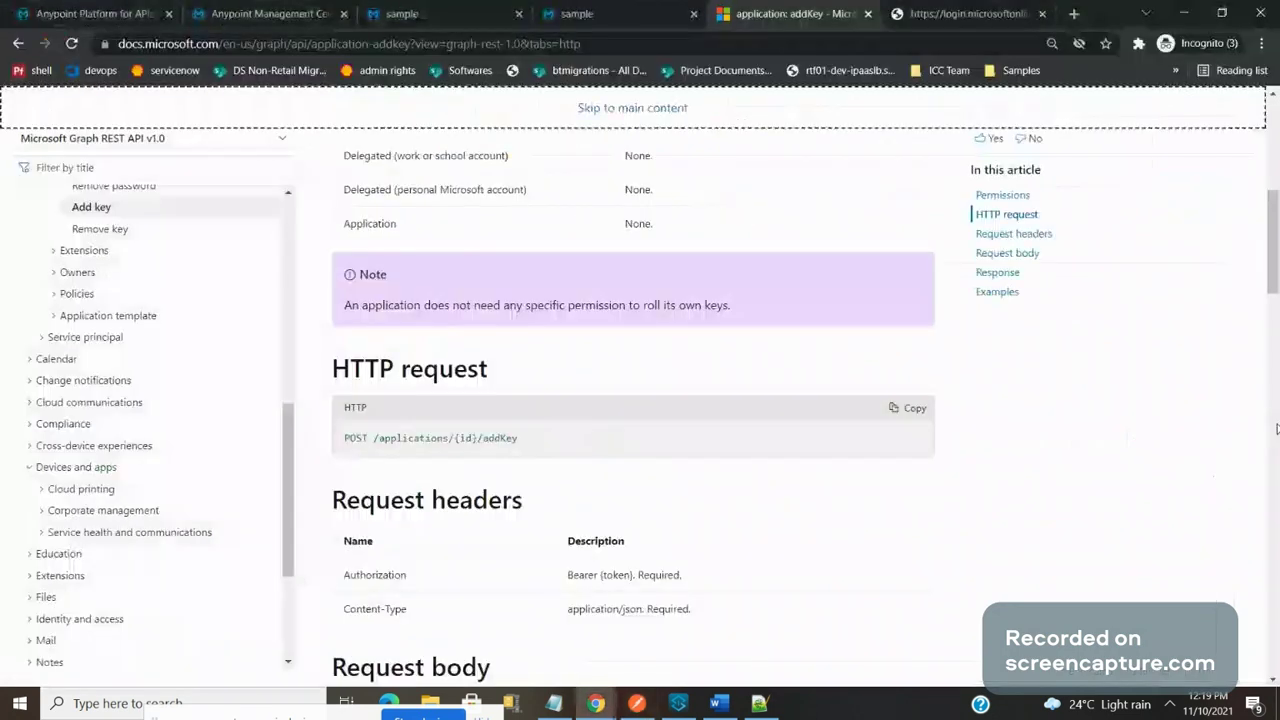
click(1060, 472)
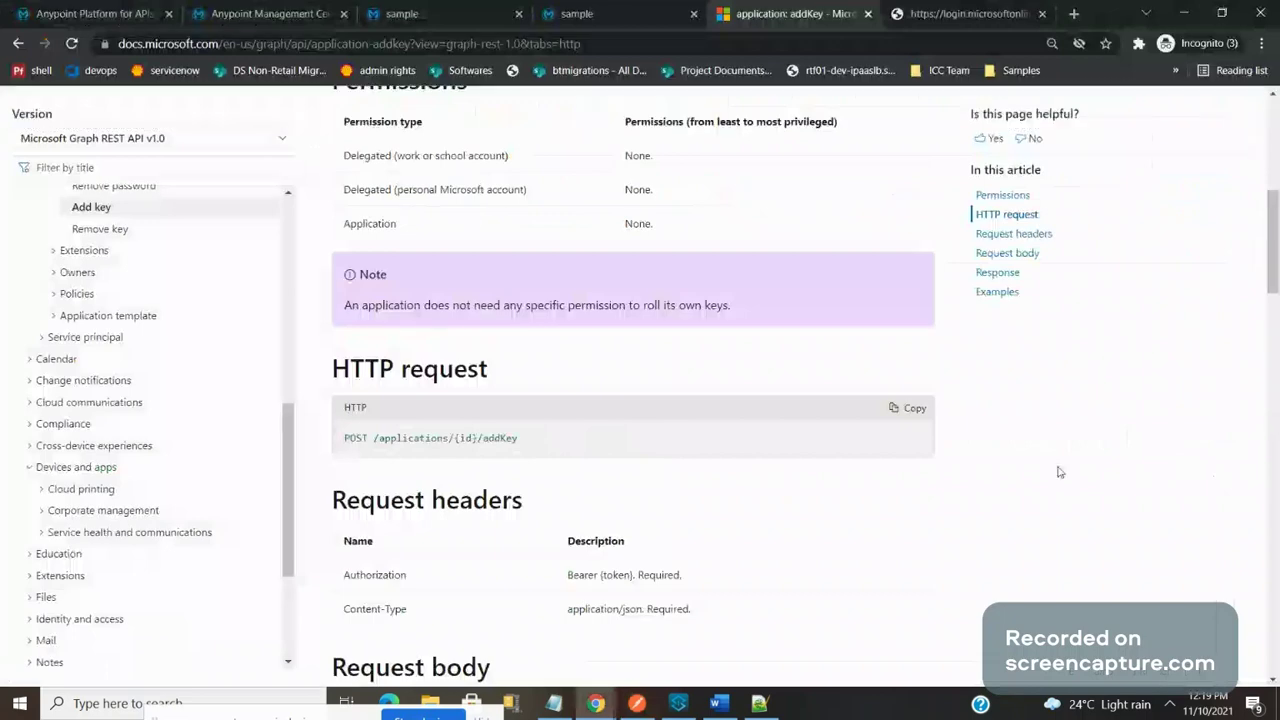
Step: Return to Postman and examine the application ID in the addresourceURI PATCH URL and the identifierUris property in its body
key(alt+Tab)
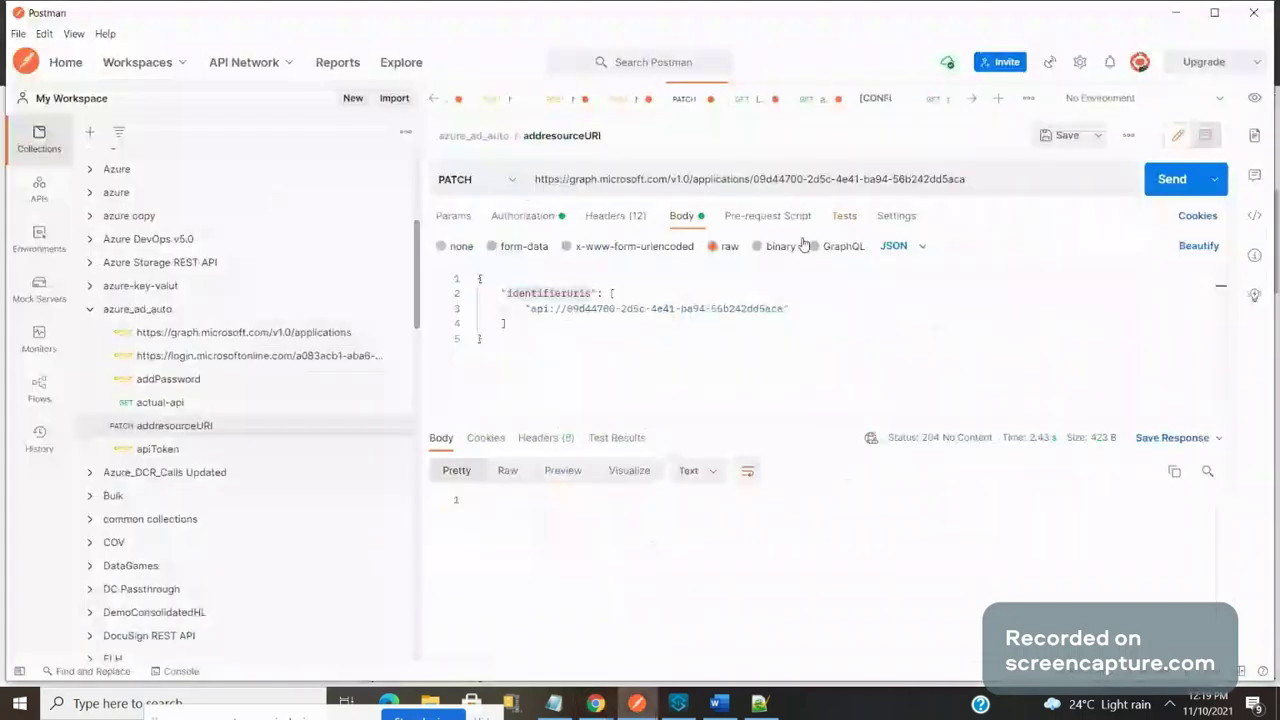
key(alt+Tab)
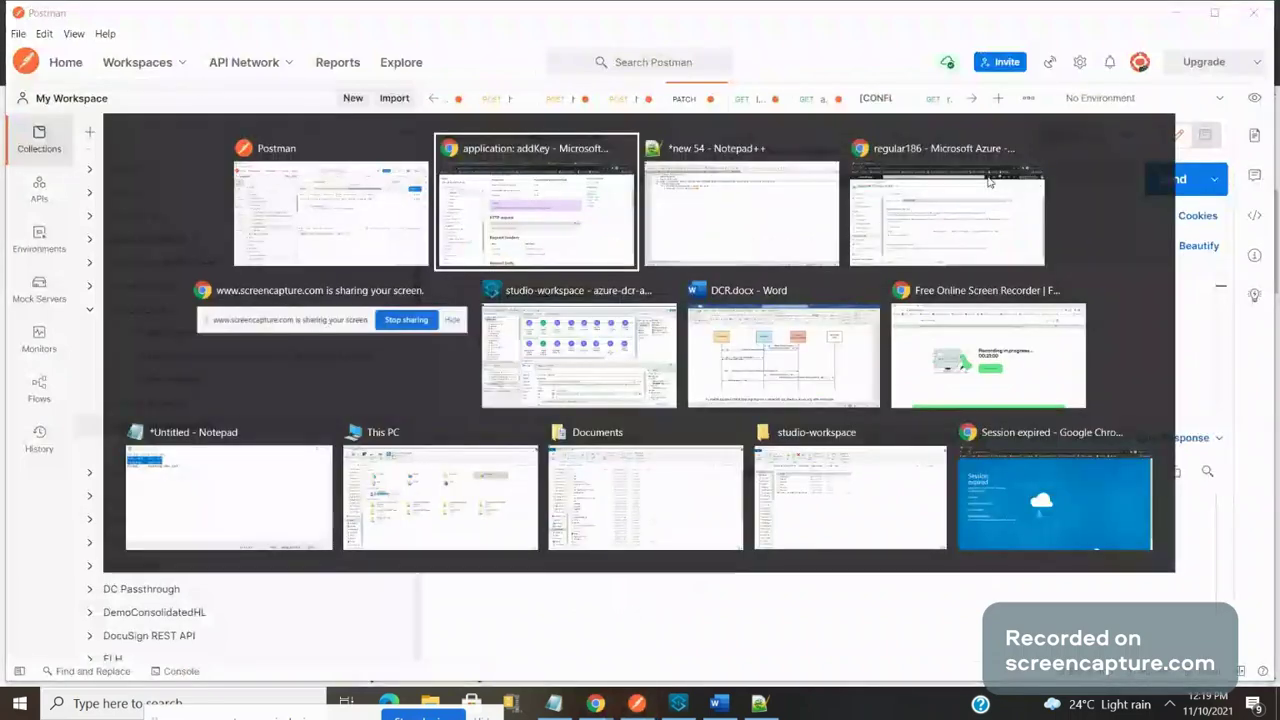
key(alt+Tab)
drag(753, 178, 988, 178)
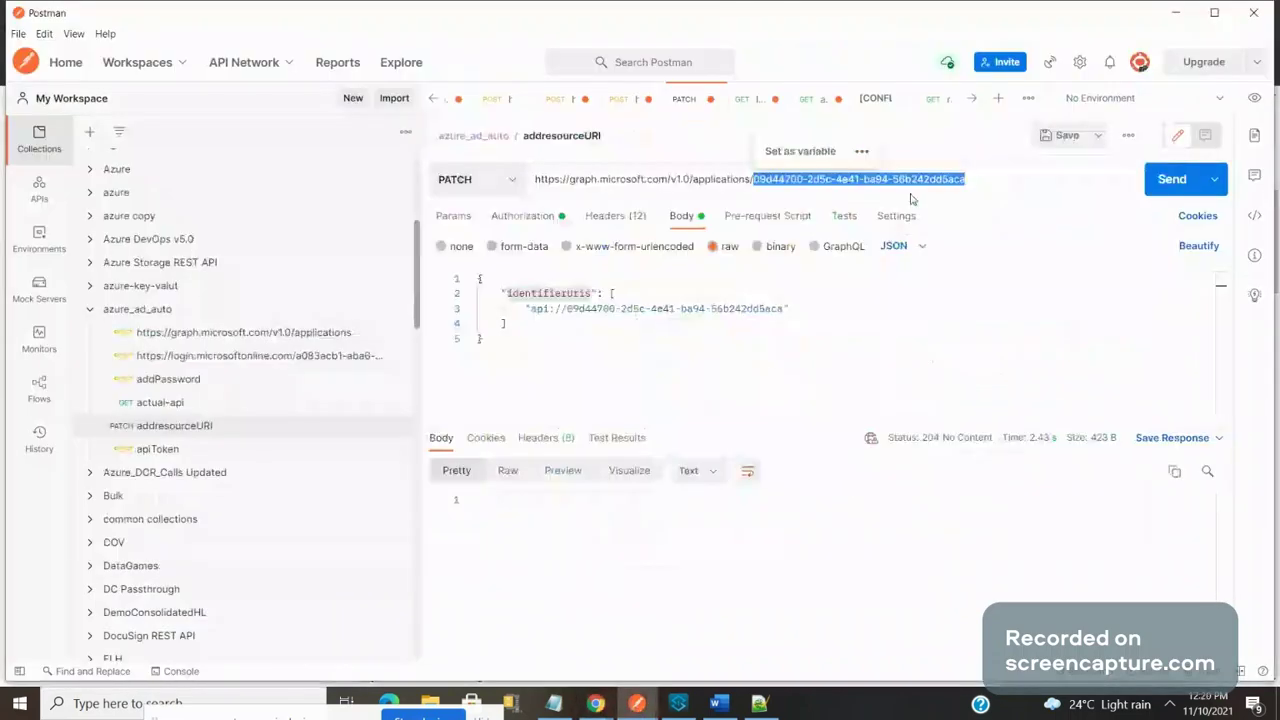
double_click(550, 294)
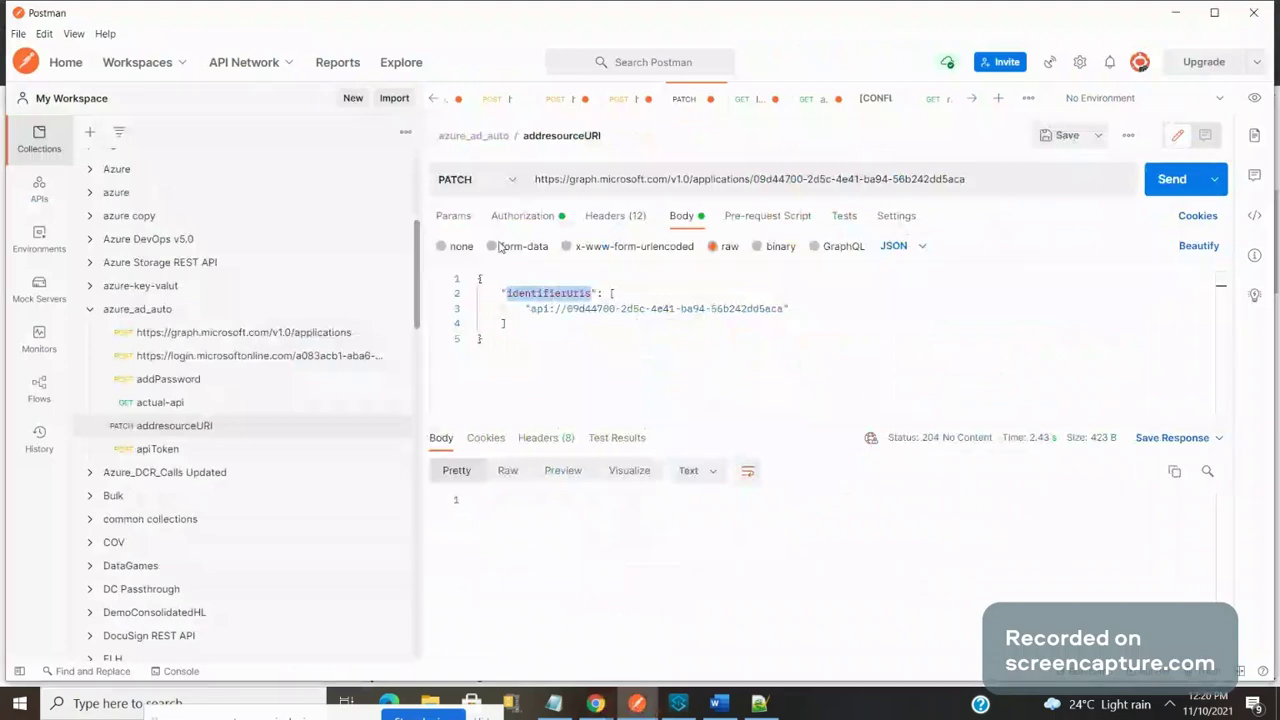
Step: Switch to the Azure portal window in Chrome and examine the Application ID URI on regular186's Expose an API page
key(alt+Tab)
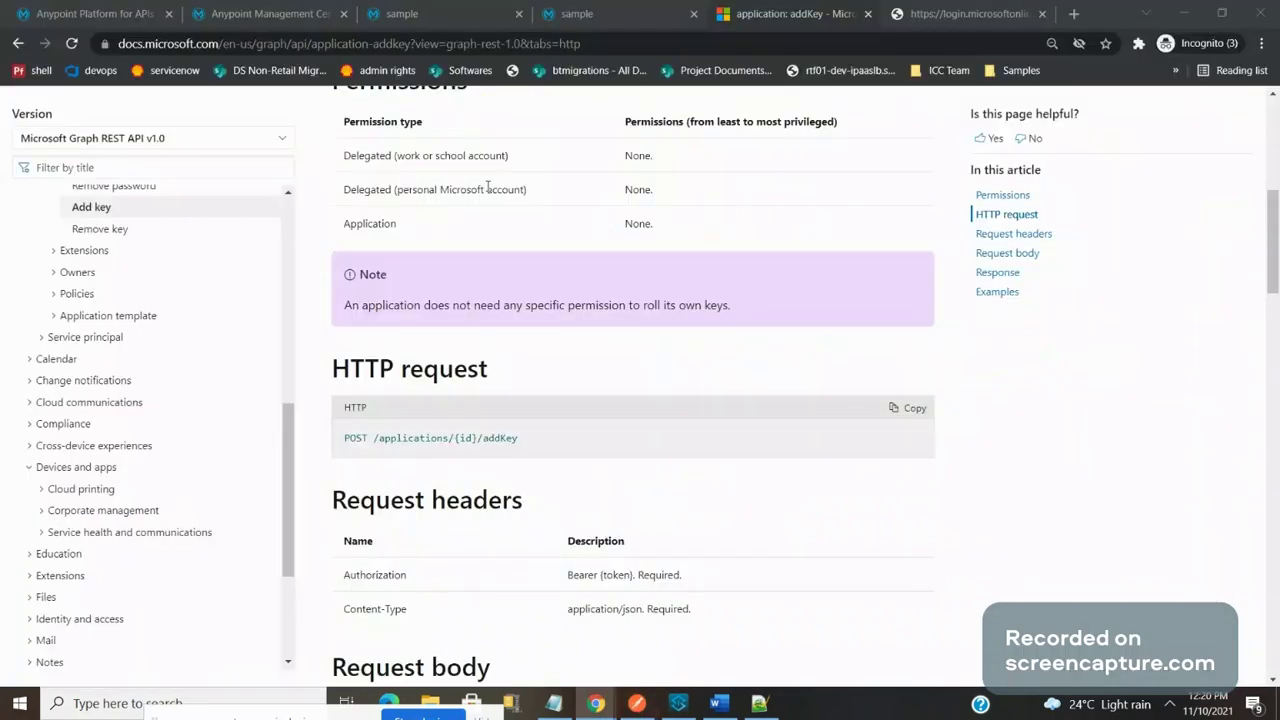
click(95, 14)
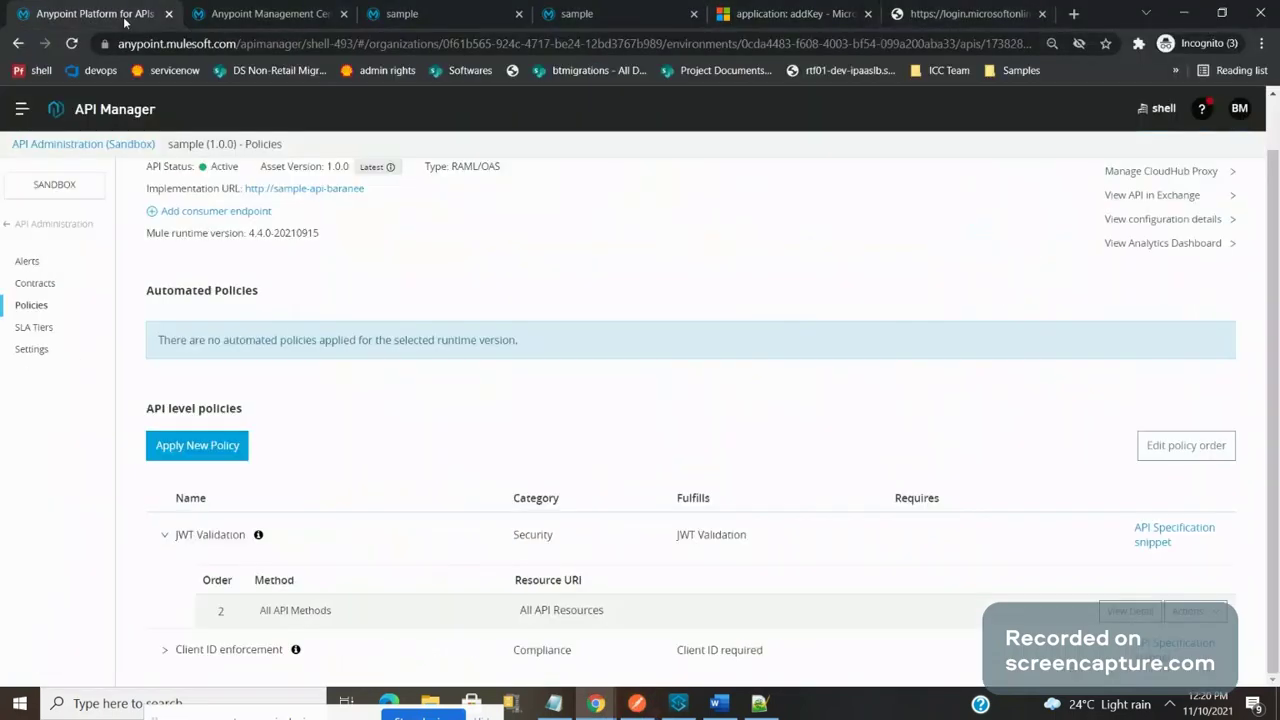
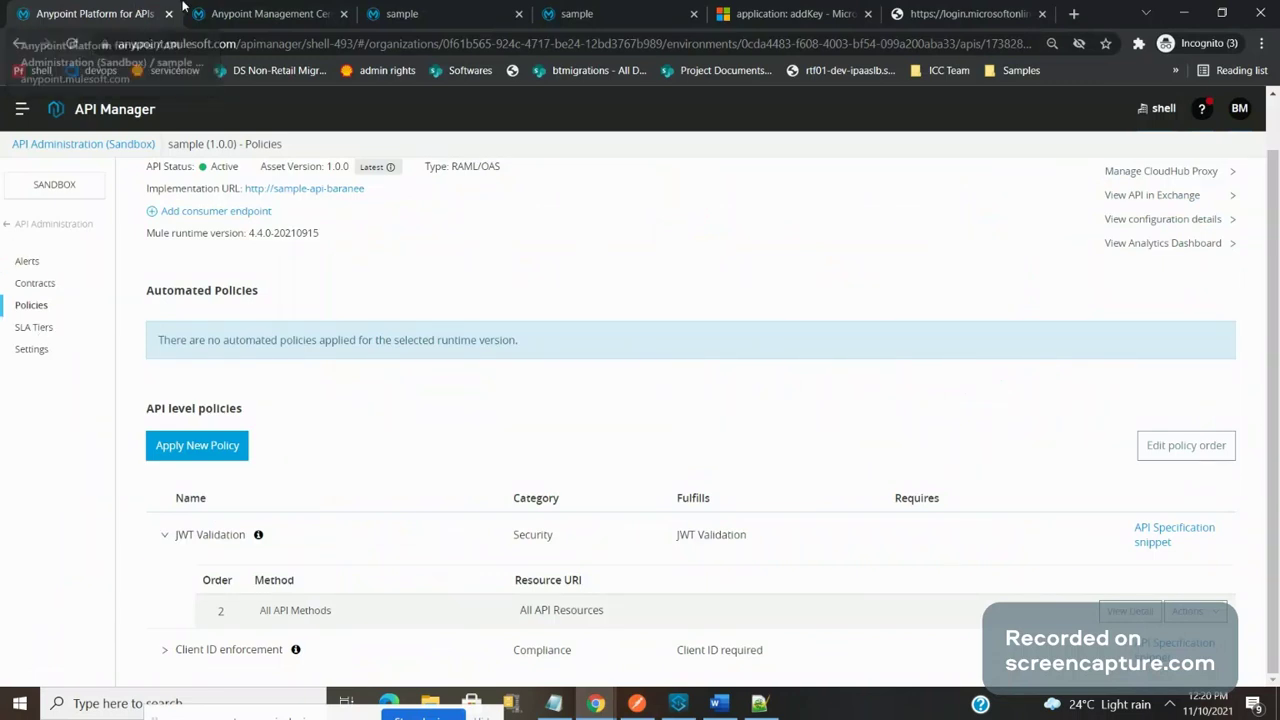
key(alt+Tab)
key(alt+Tab)
key(alt+Tab)
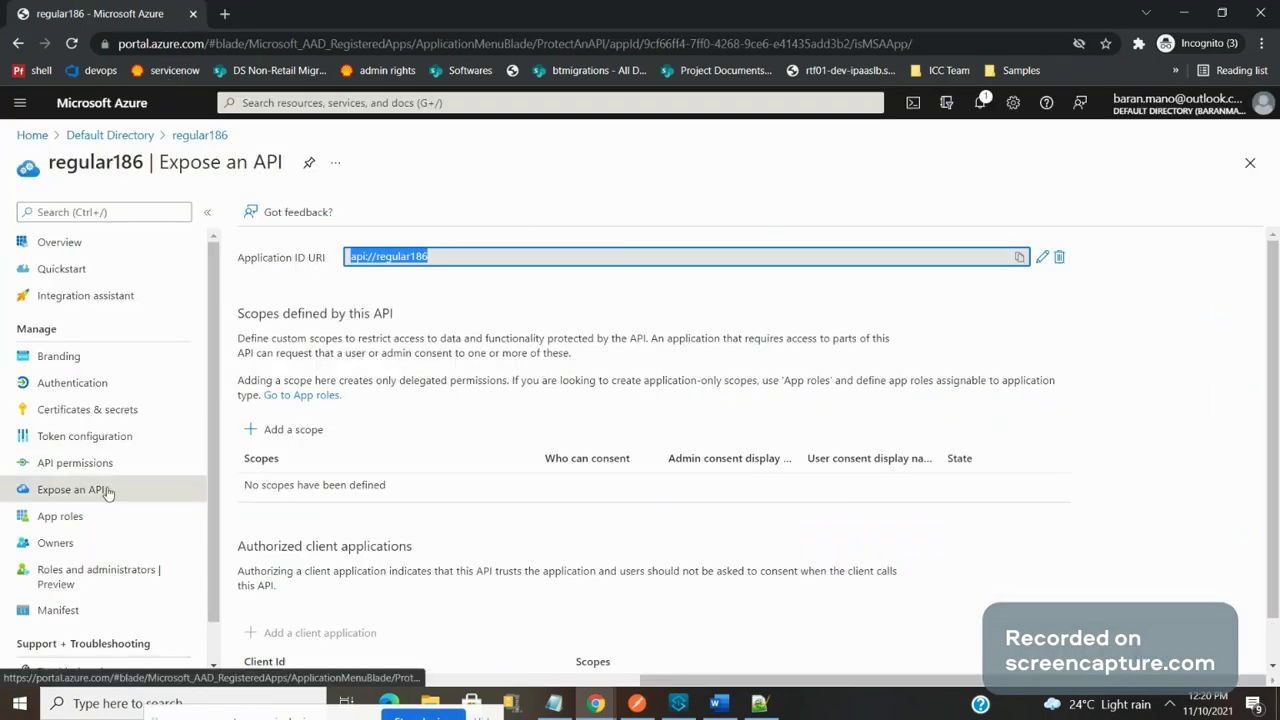
click(396, 238)
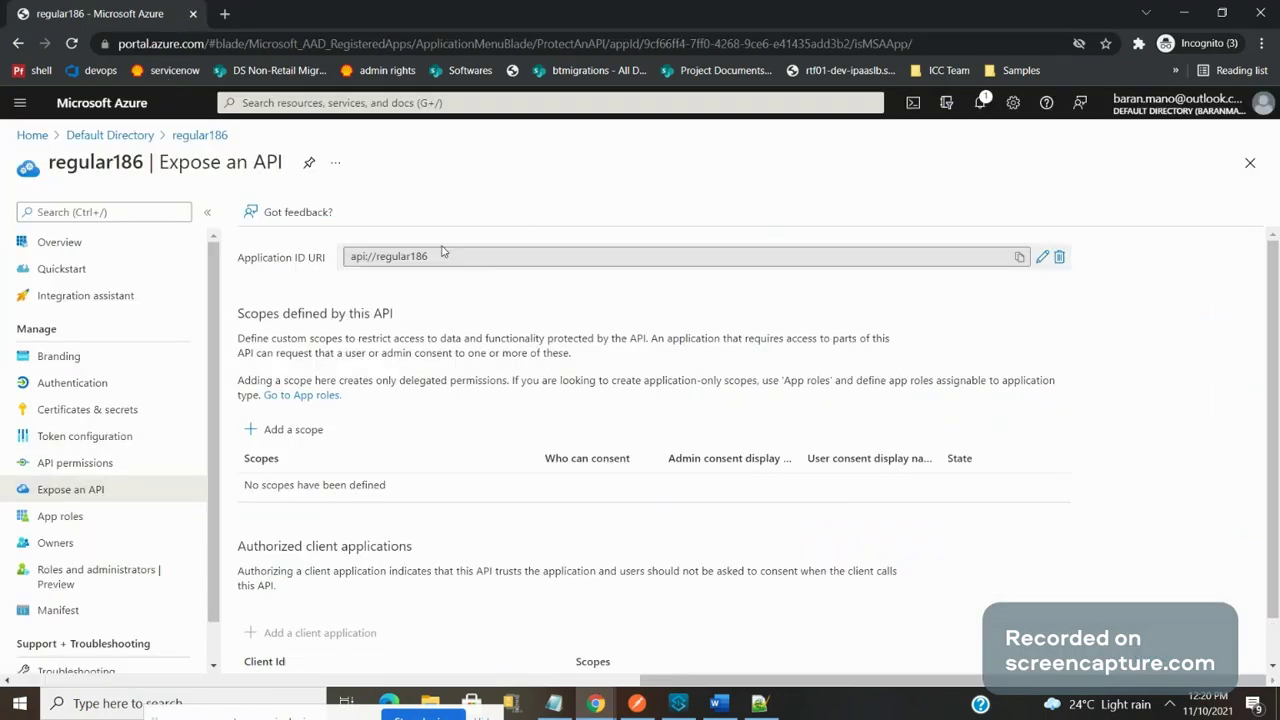
double_click(448, 255)
Step: Switch back to Postman, open the actual-api request and review its body, authorization and headers, including client_id and client_secret
key(alt+Tab)
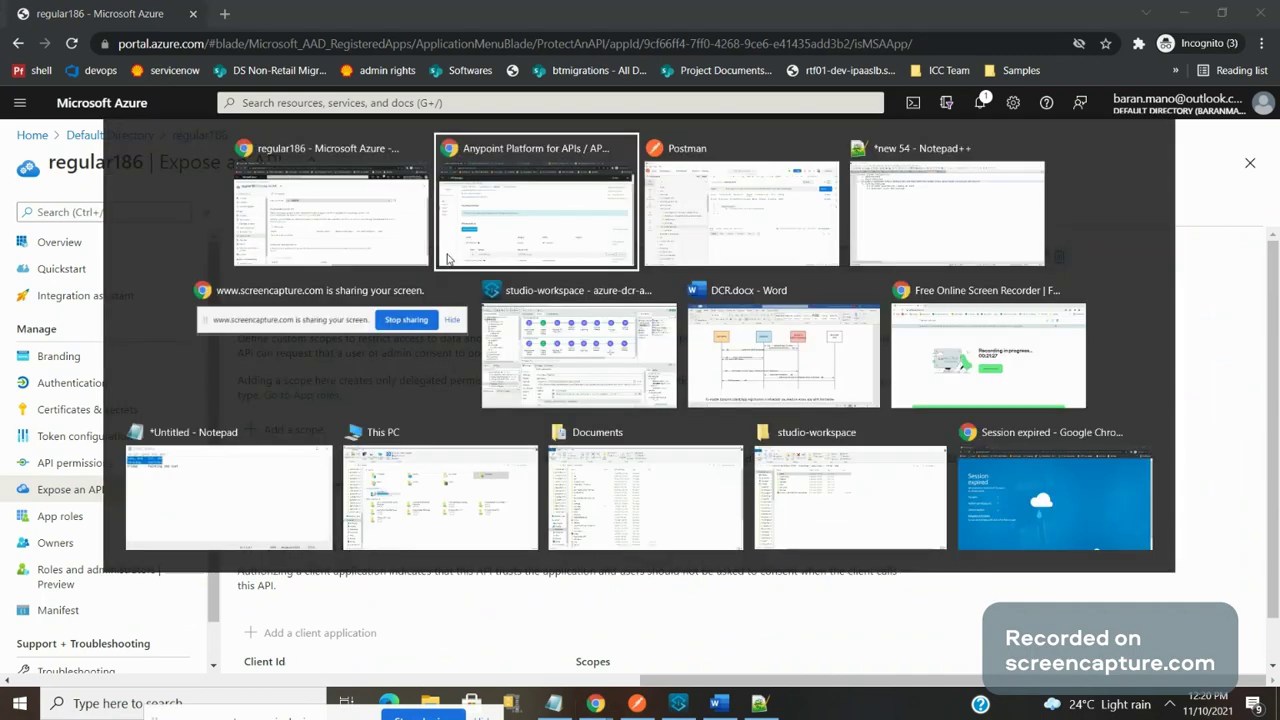
key(alt+Tab)
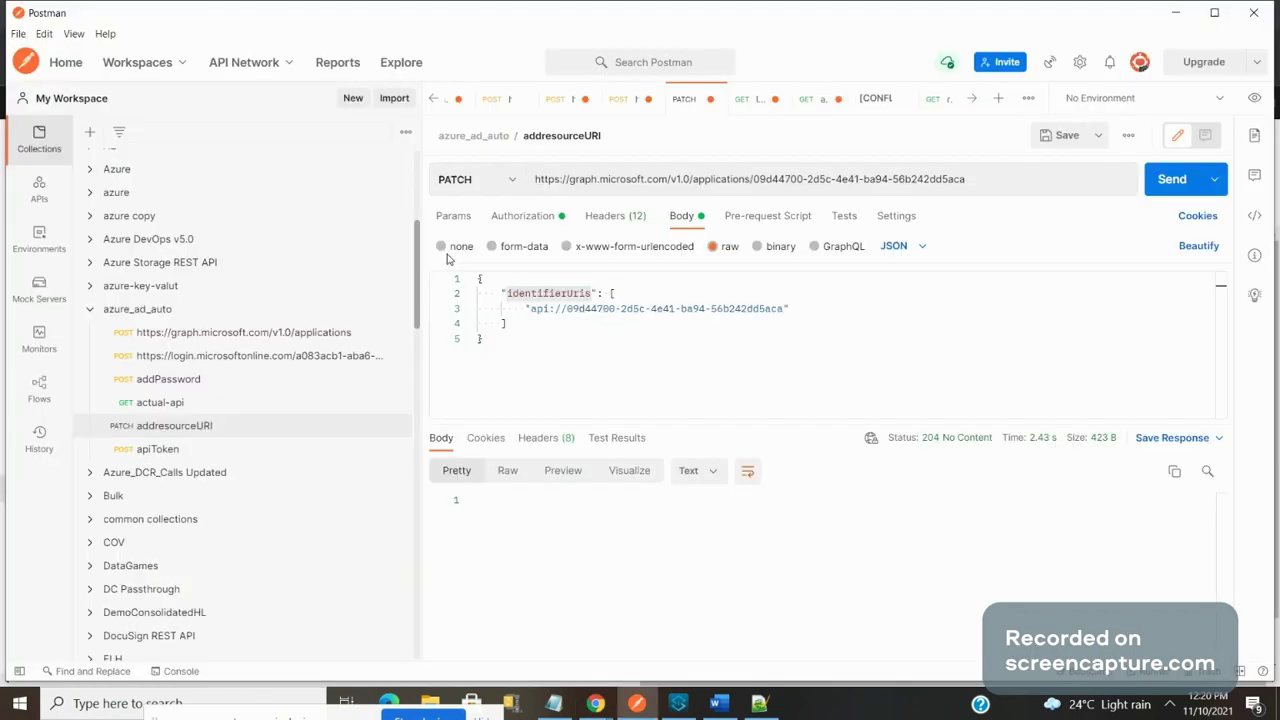
click(197, 412)
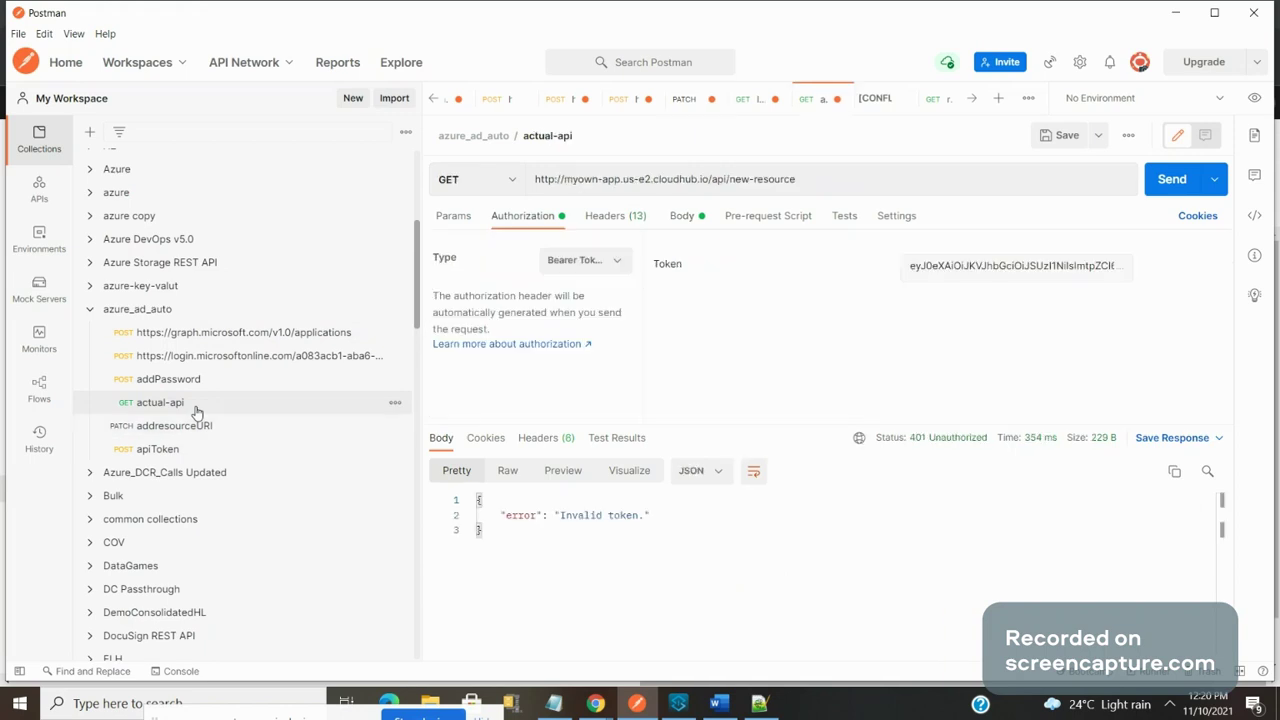
click(680, 216)
click(546, 220)
click(628, 224)
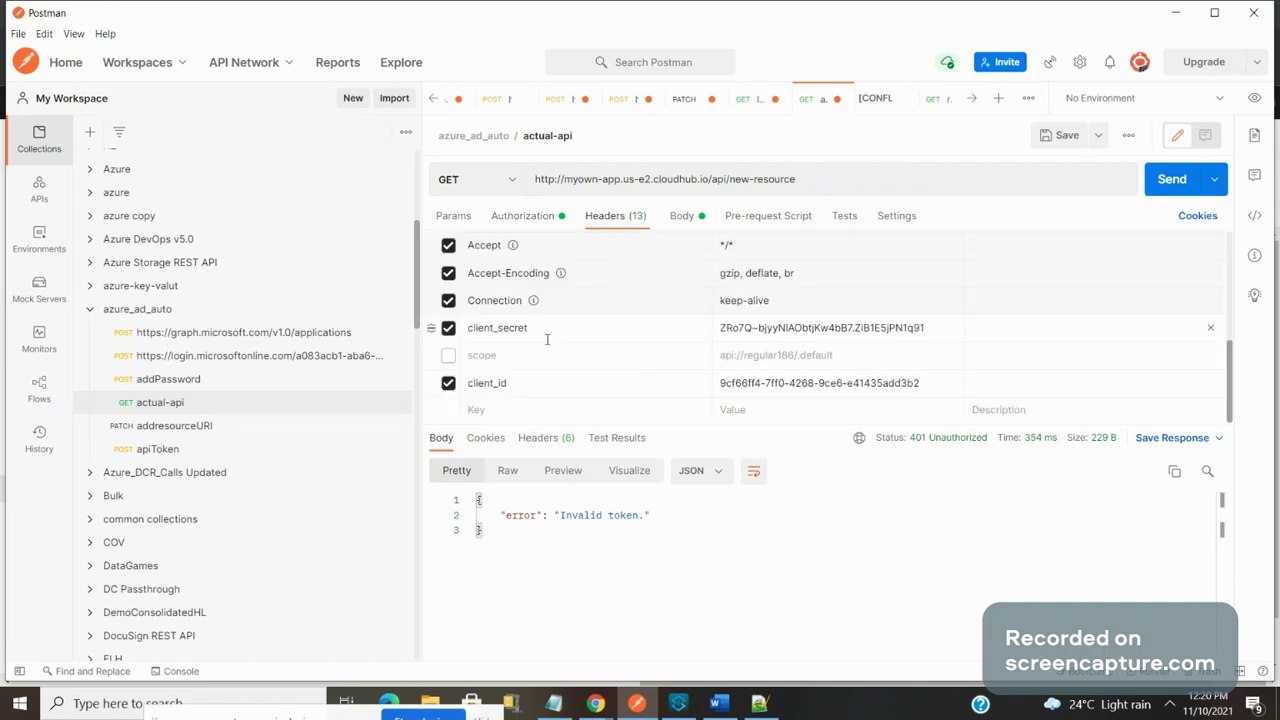
Step: Open the apiToken request, examine its scope value api://regular186/.default, and compare it with the Application ID URI in the Azure portal
click(255, 450)
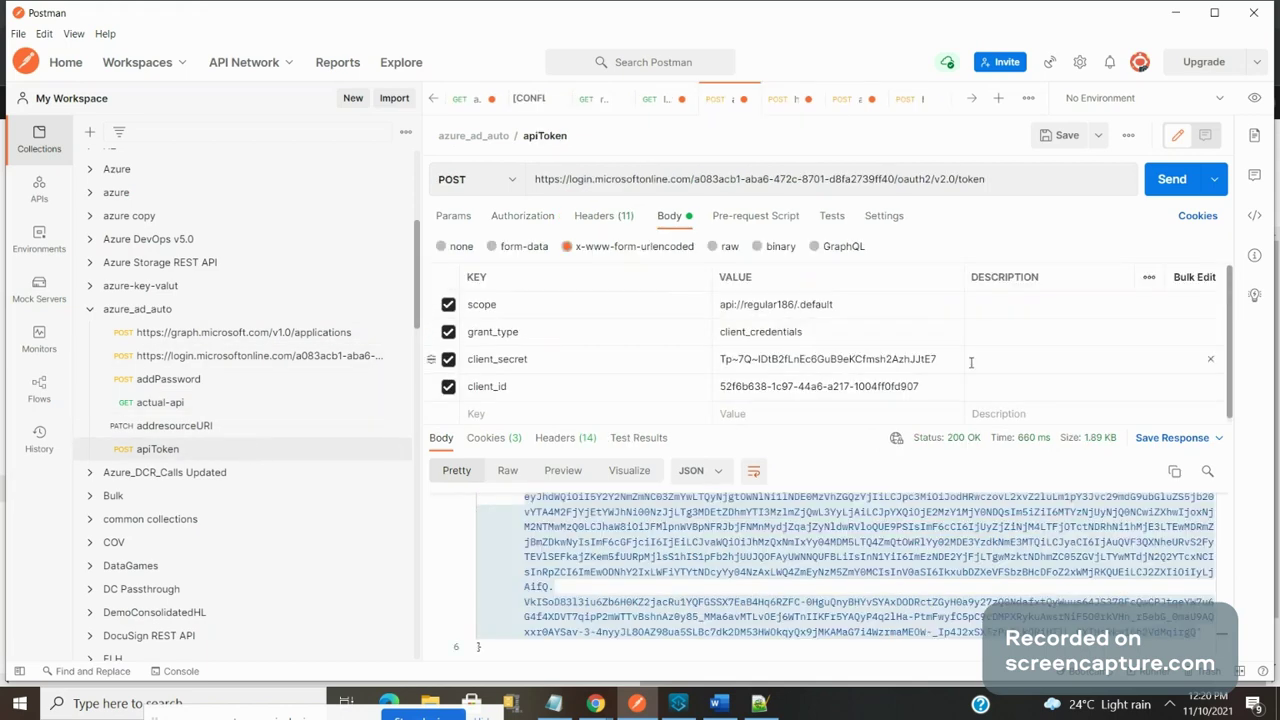
click(733, 305)
double_click(731, 305)
shift+click(850, 301)
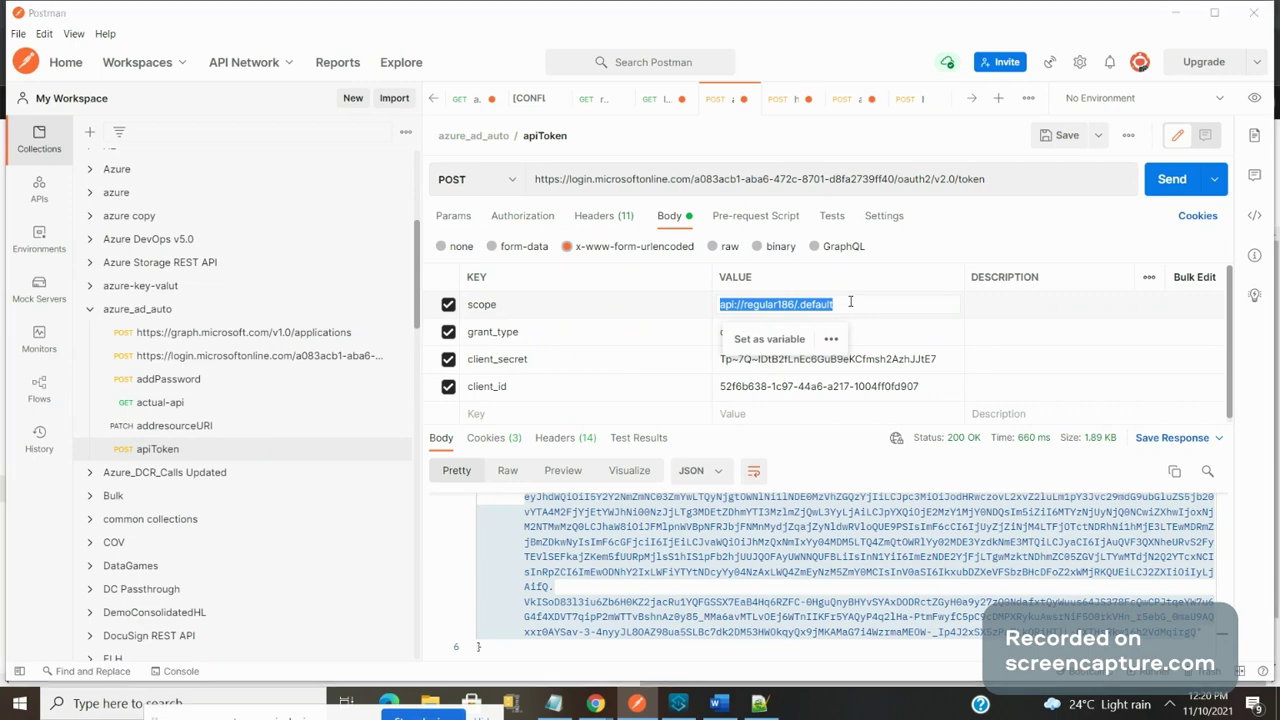
key(alt+Tab)
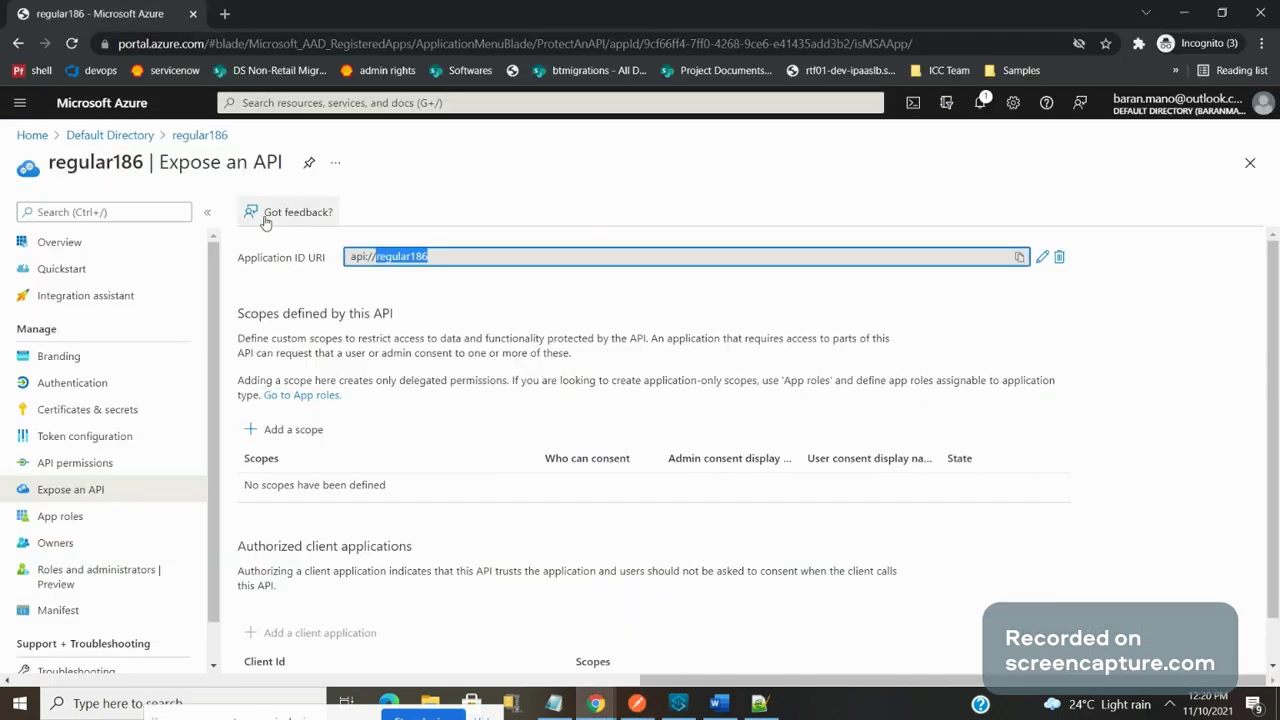
Step: Delete regular186's Application ID URI, and open the App ID URI setting to view its suggested value without saving it
click(1059, 258)
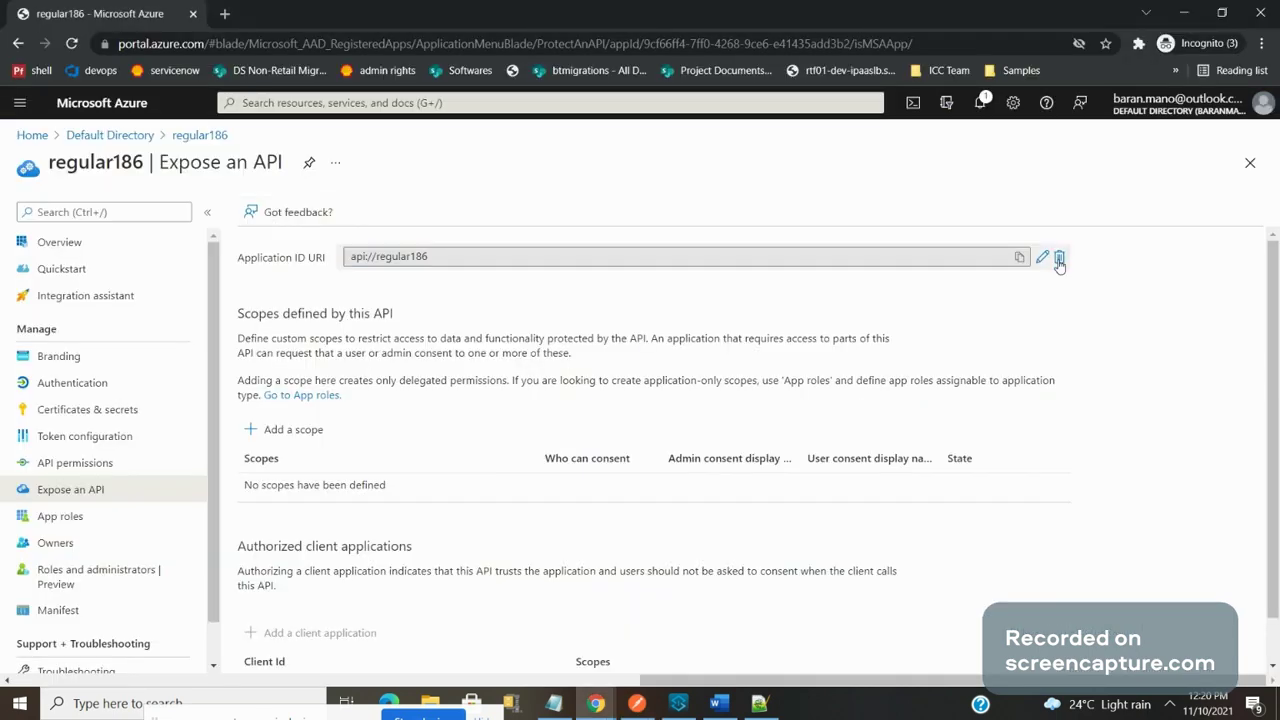
click(271, 302)
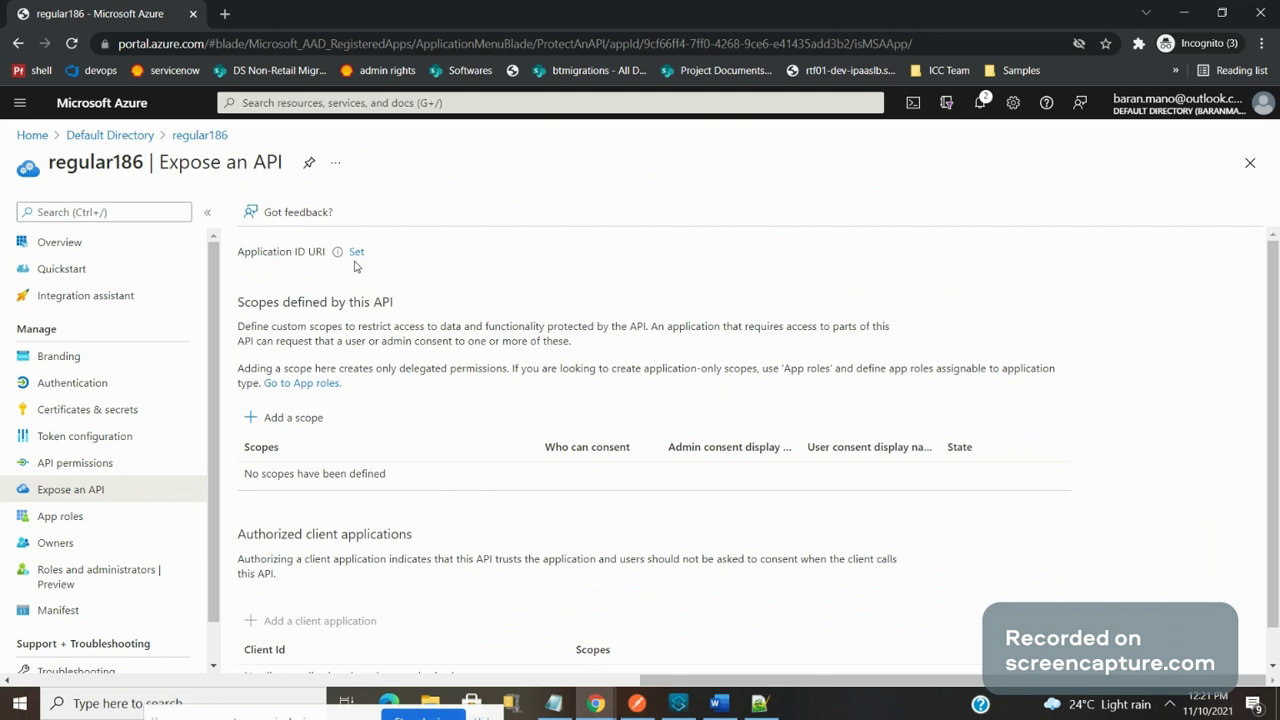
click(356, 252)
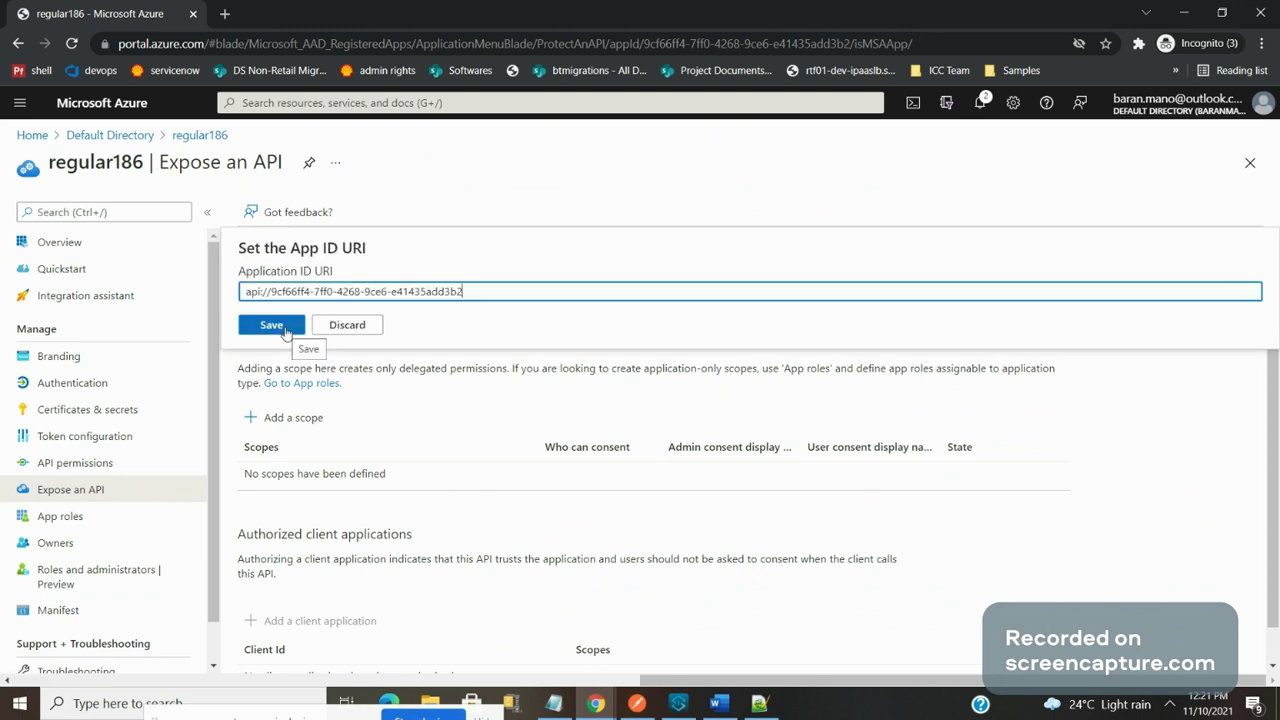
double_click(92, 166)
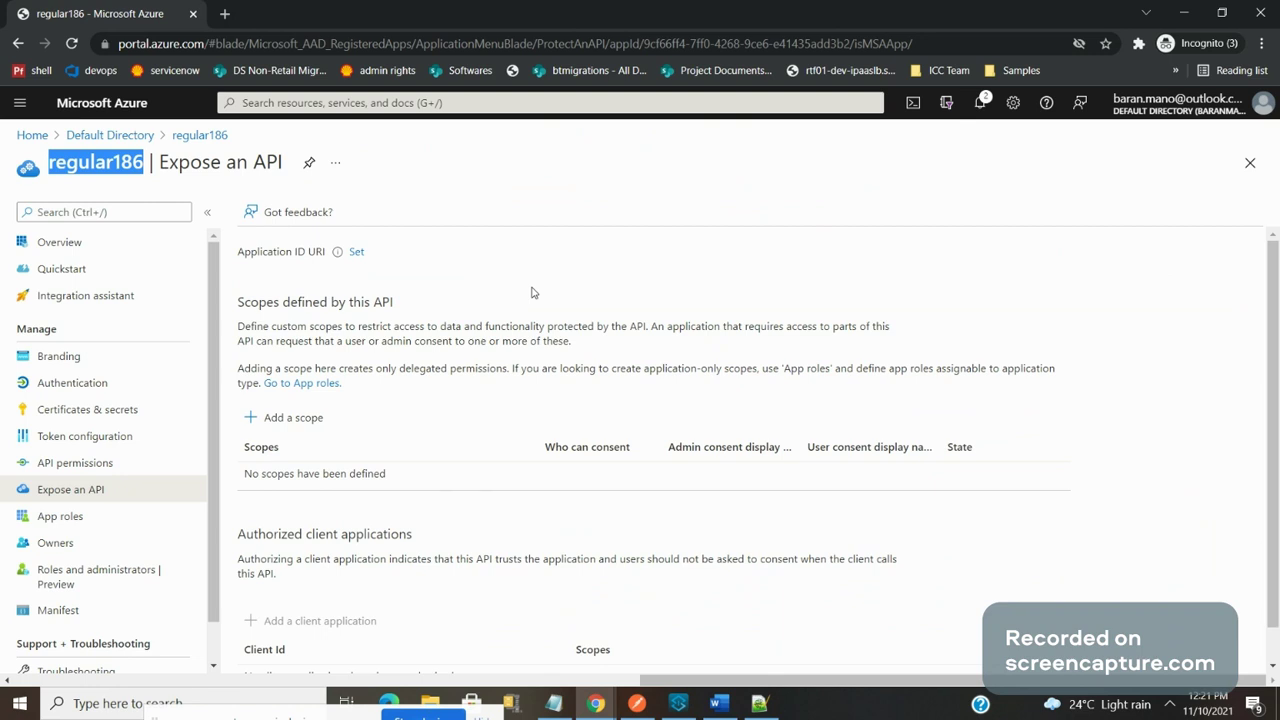
Step: Switch to Postman to look over the apiToken request body again, and bring up the Dynamic Client Registration outline in Notepad++
key(alt+Tab)
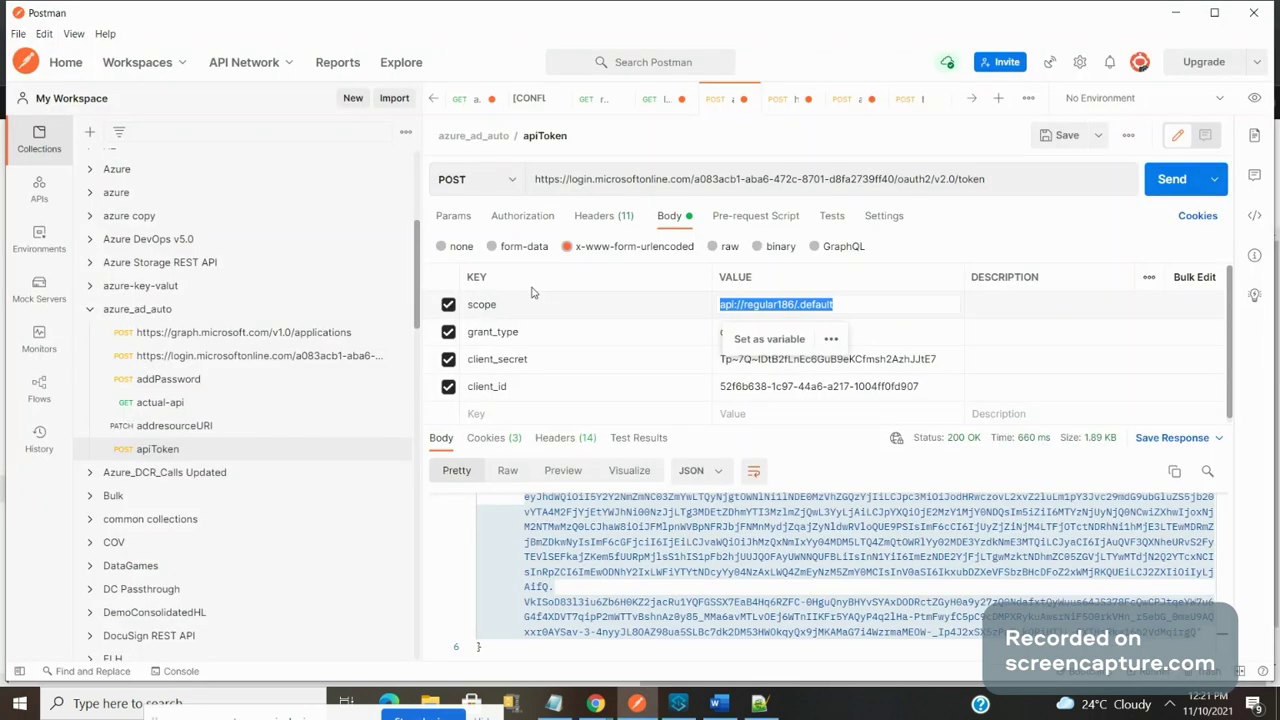
click(1253, 391)
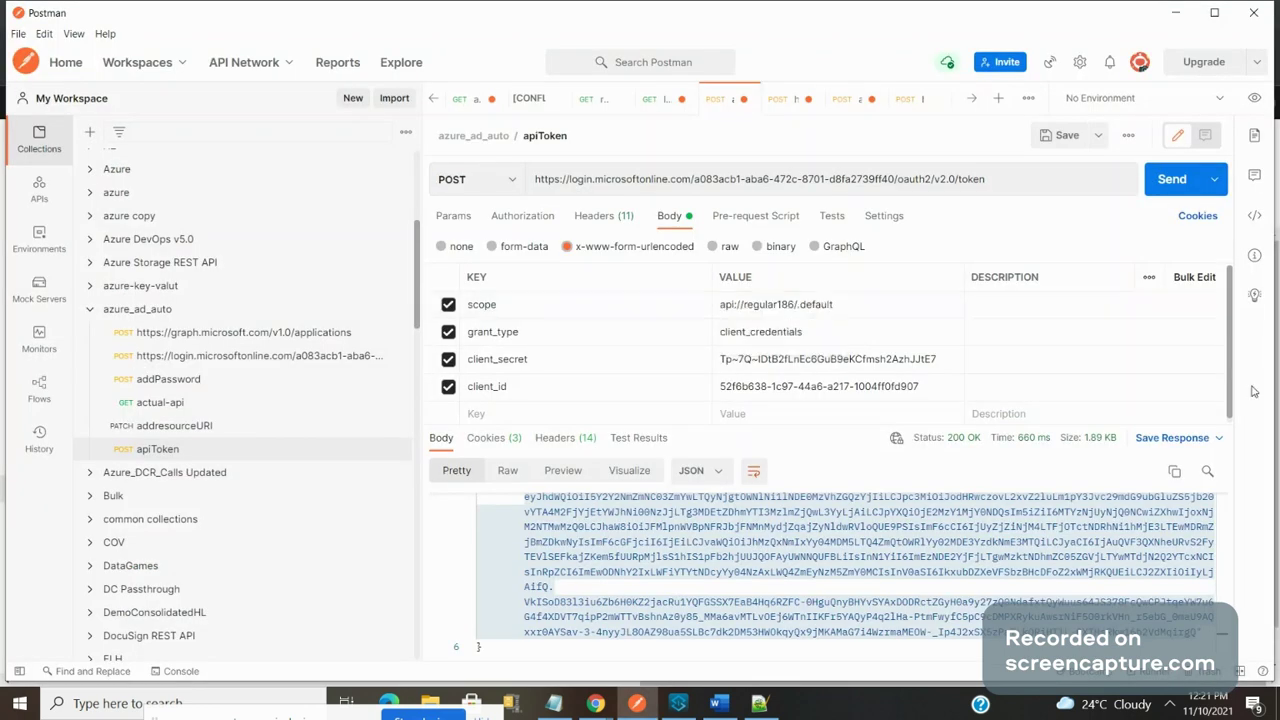
key(alt+Tab)
key(alt+Tab)
key(alt+Tab)
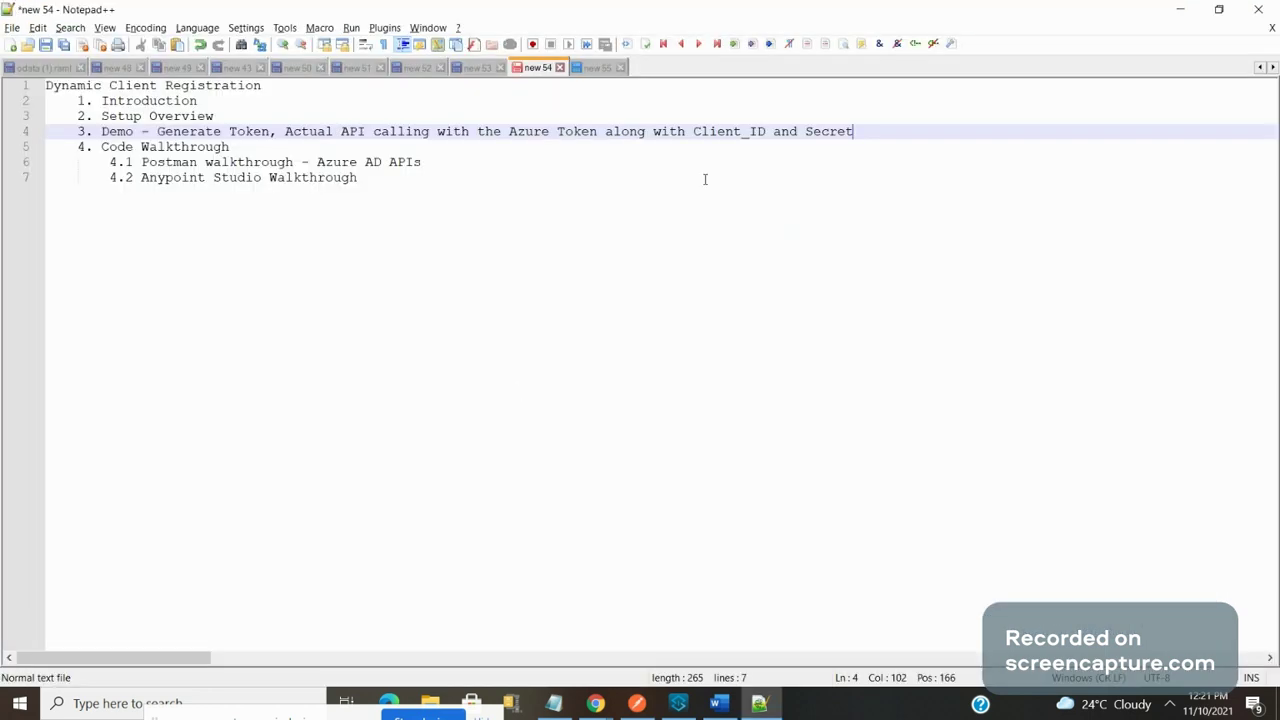
Step: Point out the Code Walkthrough heading and its Postman walkthrough item in the Dynamic Client Registration outline
key(alt)
click(338, 147)
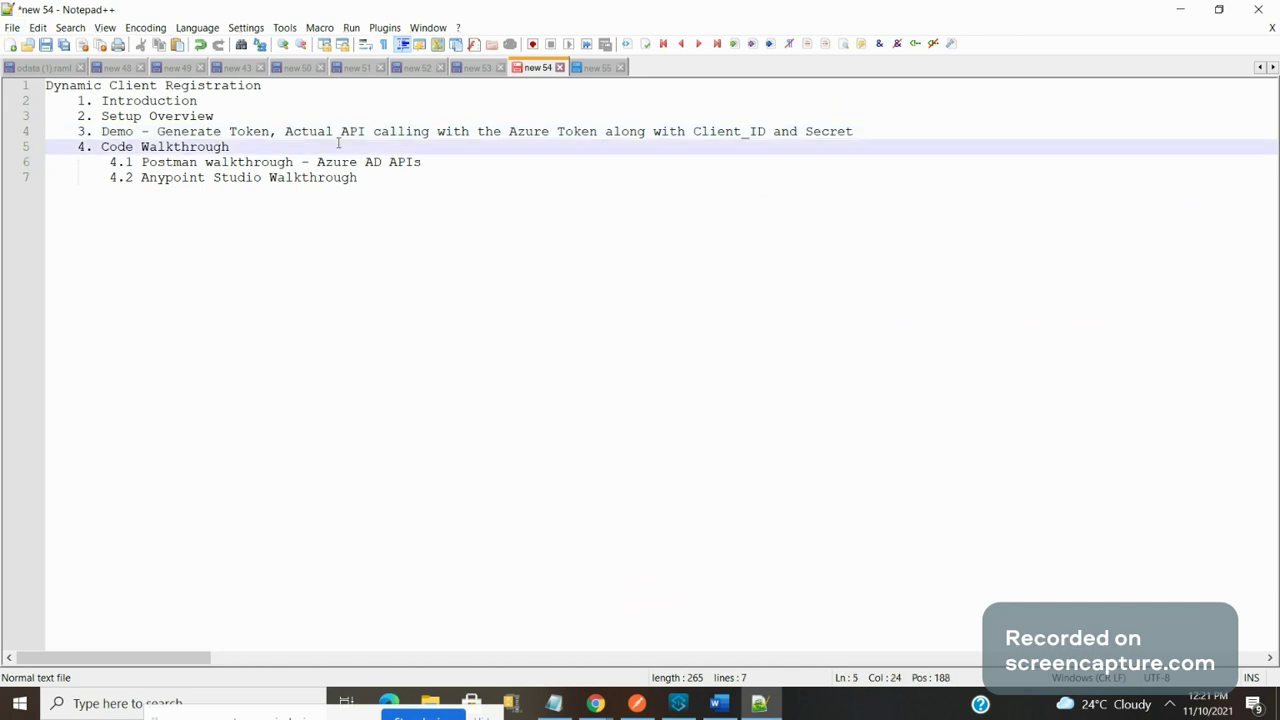
click(424, 163)
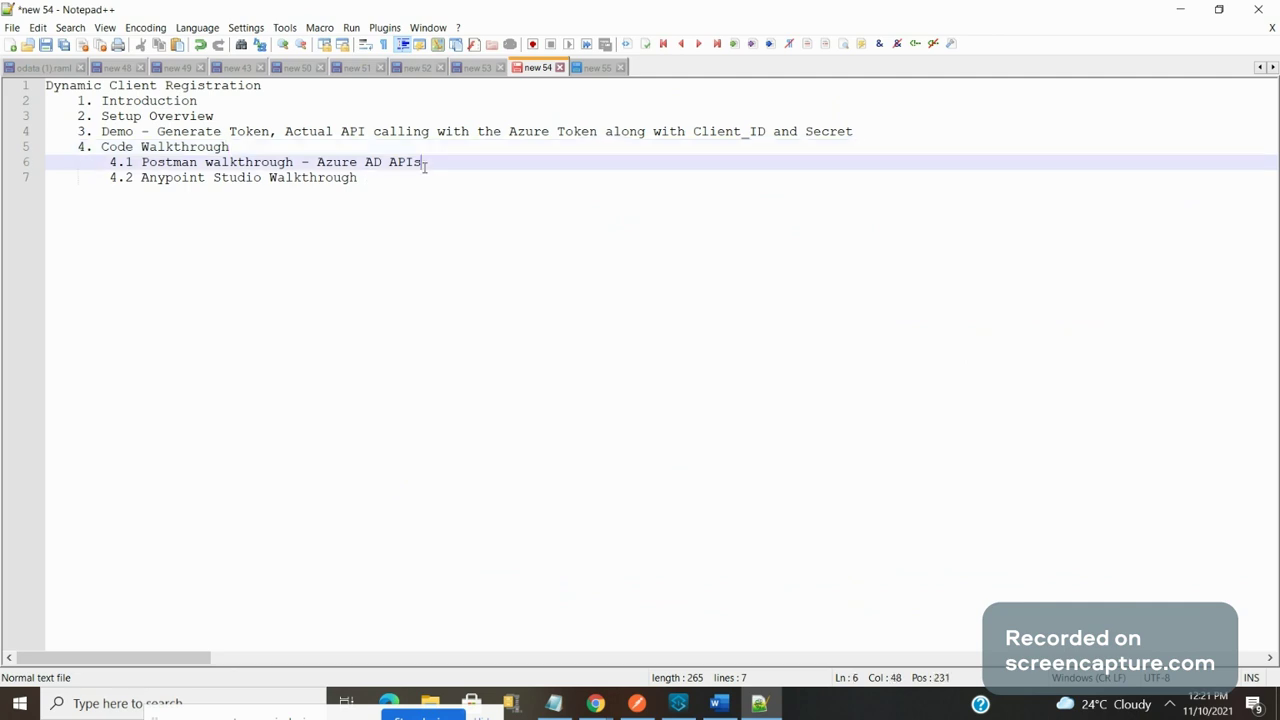
Step: Switch to Anypoint Studio and open azure-dcr-api.xml from the azure-dcr-api project
key(alt+Tab)
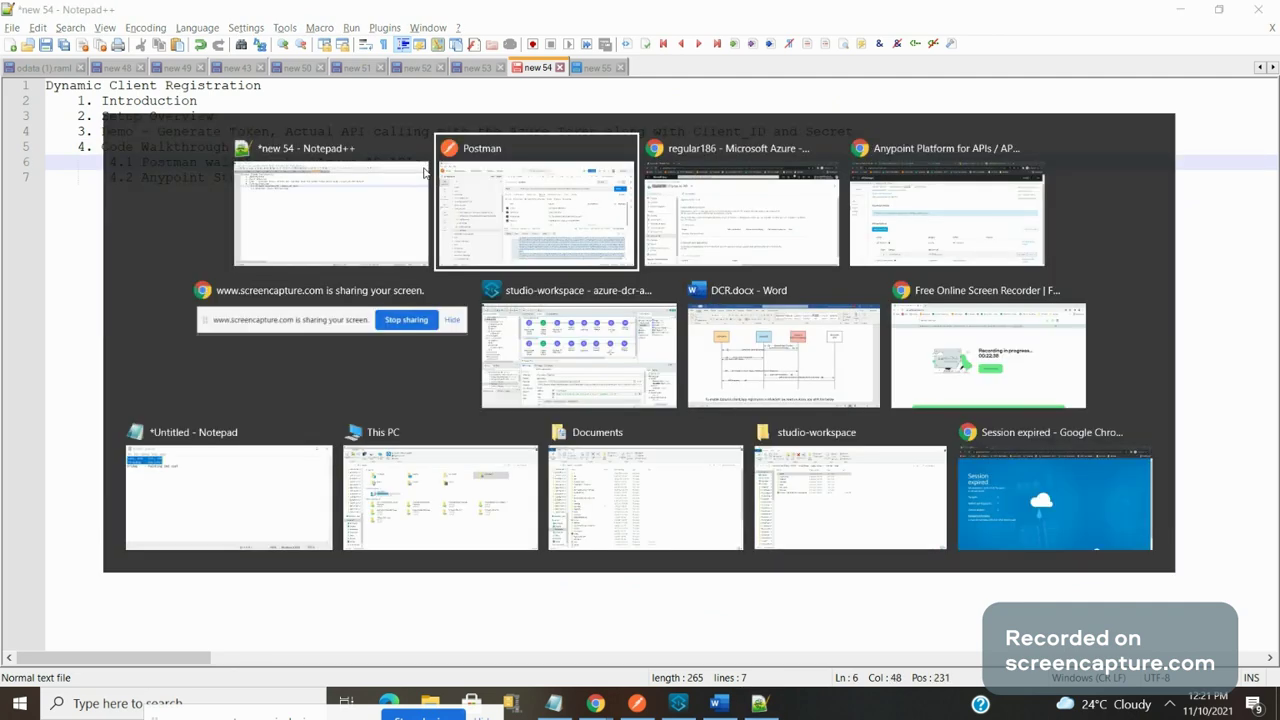
key(alt+Tab)
key(alt+Tab)
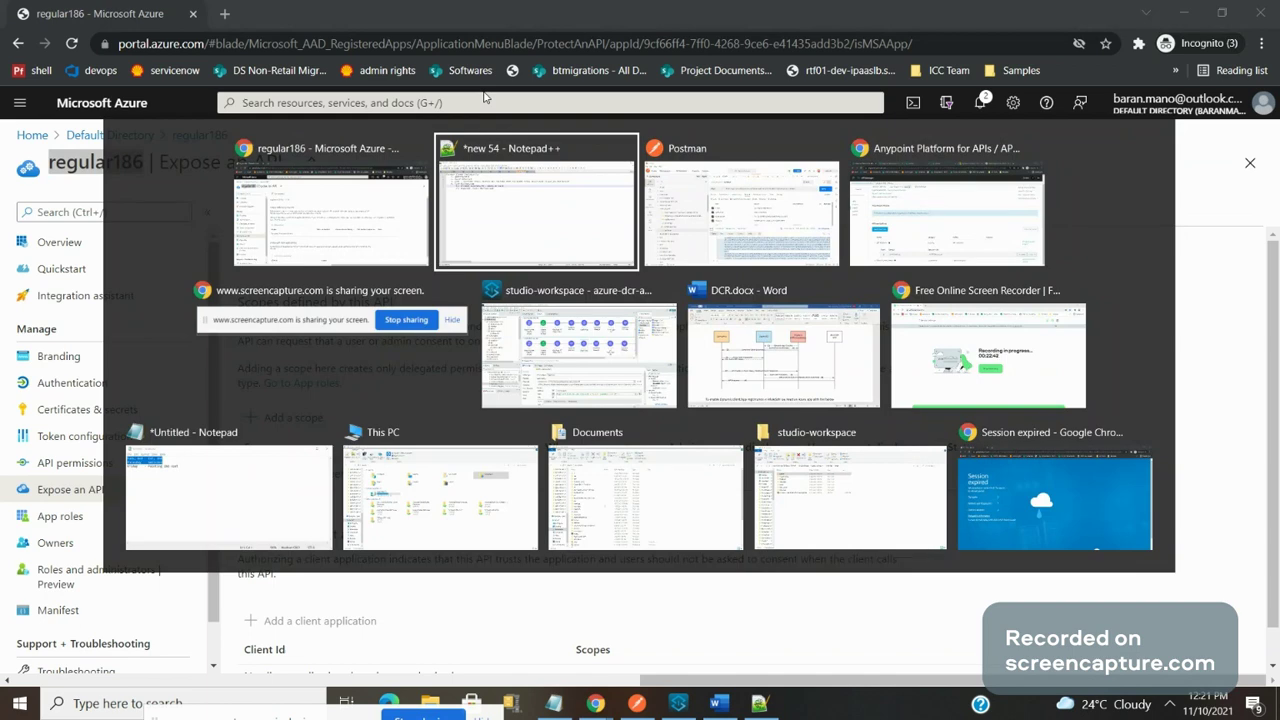
key(alt+Tab)
key(alt+Tab)
key(alt+Tab)
key(alt+Tab)
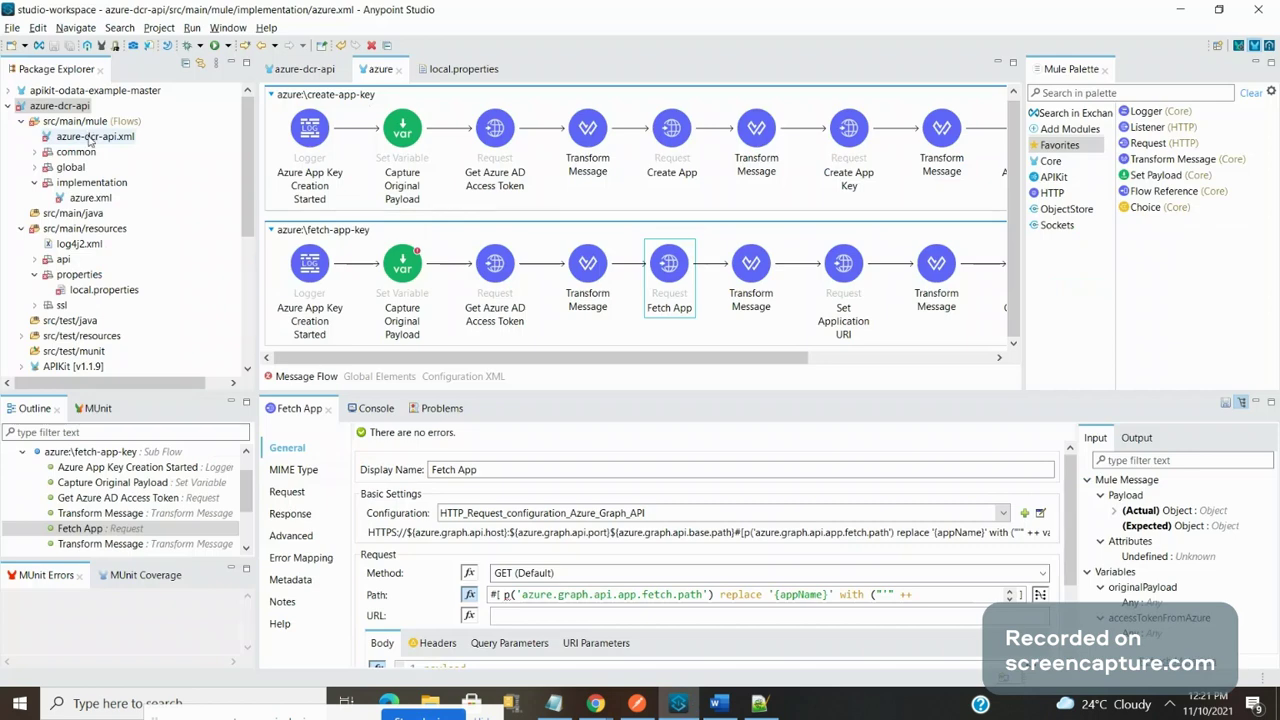
double_click(90, 141)
Step: Switch to Anypoint Platform in Chrome, view the API Administration list, and open the azure-dcr-b application in Runtime Manager
key(alt+Tab)
key(Tab)
key(Tab)
key(Tab)
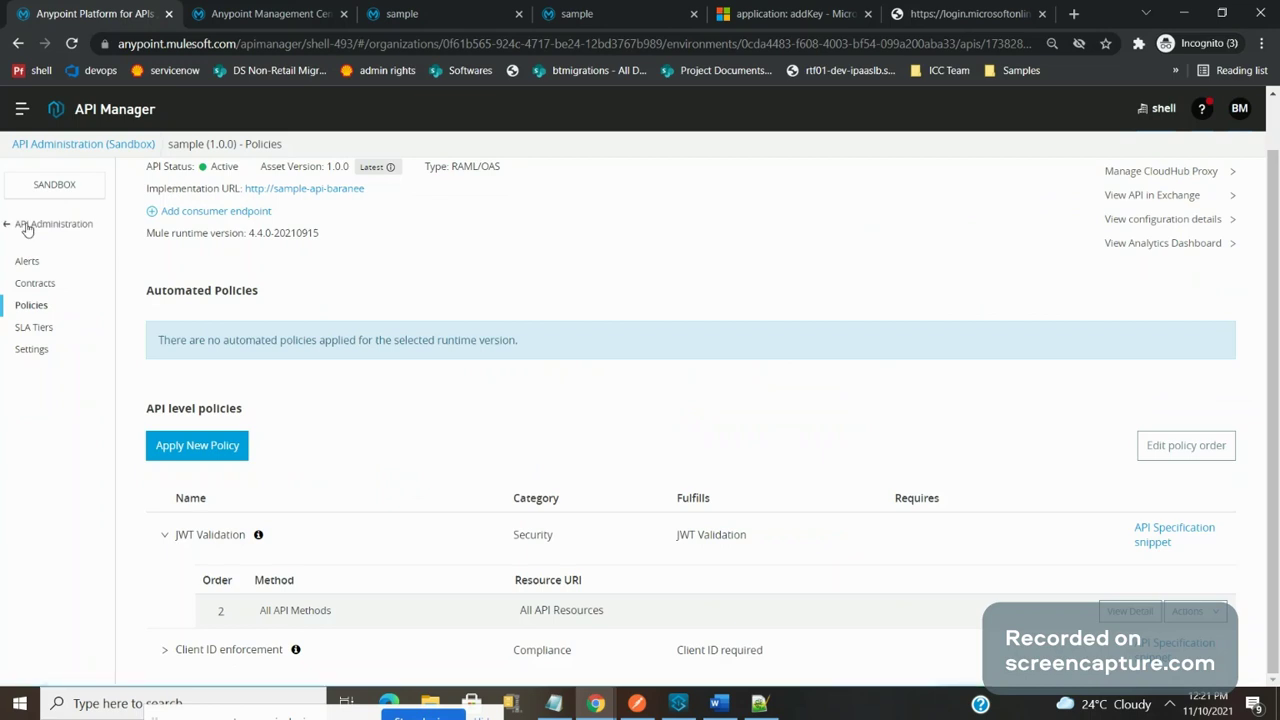
click(28, 227)
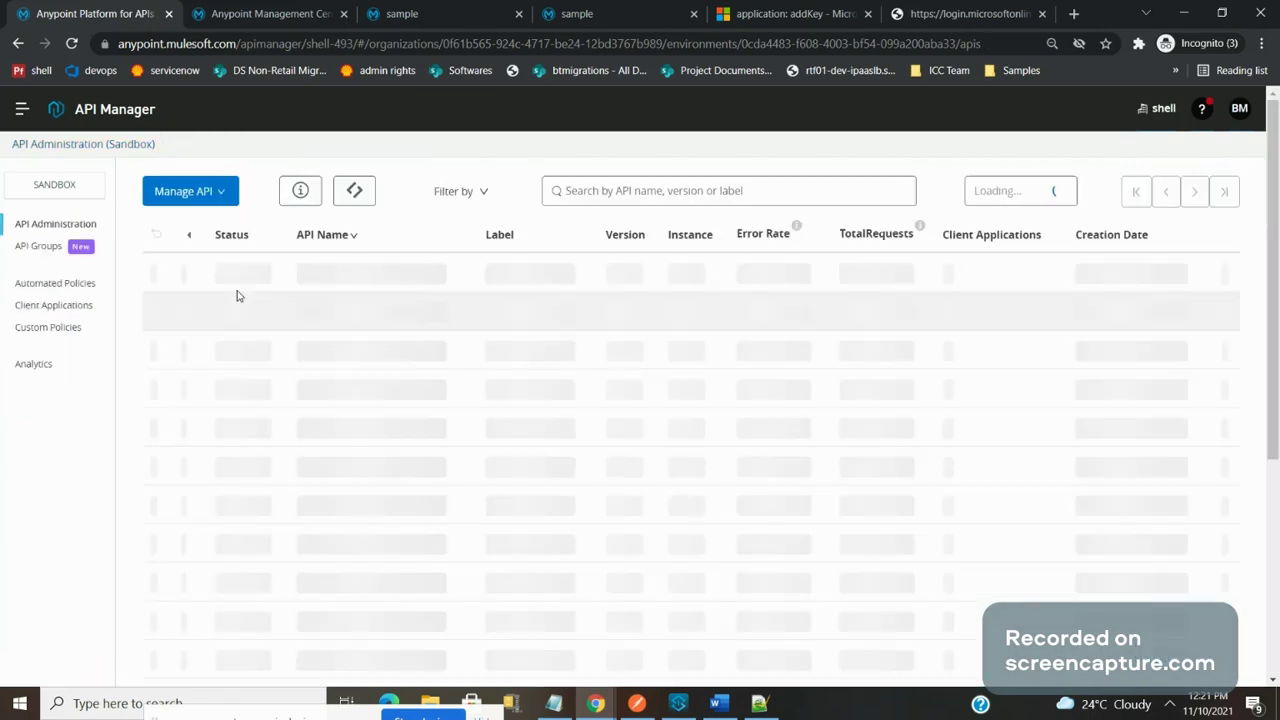
click(306, 9)
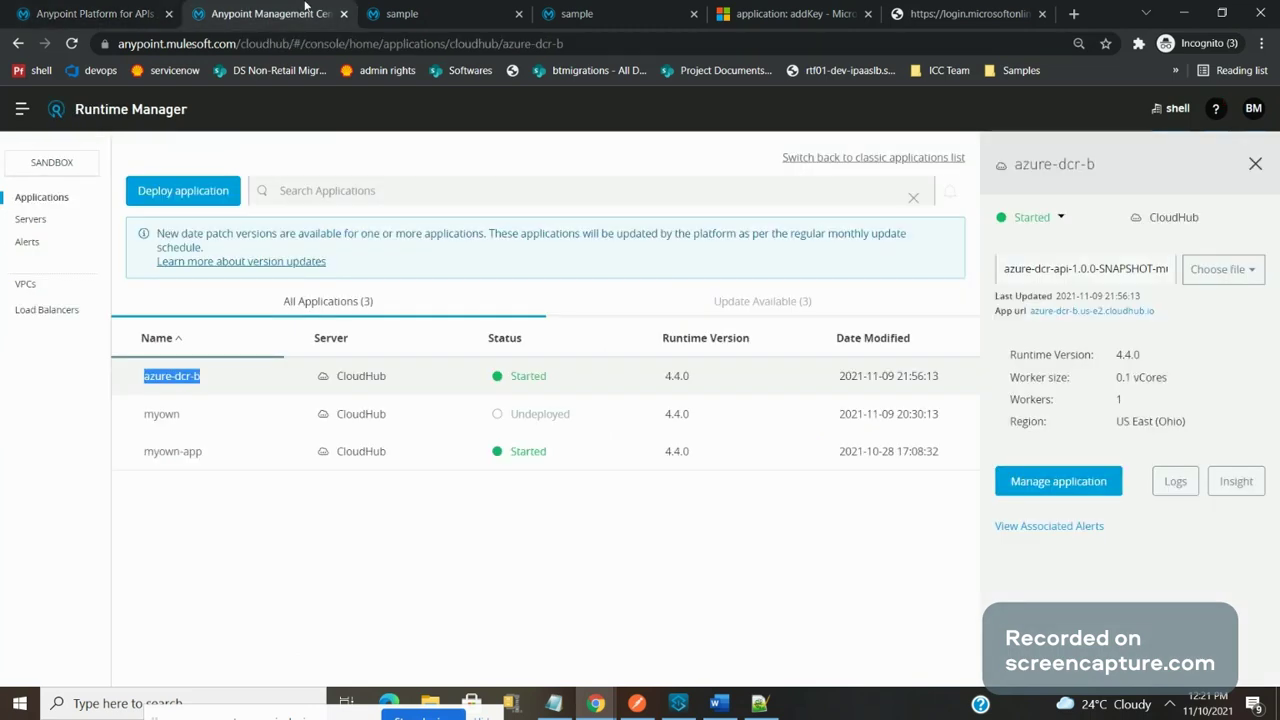
click(177, 375)
Step: Open the azure-dcr-b application's logs and look through the client registration entries for regular186
key(super+Tab)
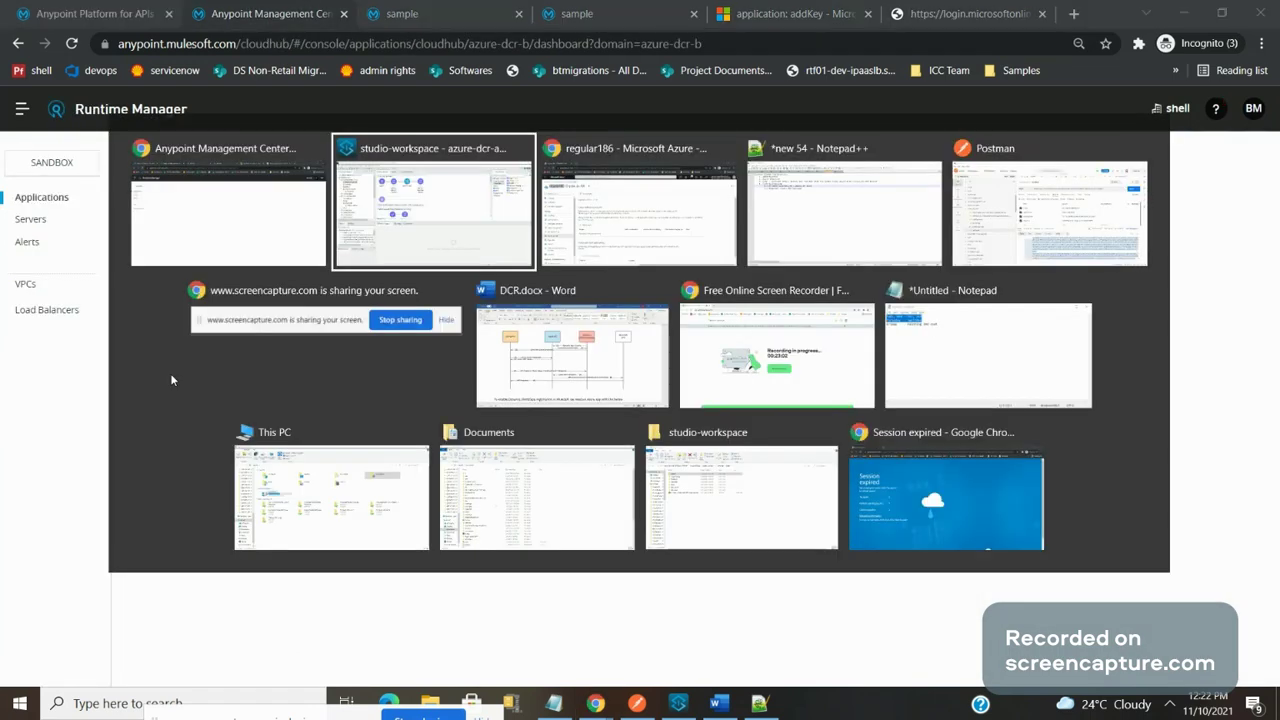
key(Return)
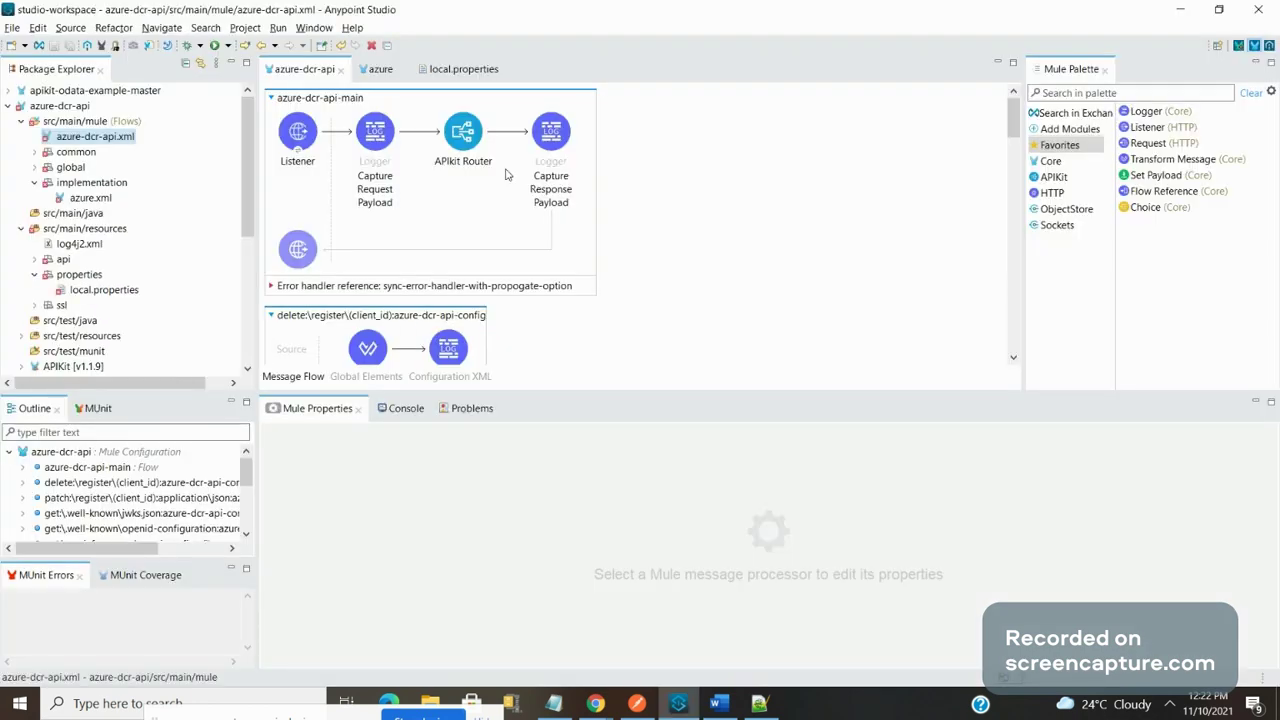
key(alt+Tab)
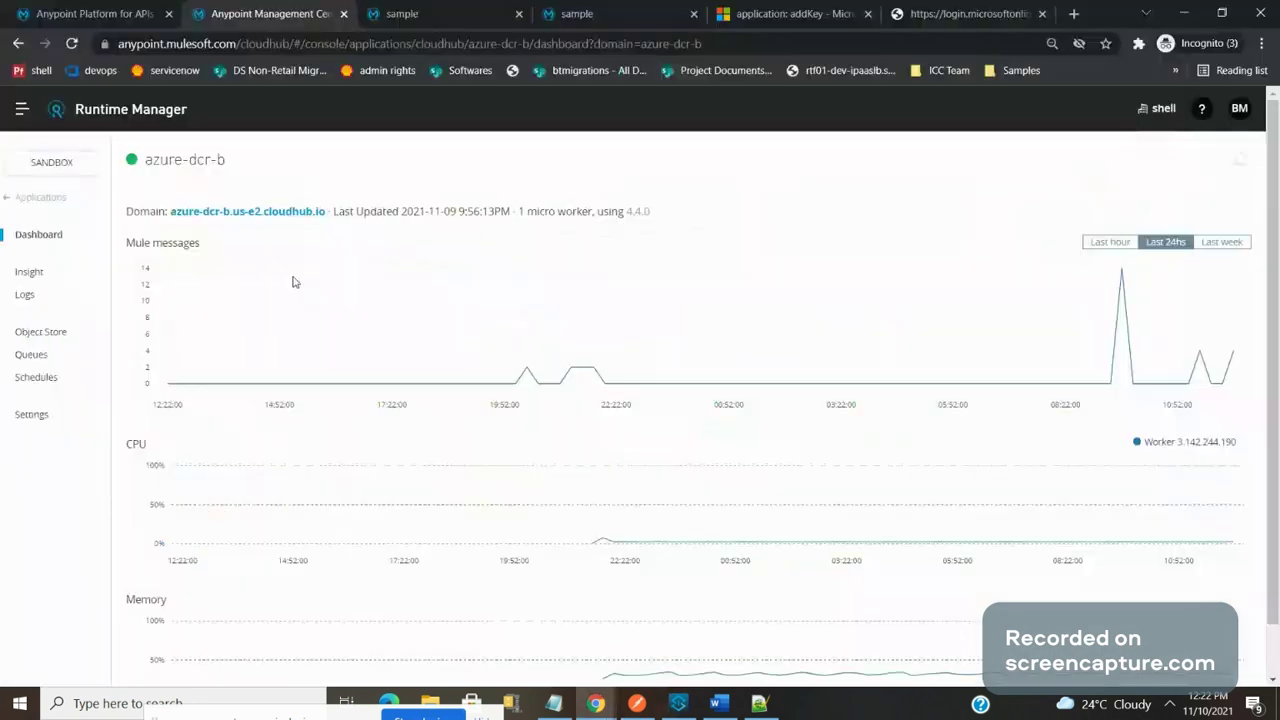
click(24, 295)
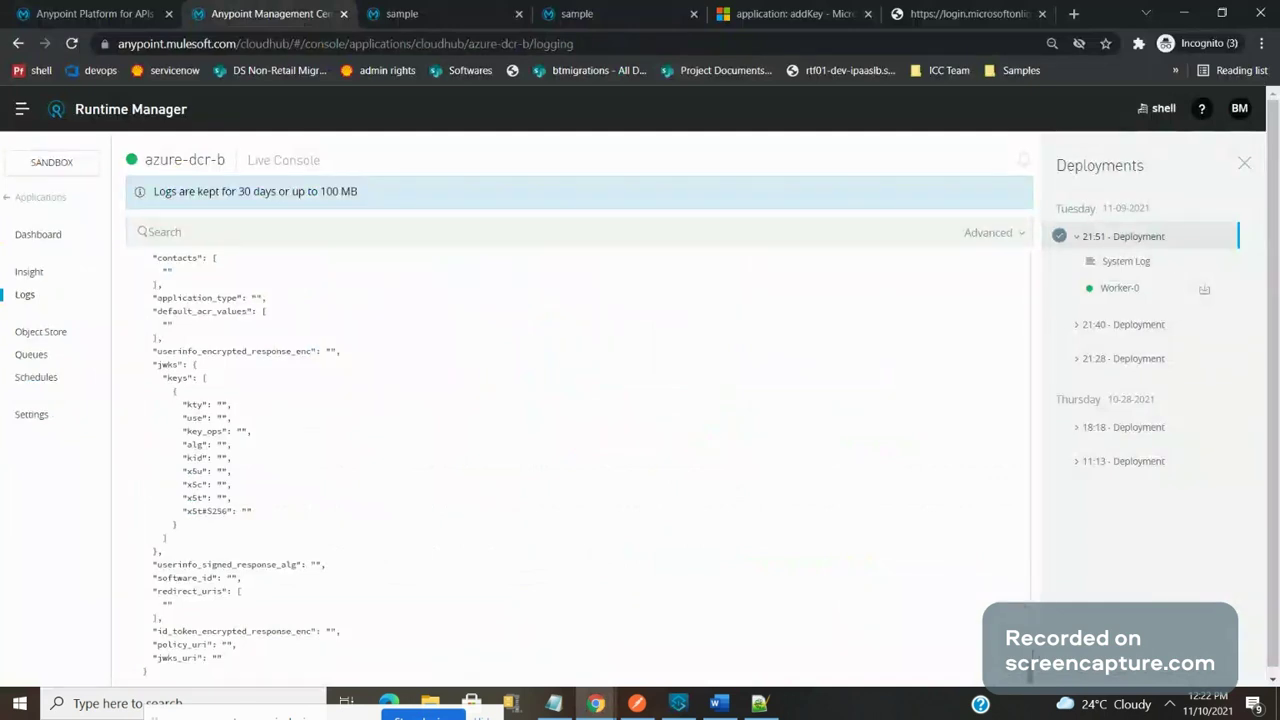
scroll(580, 460, up, 5)
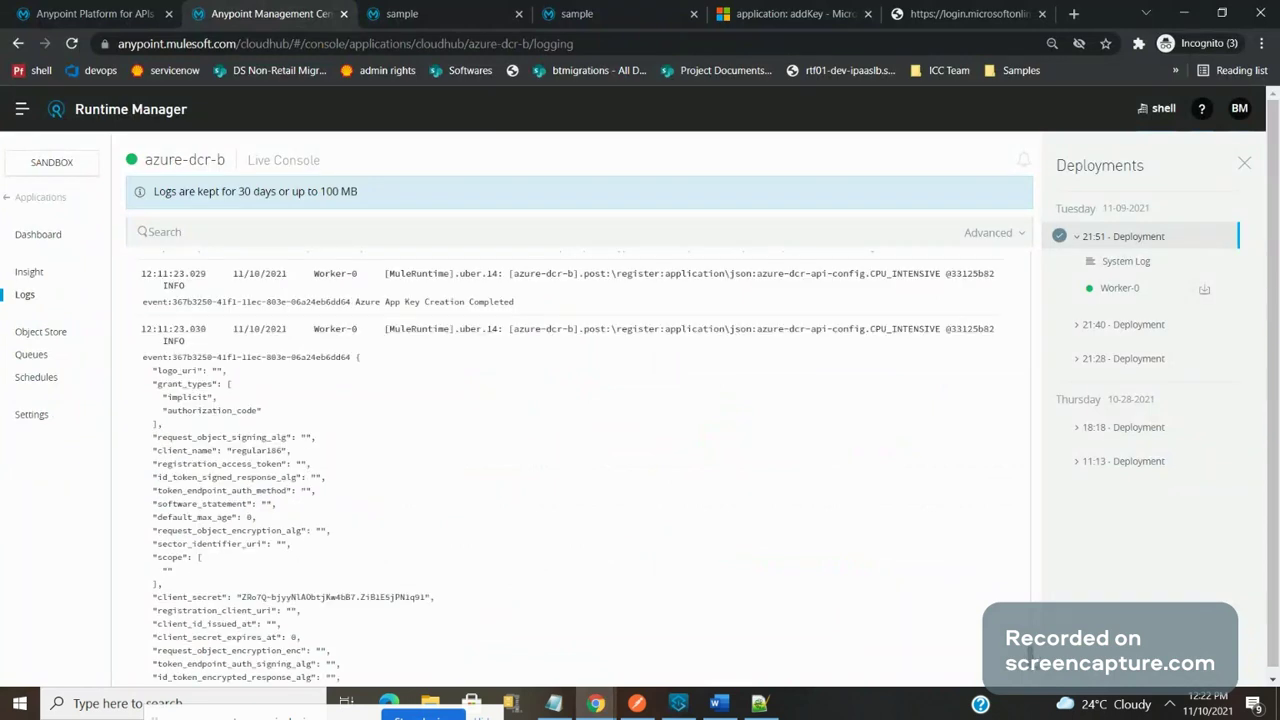
scroll(580, 460, down, 5)
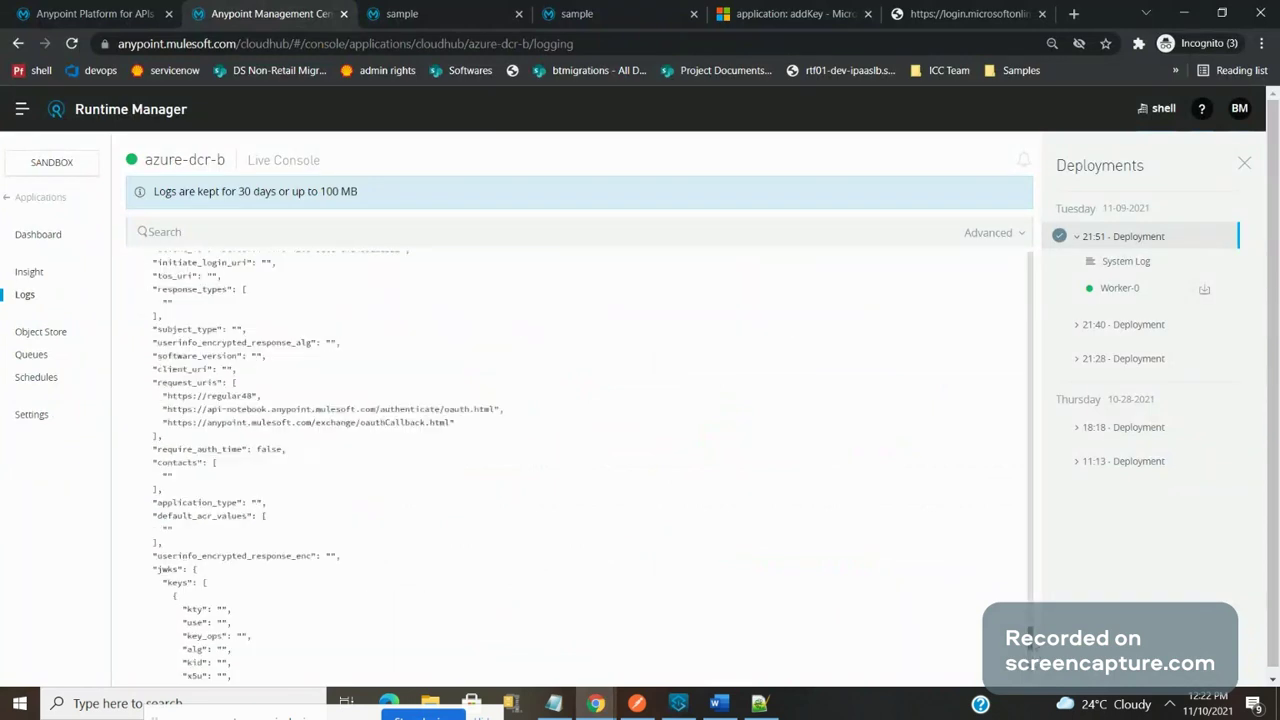
scroll(580, 460, down, 5)
scroll(580, 460, down, 1)
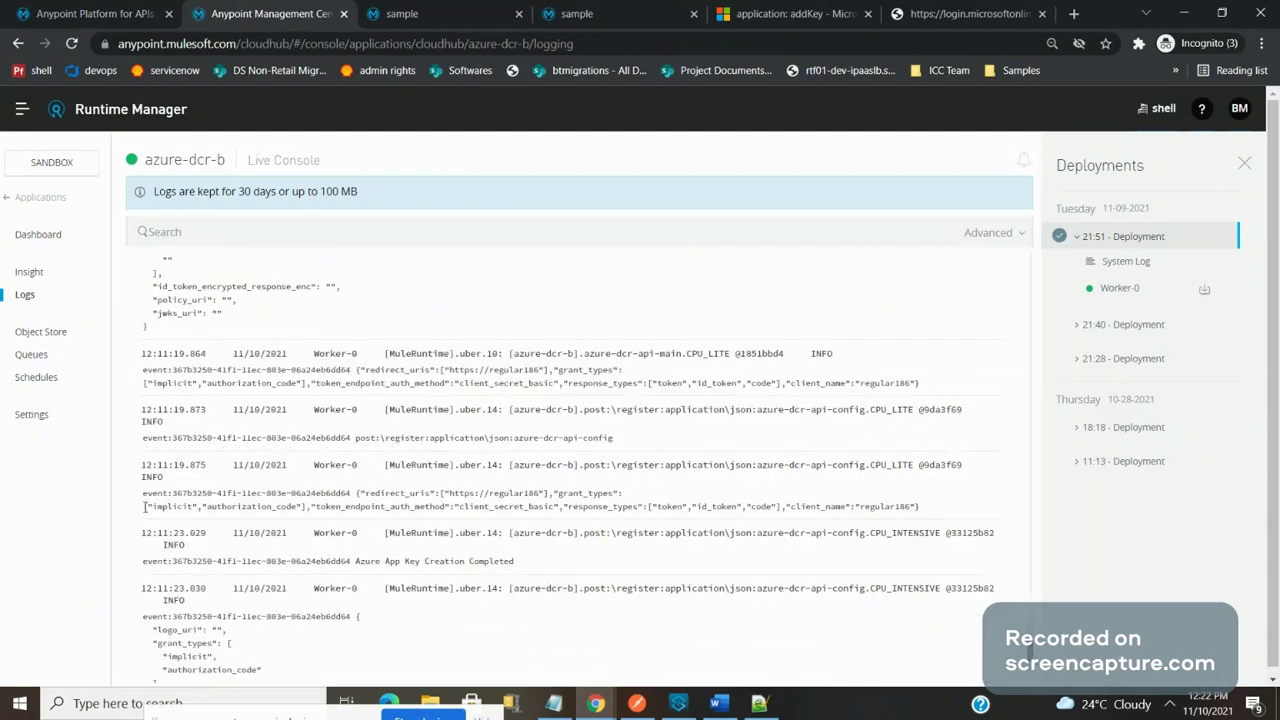
Step: Highlight the registration request payload for regular186 and the response payload logged after app key creation
drag(145, 507, 670, 470)
scroll(670, 470, down, 1)
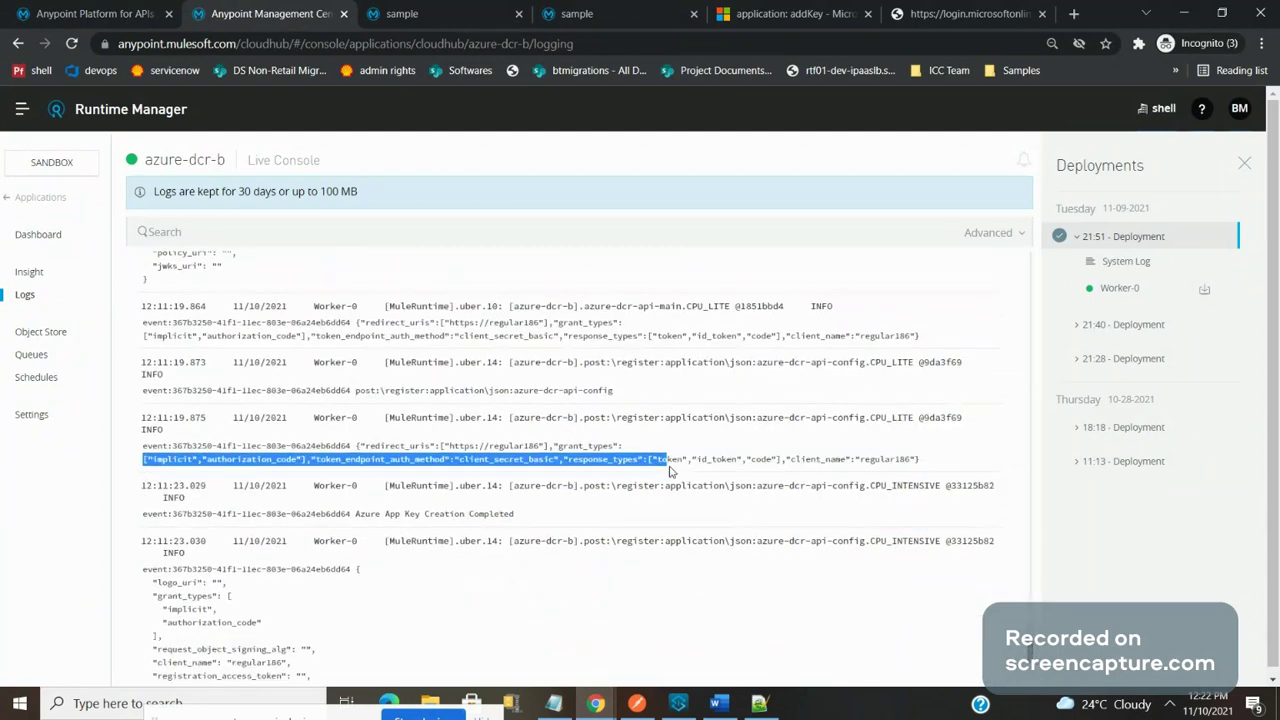
drag(924, 460, 924, 460)
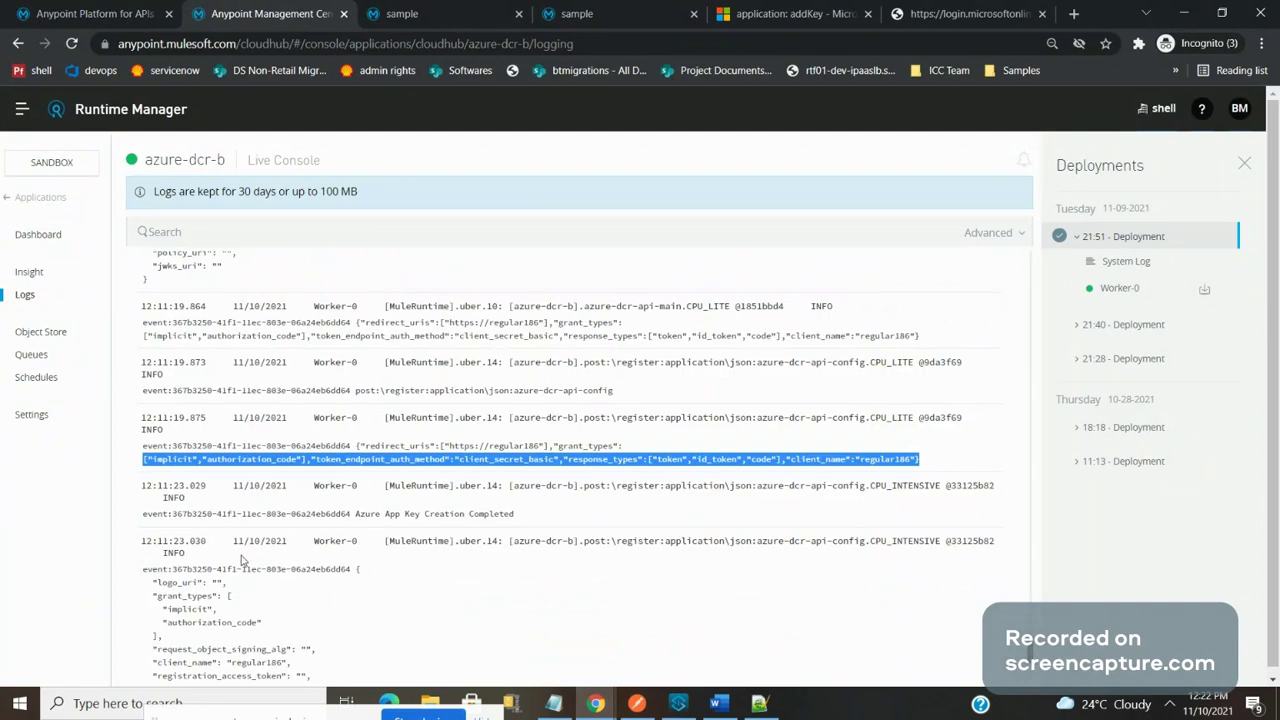
drag(241, 560, 282, 631)
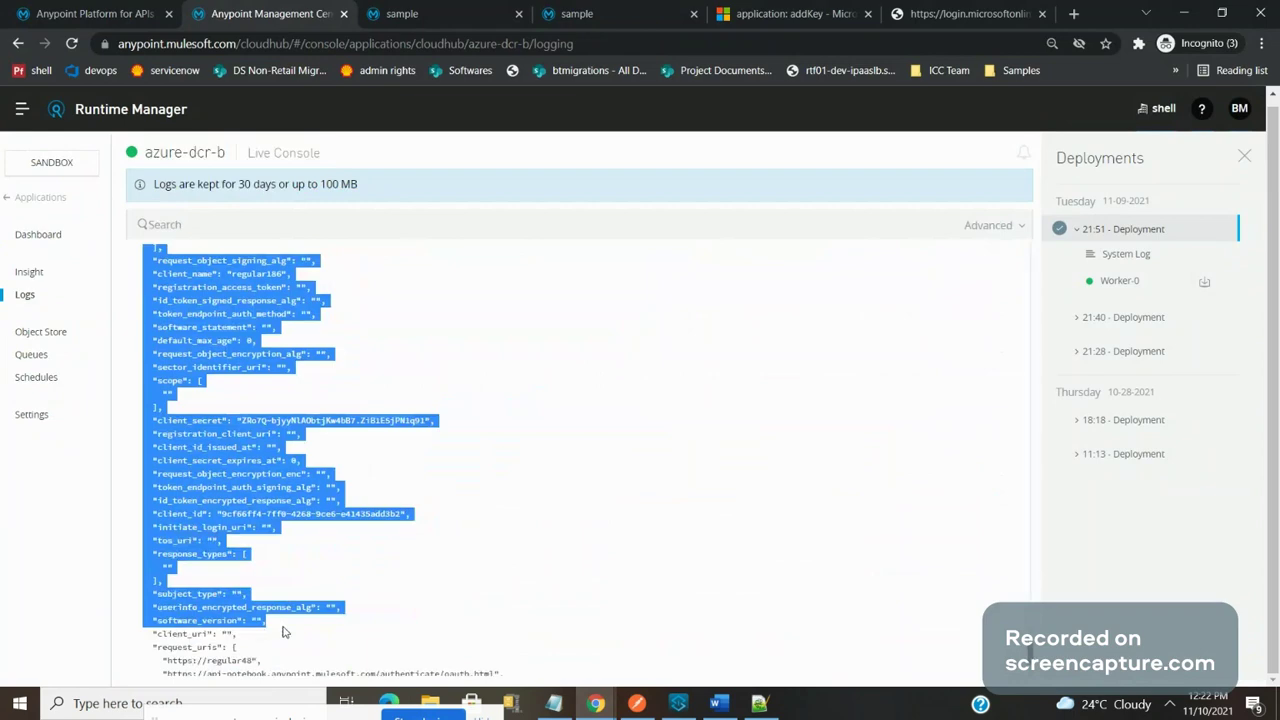
Step: Return to Anypoint Studio, expand the common folder, and examine the APIkit Router in azure-dcr-api.xml
key(alt+Tab)
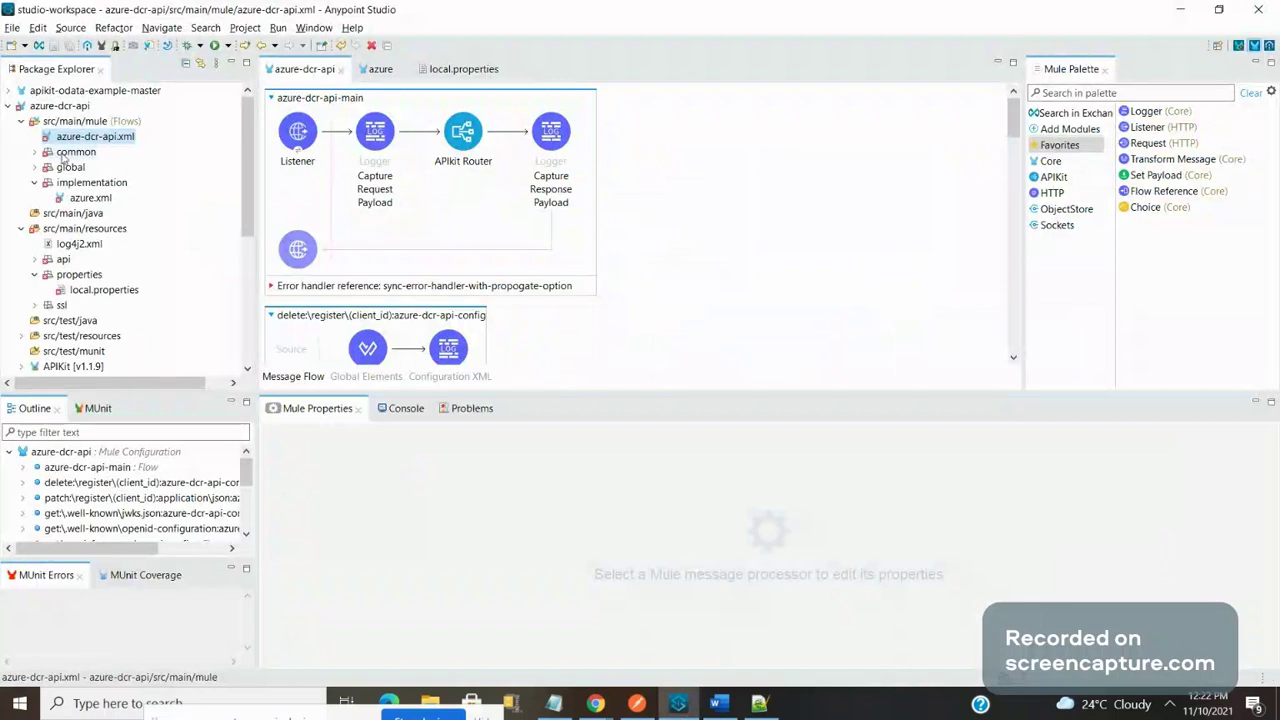
click(36, 153)
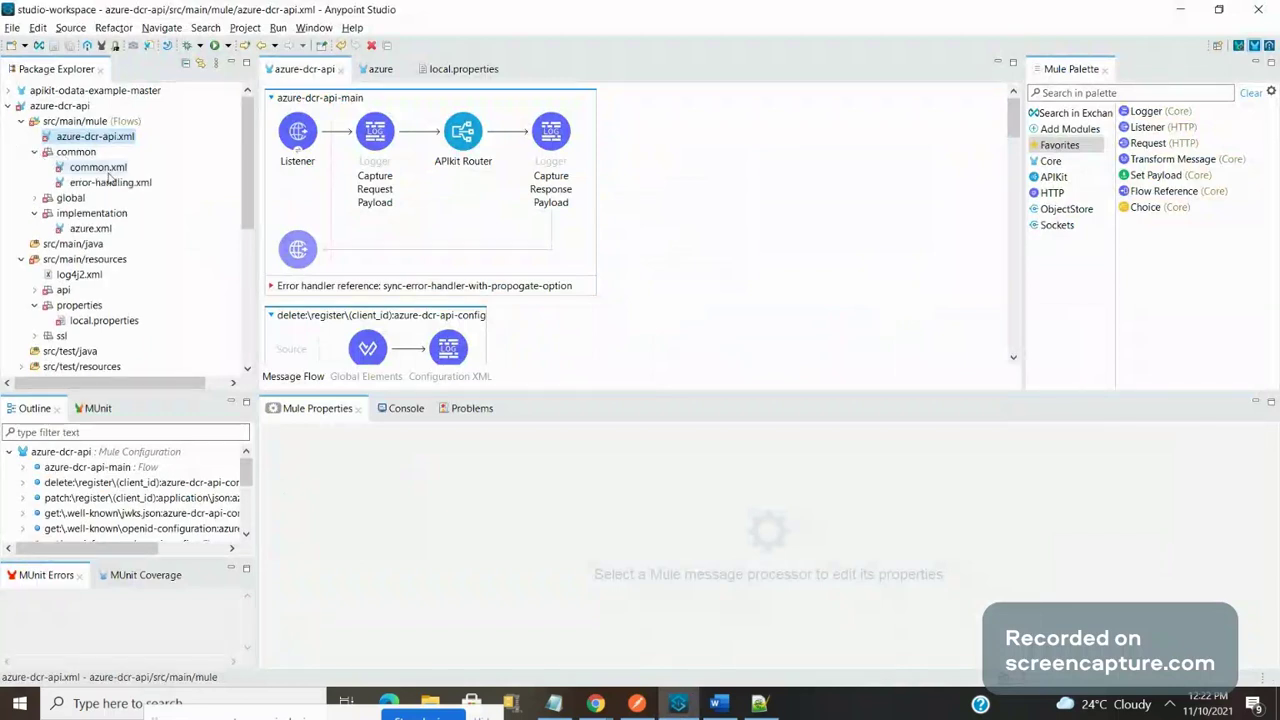
double_click(105, 140)
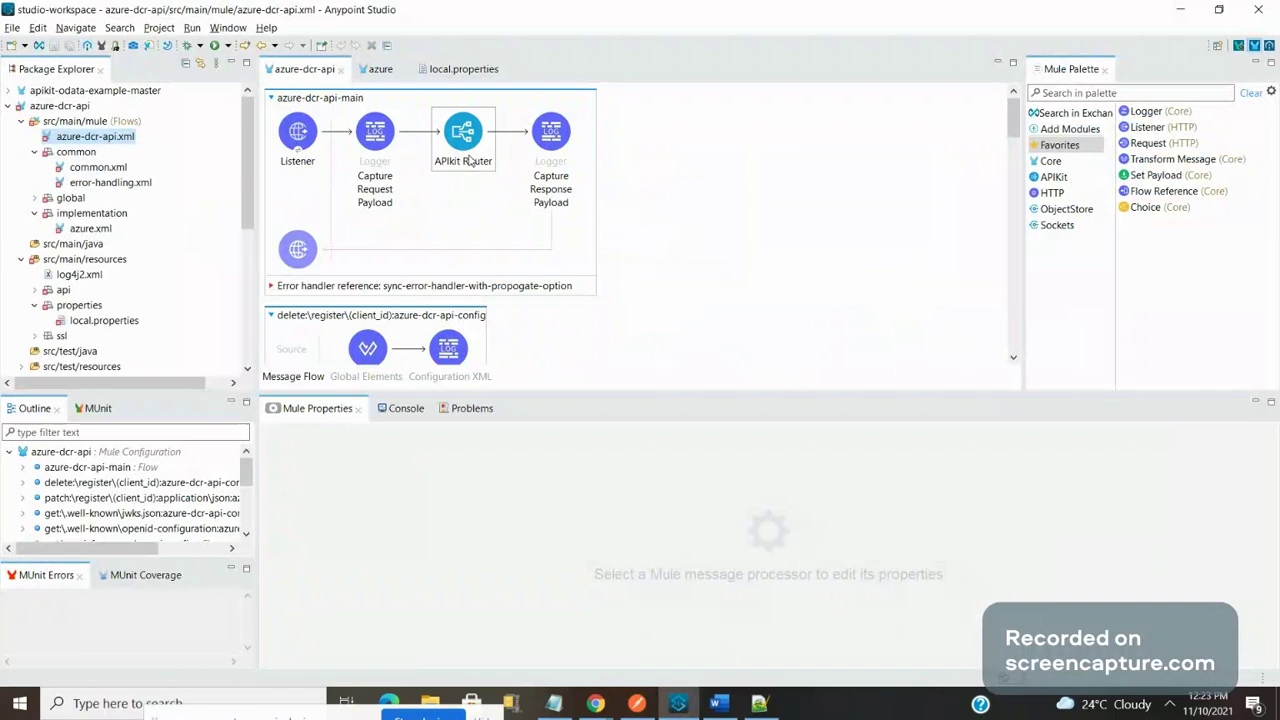
click(469, 158)
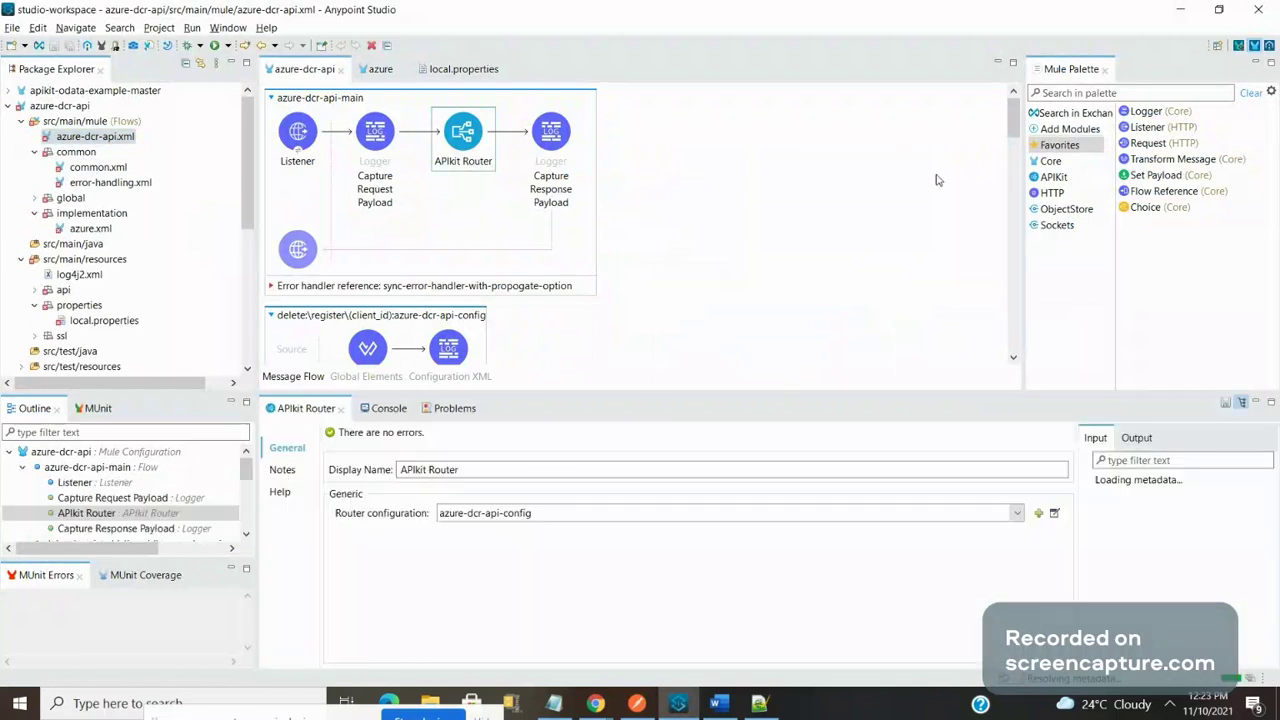
Step: Inspect the Logger in the POST register flow and follow its azure:\create-app-key flow reference to the referenced sub flow
click(1012, 152)
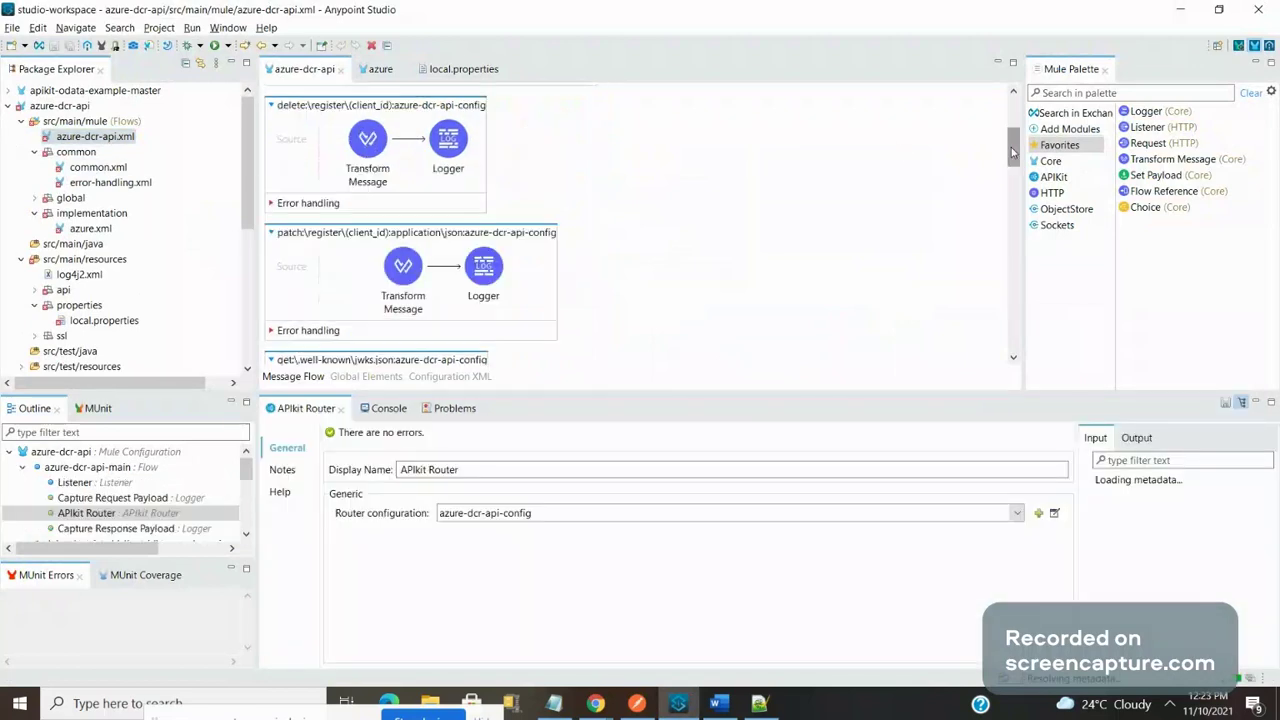
drag(1012, 152, 1015, 234)
click(360, 275)
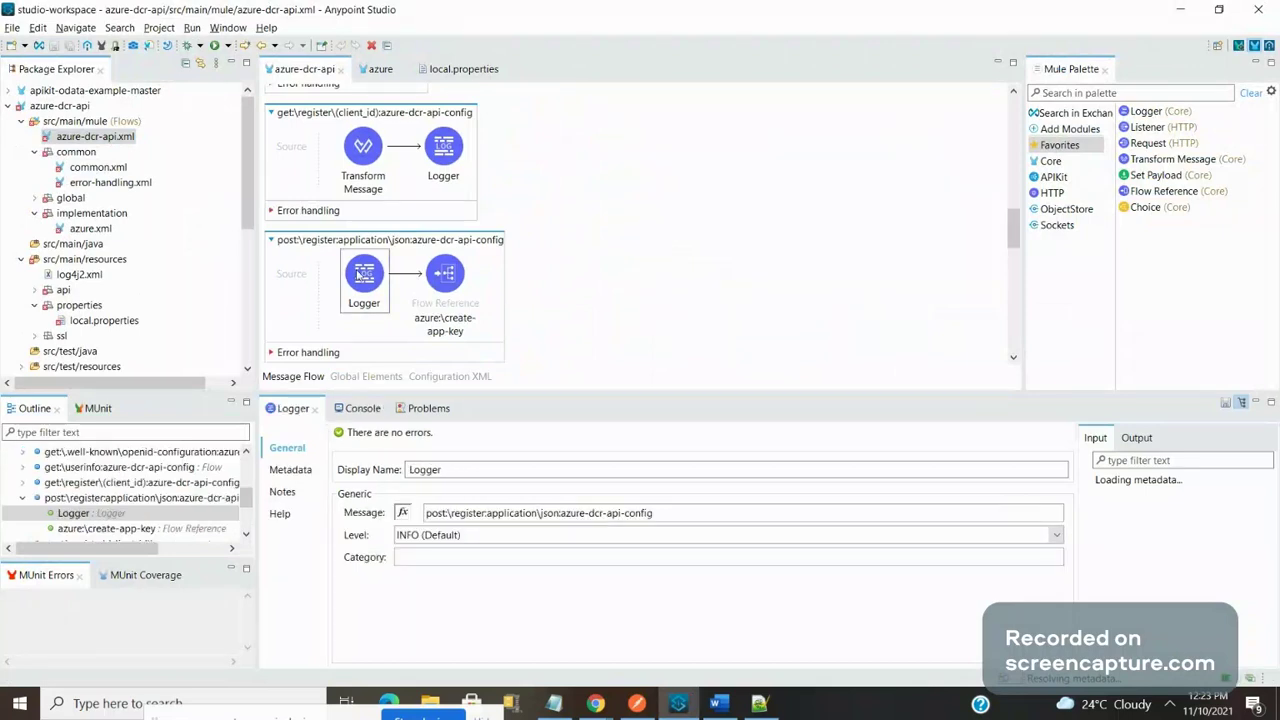
click(421, 275)
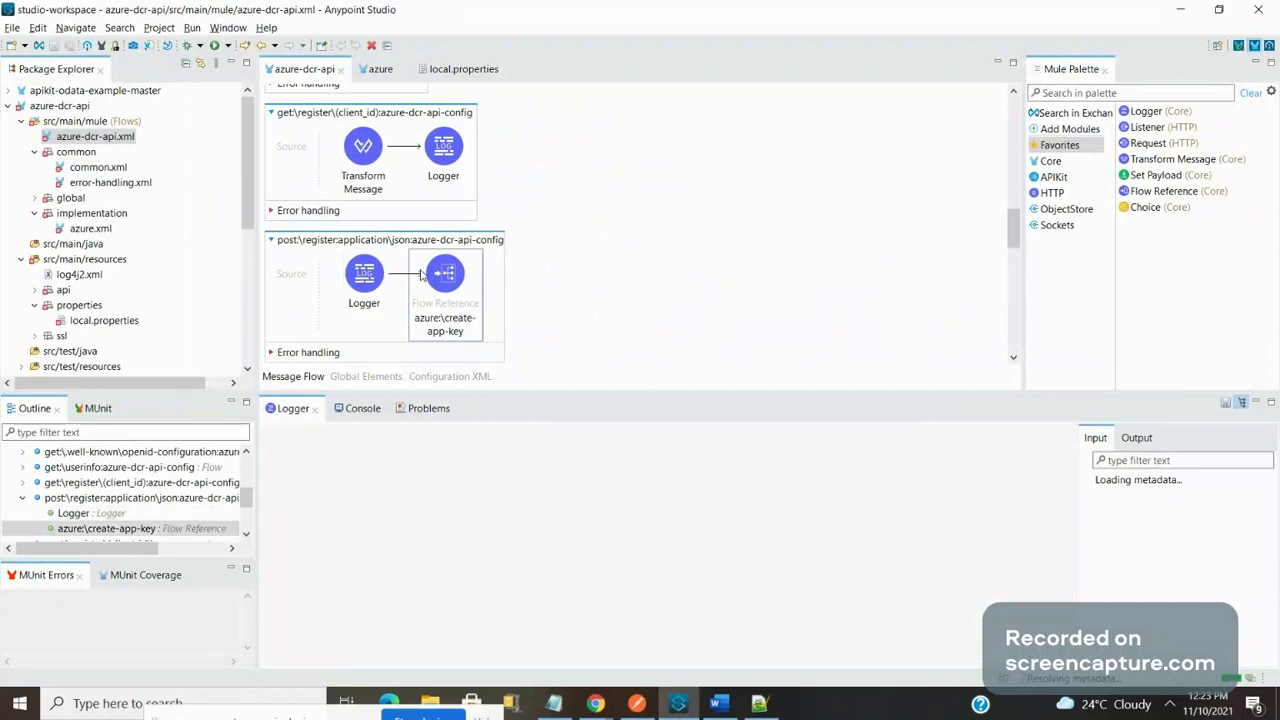
double_click(421, 275)
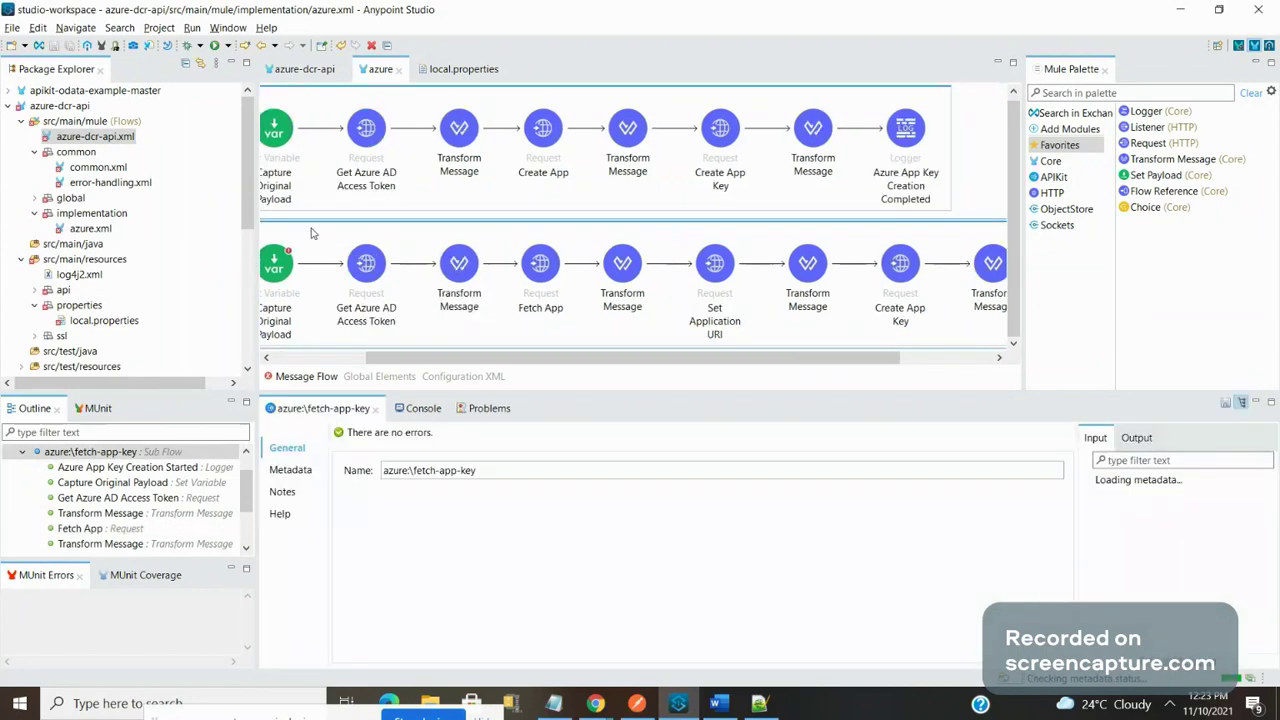
Step: Examine the Get Azure AD Access Token and Fetch App requests in the azure:\fetch-app-key sub flow
click(309, 358)
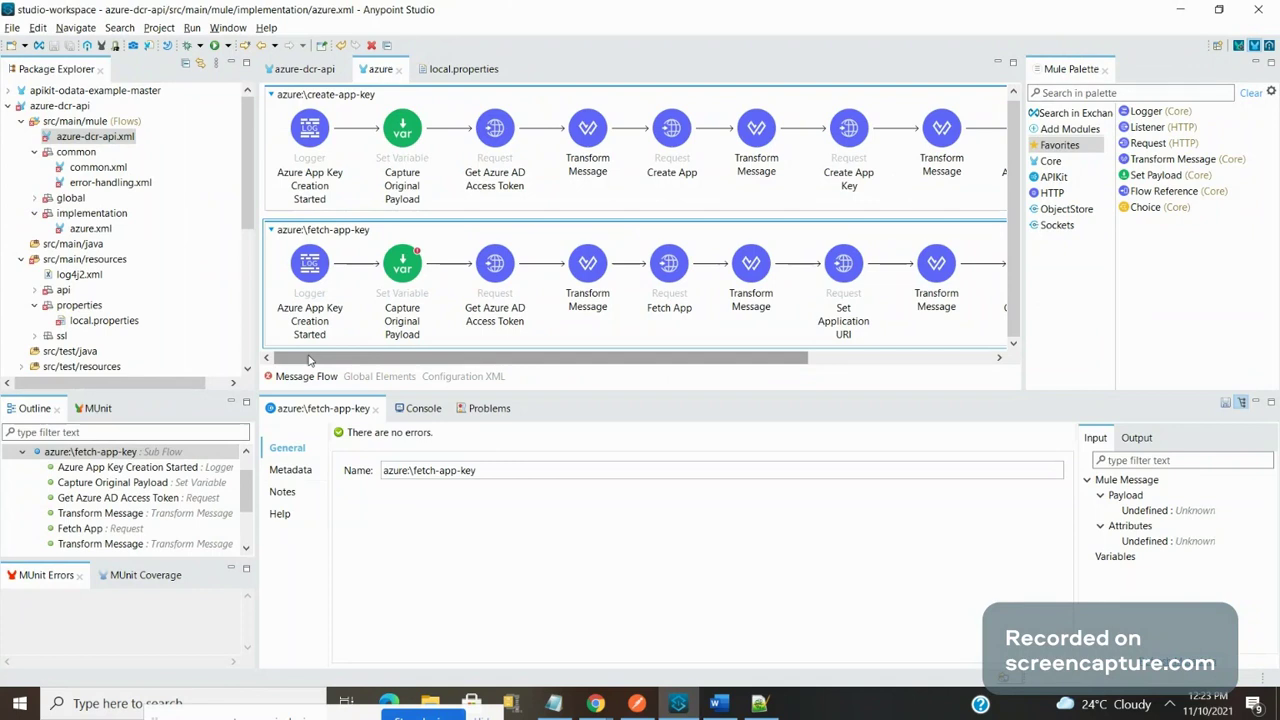
click(503, 289)
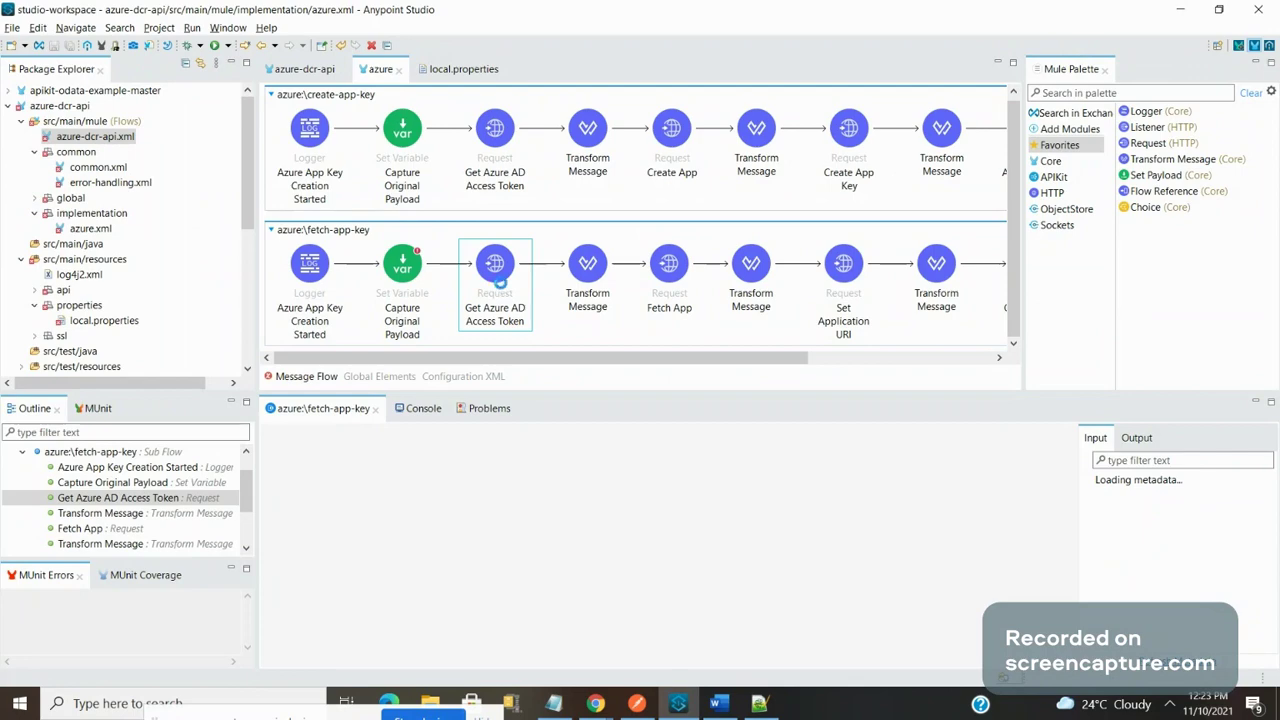
click(670, 268)
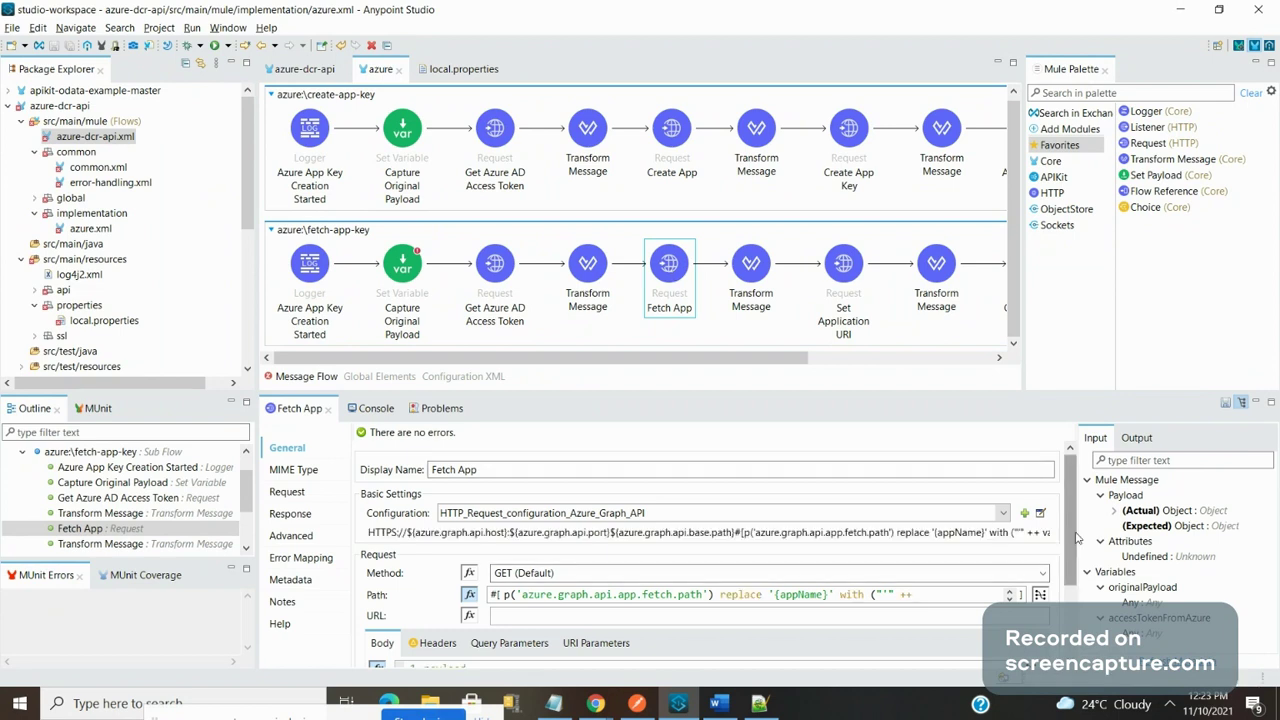
drag(1072, 551, 1075, 575)
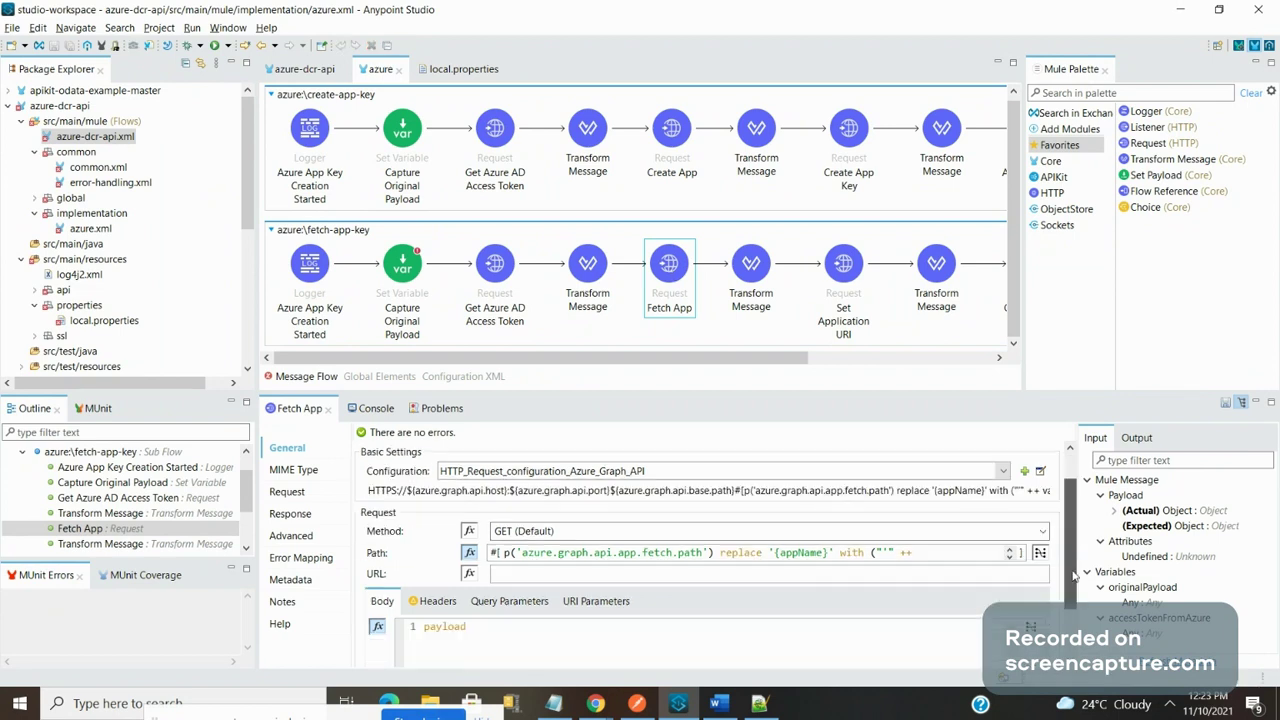
Step: Open local.properties and highlight the value of azure.graph.api.app.fetch.path
click(100, 321)
double_click(100, 321)
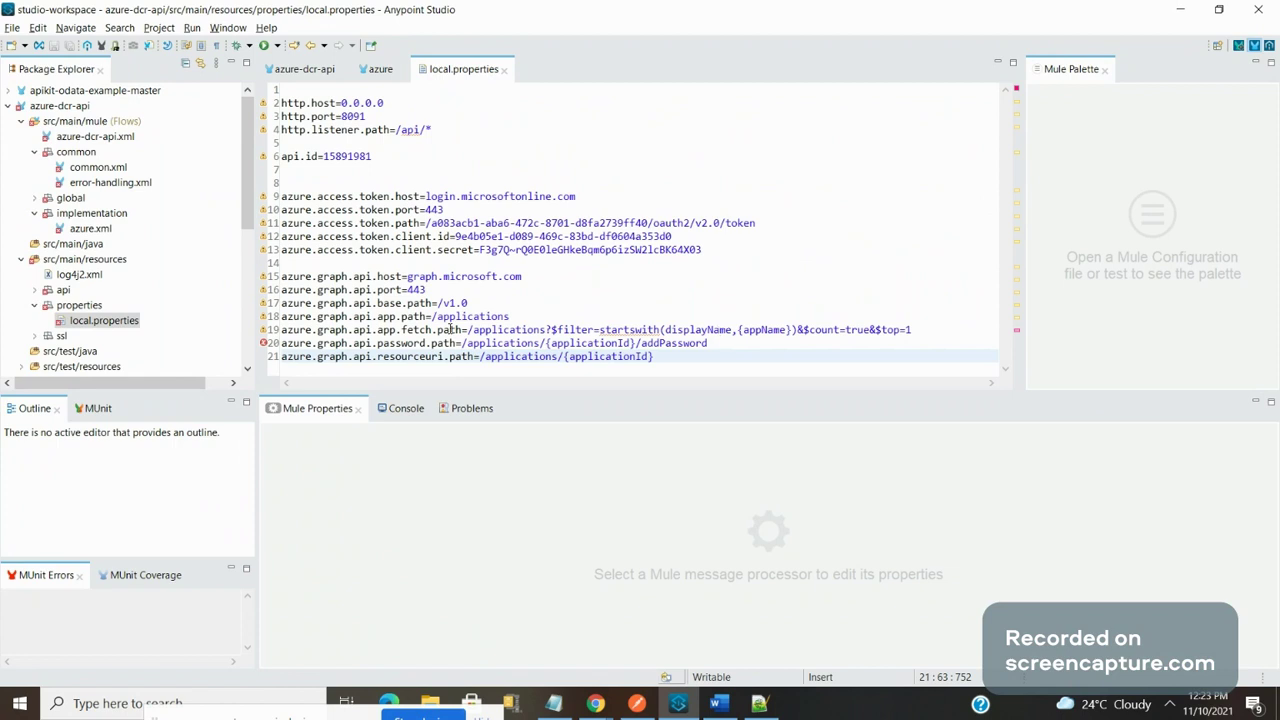
click(470, 330)
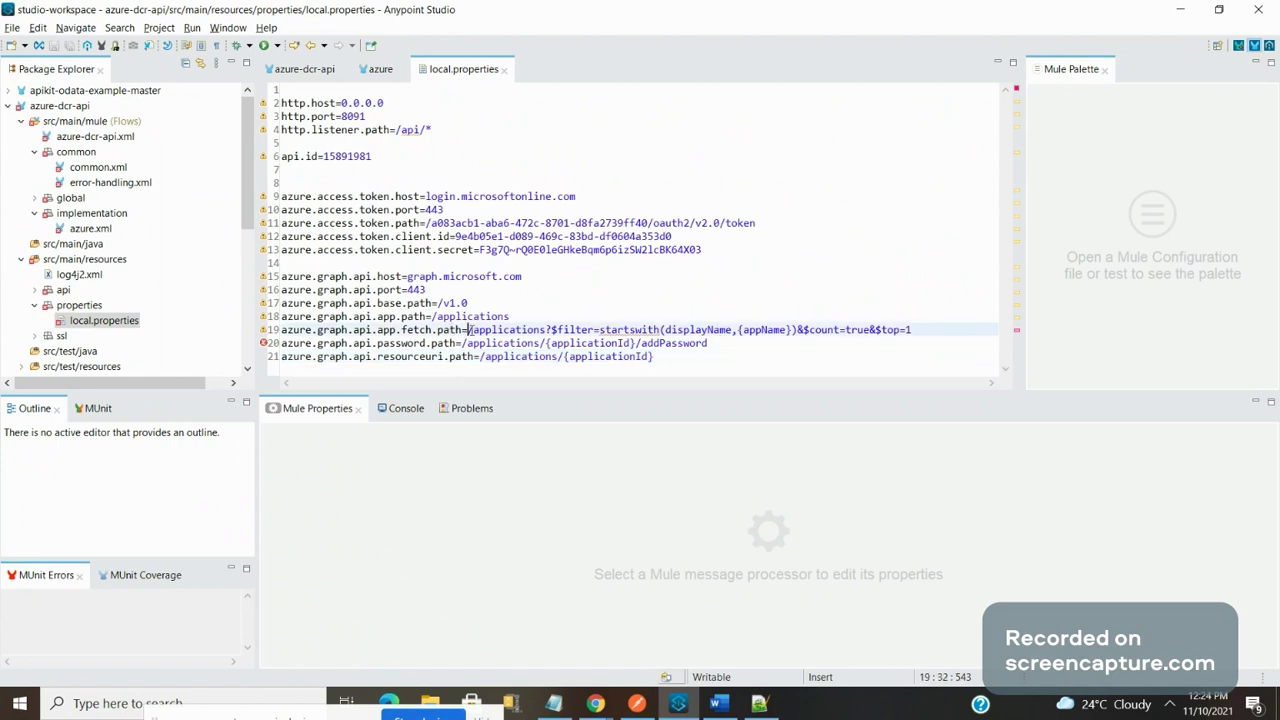
shift+click(920, 330)
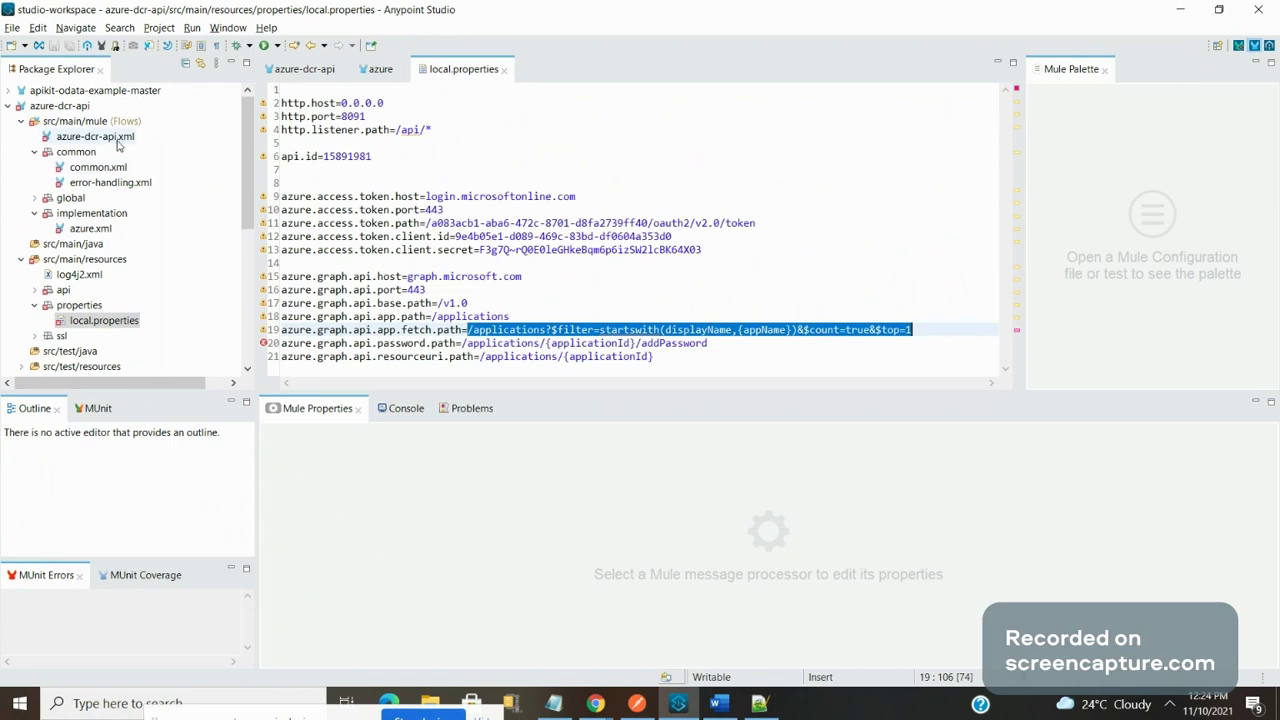
Step: Revisit azure-dcr-api.xml and return to the sub flows in azure.xml
double_click(117, 142)
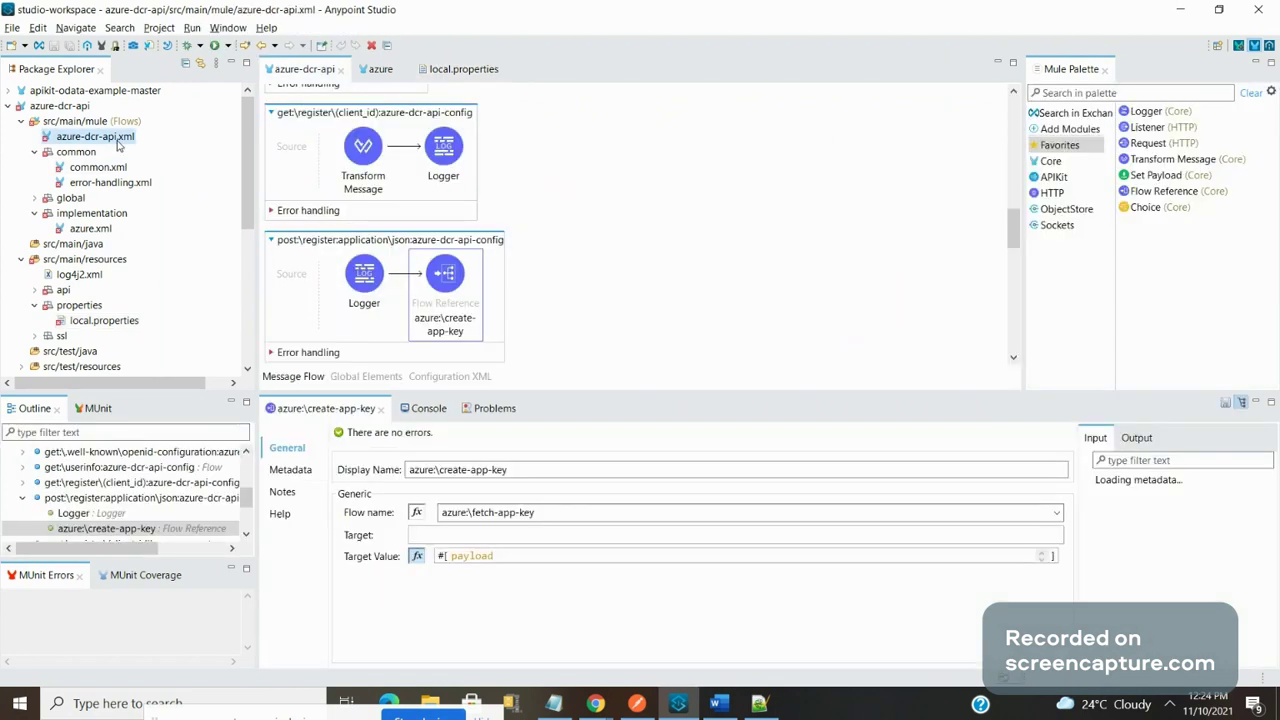
double_click(103, 228)
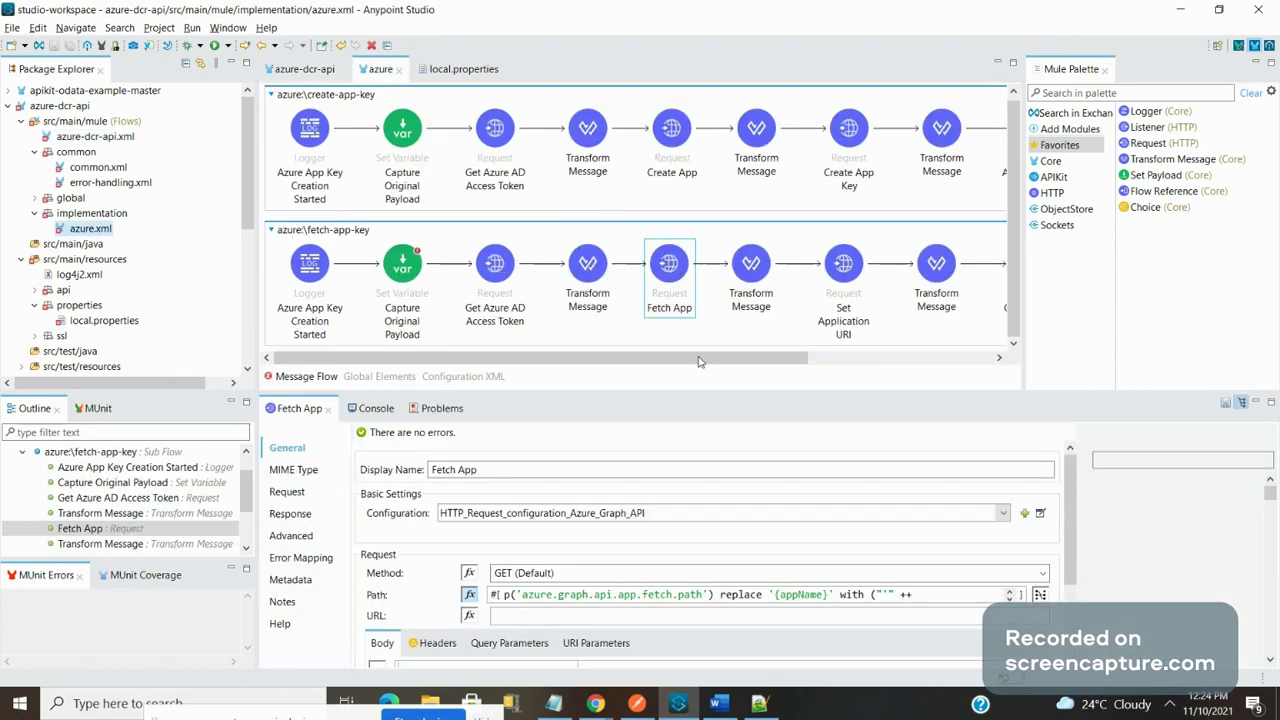
Step: Examine the Transform Message after Fetch App in azure:\fetch-app-key and highlight its identifierUris key and whole JSON body
drag(700, 362, 786, 364)
drag(786, 364, 791, 364)
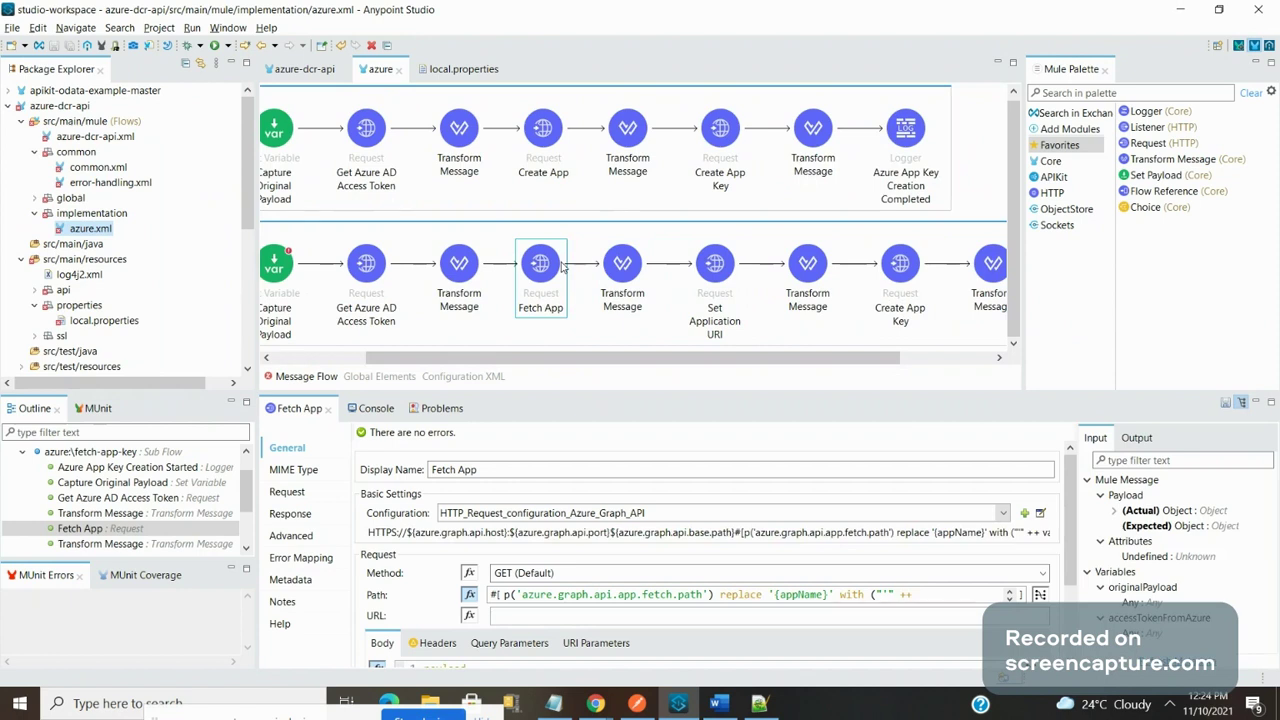
click(623, 275)
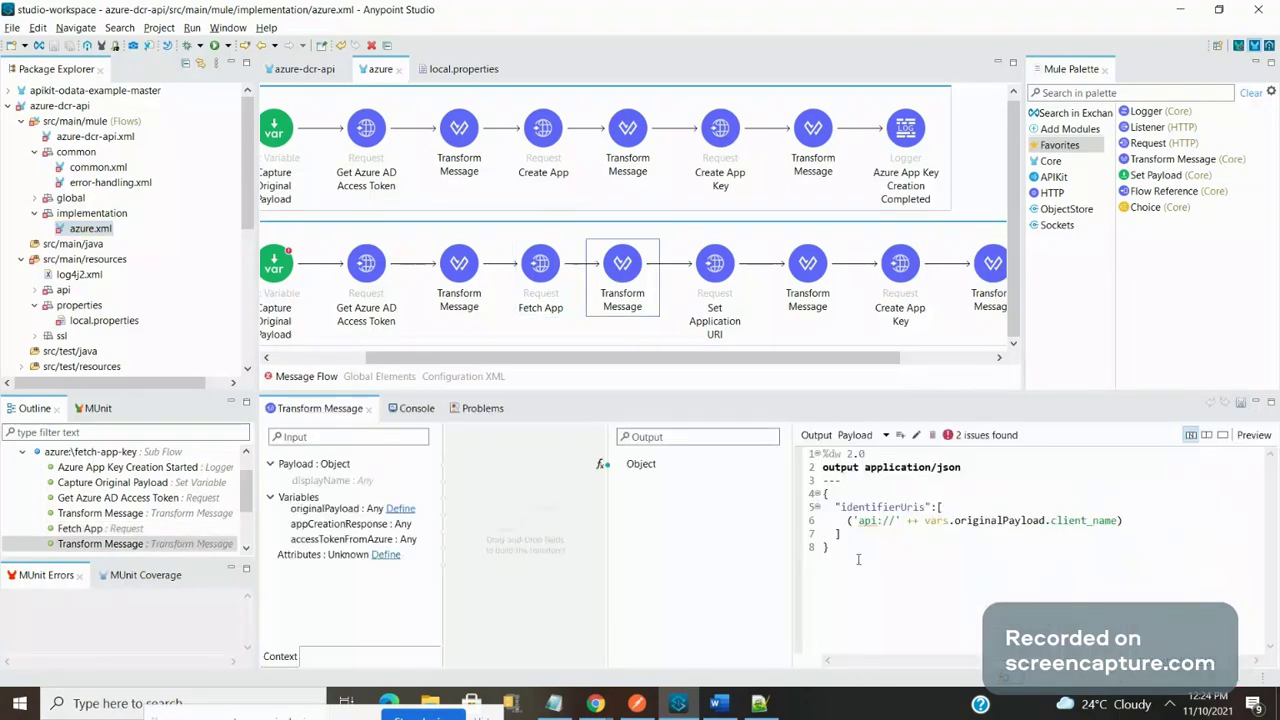
double_click(868, 507)
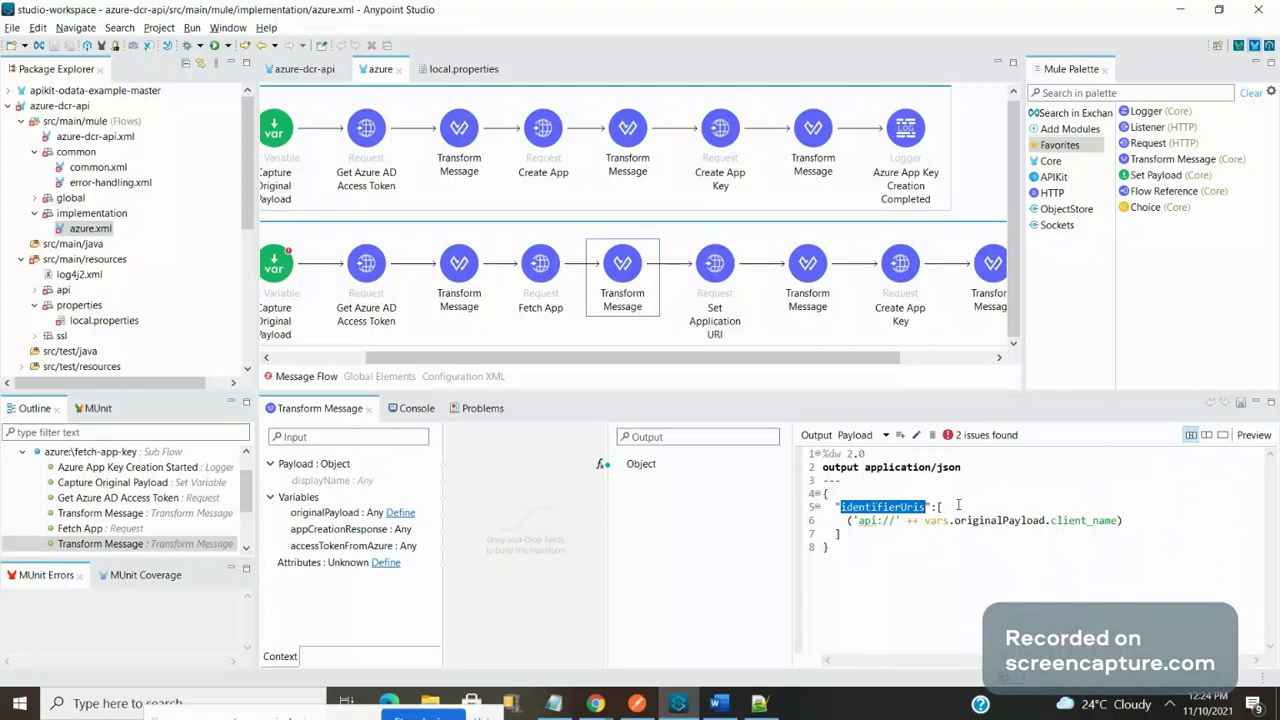
key(alt+shift+Up)
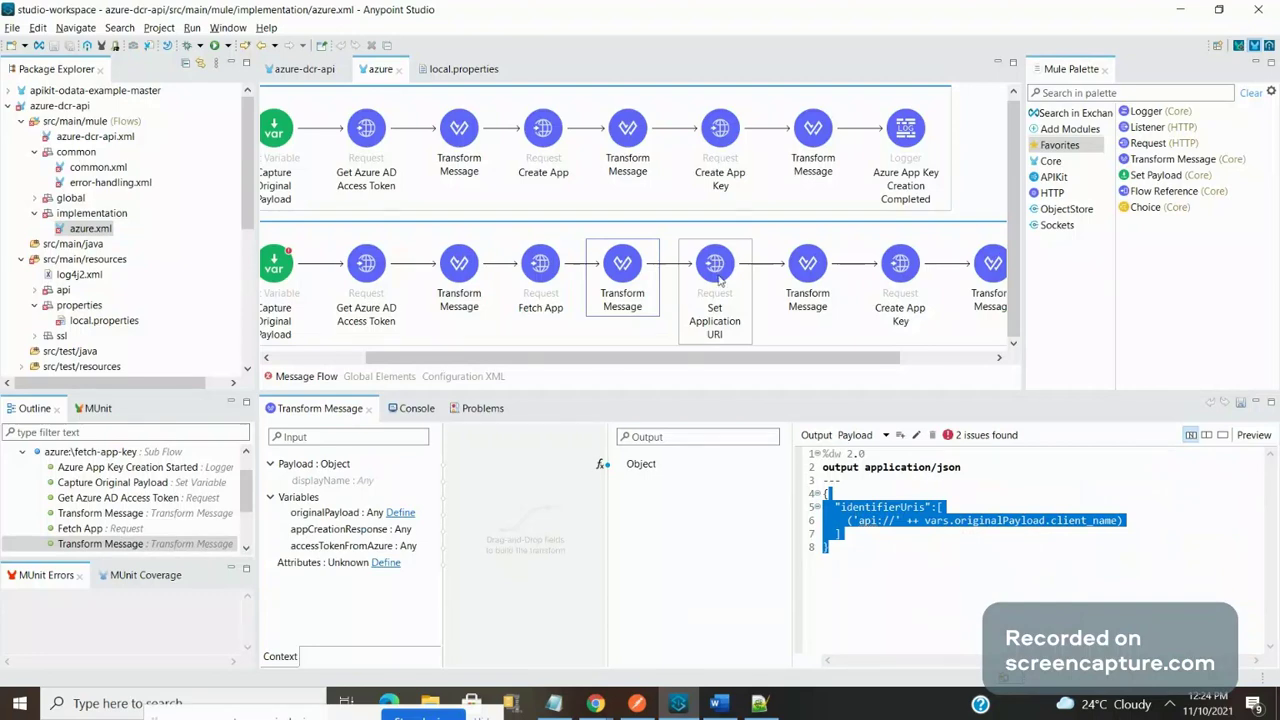
Step: Check the Application ID URI of regular186 in the Azure portal, then return to Anypoint Studio and highlight client_name in the identifierUris mapping
key(alt+Tab)
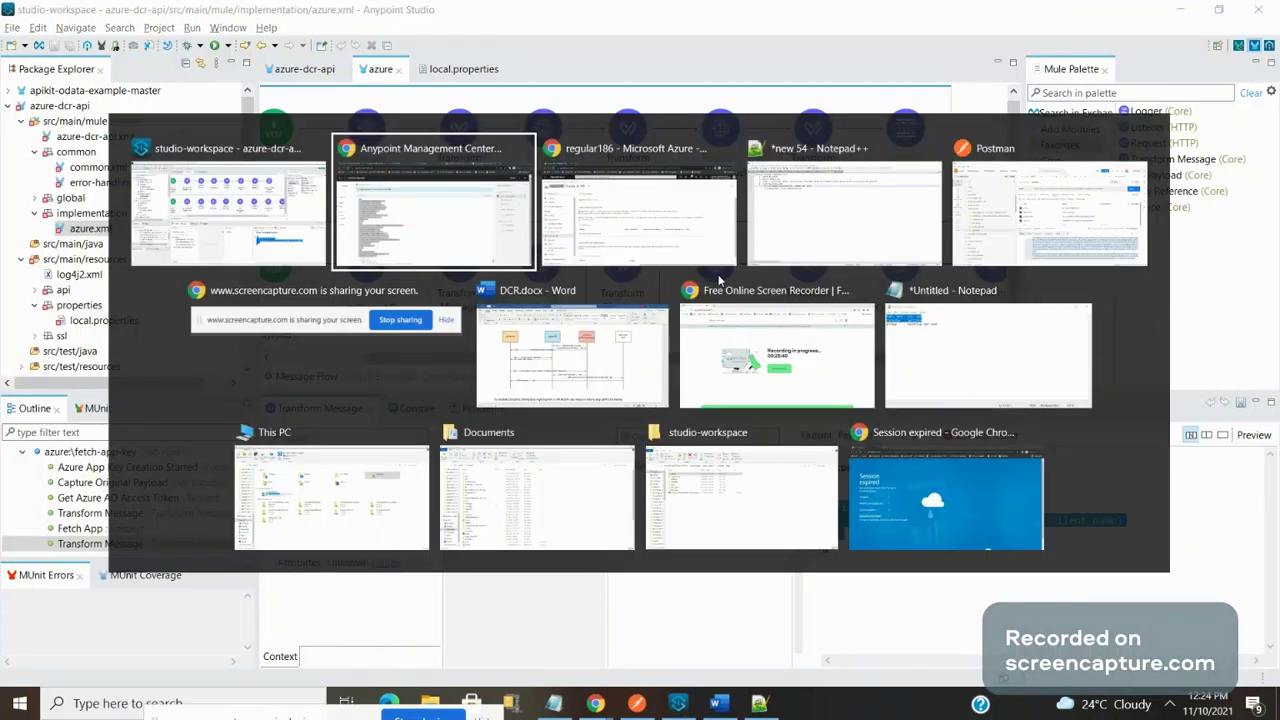
key(alt+Tab)
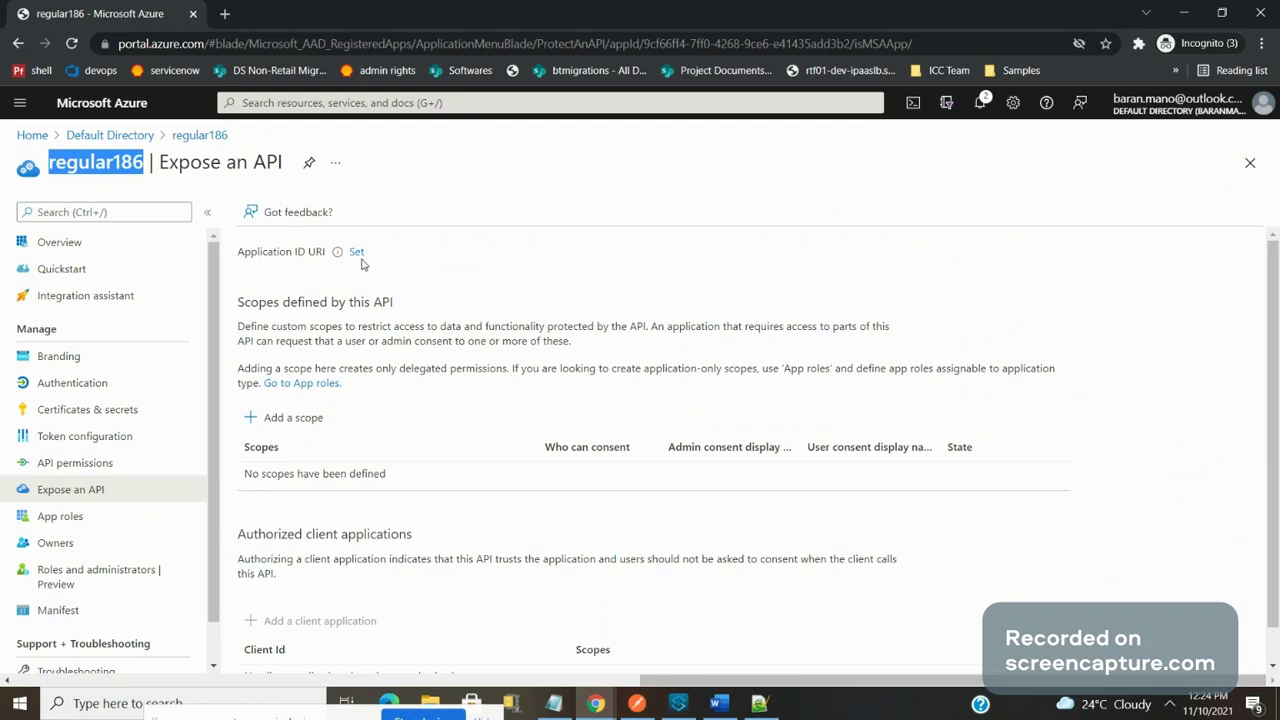
key(alt+Tab)
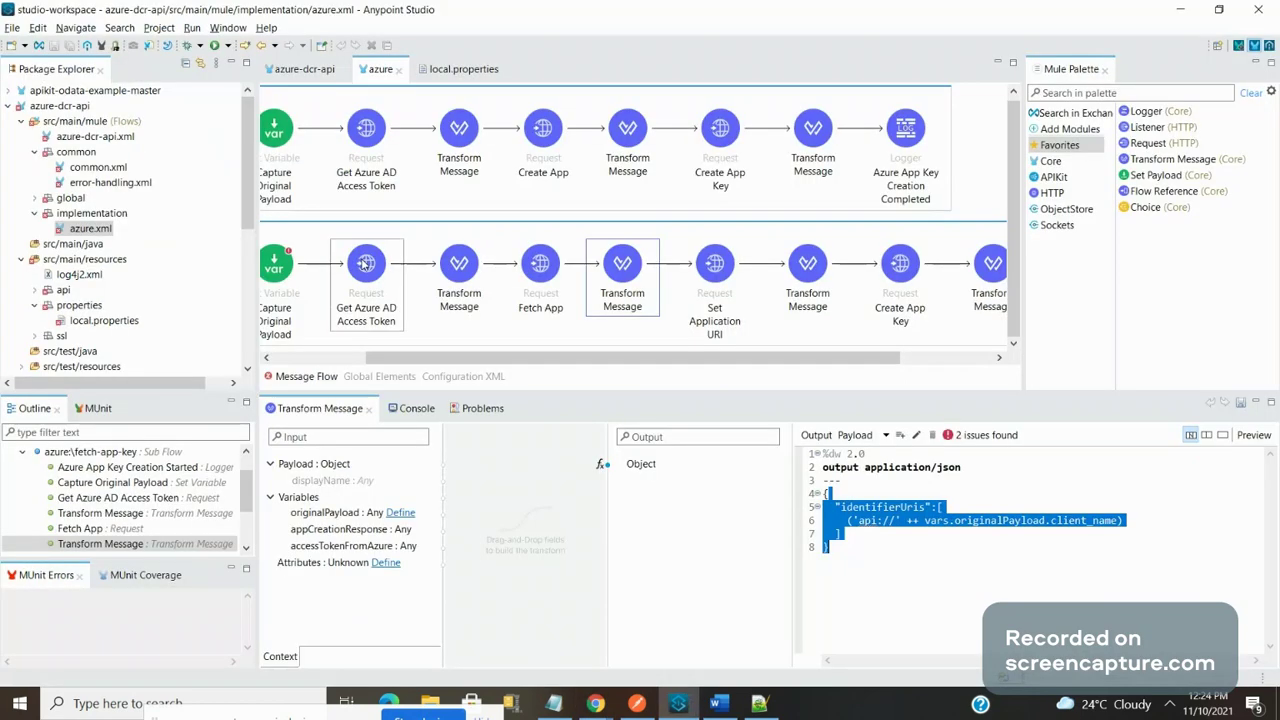
click(1092, 521)
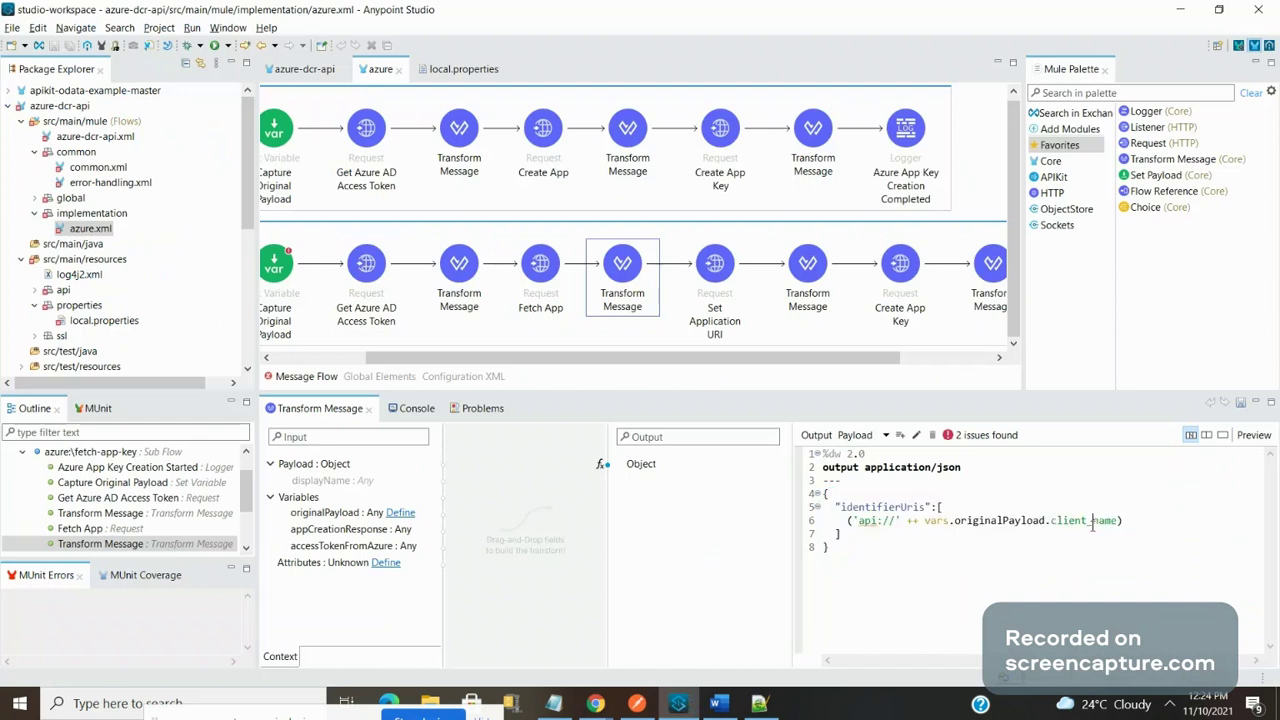
double_click(1092, 521)
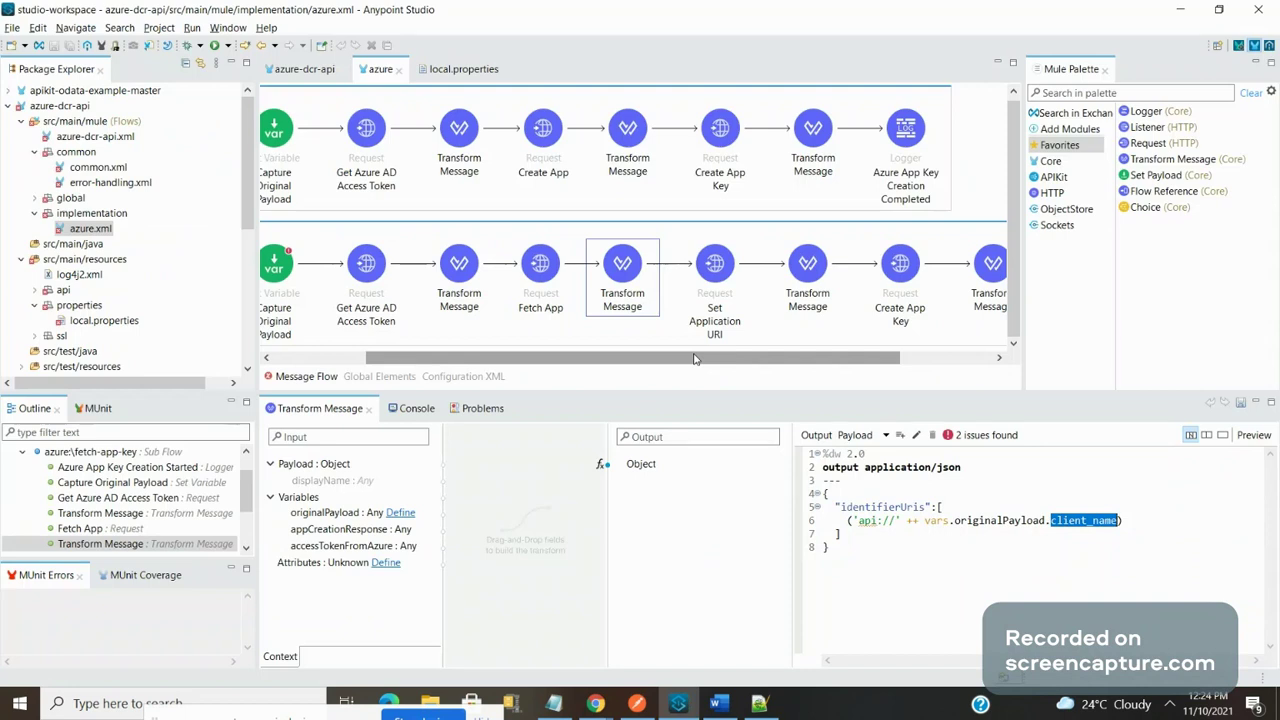
Step: Compare the Set Application URI request in azure:\fetch-app-key with the addresourceURI request in Postman, and view its payload body back in Anypoint Studio
drag(695, 358, 762, 360)
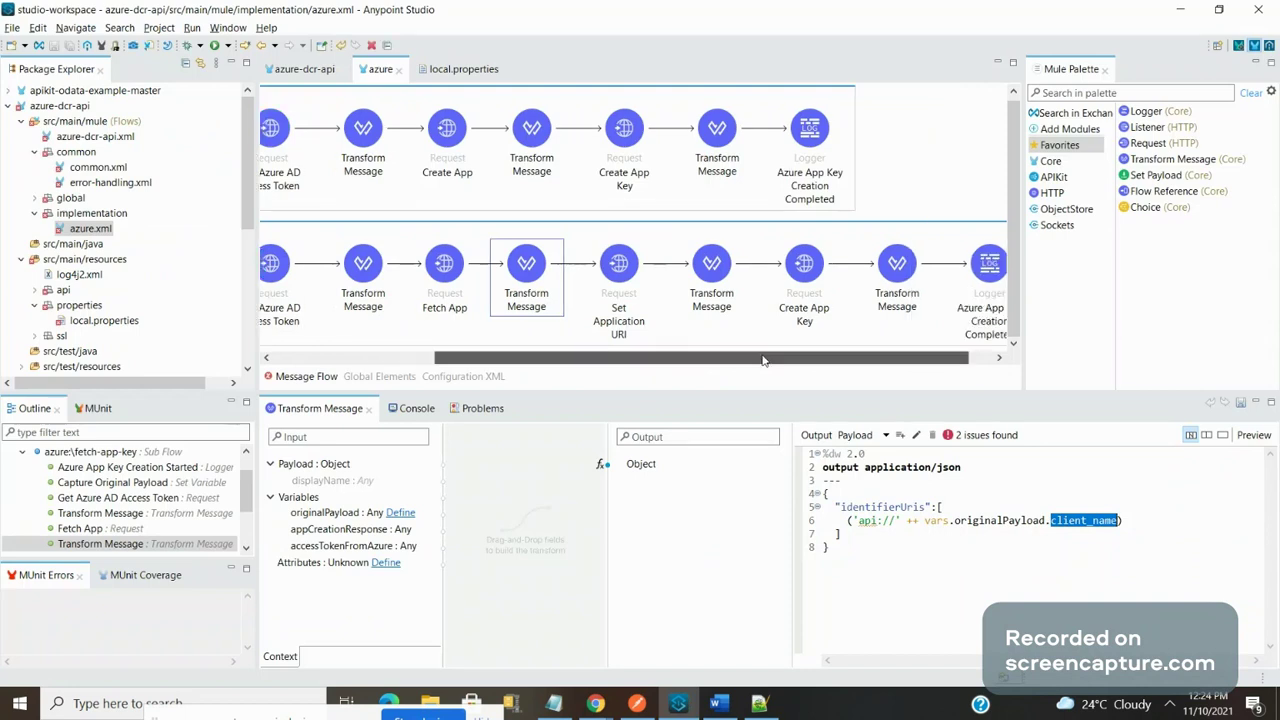
click(620, 290)
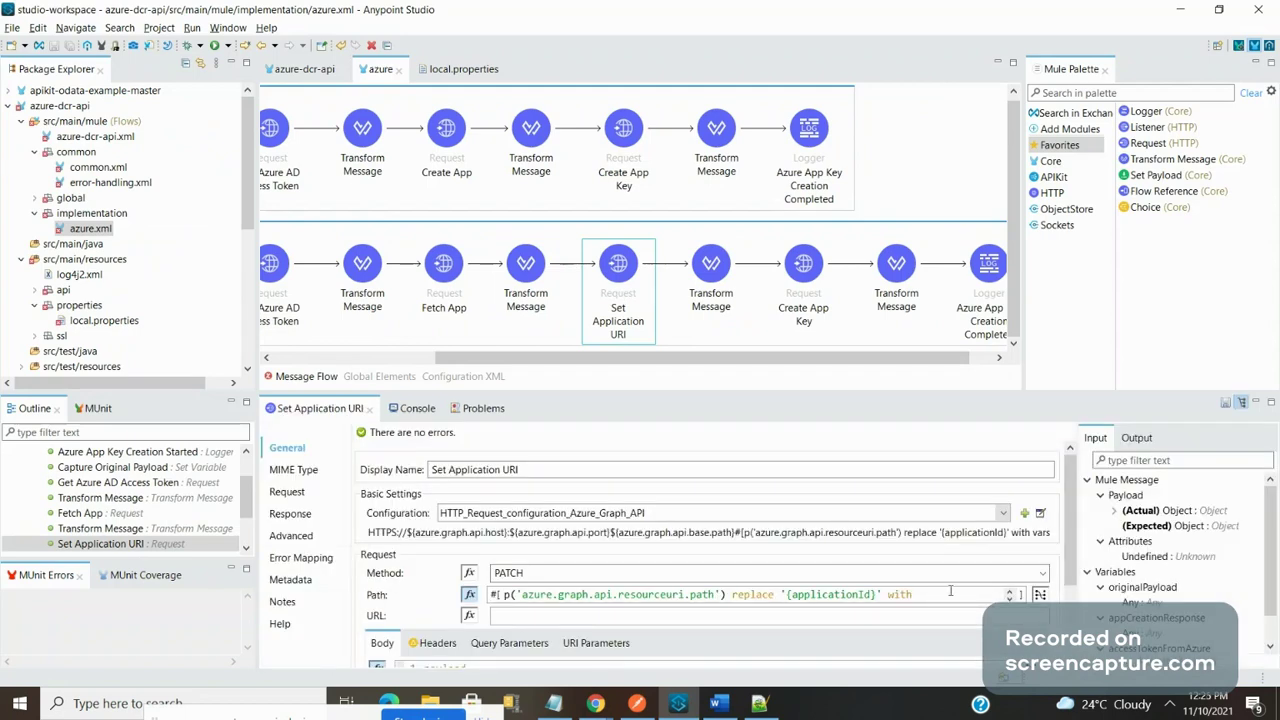
key(alt+Tab)
key(alt+Tab)
key(alt+Tab)
key(alt+Tab)
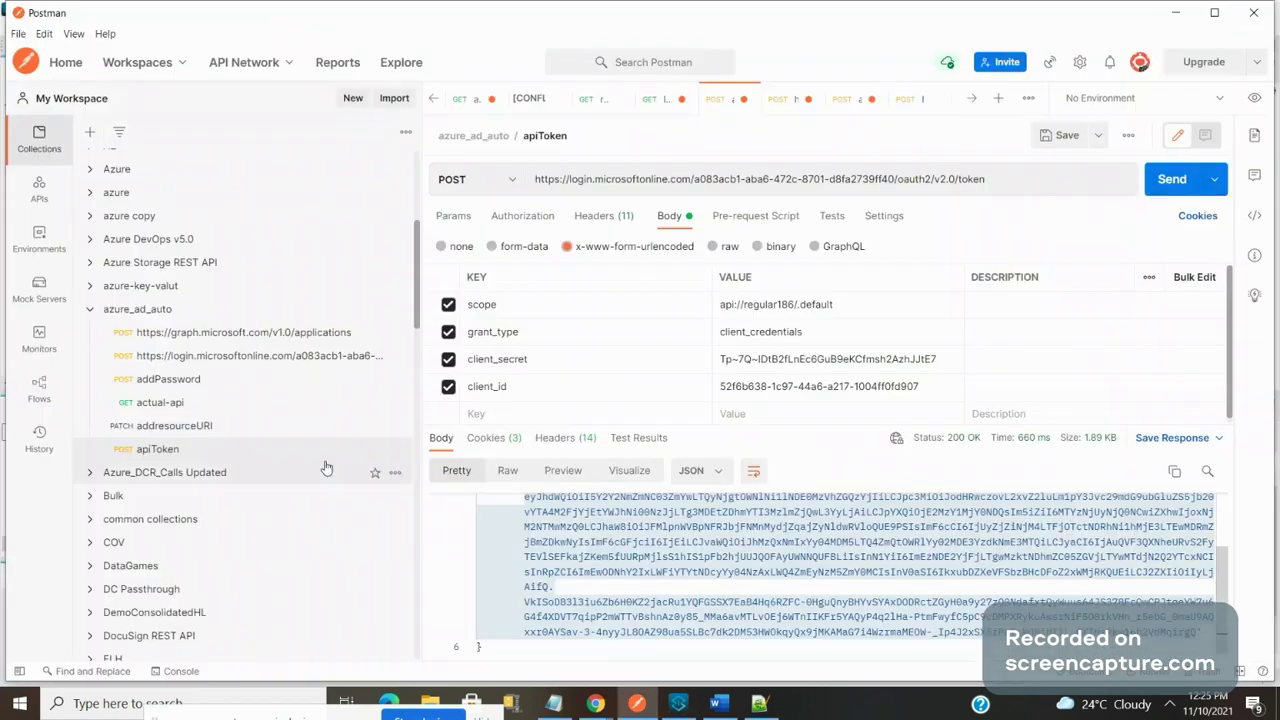
click(198, 426)
key(alt+Tab)
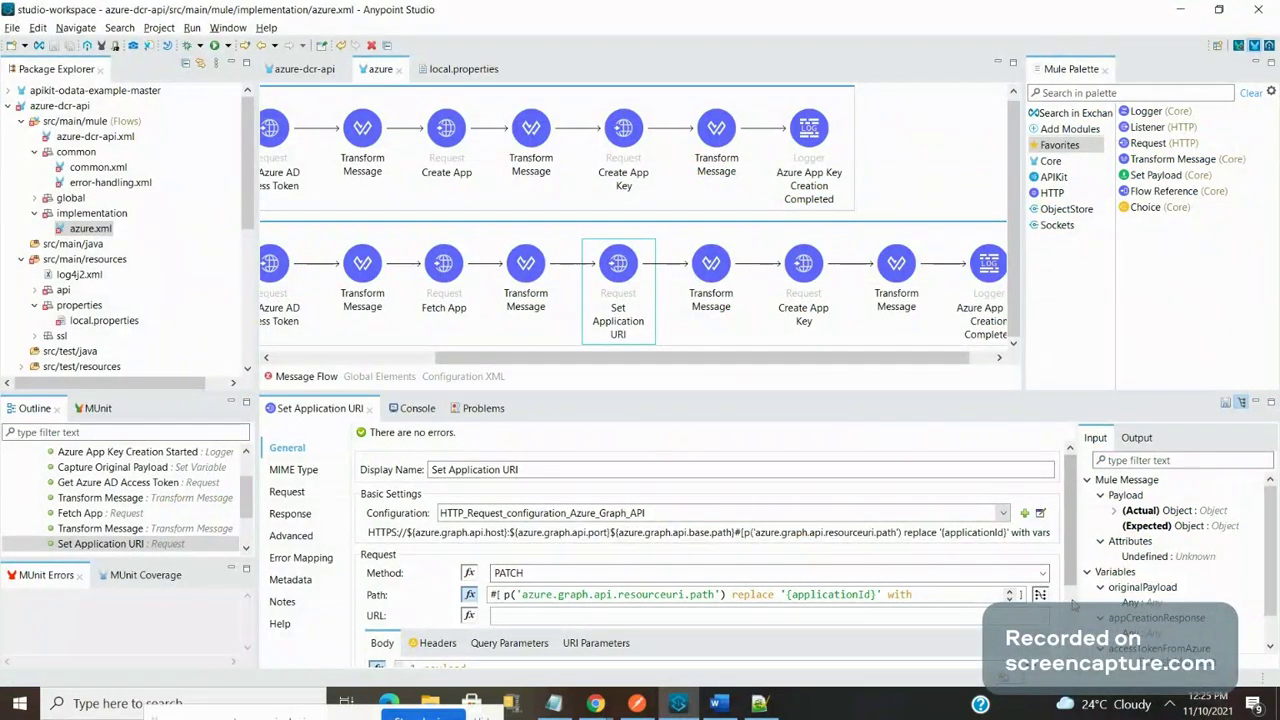
scroll(1075, 605, down, 3)
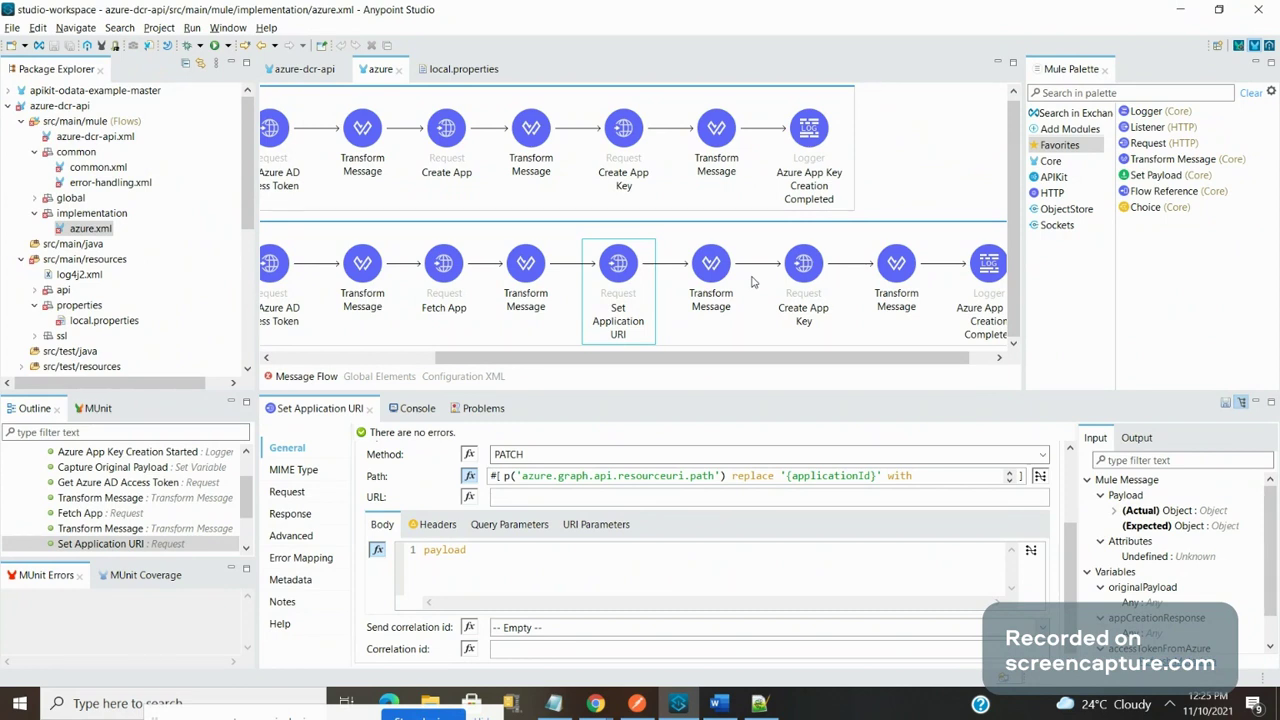
Step: Highlight the passwordCredential script in the Transform Message after Set Application URI and open the Create App Key request
click(713, 283)
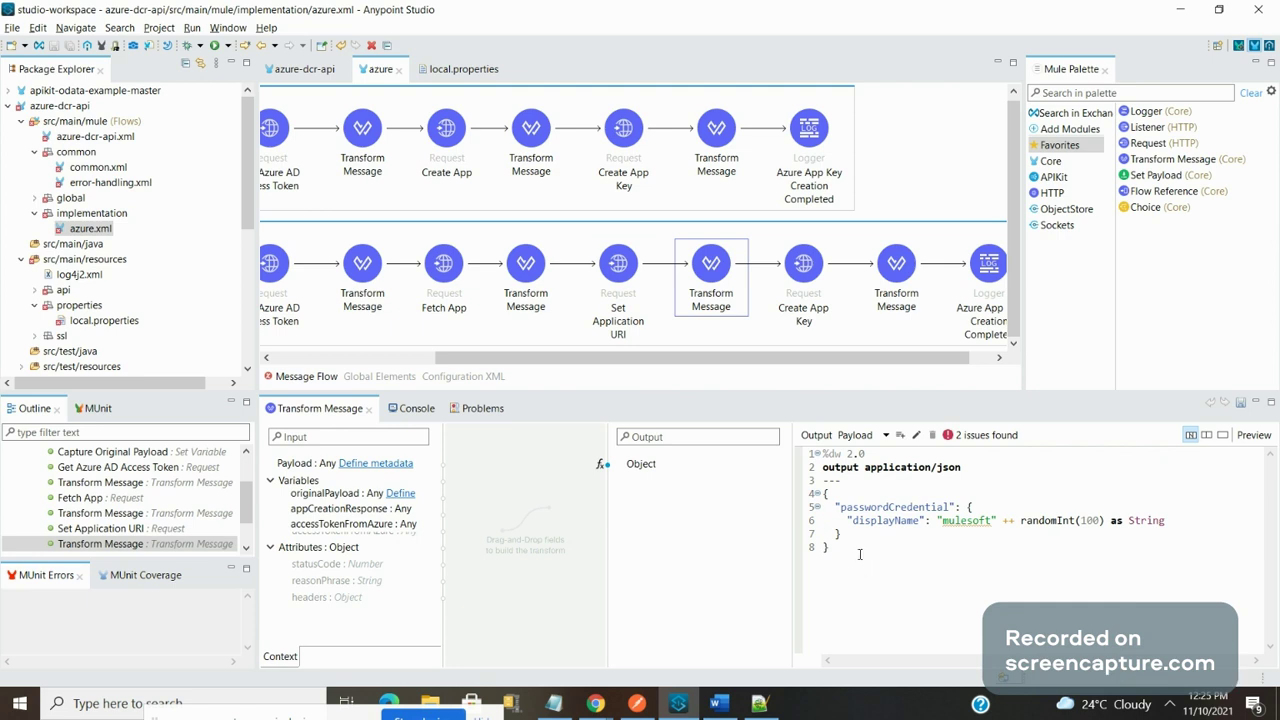
drag(863, 558, 773, 433)
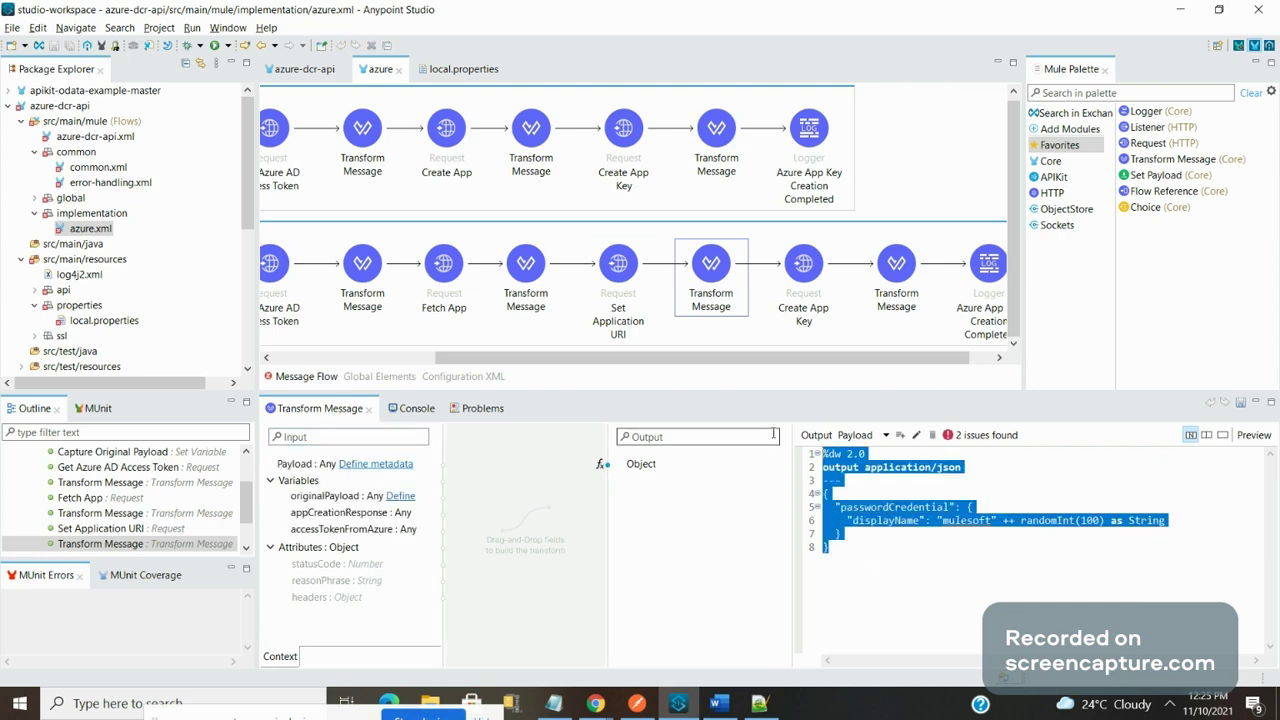
click(803, 297)
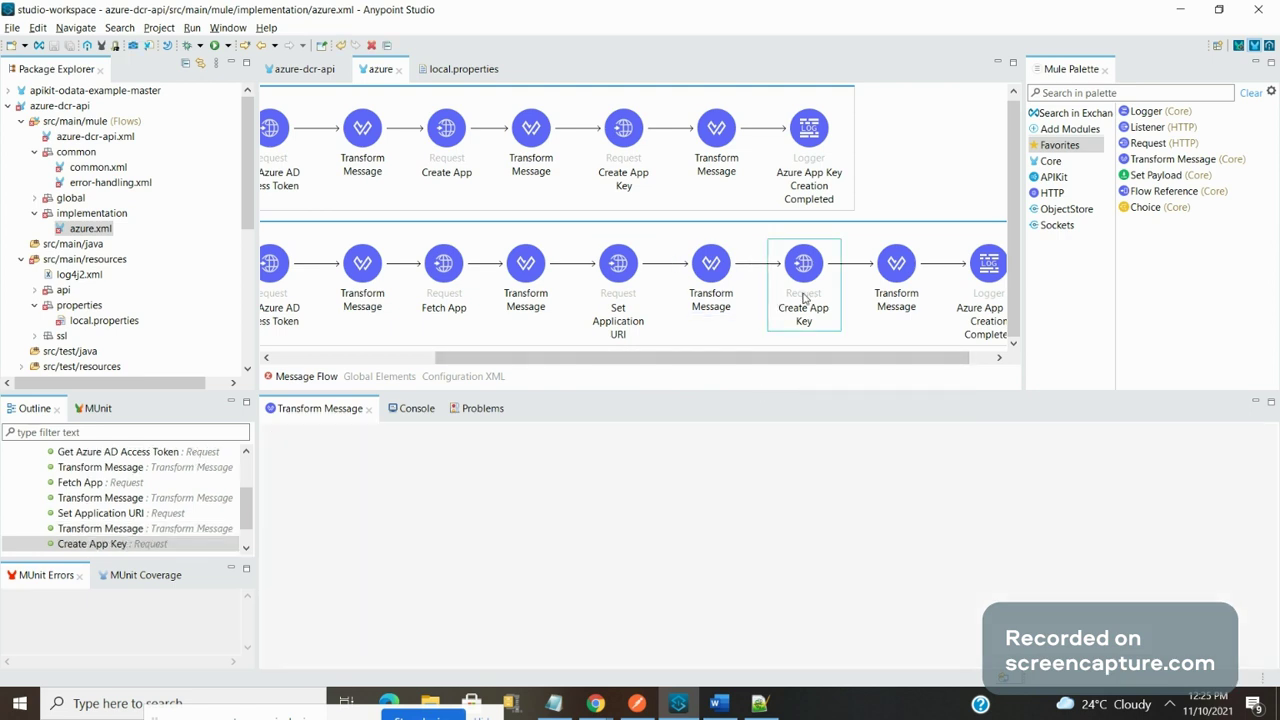
Step: Open the addPassword request in Postman, highlight its base URL and JSON body, and return to the Create App Key request in Anypoint Studio
key(alt+Tab)
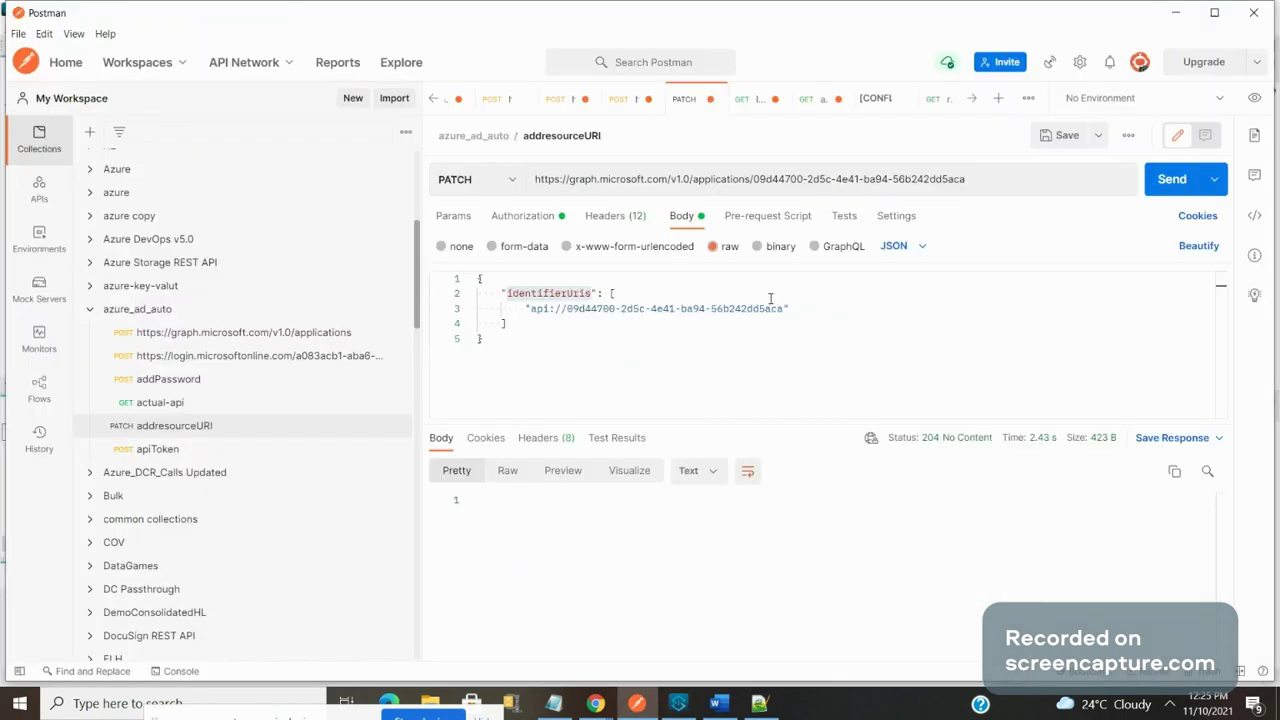
click(203, 380)
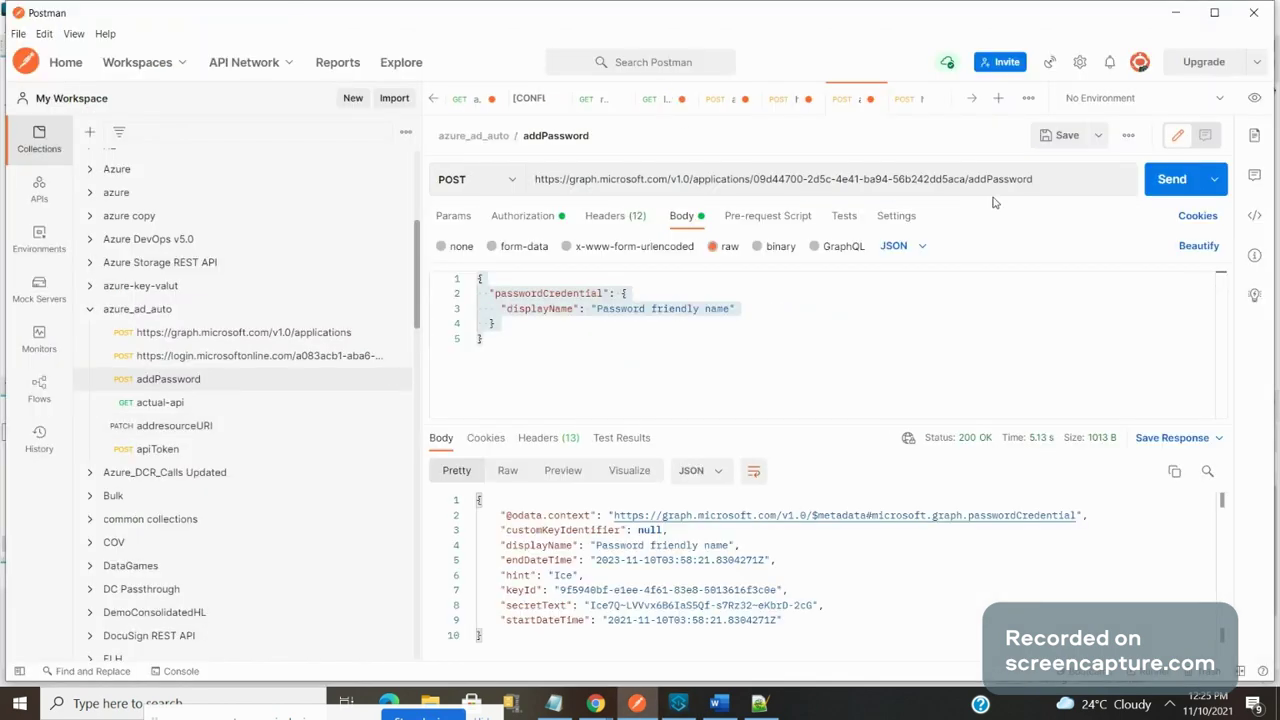
drag(752, 179, 407, 140)
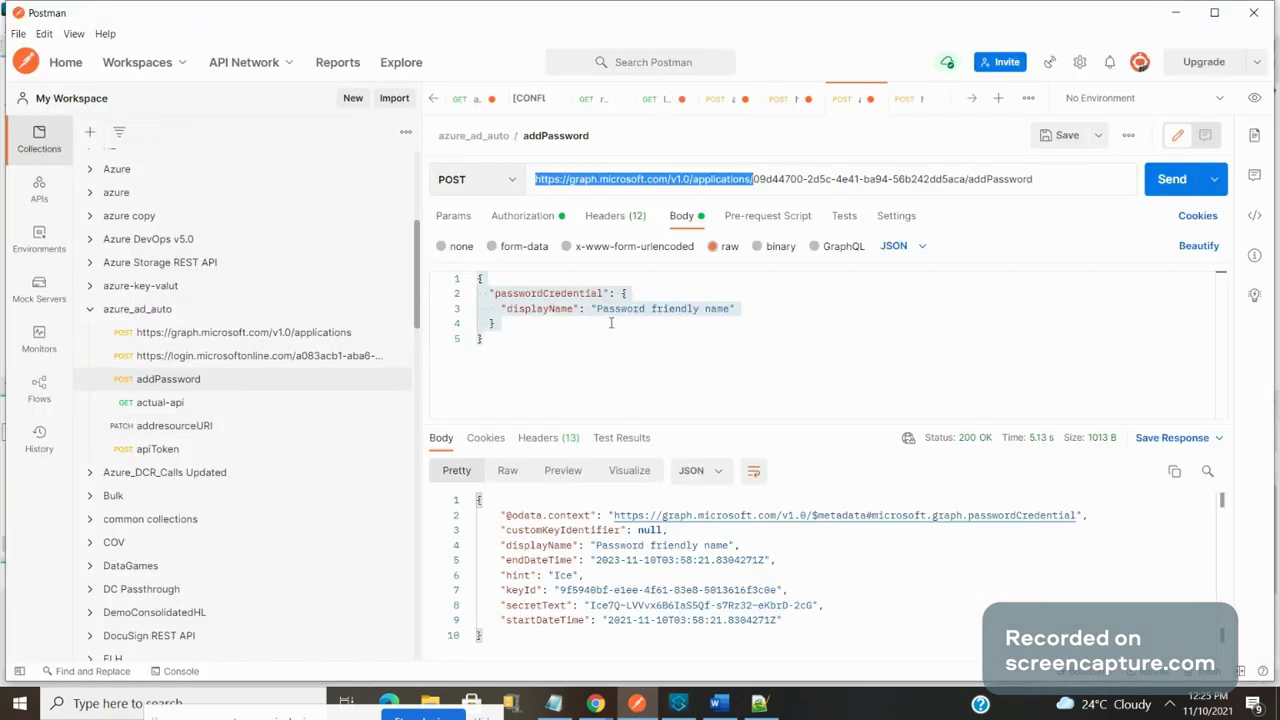
click(562, 346)
drag(562, 346, 476, 276)
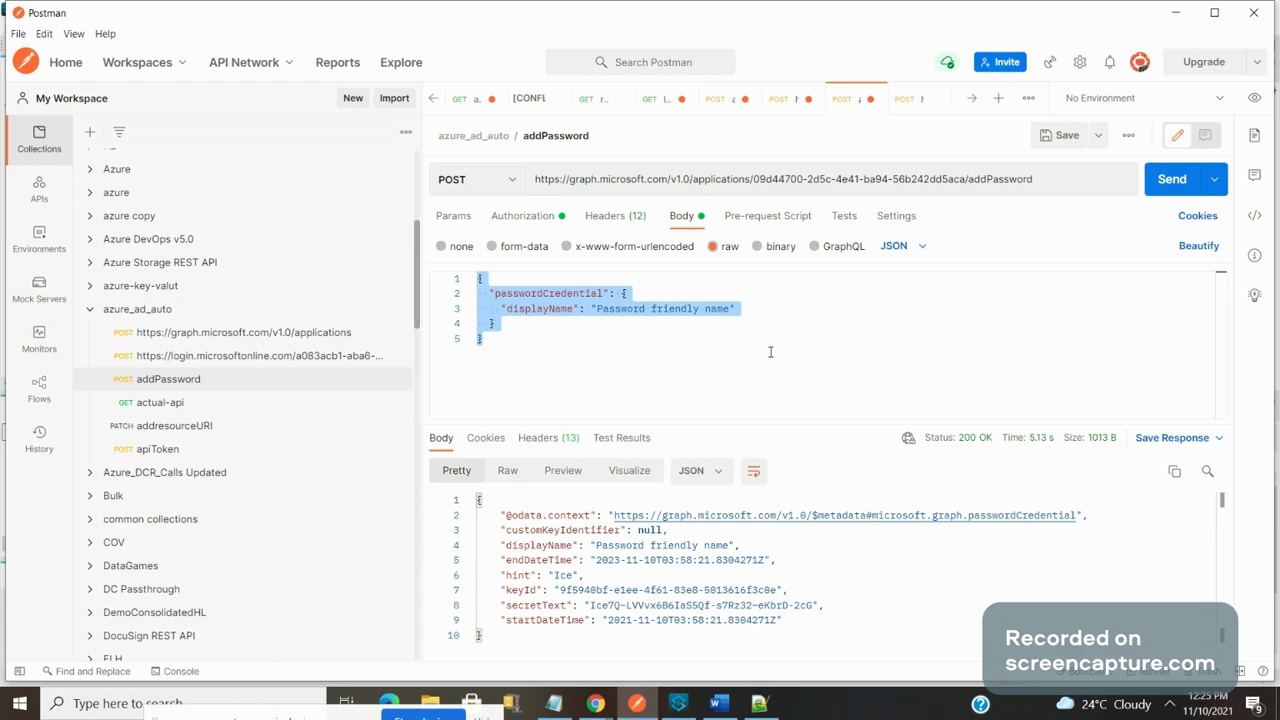
key(alt+Tab)
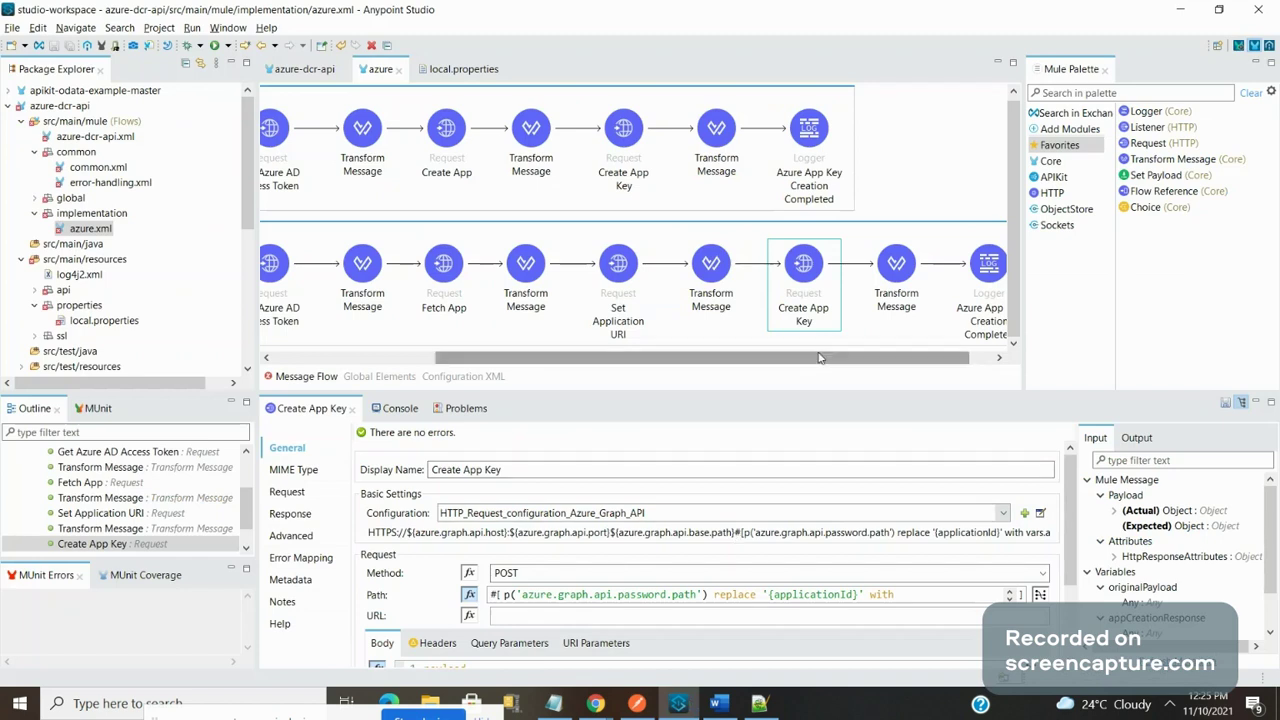
drag(818, 357, 904, 340)
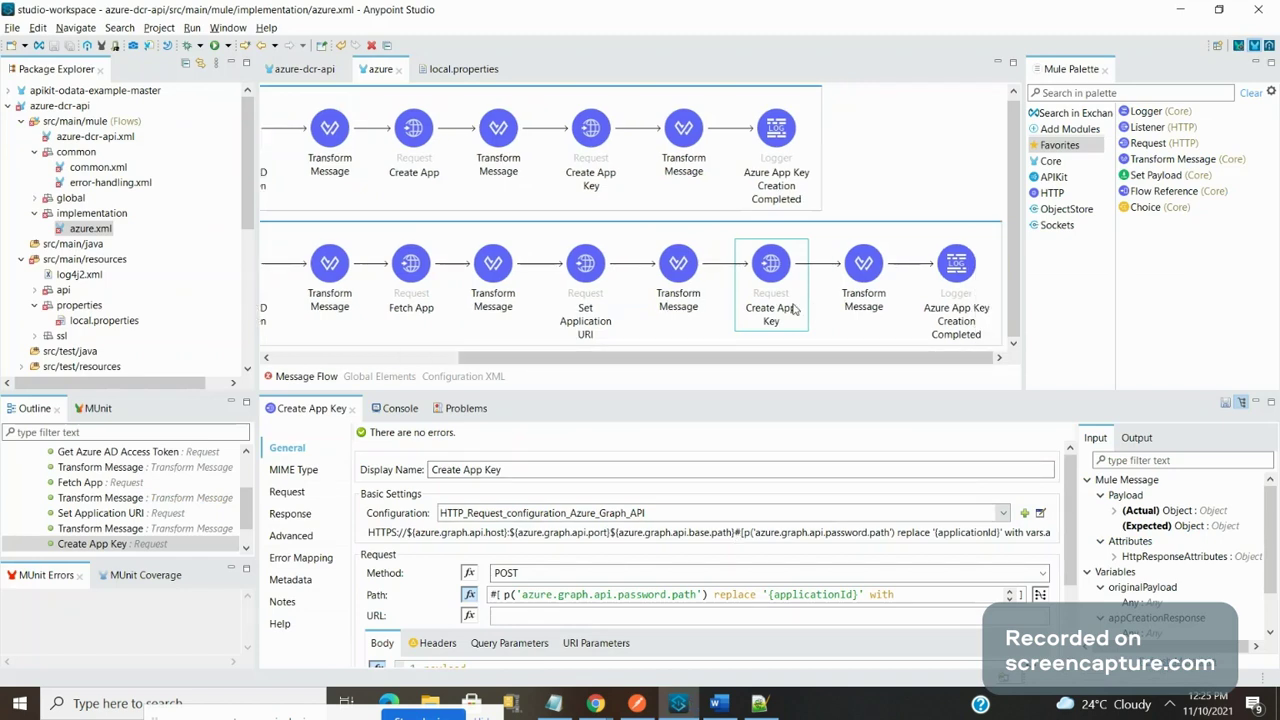
Step: Highlight the secretText value in Postman's addPassword response and relate it to the Create App Key request in Anypoint Studio
key(alt+Tab)
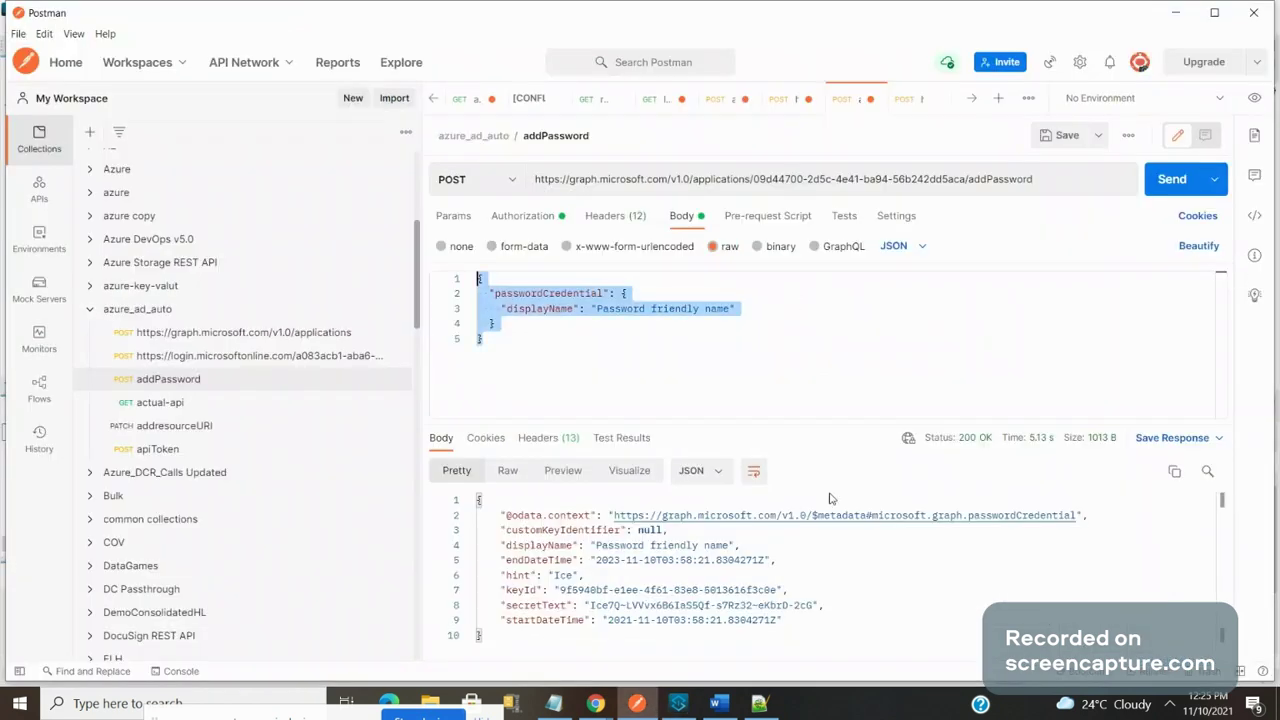
click(887, 545)
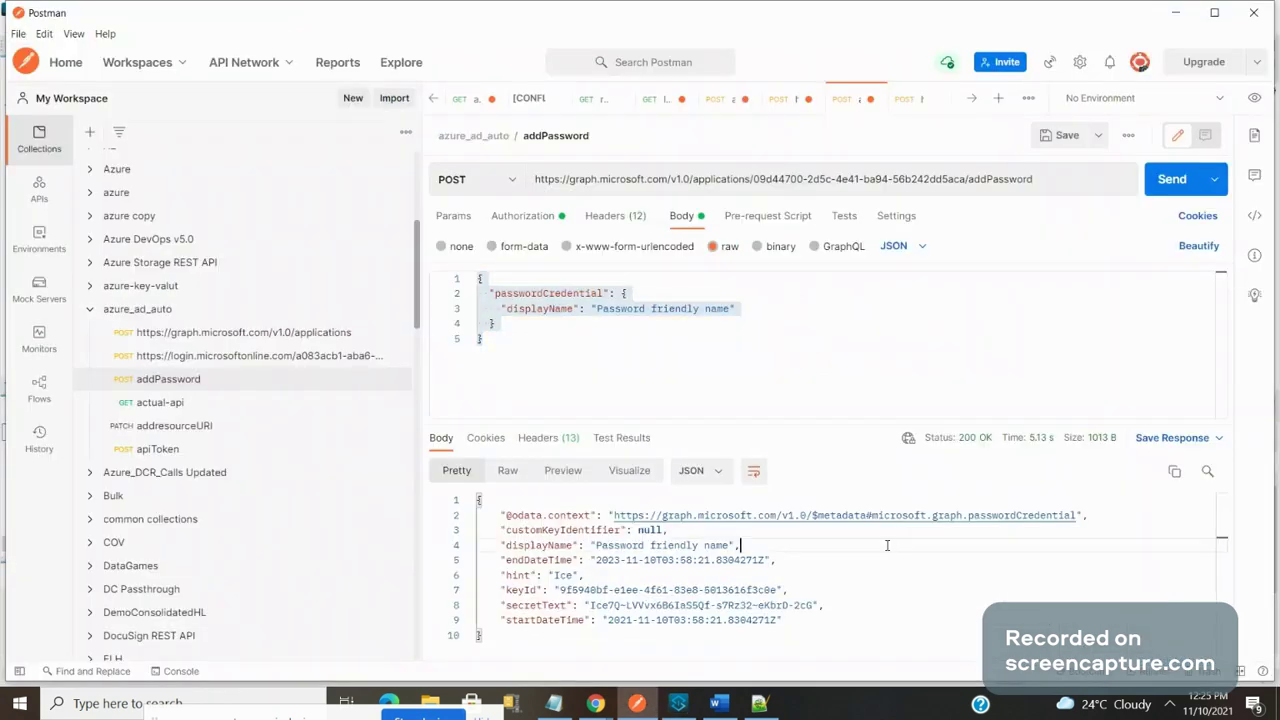
double_click(604, 607)
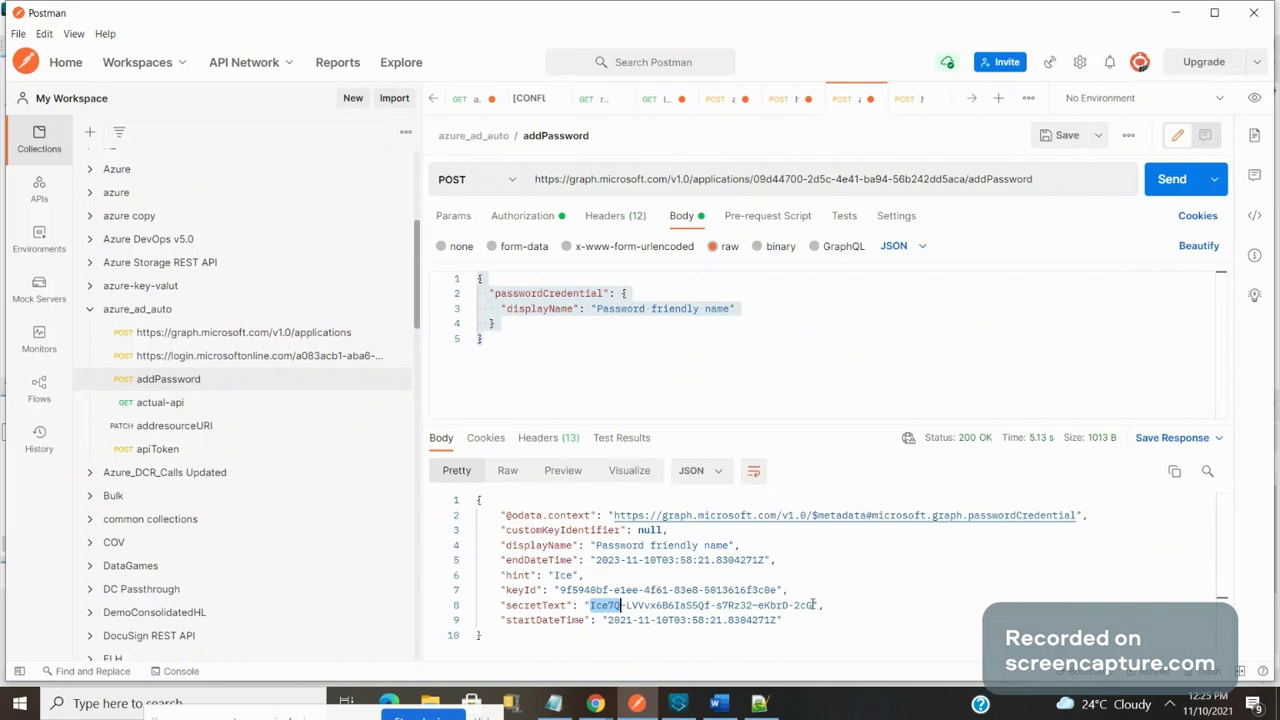
shift+click(814, 605)
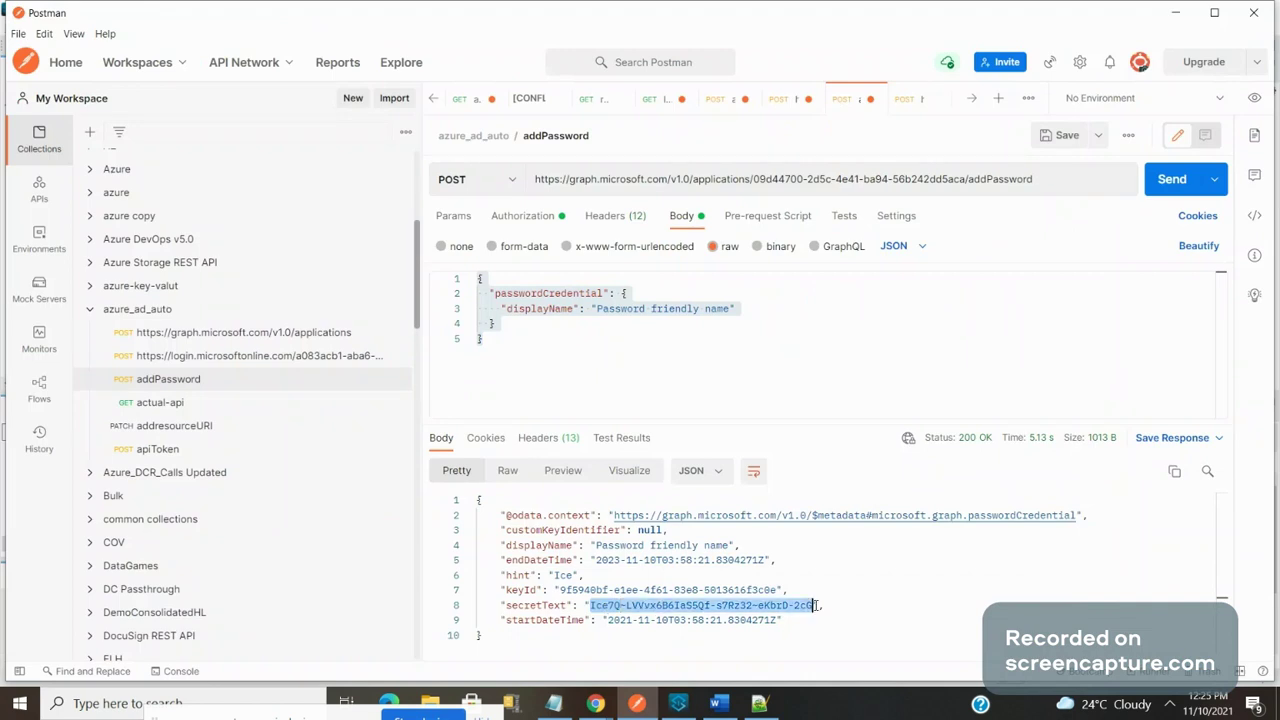
key(alt+Tab)
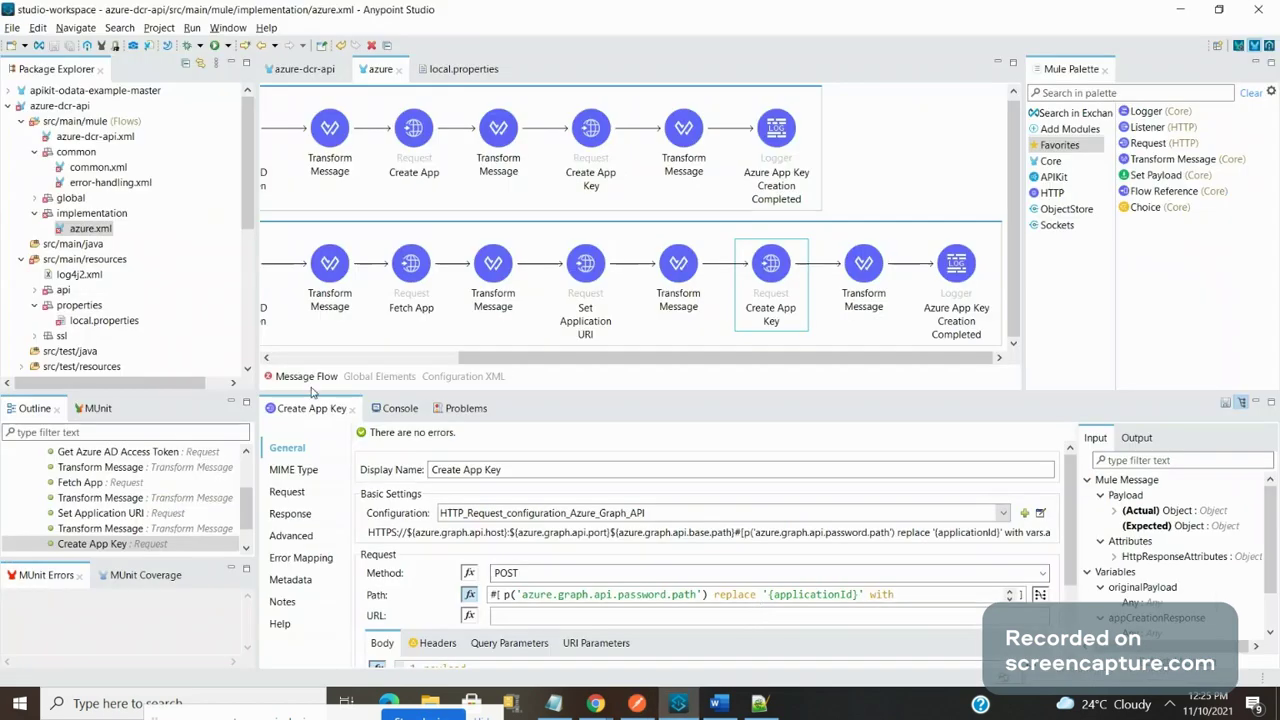
key(alt+Tab)
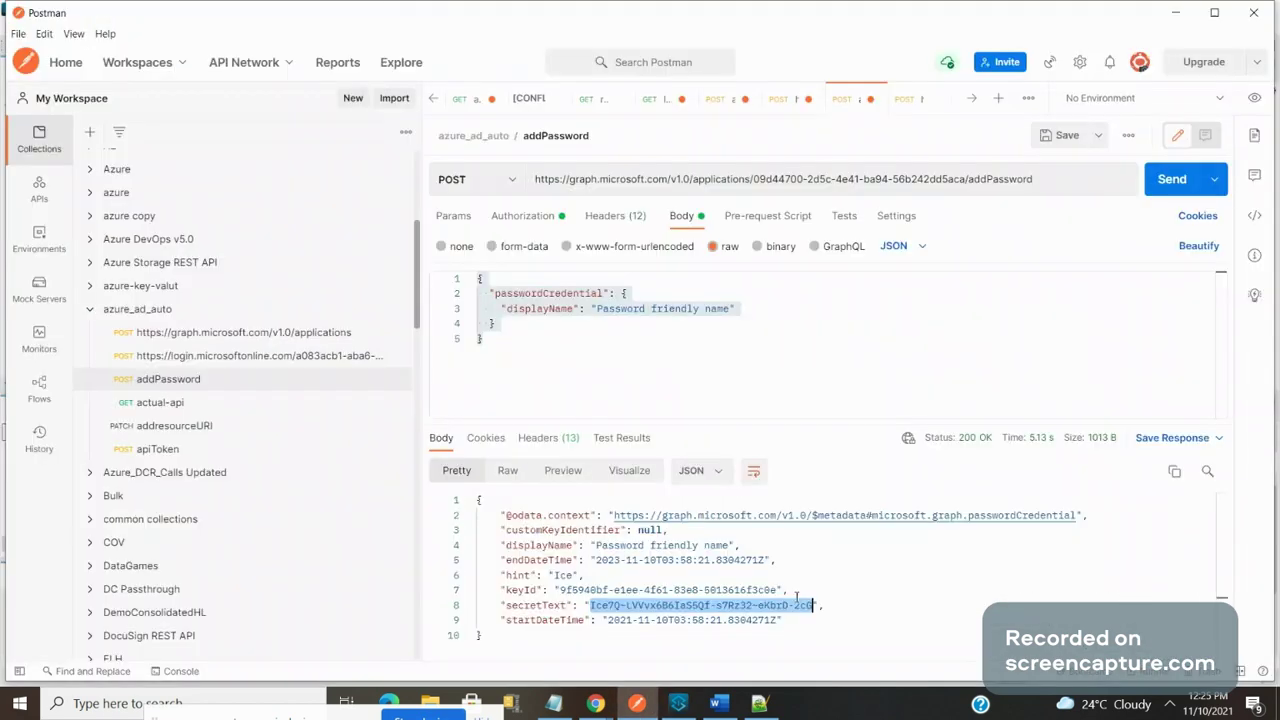
key(alt+Tab)
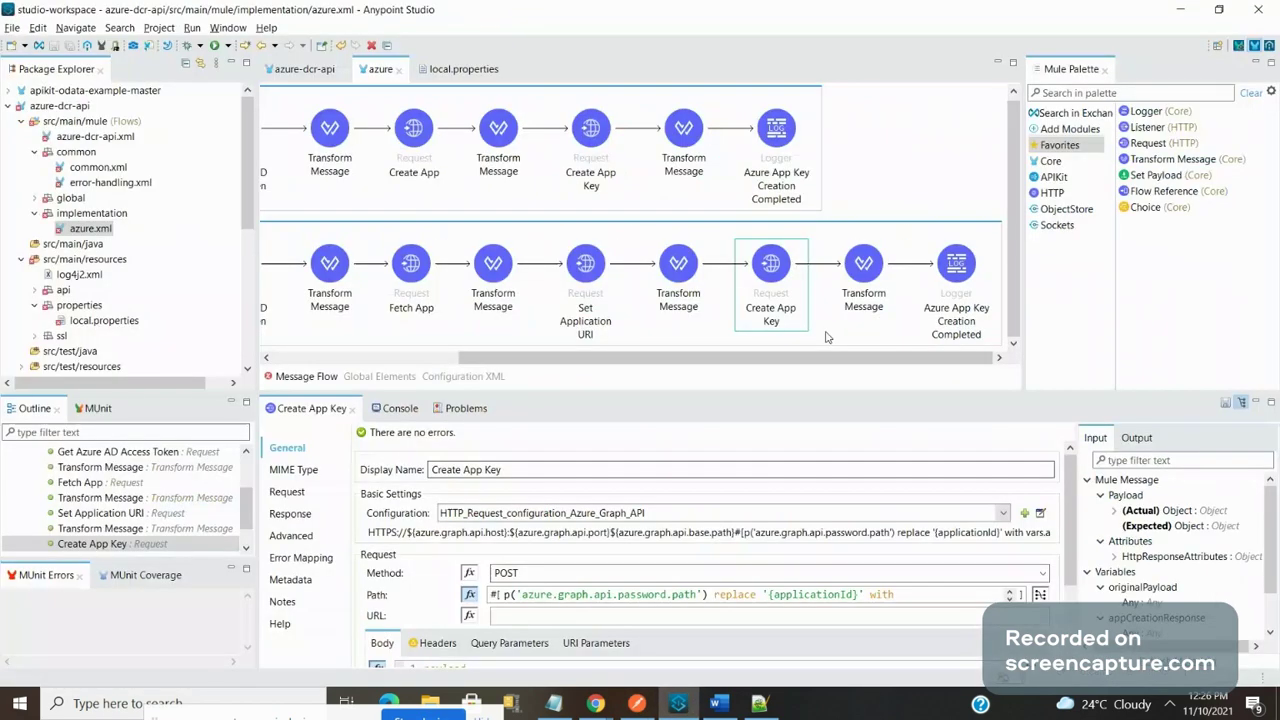
Step: Open the final Transform Message of azure:\fetch-app-key maximized, widen its script pane, and highlight the implicit and authorization_code grant types
click(864, 280)
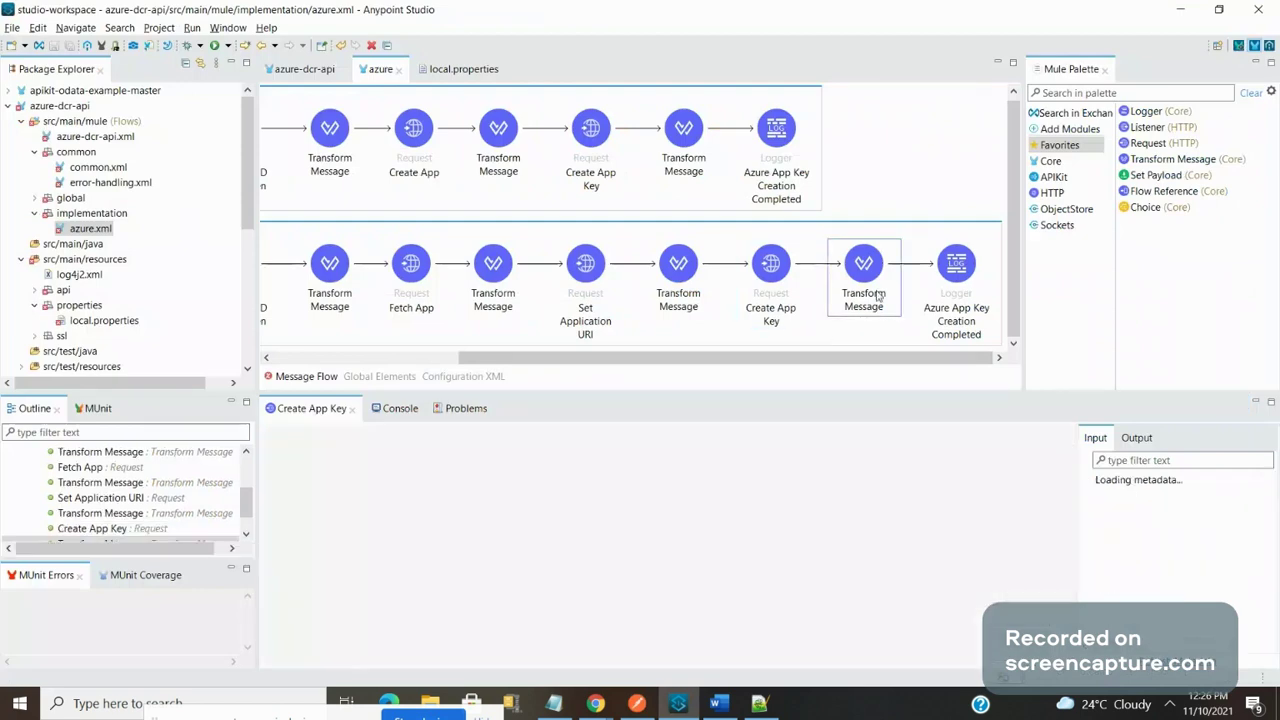
double_click(345, 410)
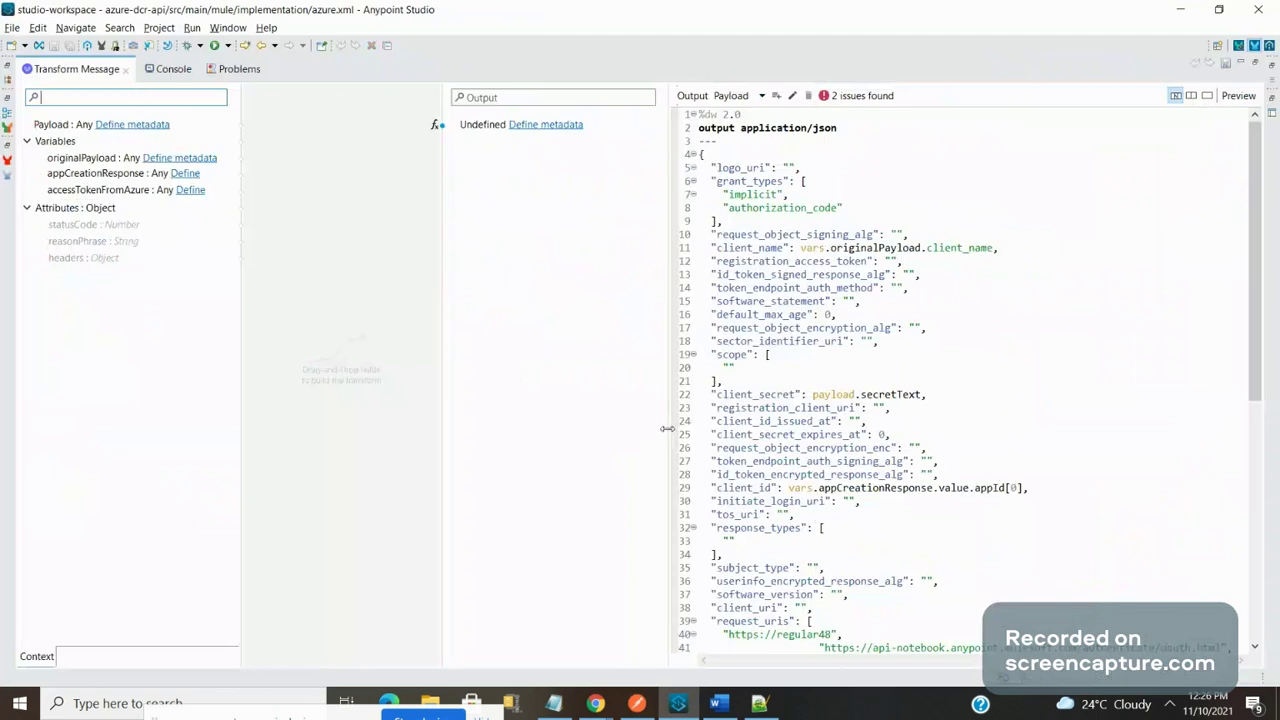
drag(667, 429, 499, 420)
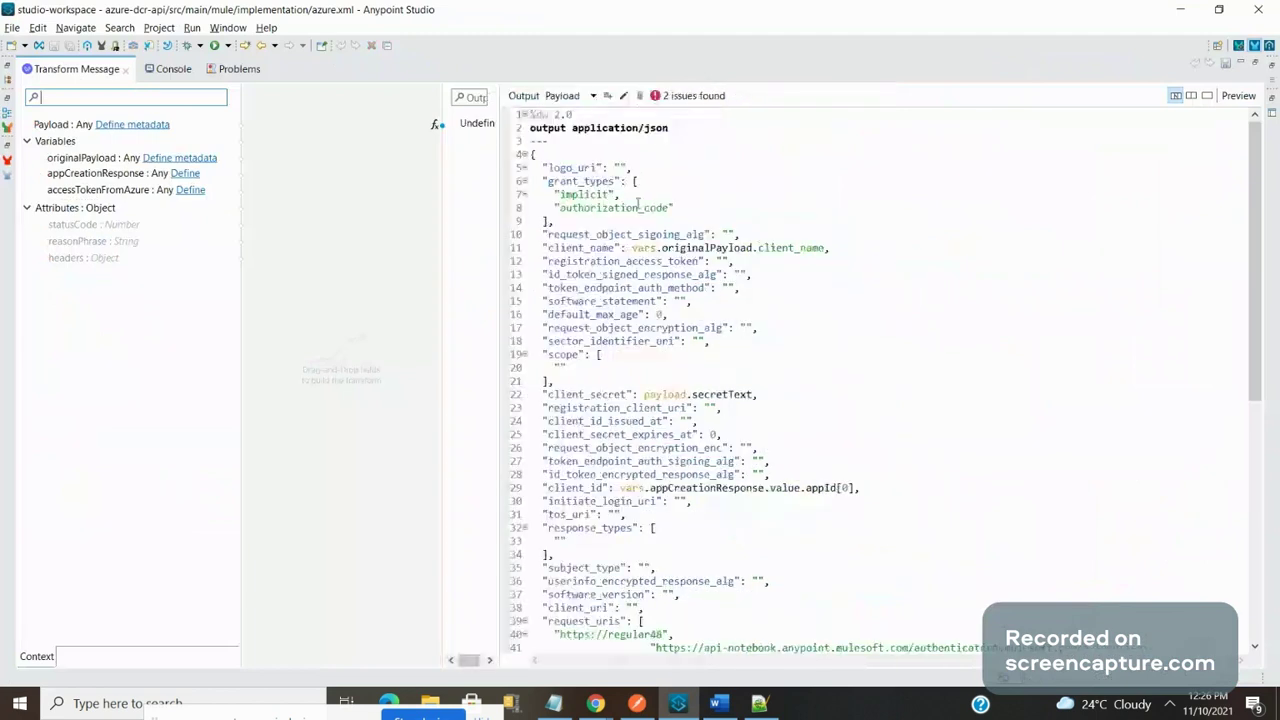
double_click(600, 195)
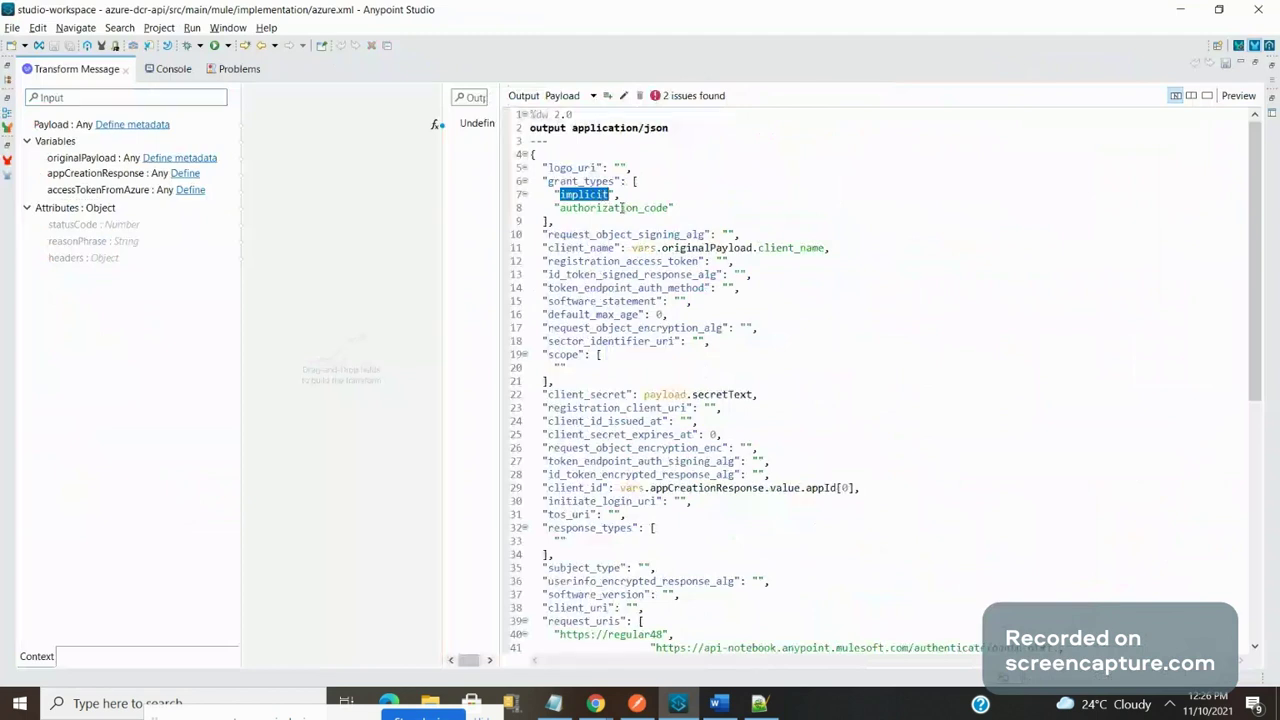
double_click(622, 207)
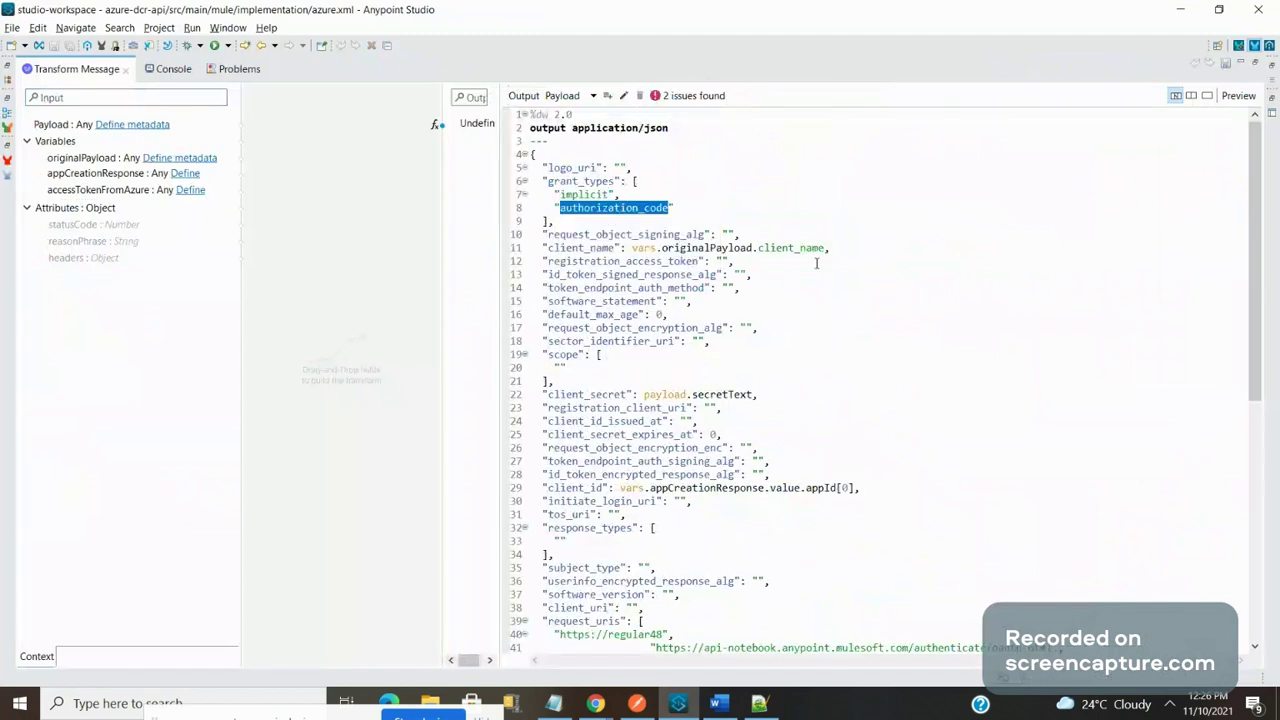
Step: Highlight the client_name, originalPayload and appCreationResponse references in the final Transform Message script, view its end, and restore the editor layout
double_click(783, 248)
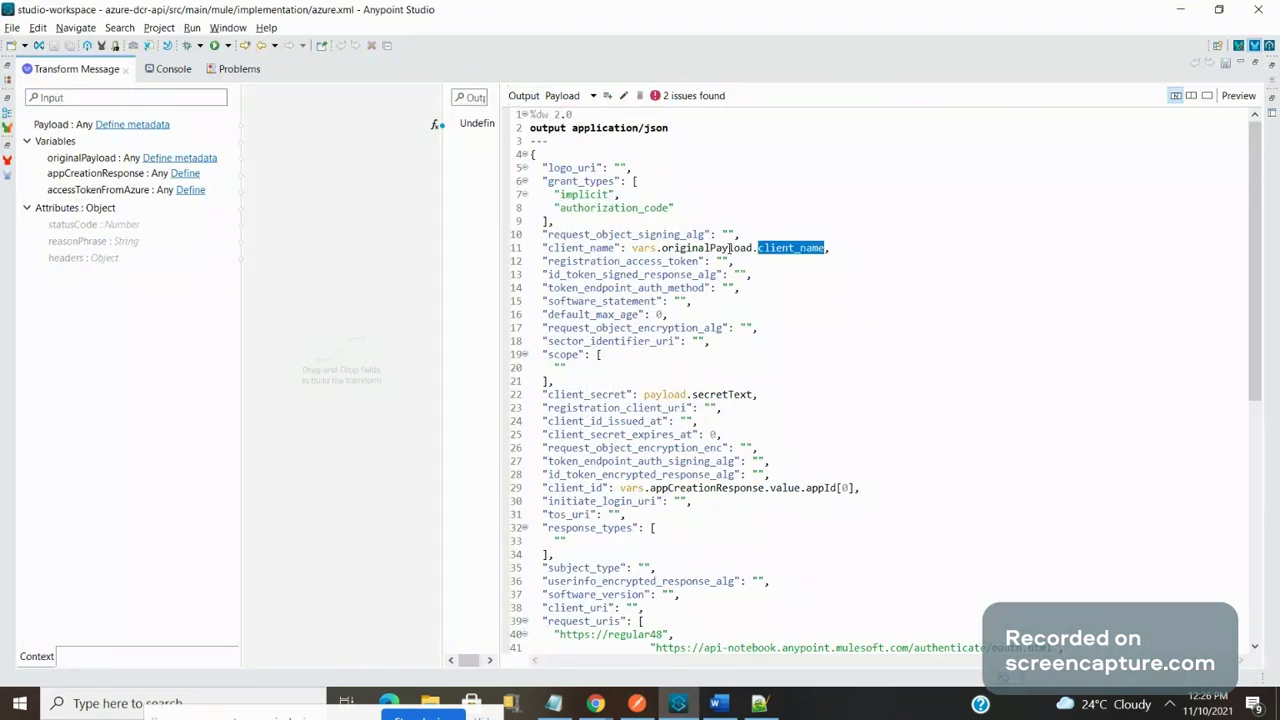
double_click(731, 248)
double_click(750, 488)
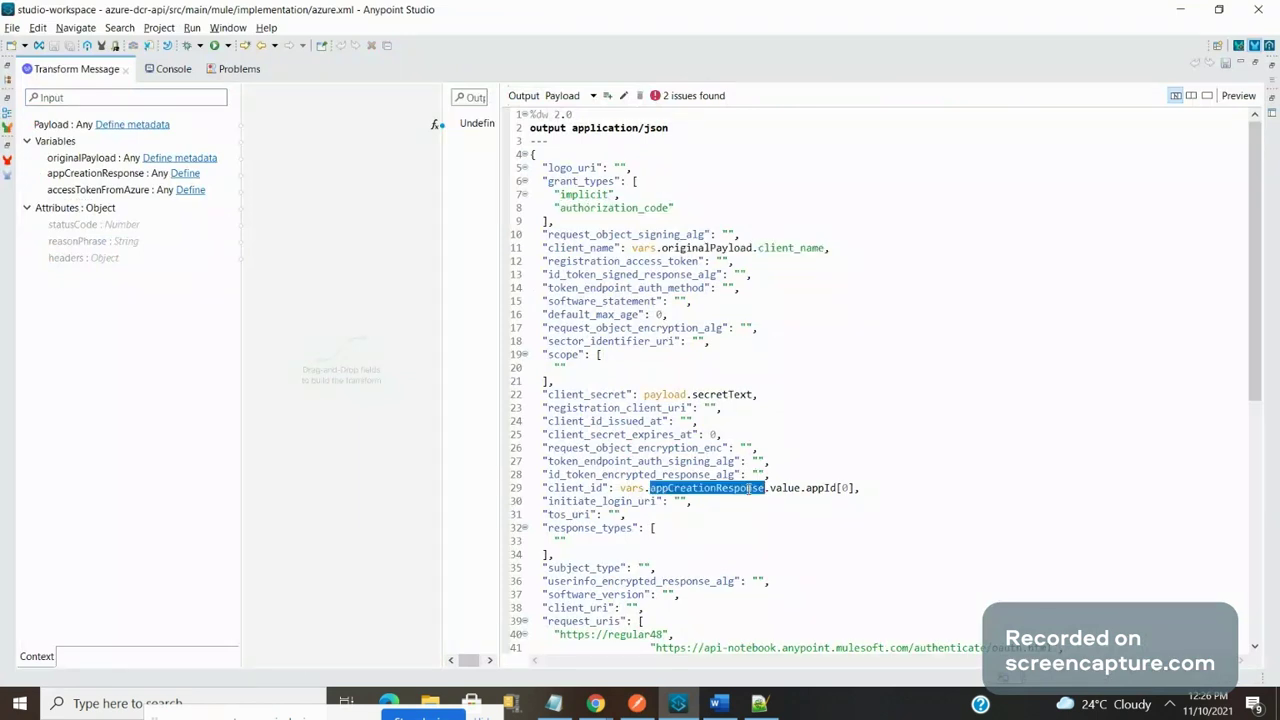
drag(1255, 350, 1250, 640)
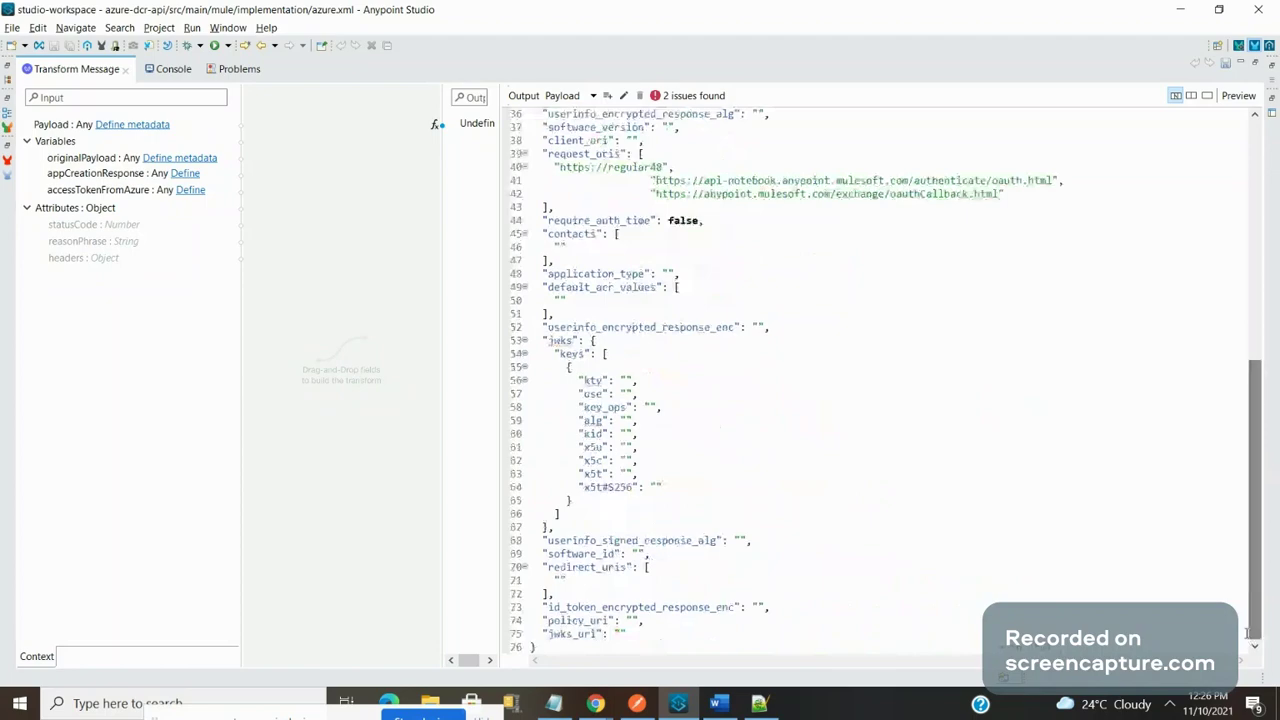
double_click(72, 68)
Step: Switch to the Anypoint Platform window in Chrome and open Access Management
key(alt+Tab)
key(alt+Tab)
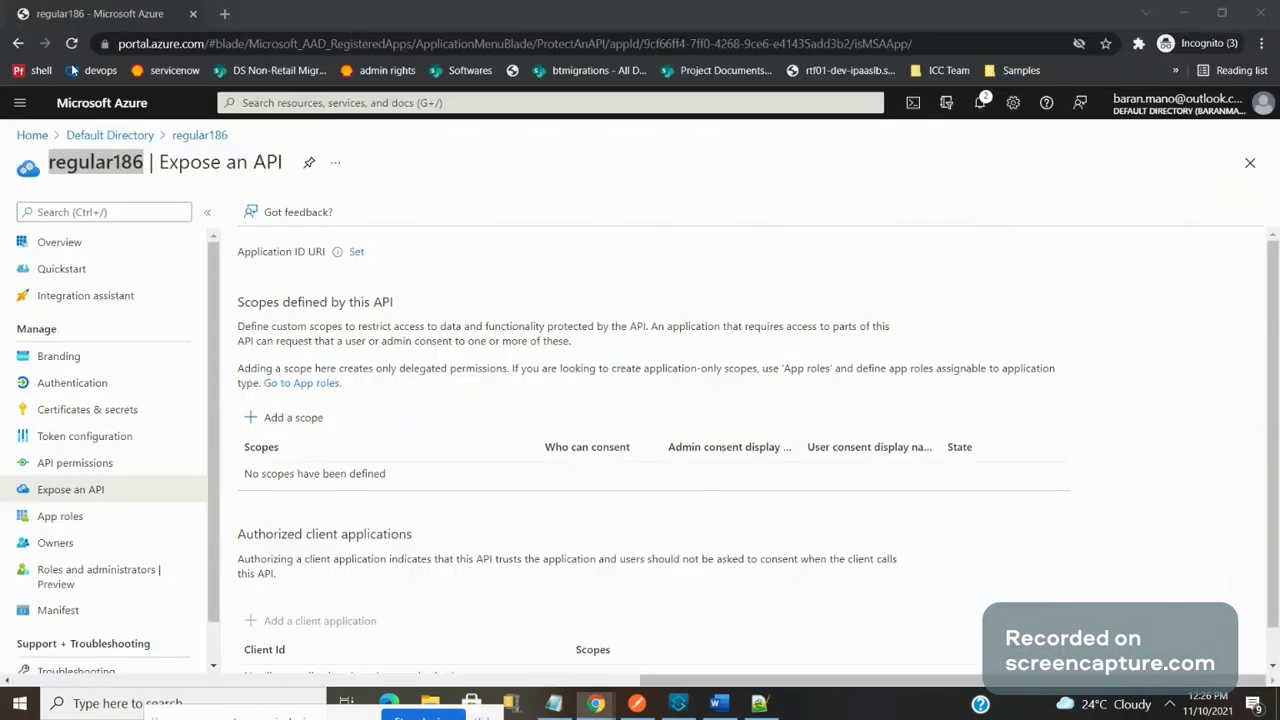
key(alt+Tab)
key(alt+Tab)
key(alt+Tab)
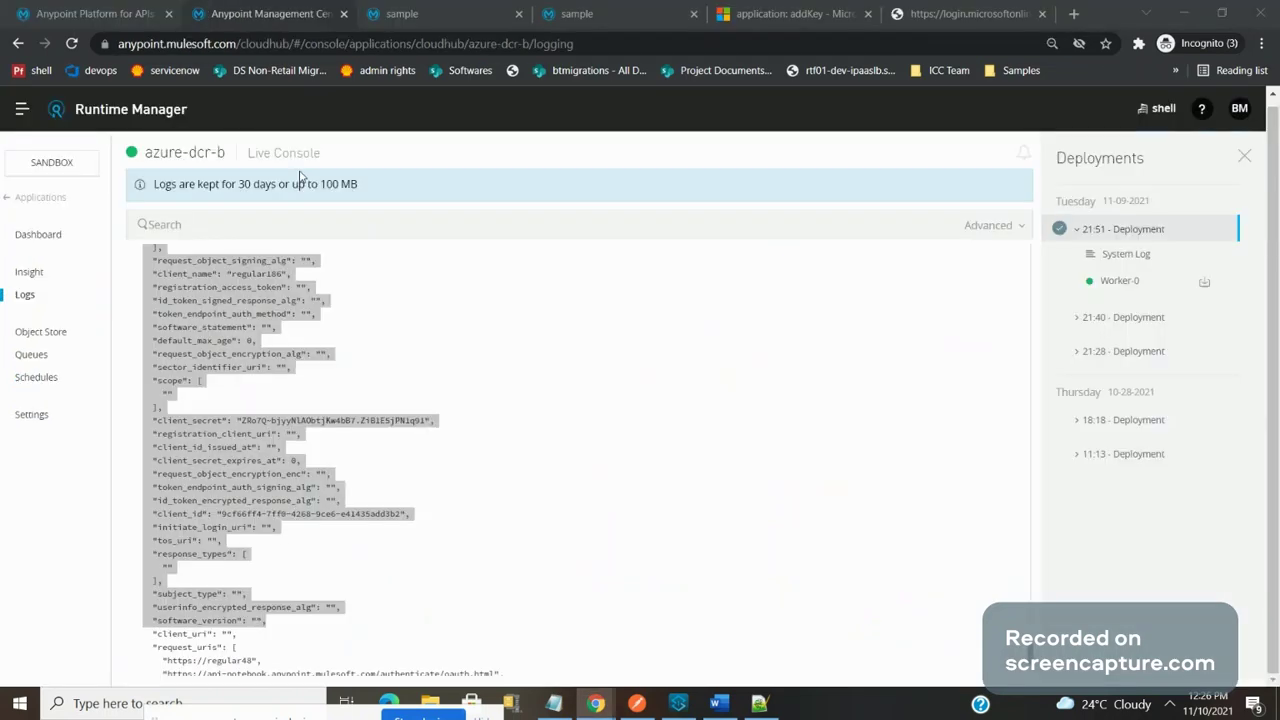
click(99, 8)
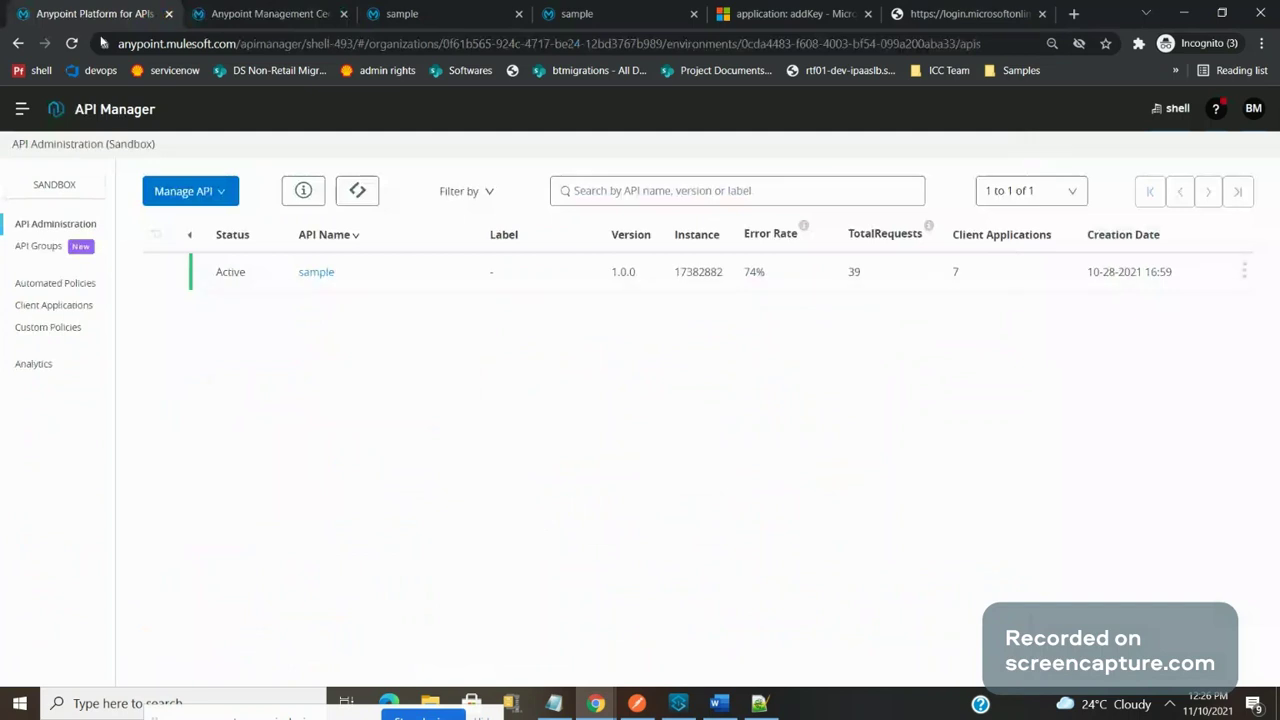
key(ctrl+Tab)
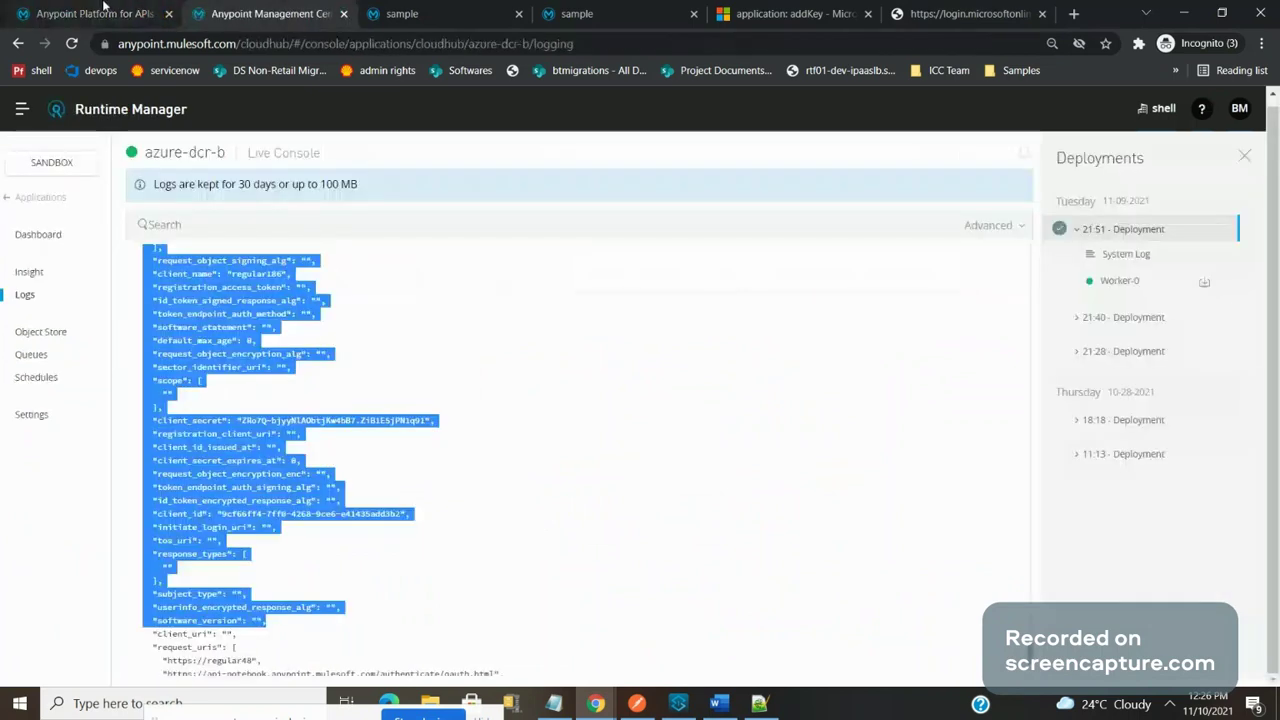
click(104, 8)
click(21, 108)
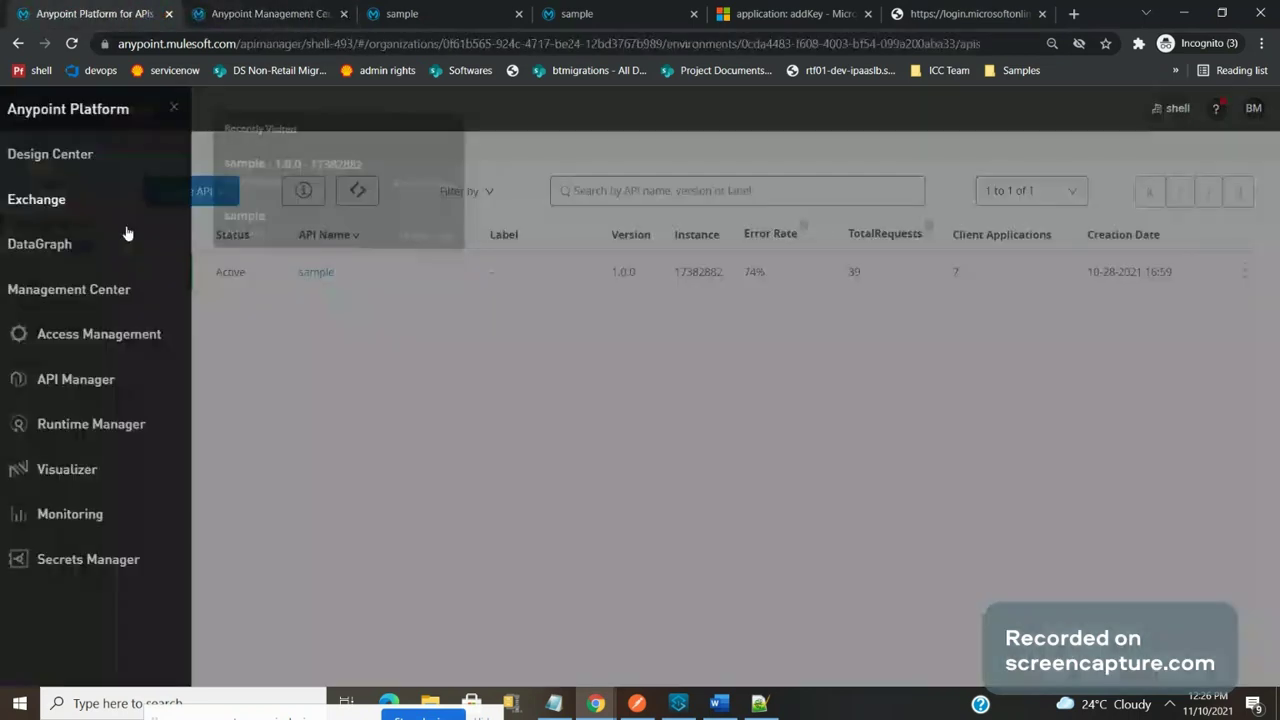
click(147, 341)
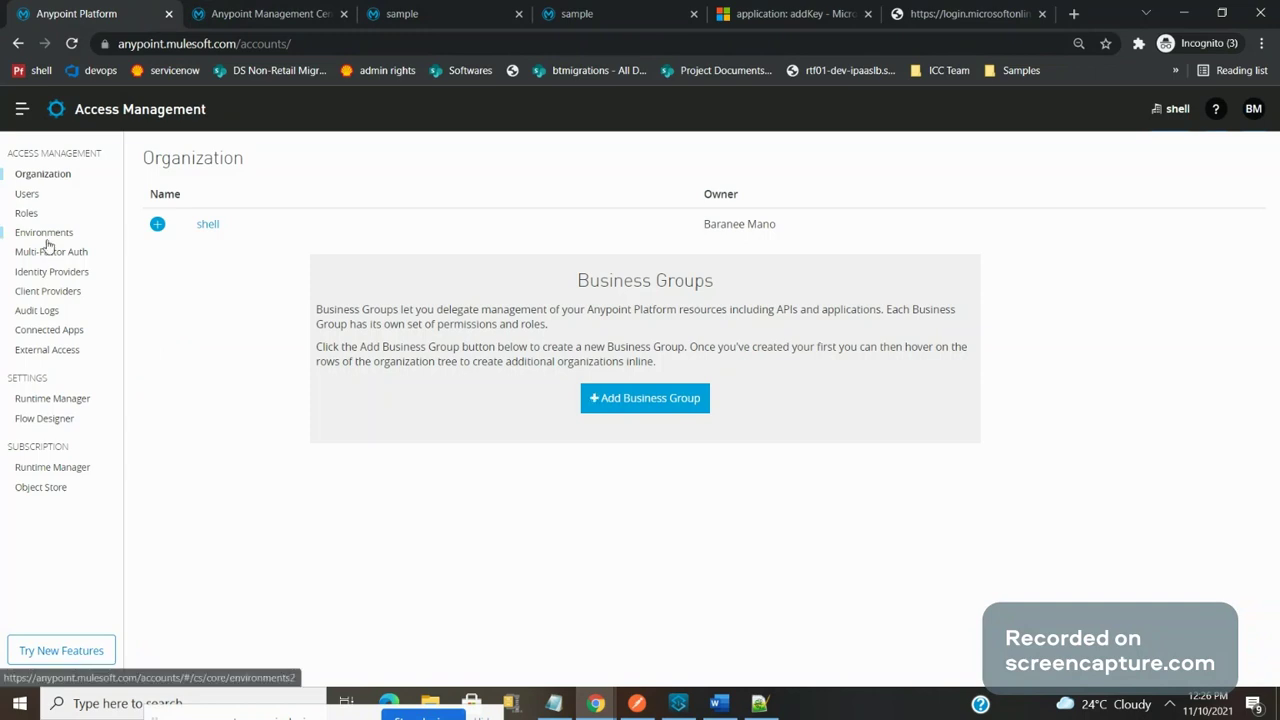
Step: Open the azureAD client provider, check its Issuer, and highlight its Client Registration URL
click(48, 291)
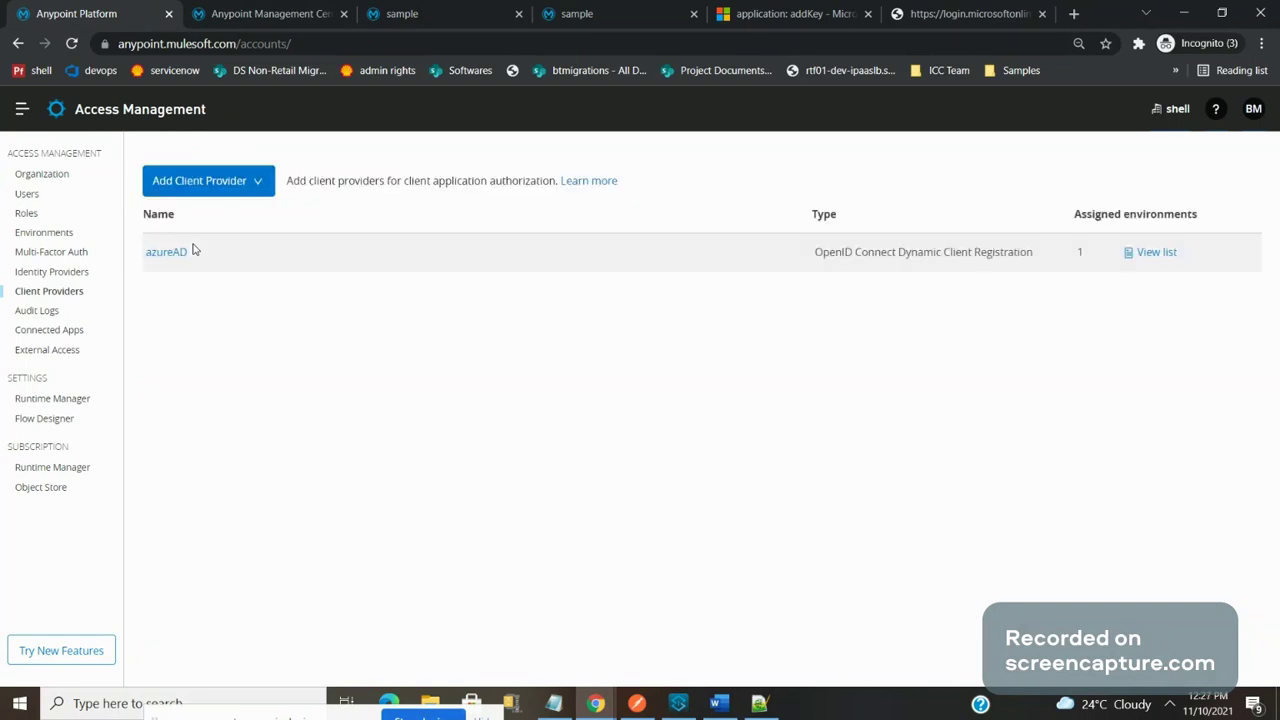
click(170, 254)
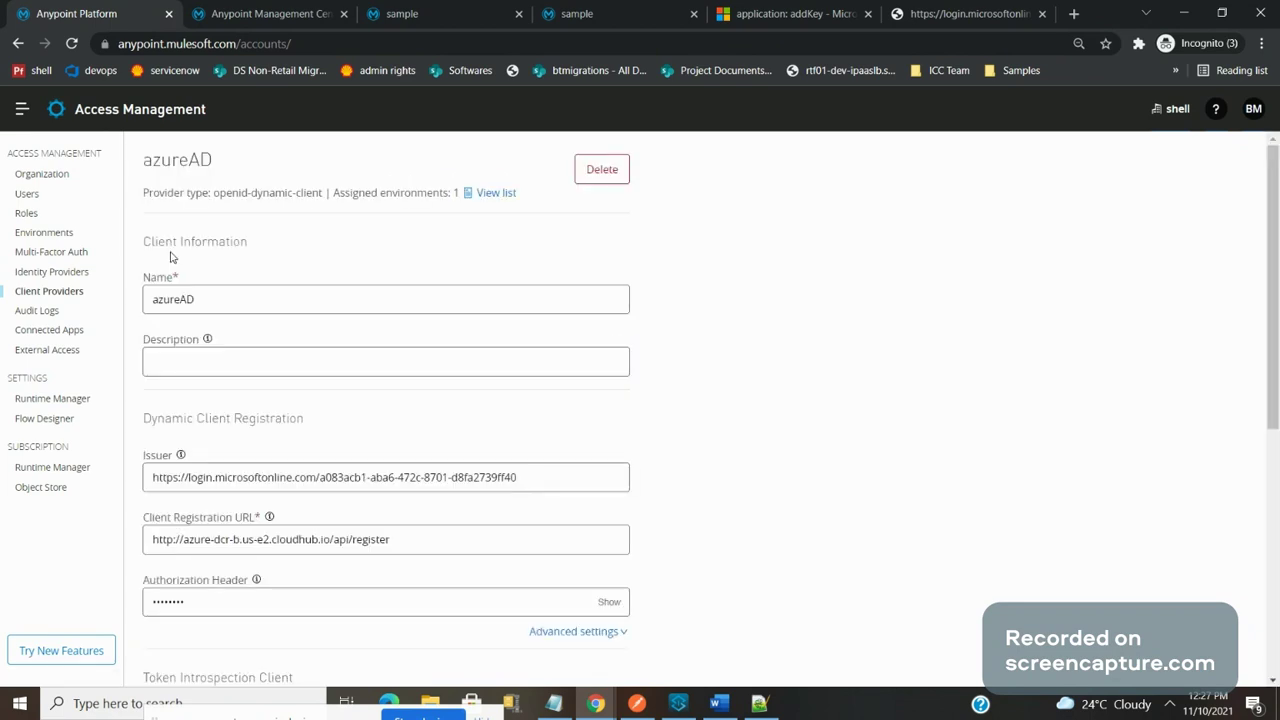
click(578, 483)
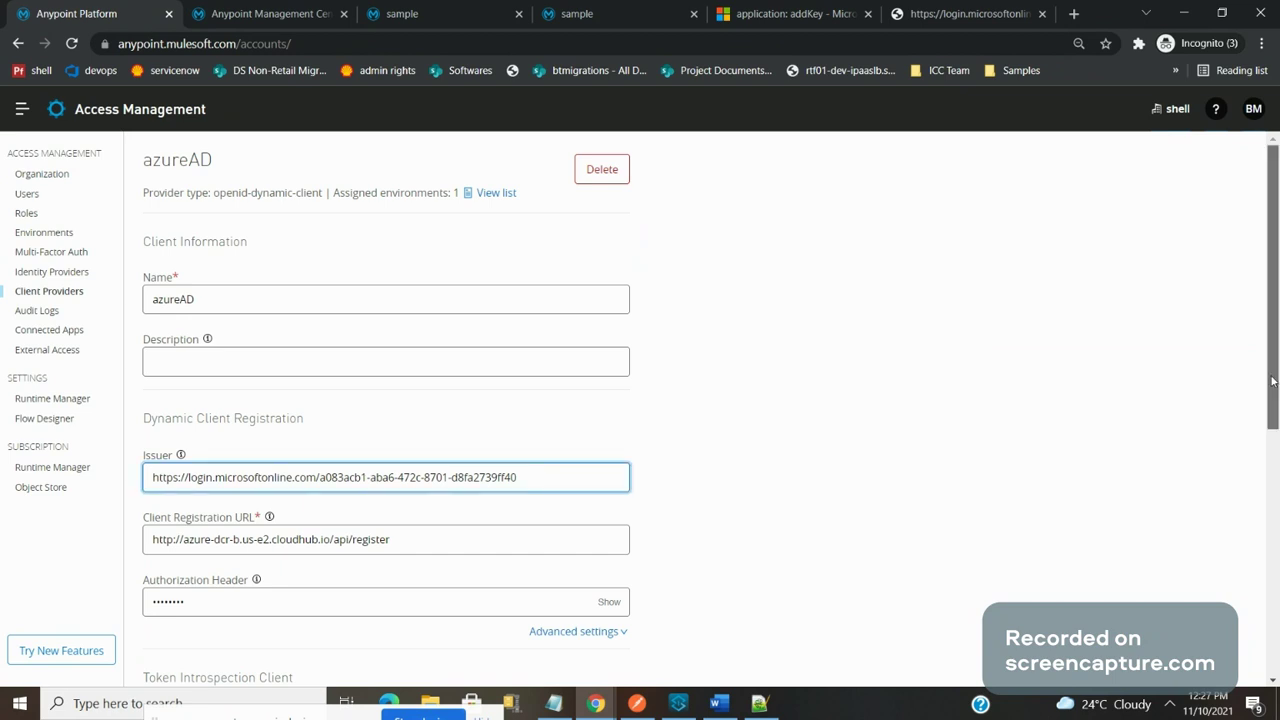
drag(1273, 381, 1278, 510)
click(434, 289)
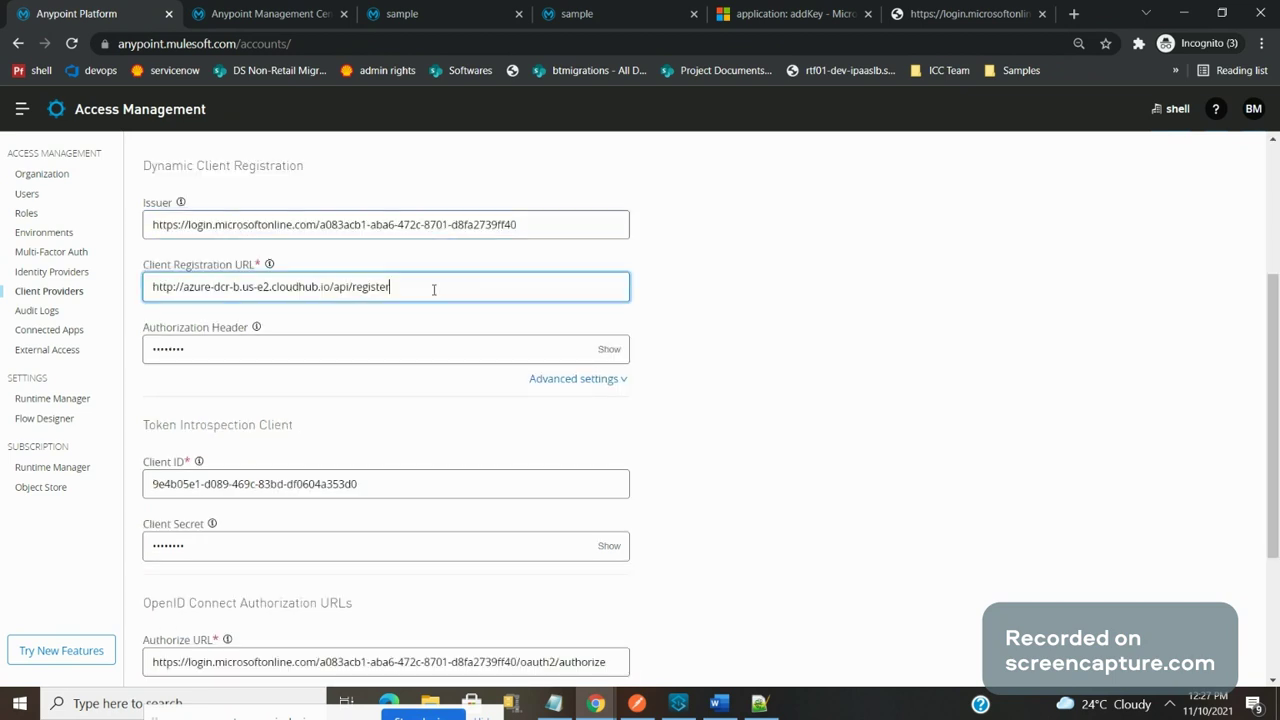
drag(434, 289, 149, 292)
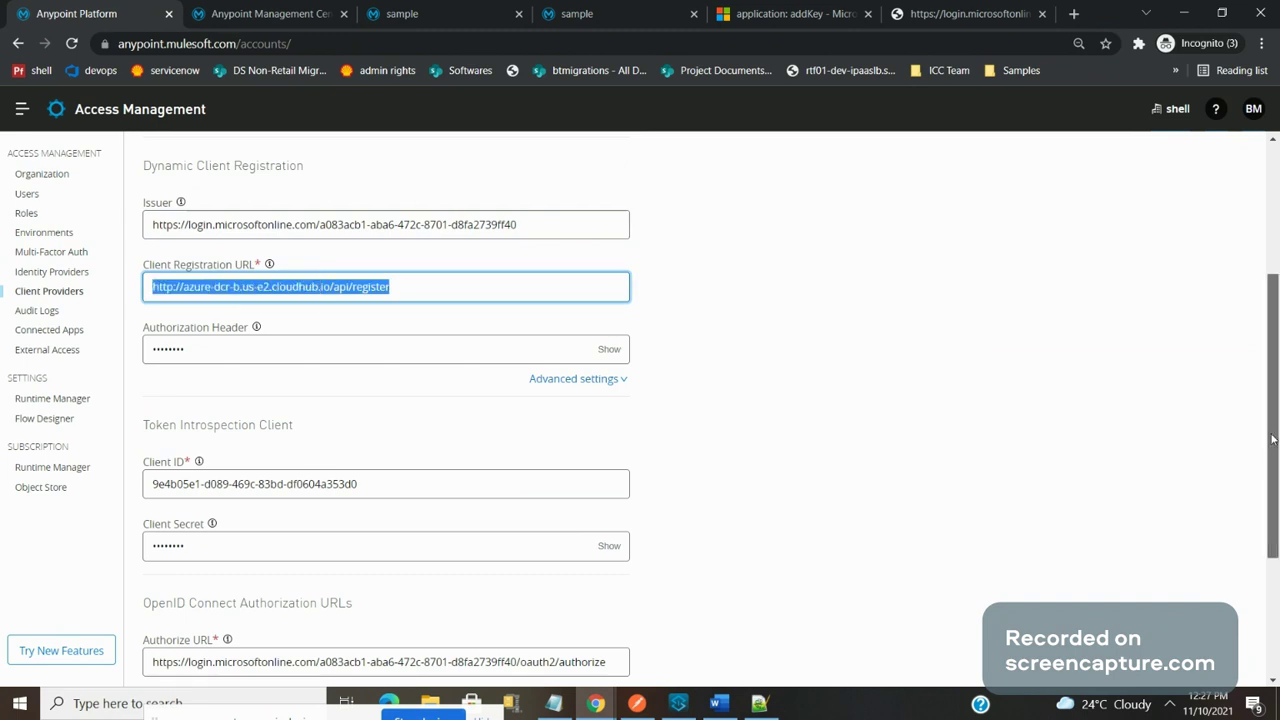
Step: Review azureAD's Authorize URL, Token URL and Token Introspection URL
drag(1277, 445, 1277, 560)
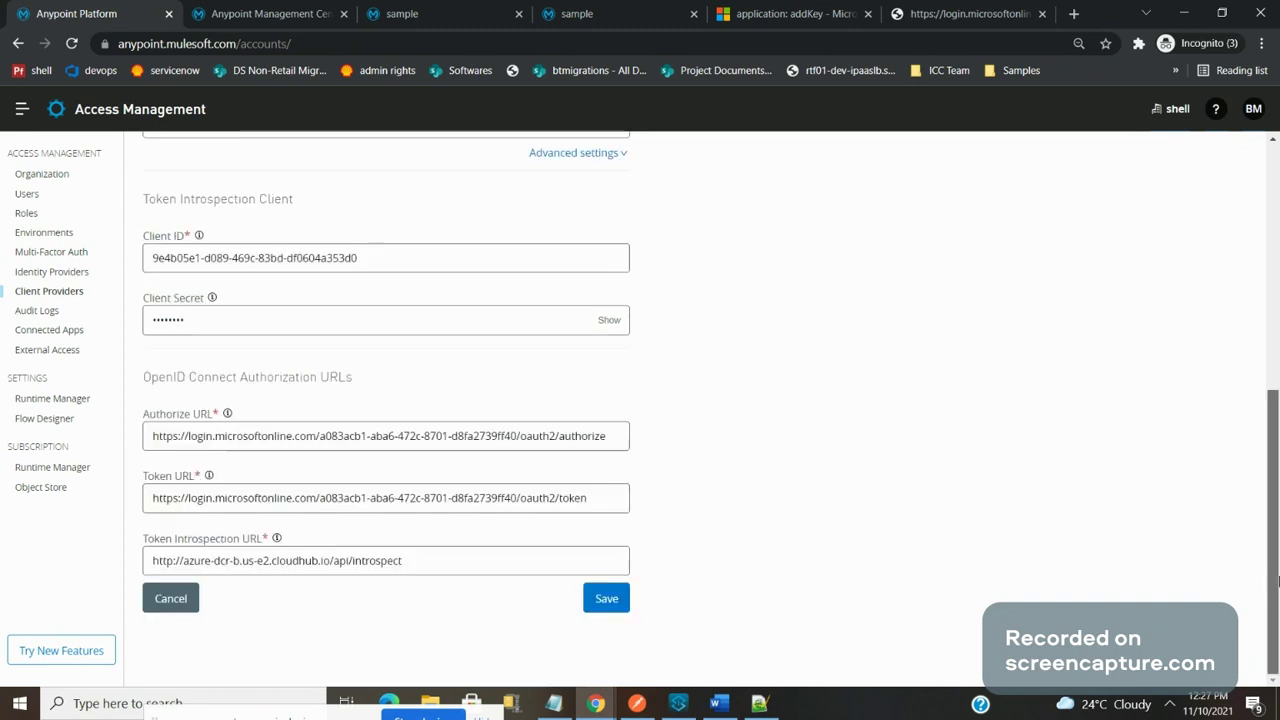
click(619, 432)
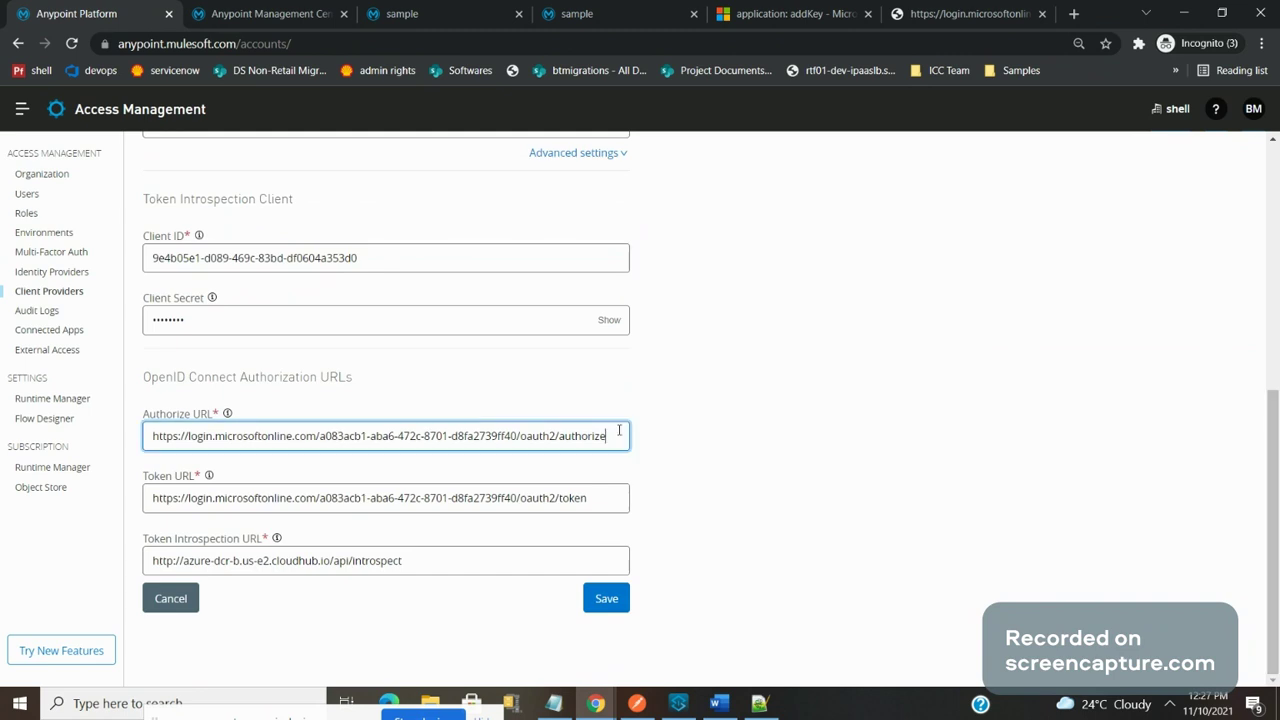
click(605, 497)
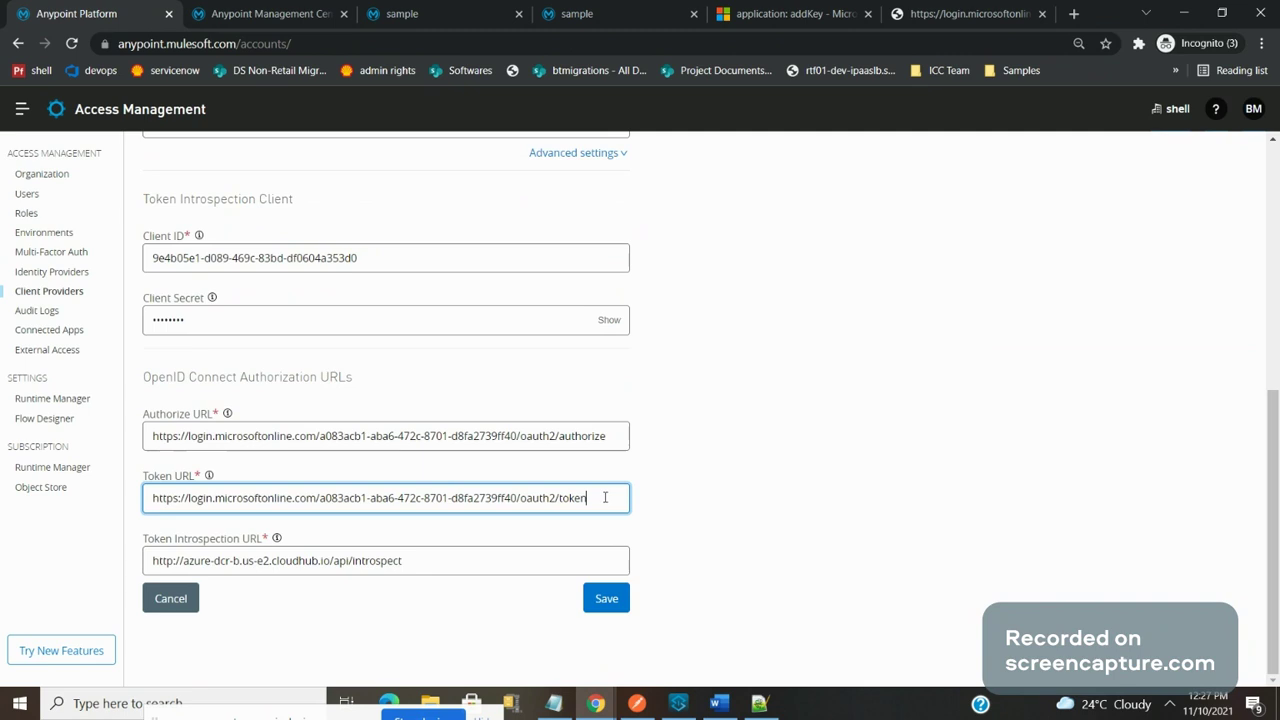
click(387, 564)
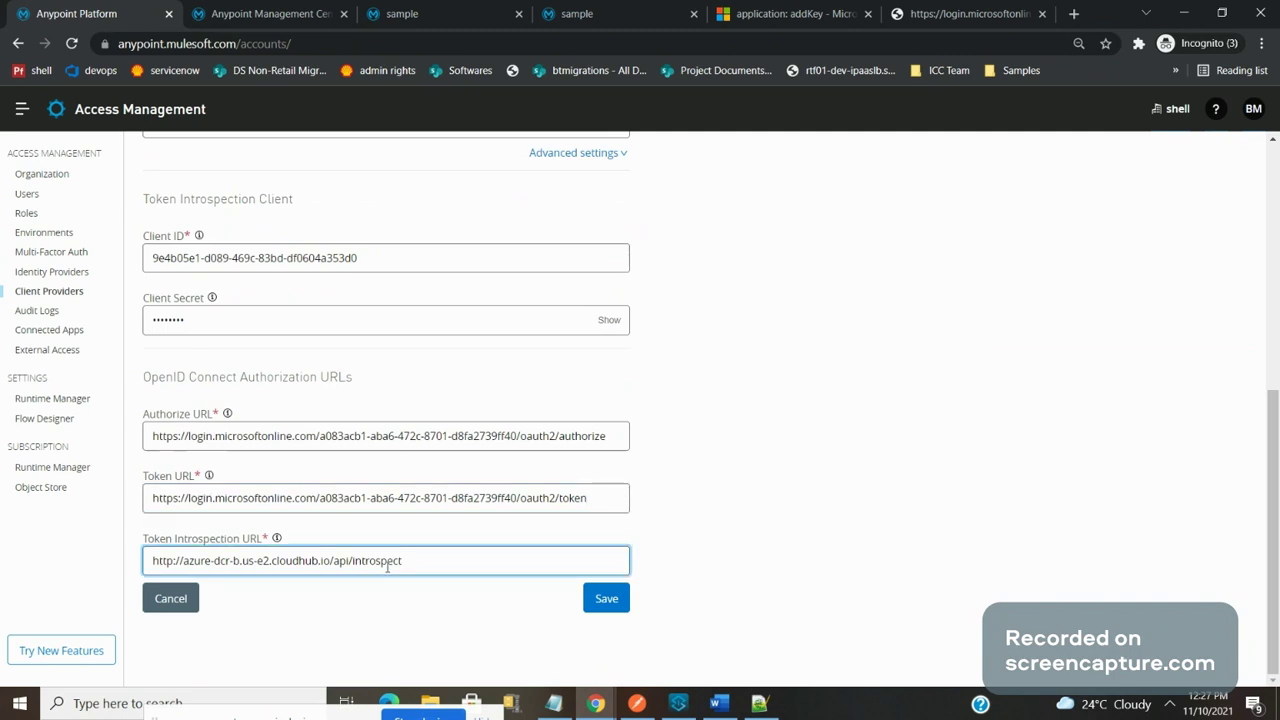
Step: Switch to Anypoint Studio, open azure-dcr-api.xml, and find the post\introspect:azure-dcr-api-config flow
key(alt+Tab)
key(alt+Tab)
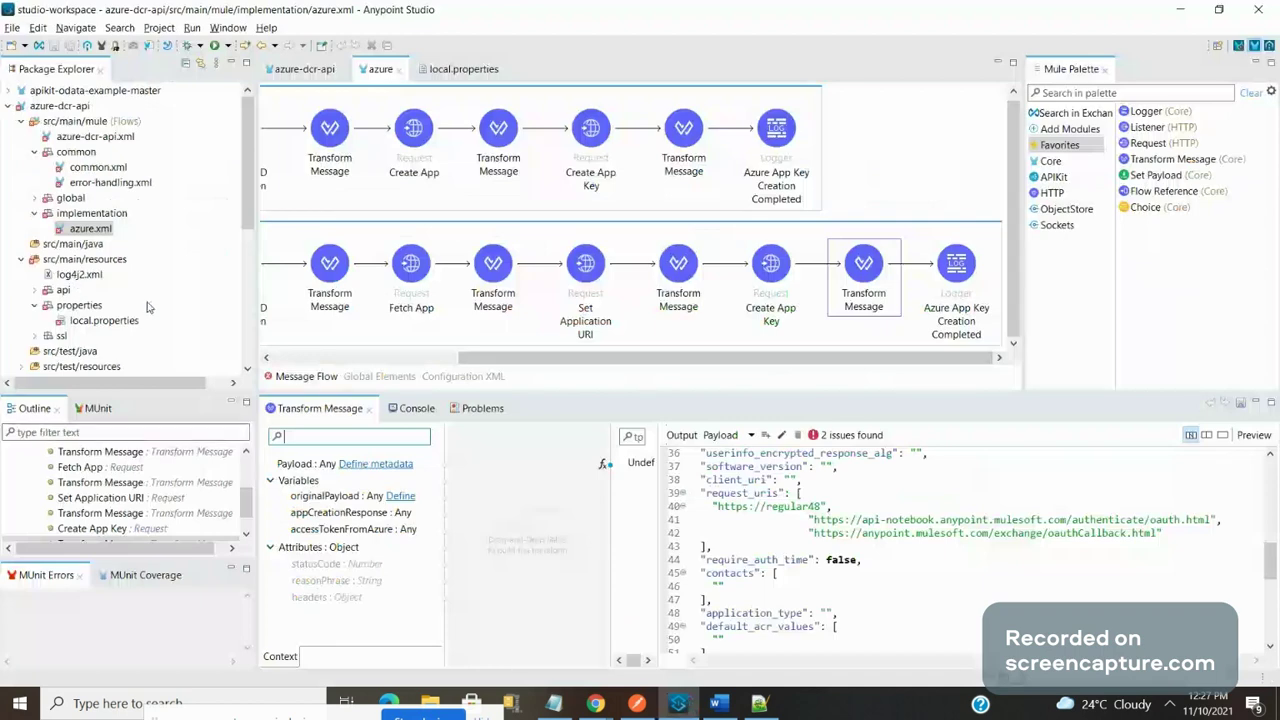
click(62, 139)
double_click(62, 141)
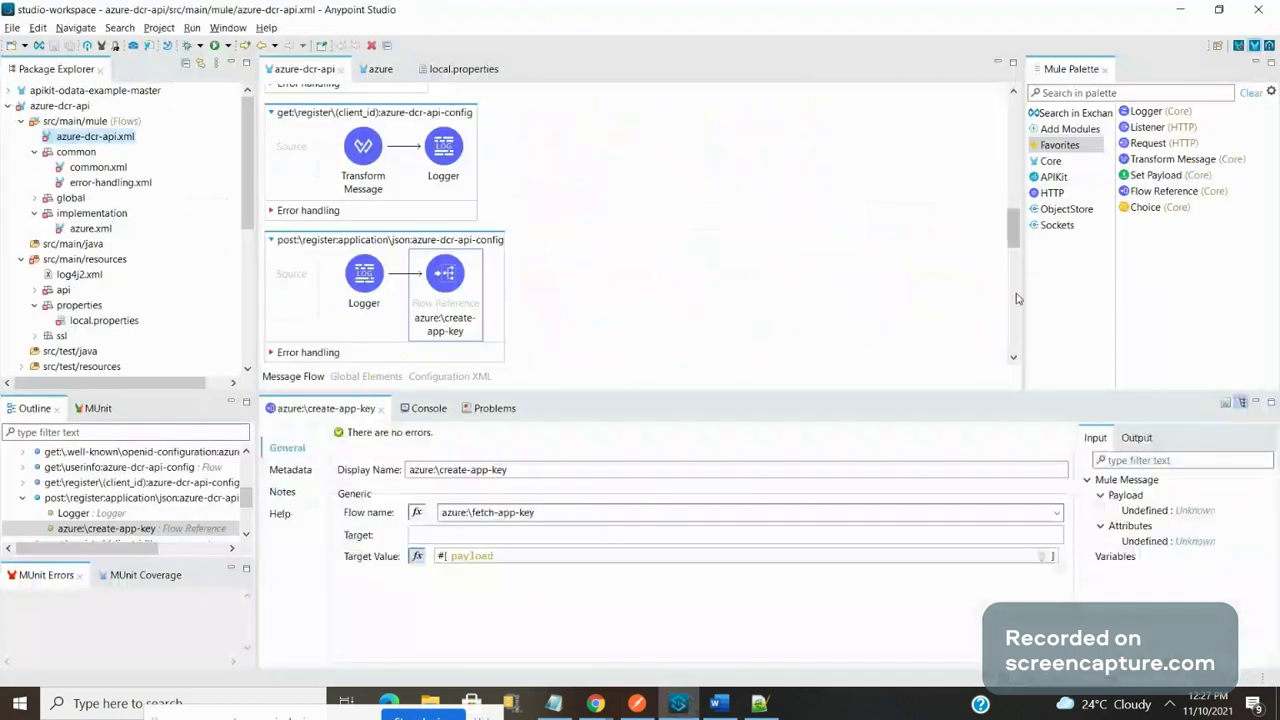
scroll(1016, 298, down, 3)
scroll(1016, 298, down, 3)
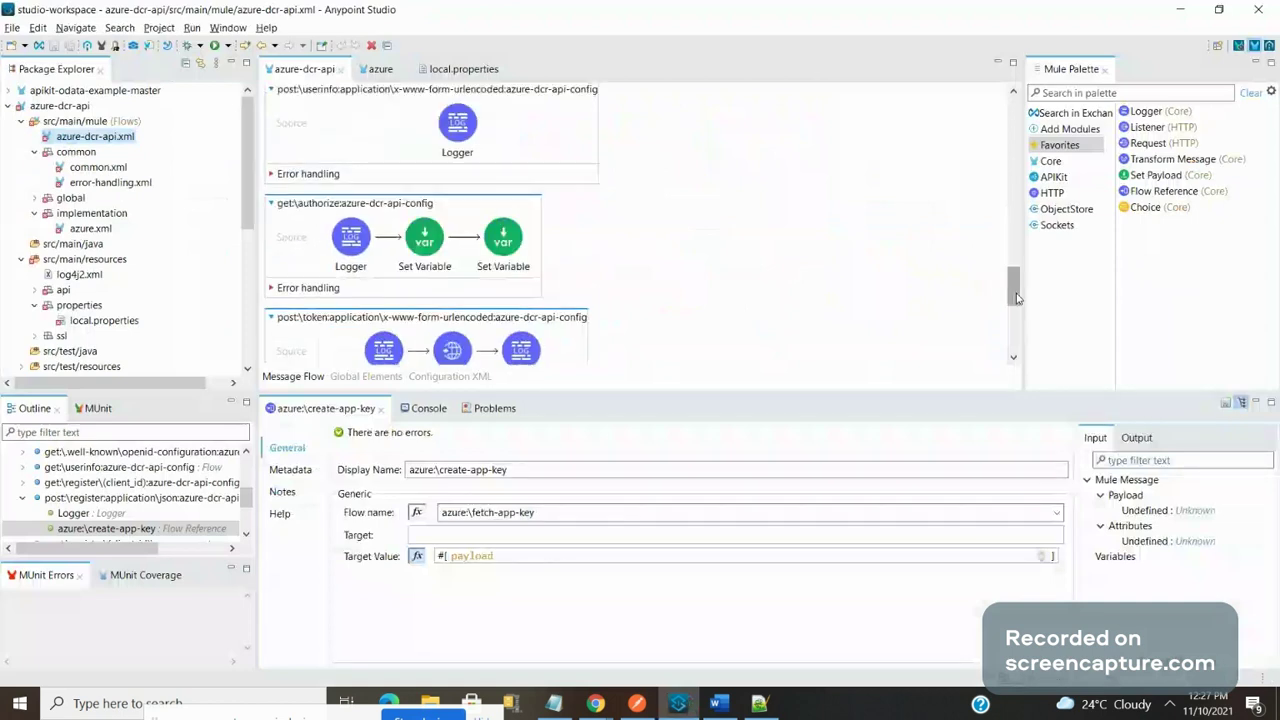
drag(1016, 298, 1026, 328)
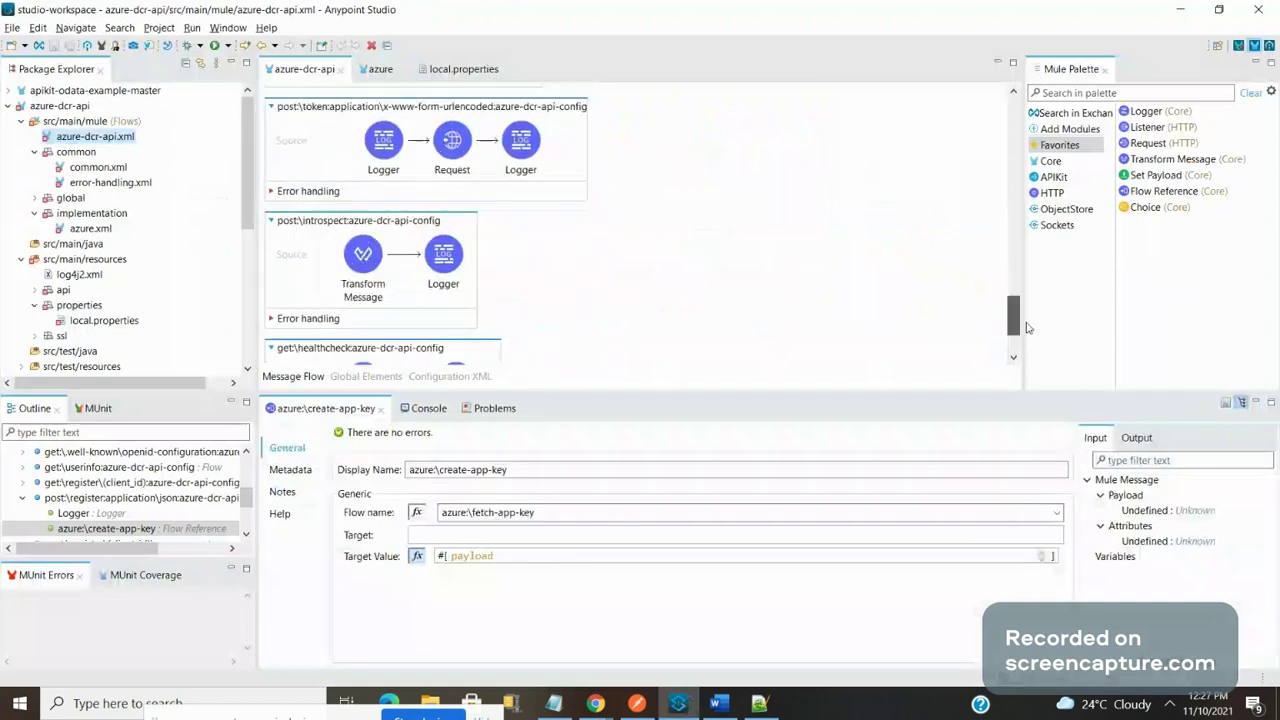
Step: Open the post\introspect flow's Transform Message maximized and highlight its whole DataWeave script
click(370, 276)
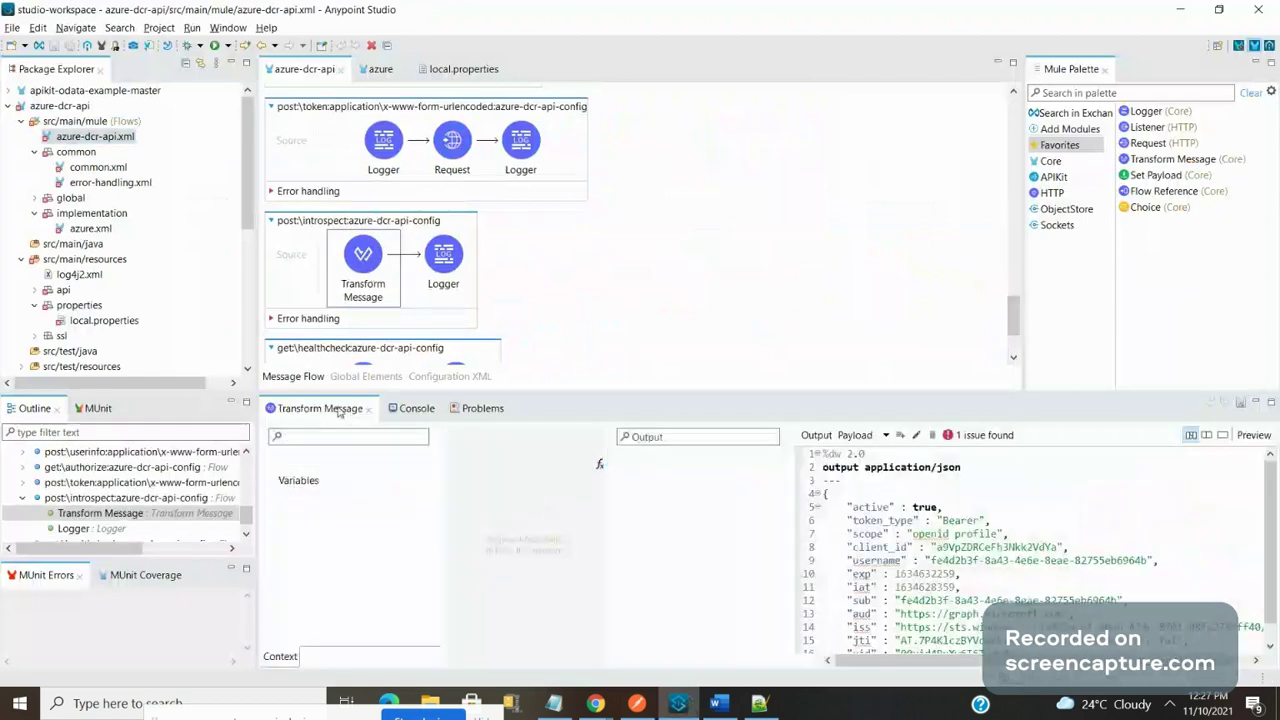
double_click(320, 408)
click(931, 404)
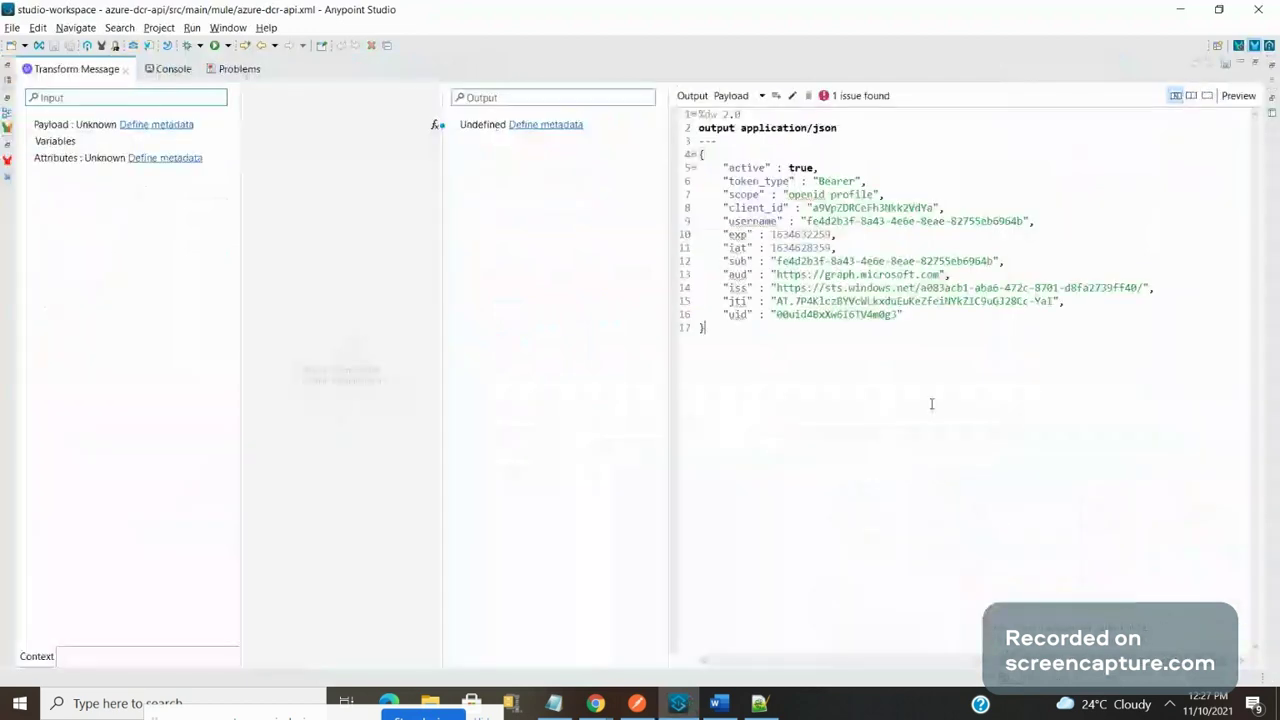
key(ctrl+a)
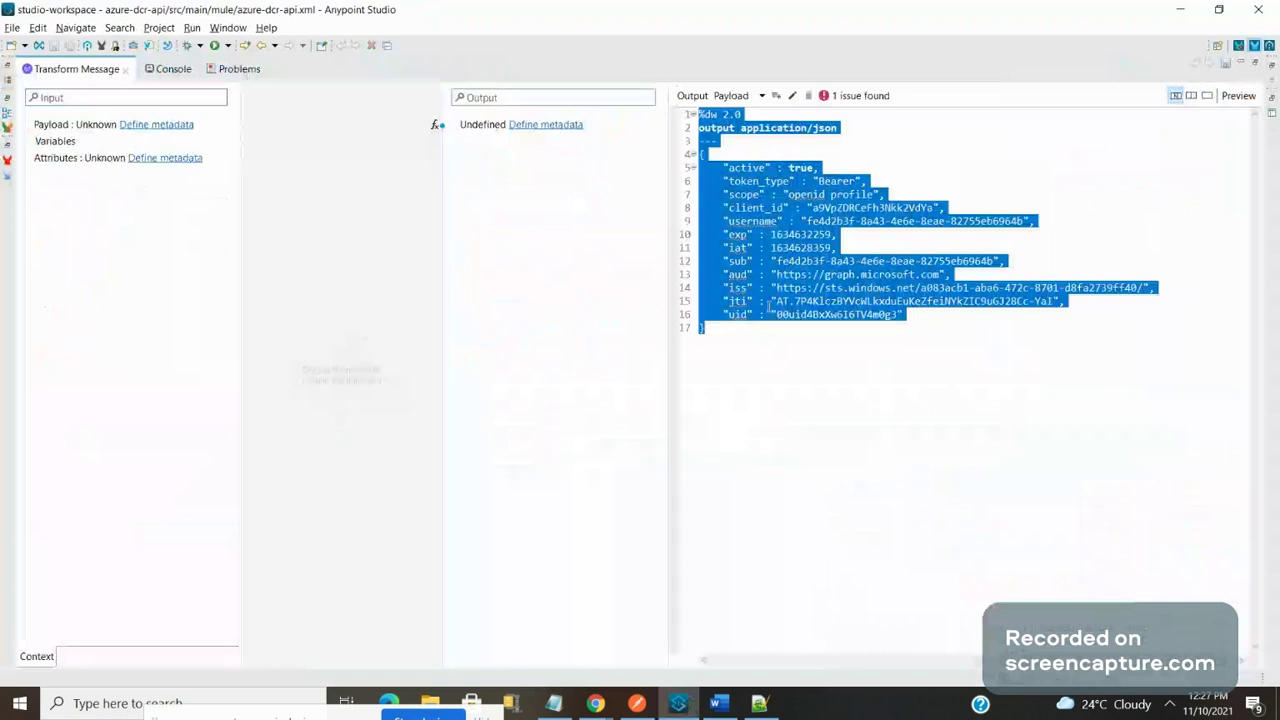
click(947, 327)
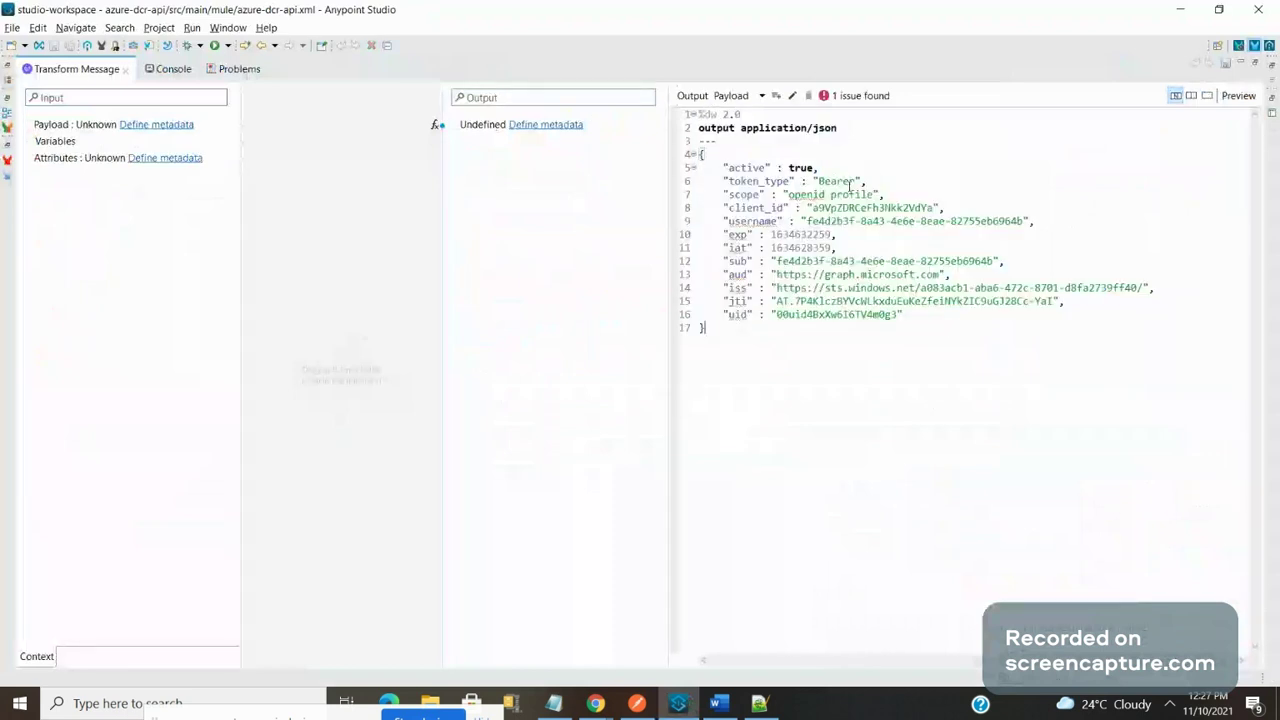
Step: Switch to Postman, open the login.microsoftonline.com token request in azure_ad_auto, and copy the access token from its response
mouse_move(888, 204)
key(alt+Tab)
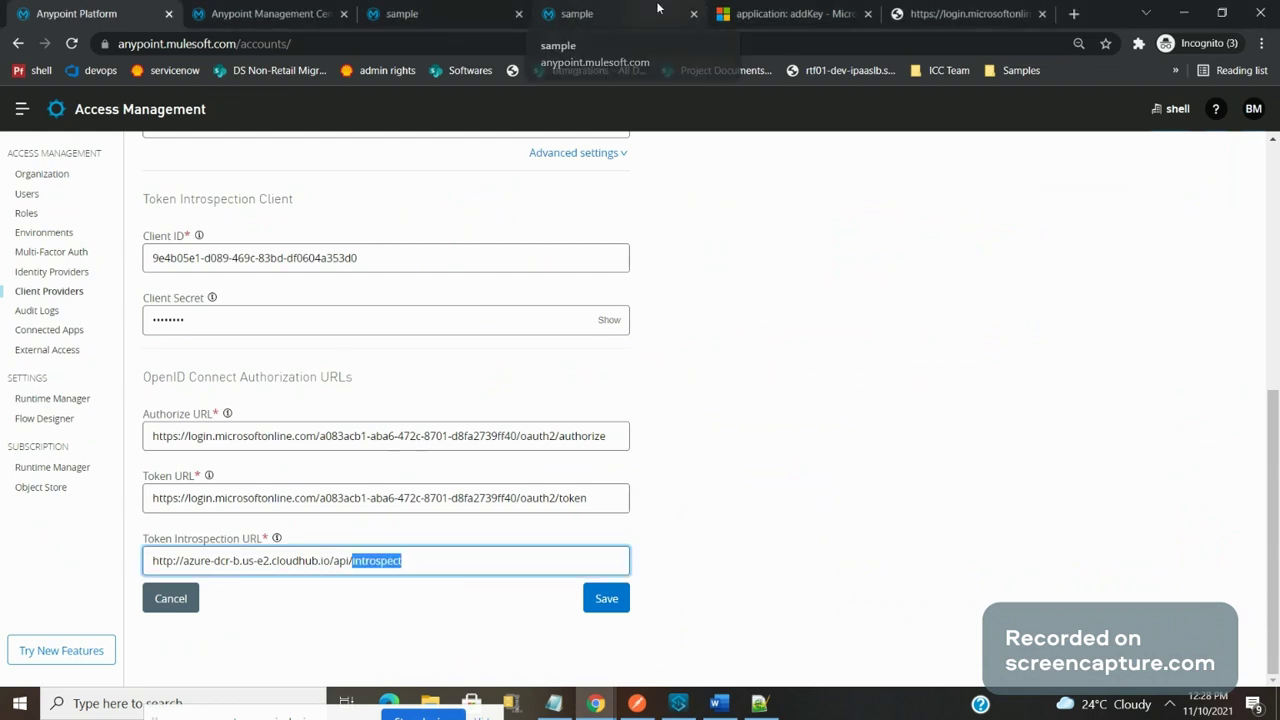
key(alt+Tab)
key(alt+Tab)
key(alt+Tab)
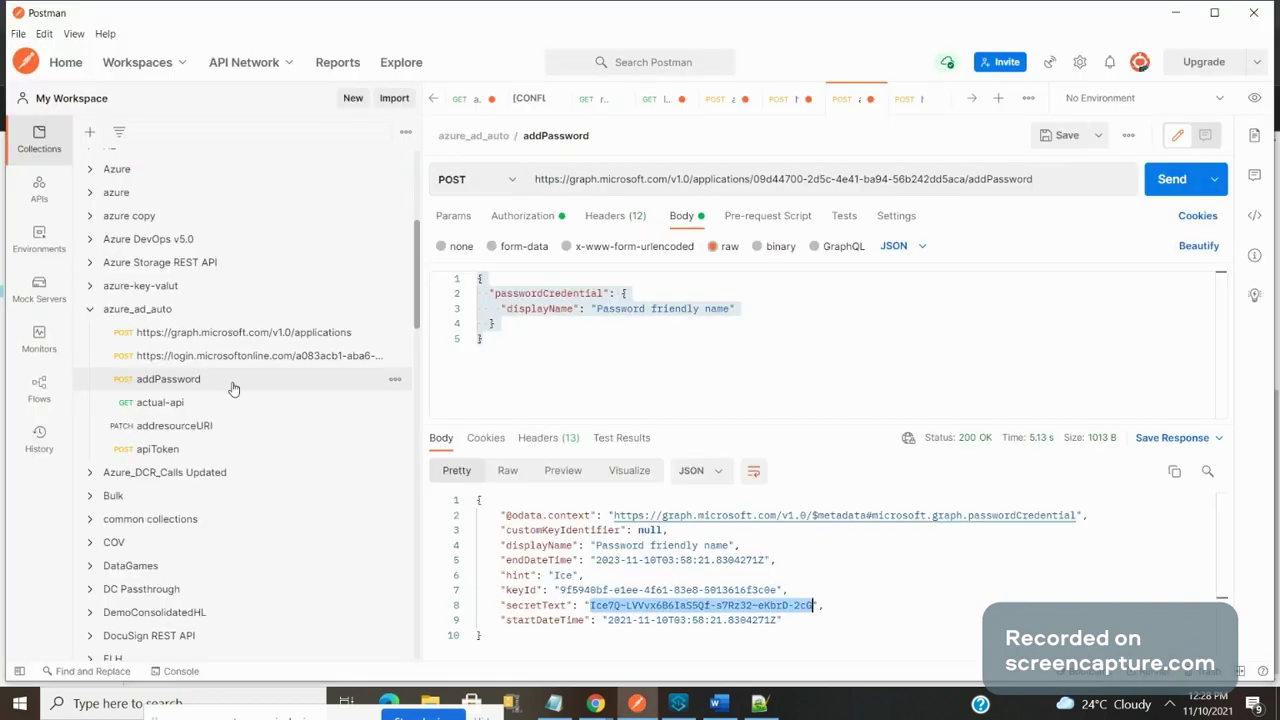
click(233, 449)
click(270, 359)
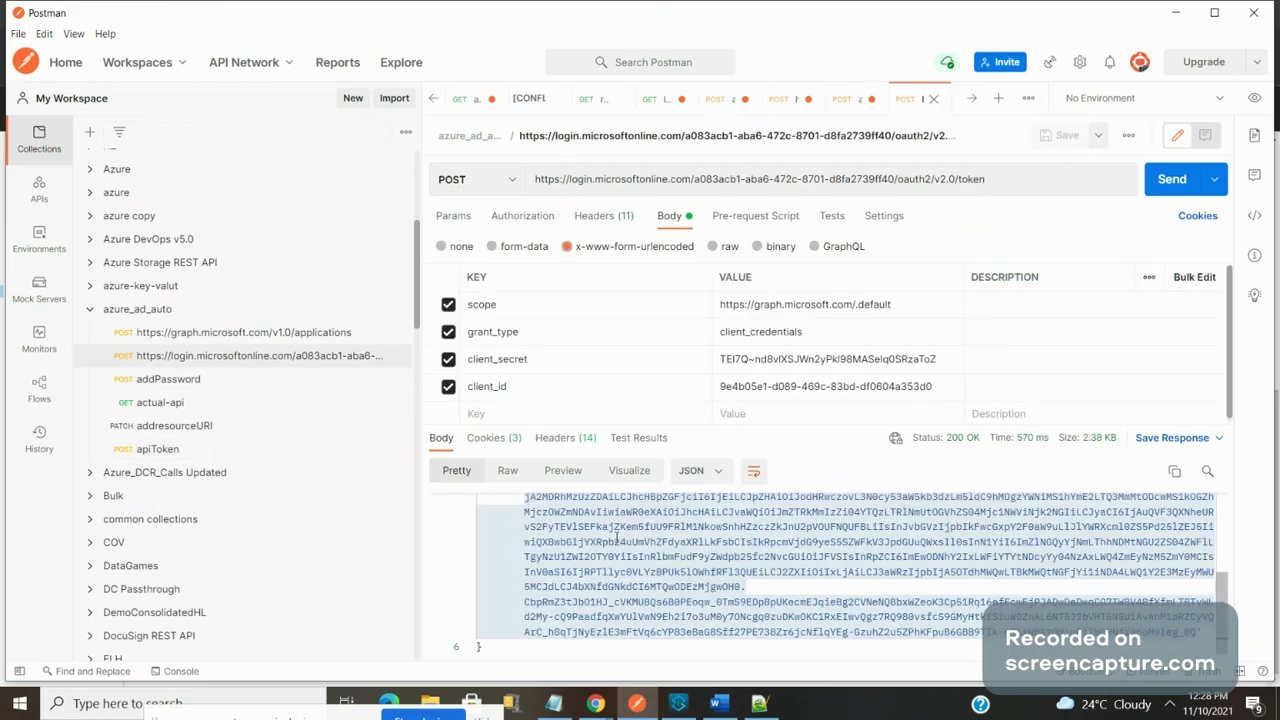
right_click(617, 540)
click(673, 416)
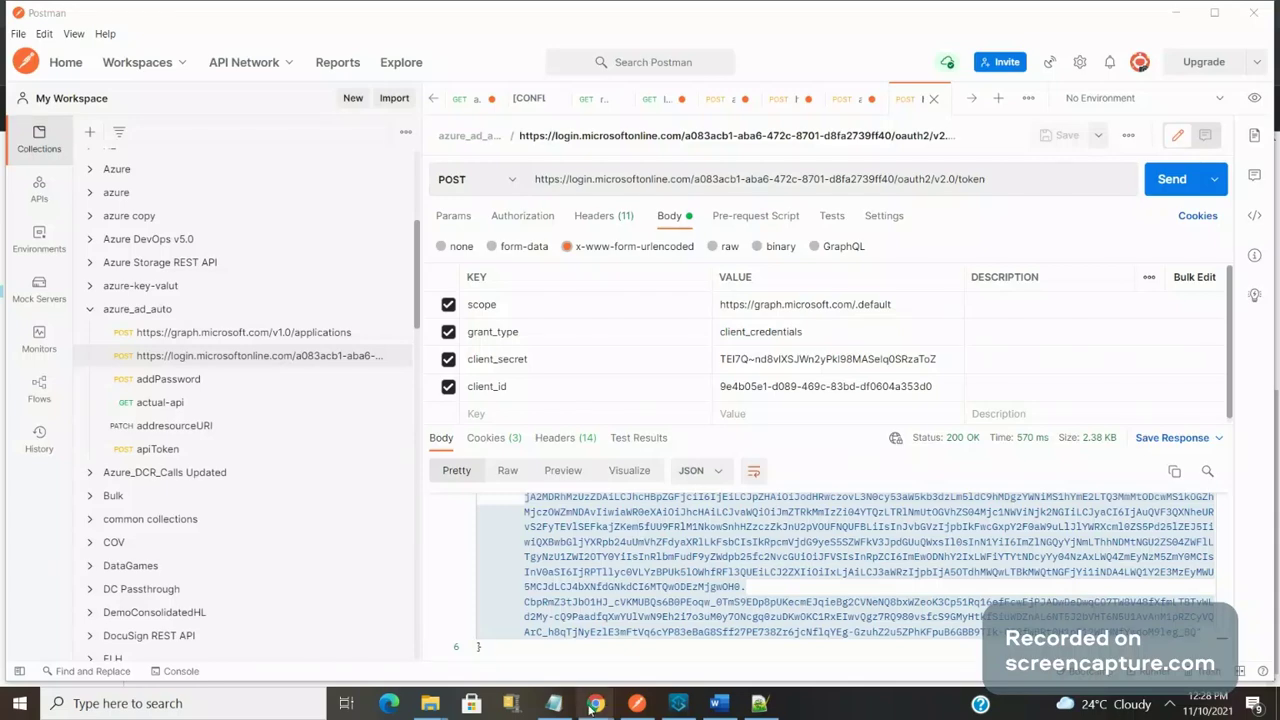
Step: Switch to Chrome and open jwt.io in a new tab
mouse_move(611, 712)
click(400, 627)
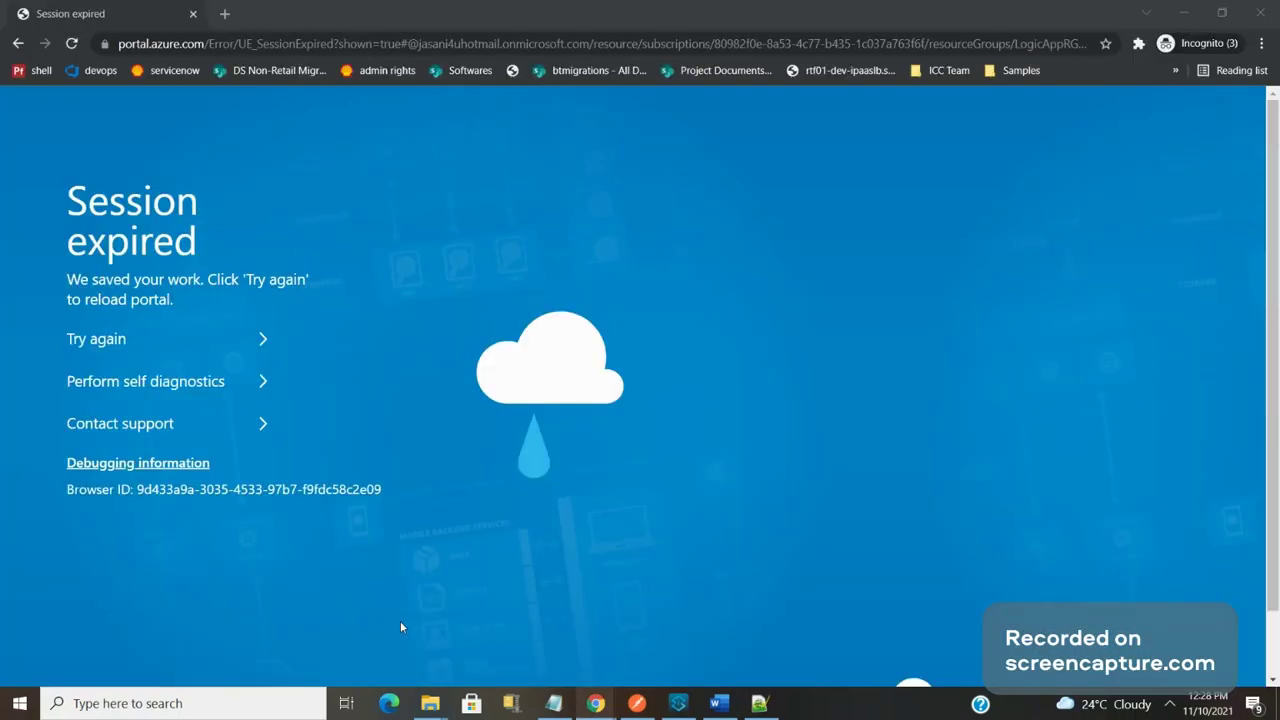
click(224, 14)
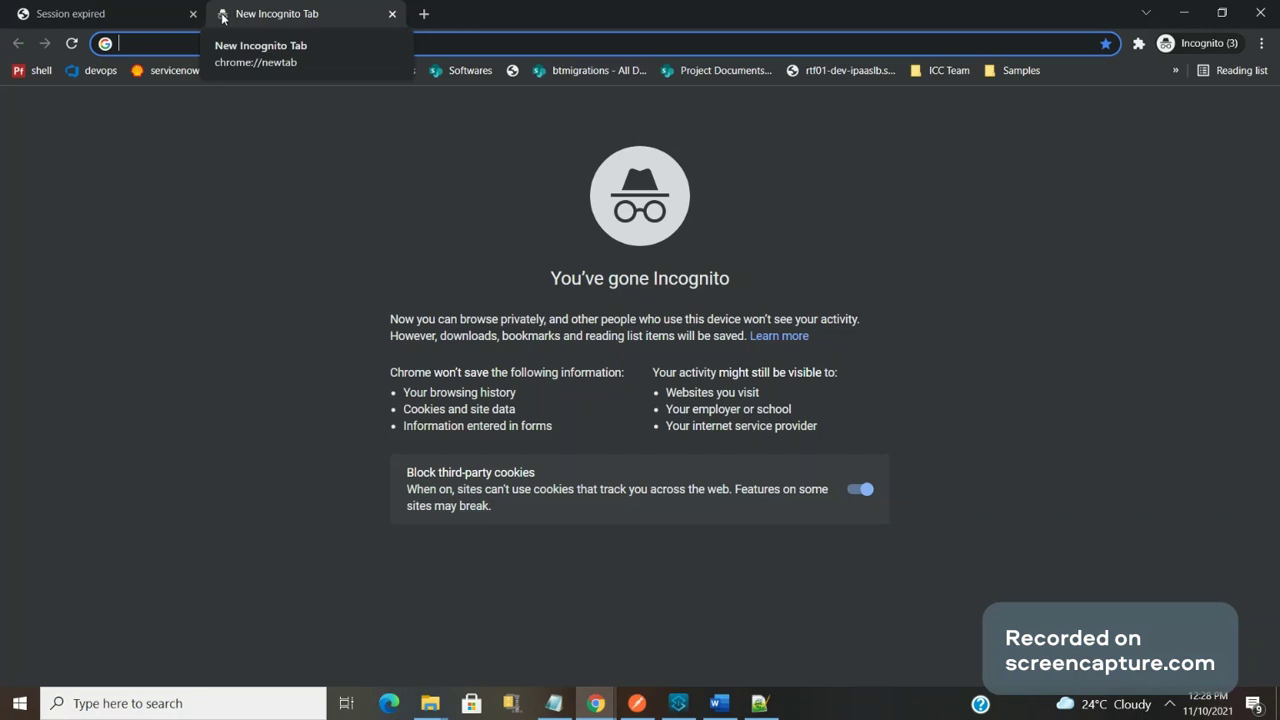
text(deco)
key(Return)
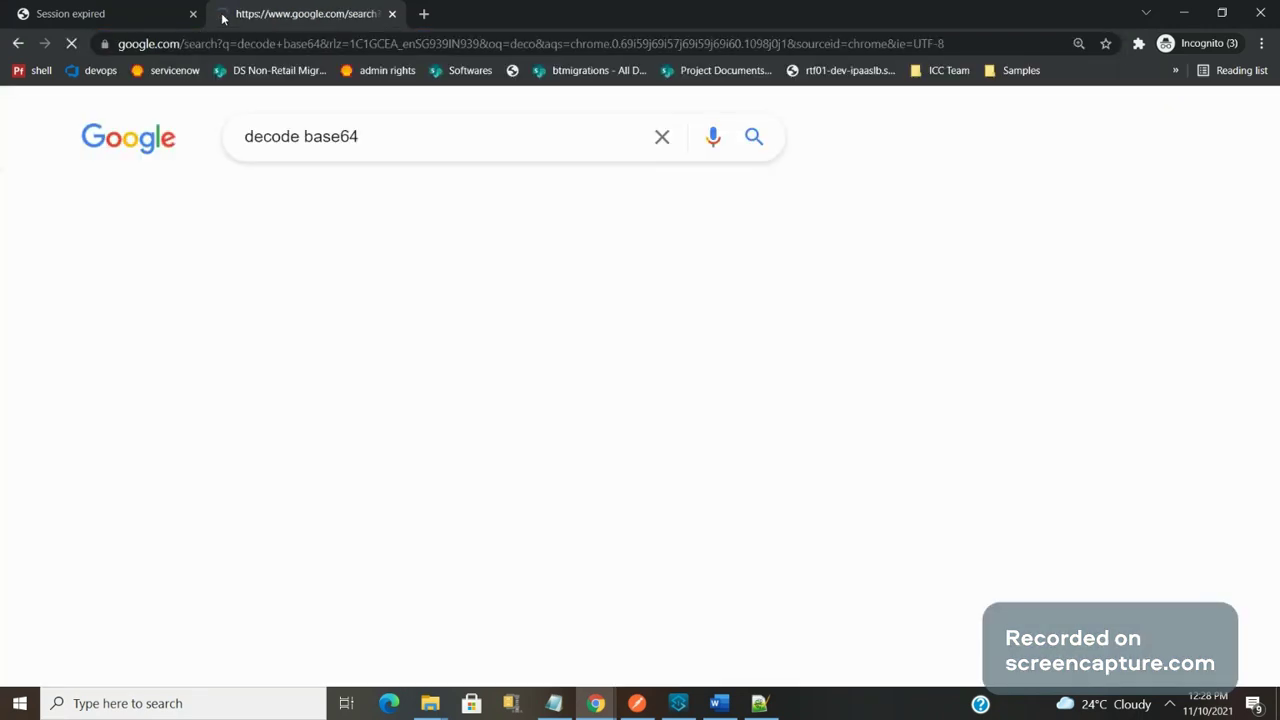
click(296, 44)
text(jwt.io)
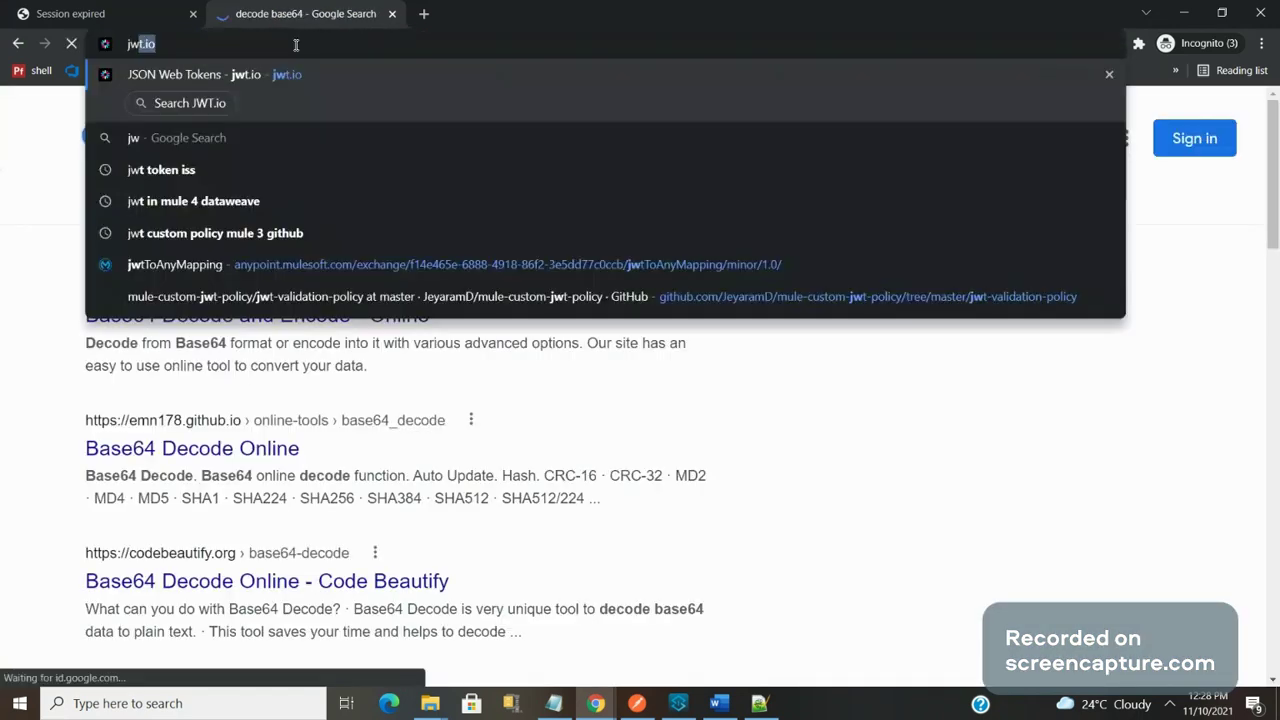
key(Return)
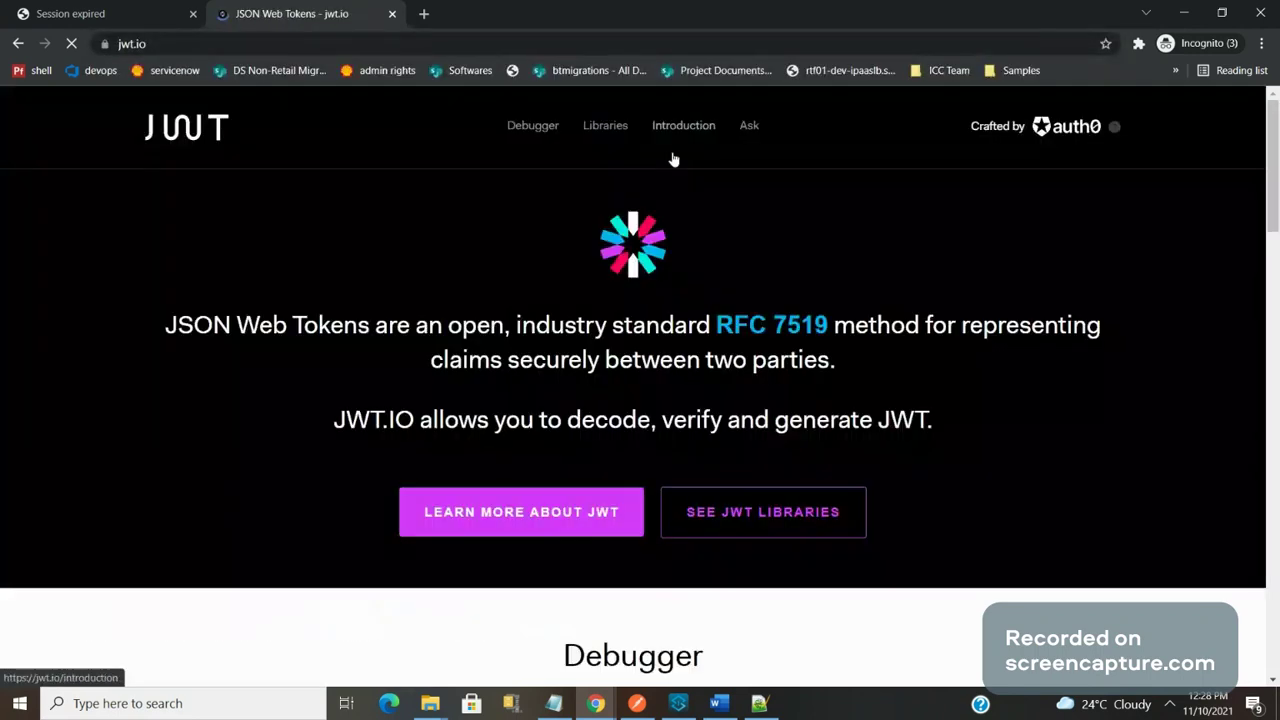
Step: Replace the sample token in jwt.io's Encoded box with the copied access token to decode it
scroll(447, 385, down, 6)
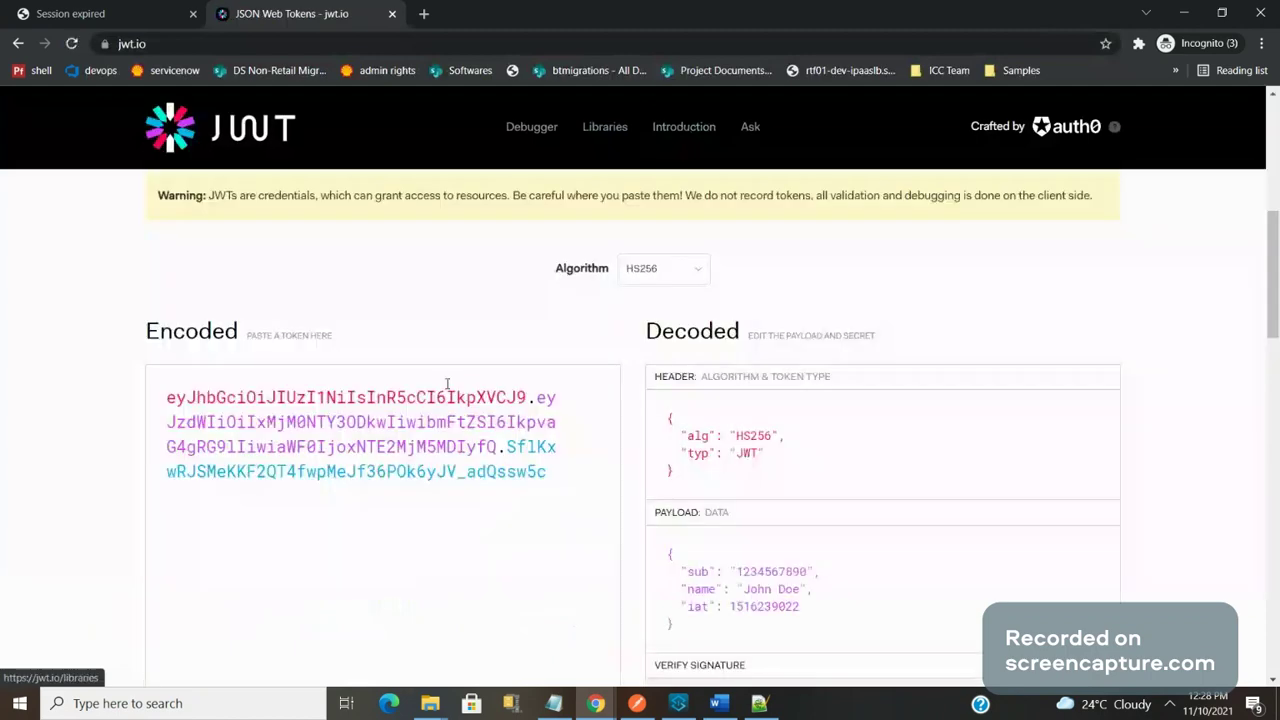
click(447, 385)
key(ctrl+a)
key(BackSpace)
key(ctrl+v)
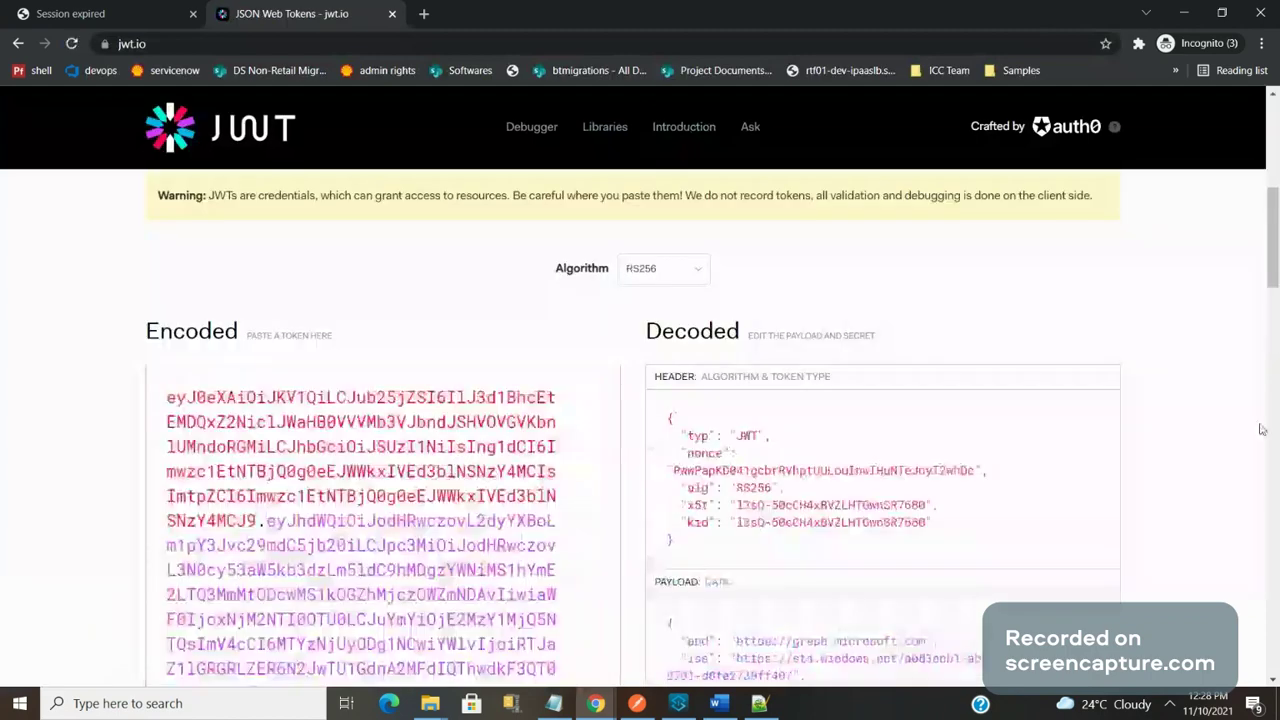
drag(1275, 270, 1273, 308)
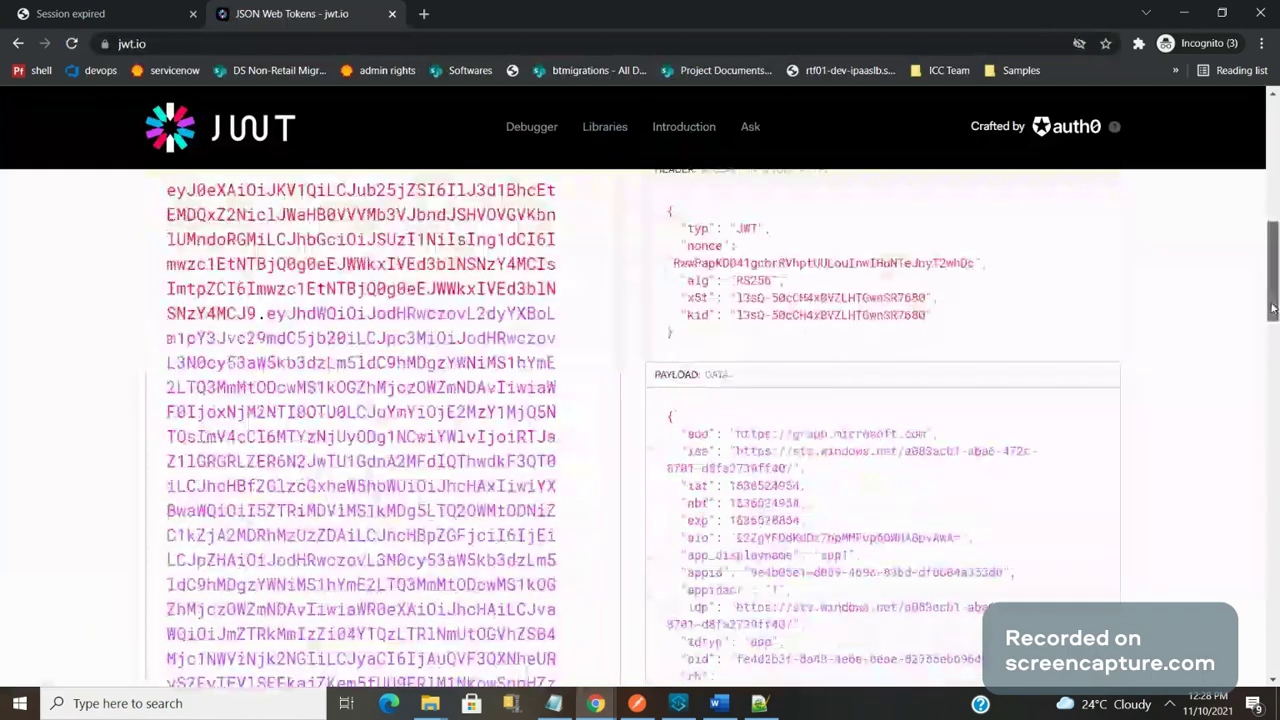
Step: Compare the iss claim in jwt.io's decoded payload with the introspect Transform Message script in Anypoint Studio
key(alt+Tab)
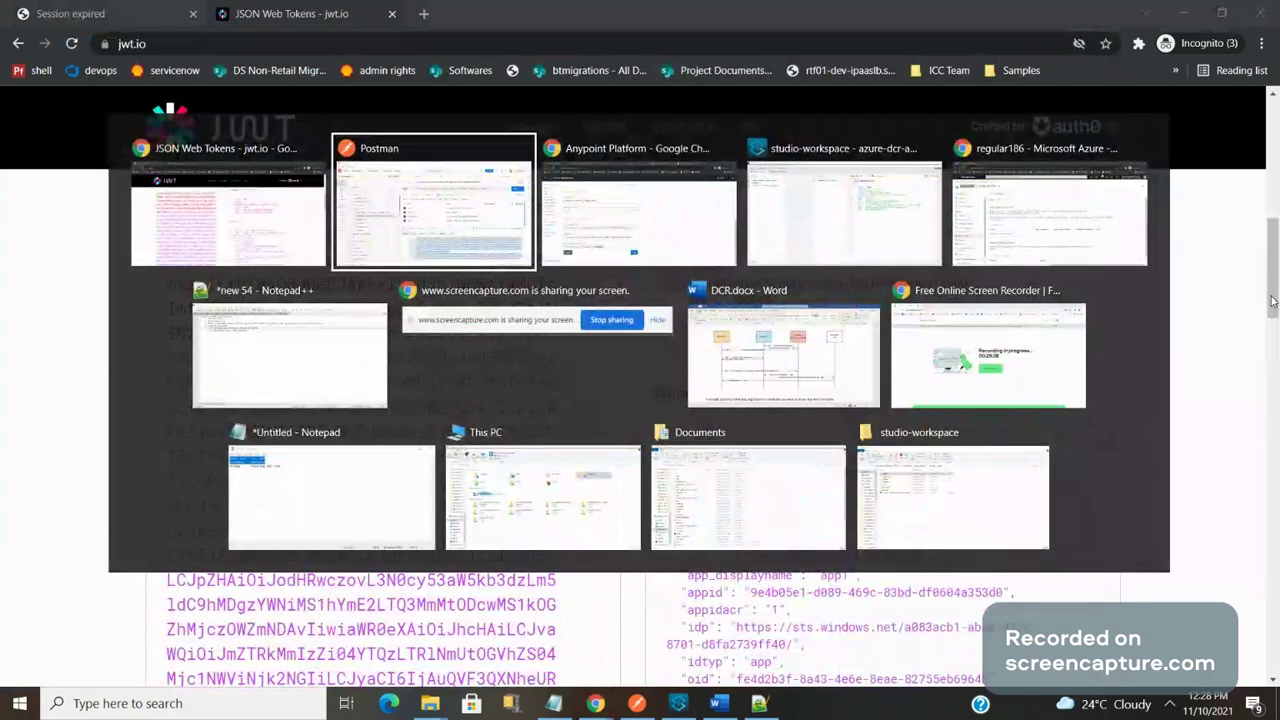
key(alt+Tab)
key(alt+Tab)
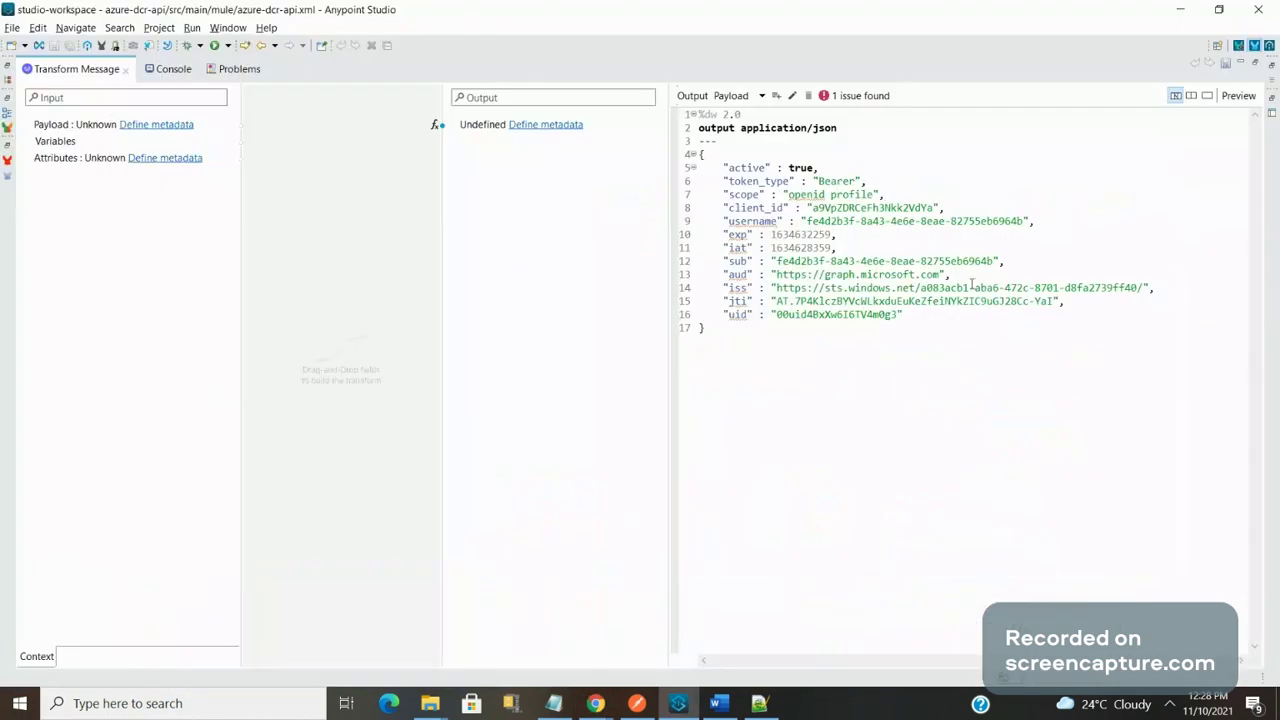
key(alt+Tab)
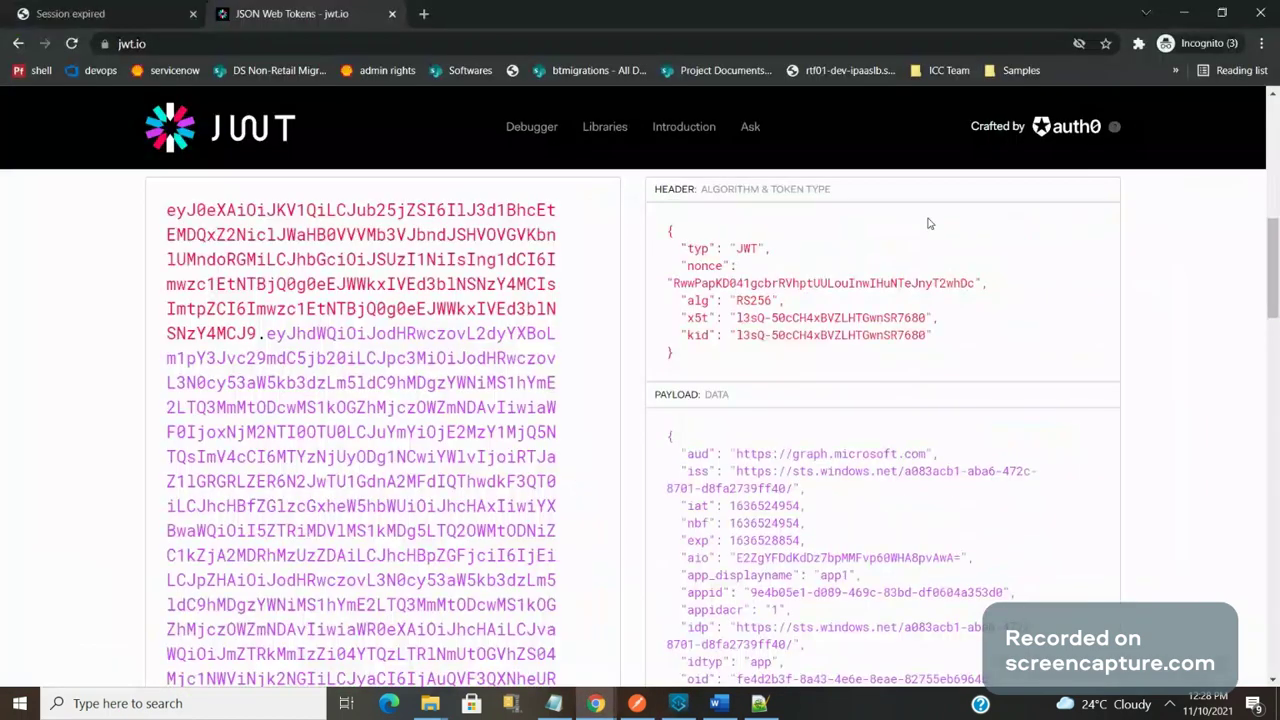
mouse_move(853, 531)
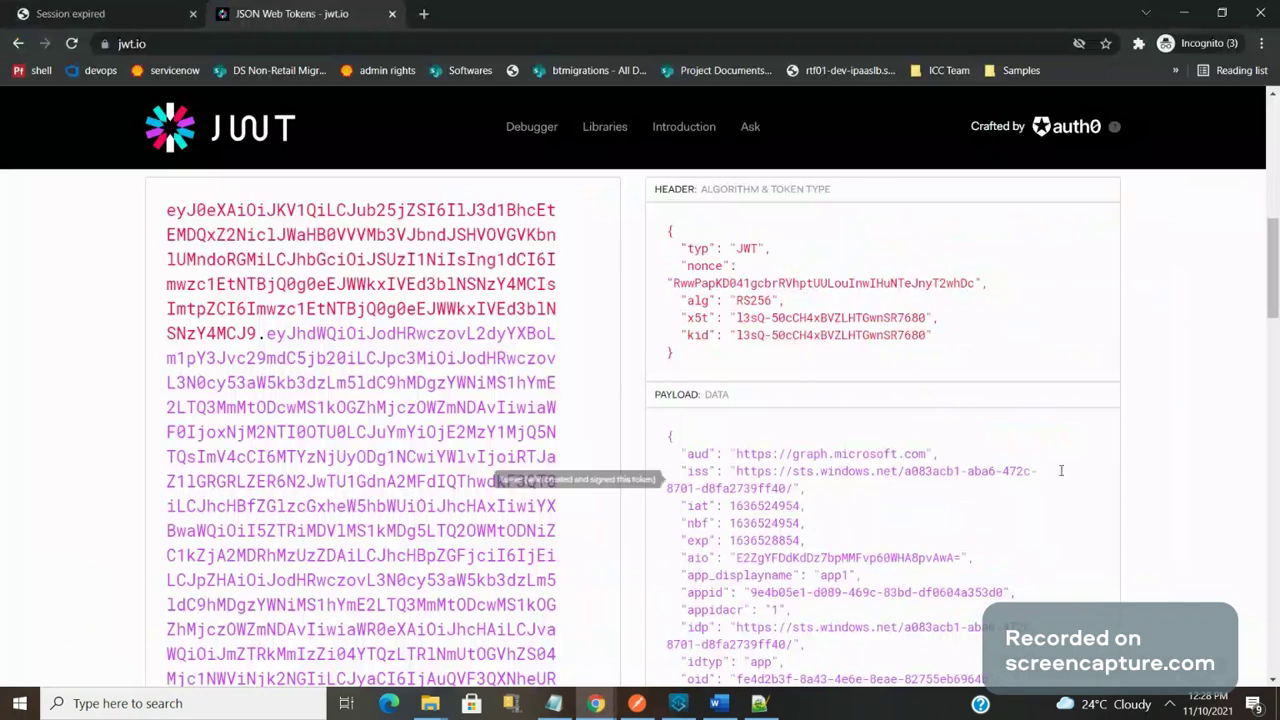
key(alt+Tab)
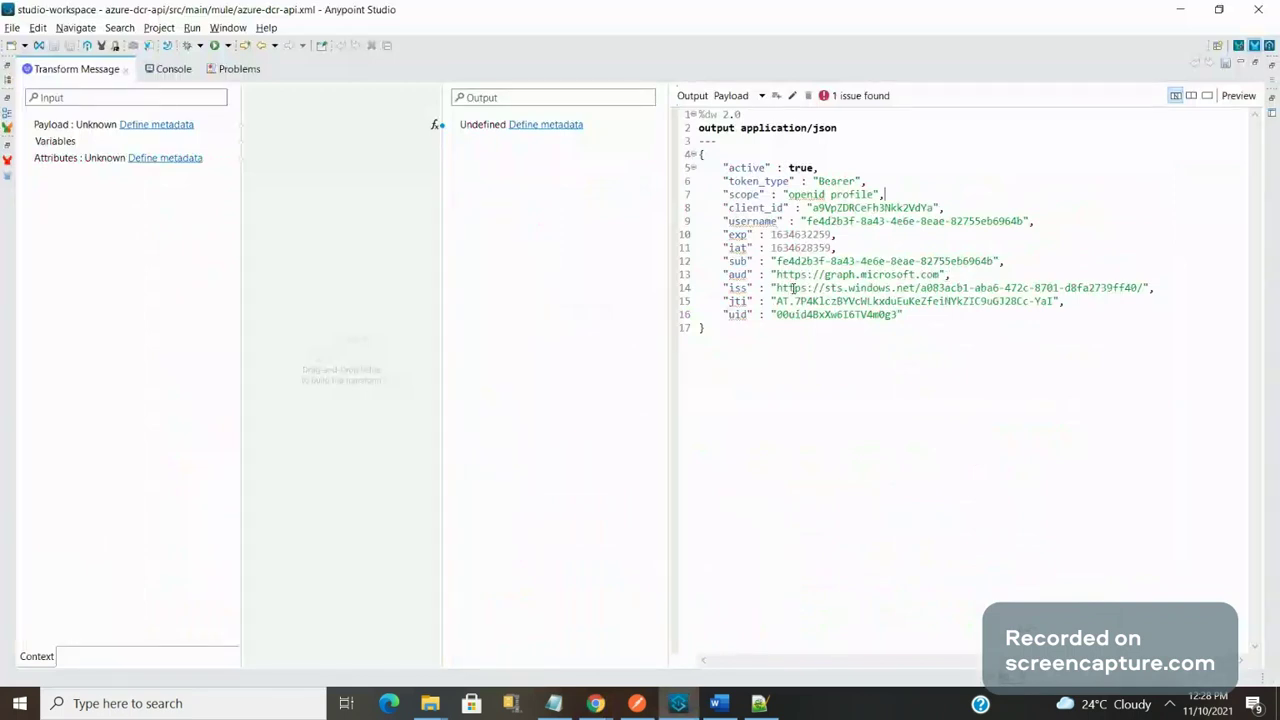
mouse_move(811, 288)
key(alt+Tab)
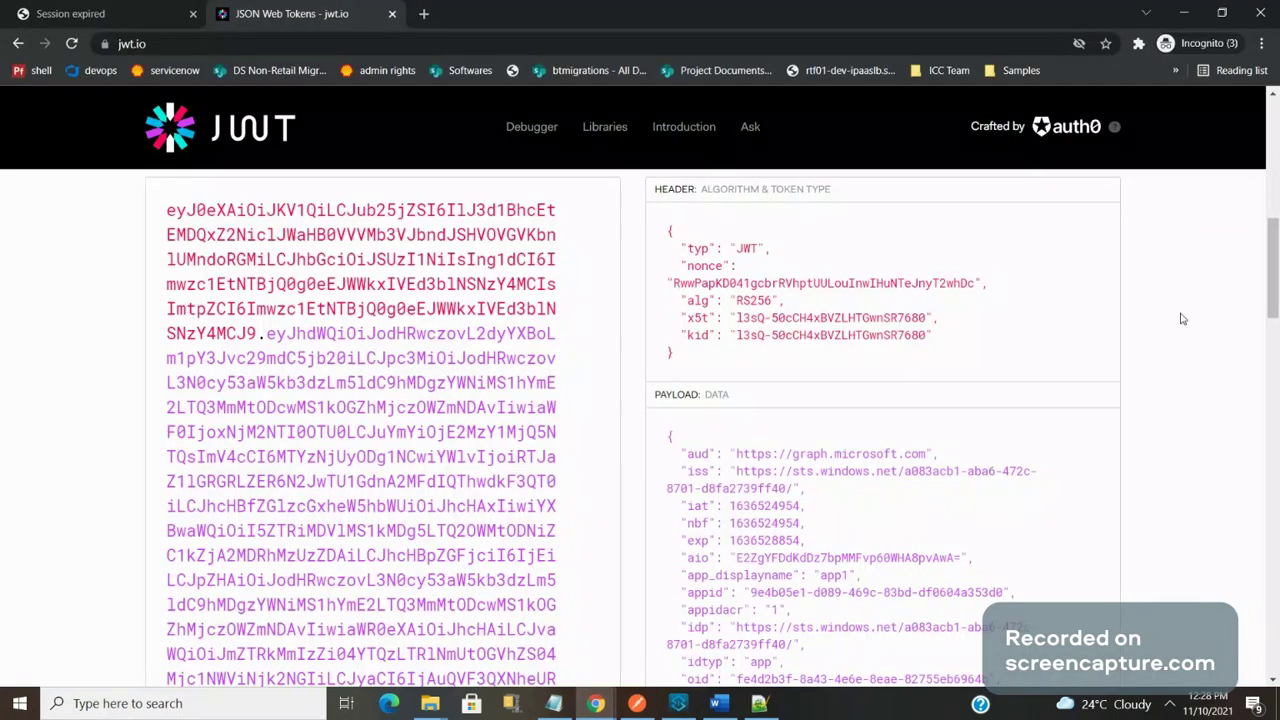
Step: Compare the decoded payload's remaining claims, such as roles, sub and tid, with the introspect script in Anypoint Studio
scroll(1274, 318, down, 2)
drag(1275, 318, 1275, 370)
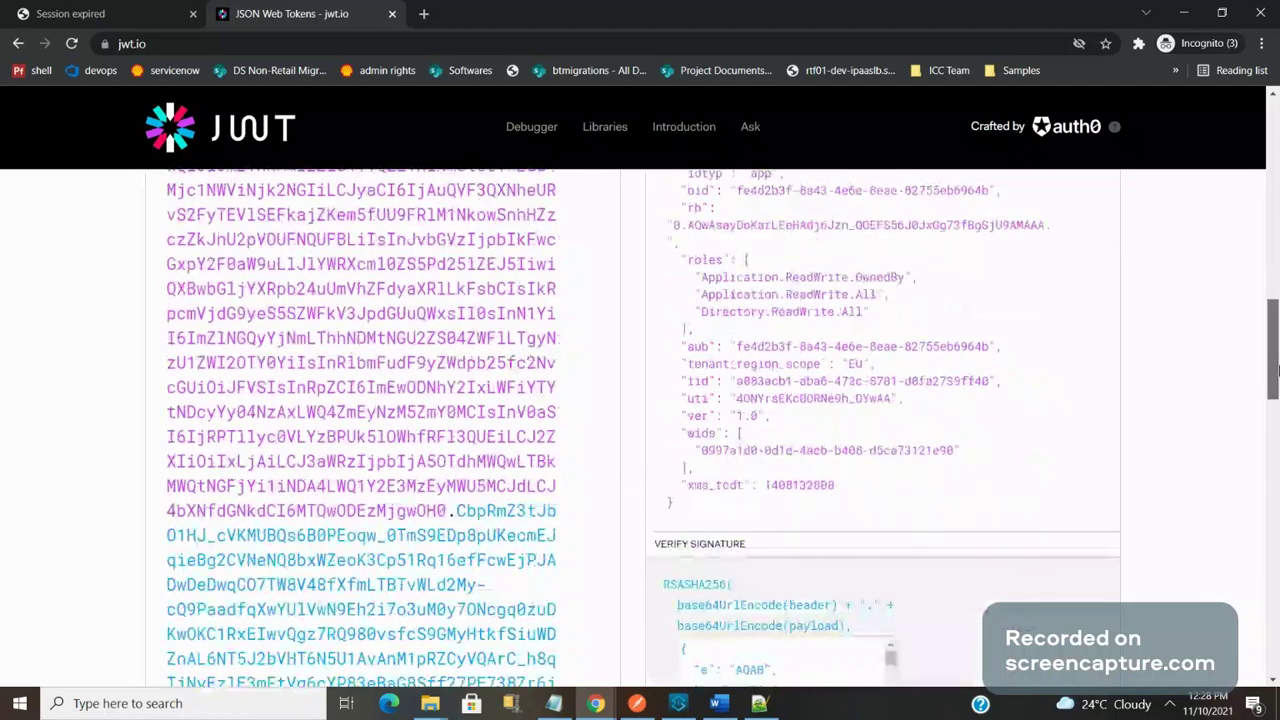
key(alt+Tab)
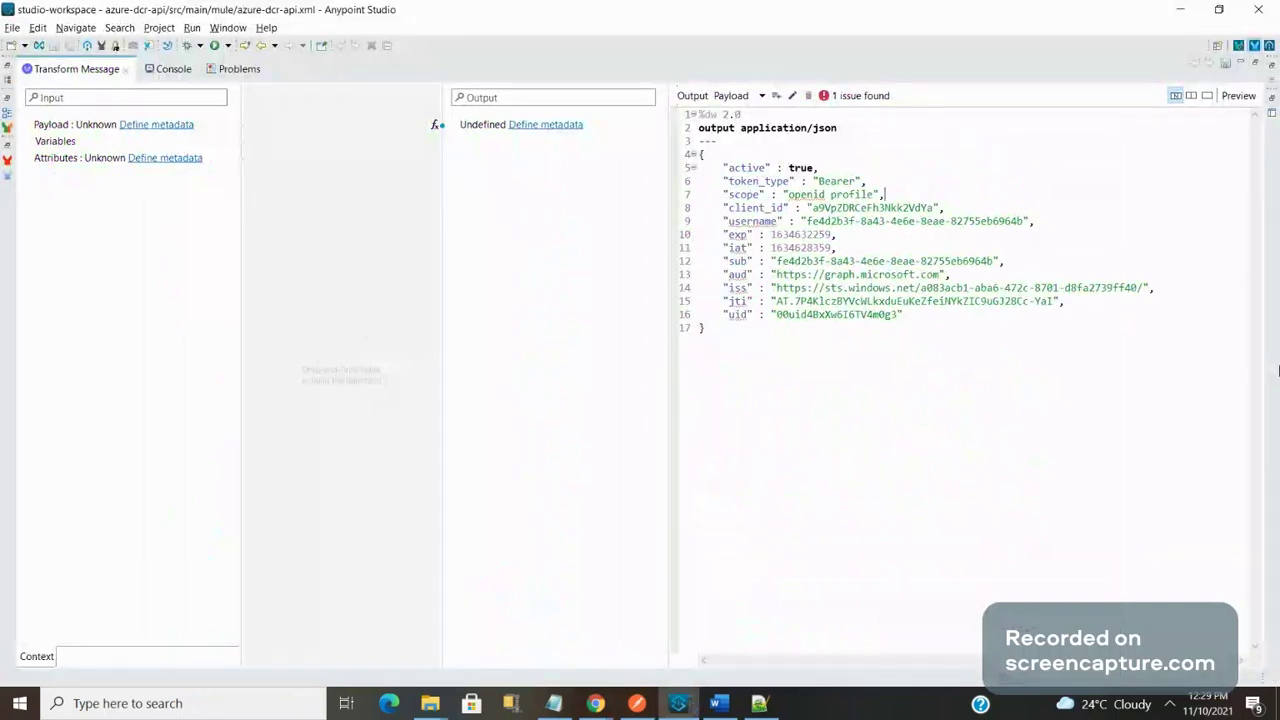
key(alt+Tab)
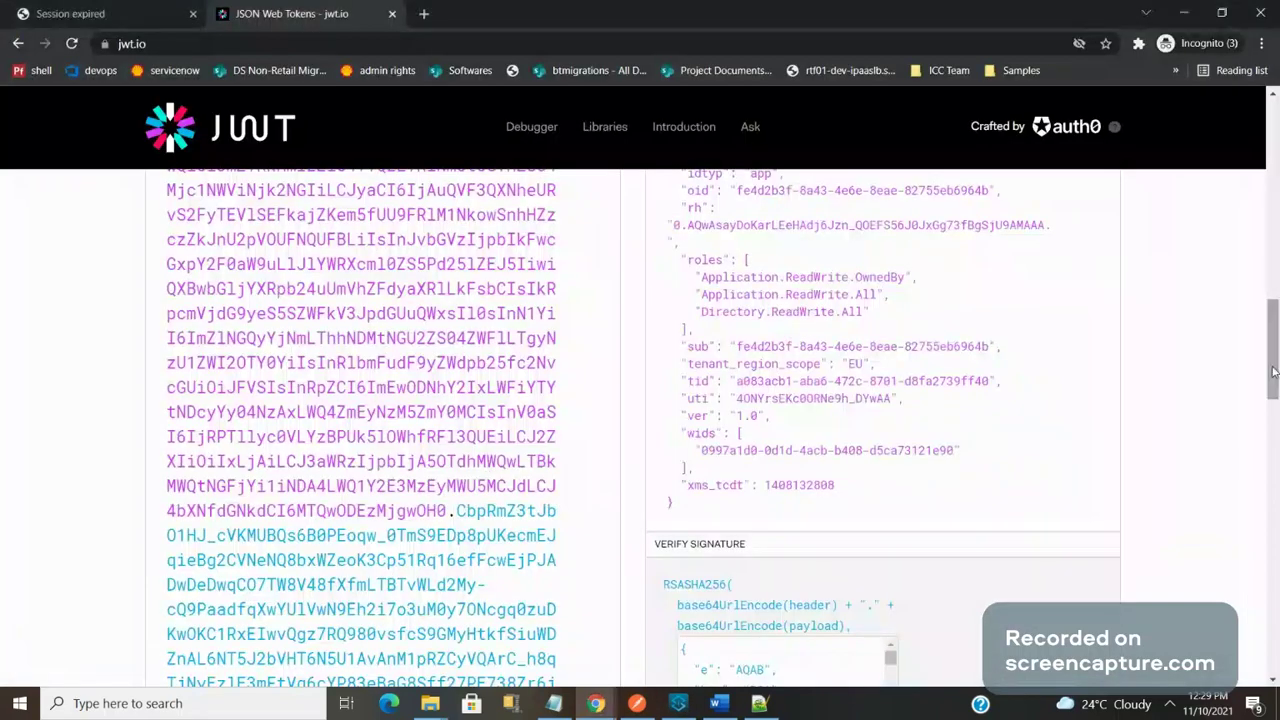
drag(1273, 371, 1270, 315)
key(alt+Tab)
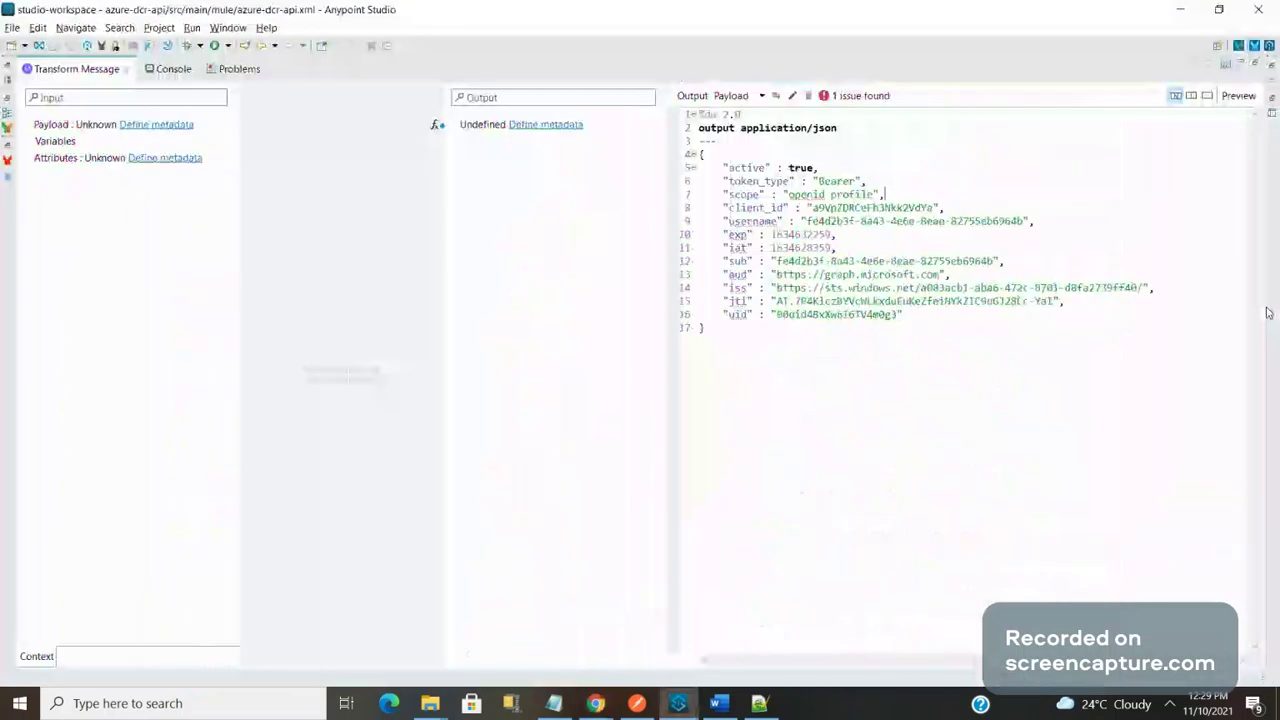
key(alt+Tab)
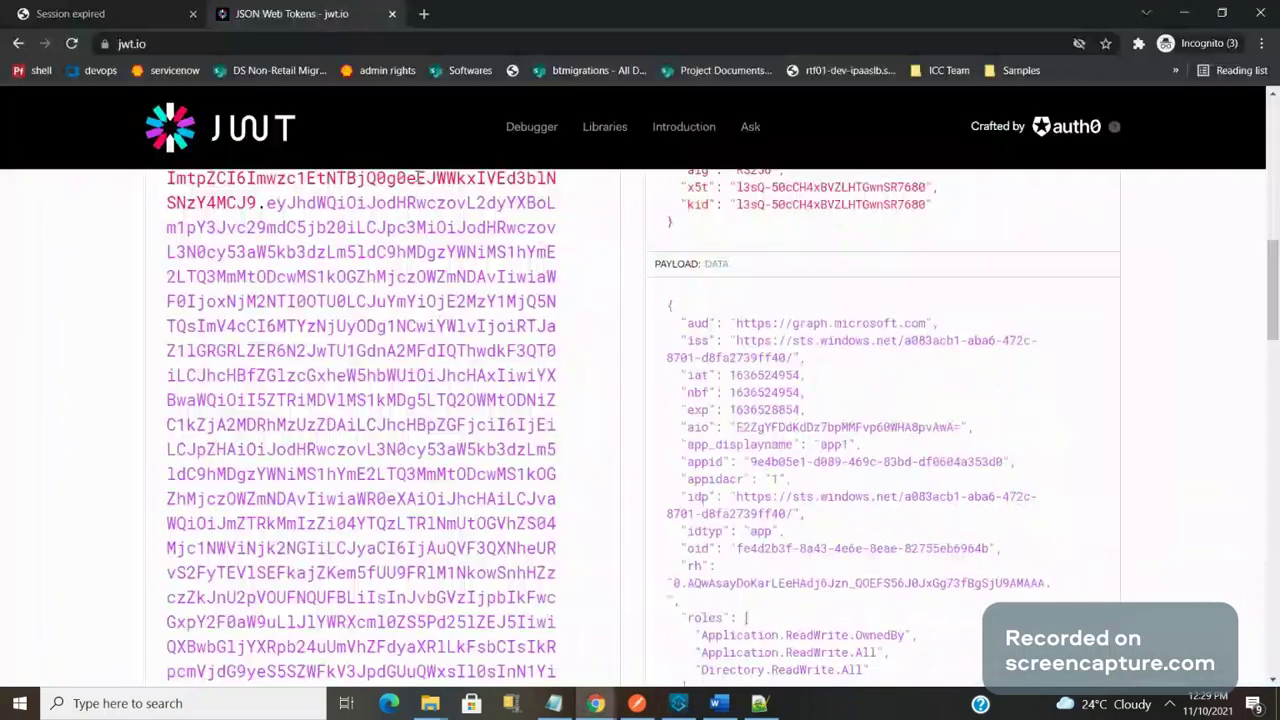
Step: Switch to the openid-configuration page in the other Chrome window and search it for jwks
key(alt+Tab)
key(Tab)
key(Tab)
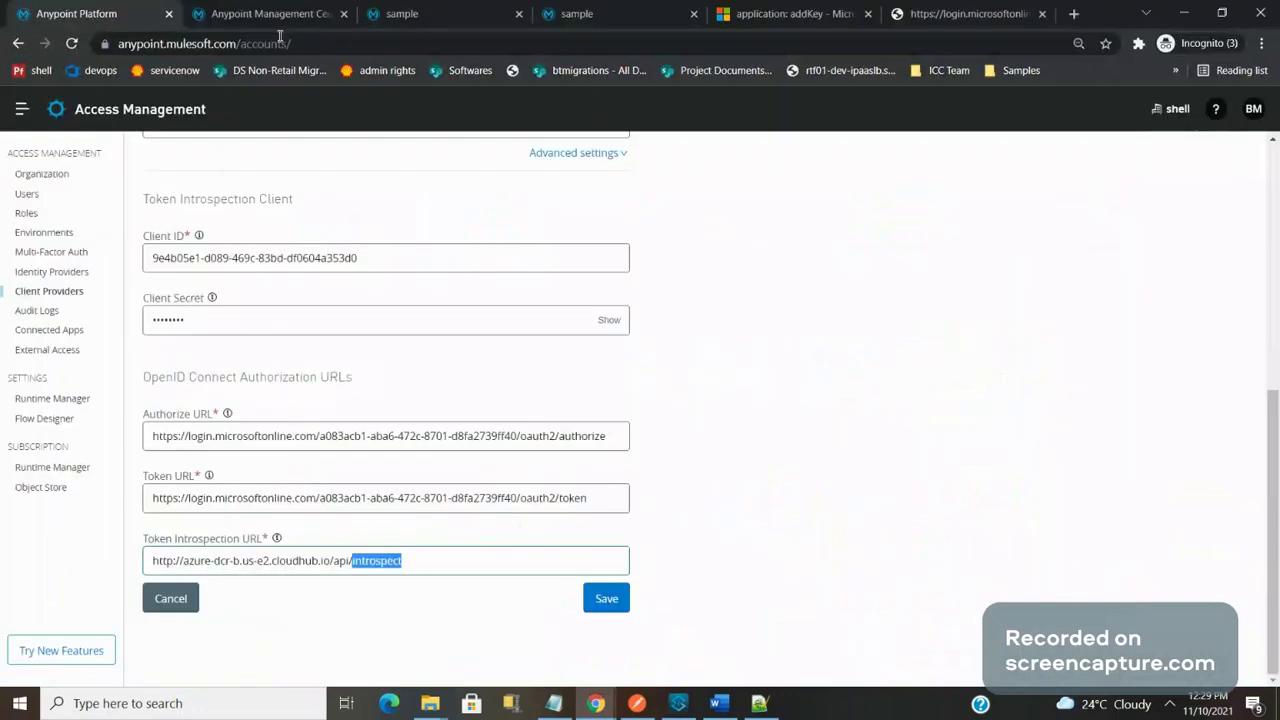
click(957, 14)
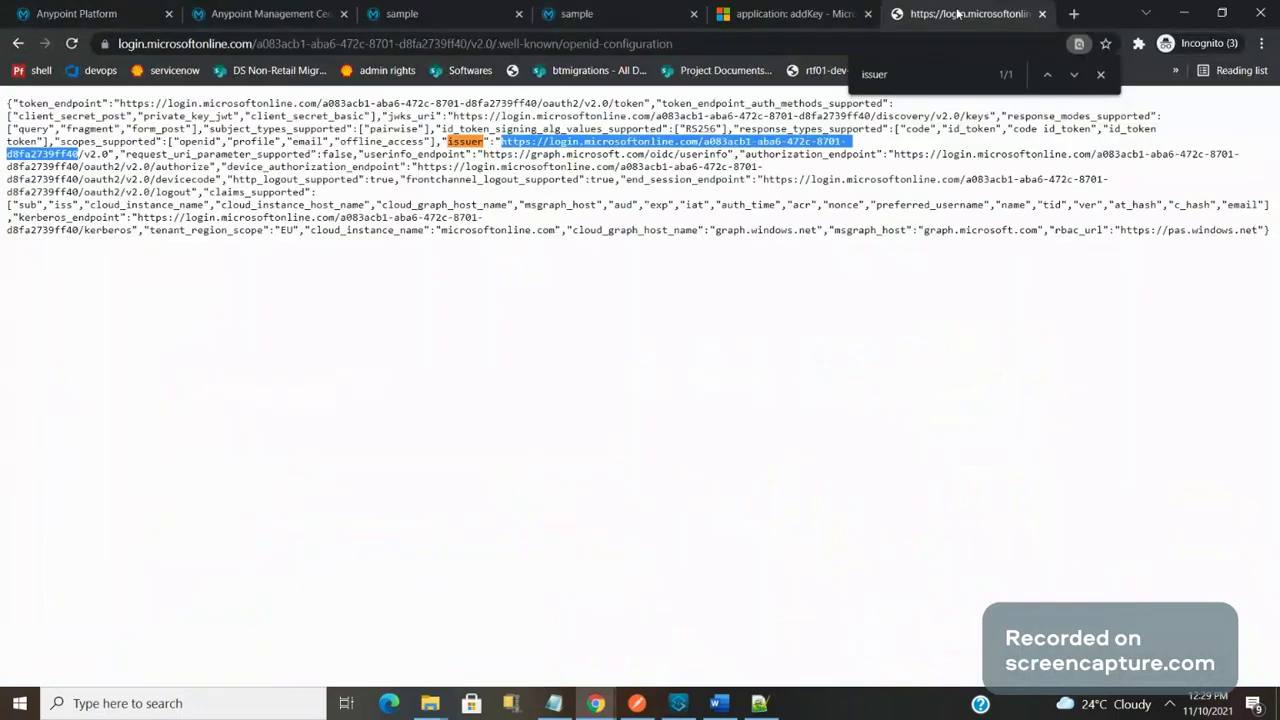
click(772, 225)
key(ctrl+f)
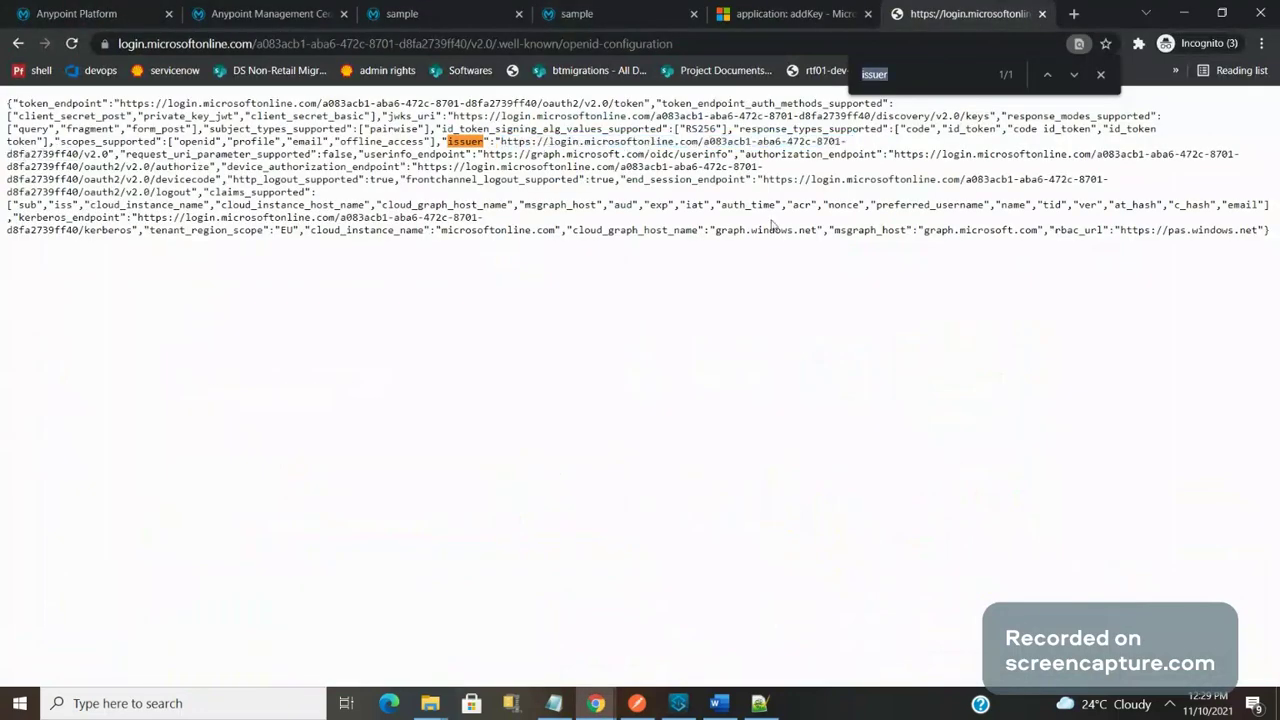
text(jwks)
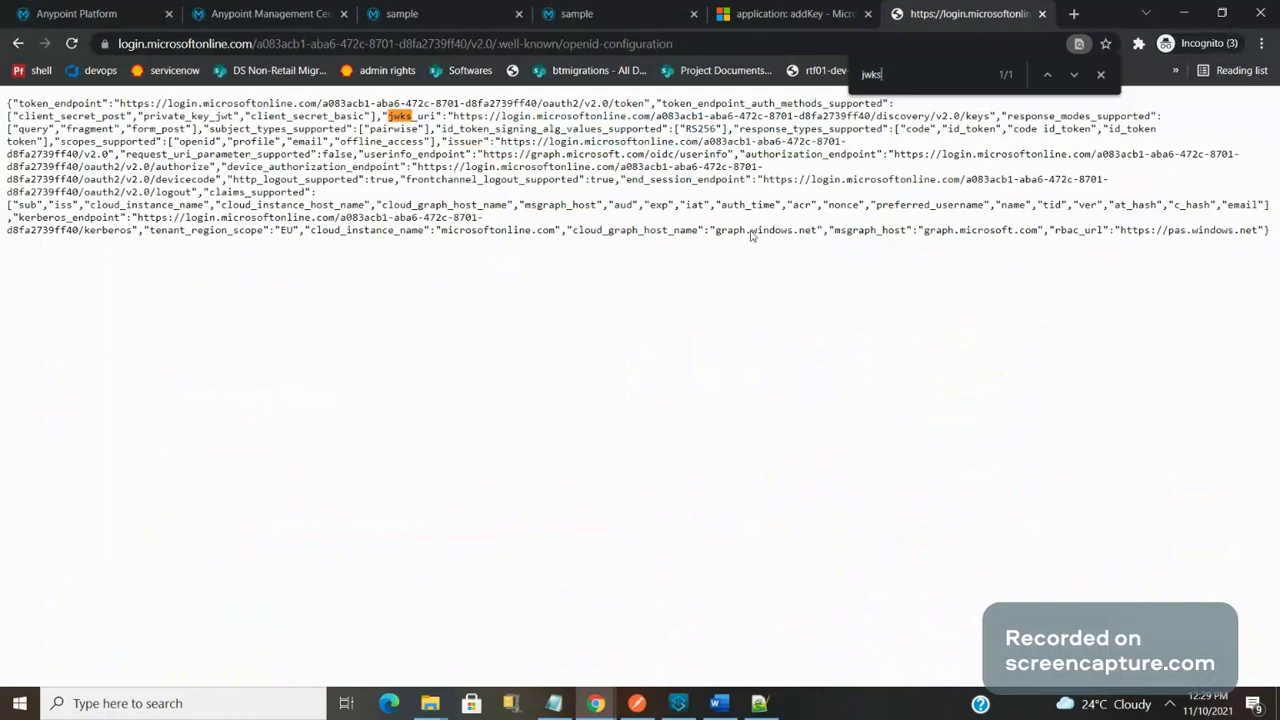
Step: Search the openid-configuration page for uri instead
key(BackSpace)
key(BackSpace)
key(BackSpace)
key(BackSpace)
text(jws)
key(BackSpace)
key(BackSpace)
key(BackSpace)
text(uri)
key(Return)
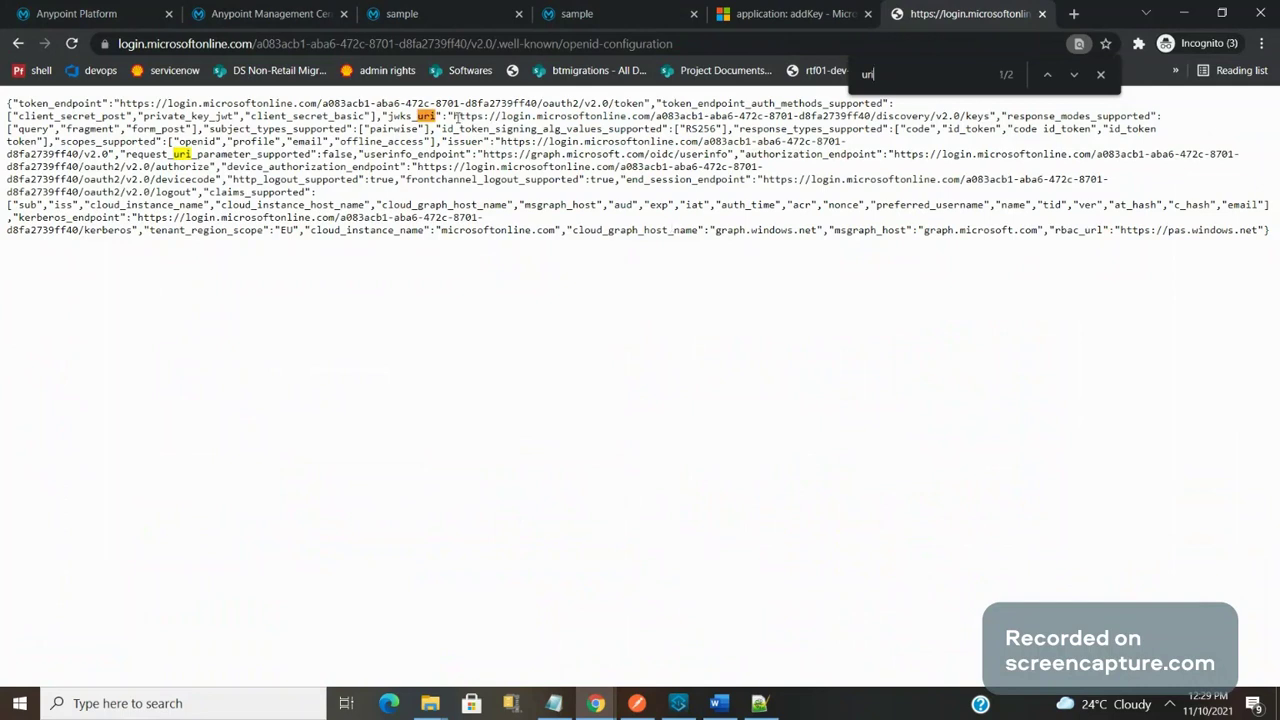
Step: Copy the jwks_uri address from the openid-configuration page and open it in the same tab
drag(455, 117, 990, 117)
key(ctrl+c)
click(961, 80)
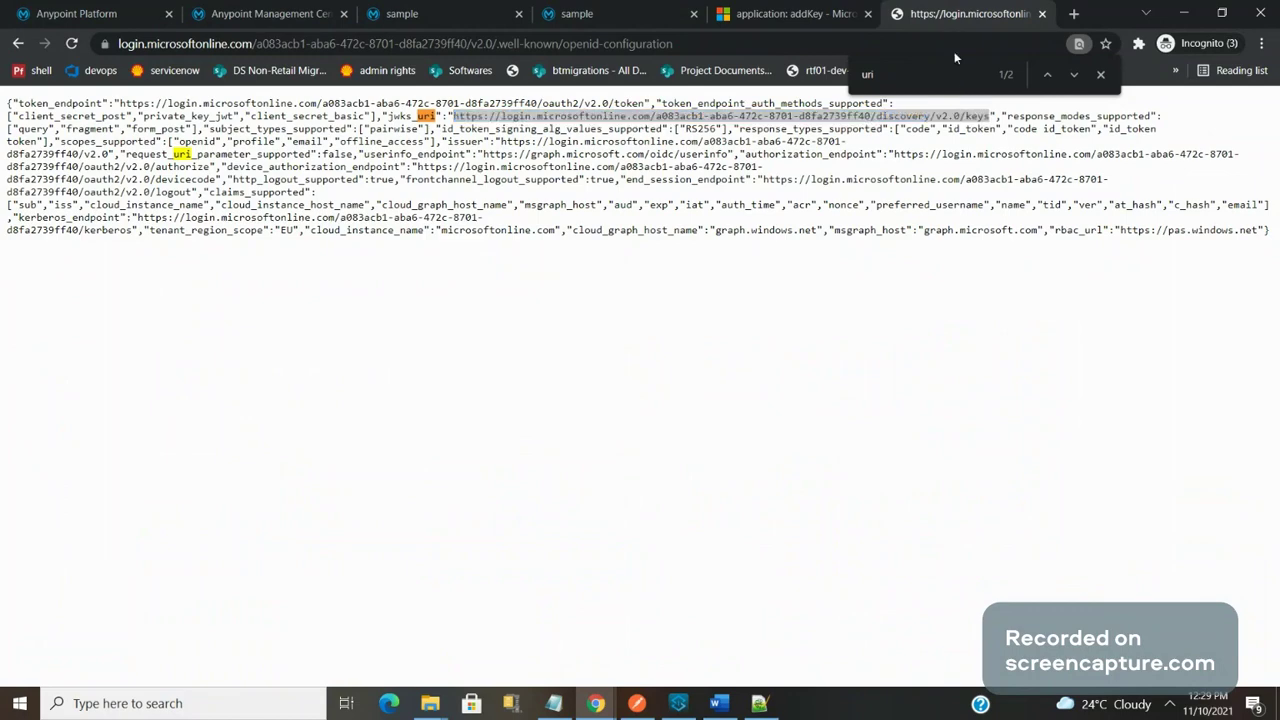
click(954, 51)
key(ctrl+v)
key(Return)
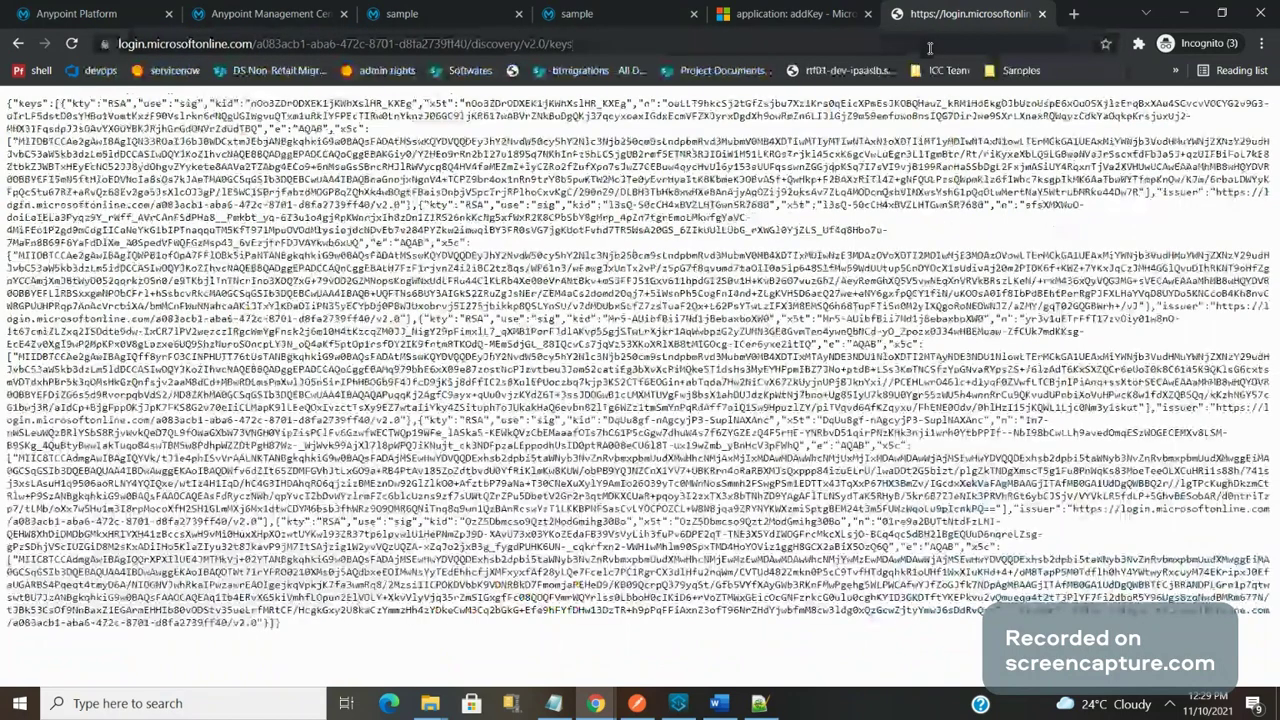
Step: Highlight the whole keys document, and close the jwt.io tab in the other Chrome window
key(ctrl+a)
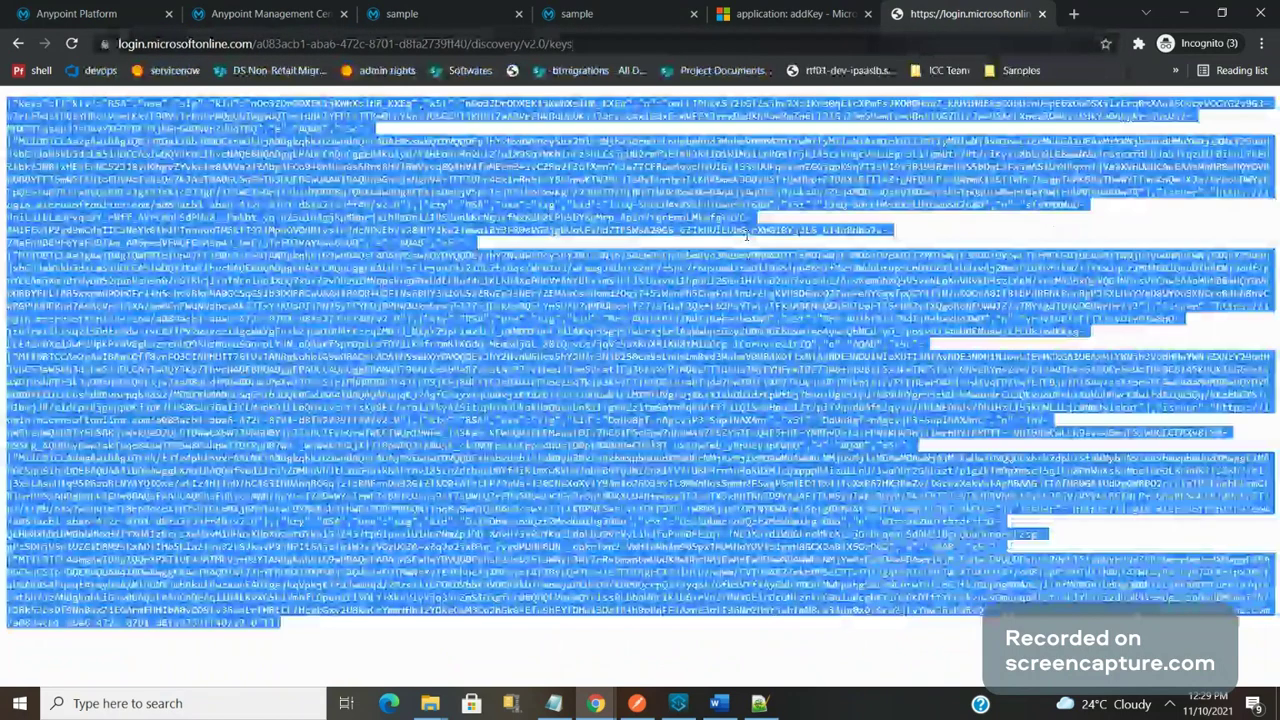
key(alt+Tab)
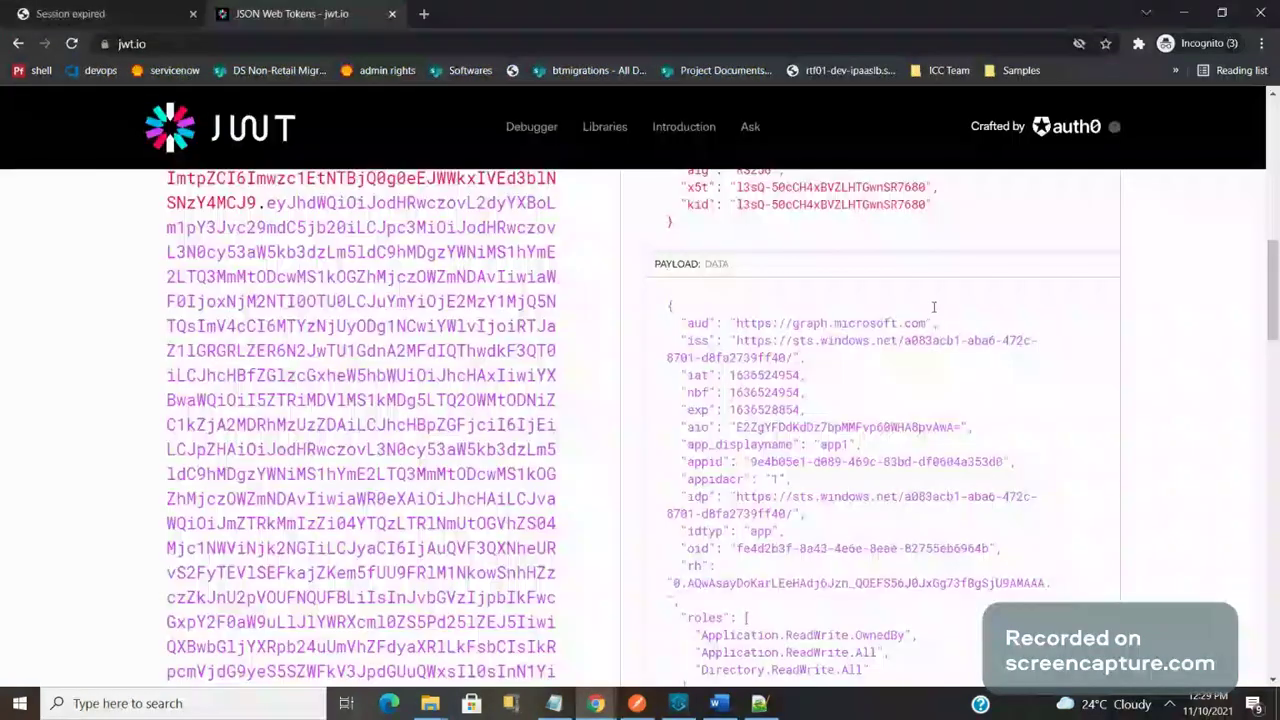
key(ctrl+shift+Tab)
Step: Highlight the iat claim in Anypoint Studio's introspect script and search the keys page in Chrome for it
key(alt+Tab)
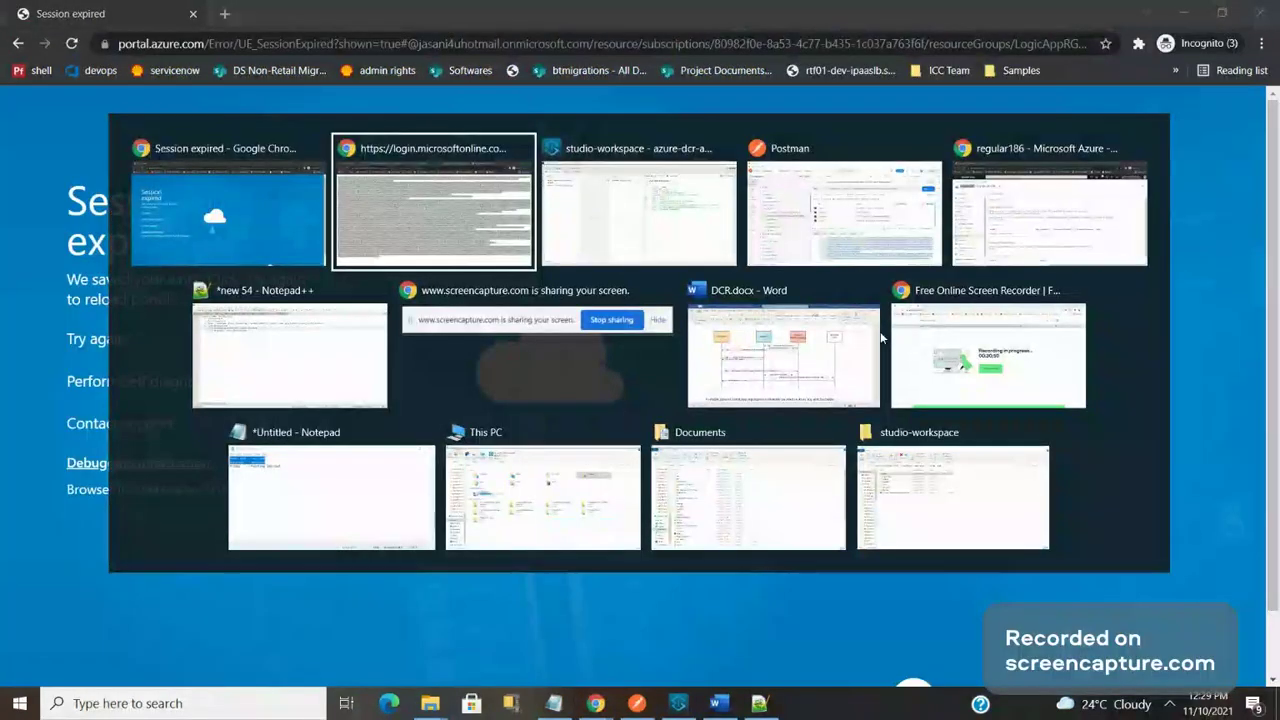
key(alt+Tab)
double_click(739, 250)
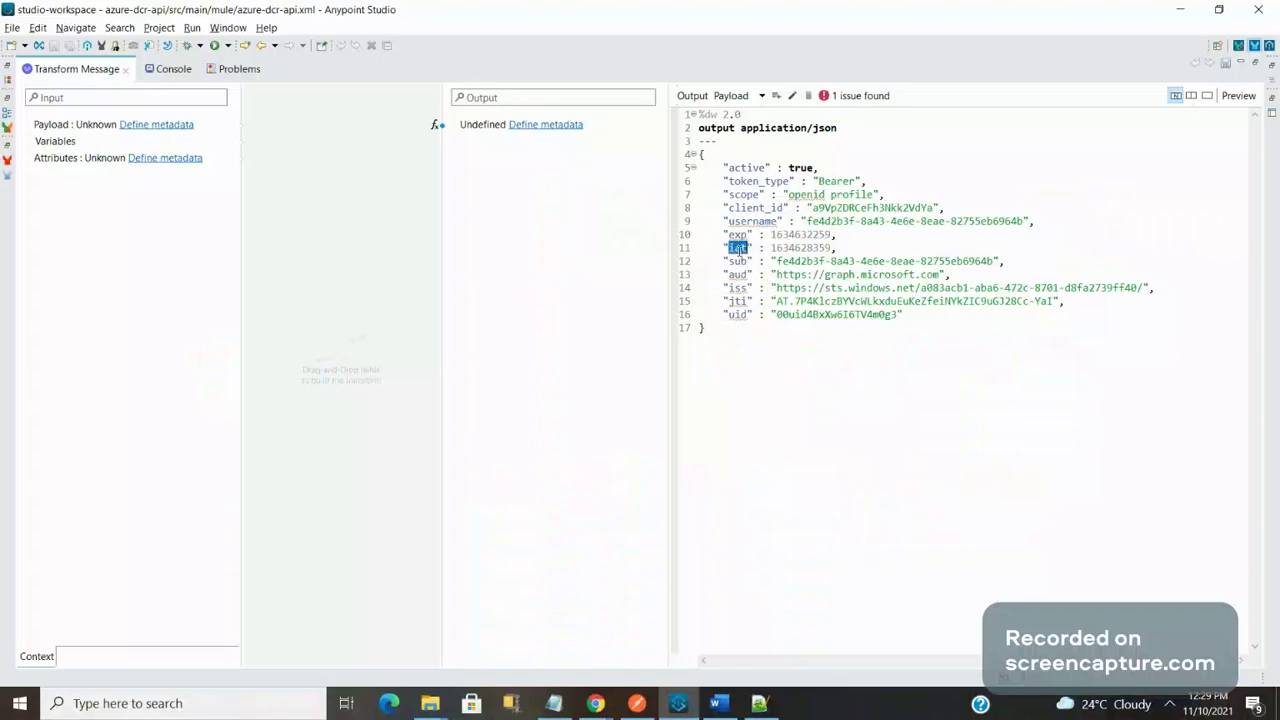
key(alt+Tab)
key(ctrl+f)
key(alt+Tab)
key(Tab)
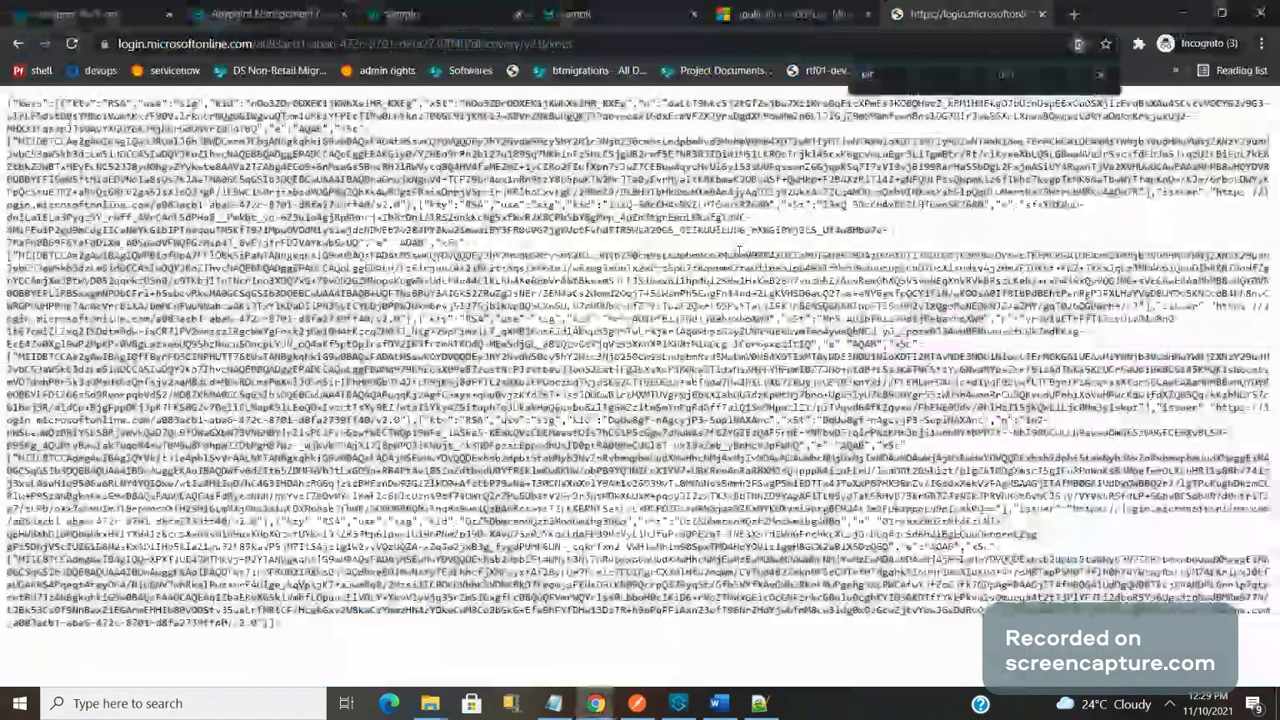
Step: Highlight the iss claim in the introspect script and search the keys page for iss, going through its matches
key(alt+Tab)
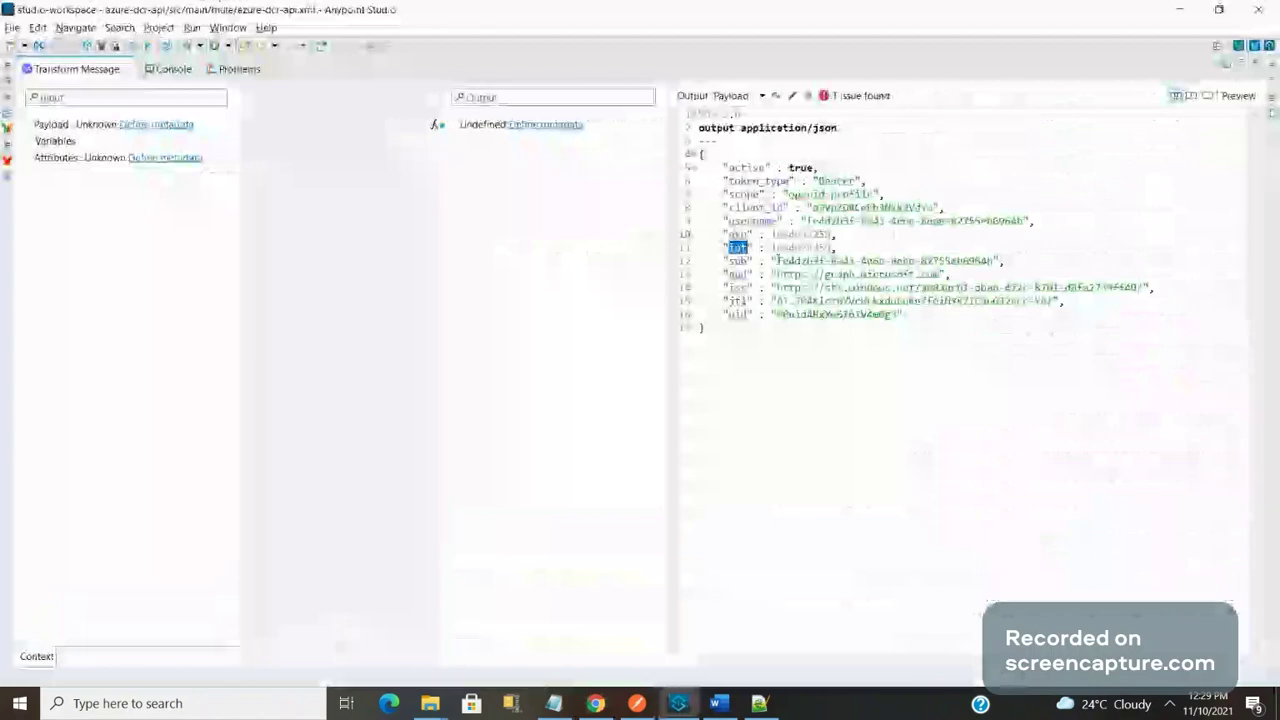
key(alt+Tab)
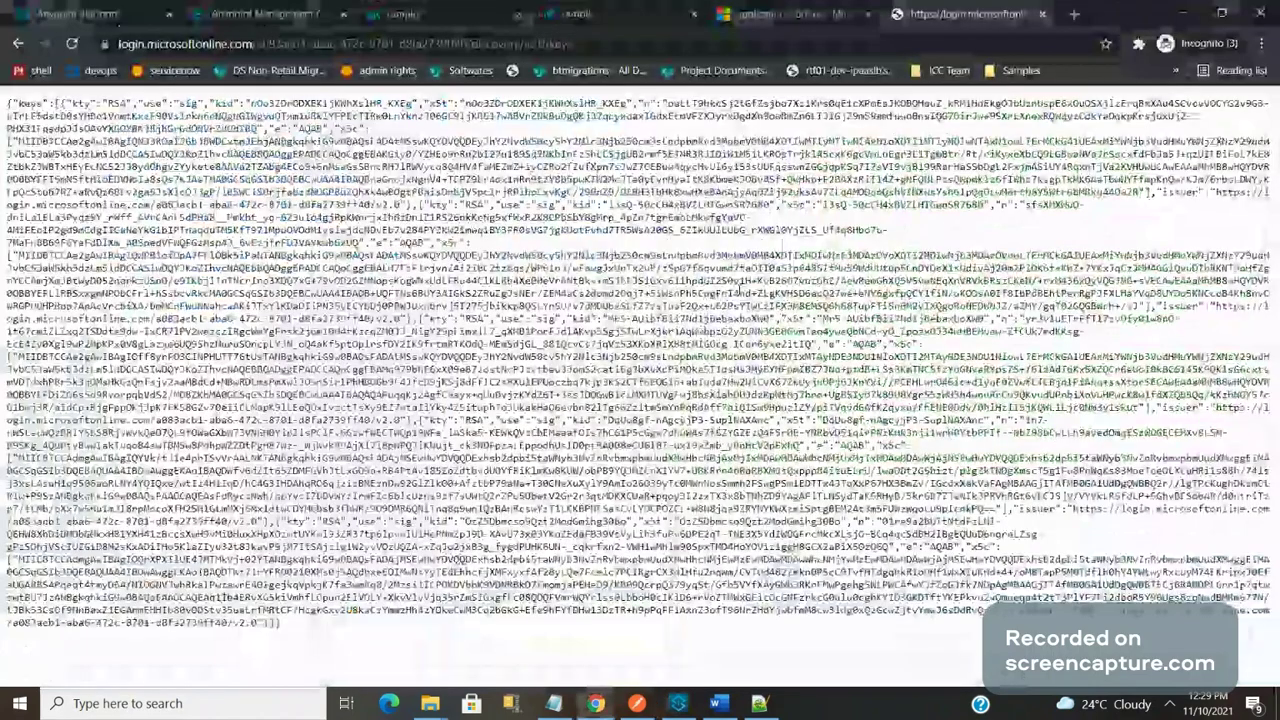
key(ctrl+f)
text(iss)
key(BackSpace)
key(BackSpace)
key(BackSpace)
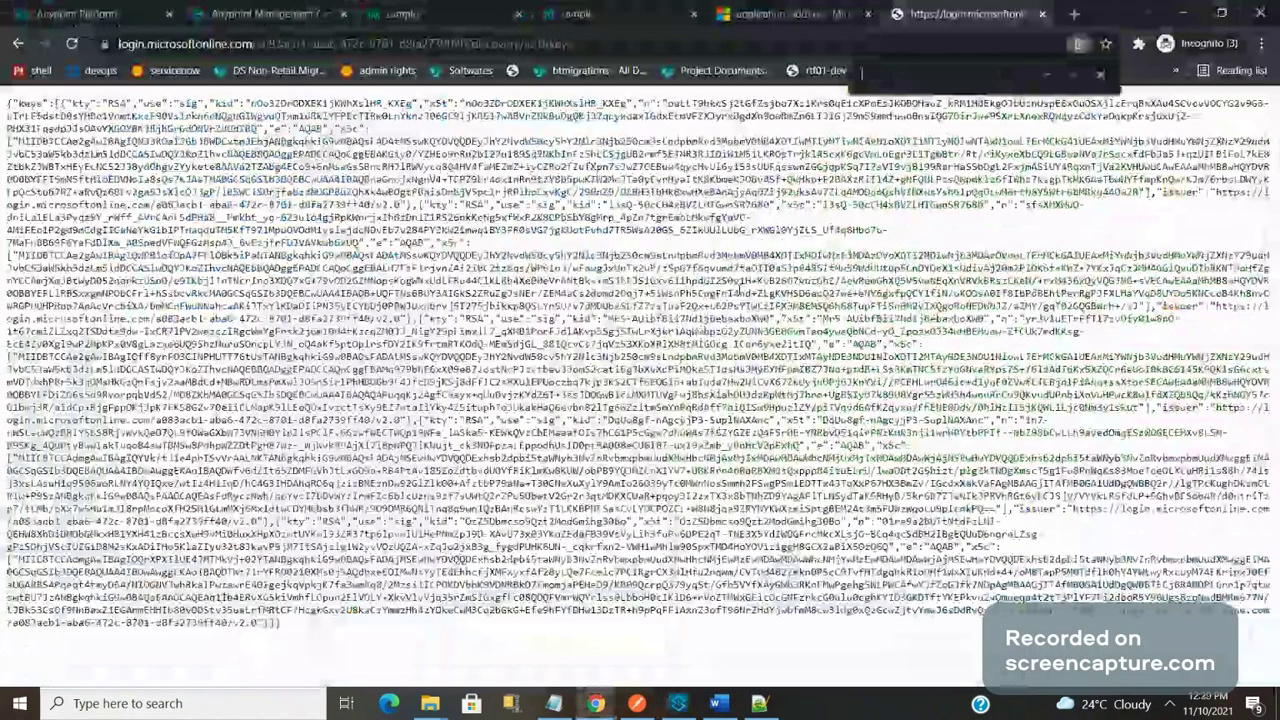
text(iss)
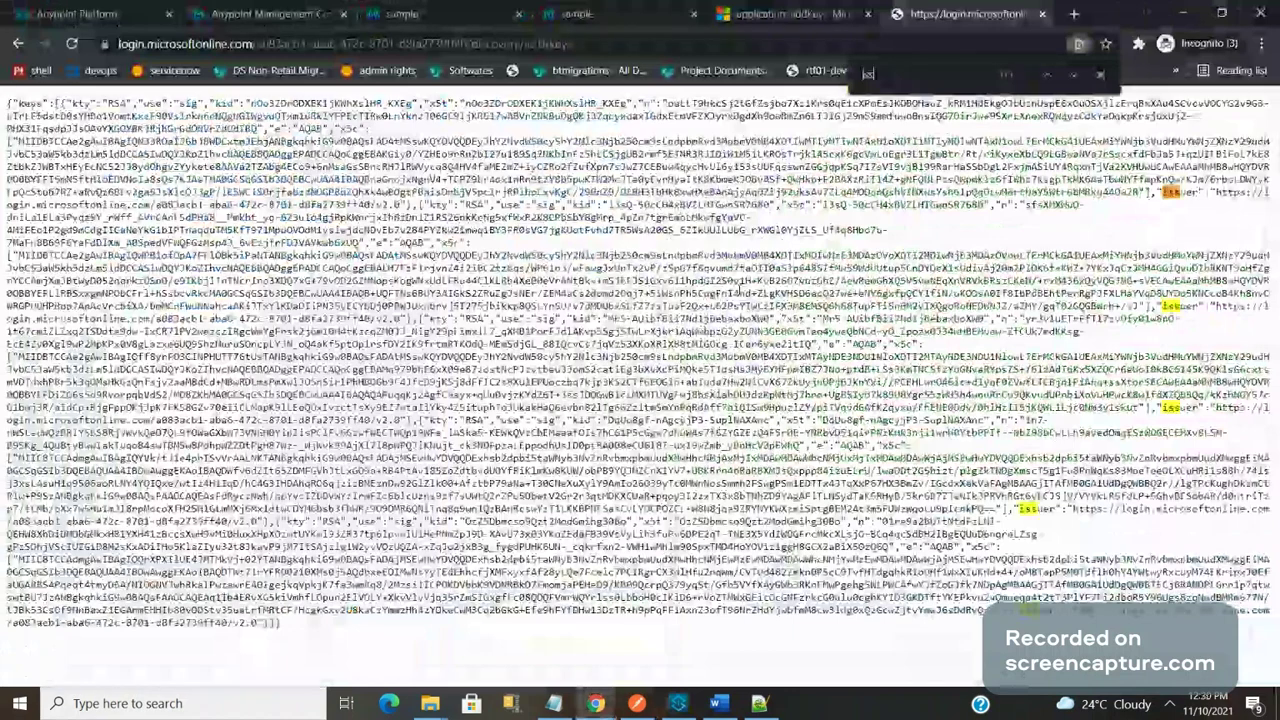
key(Return)
key(Return)
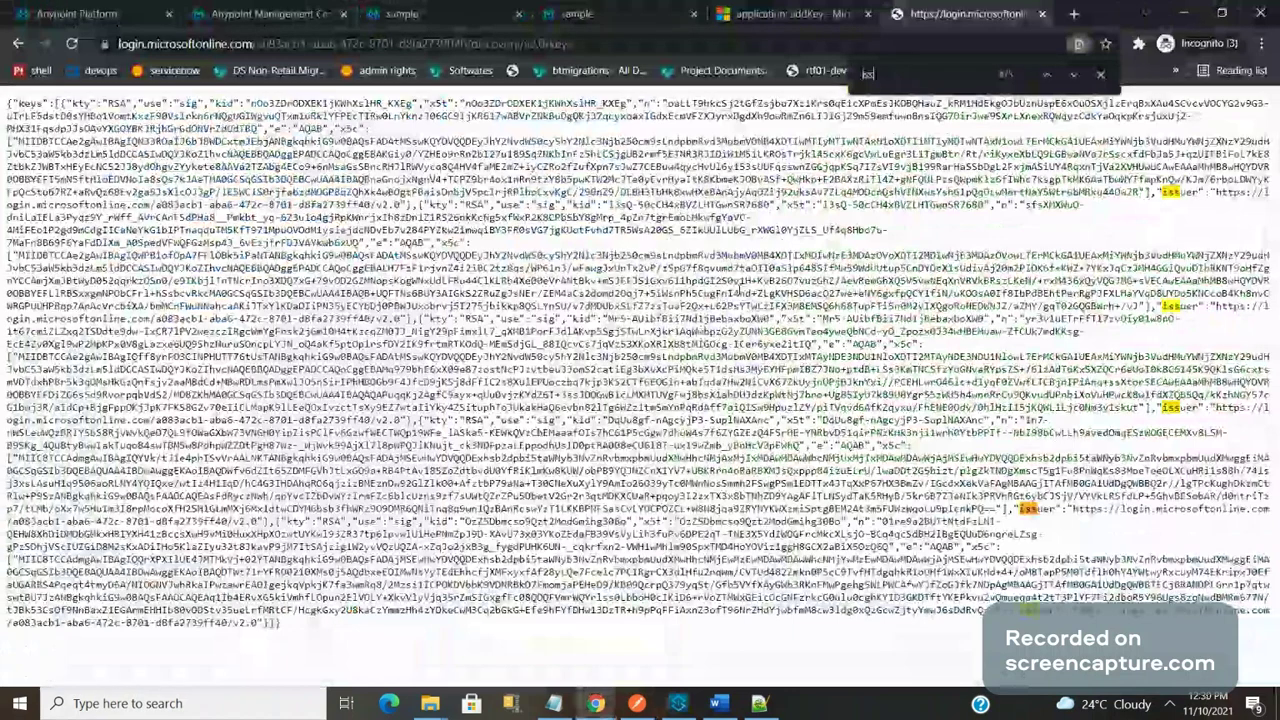
key(Escape)
Step: Highlight client_id in Anypoint Studio's introspect script, and close the keys page tab in Chrome
key(alt+Tab)
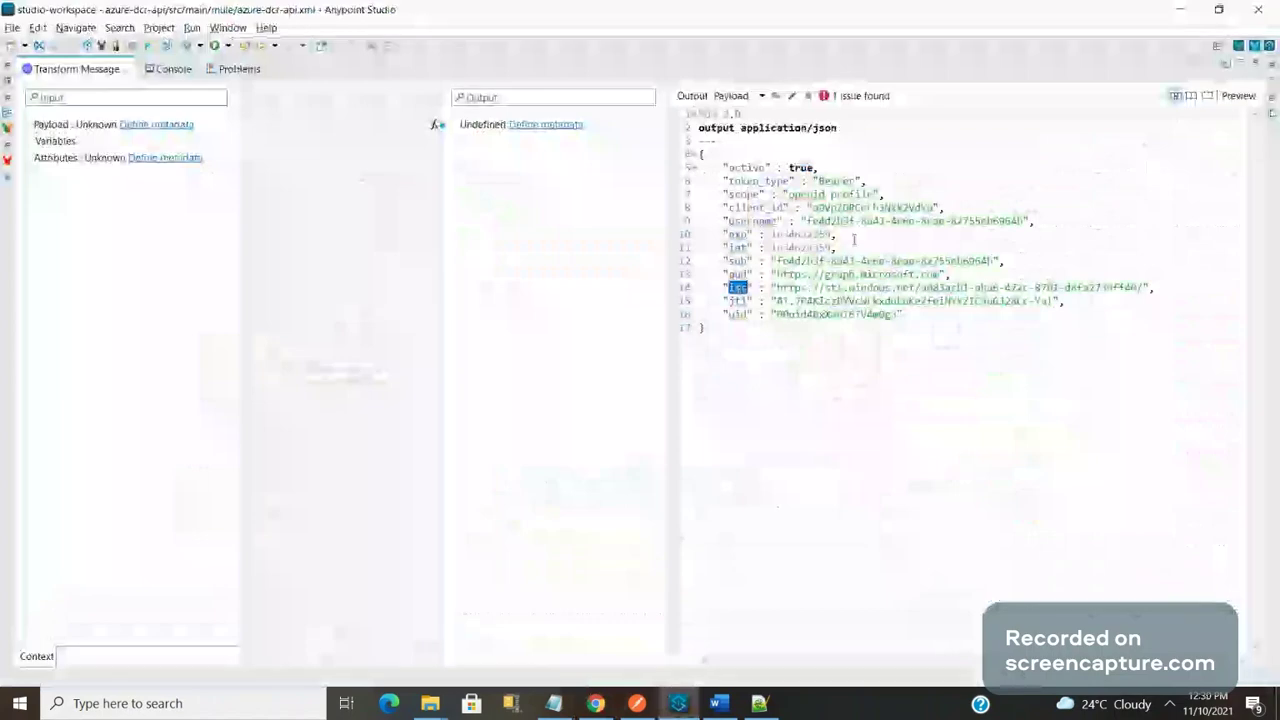
double_click(750, 207)
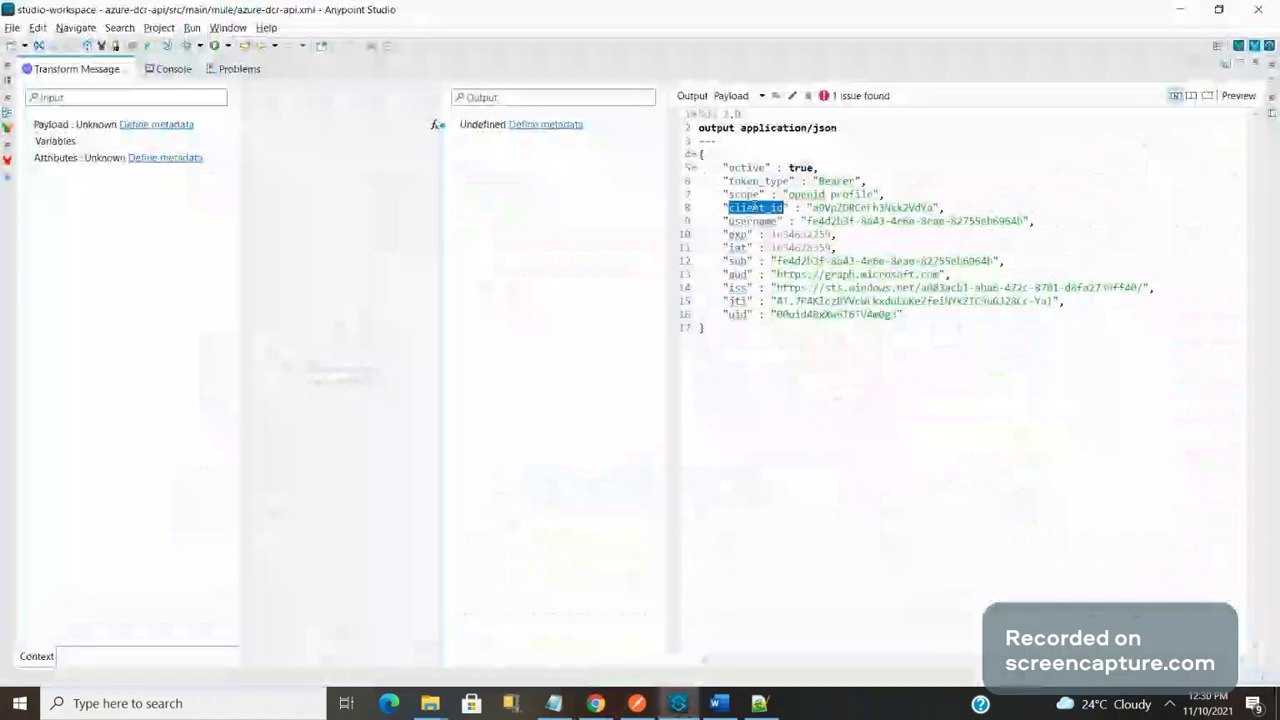
key(alt+Tab)
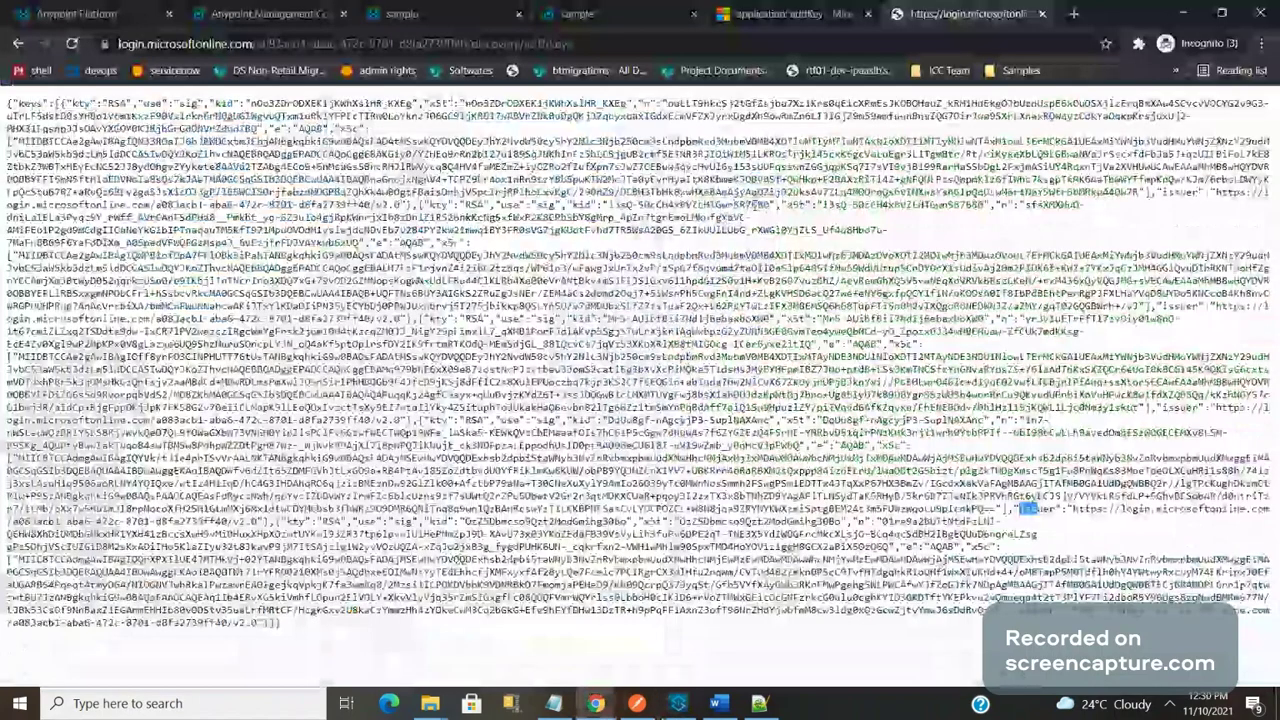
key(ctrl+shift+Tab)
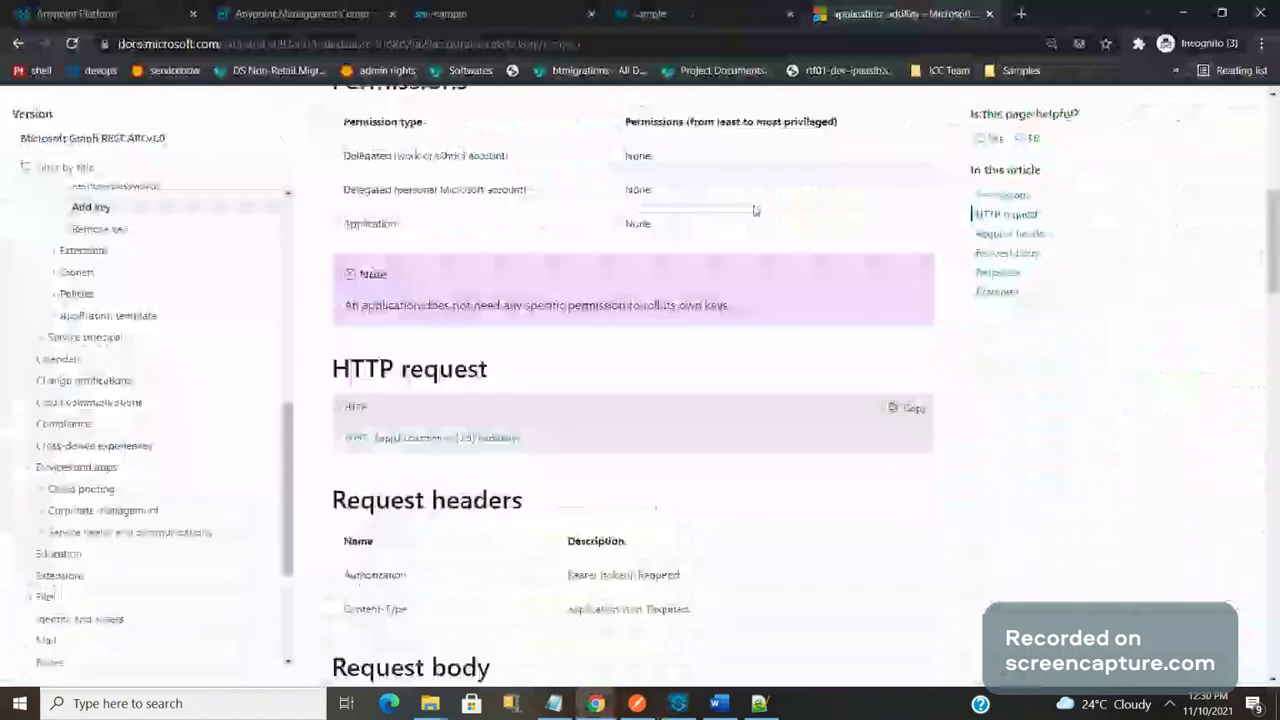
Step: Switch to Anypoint Studio, restore the maximized Transform Message view, and return to the azure-dcr-api-main flow
key(alt+Tab)
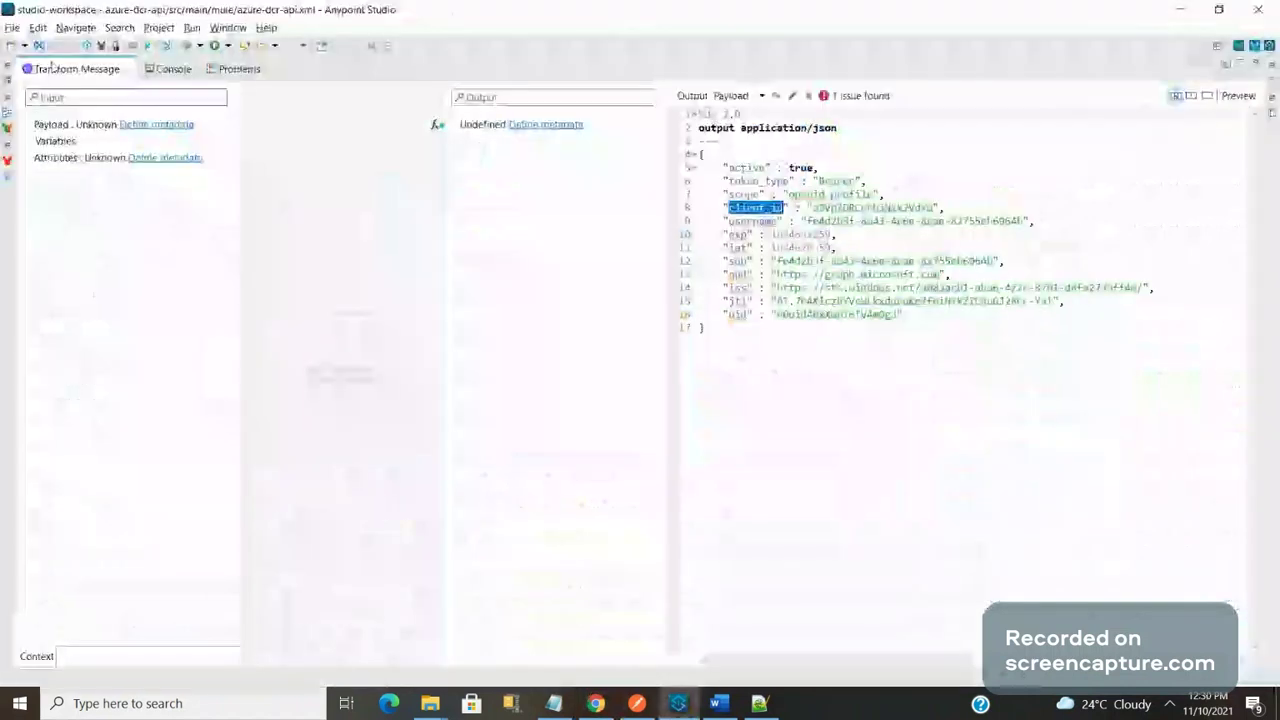
double_click(51, 65)
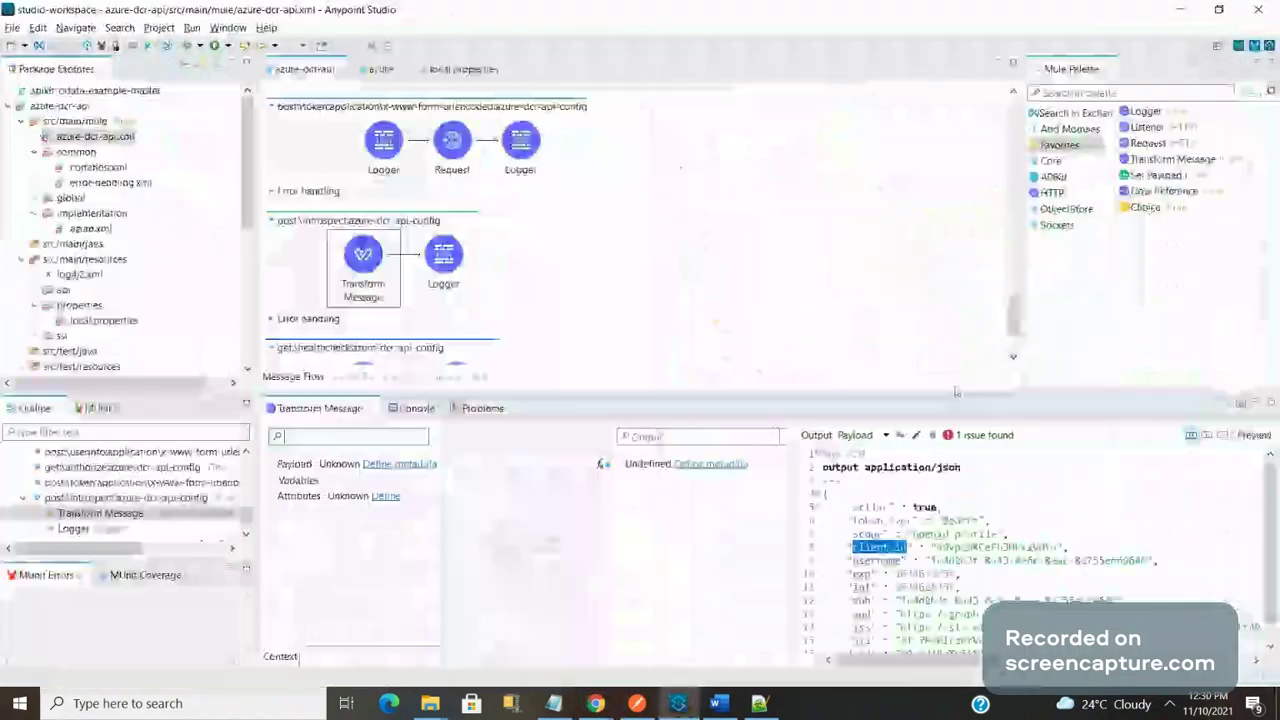
mouse_move(1010, 323)
mouse_down()
mouse_move(1015, 340)
mouse_move(1005, 110)
mouse_up()
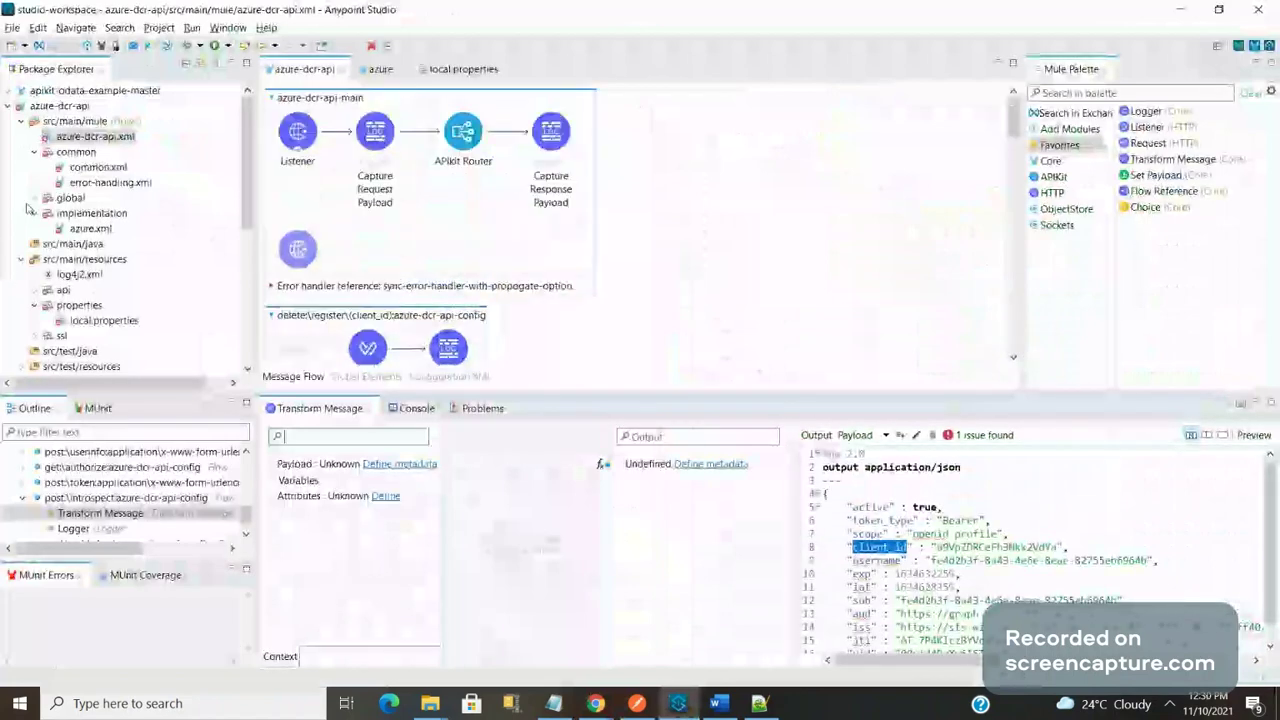
Step: Open common.xml, error-handling.xml and azure.xml from the azure-dcr-api project to view their flows
click(108, 170)
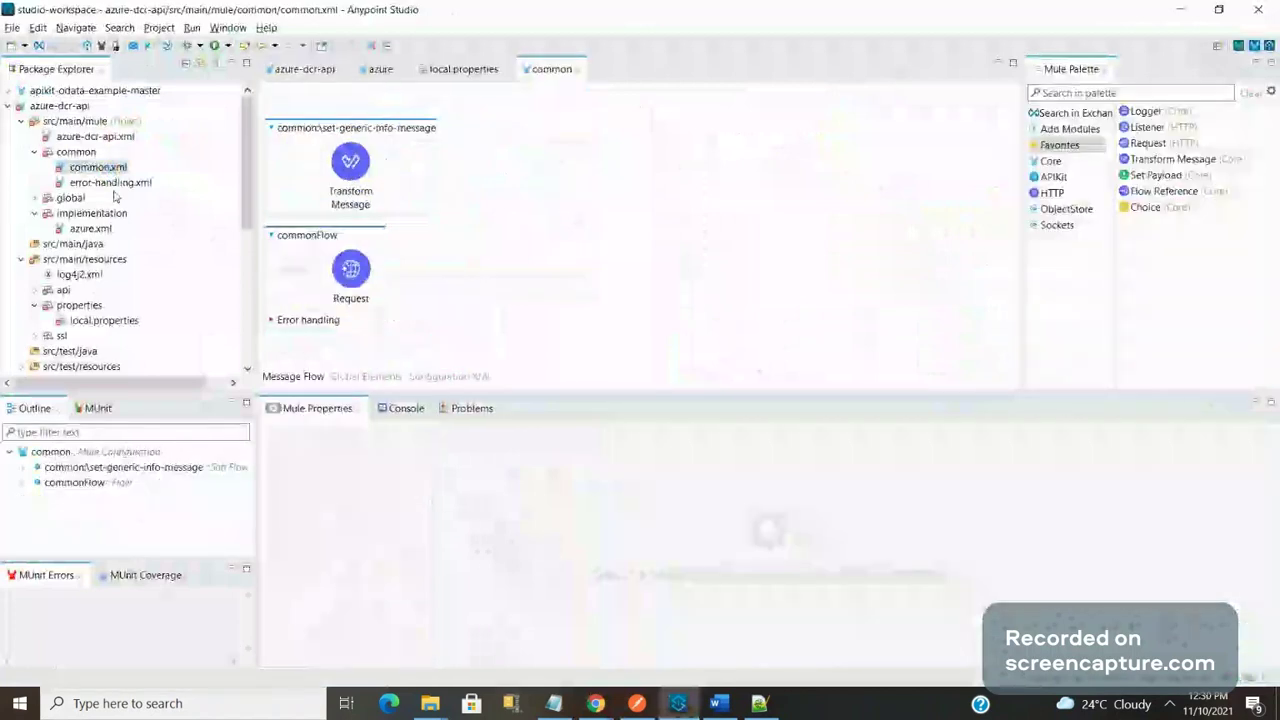
double_click(110, 183)
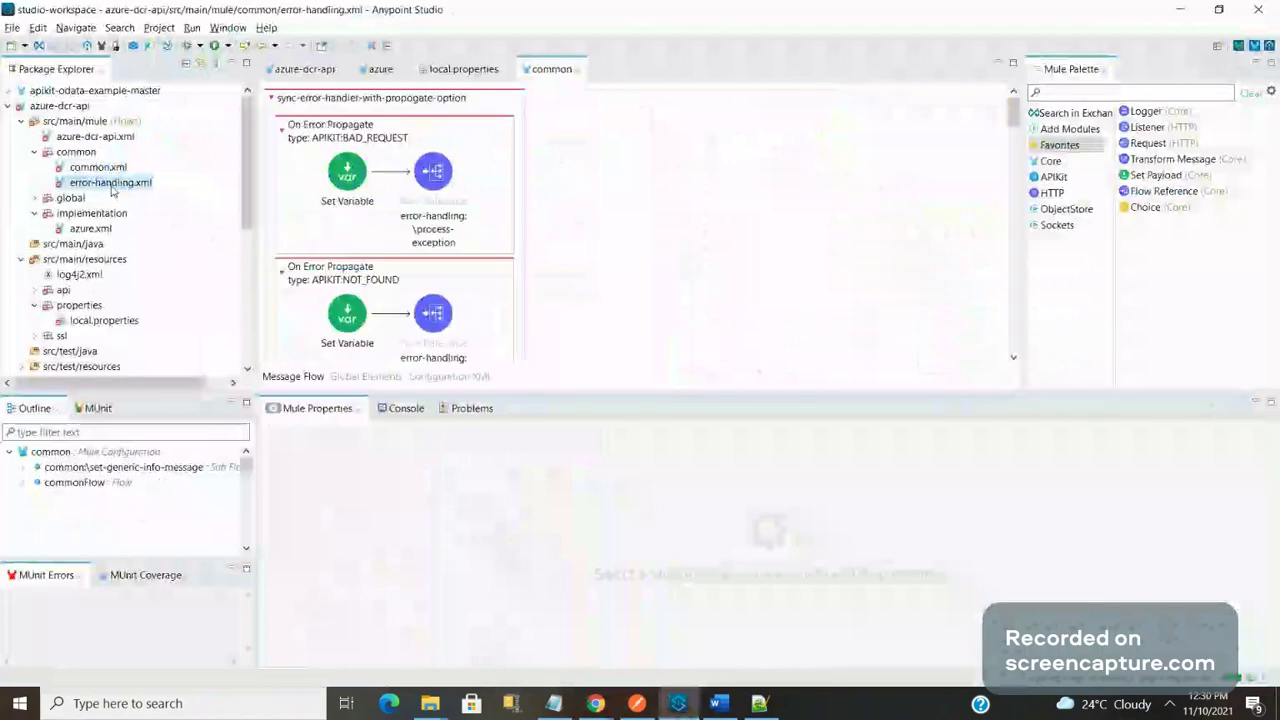
double_click(103, 232)
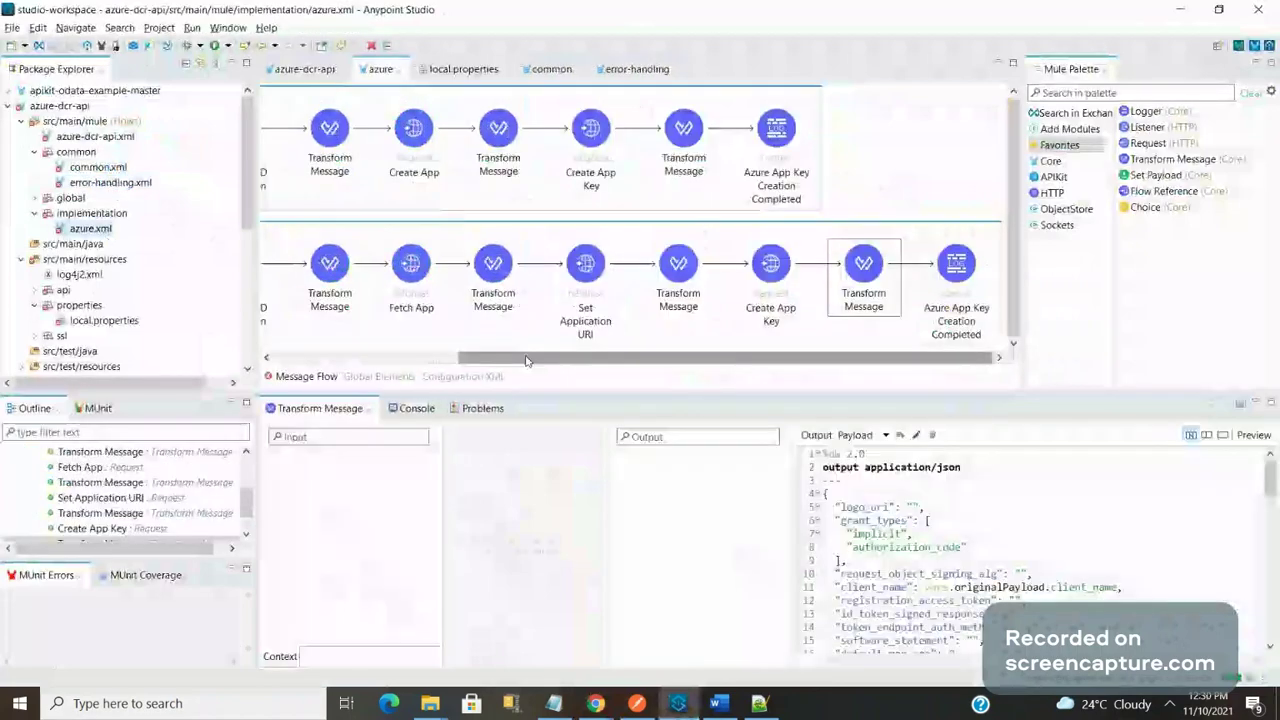
Step: View the Create App Key and Set Application URI requests in the azure.xml key creation flow
drag(527, 360, 481, 371)
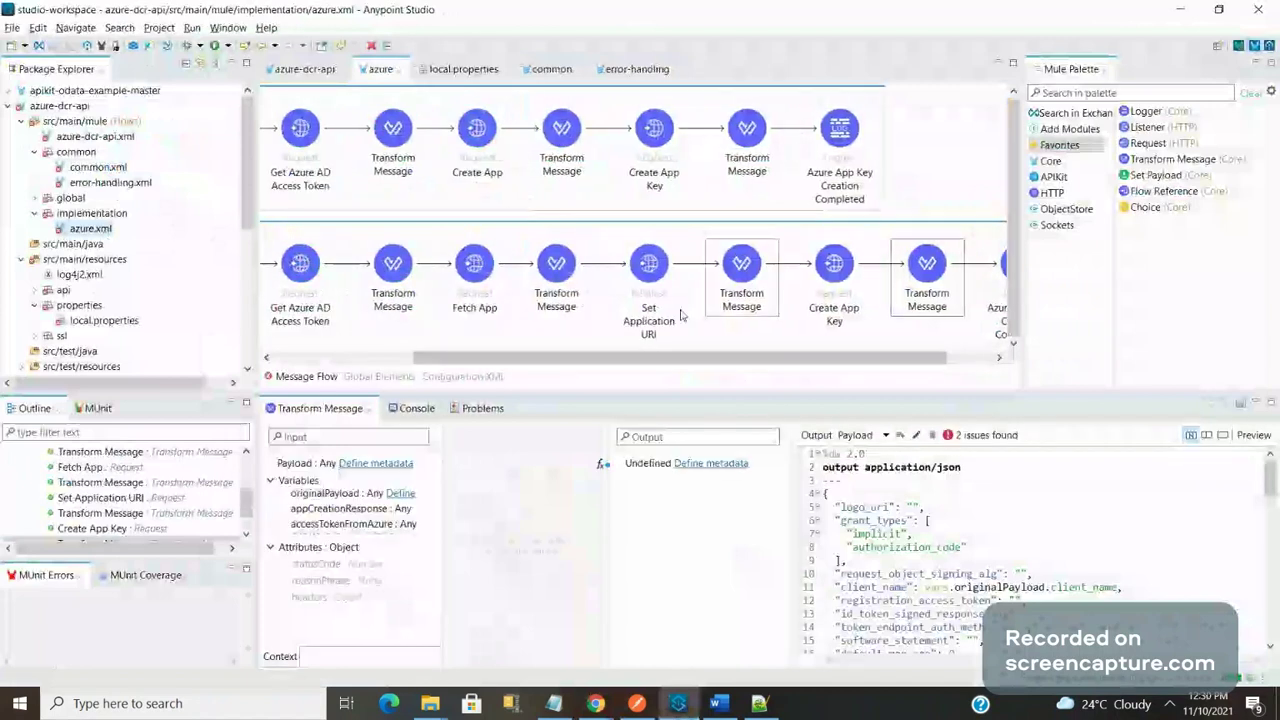
click(637, 314)
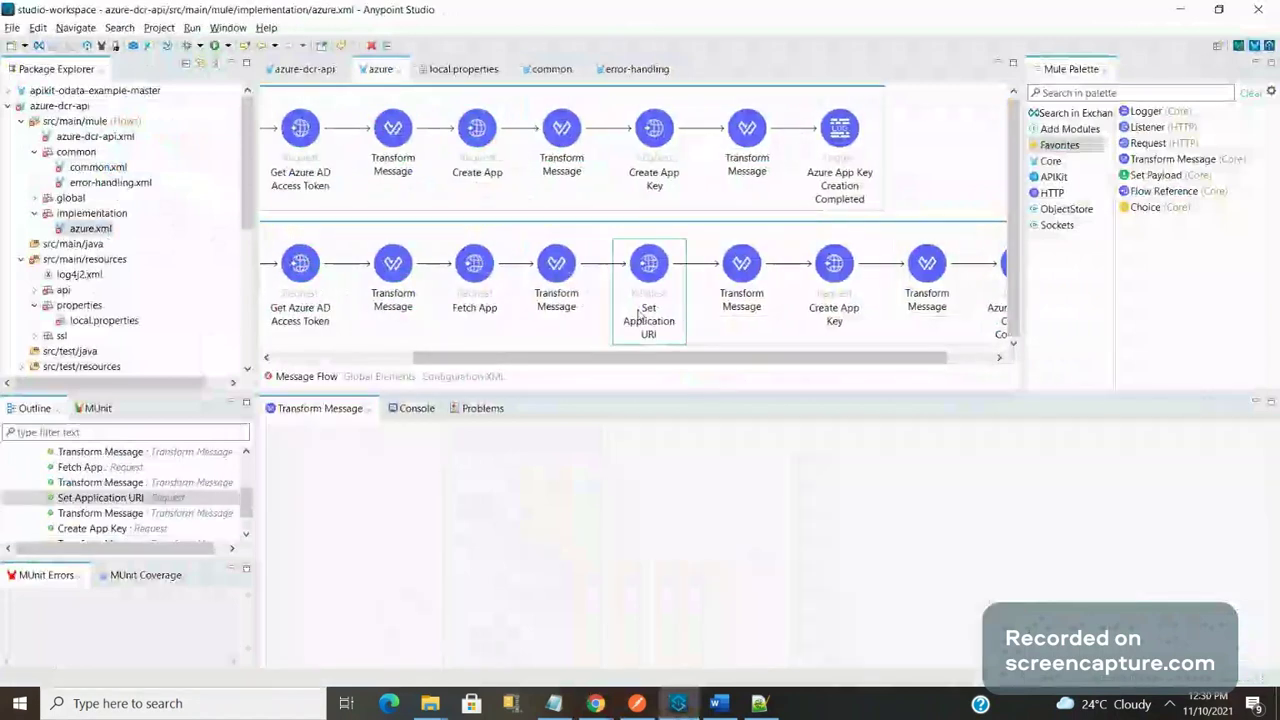
click(845, 298)
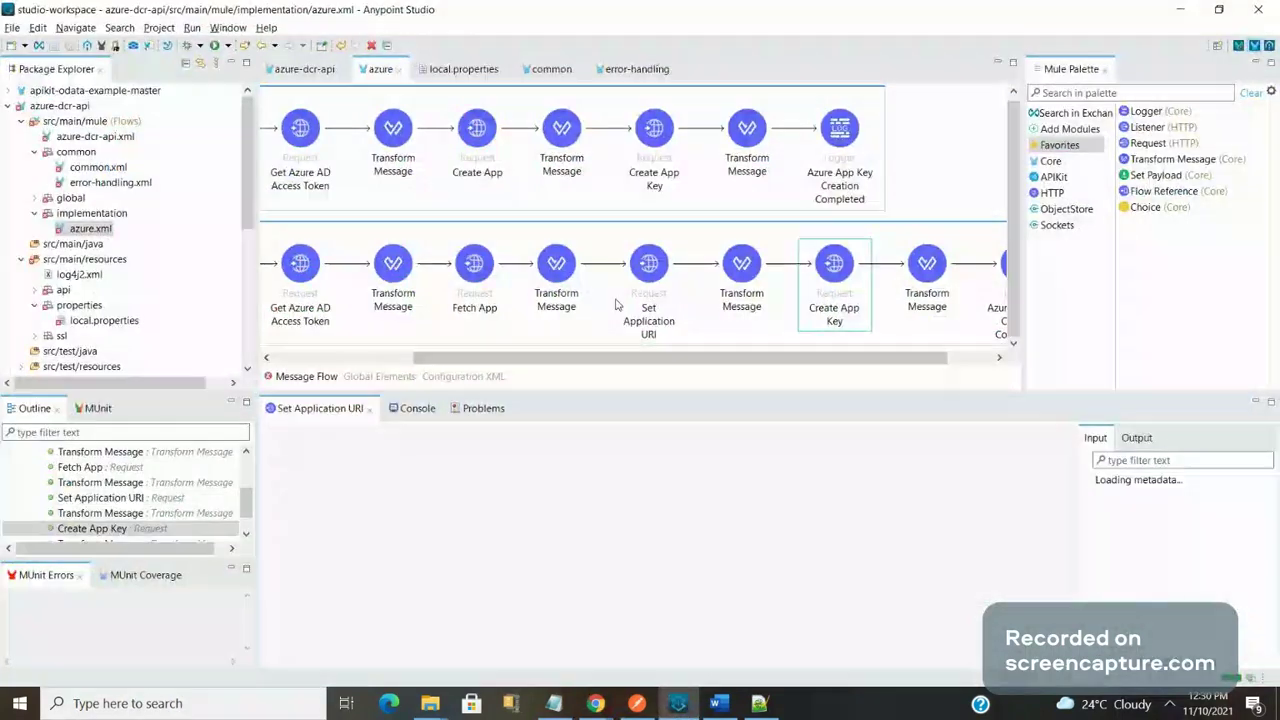
click(655, 280)
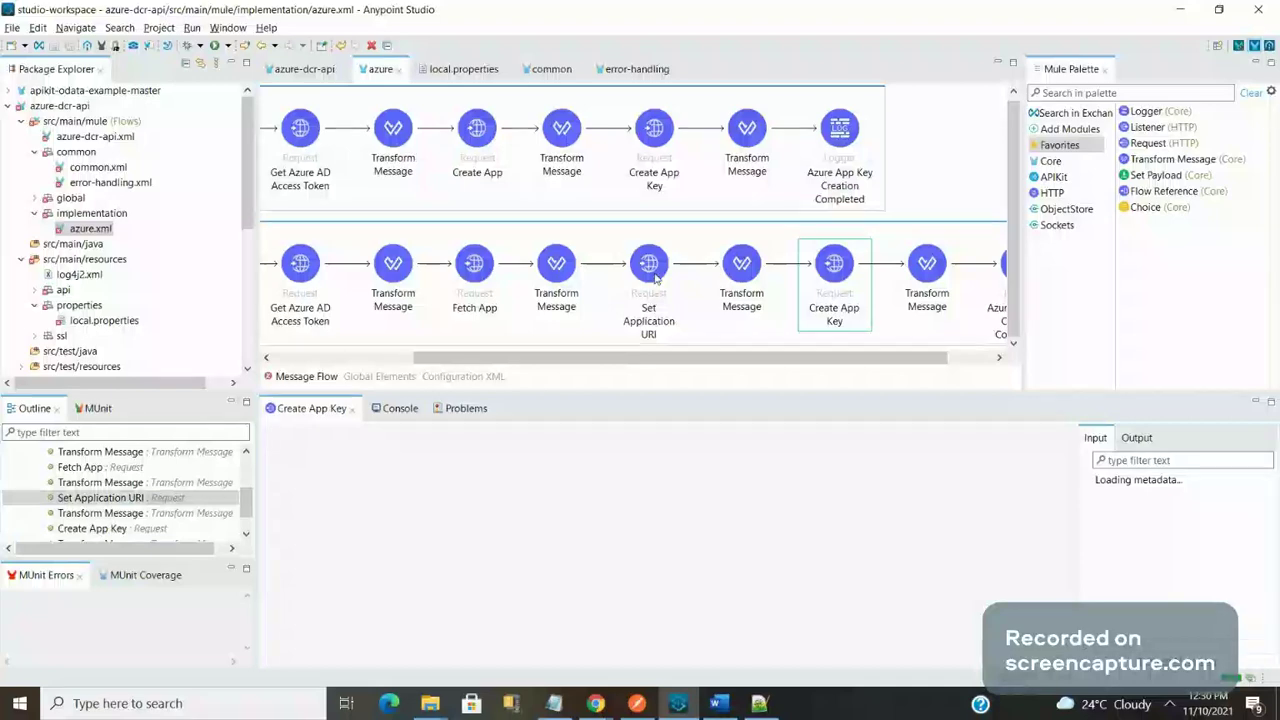
Step: Switch to Postman, open the apiToken request in the azure_ad_auto collection, and send it
key(alt+Tab)
key(alt+Tab)
key(alt+Tab)
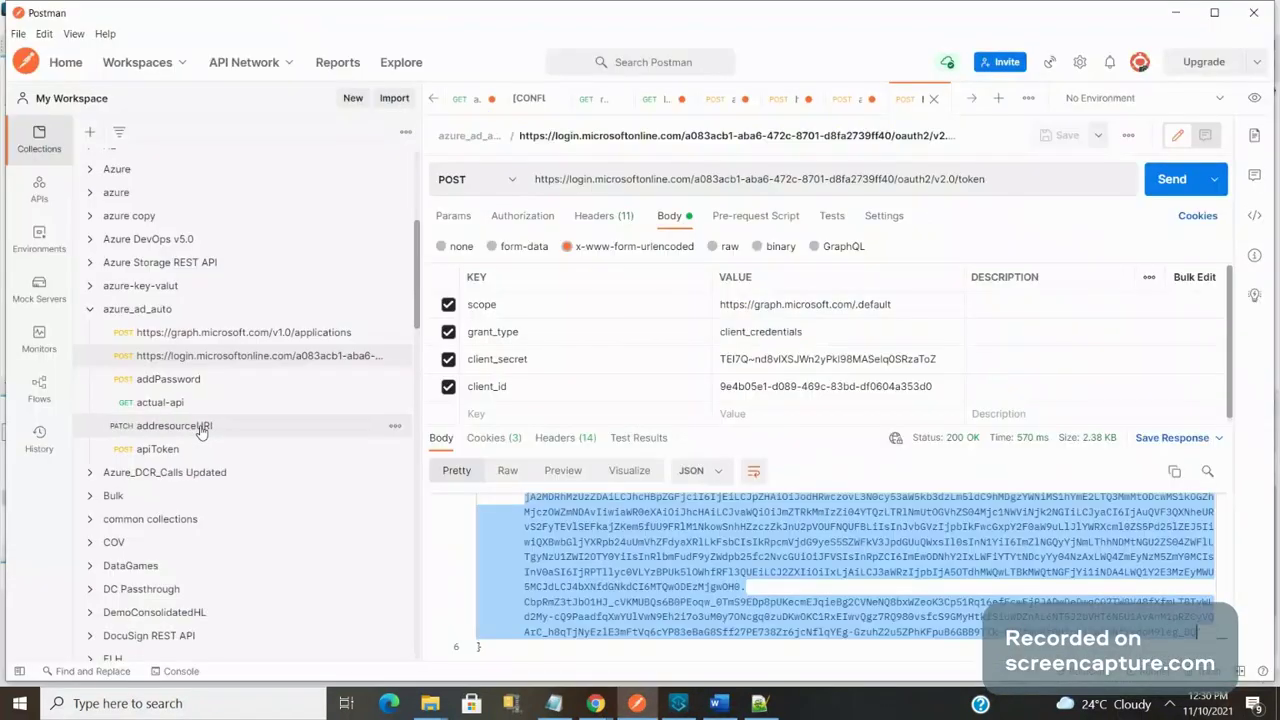
click(201, 451)
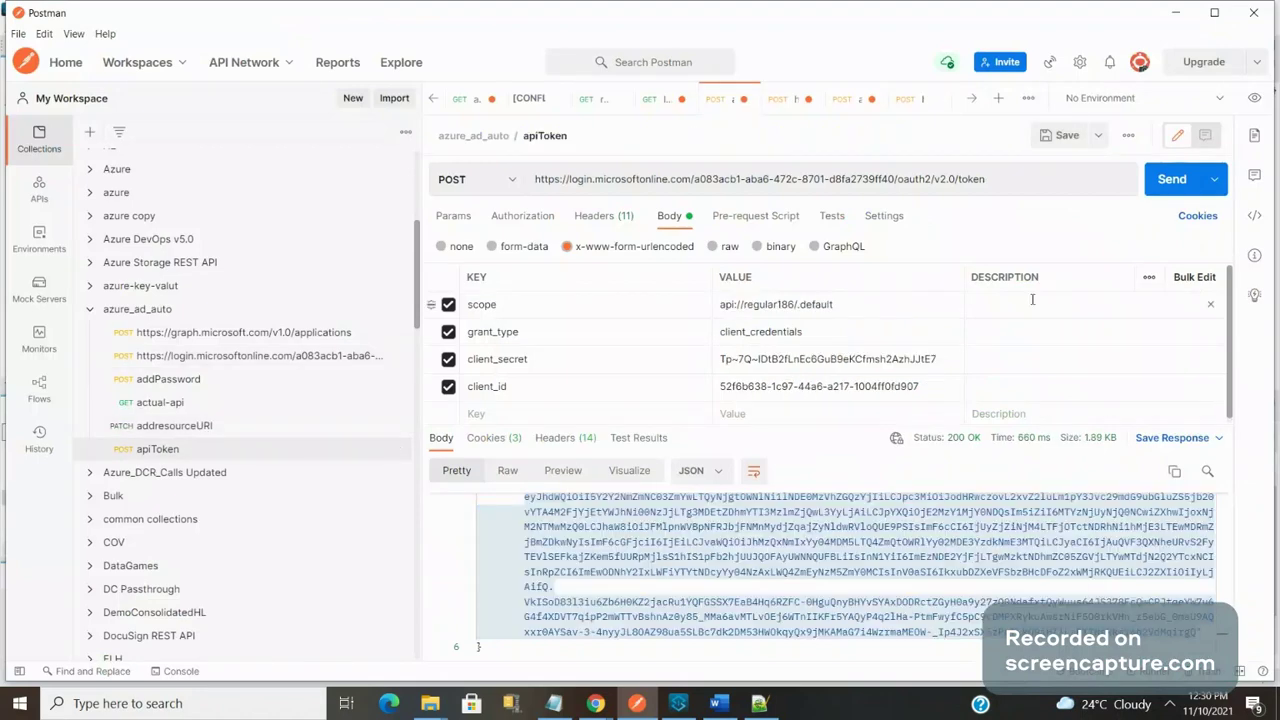
click(1173, 188)
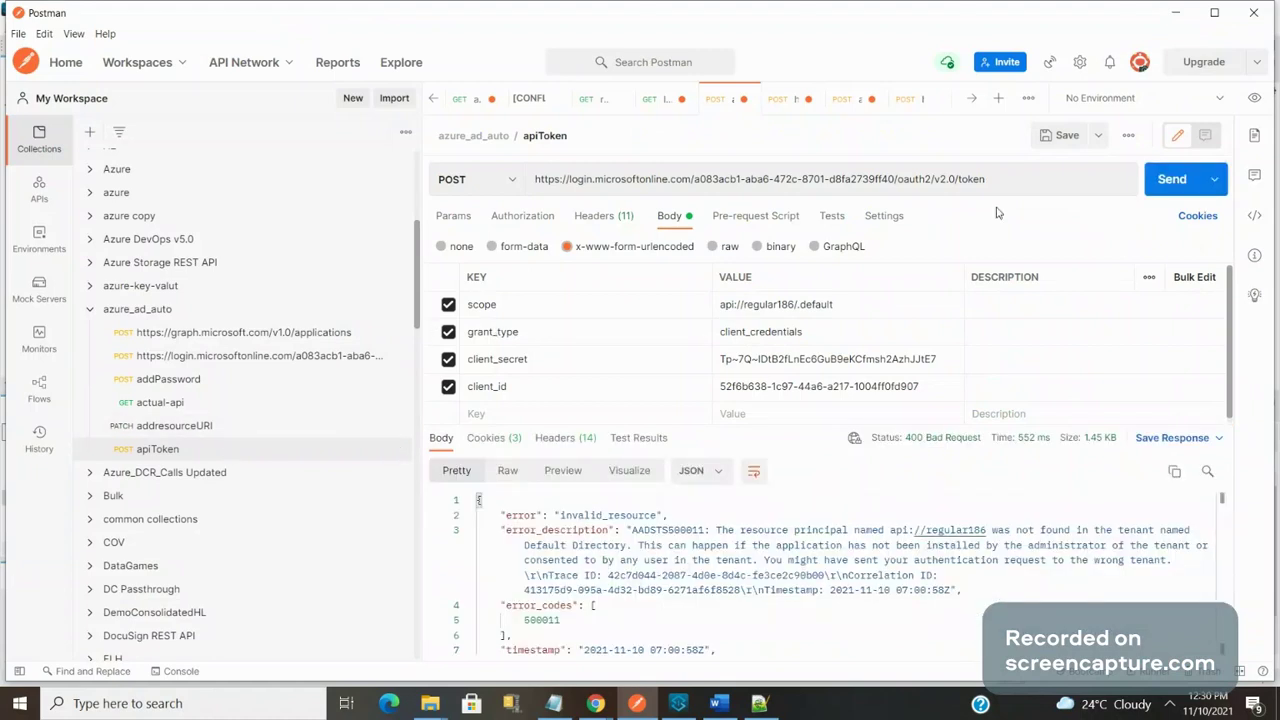
Step: Copy api://regular186 from the response's error description and switch to the Chrome window holding the expired Azure portal session
click(990, 530)
drag(990, 530, 886, 532)
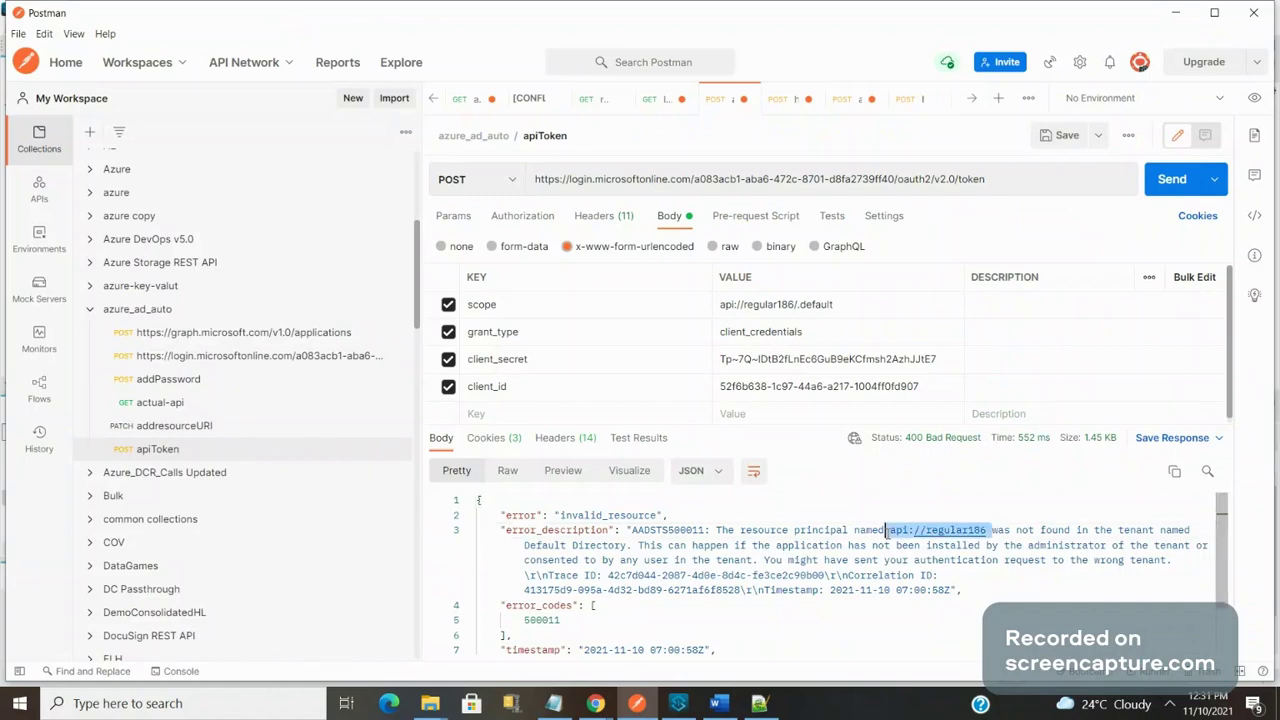
key(alt+Tab)
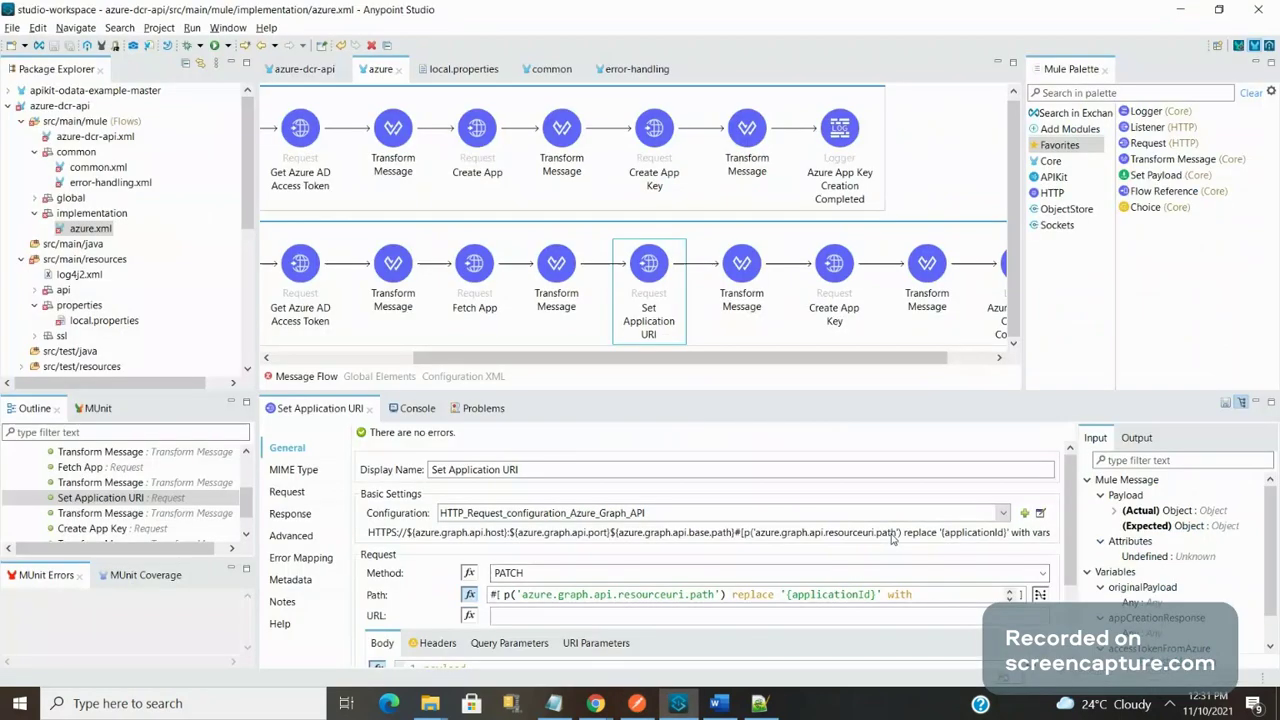
key(alt+Tab)
key(alt+Tab)
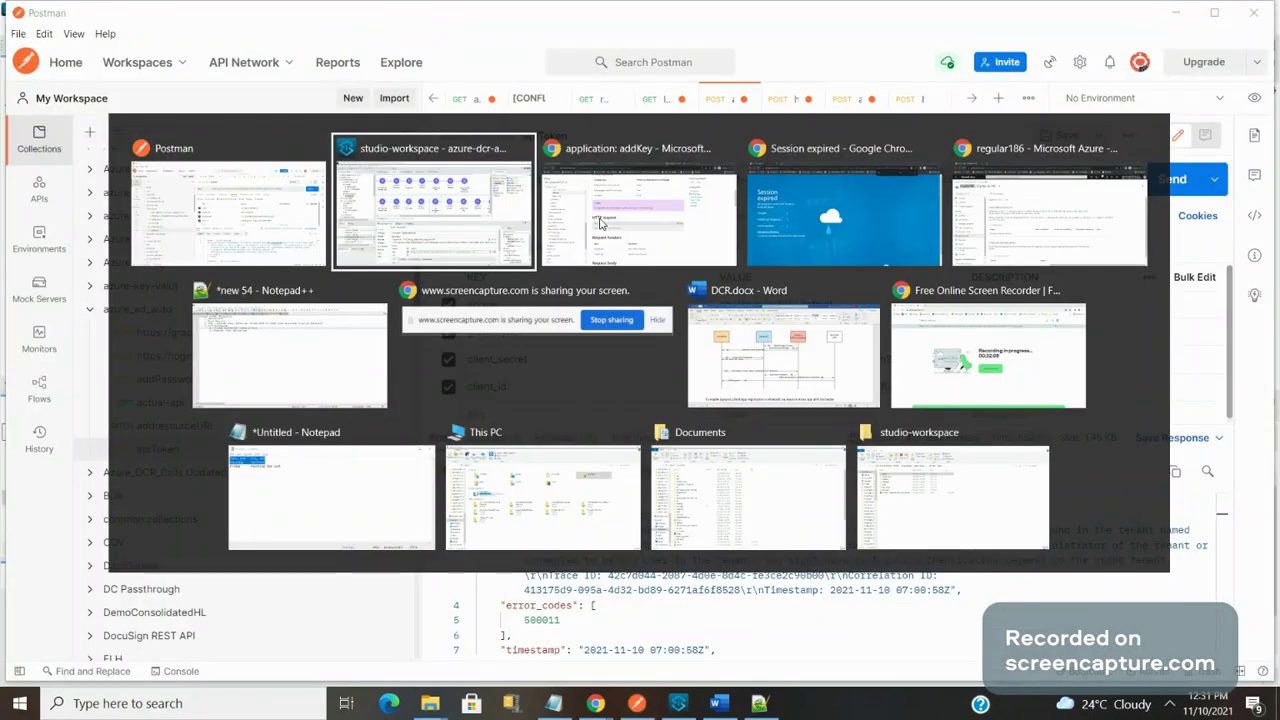
key(alt+Tab)
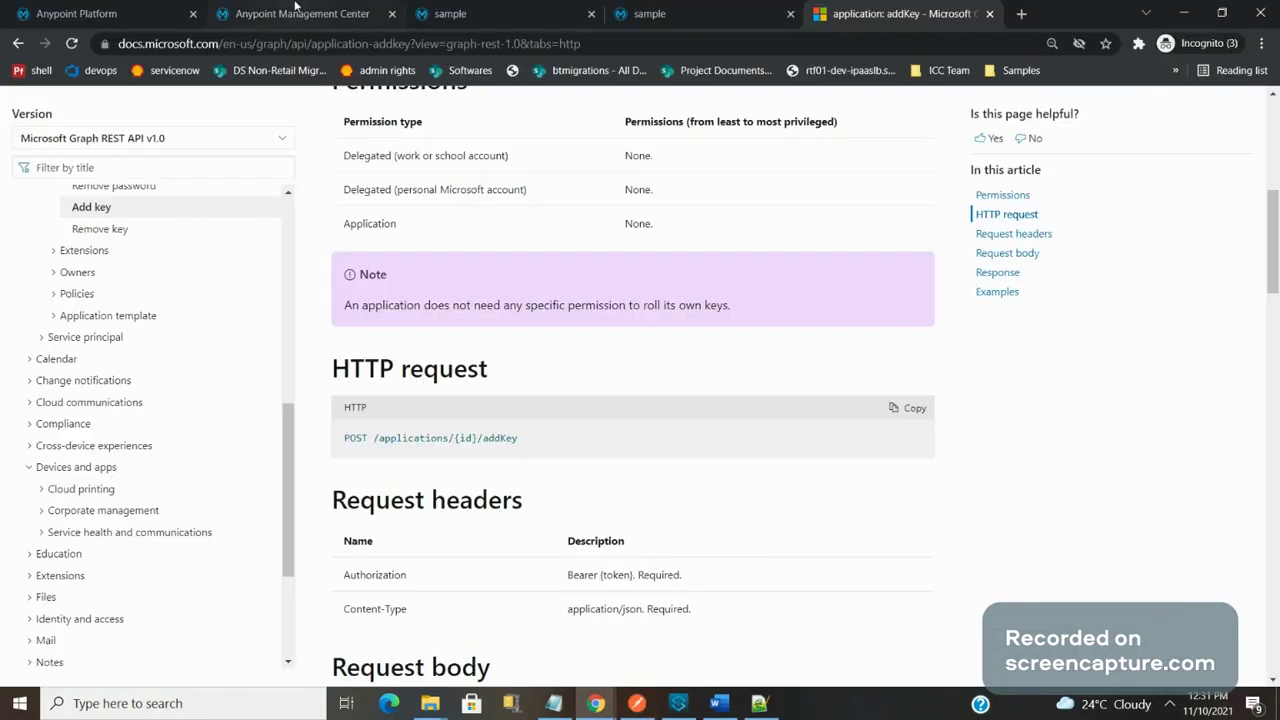
key(alt+Tab)
key(alt+Tab)
key(alt+Tab)
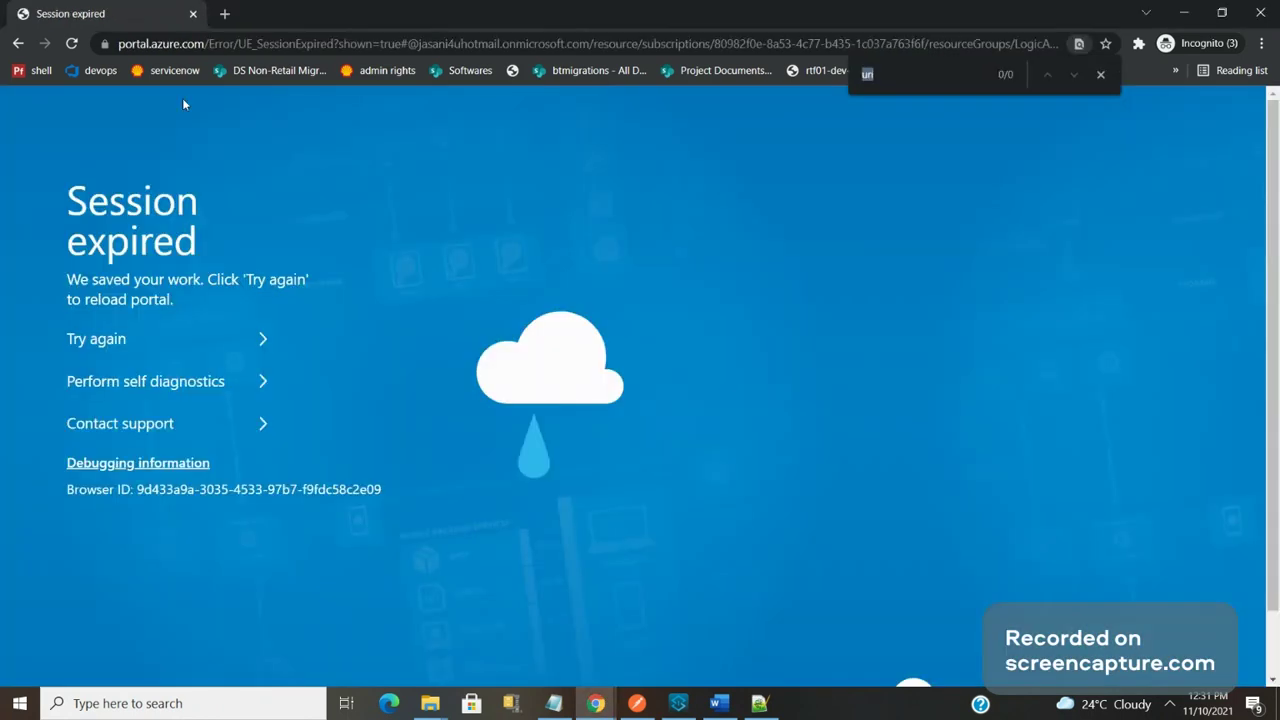
Step: Reload the expired Azure portal session and go to the portal's home page
click(100, 340)
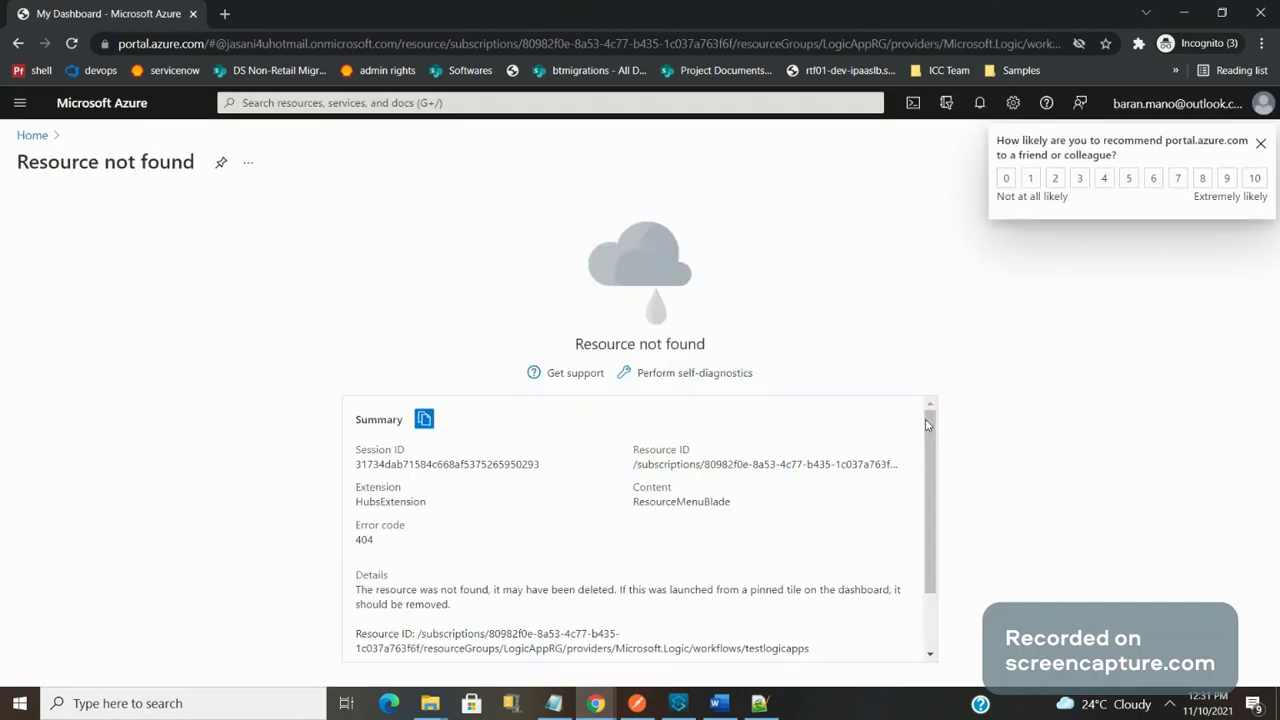
click(374, 47)
text(po)
key(Return)
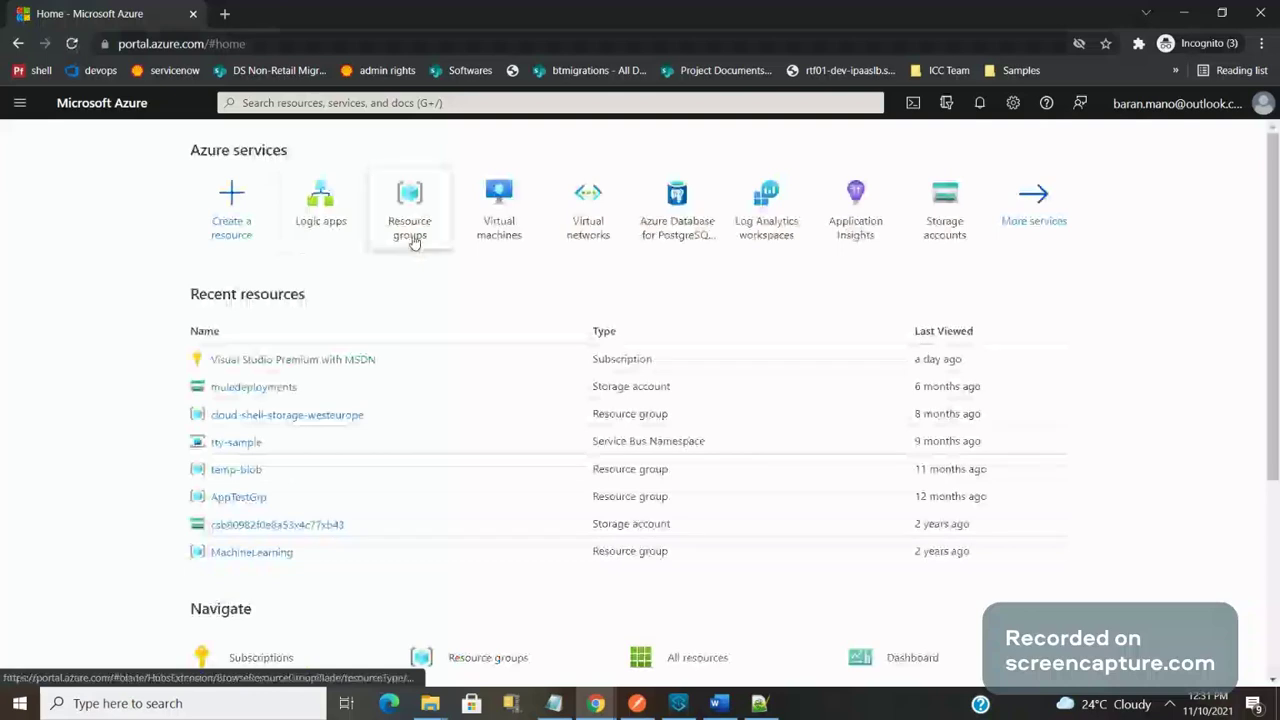
Step: Search the portal for azure ad, open Azure Active Directory, and show its app registrations
mouse_move(517, 250)
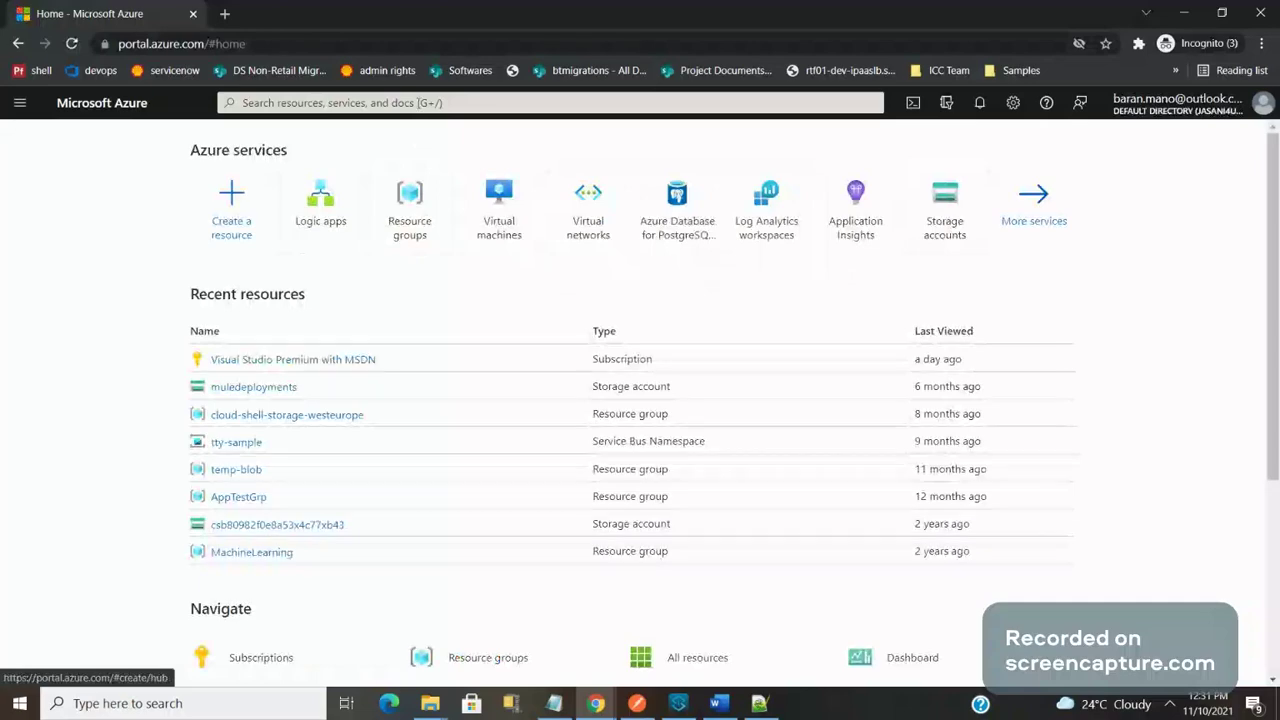
click(418, 103)
text(azure)
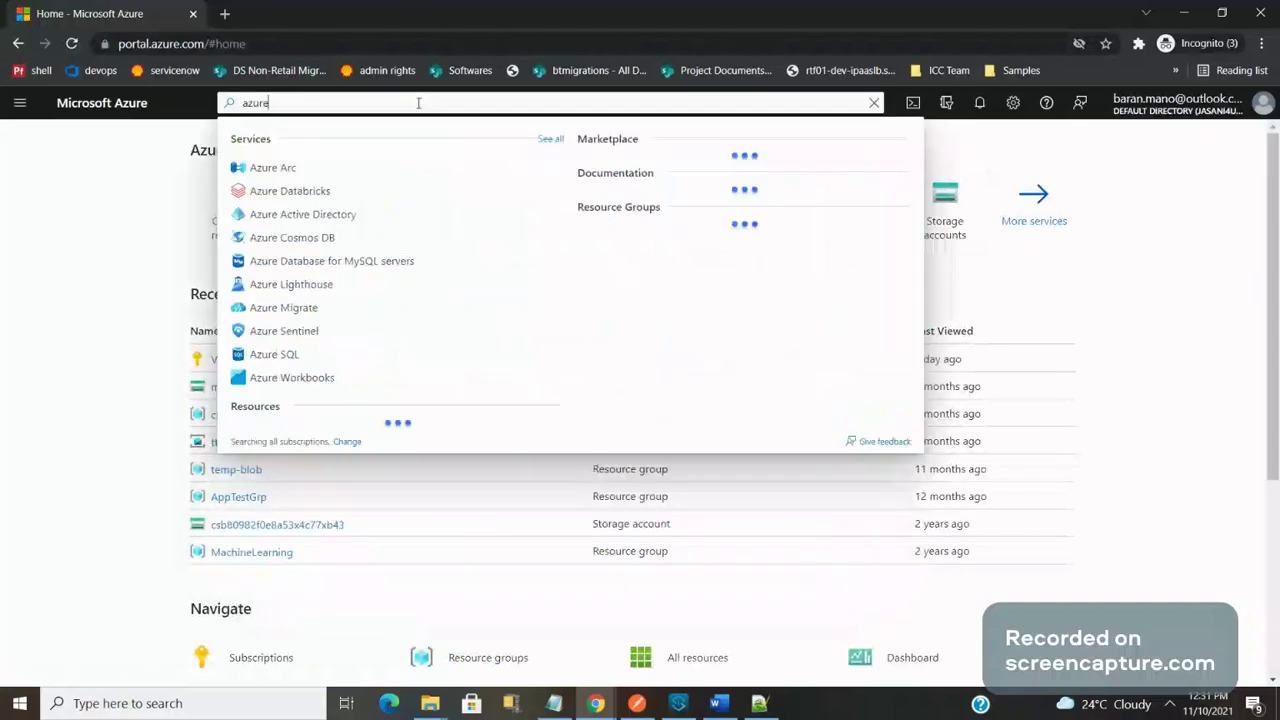
text( ad)
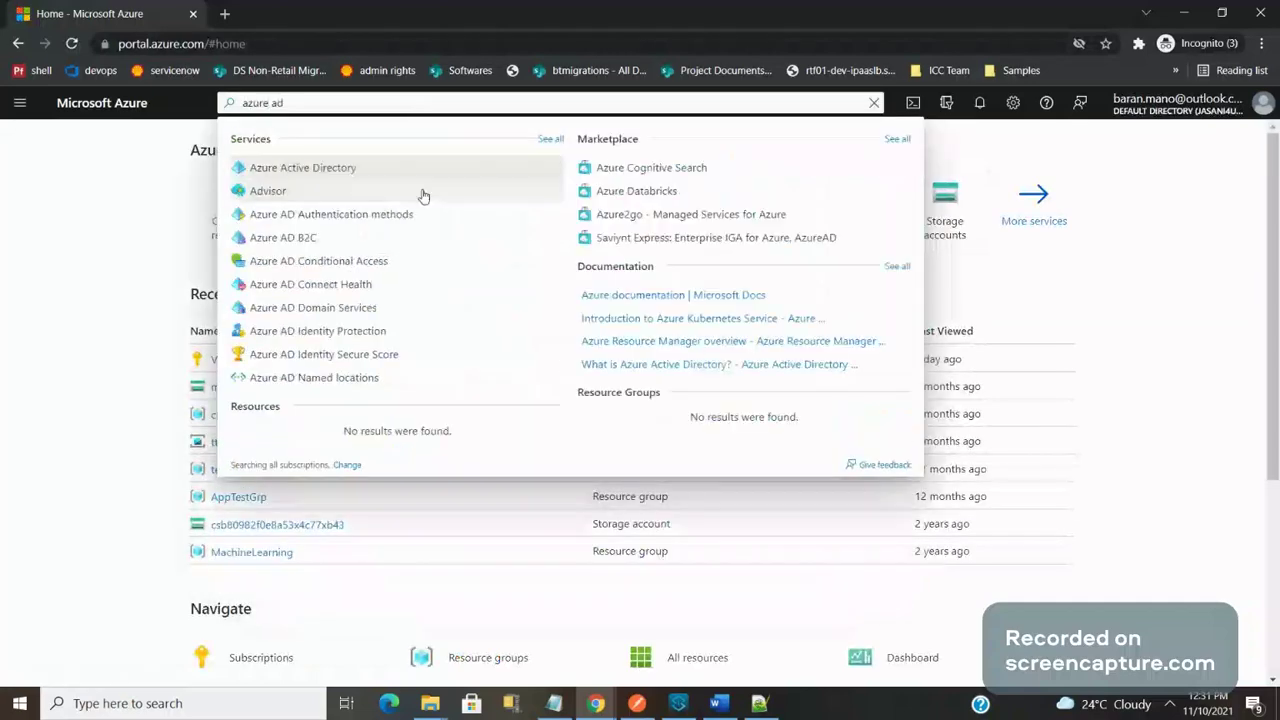
click(362, 176)
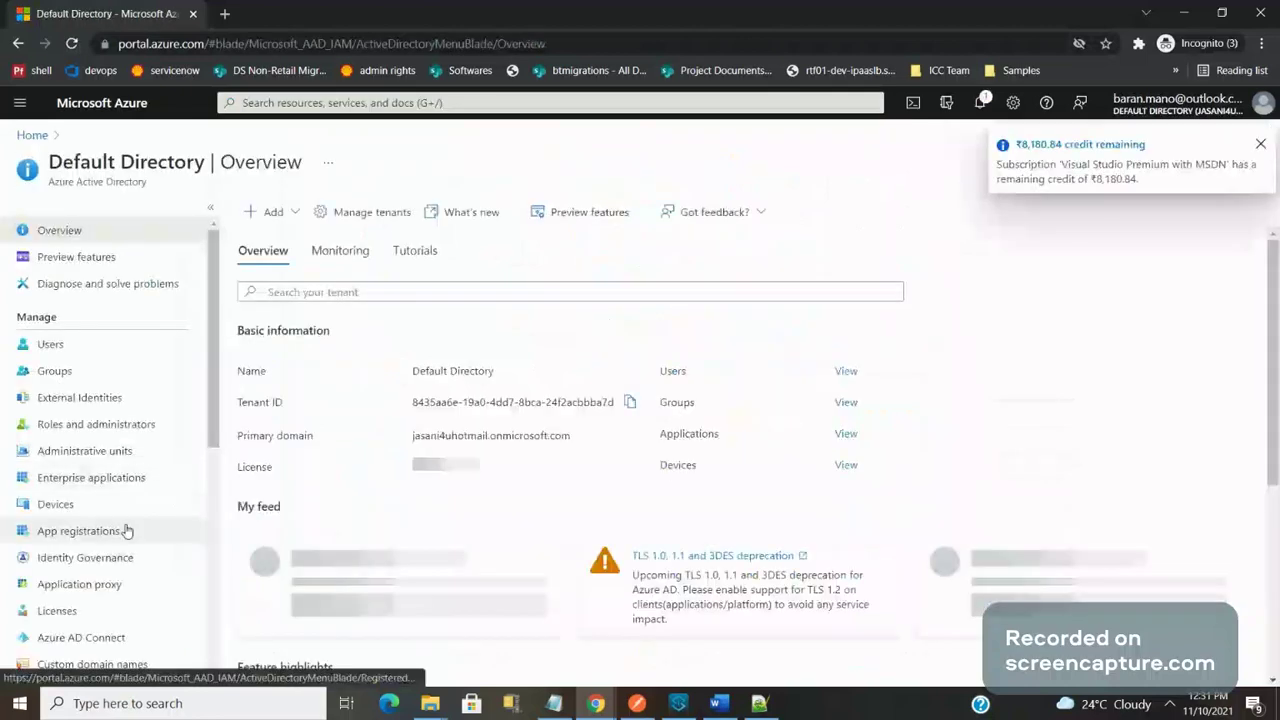
click(120, 532)
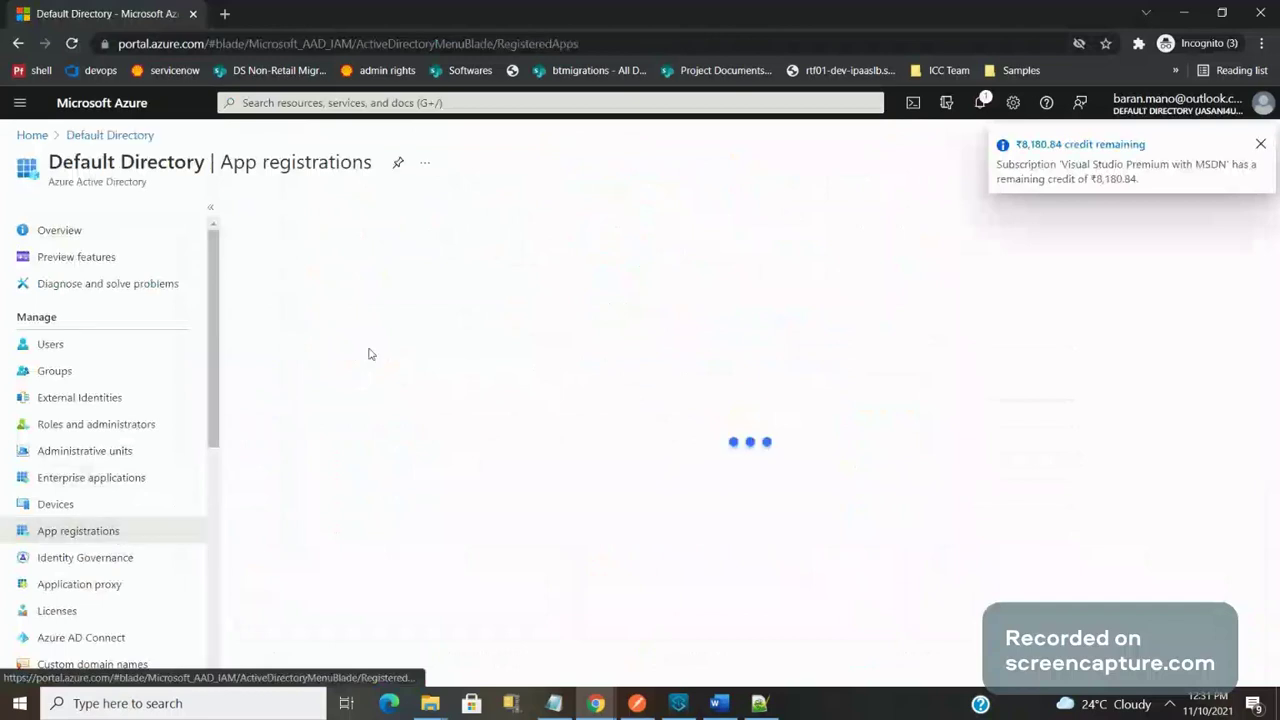
Step: Switch the portal to the directory whose ID matches the tenant in Postman's token URL, and open its Azure Active Directory app registrations
click(1200, 112)
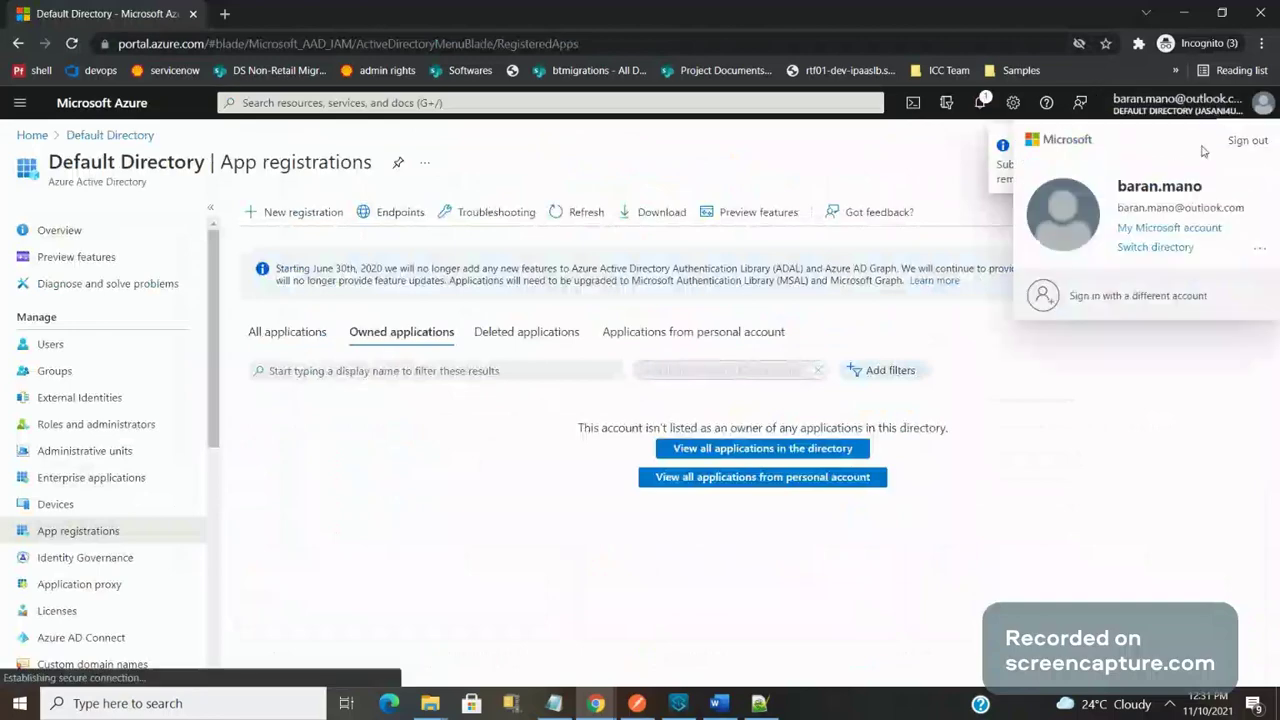
click(1155, 247)
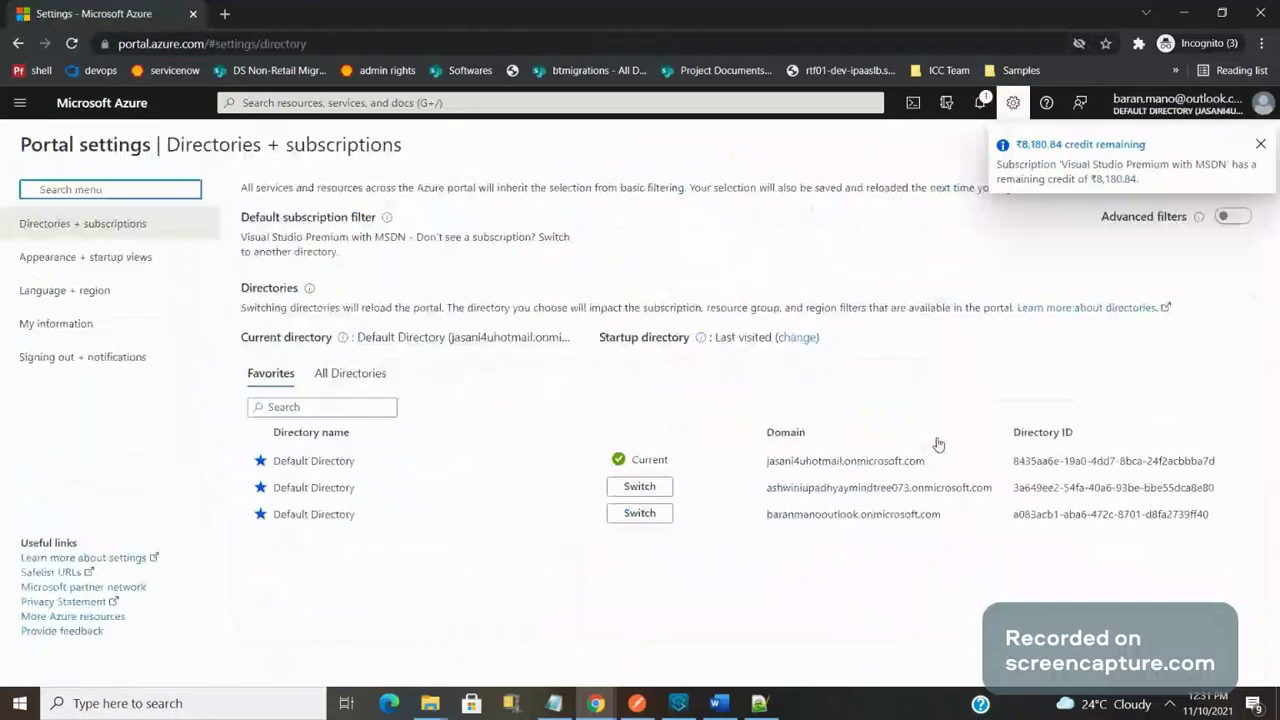
click(641, 488)
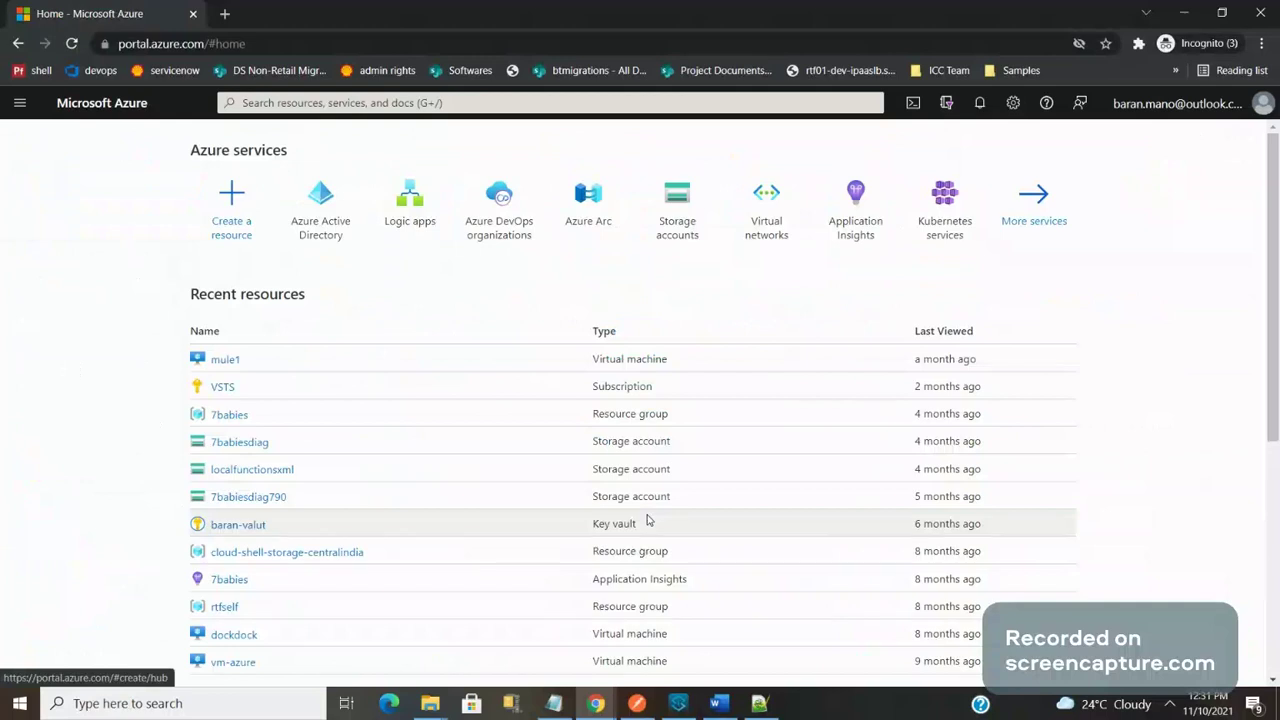
click(329, 229)
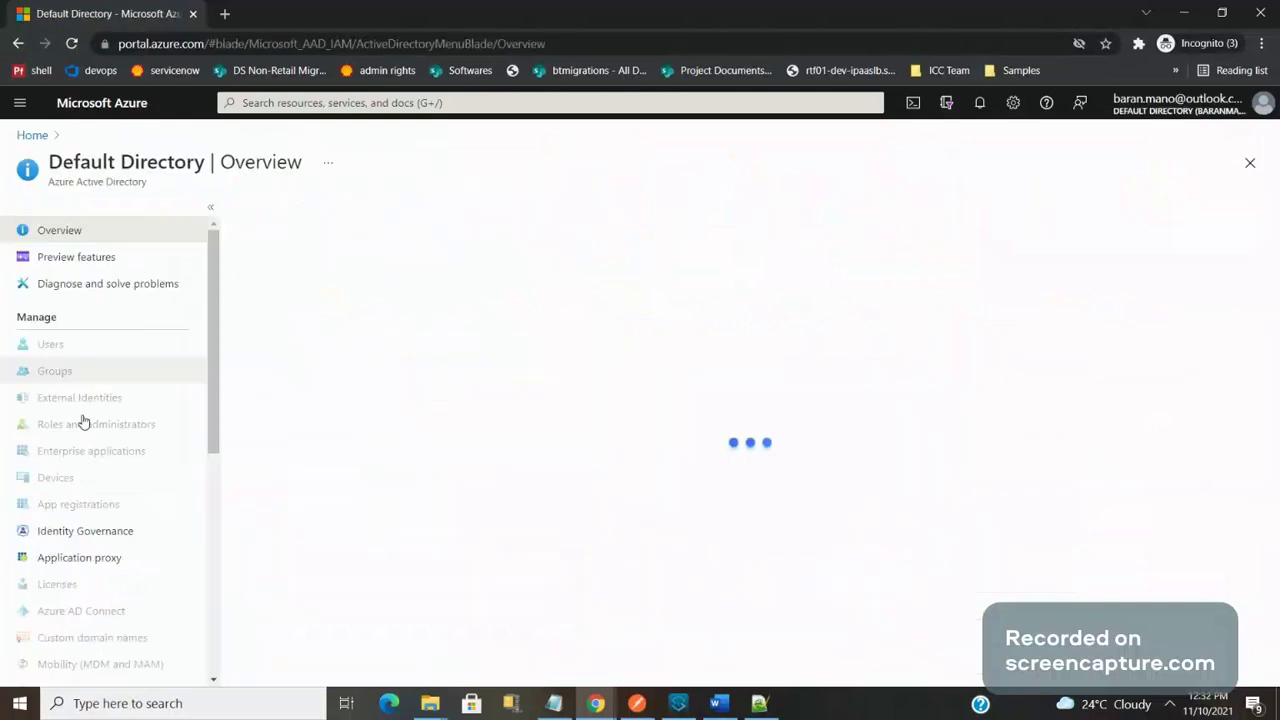
click(104, 531)
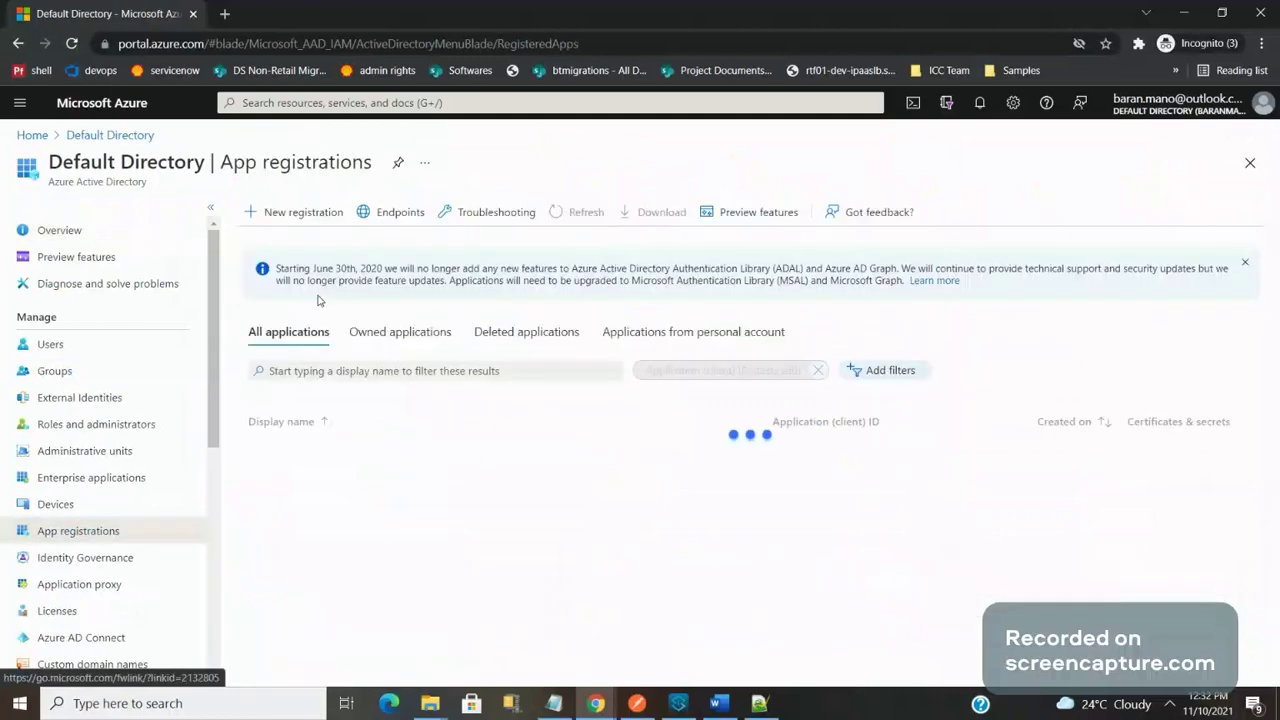
Step: Filter the owned applications by api://regular186, and shorten the filter text to regular186
click(306, 371)
text(api://regular186)
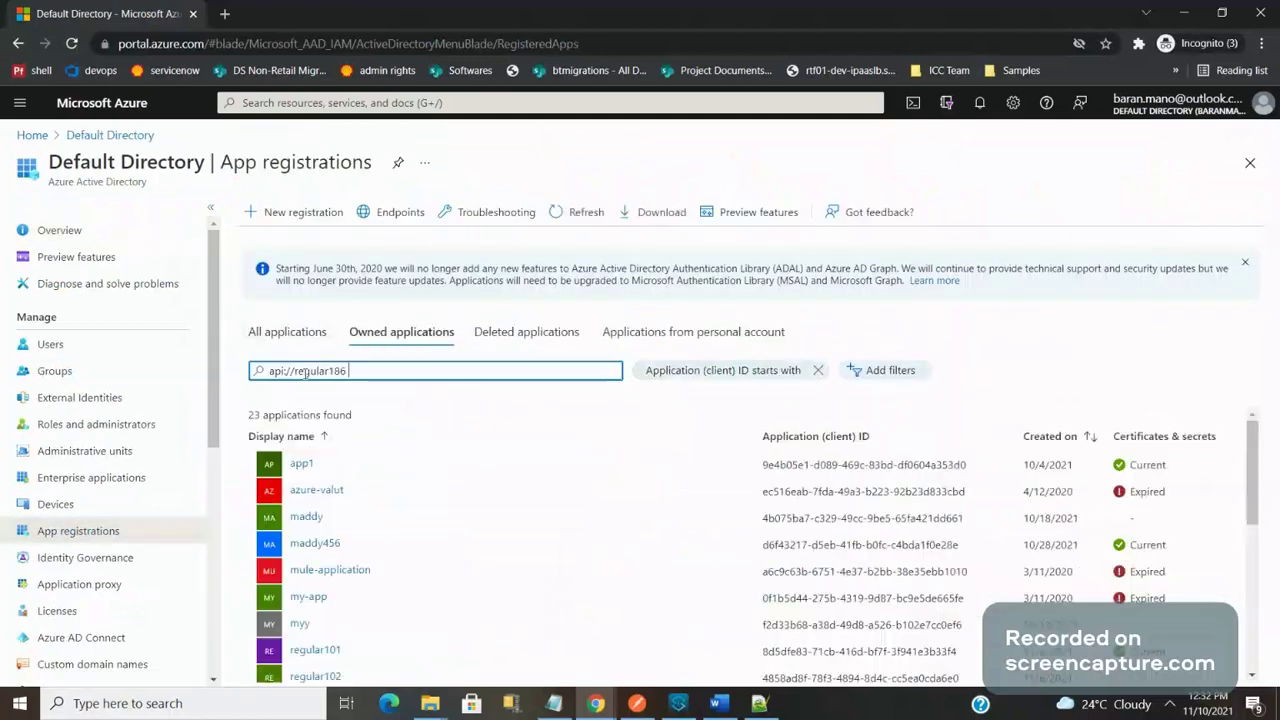
click(305, 371)
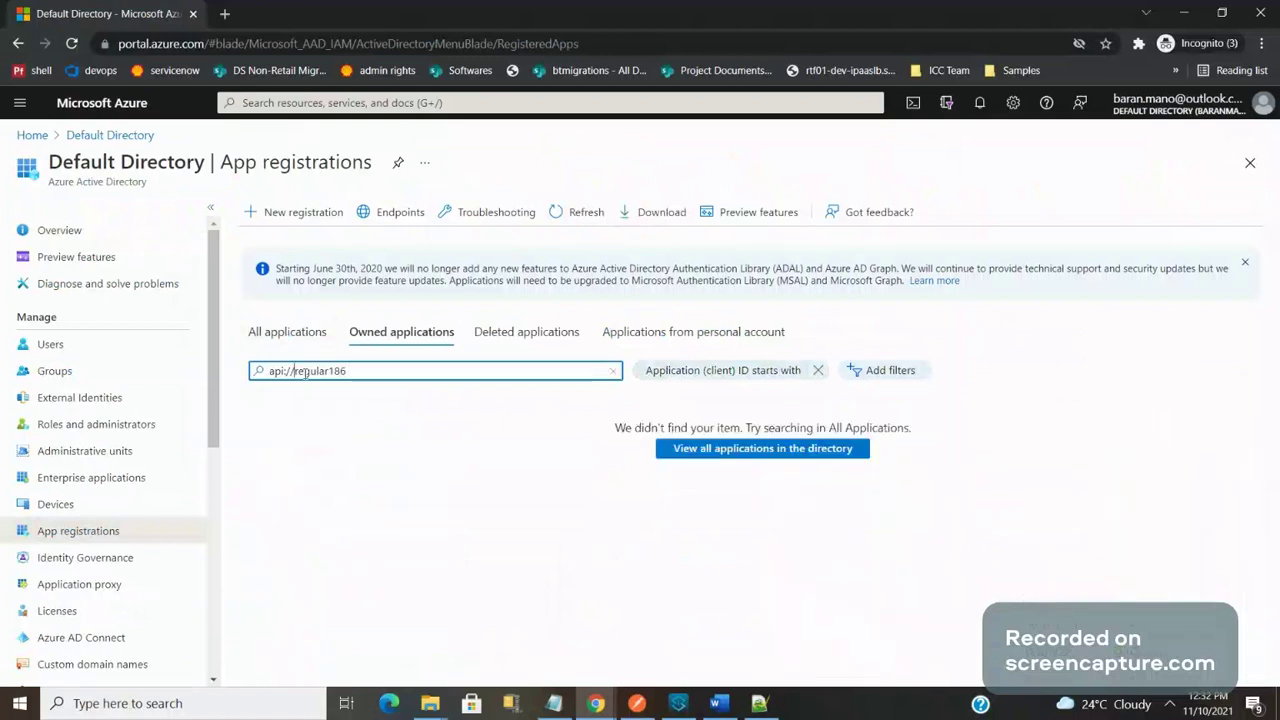
key(BackSpace)
key(BackSpace)
key(BackSpace)
key(BackSpace)
key(BackSpace)
key(BackSpace)
click(339, 376)
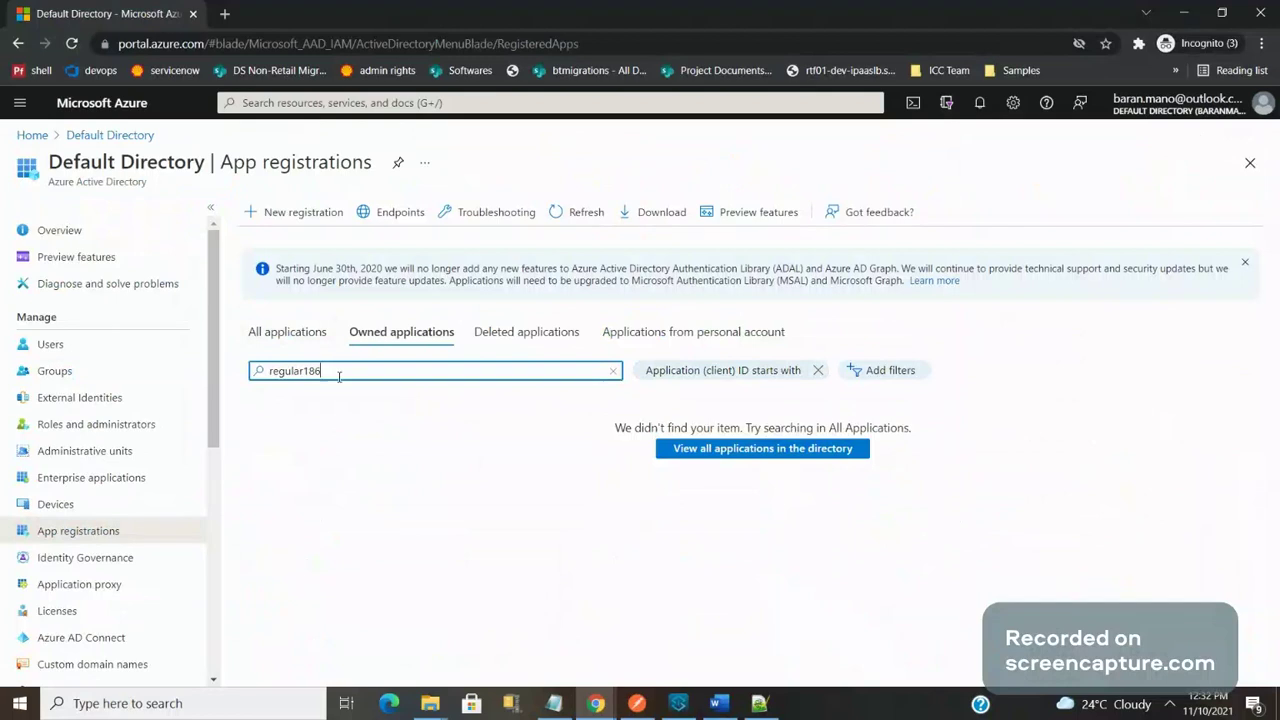
Step: Filter all applications in the directory by regular186 and open the matching app registration
click(312, 332)
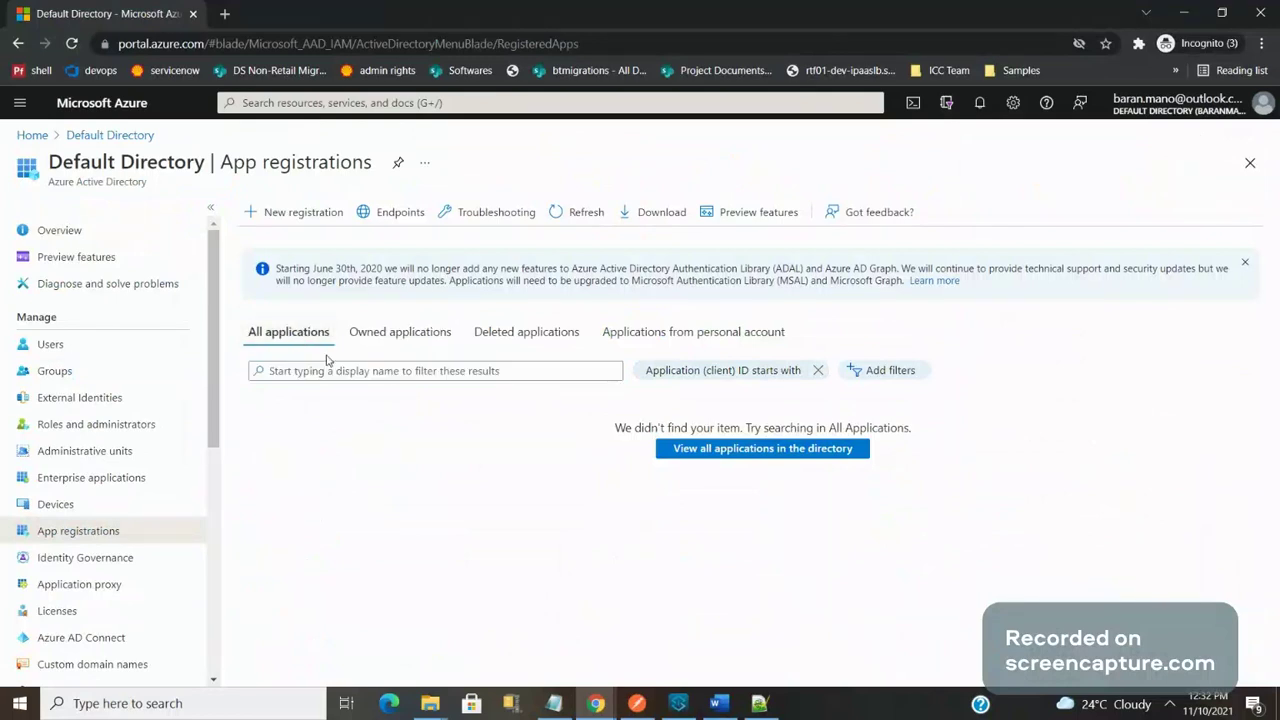
click(336, 369)
text(refu)
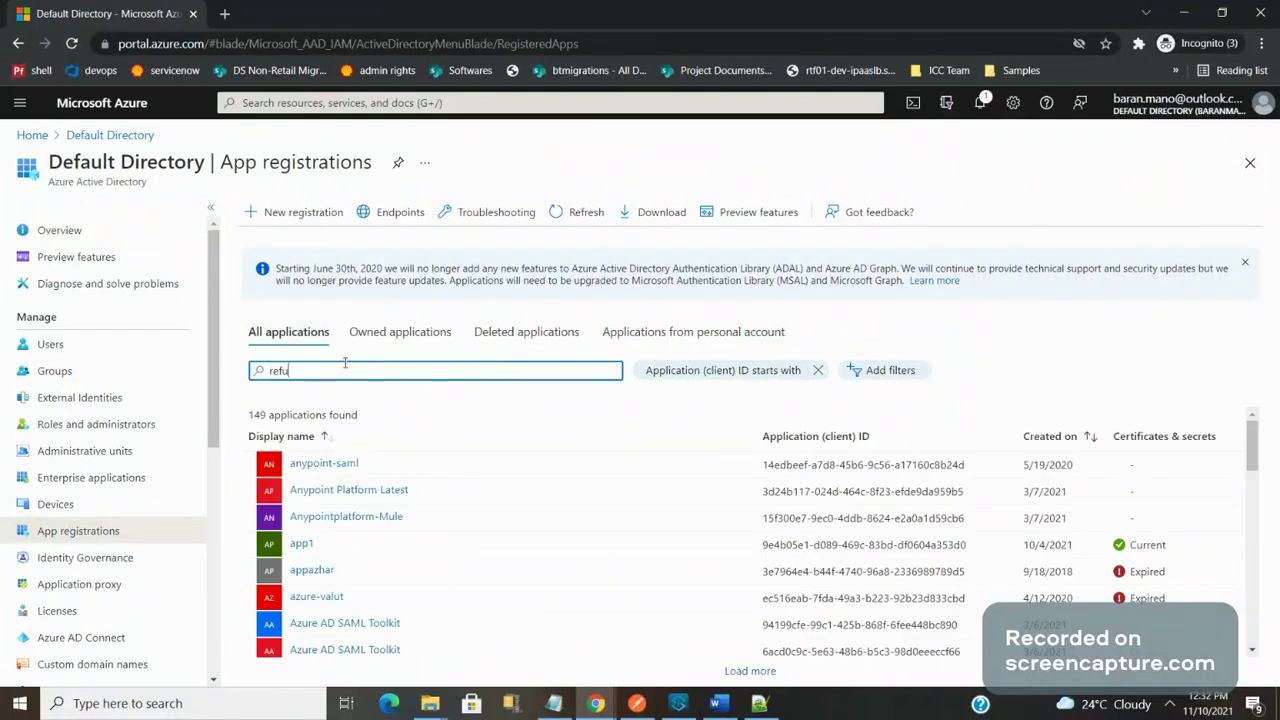
text(lar18)
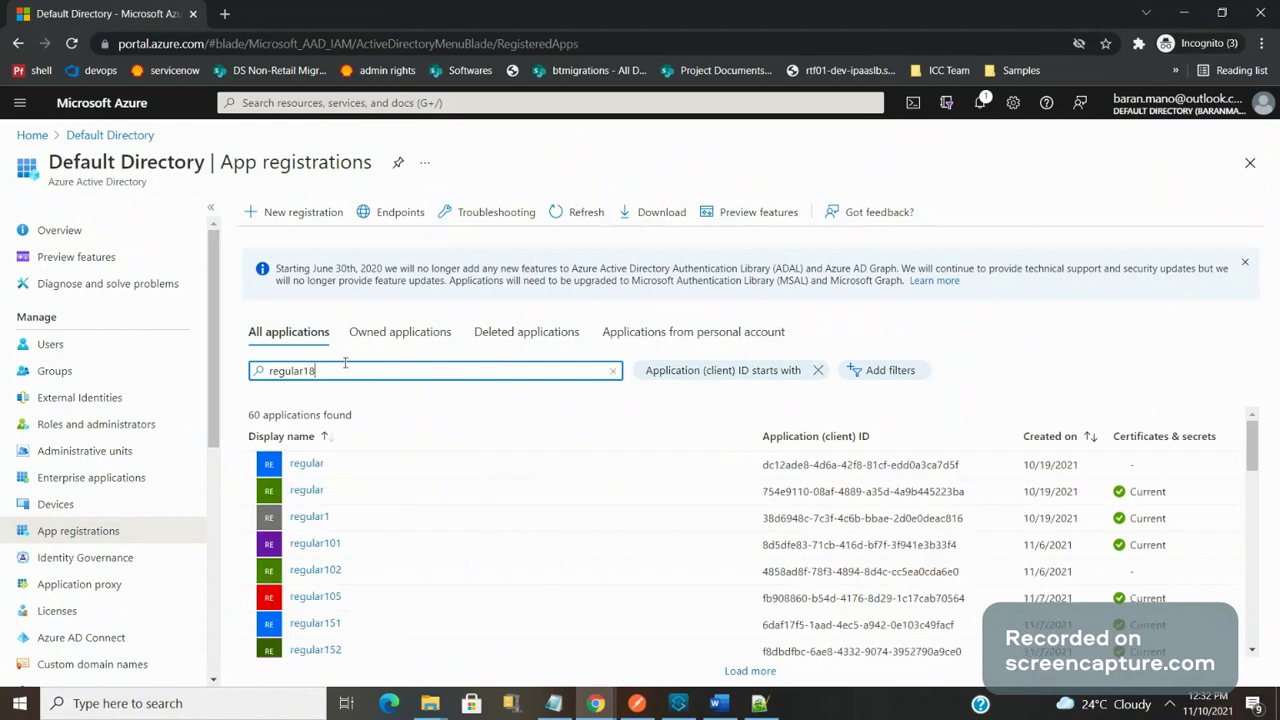
text(6)
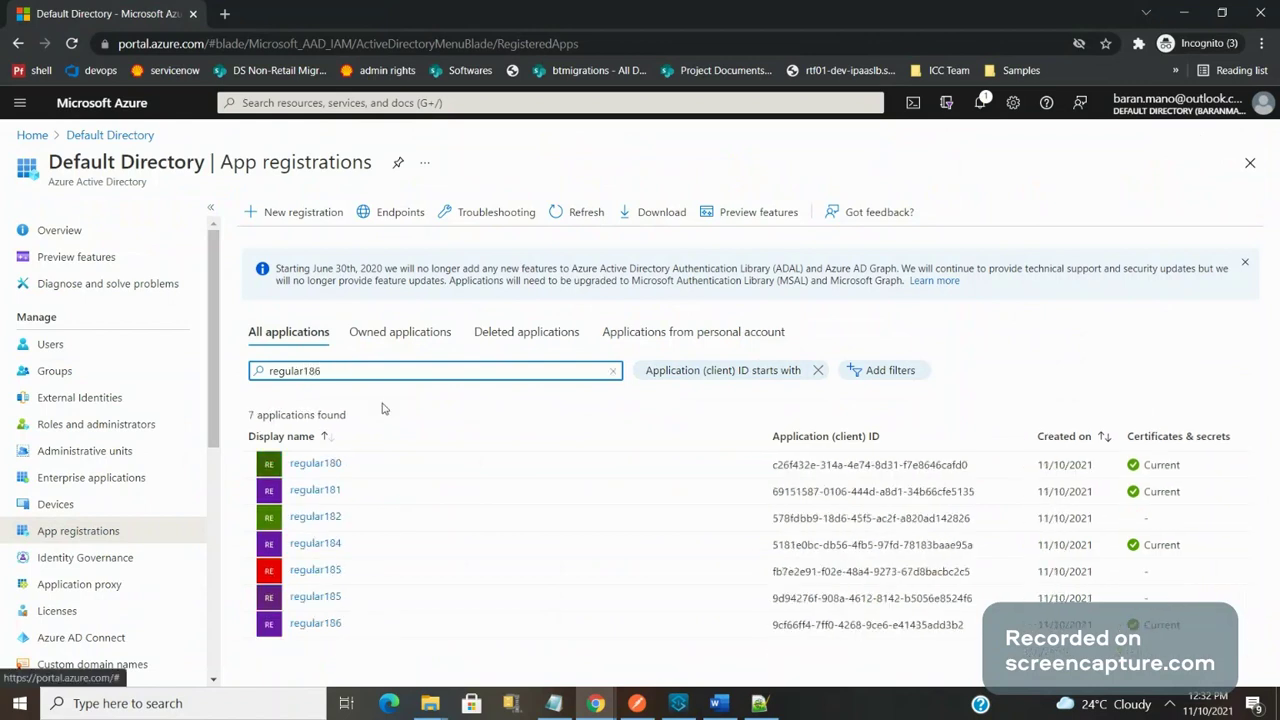
click(318, 623)
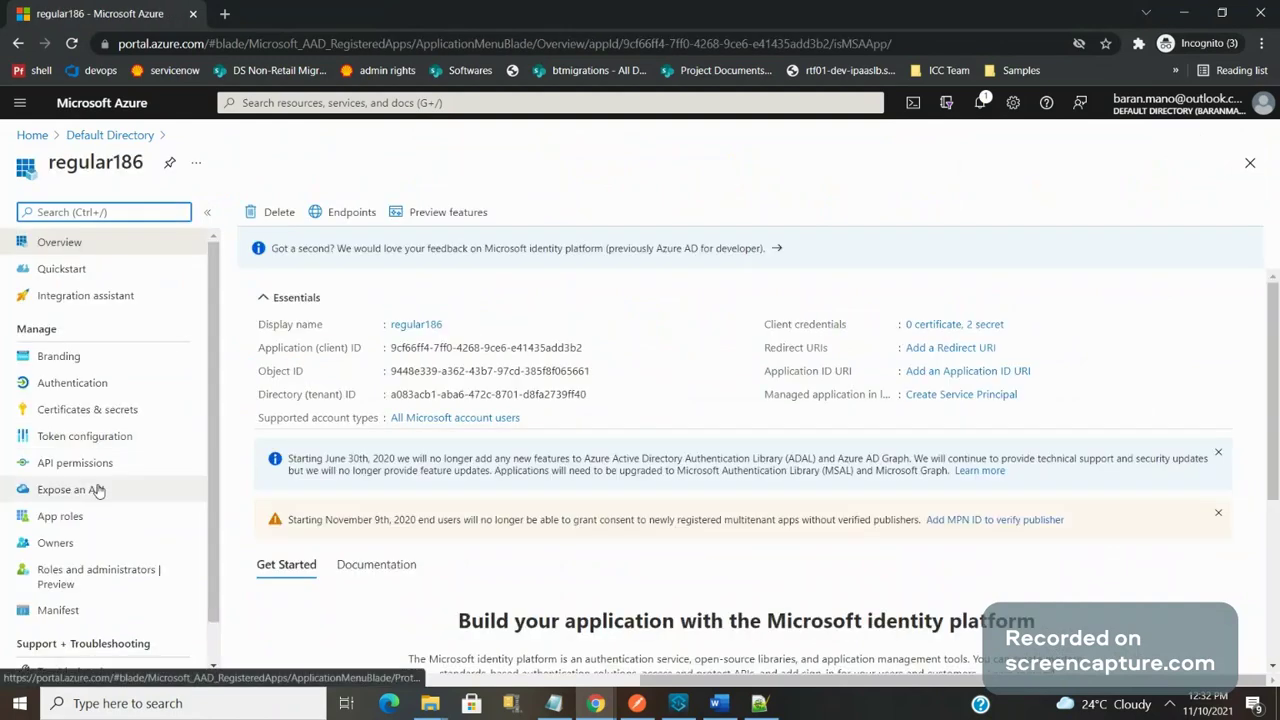
Step: Set the Application ID URI of the regular186 registration to api://regular186 and save it
click(70, 489)
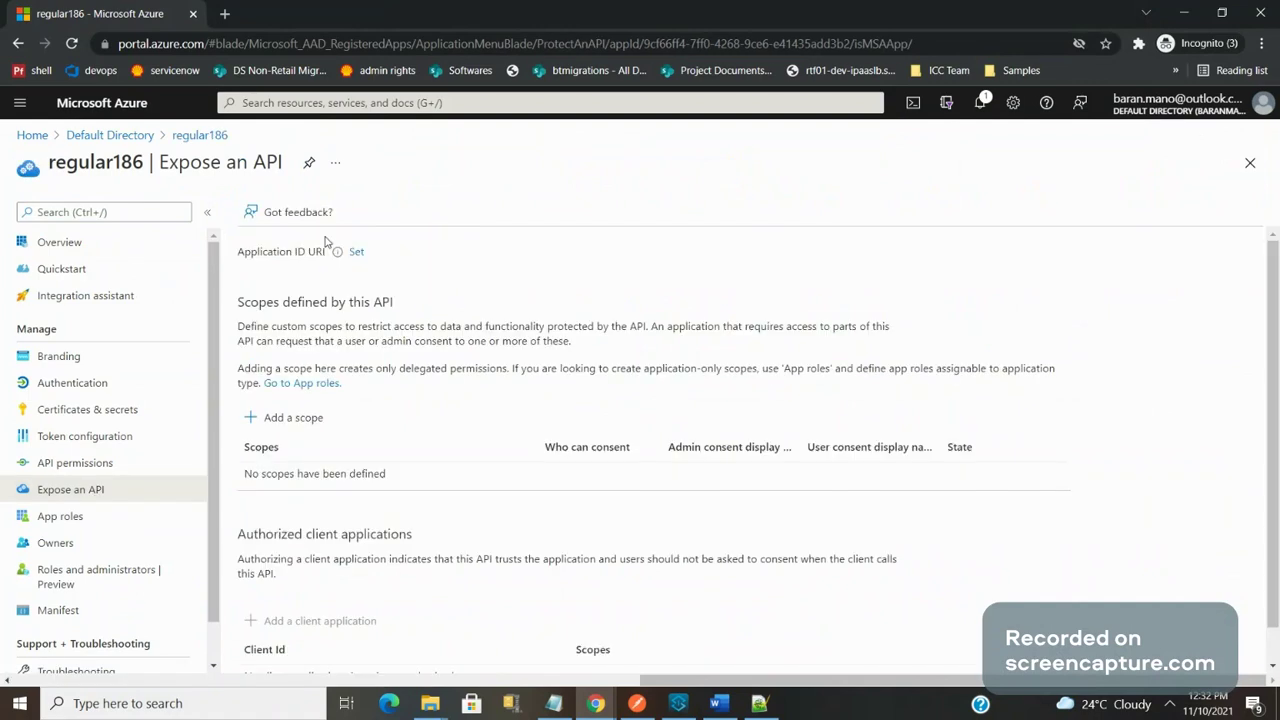
click(356, 252)
triple_click(415, 291)
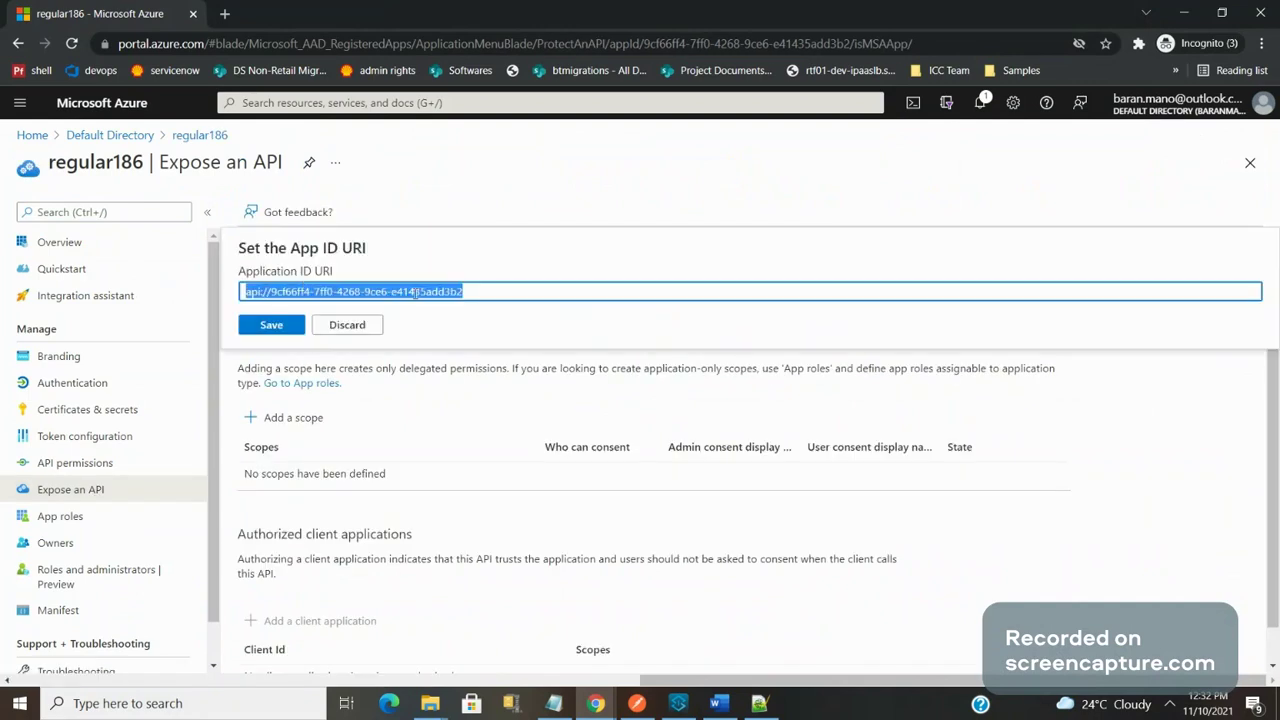
text(api://regular186)
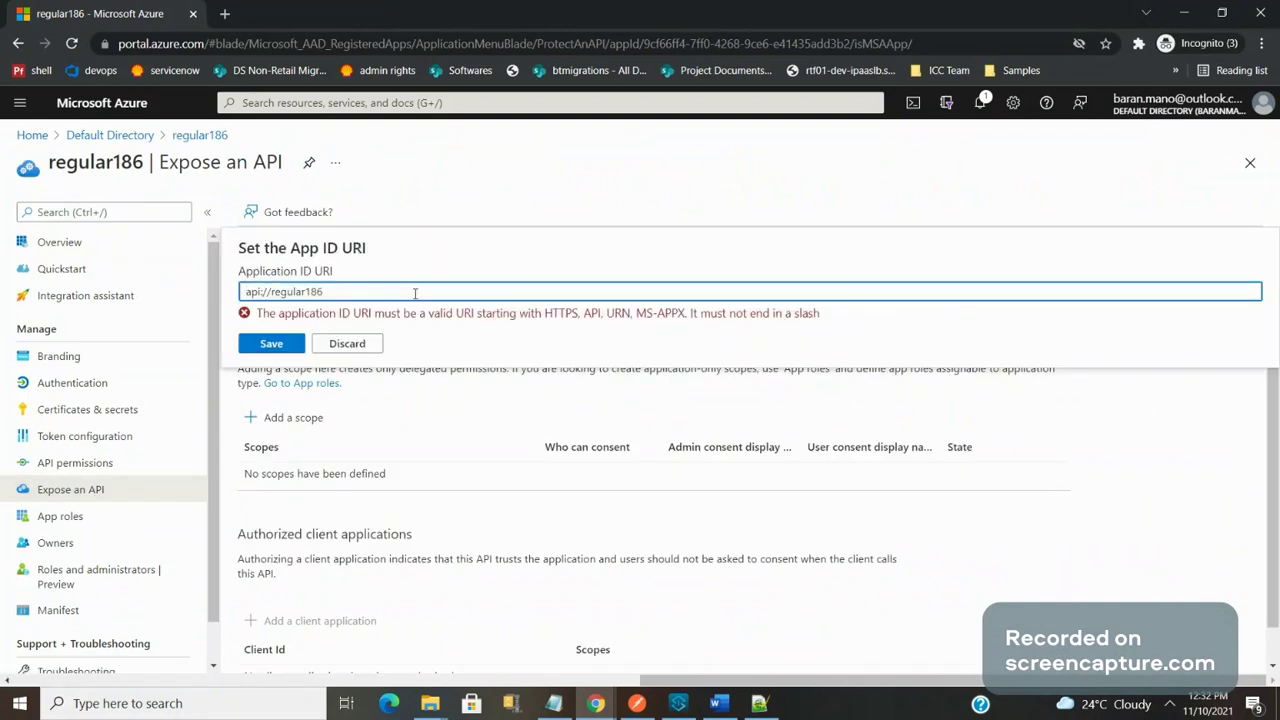
click(275, 330)
Step: Switch to Postman and resend the apiToken request twice with the scope api://regular186/.default
key(alt+Tab)
key(alt+Tab)
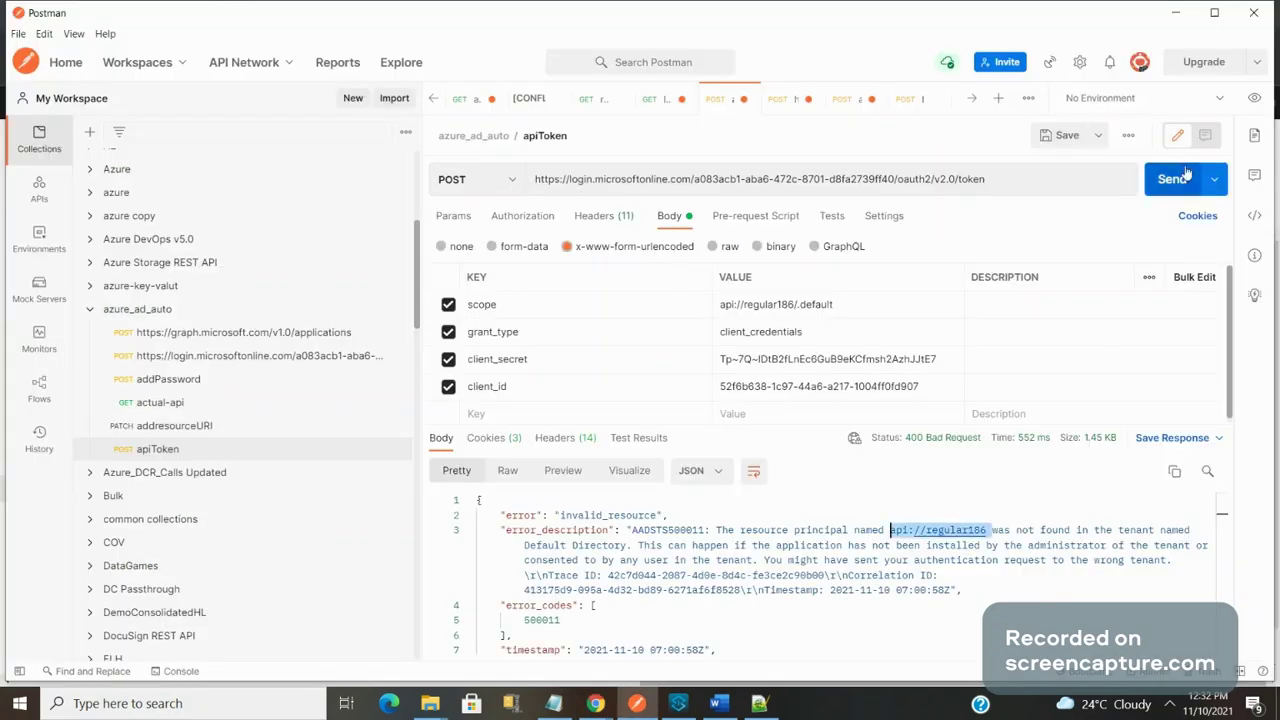
click(1174, 178)
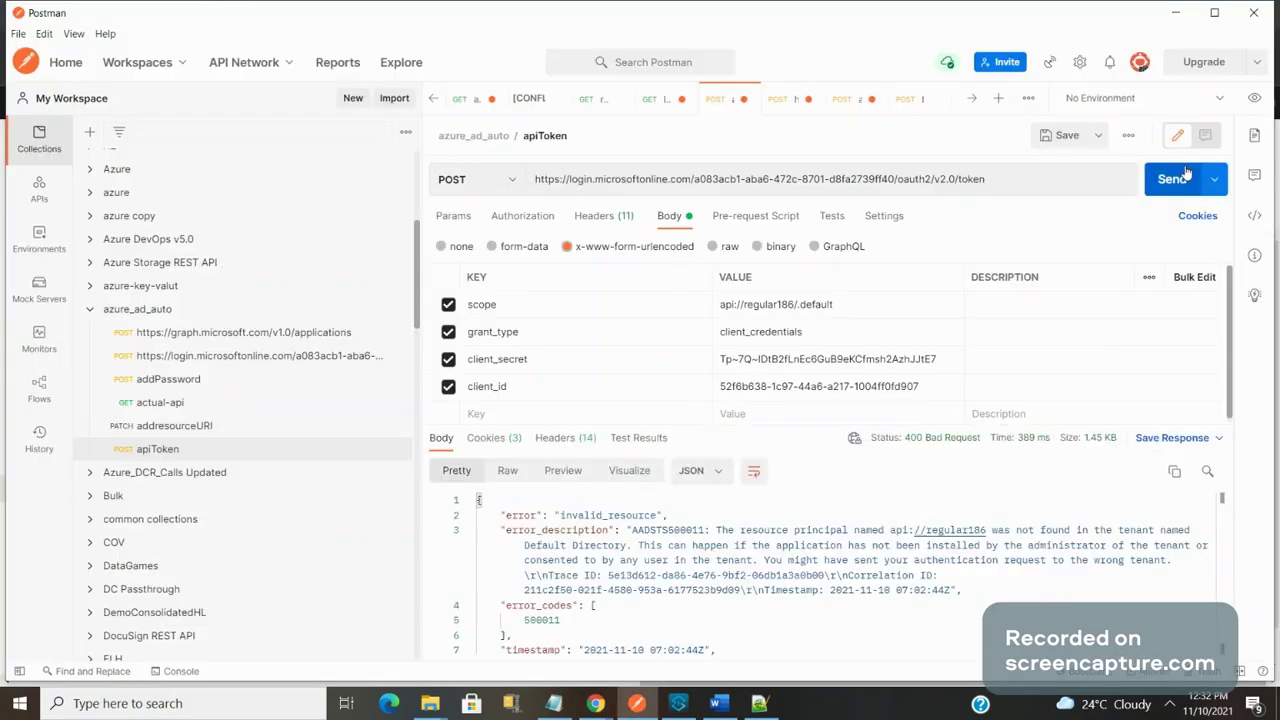
click(1178, 184)
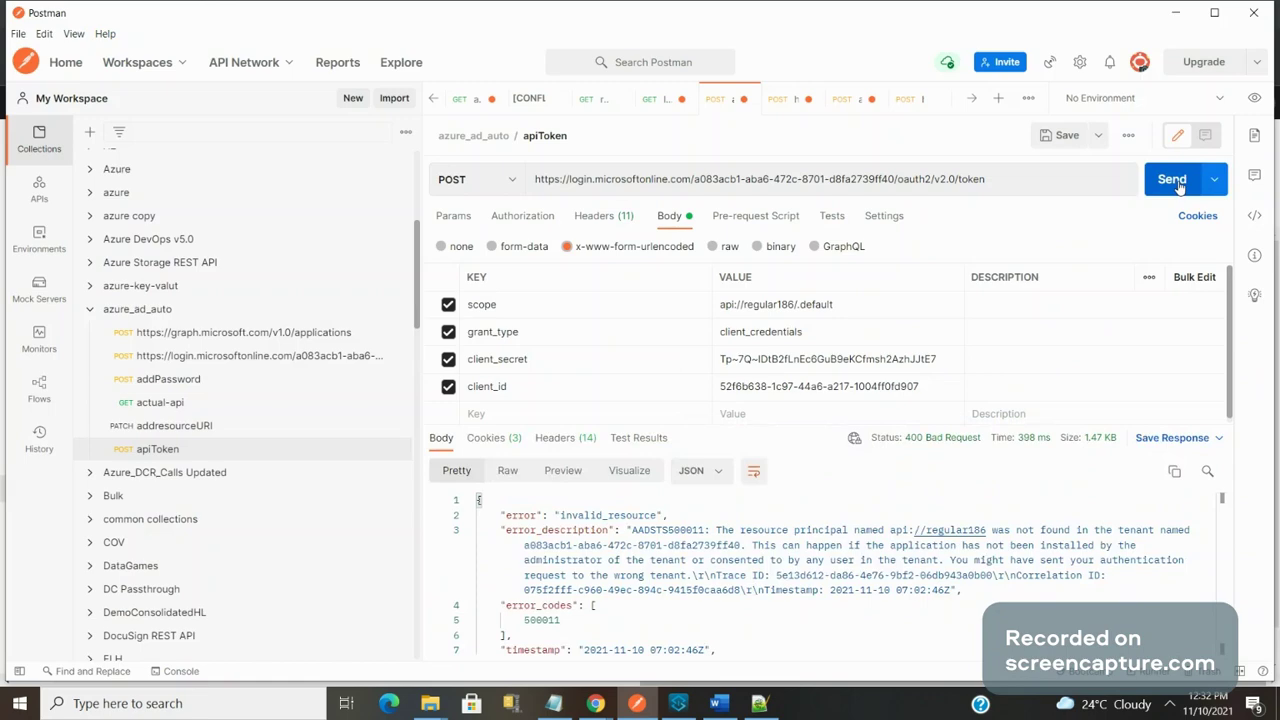
Step: Check the saved Application ID URI in the Azure portal against Postman's token request, reloading the registration's Expose an API page
key(alt+Tab)
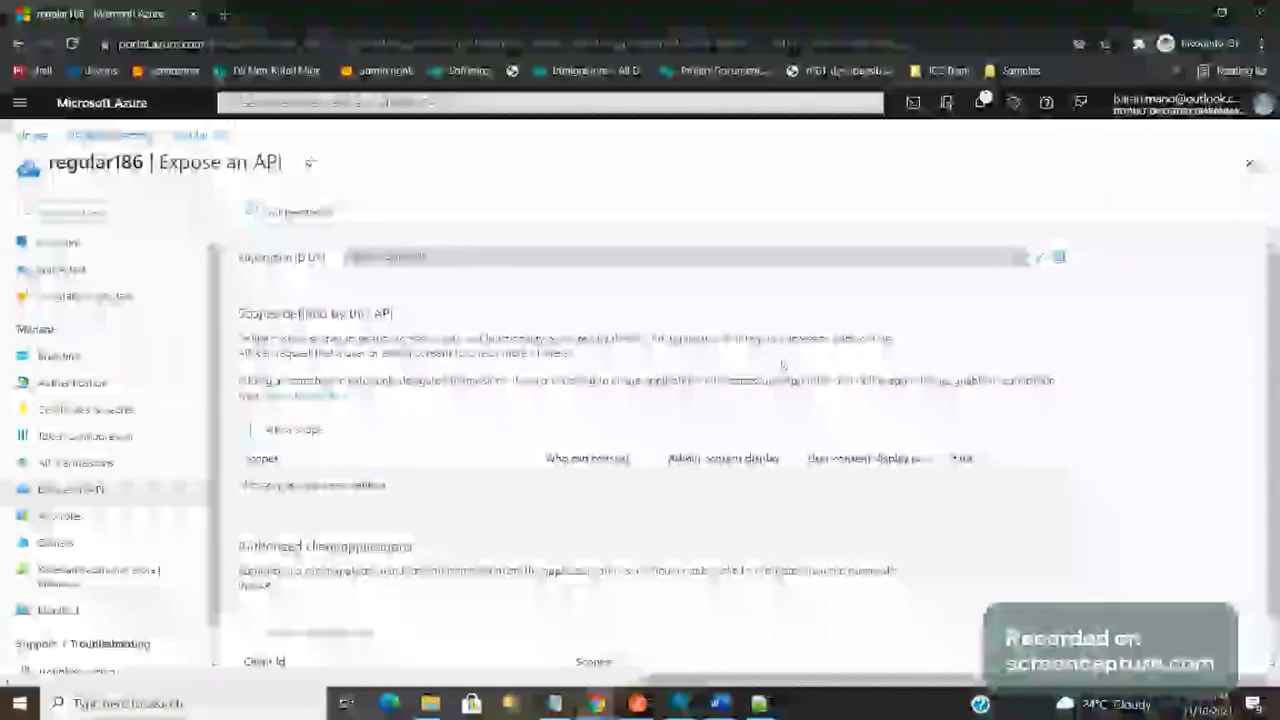
click(662, 258)
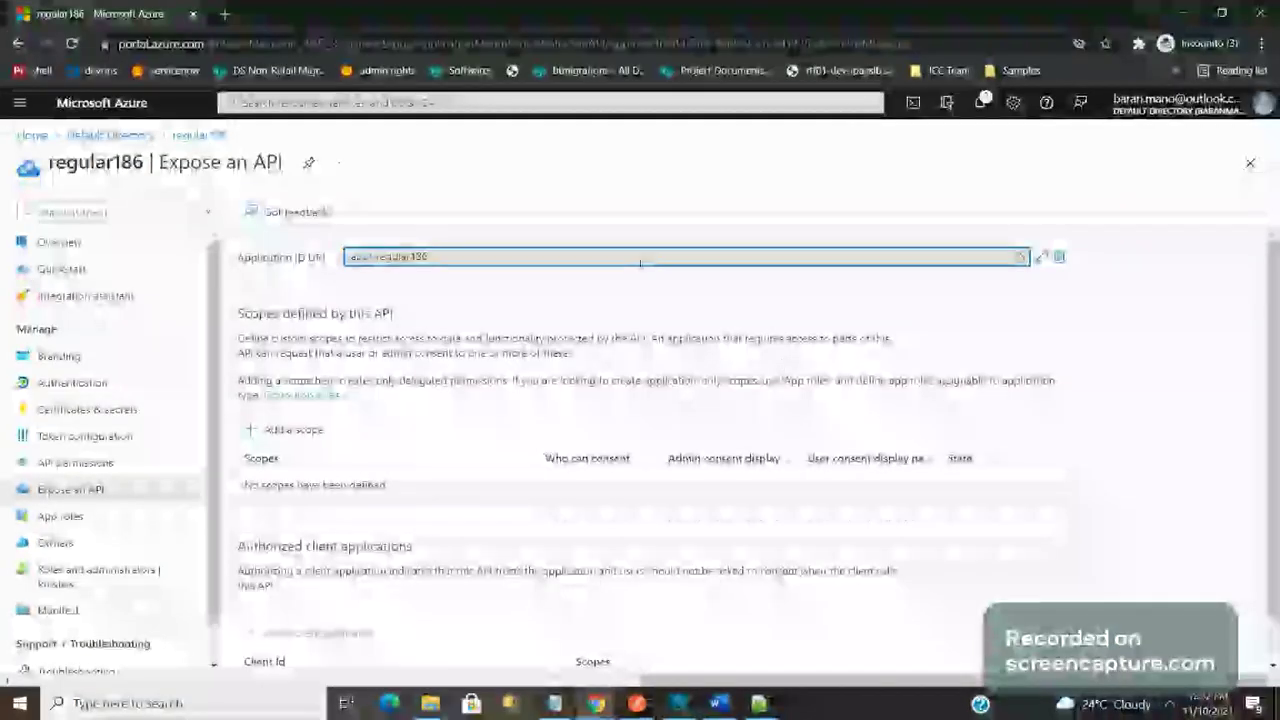
key(alt+Tab)
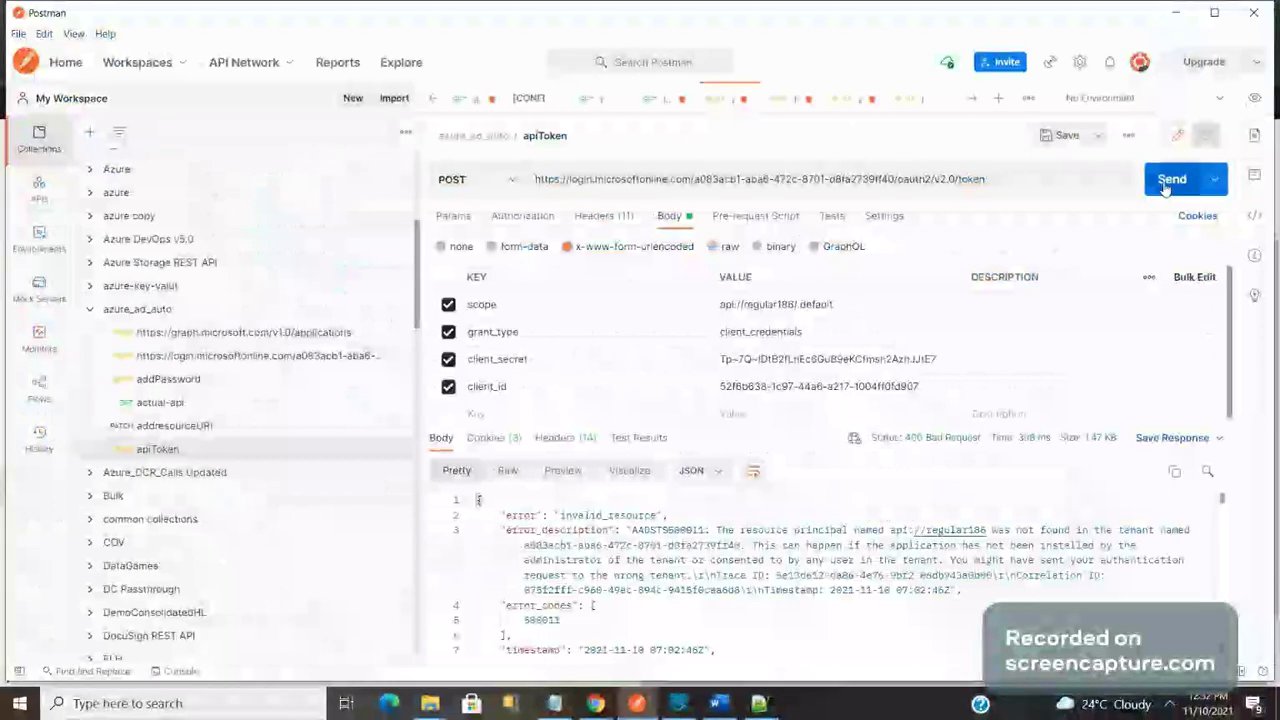
key(alt+Tab)
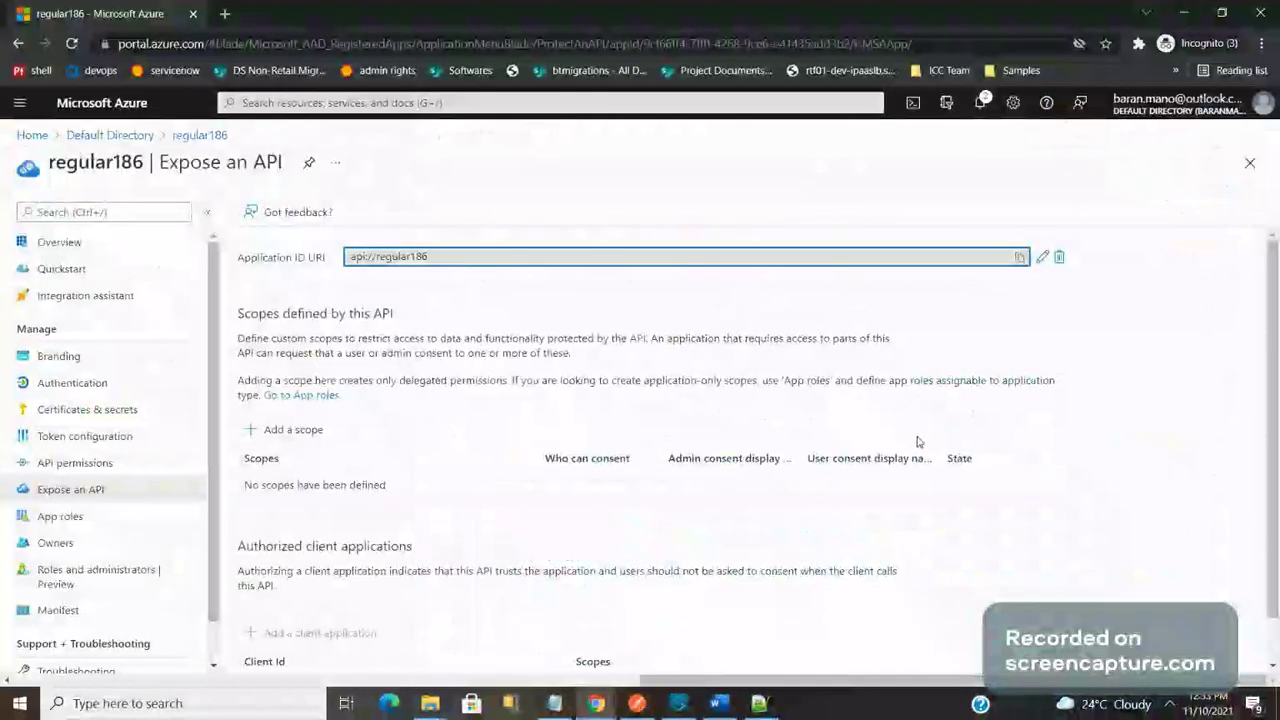
scroll(1262, 640, down, 1)
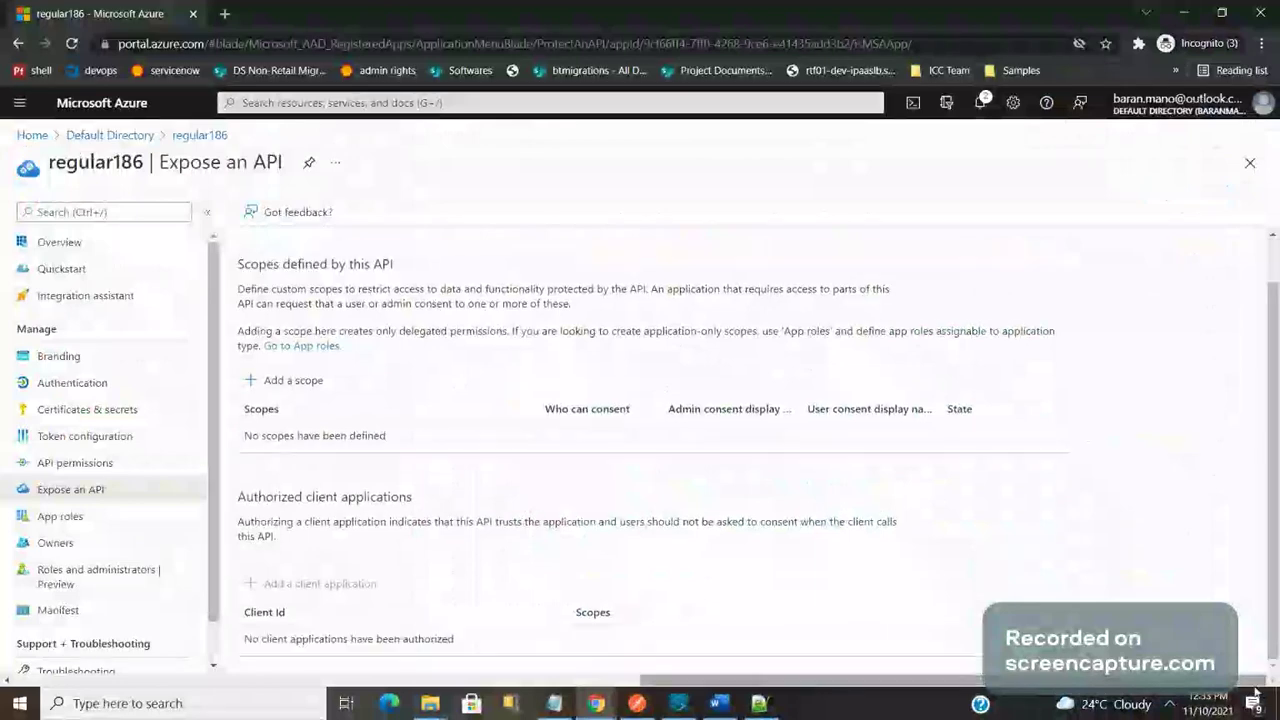
click(88, 463)
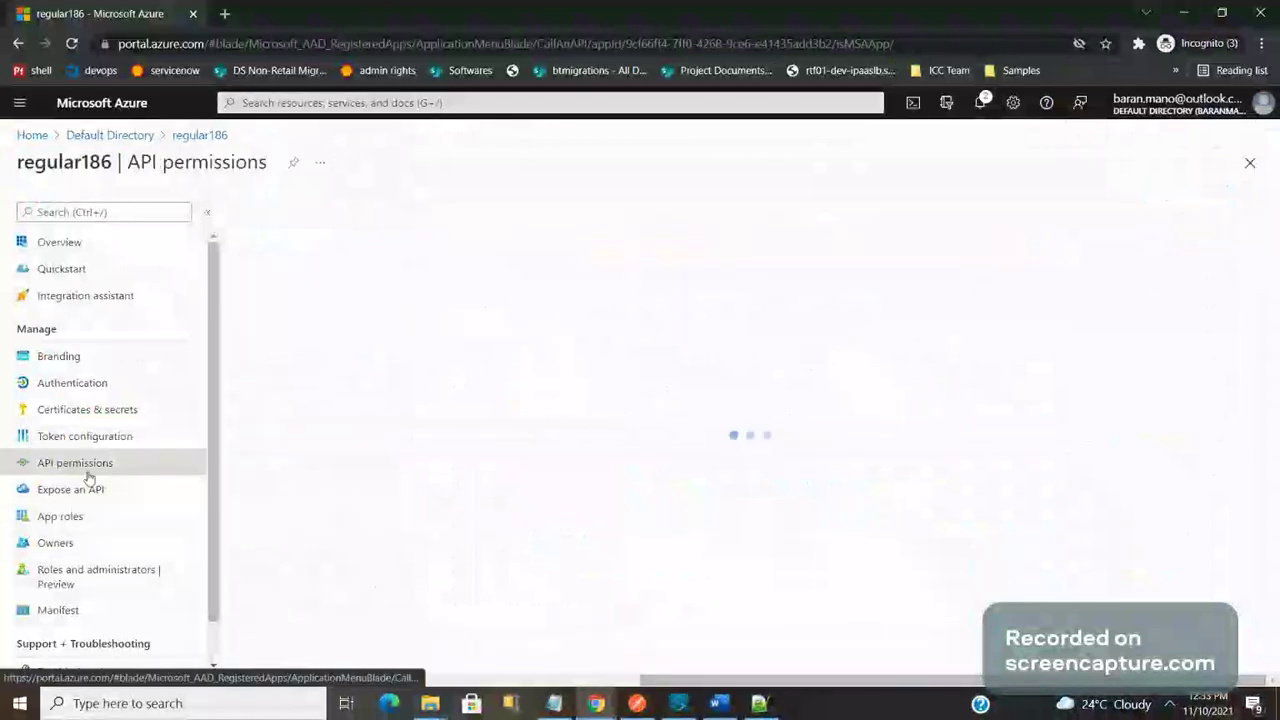
click(89, 486)
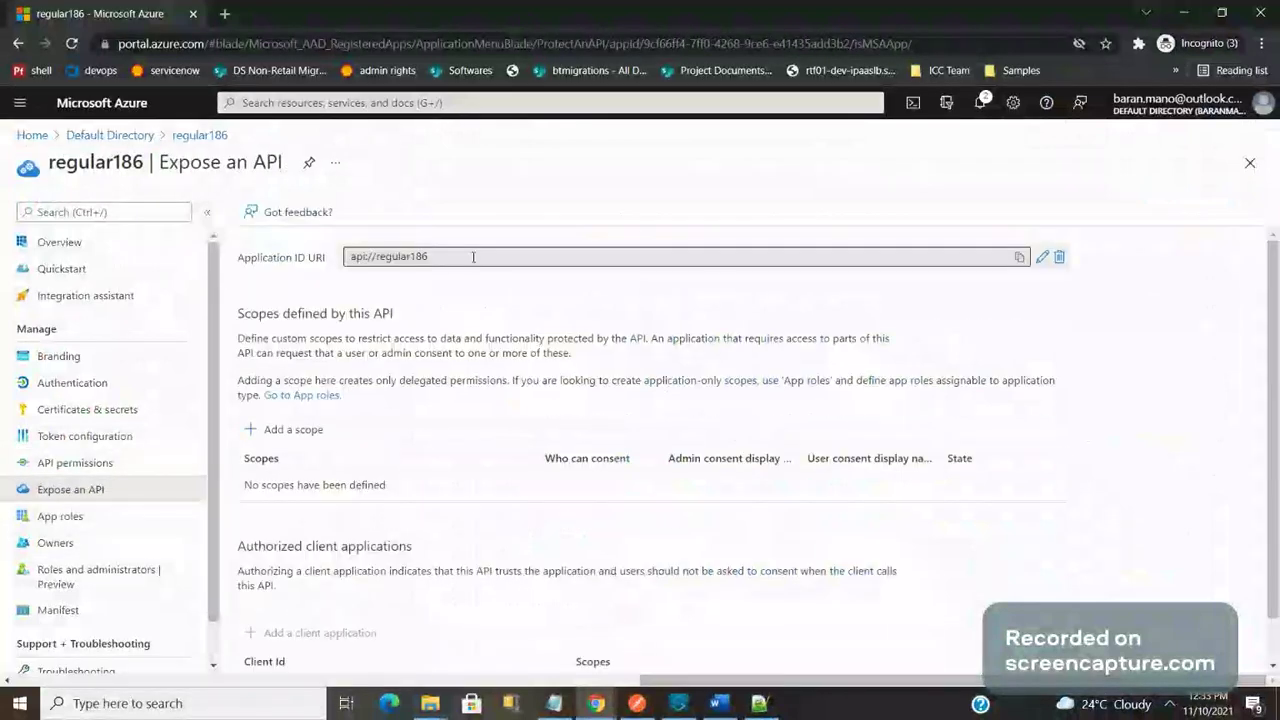
click(473, 257)
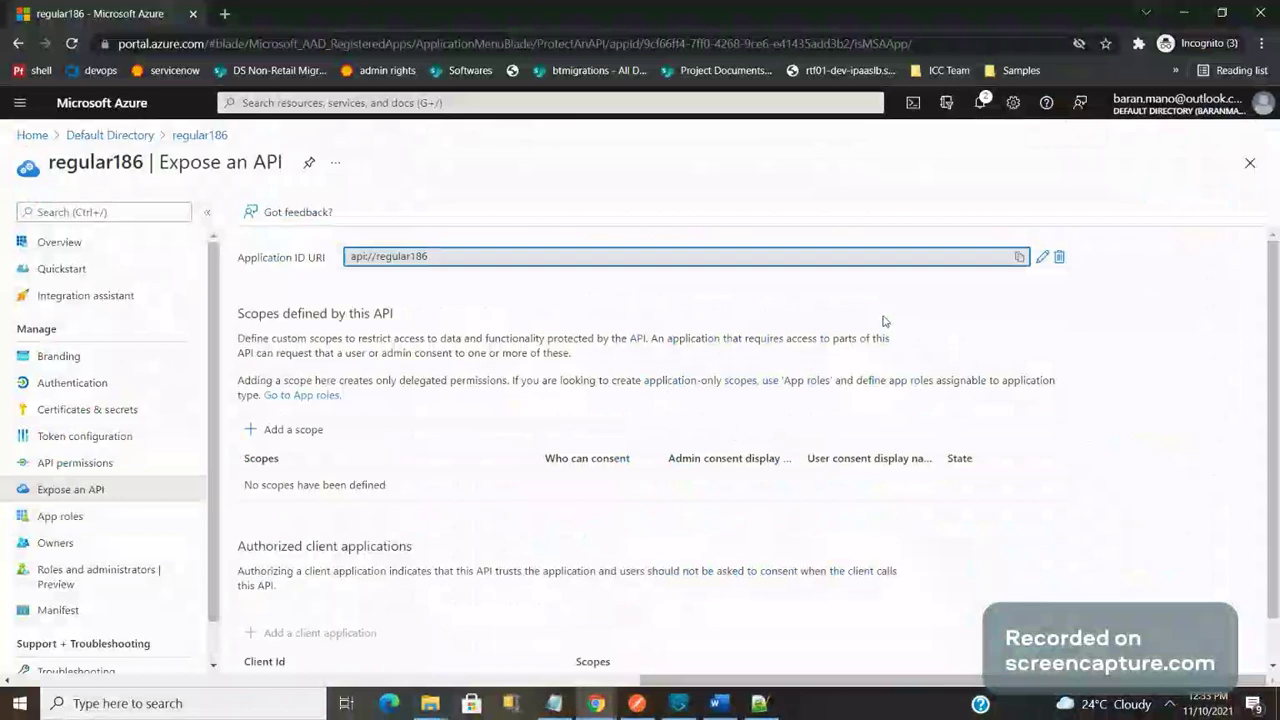
Step: Resend the apiToken request in Postman and examine the error description in the response
key(alt+Tab)
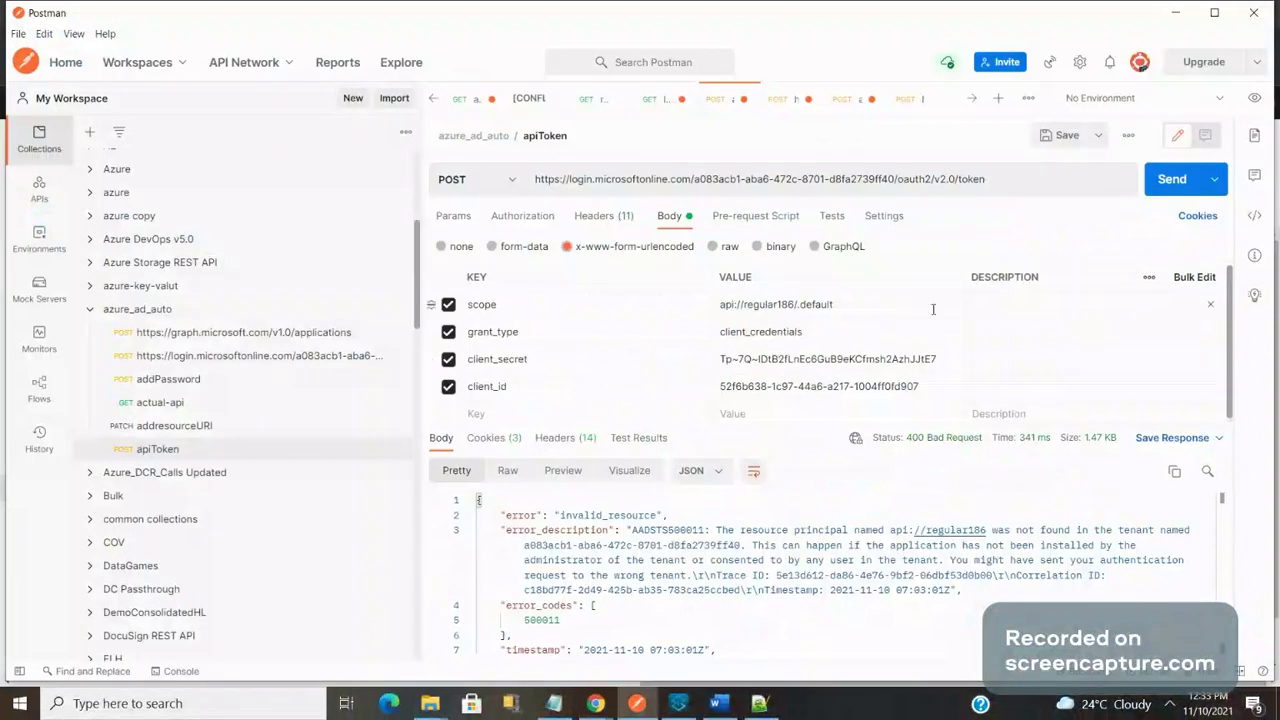
click(1172, 178)
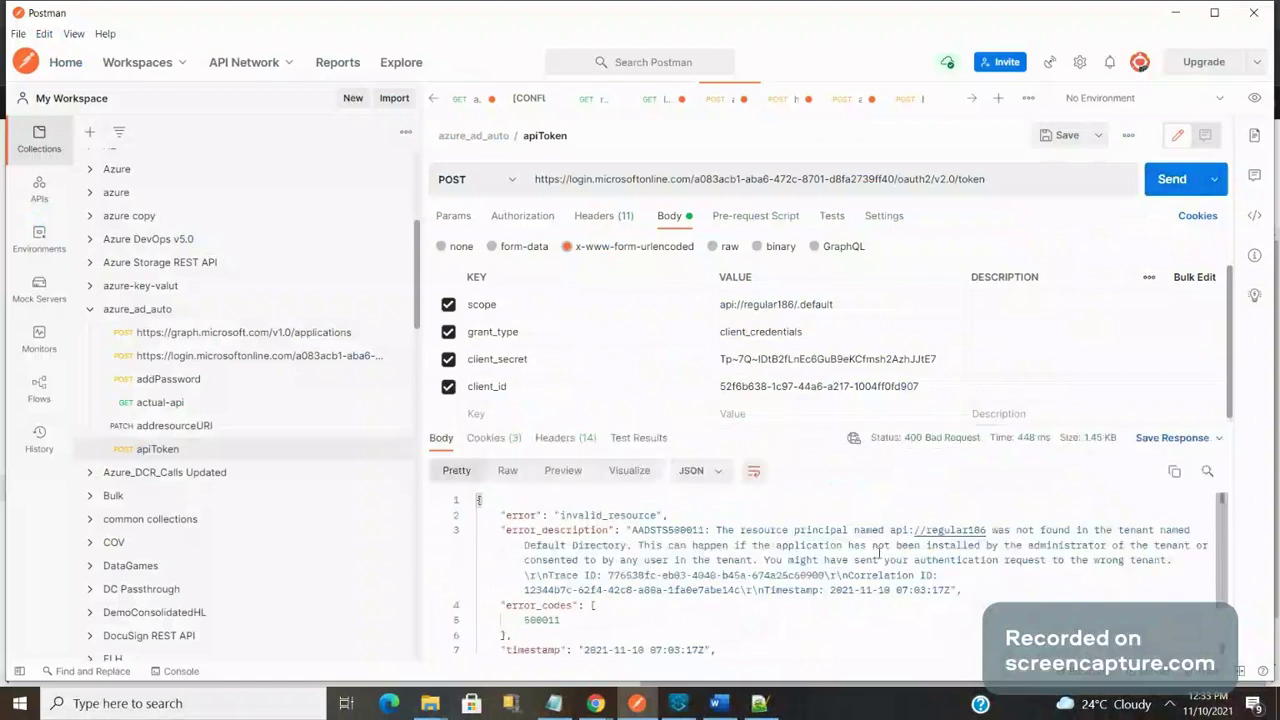
drag(853, 545, 984, 588)
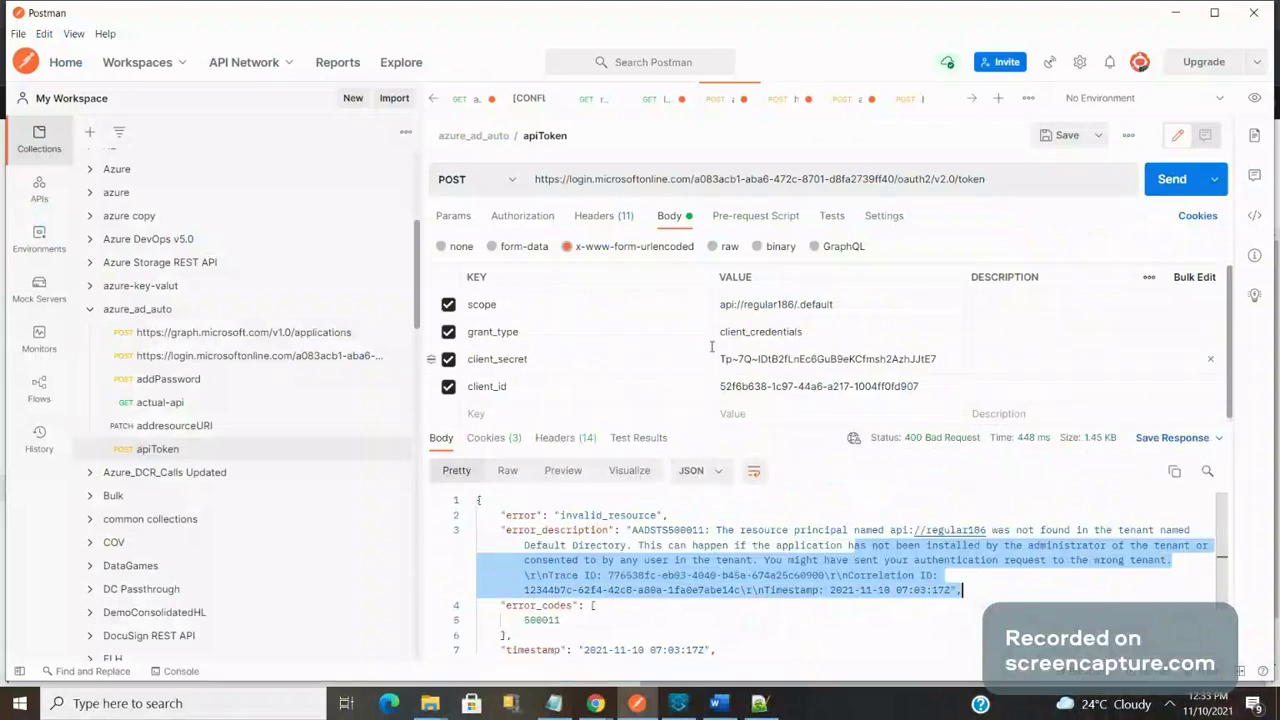
Step: Return to the Azure portal and review regular186's overview, API permissions and exposed API settings
key(alt+Tab)
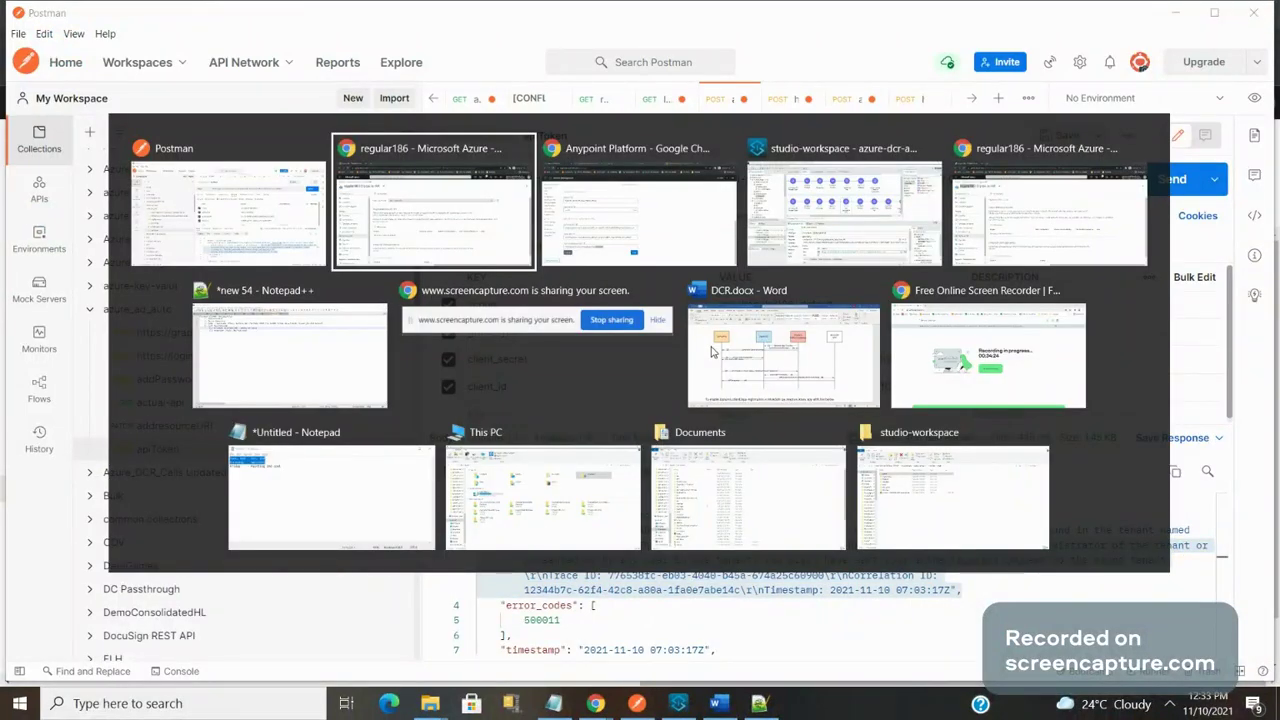
click(453, 255)
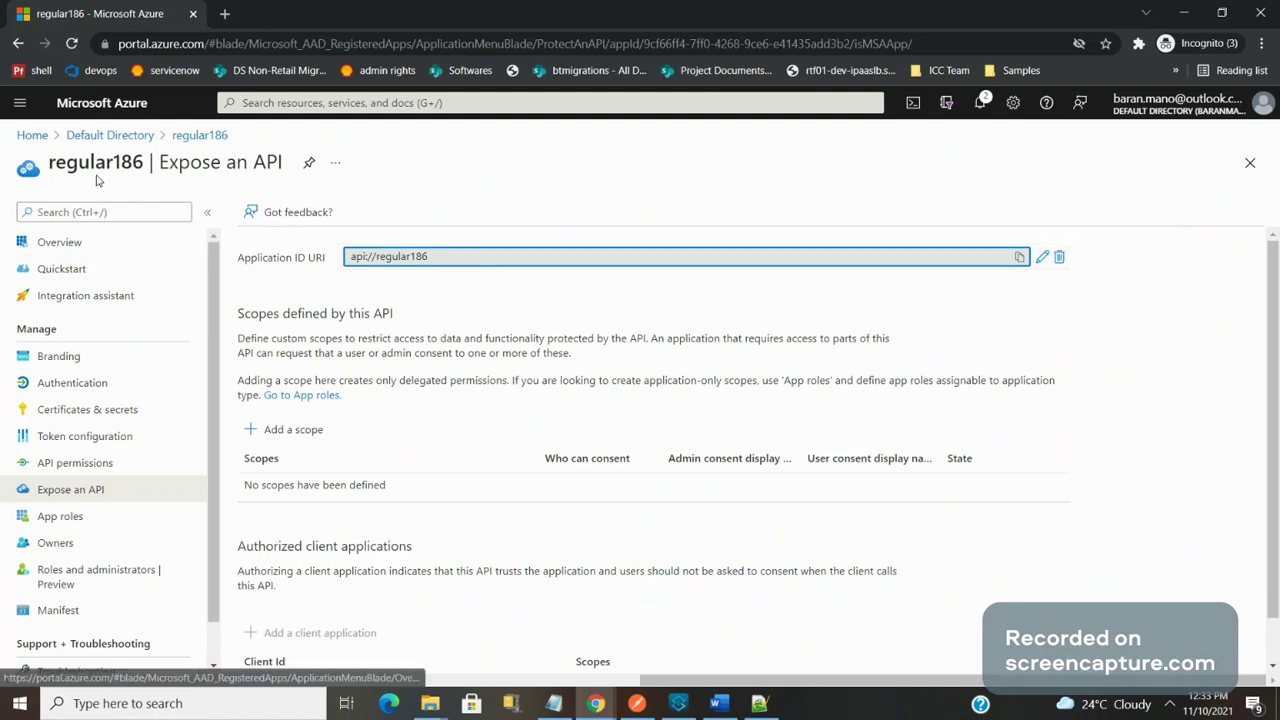
click(102, 244)
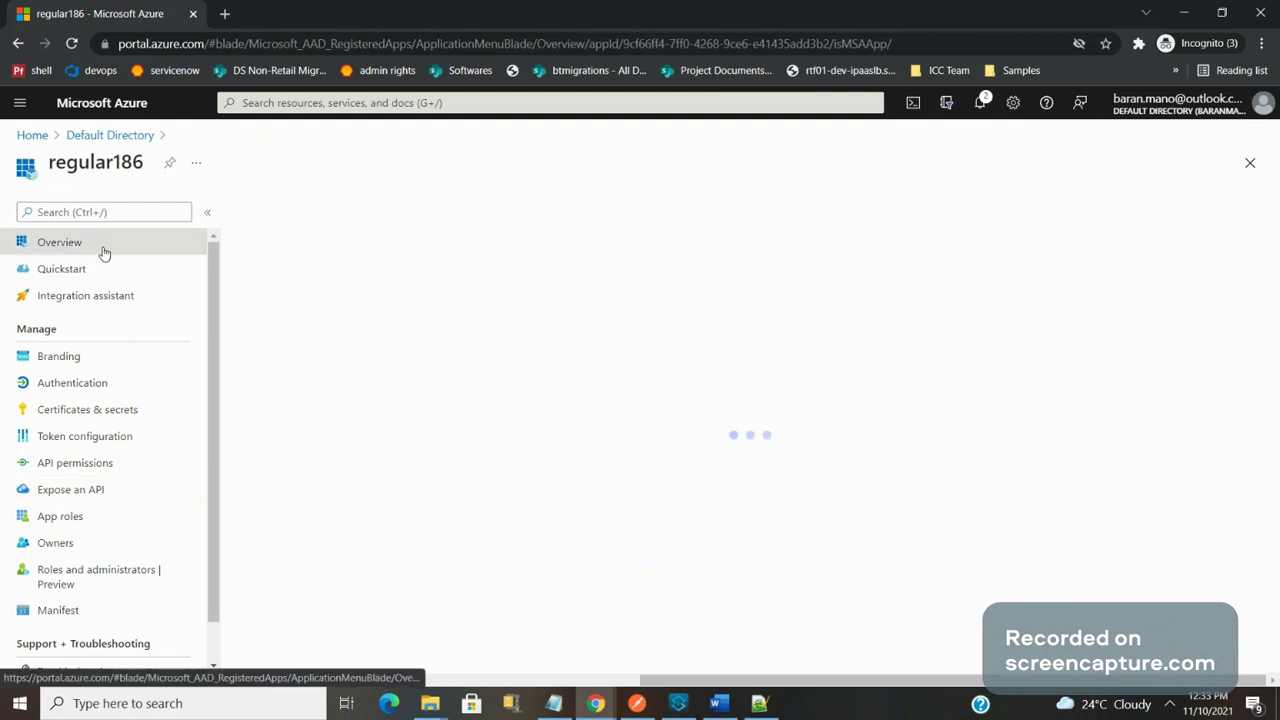
click(75, 463)
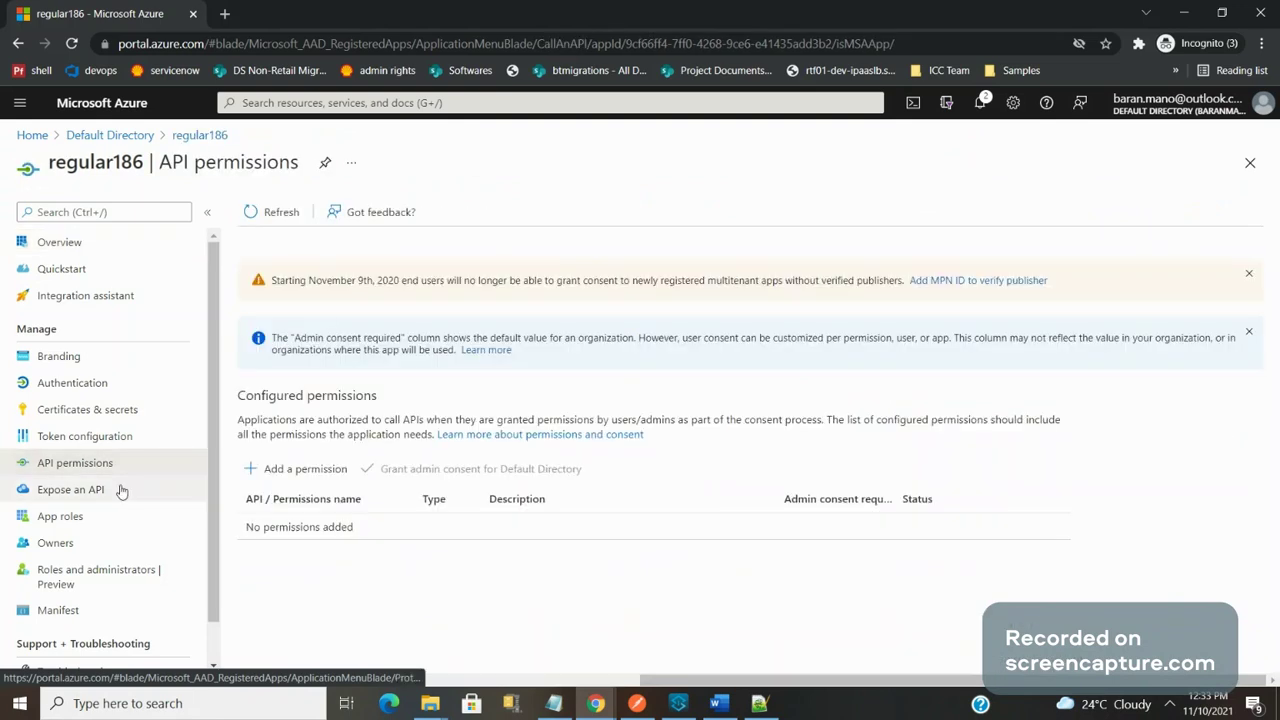
click(70, 489)
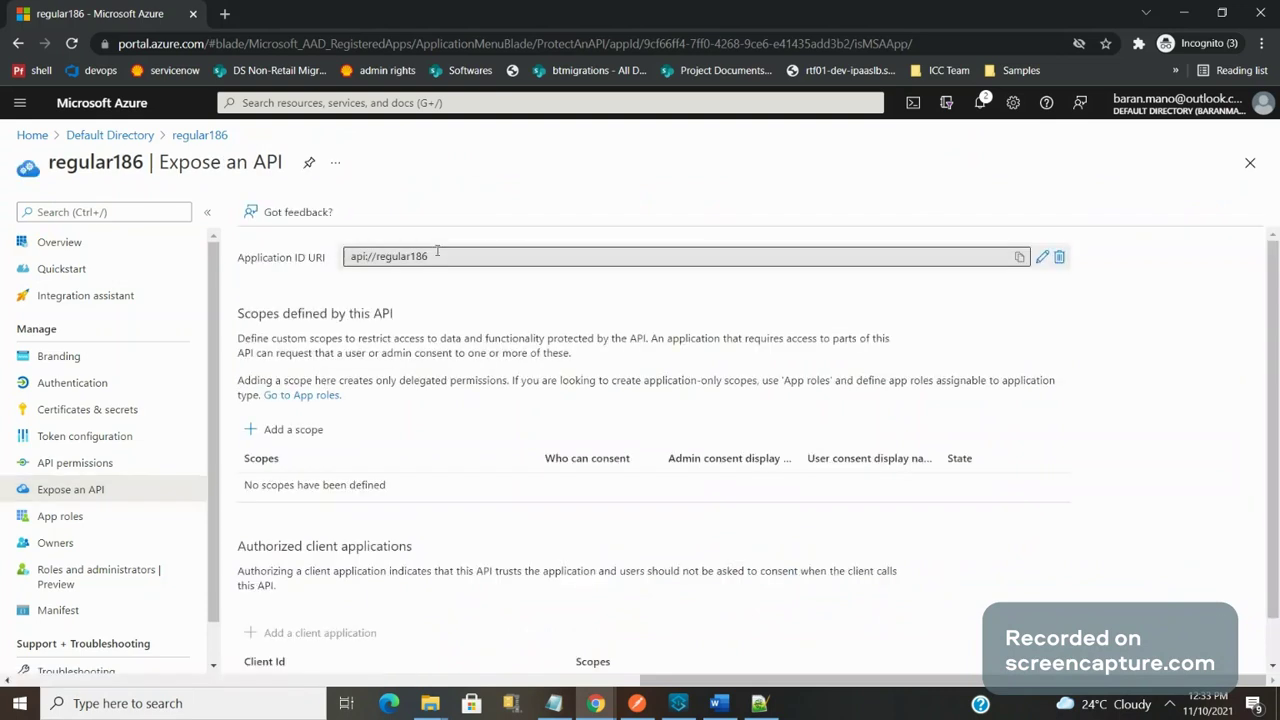
Step: Save the Application ID URI api://regular186 again, and reopen its editor to check the value before discarding
click(1042, 257)
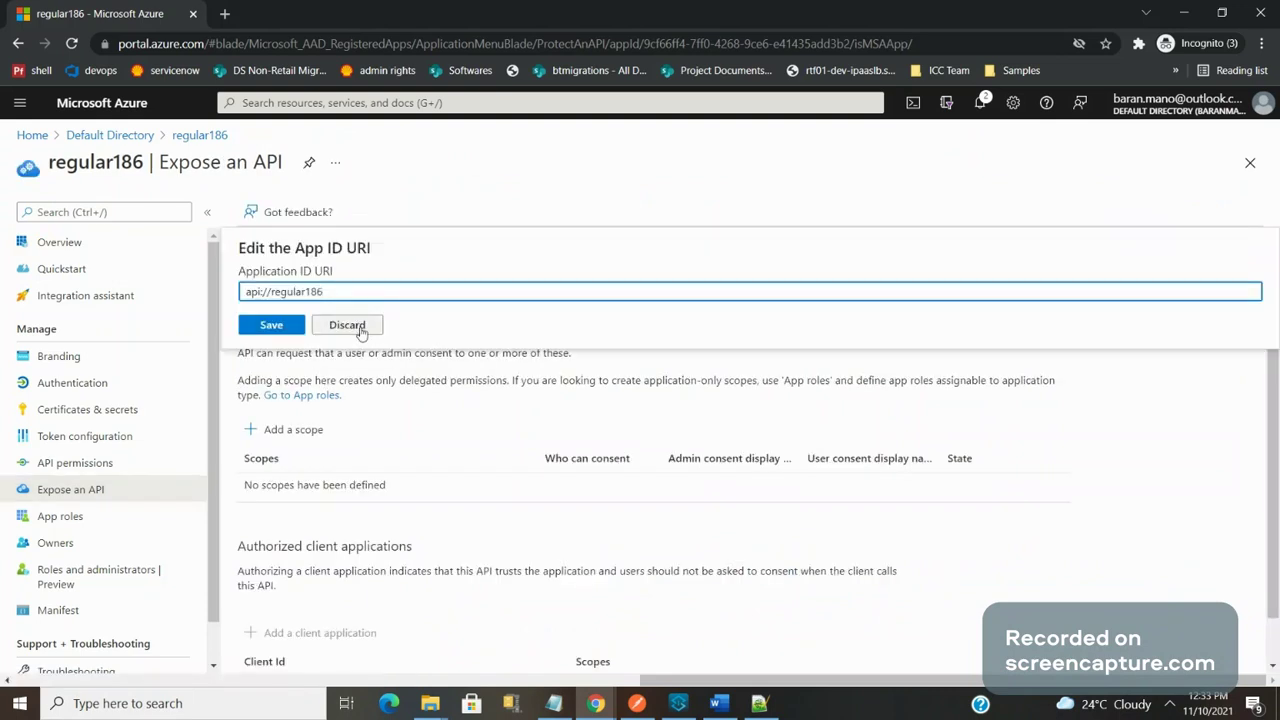
click(272, 325)
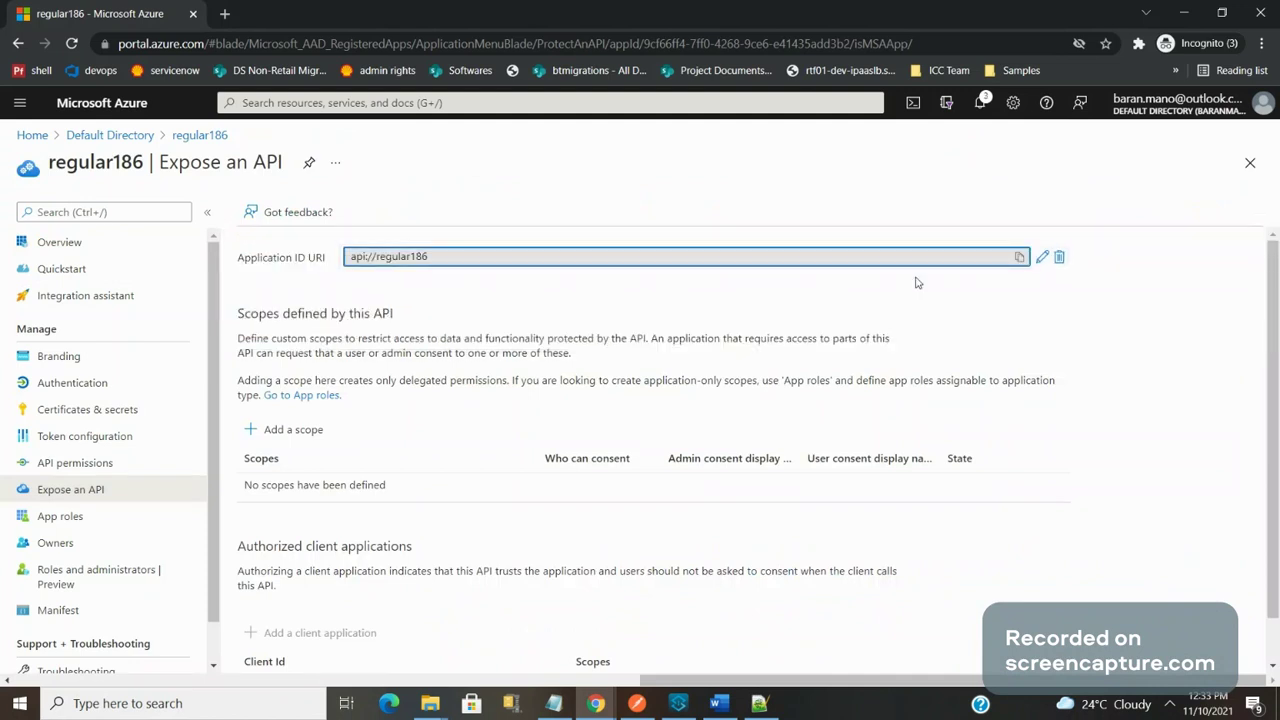
click(1044, 258)
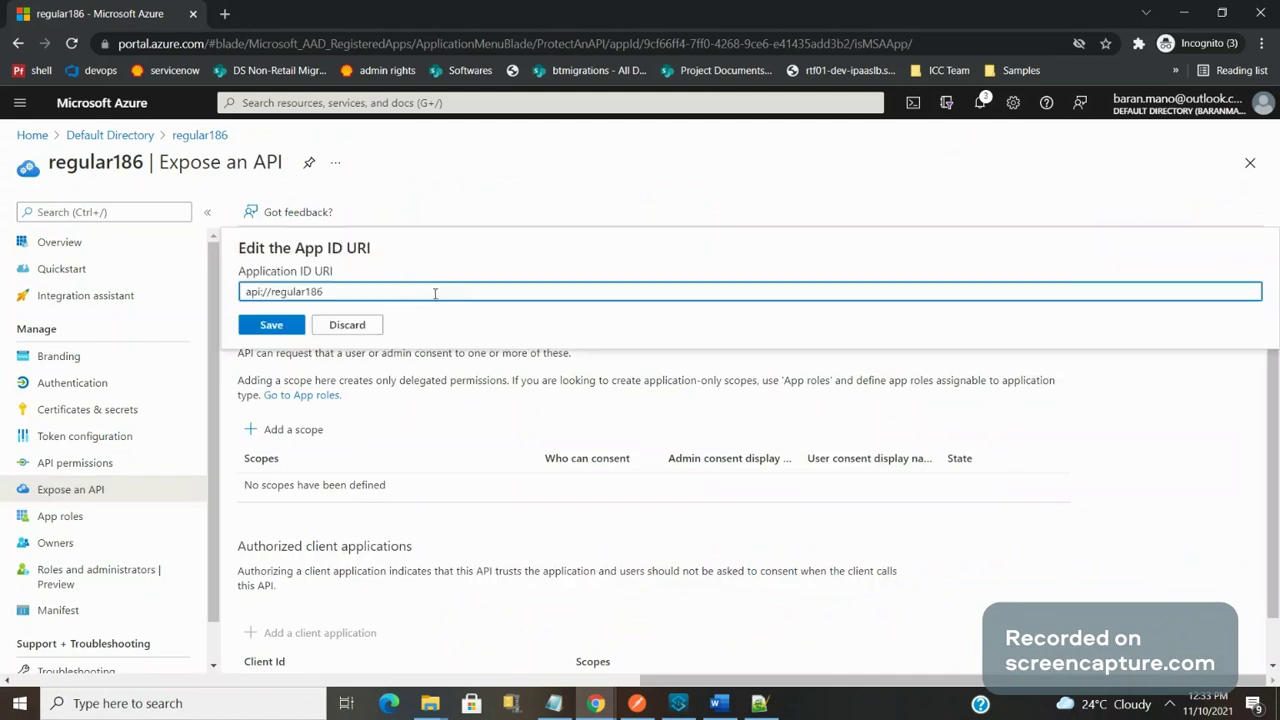
click(318, 326)
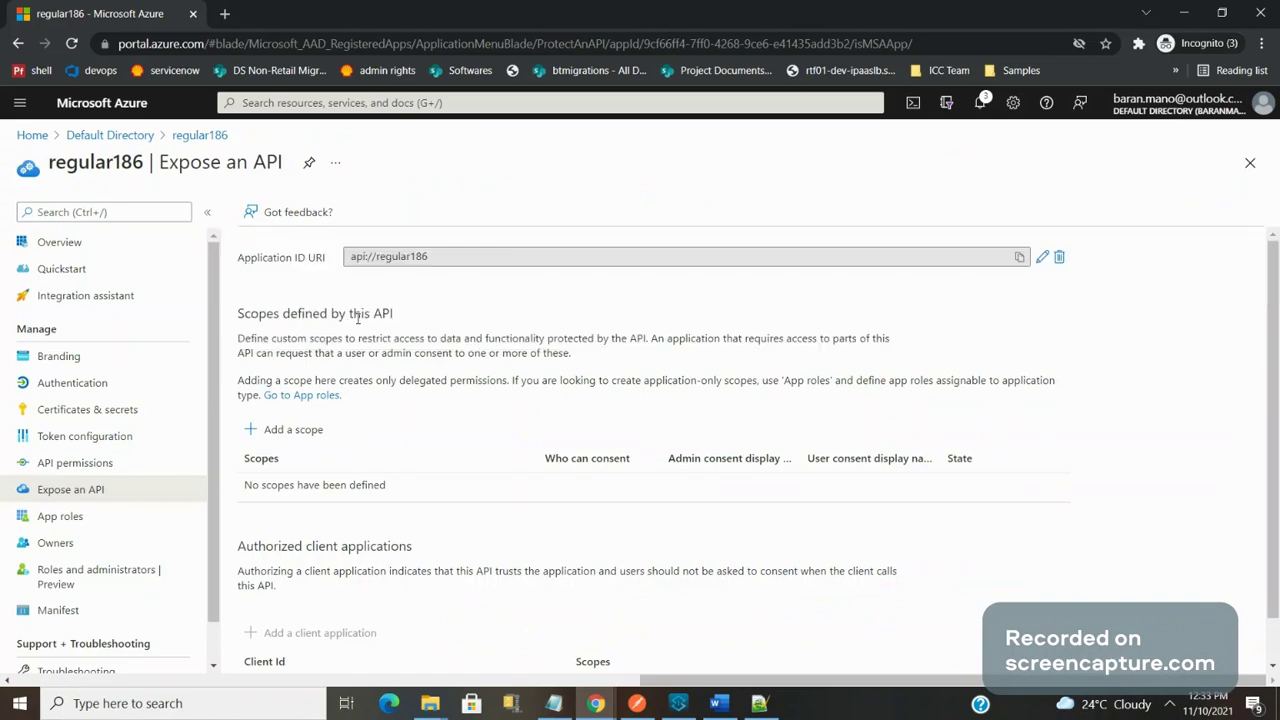
Step: Resend the apiToken request in Postman and compare its response with the Application ID URI in the Azure portal
key(alt+Tab)
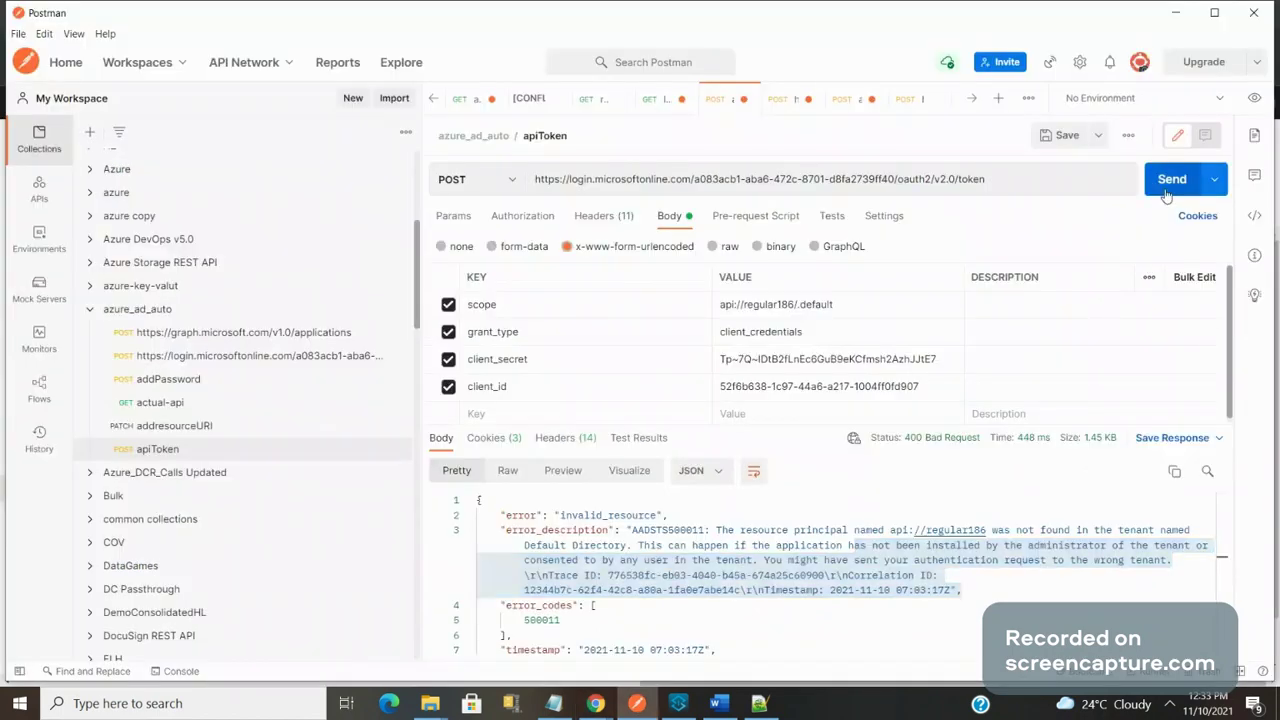
click(1166, 190)
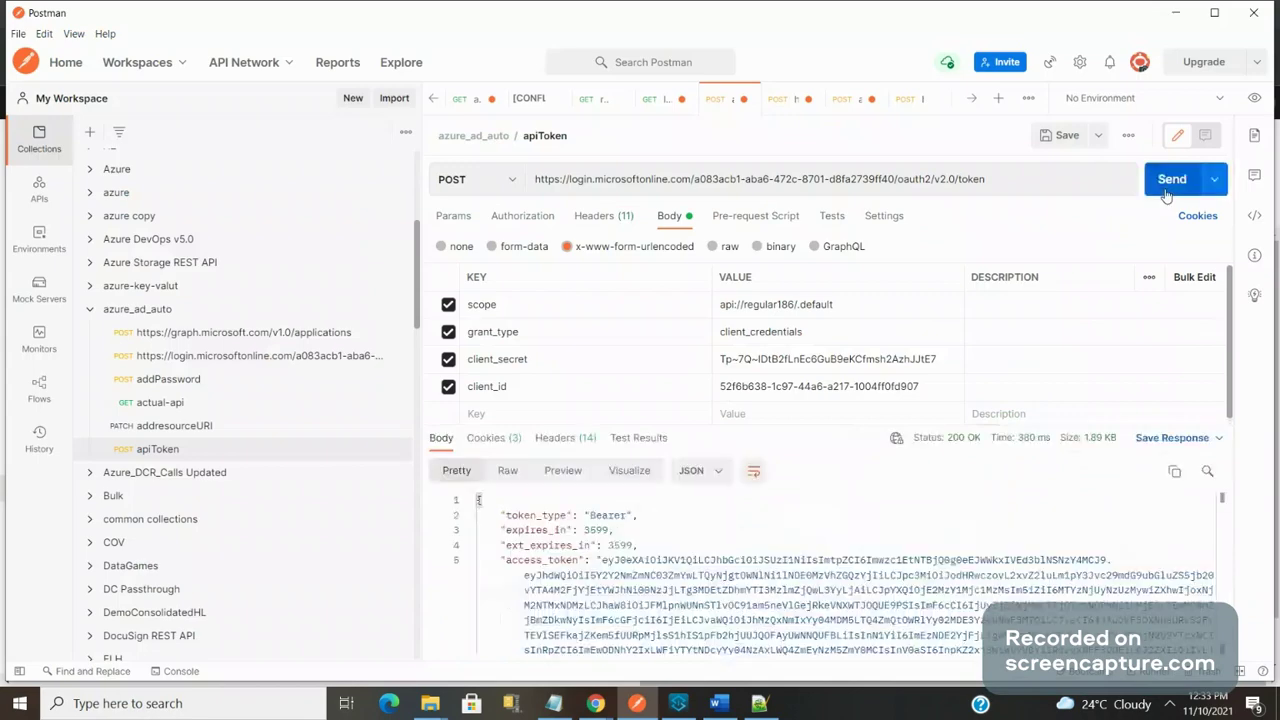
key(alt+Tab)
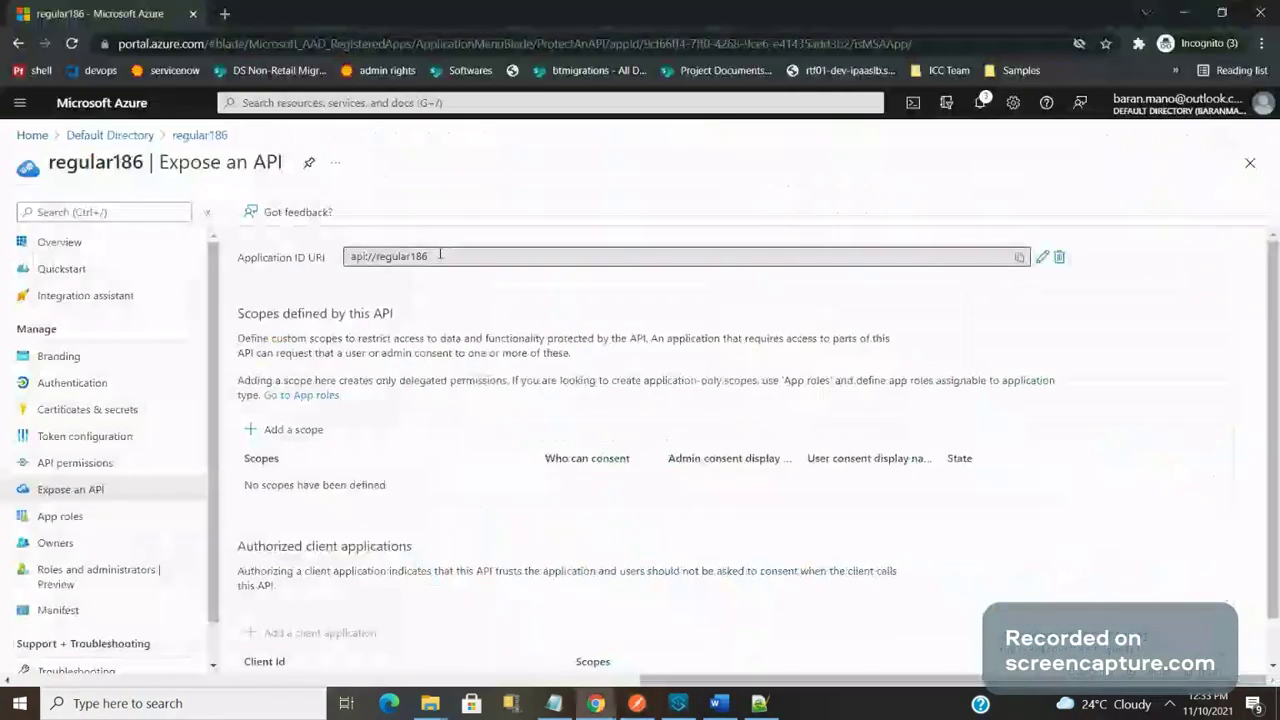
key(alt+Tab)
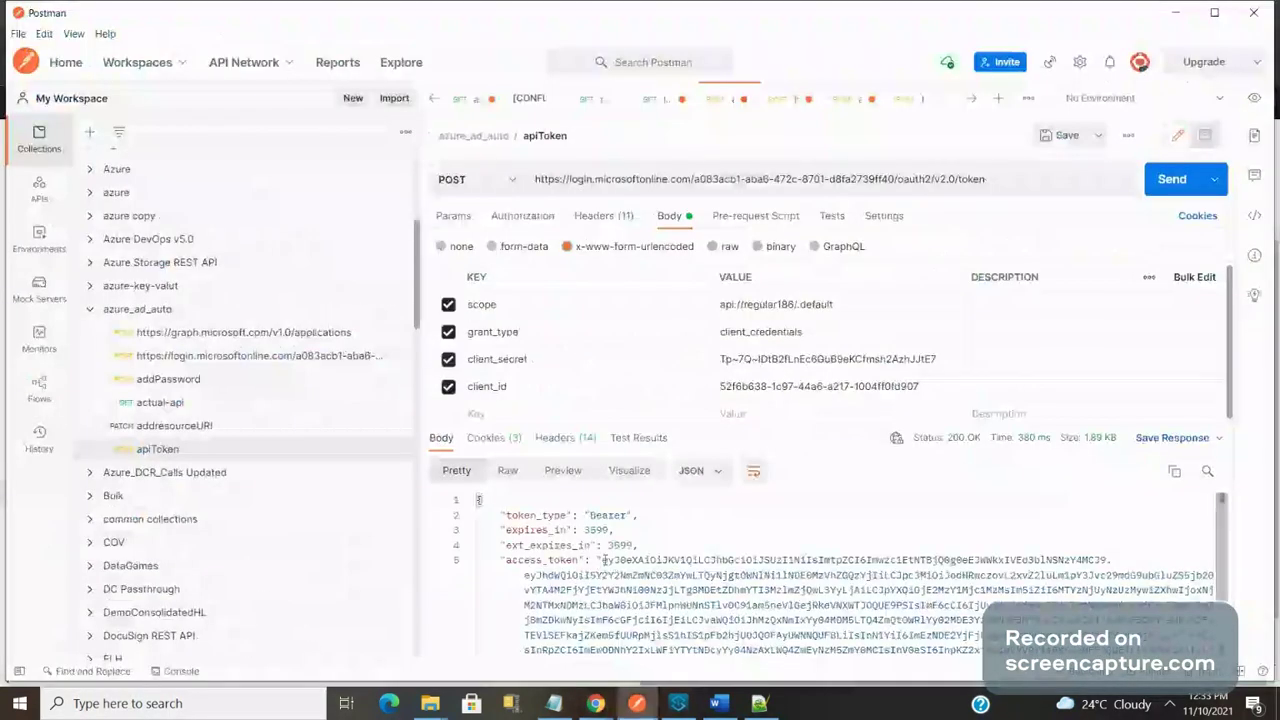
Step: Copy the access token from the apiToken response into the actual-api request's bearer token field and send the request
drag(603, 560, 969, 632)
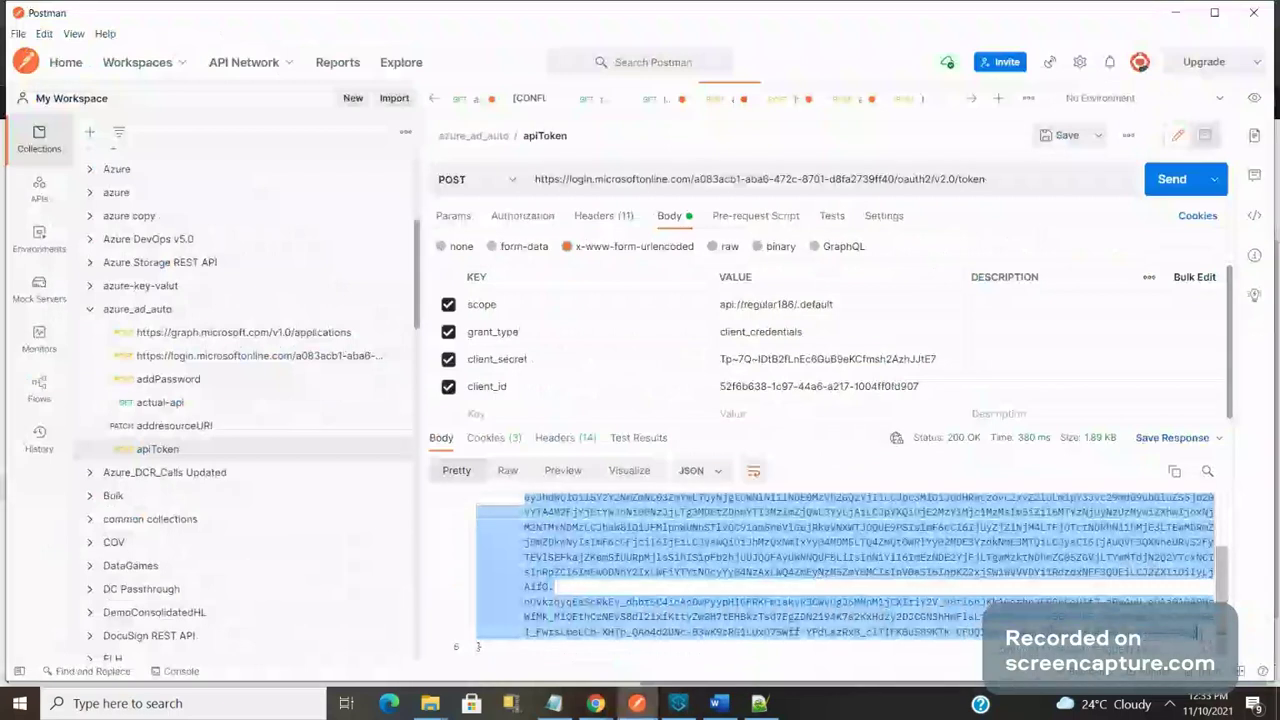
click(201, 454)
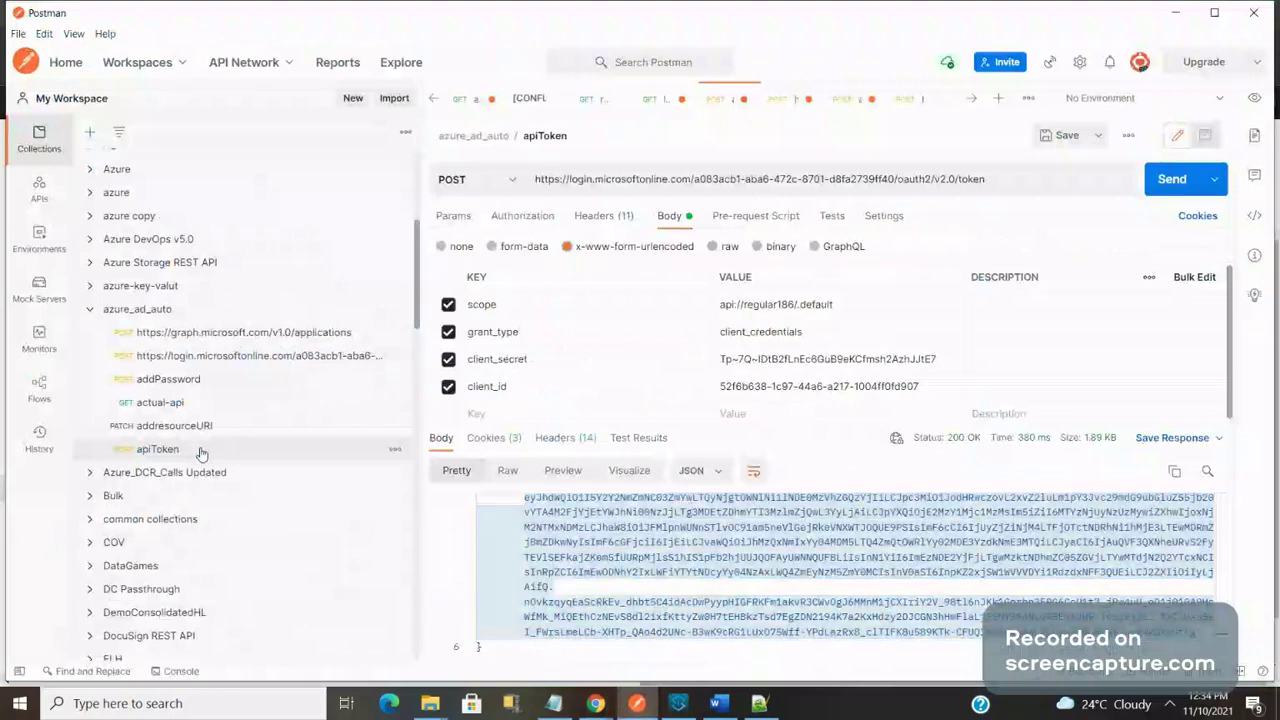
click(160, 402)
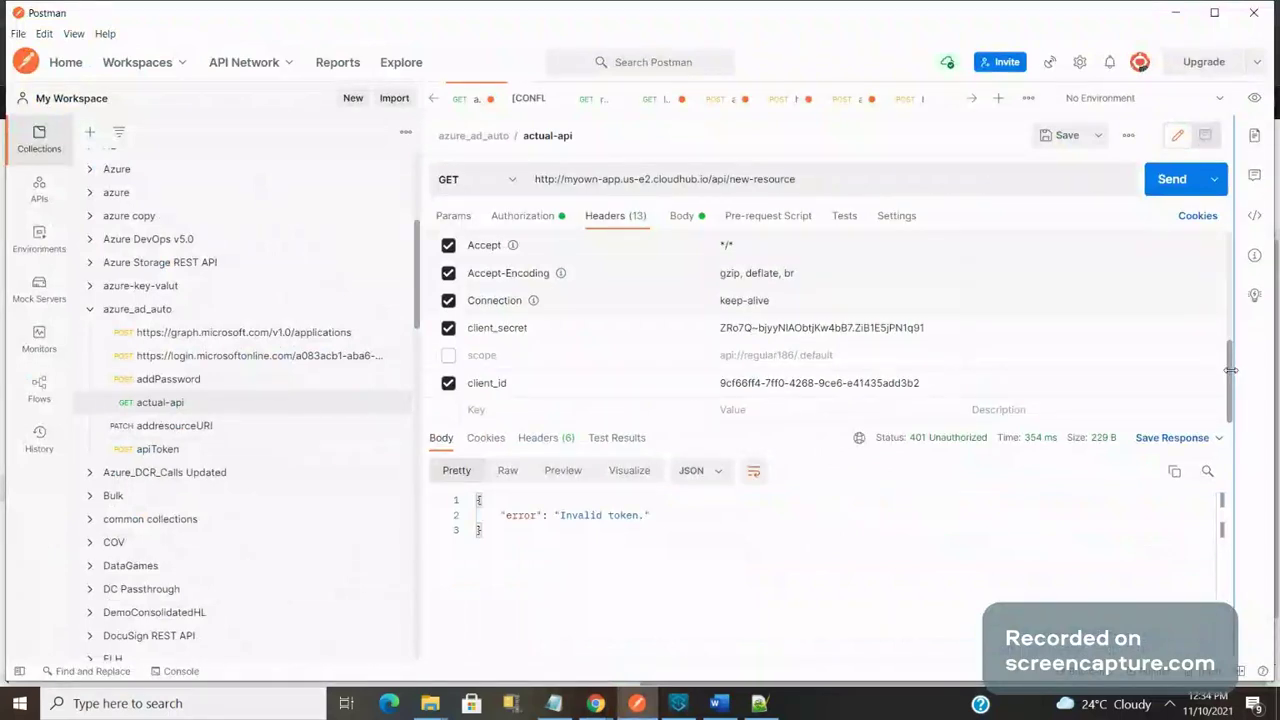
click(522, 215)
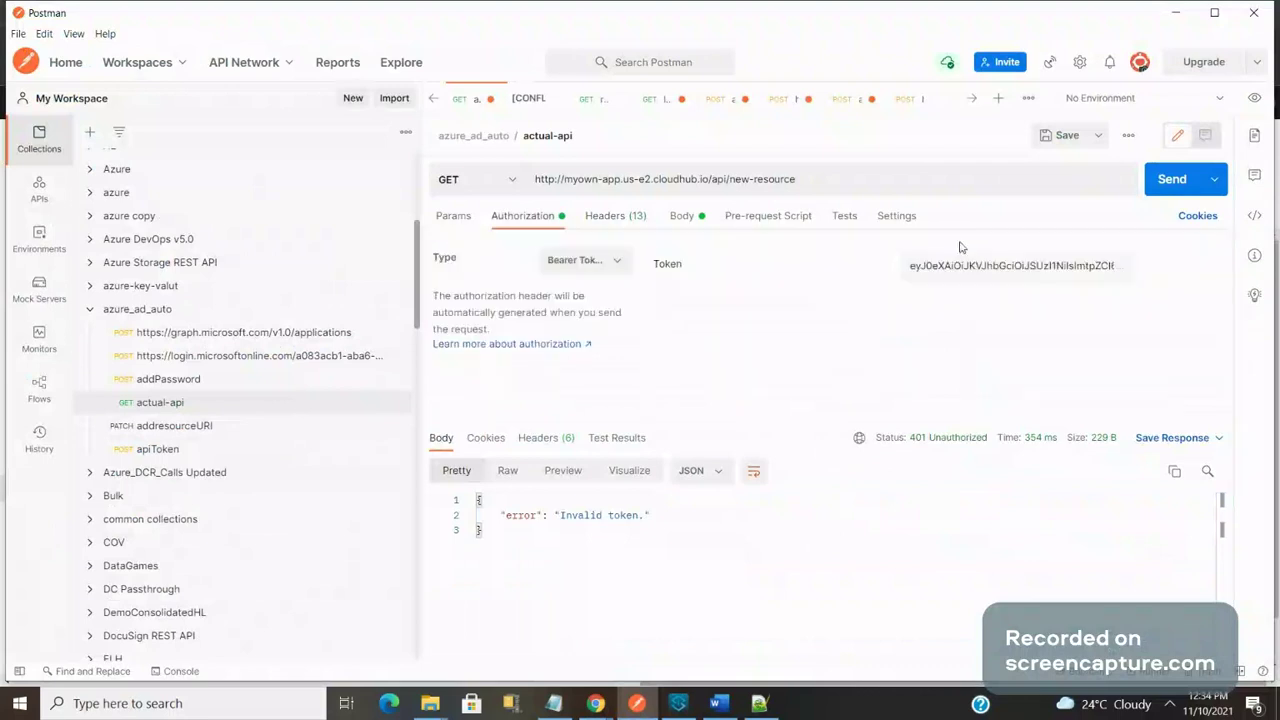
triple_click(1045, 268)
click(1045, 270)
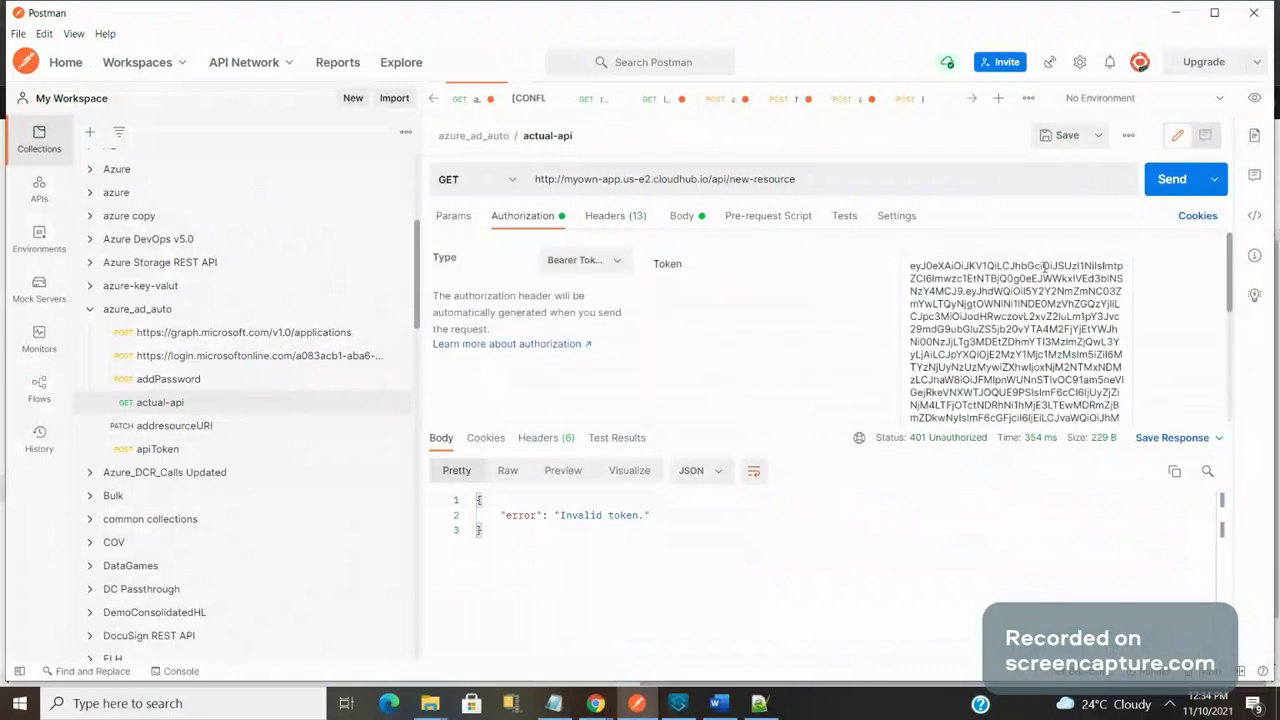
click(1172, 179)
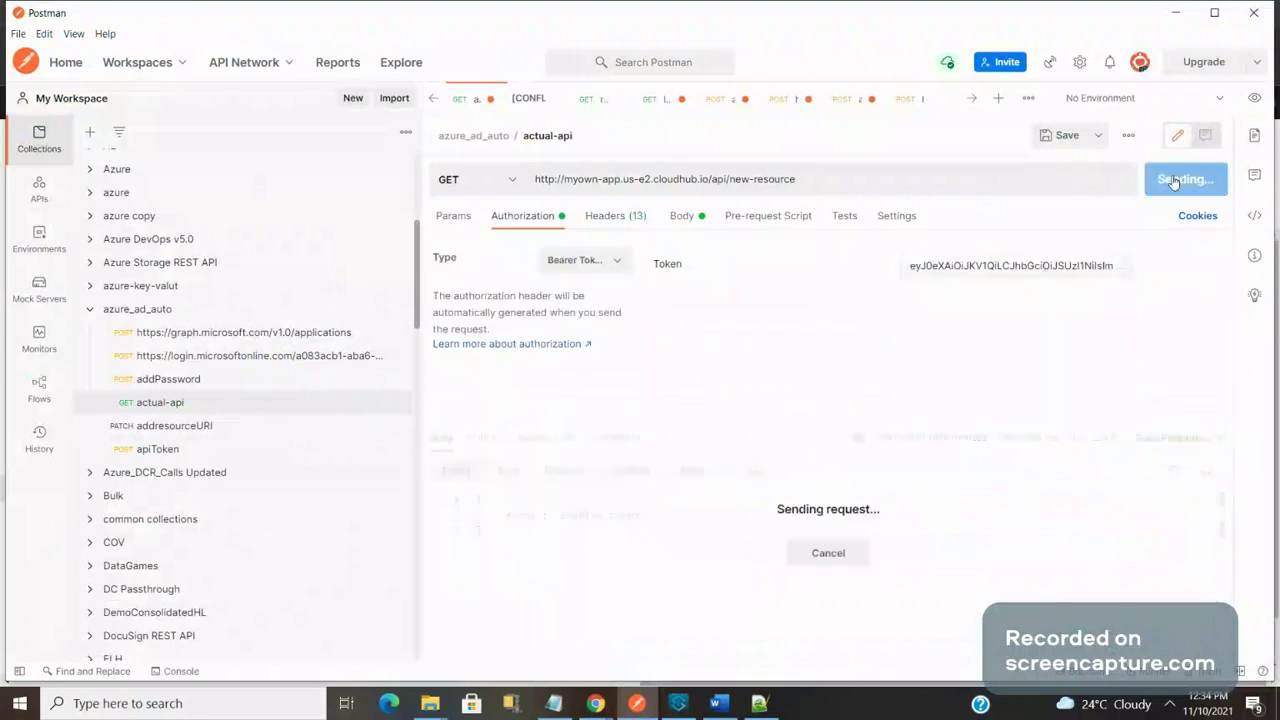
Step: Check the actual-api request's headers, set its body to none, and resend it
click(641, 222)
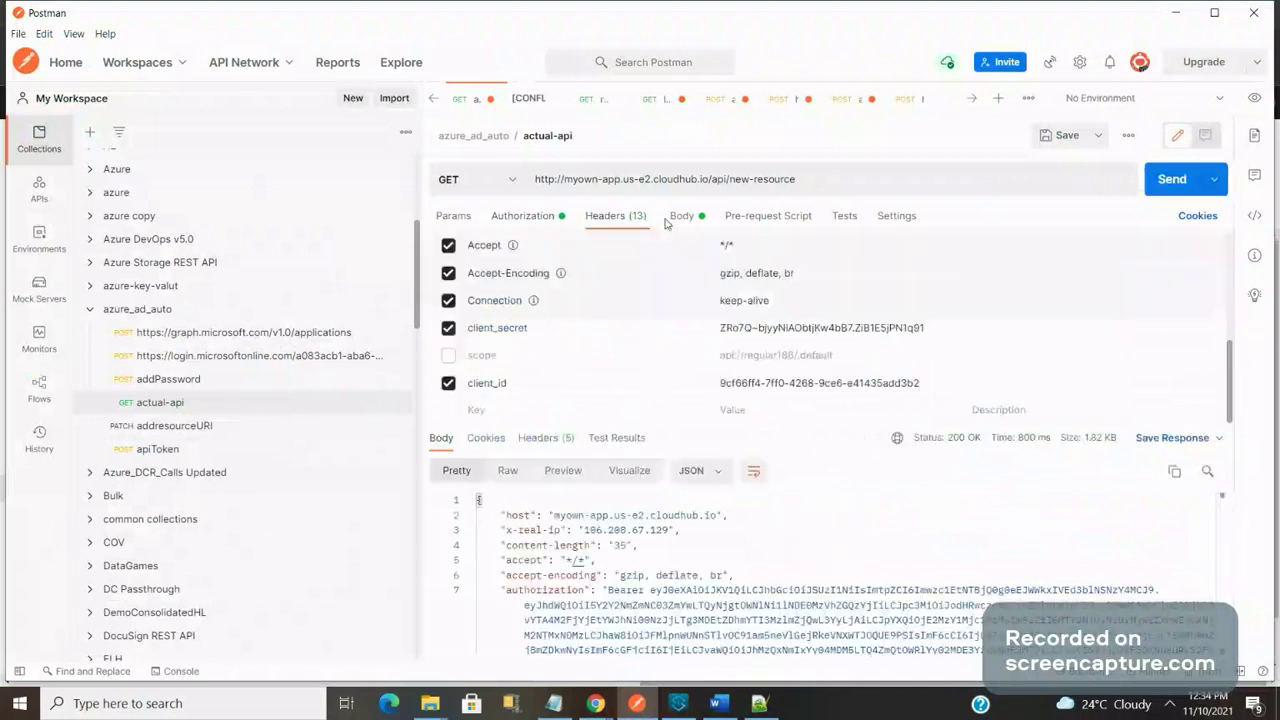
click(676, 220)
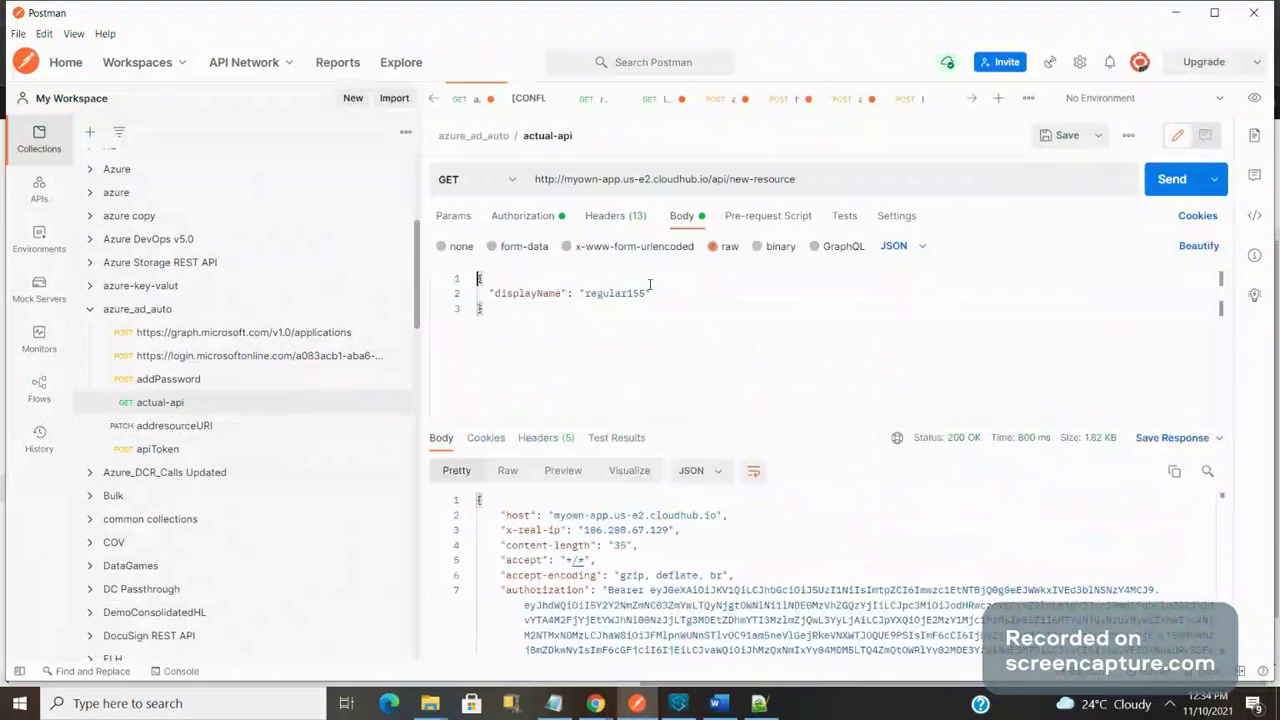
key(ctrl+End)
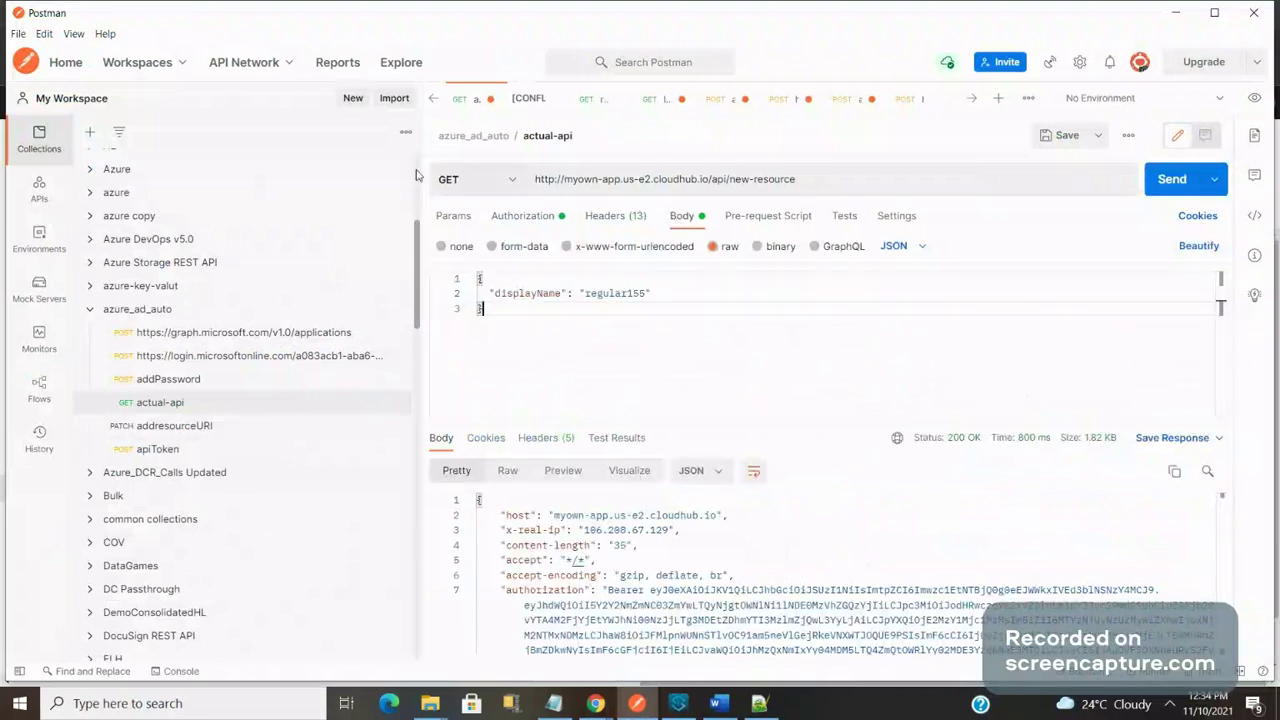
drag(548, 332, 426, 277)
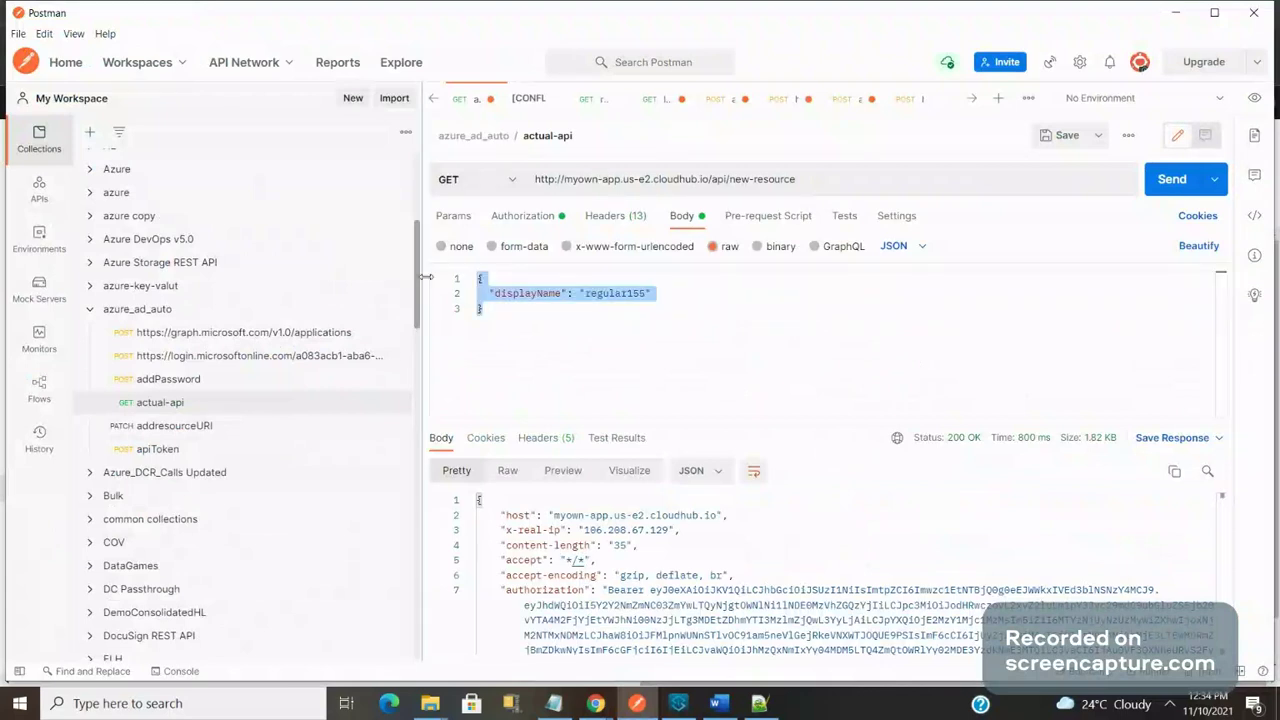
click(462, 247)
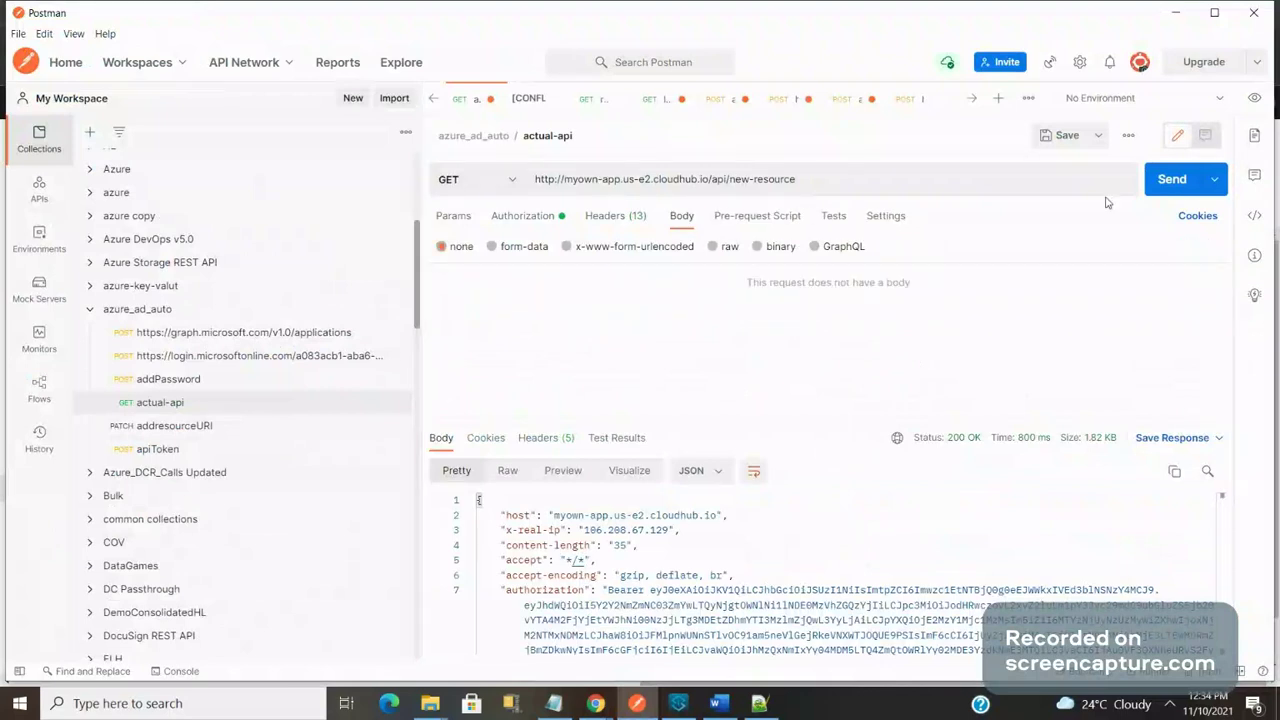
click(1158, 182)
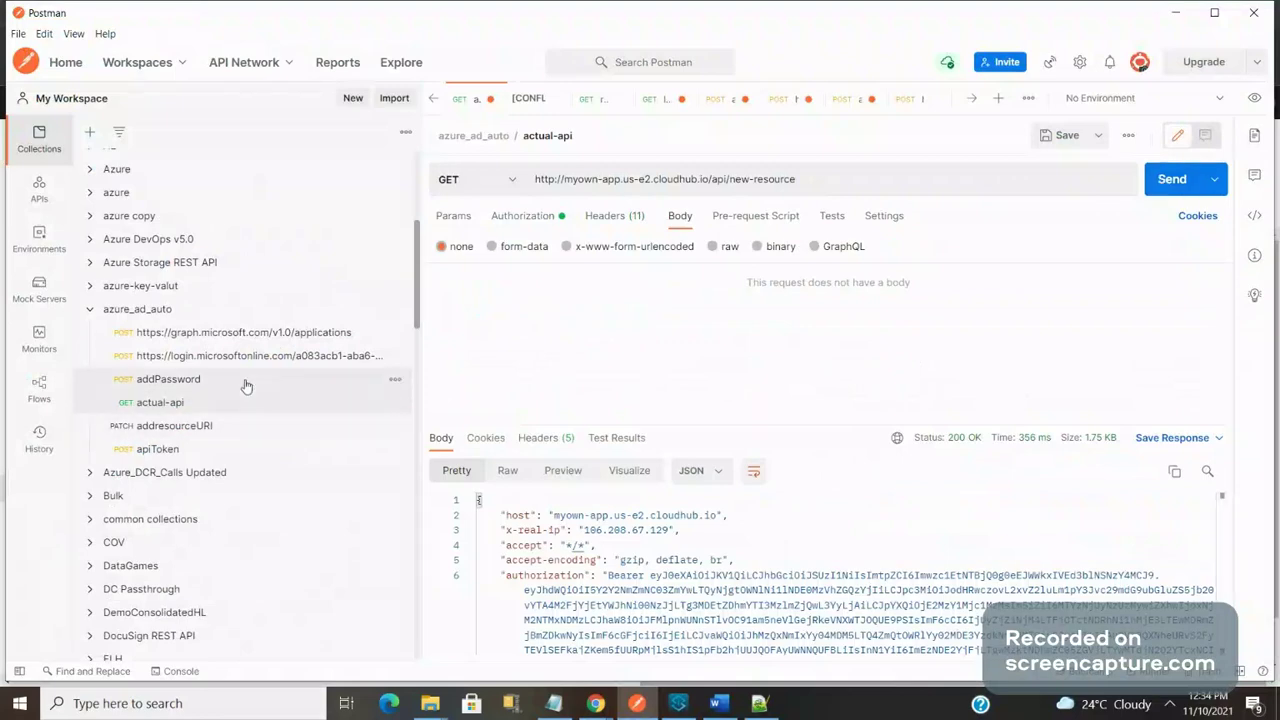
Step: Switch to Anypoint Studio, open local.properties and examine the azure.graph.api.resourceuri.path and azure.graph.api.password.path values
key(alt+Tab)
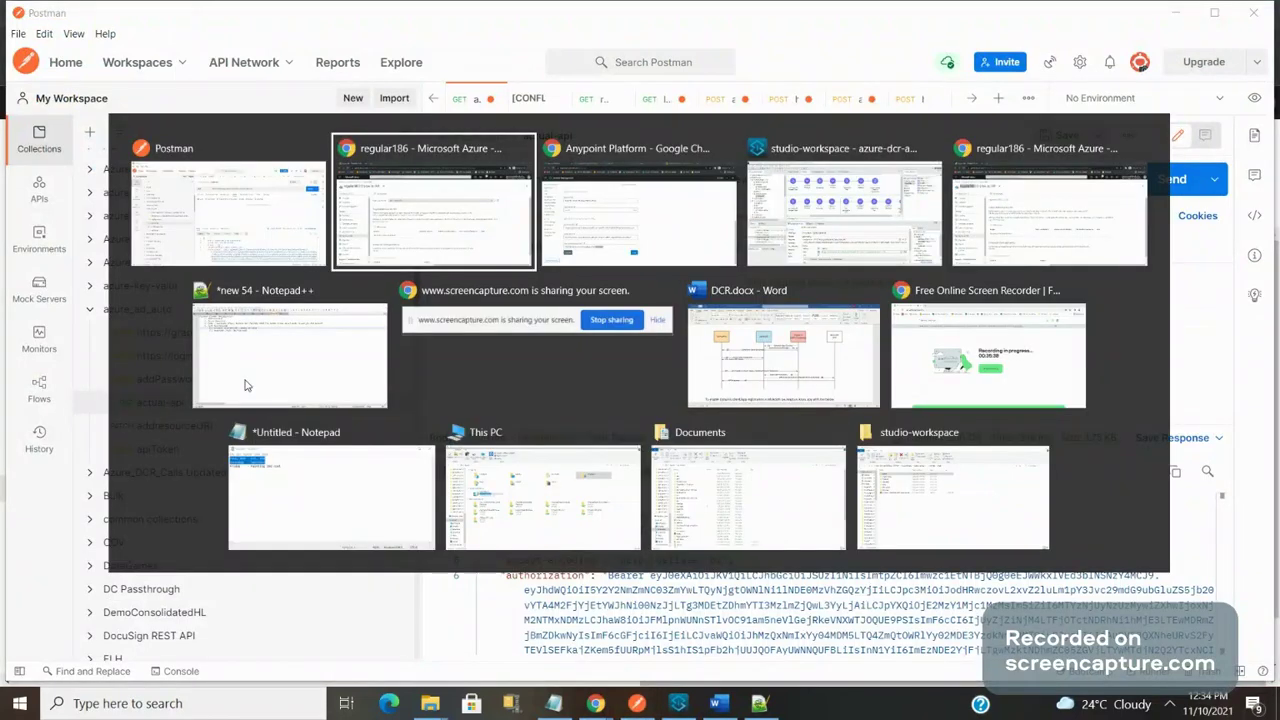
key(Tab)
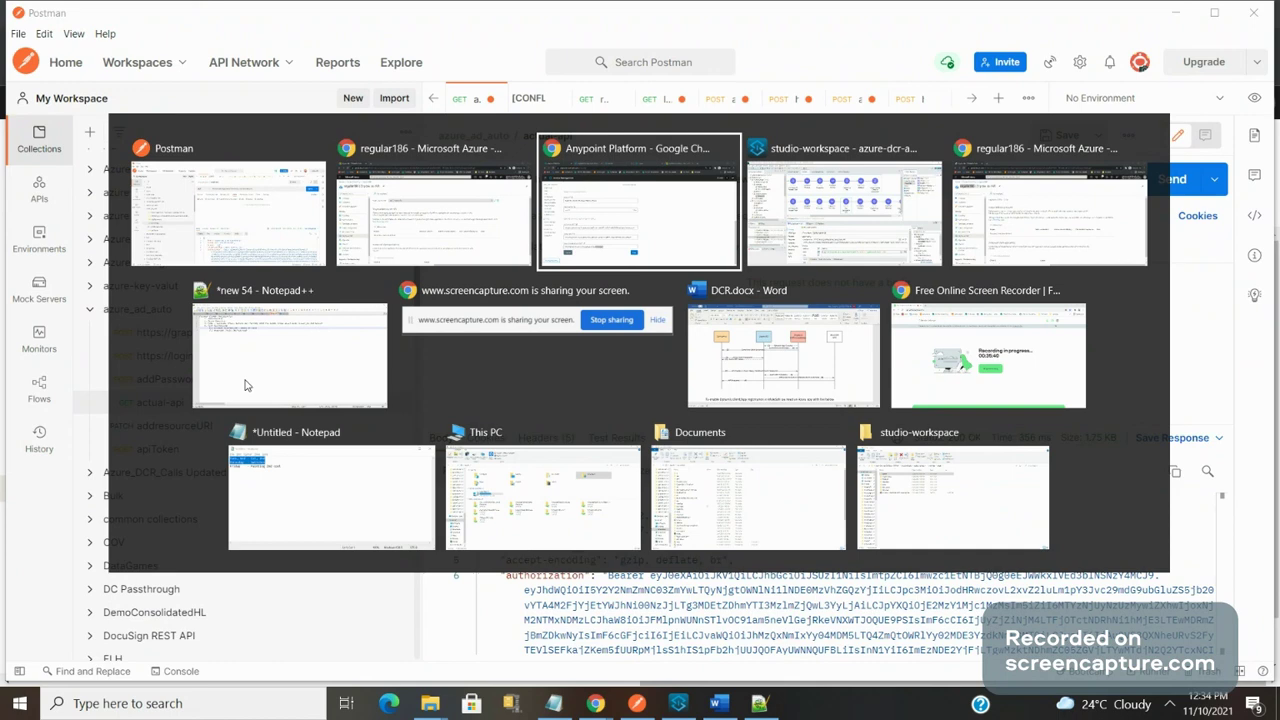
key(Tab)
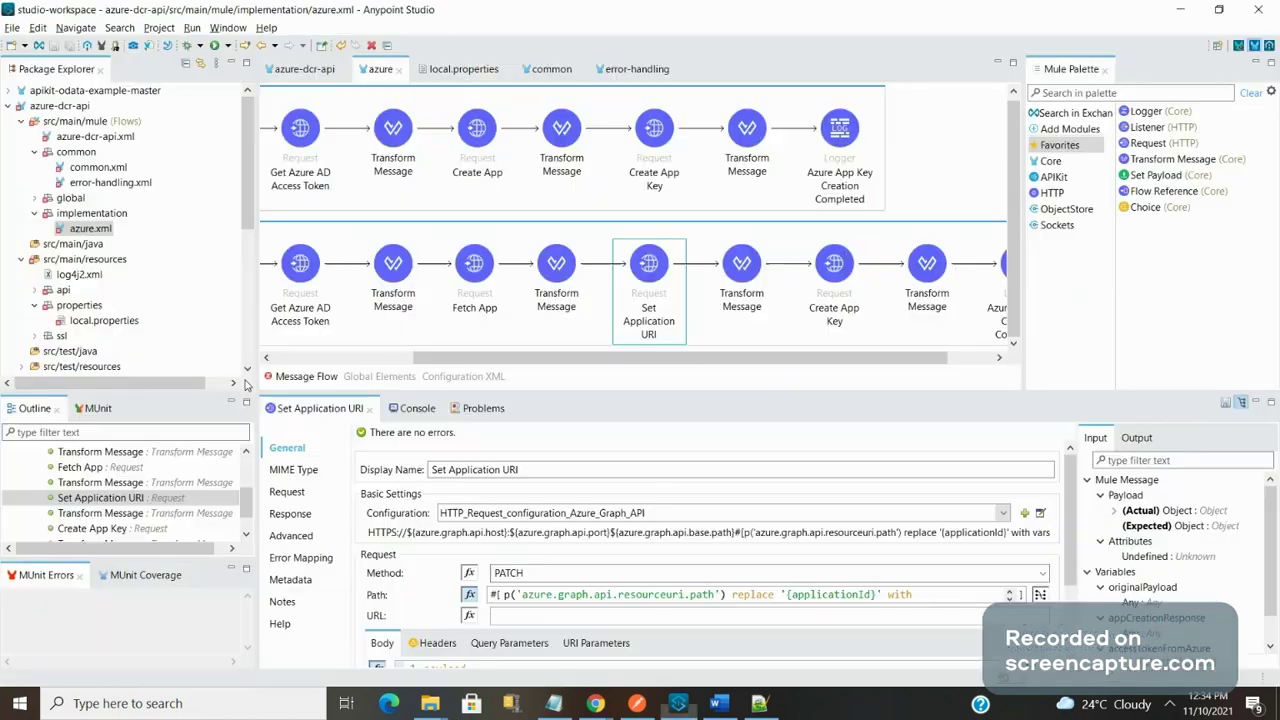
click(338, 358)
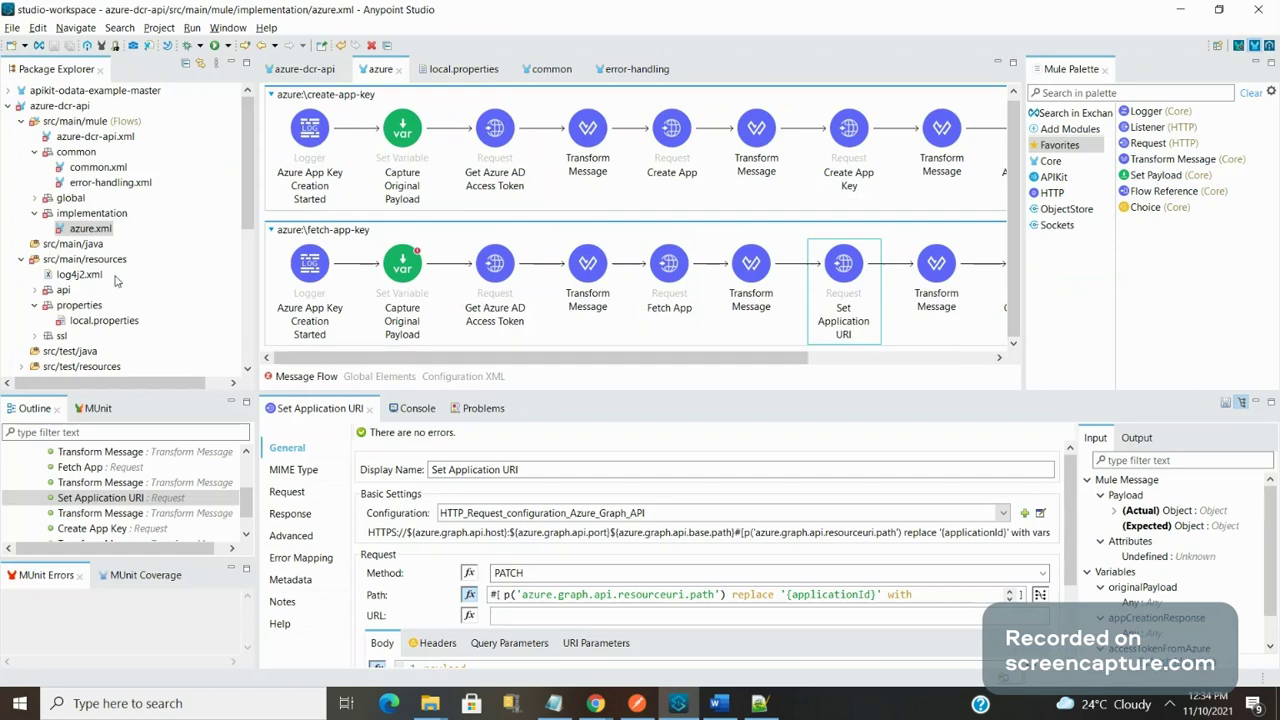
click(113, 321)
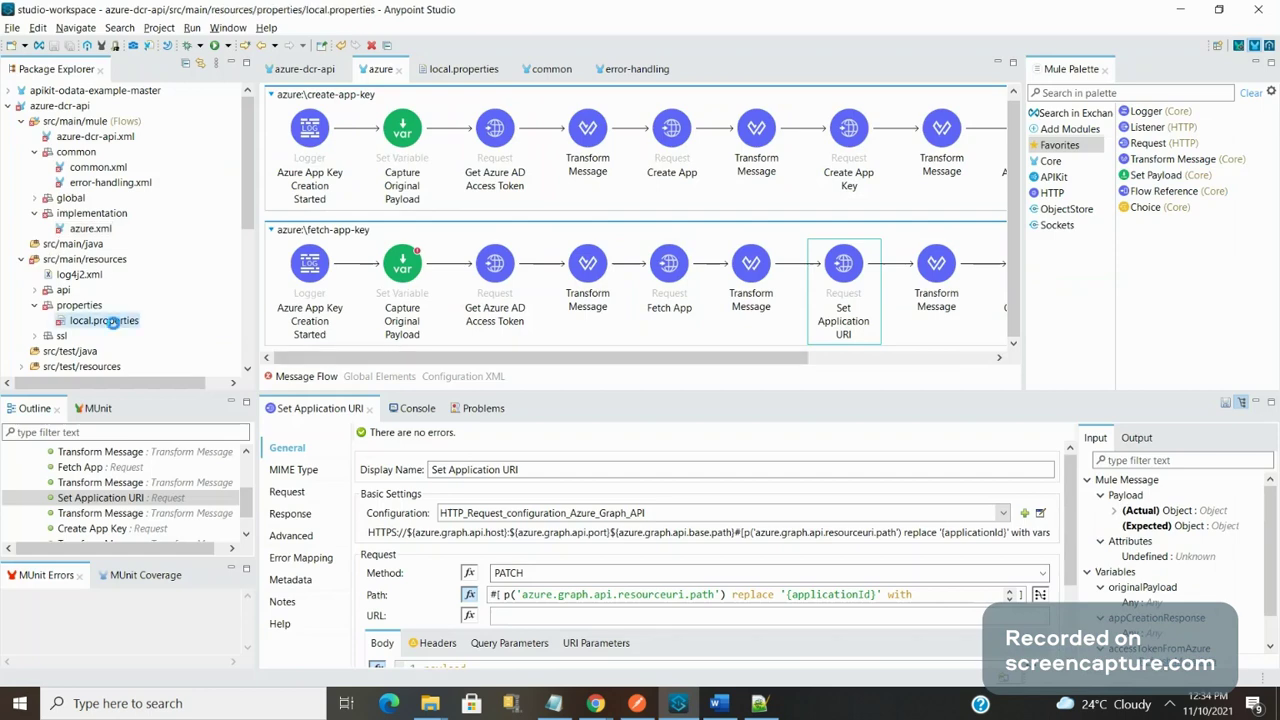
double_click(113, 321)
click(710, 356)
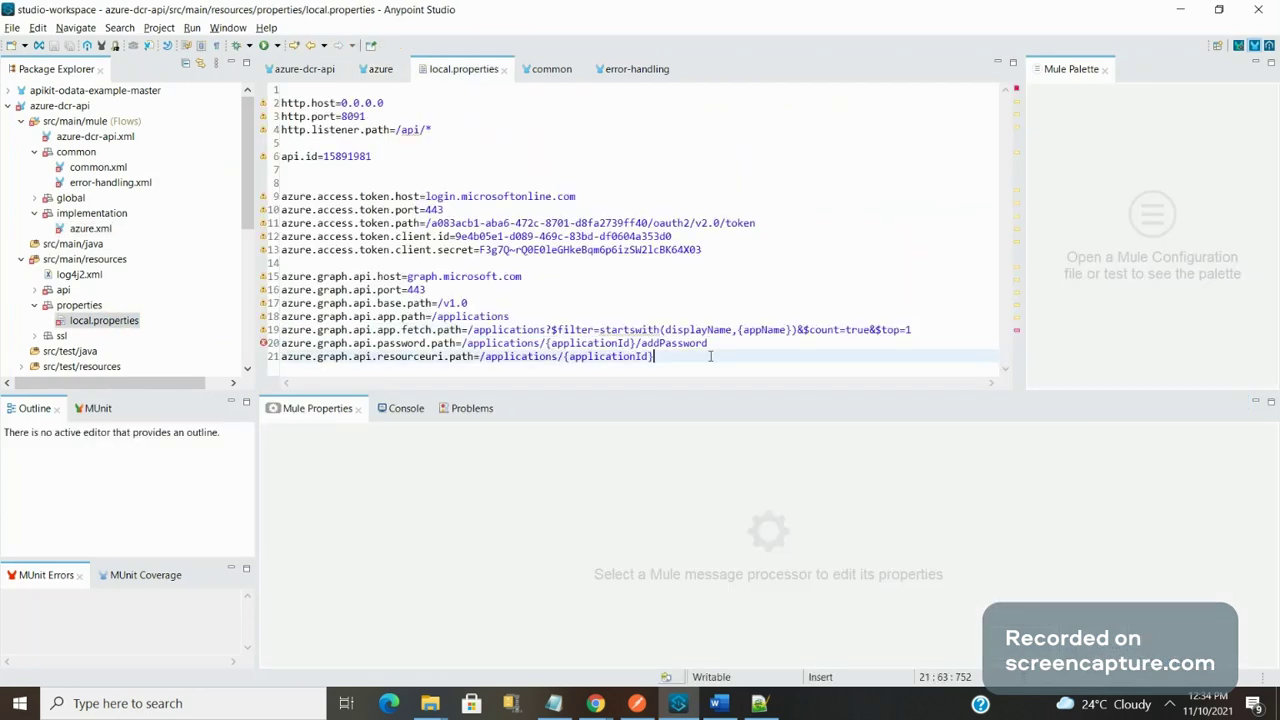
shift+click(480, 357)
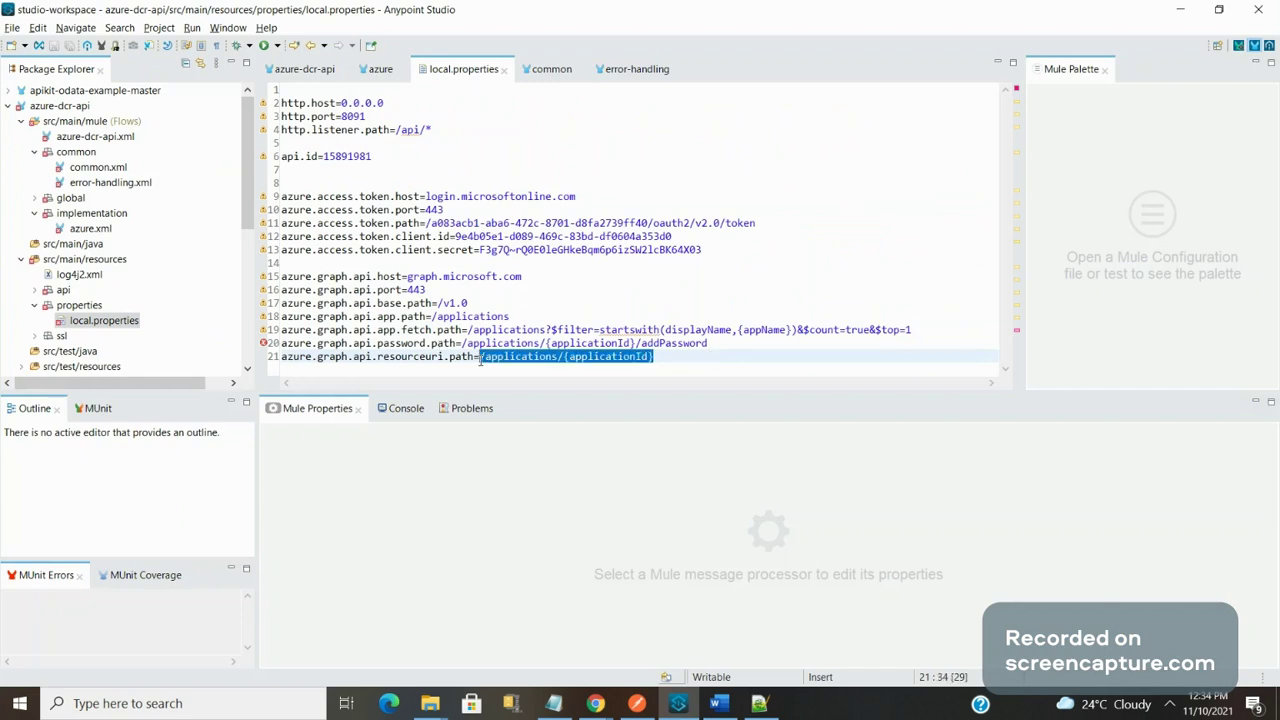
click(465, 344)
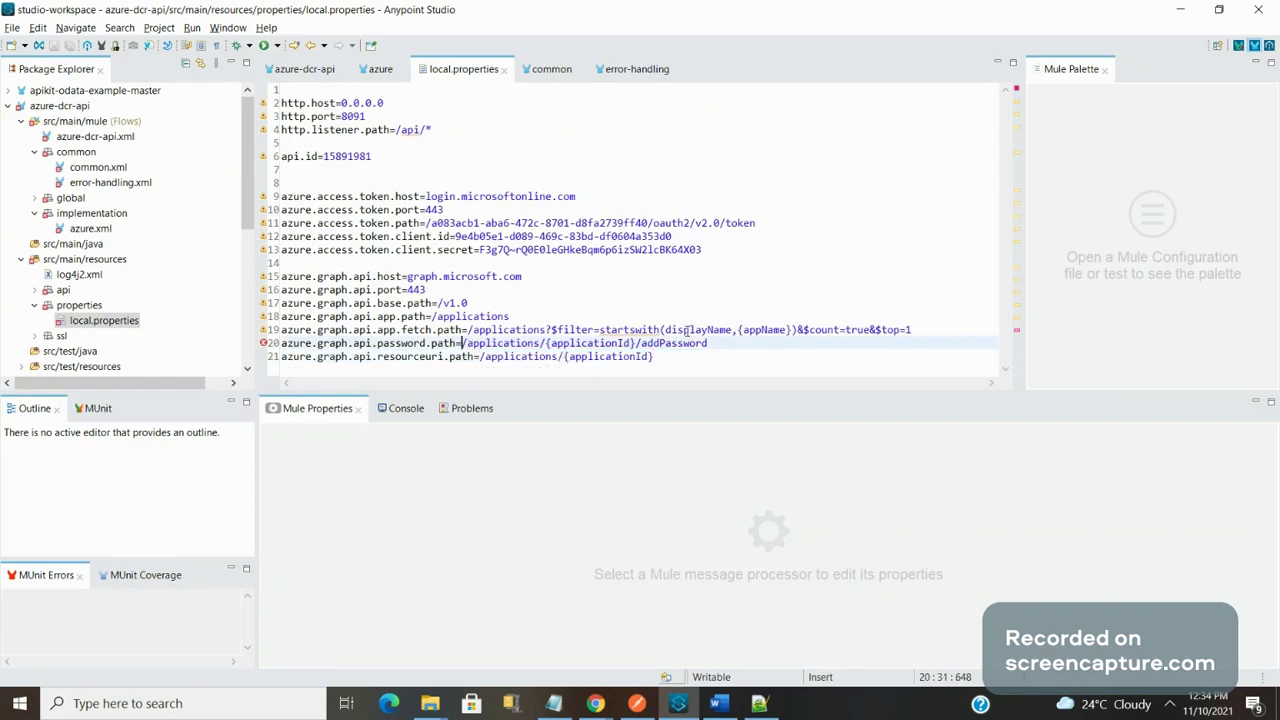
shift+click(733, 331)
shift+click(722, 342)
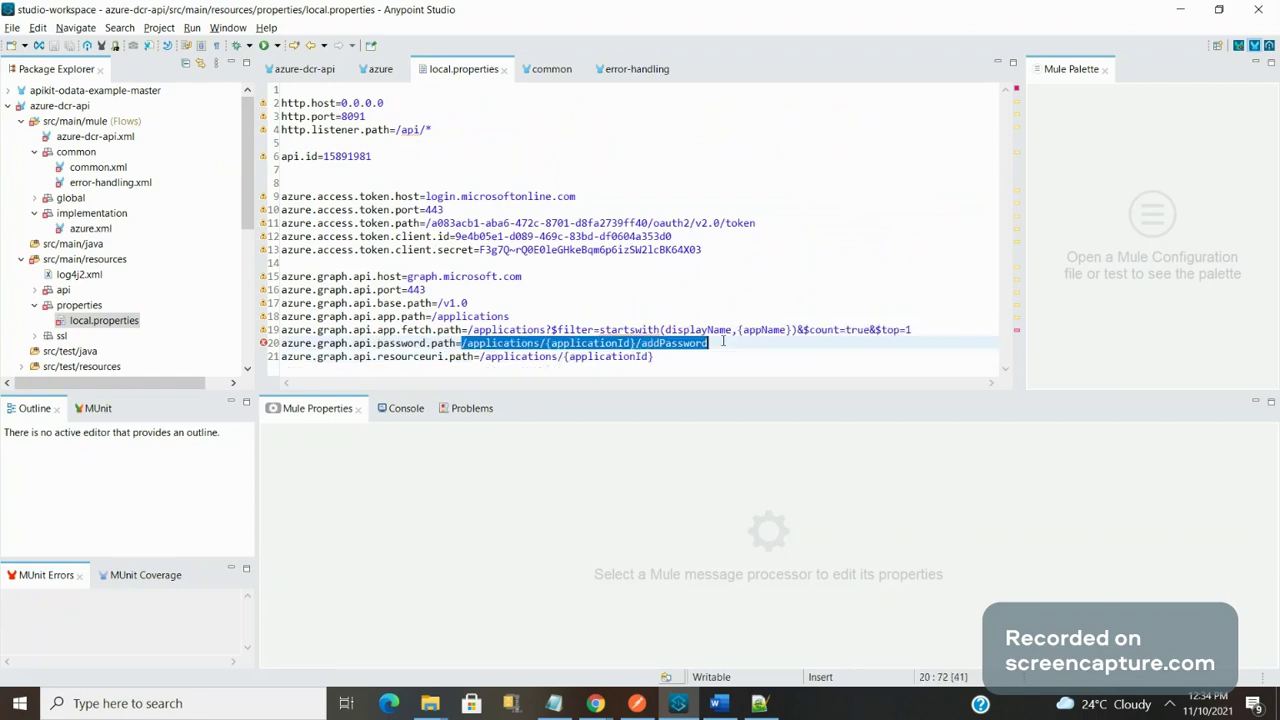
Step: Open azure-dcr-api.xml, then azure.xml, and review the Create App request settings in the create-app-key flow
key(alt+Tab)
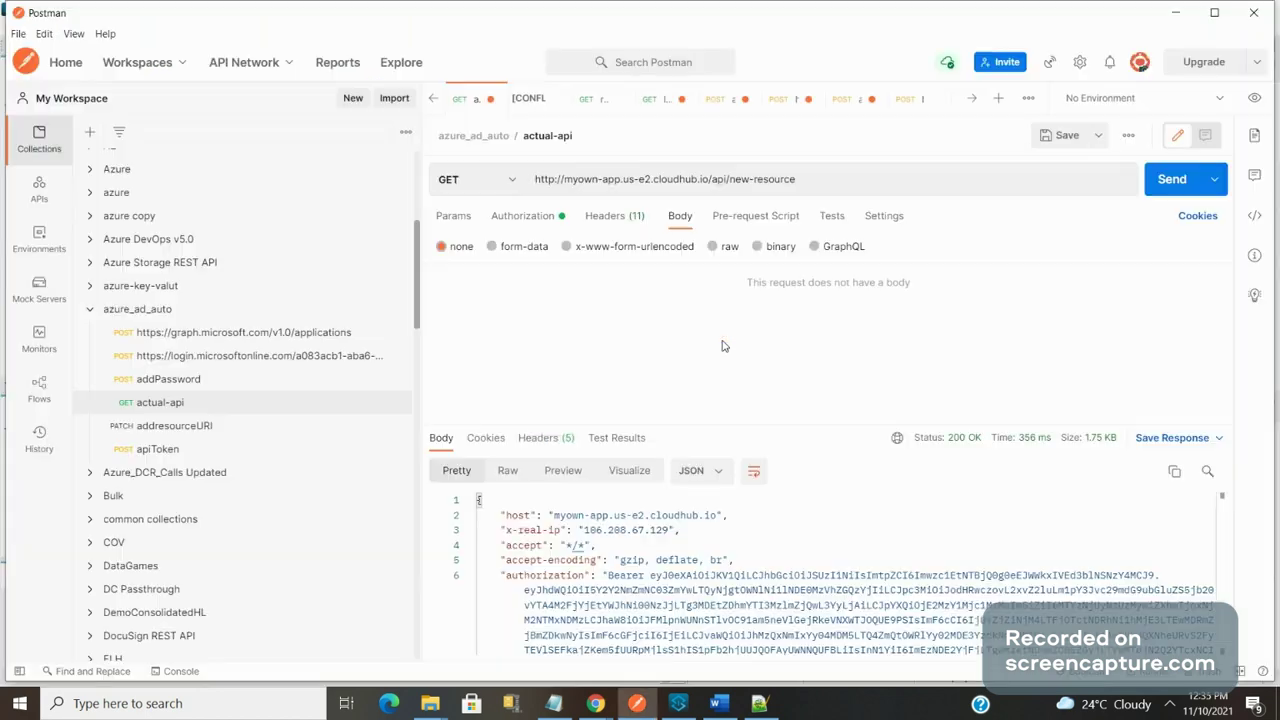
key(alt+Tab)
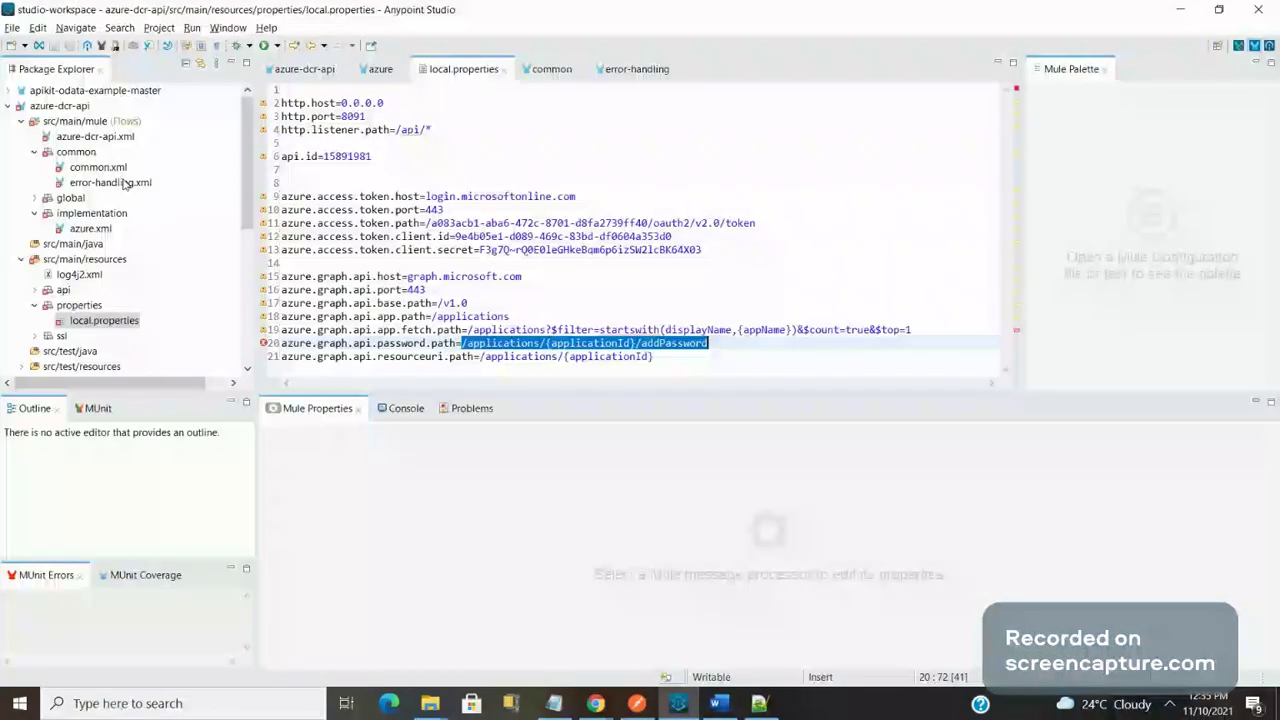
click(110, 139)
double_click(112, 143)
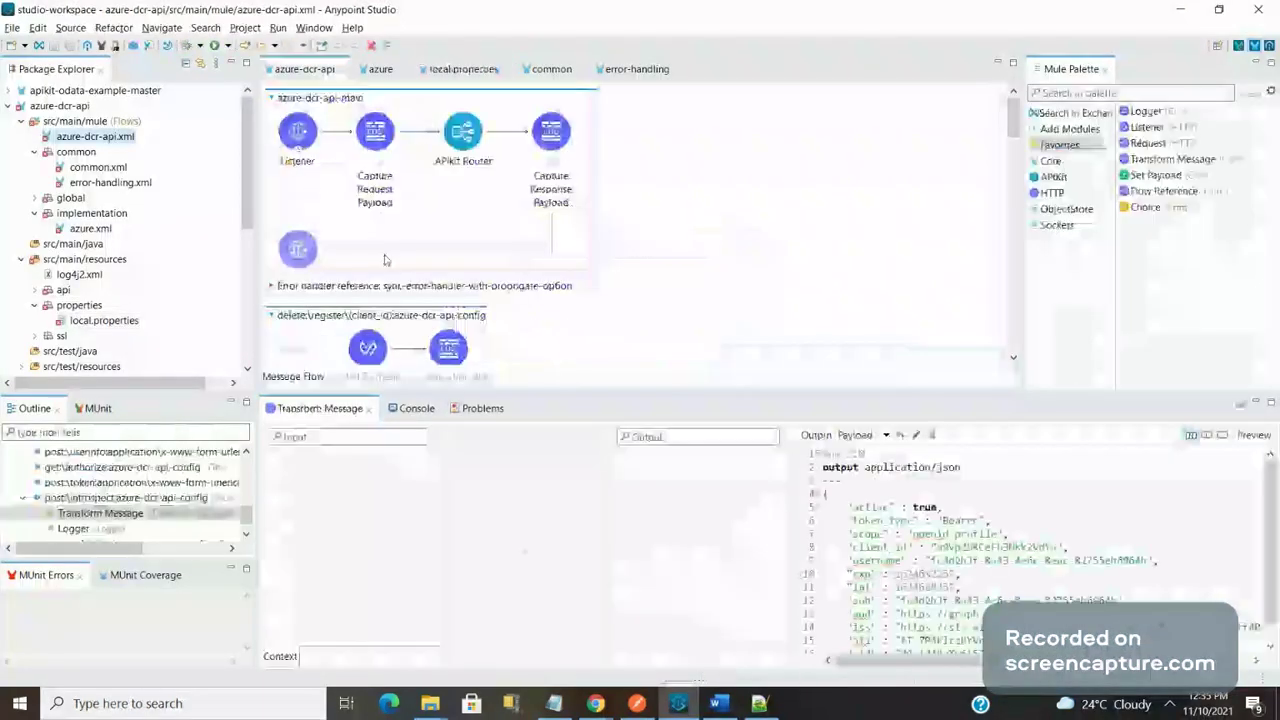
click(108, 230)
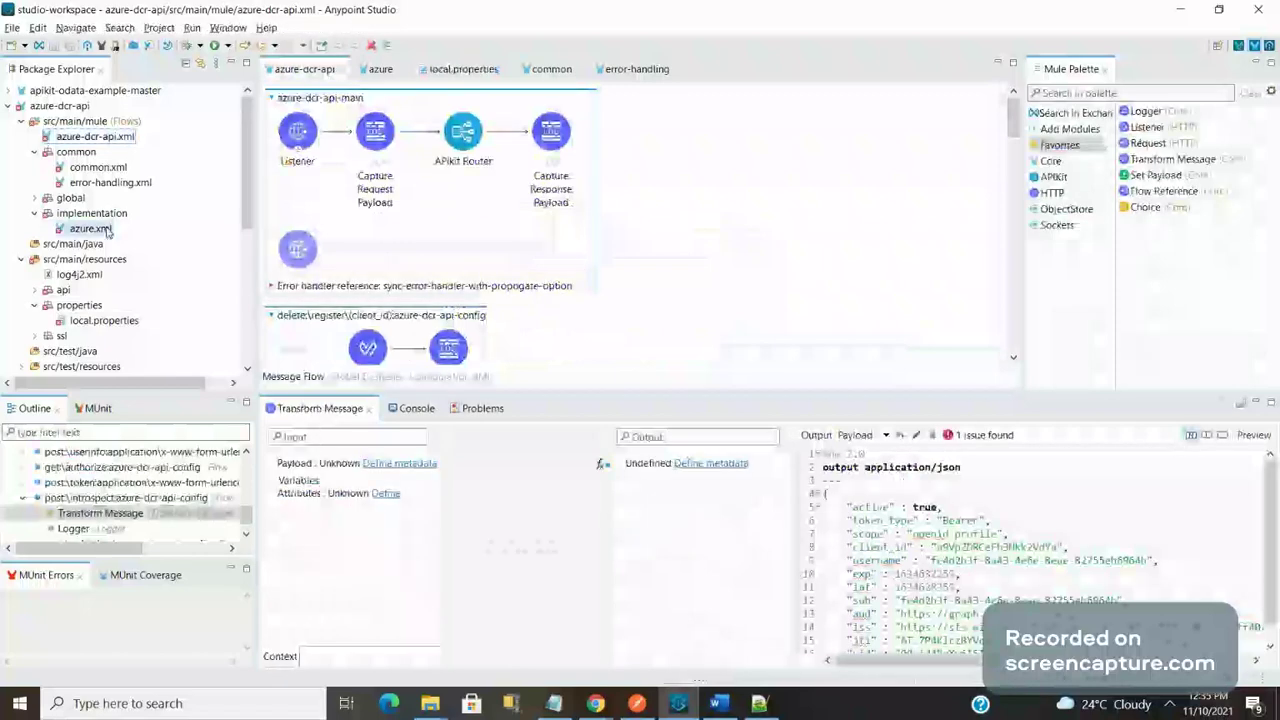
double_click(108, 229)
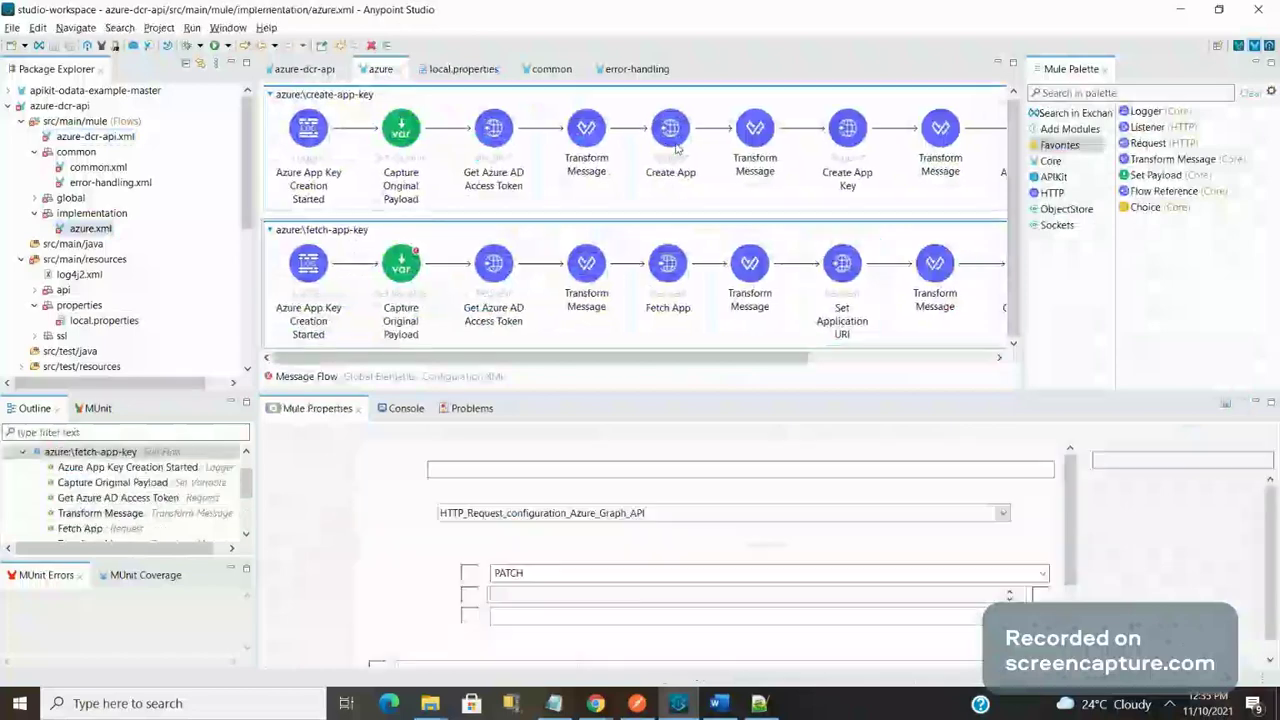
click(676, 148)
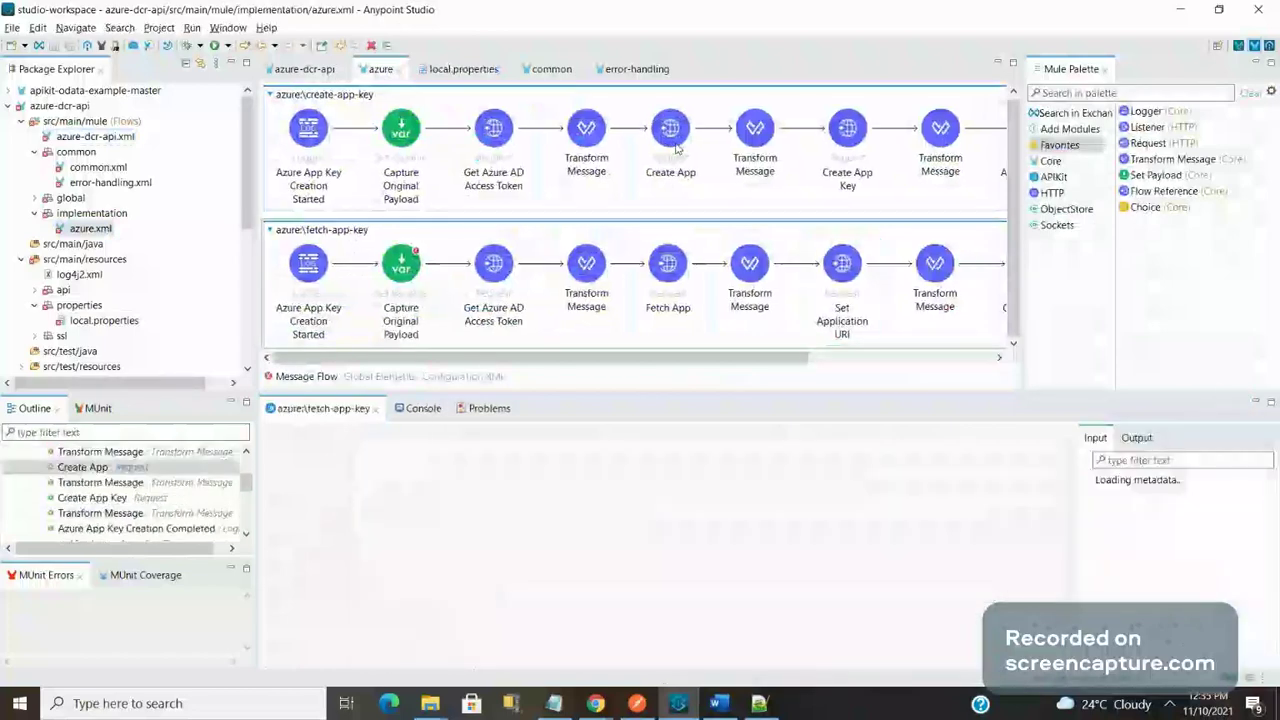
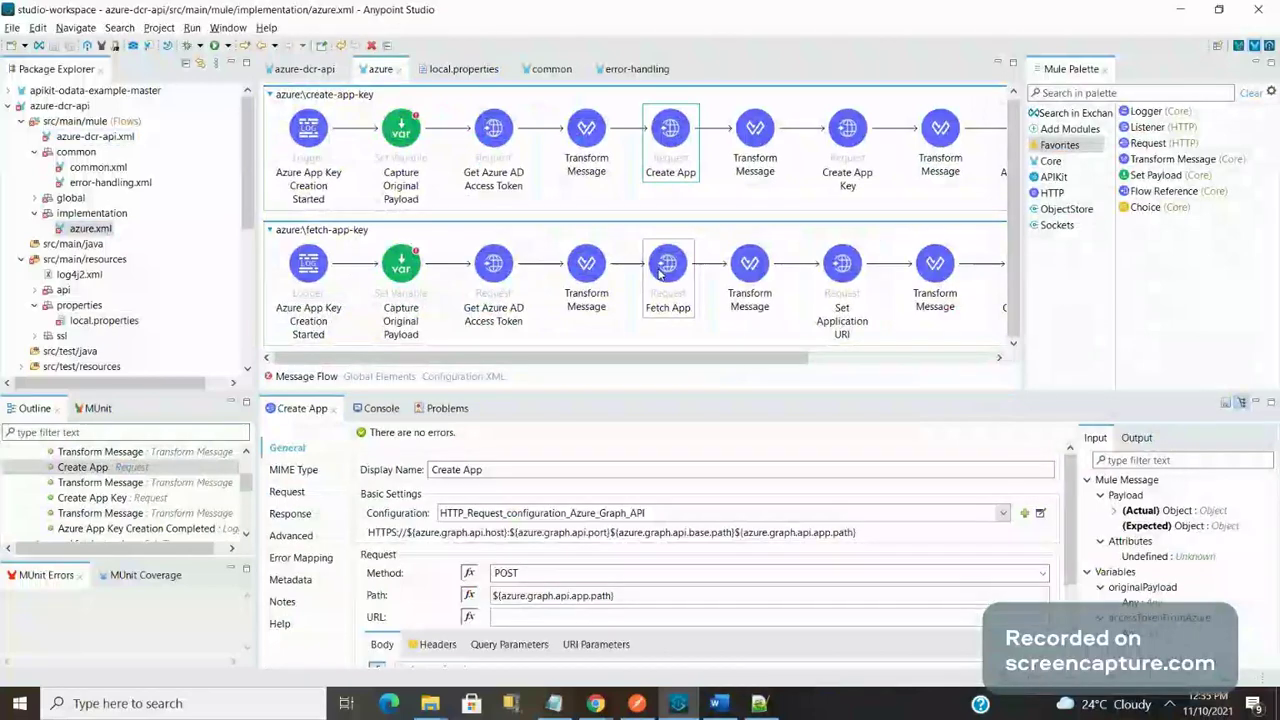
Step: Switch to Anypoint Platform in Chrome and review the azureAD client provider's settings in Access Management
key(alt+Tab)
key(alt+Tab)
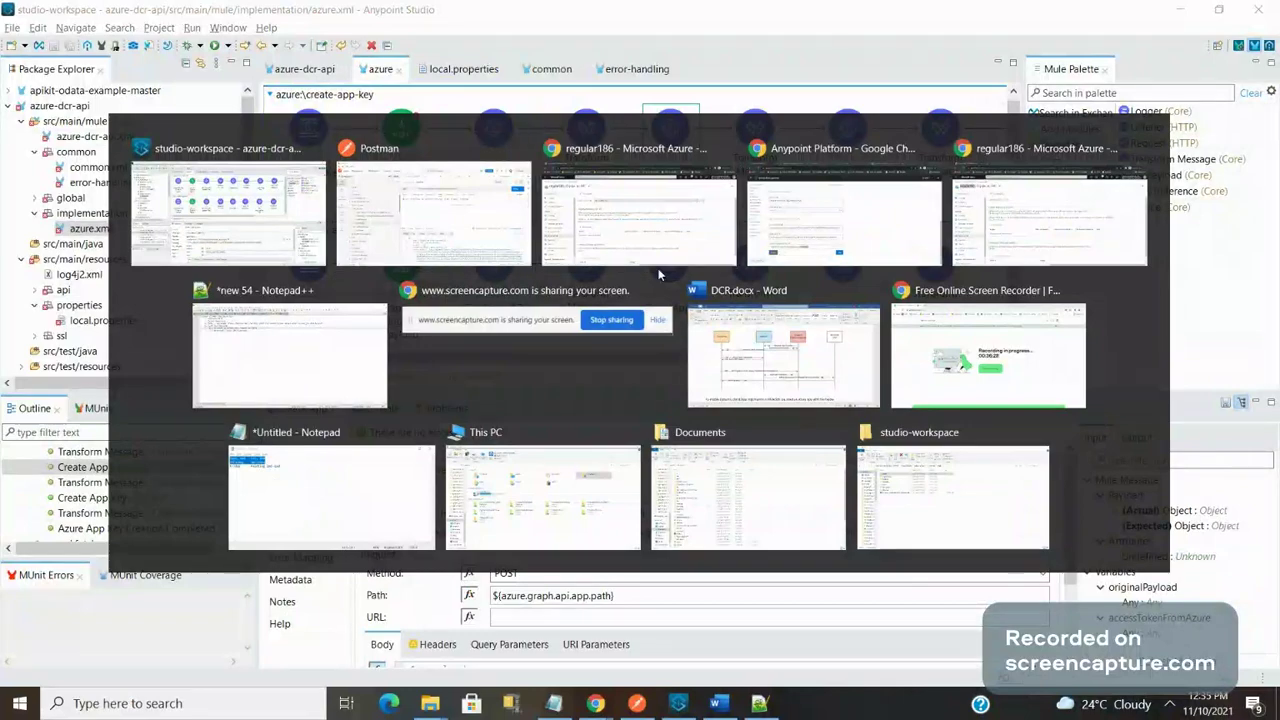
key(alt+Tab)
key(alt+Tab)
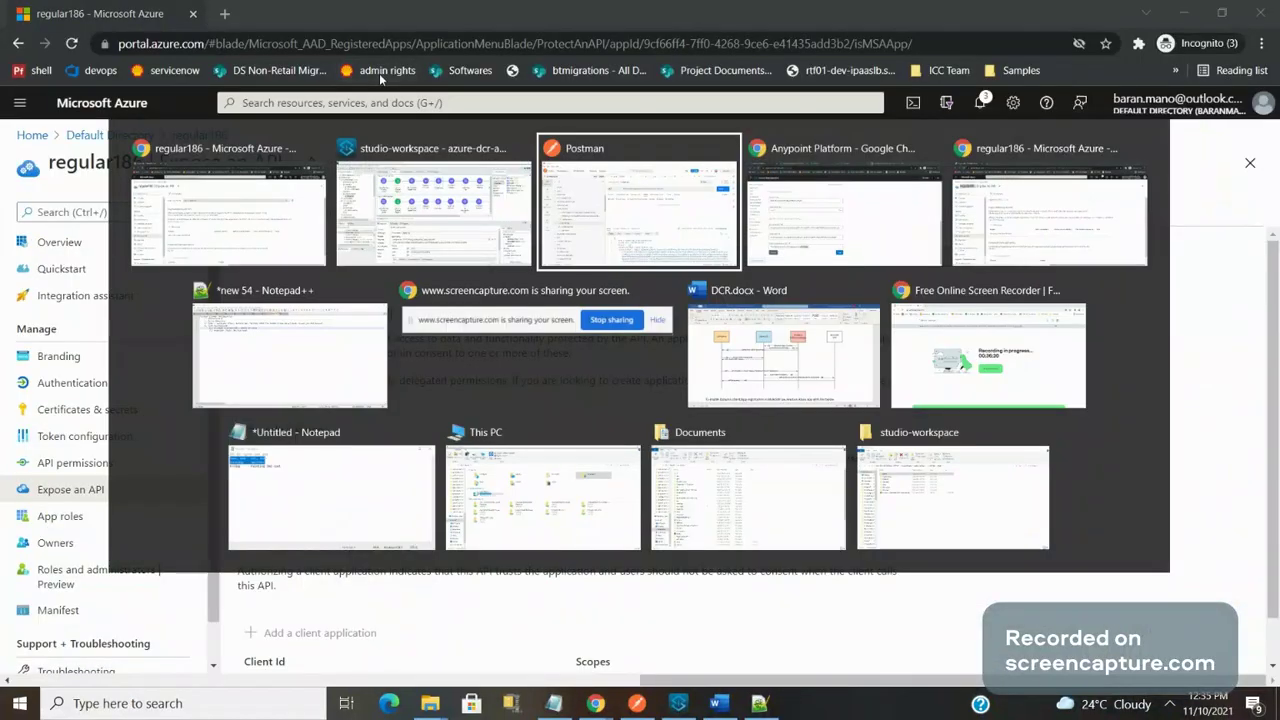
key(alt+Tab)
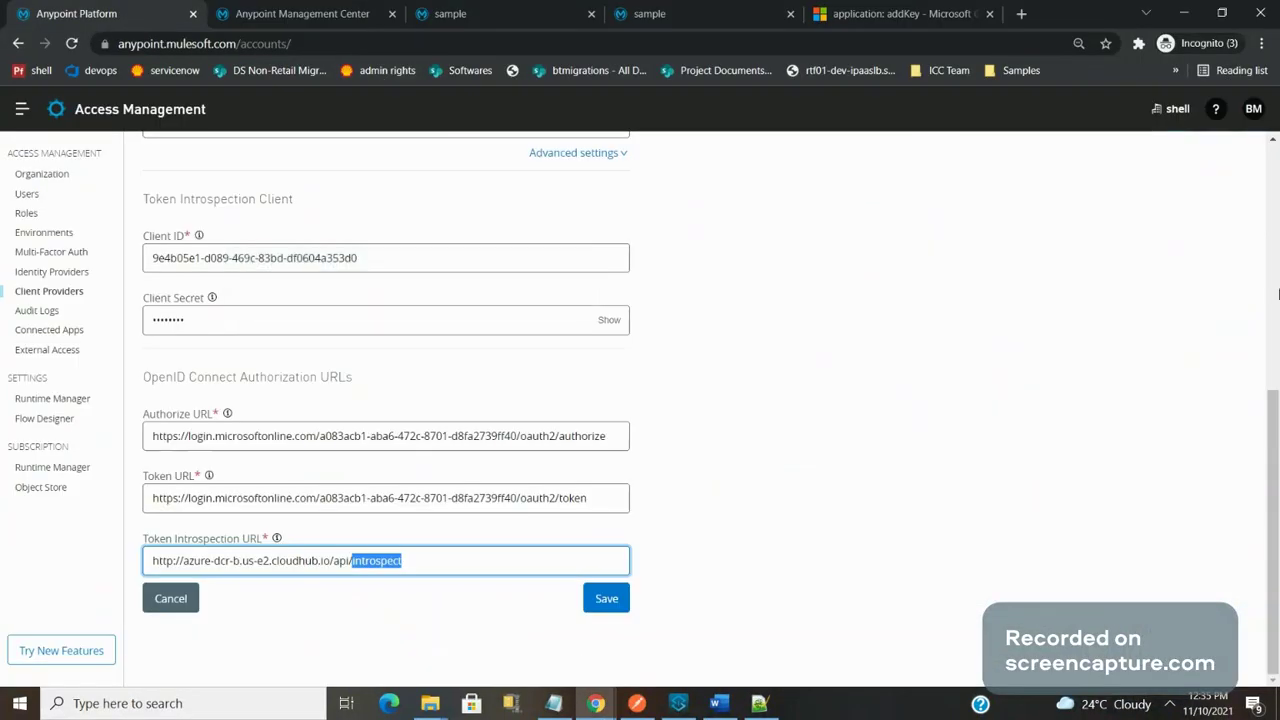
click(1277, 292)
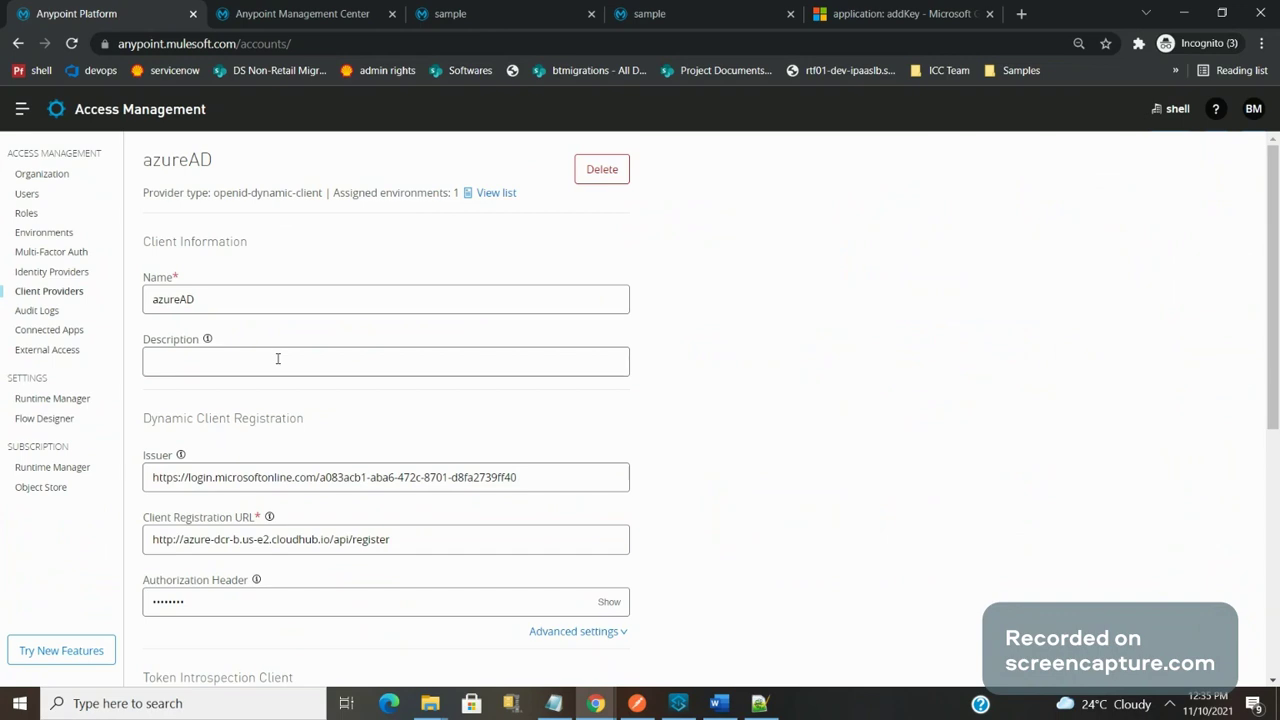
Step: Start an access request for the sample API in Exchange with API instance 1.0.0:17382882 and open the form for creating a new application
click(450, 13)
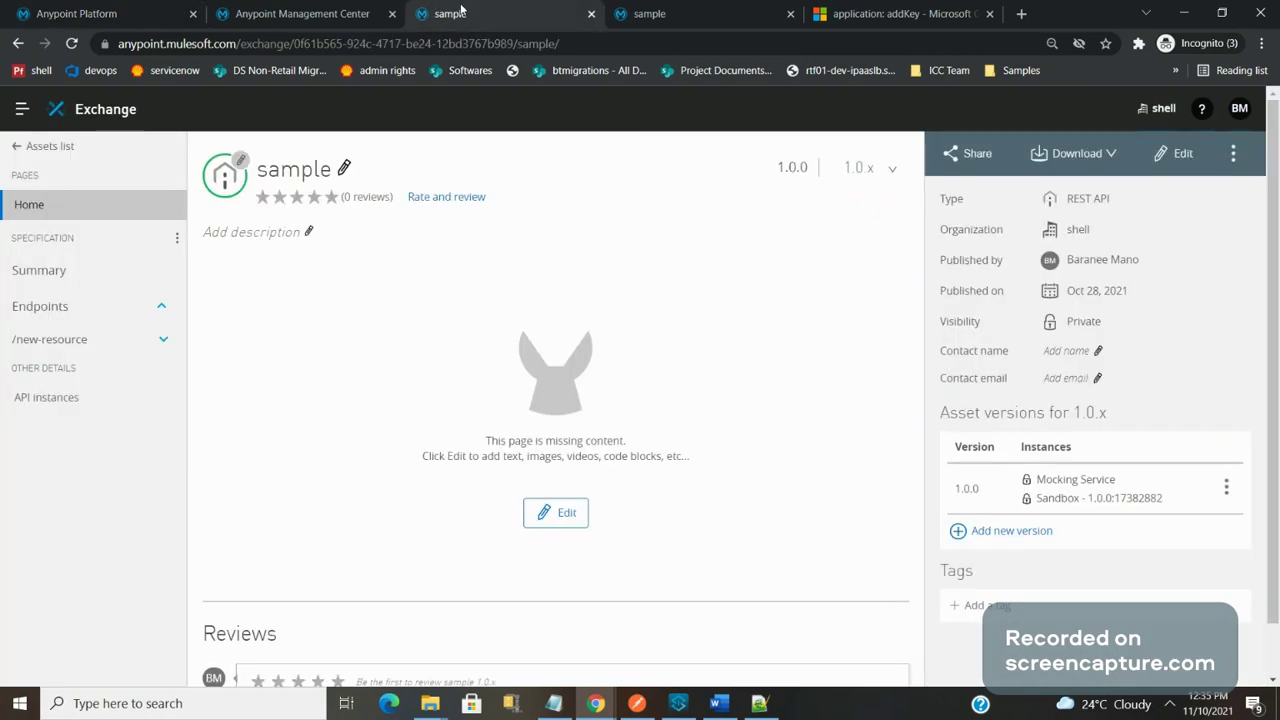
click(1232, 153)
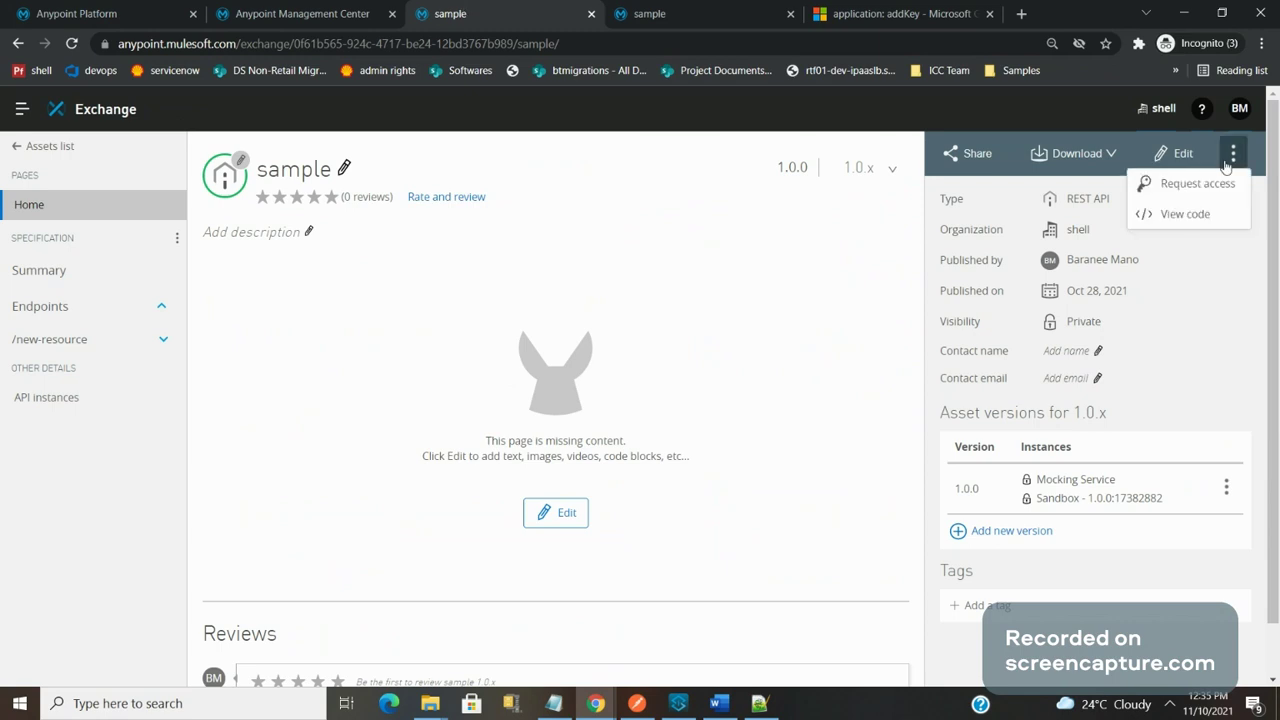
click(1172, 197)
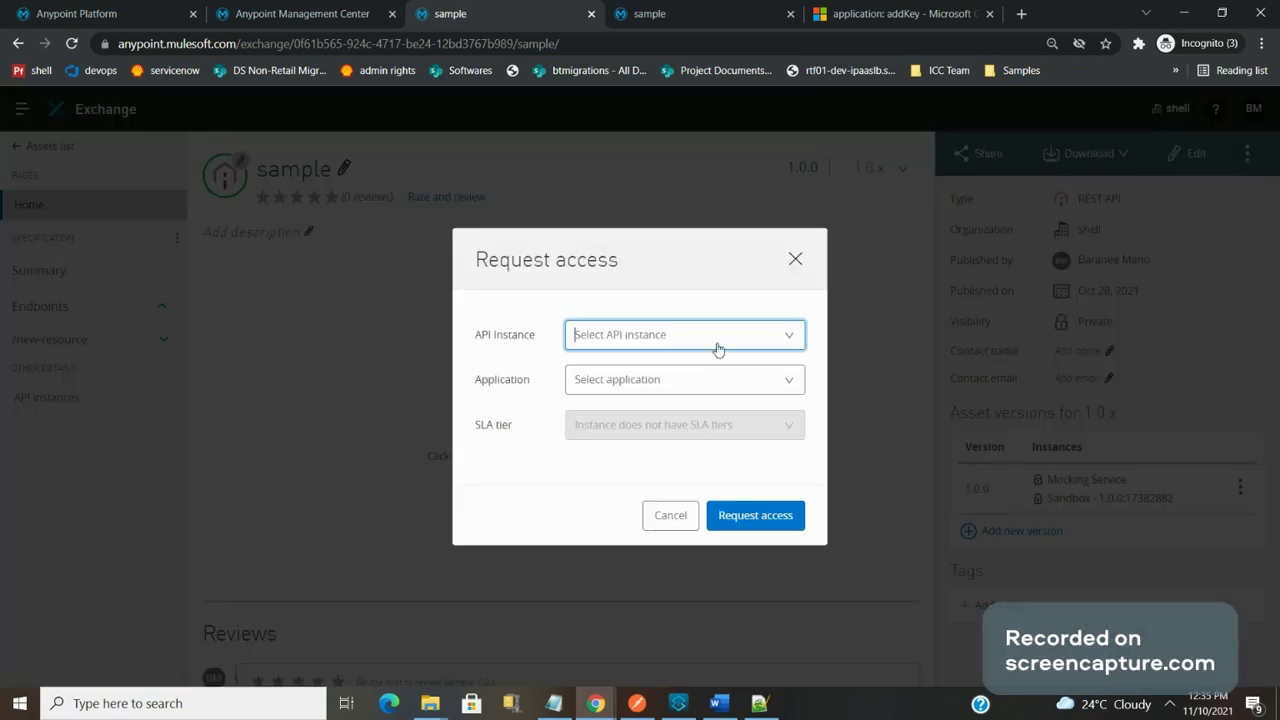
click(789, 340)
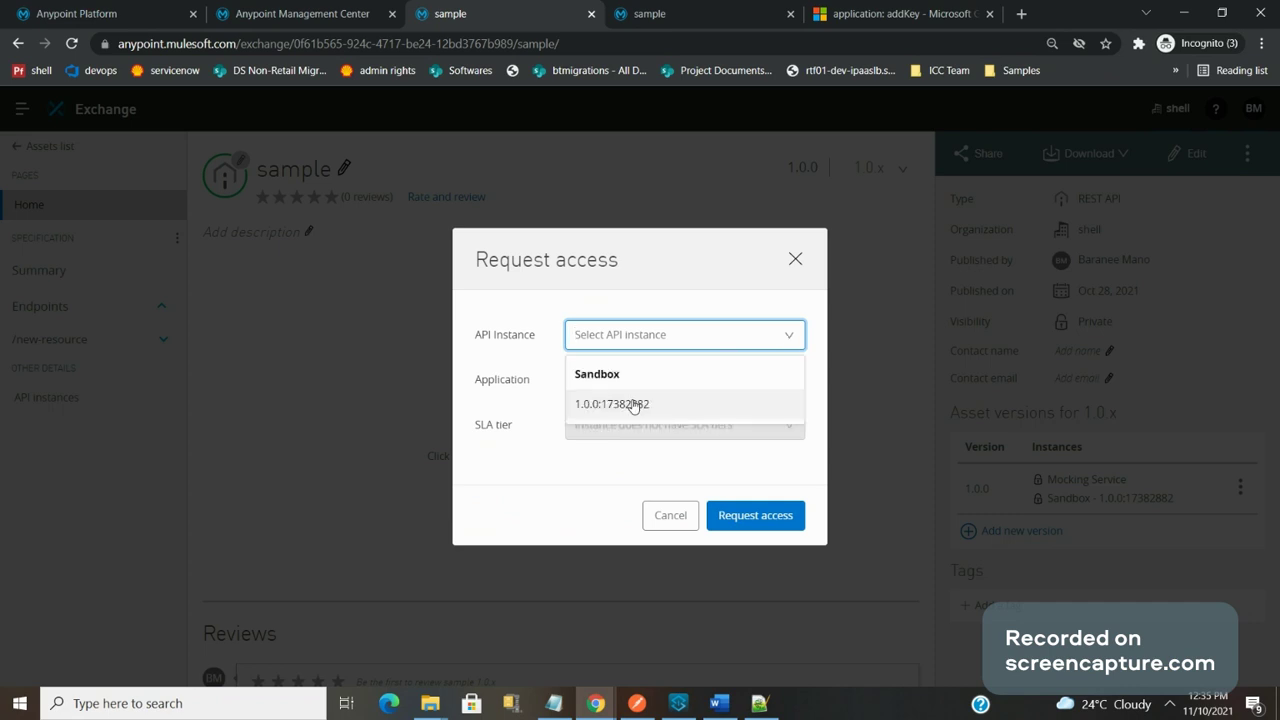
click(633, 406)
click(760, 391)
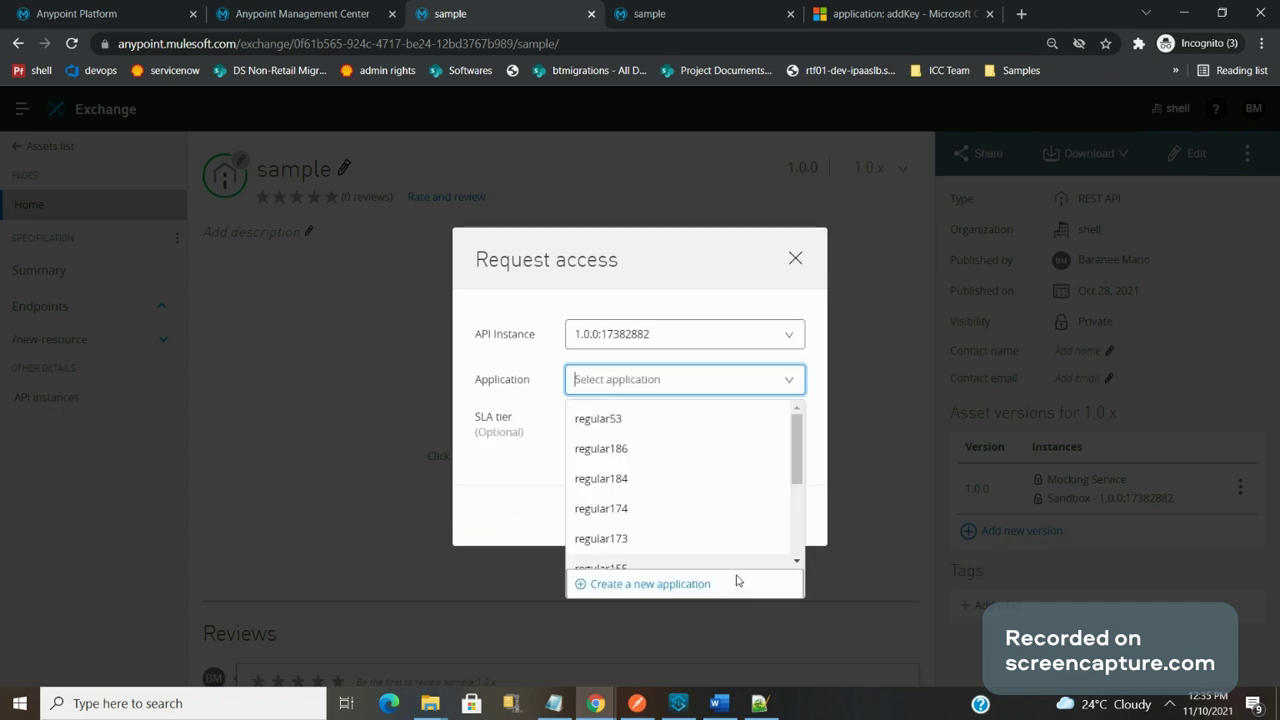
click(692, 588)
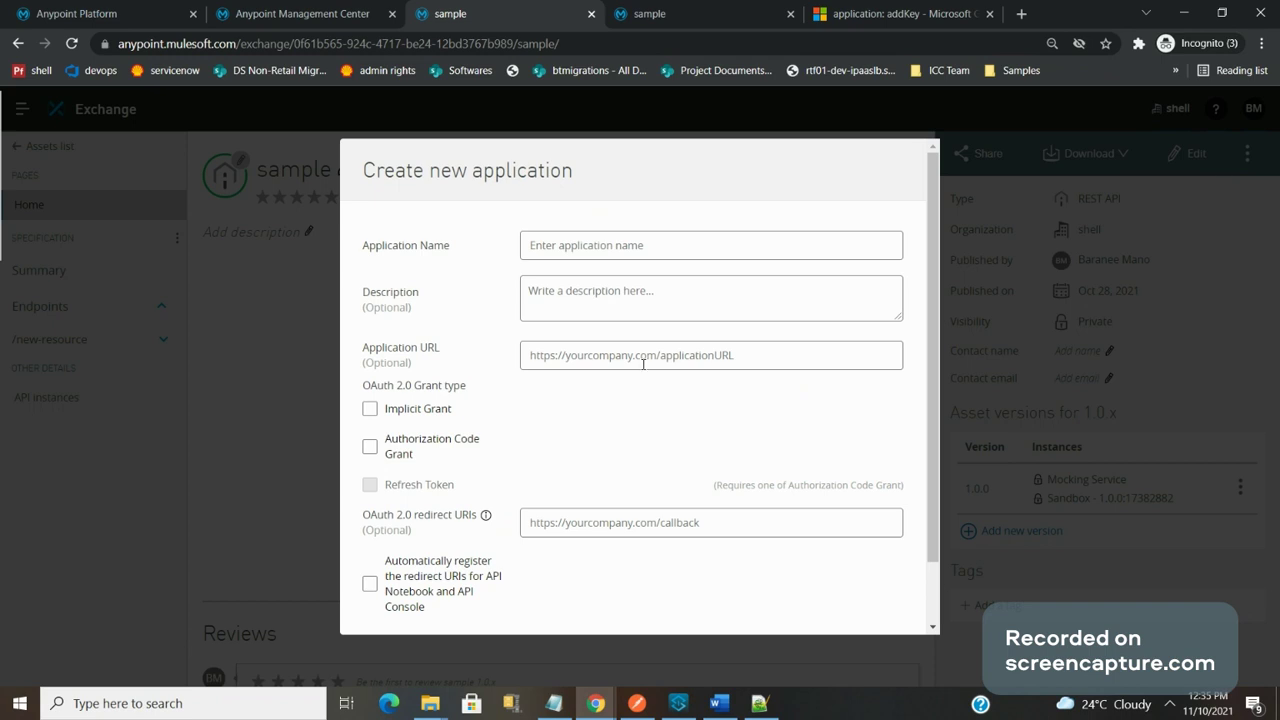
Step: Move the azure-dcr-b logs from Runtime Manager into a separate browser window and find the register request entries for regular186
click(319, 12)
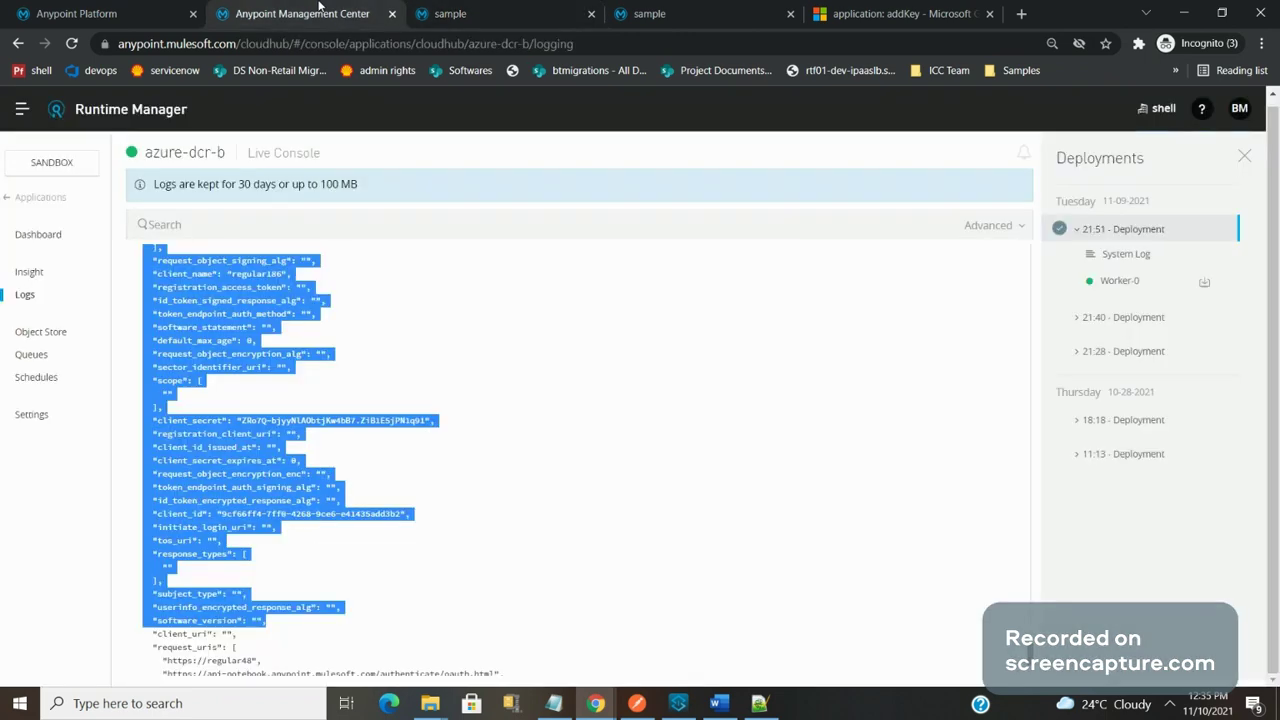
drag(319, 5, 1018, 582)
click(1018, 582)
scroll(1018, 582, down, 2)
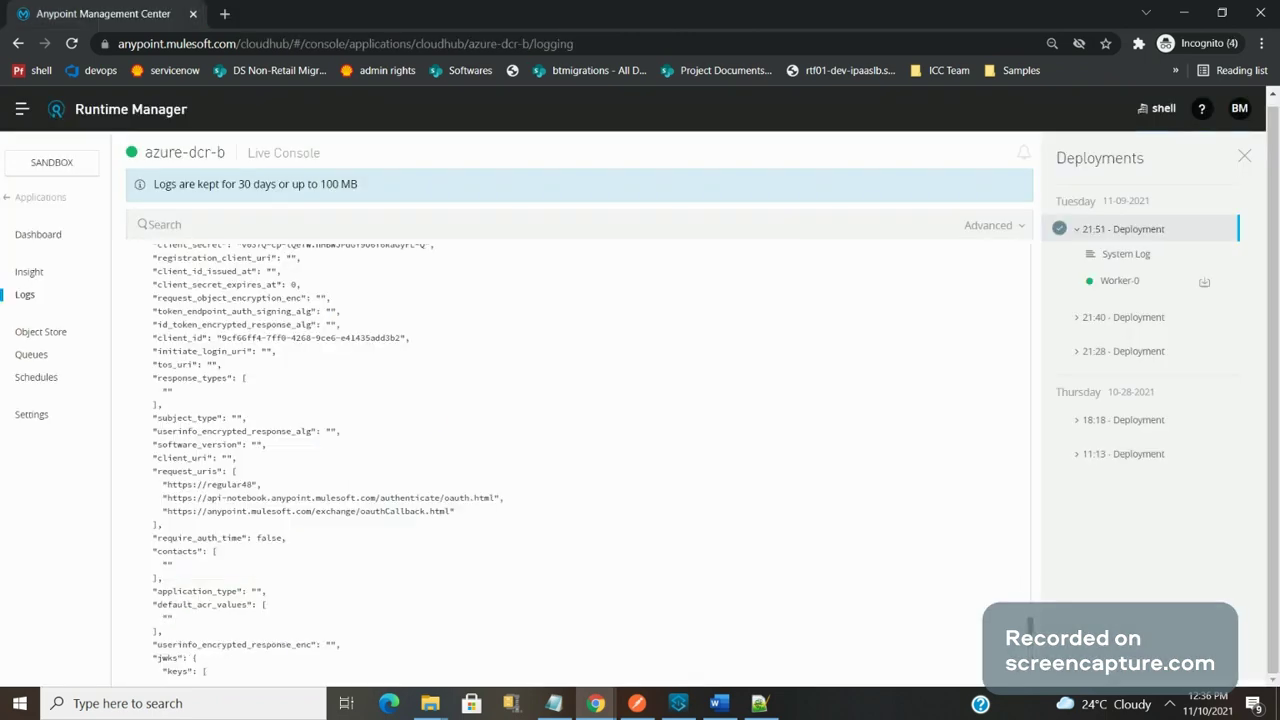
scroll(1034, 612, down, 3)
scroll(1034, 612, down, 4)
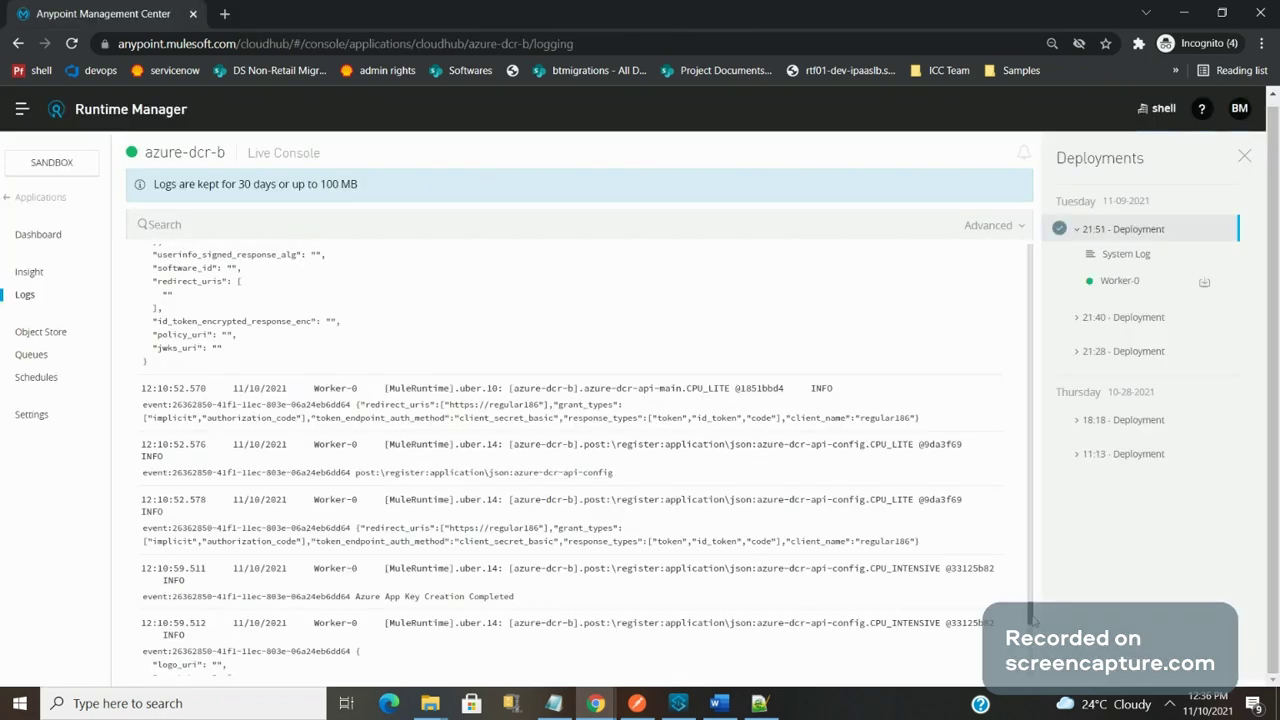
scroll(632, 472, down, 1)
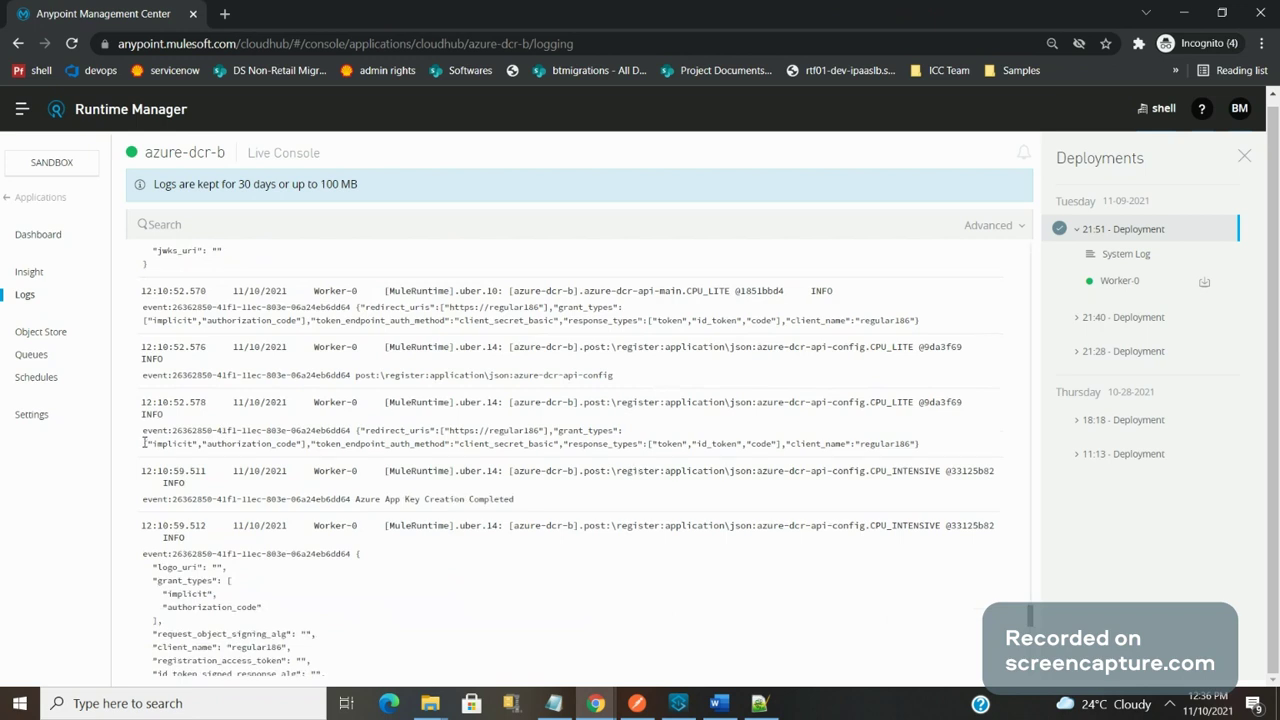
Step: Examine the logged register request's grant types and client_name, and the JSON response logged after the app key creation
drag(144, 442, 930, 448)
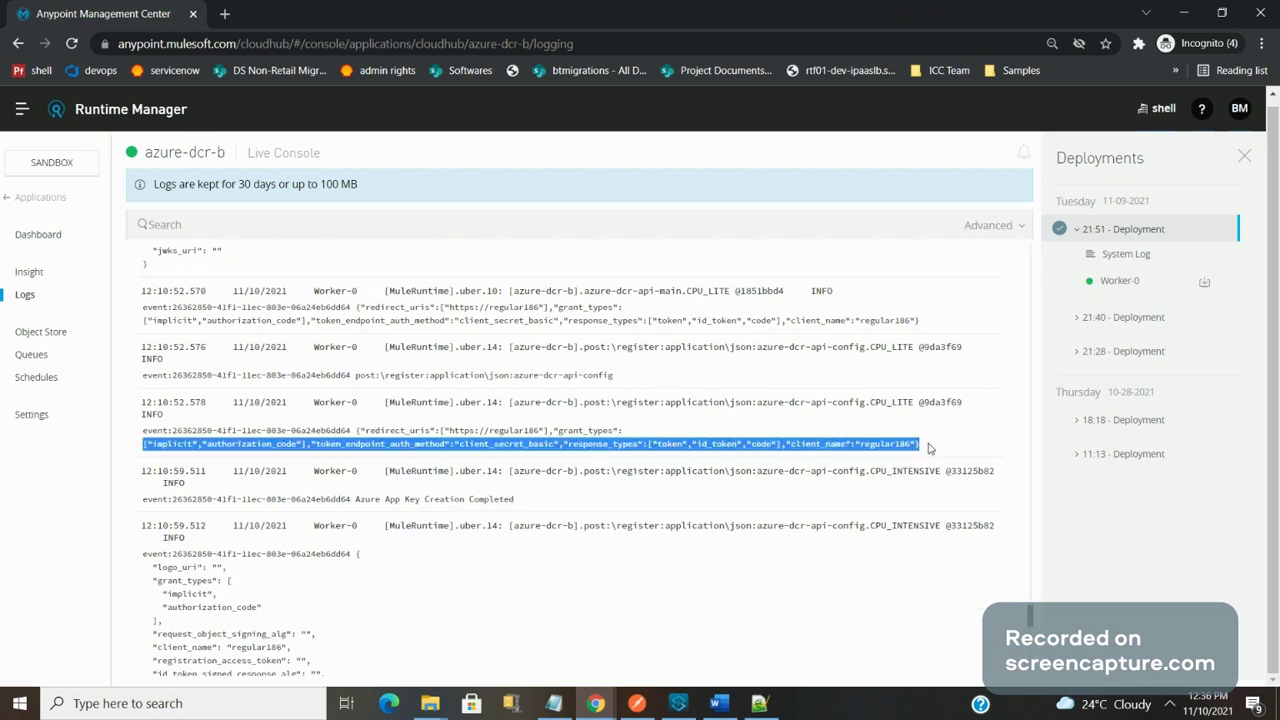
double_click(885, 443)
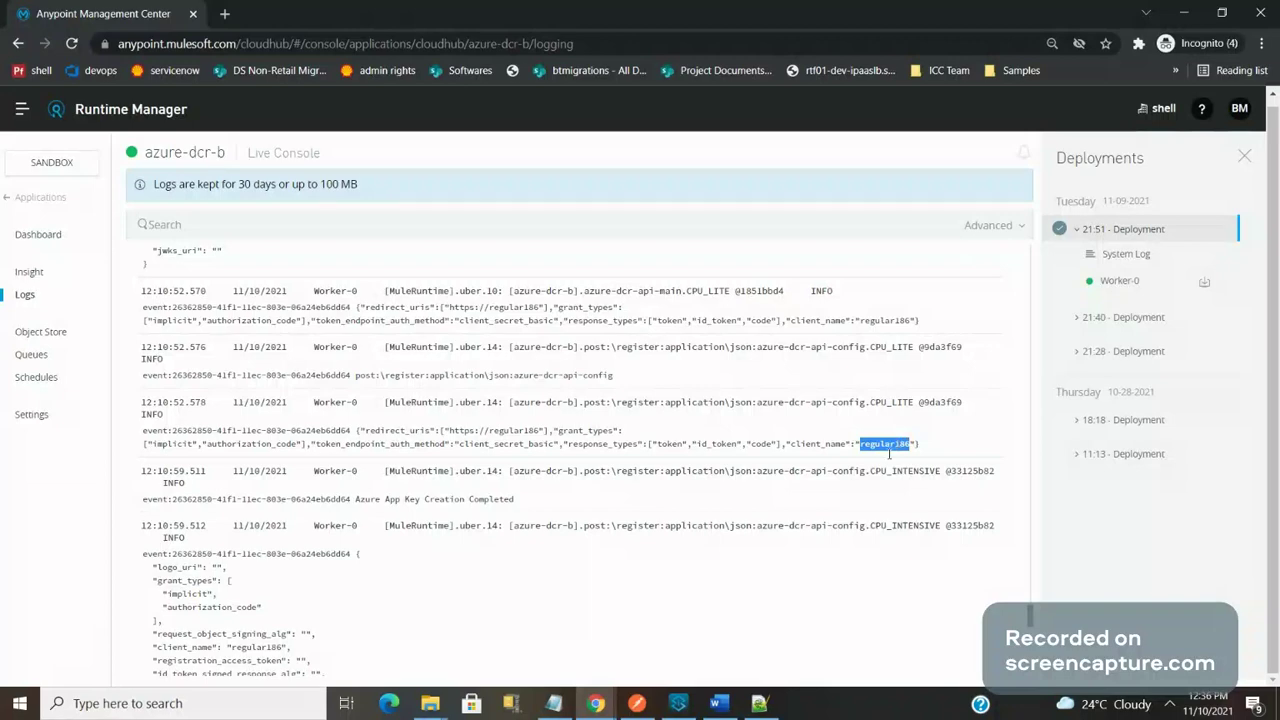
click(152, 567)
drag(152, 567, 477, 648)
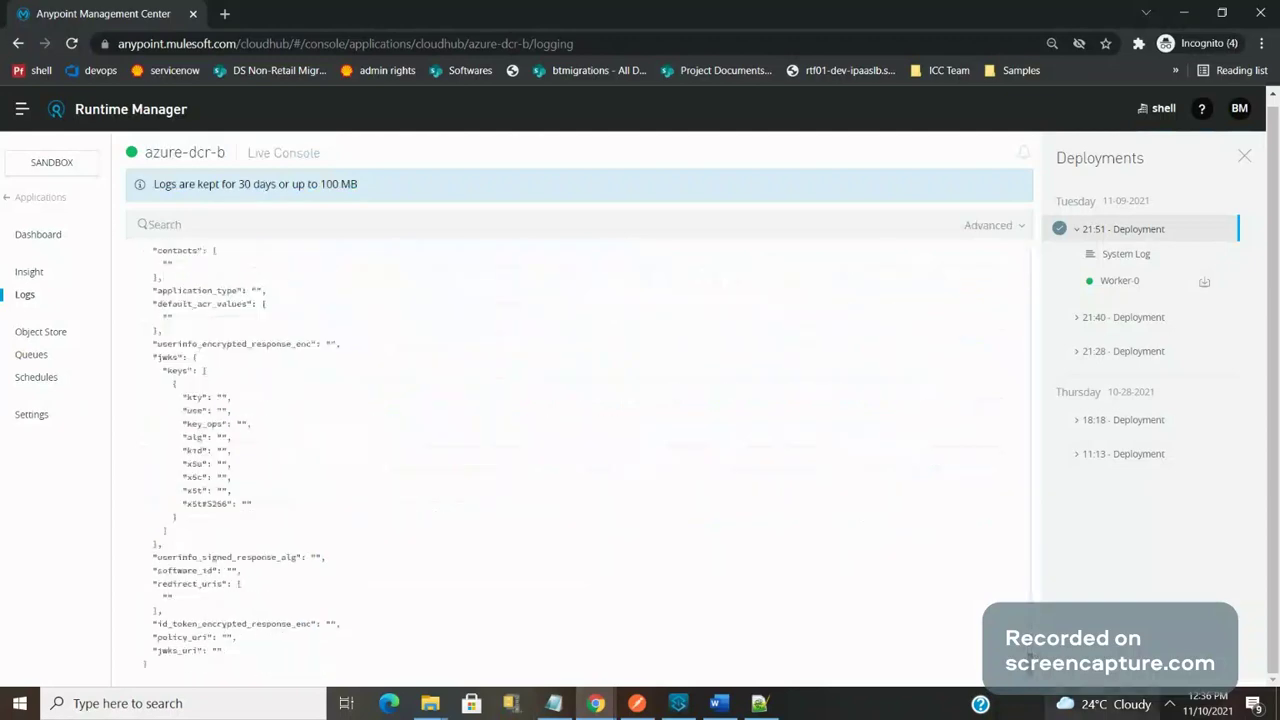
Step: Return to the Create new application form, review its remaining fields, and check the actual-api response in Postman
key(alt+Tab)
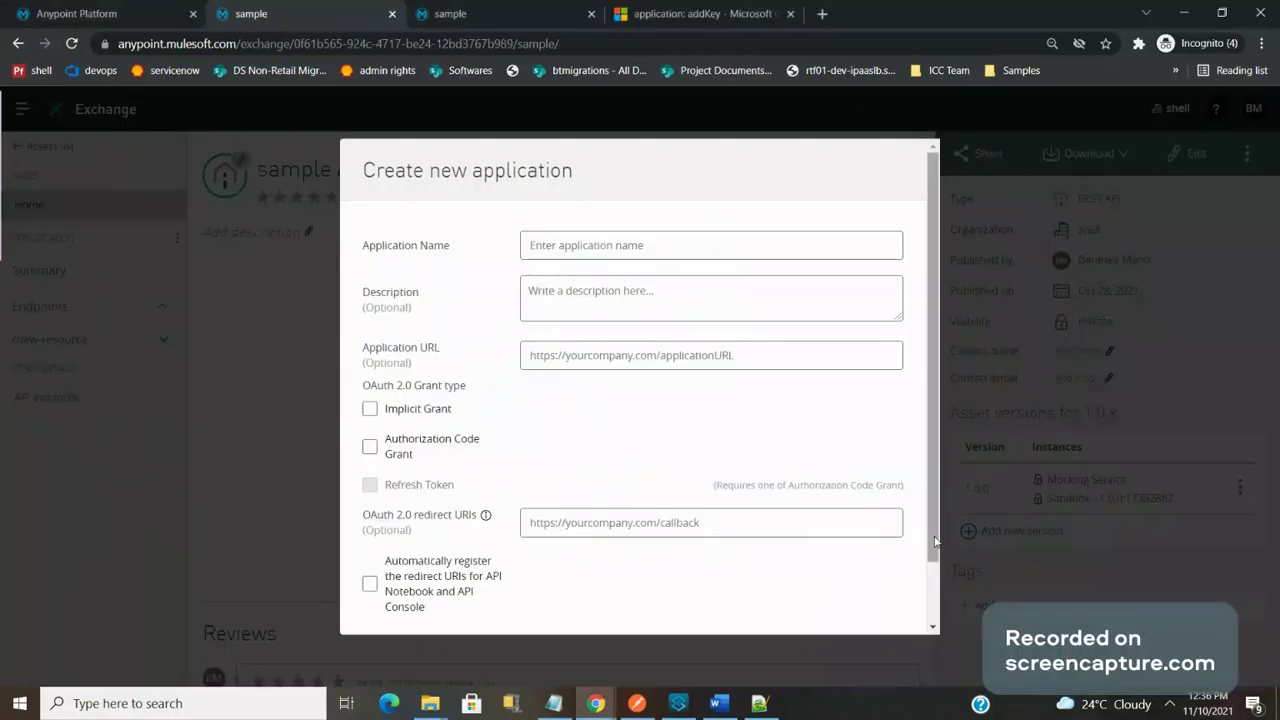
drag(935, 541, 935, 602)
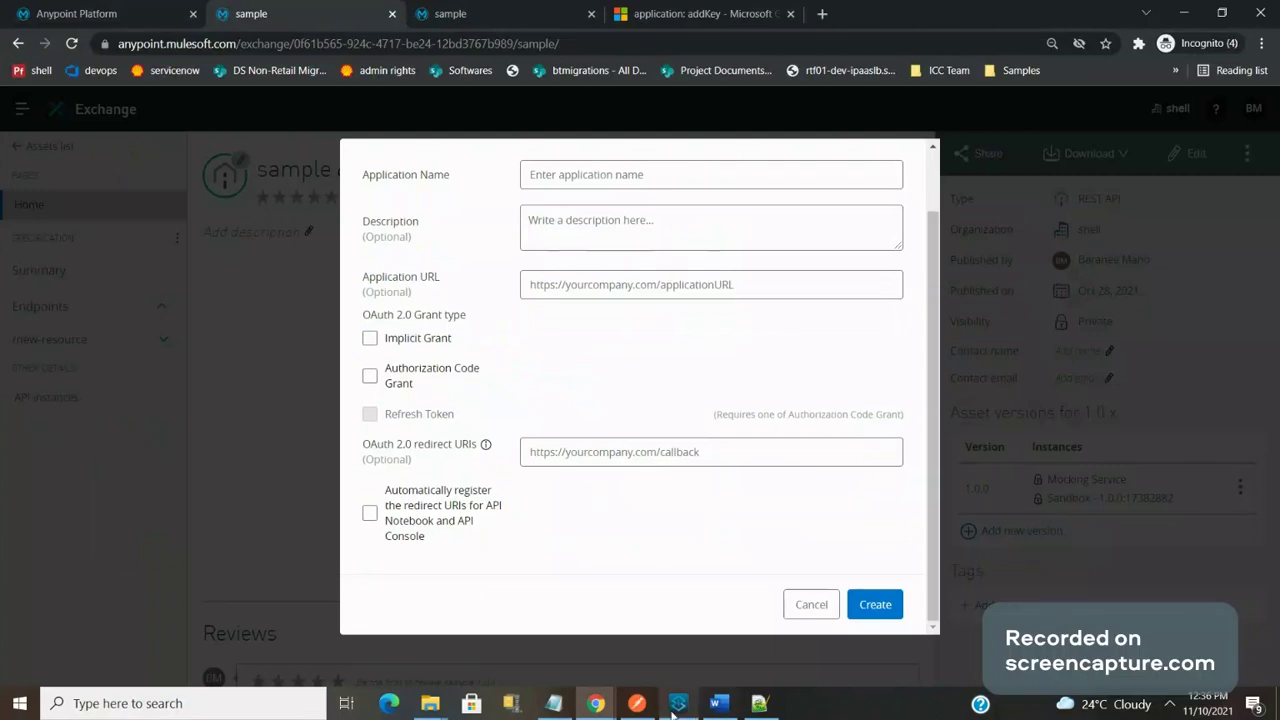
click(637, 703)
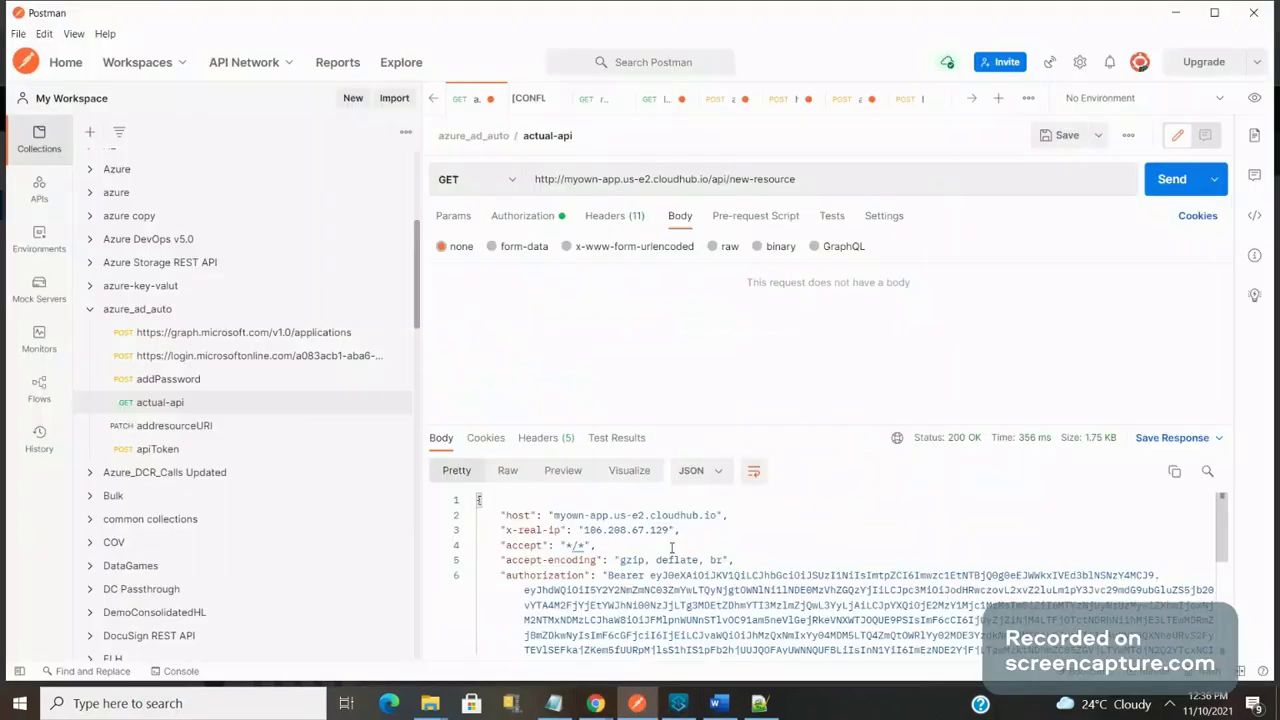
click(672, 548)
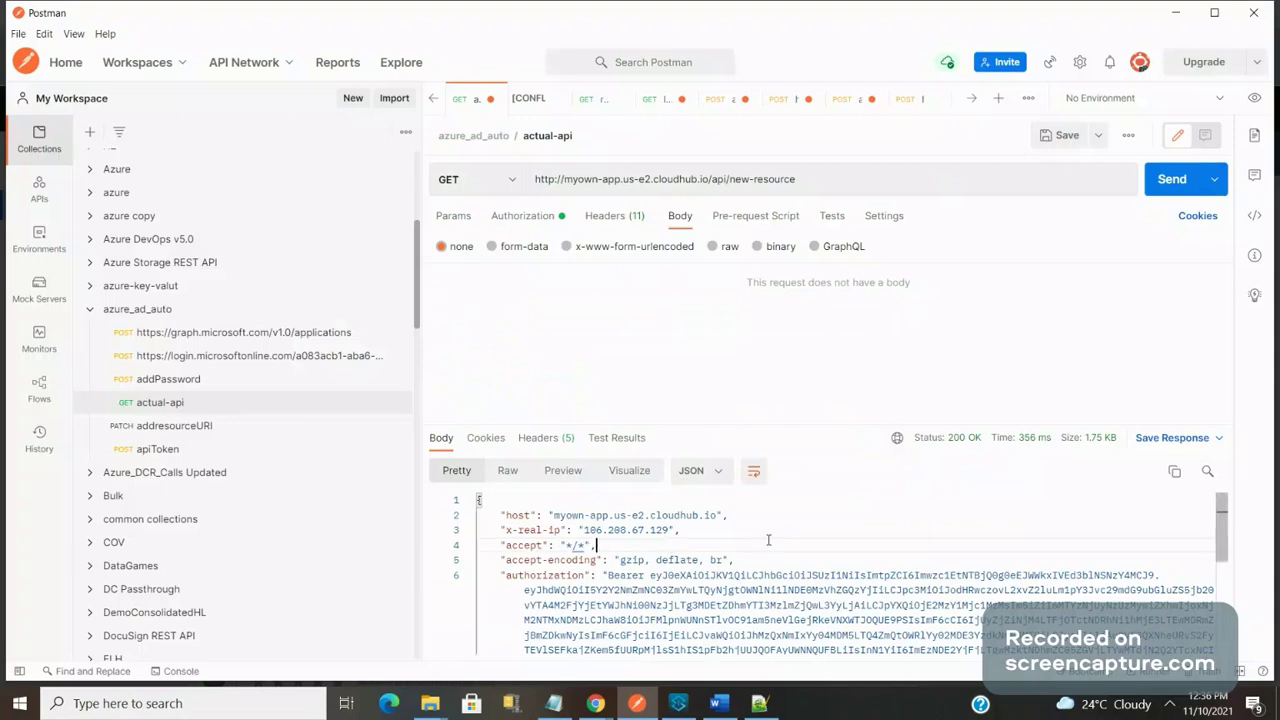
Step: Switch to Notepad++ and go through the Dynamic Client Registration outline's Introduction, Setup Overview and Demo items
key(alt+Tab)
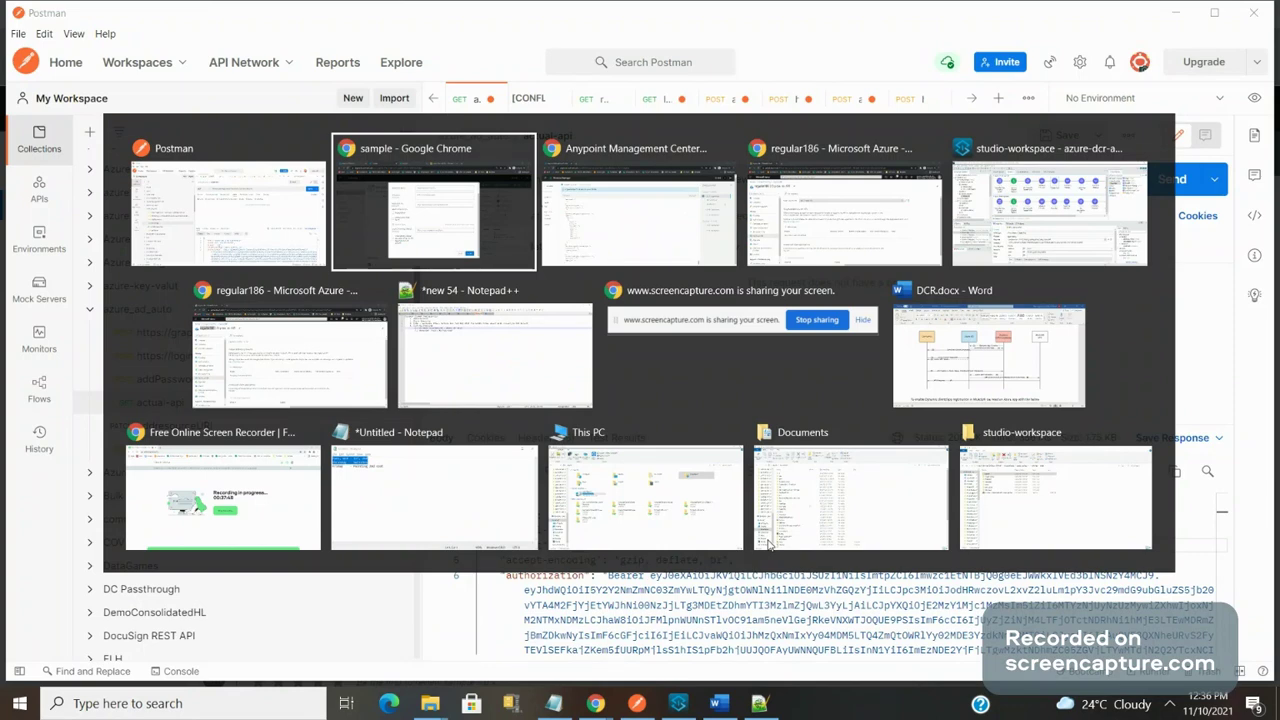
key(alt+Tab)
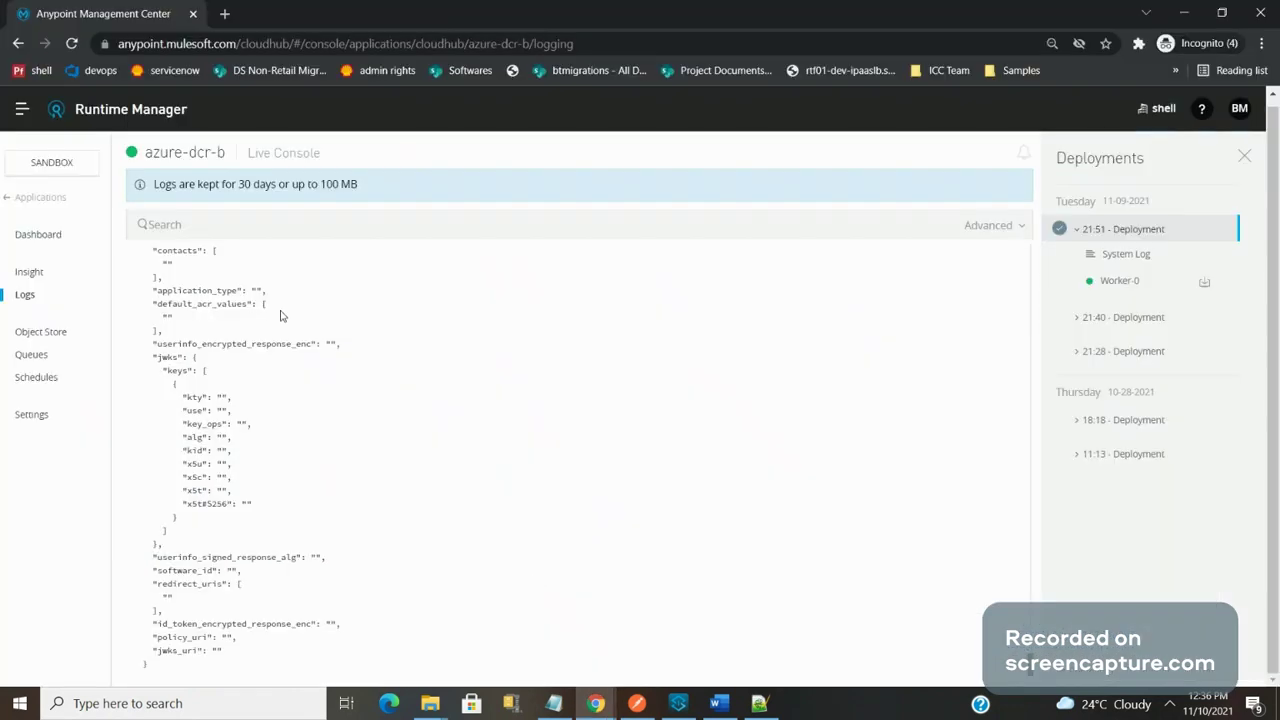
key(alt+Tab)
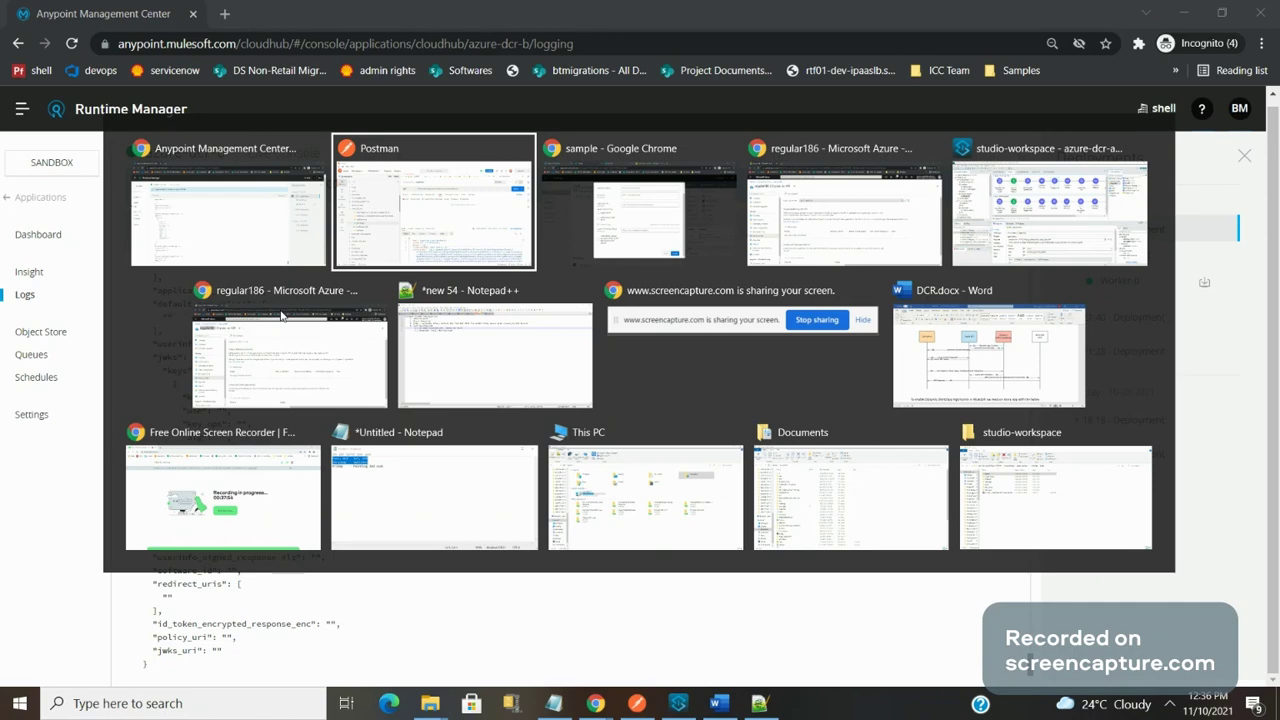
key(Tab)
key(Tab)
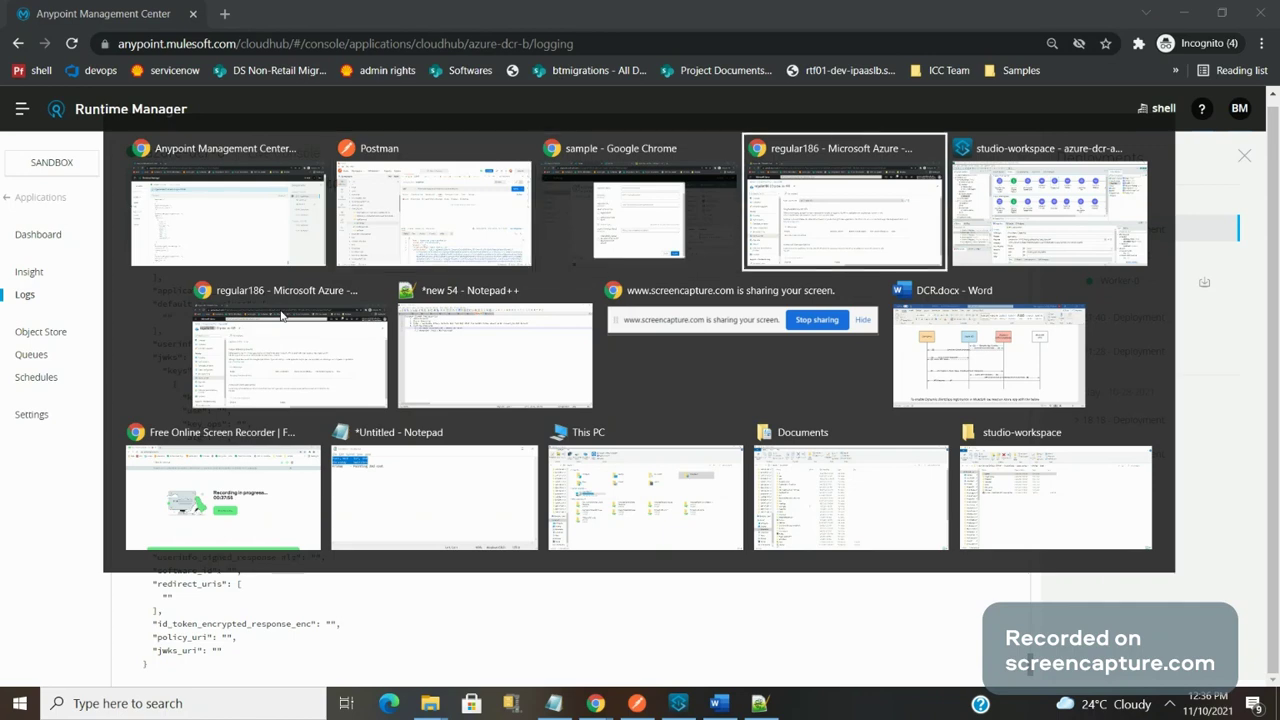
key(Tab)
key(Tab)
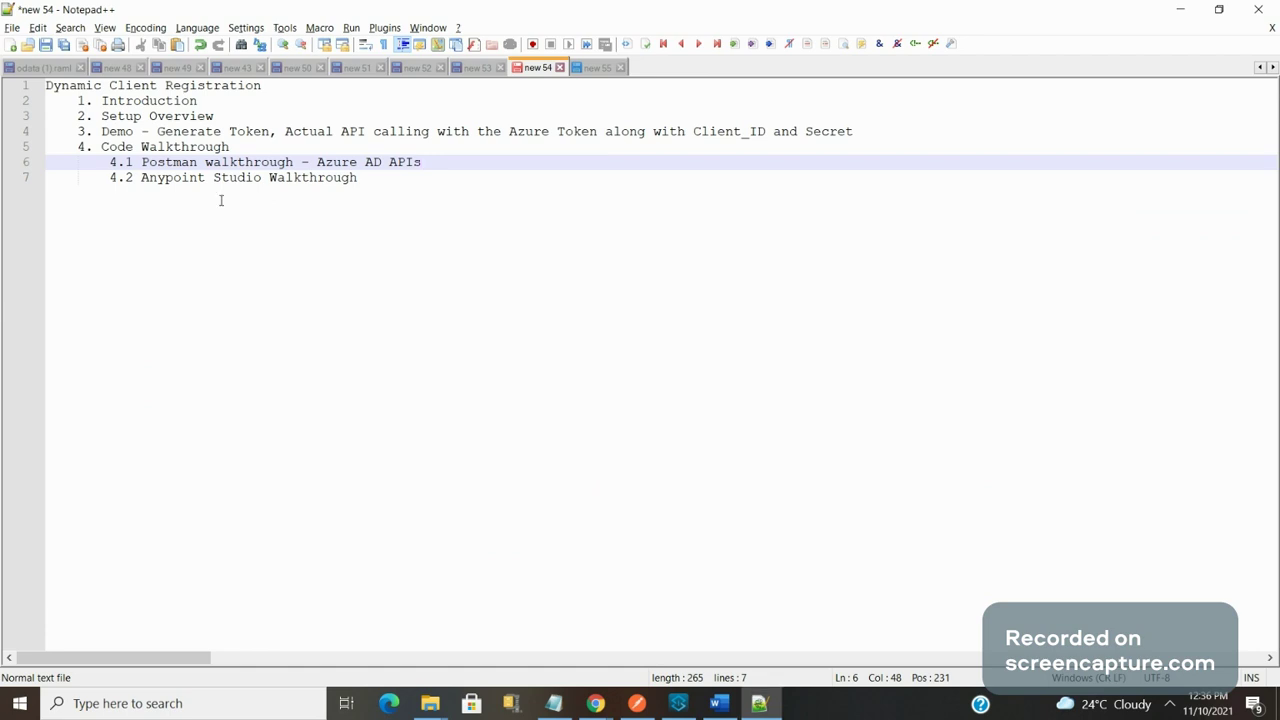
click(214, 104)
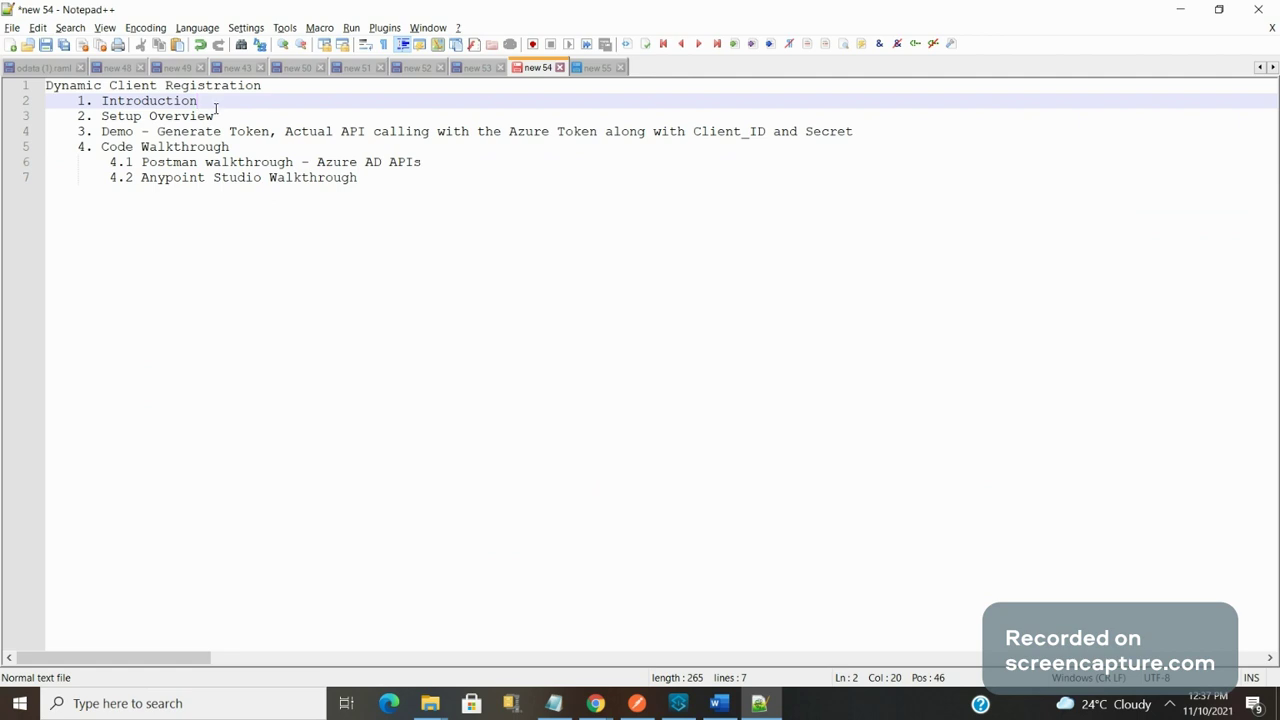
click(227, 116)
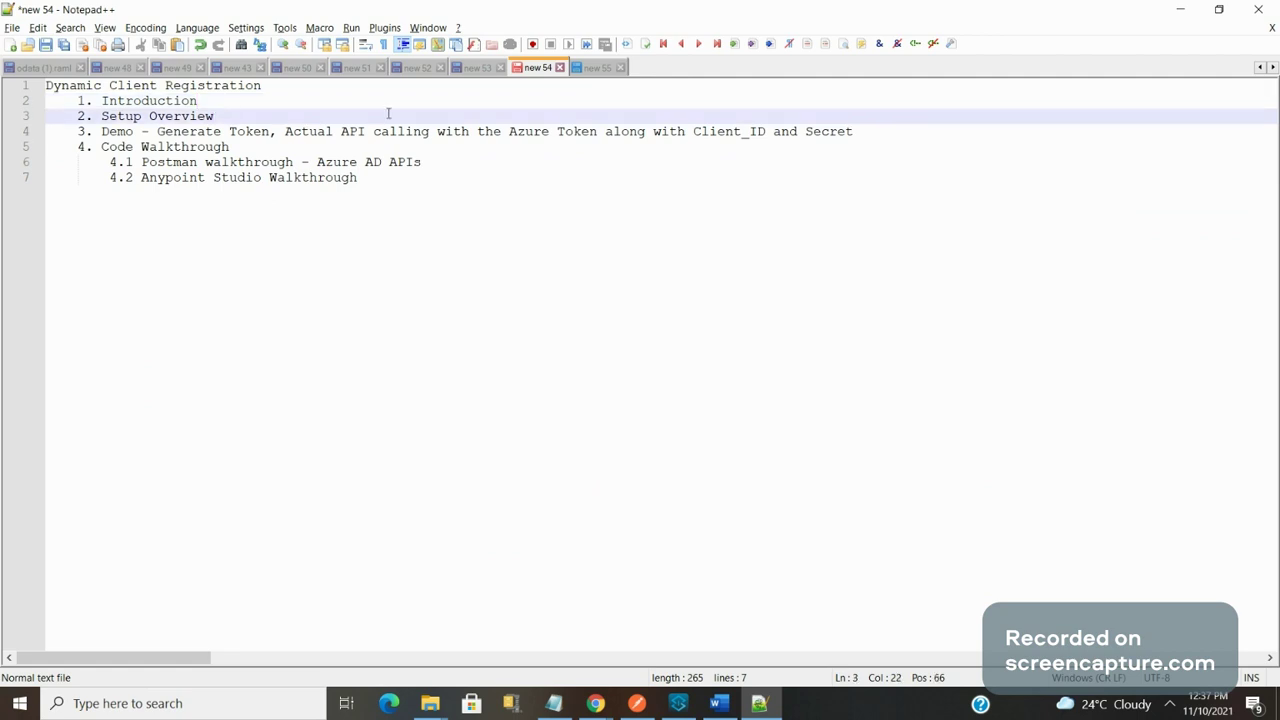
click(887, 128)
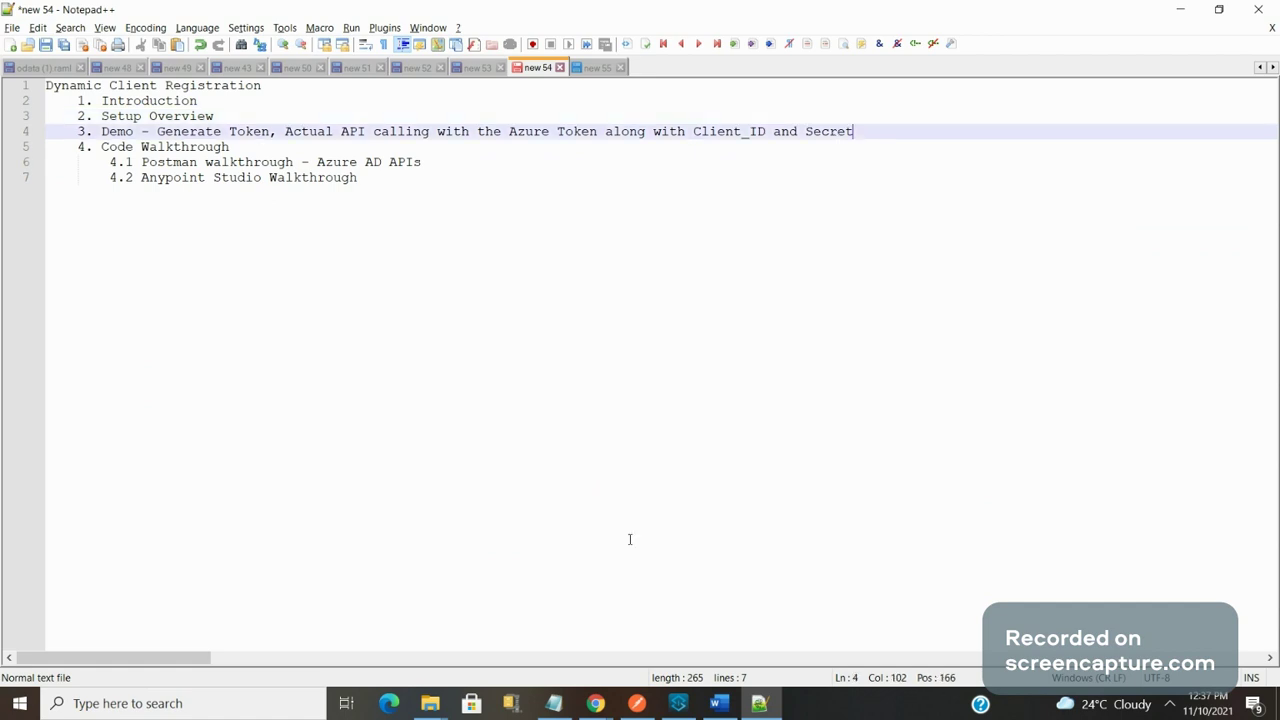
Step: Switch to the Exchange browser window and look over the azureAD client provider and the Microsoft Graph addKey documentation
key(alt+Tab)
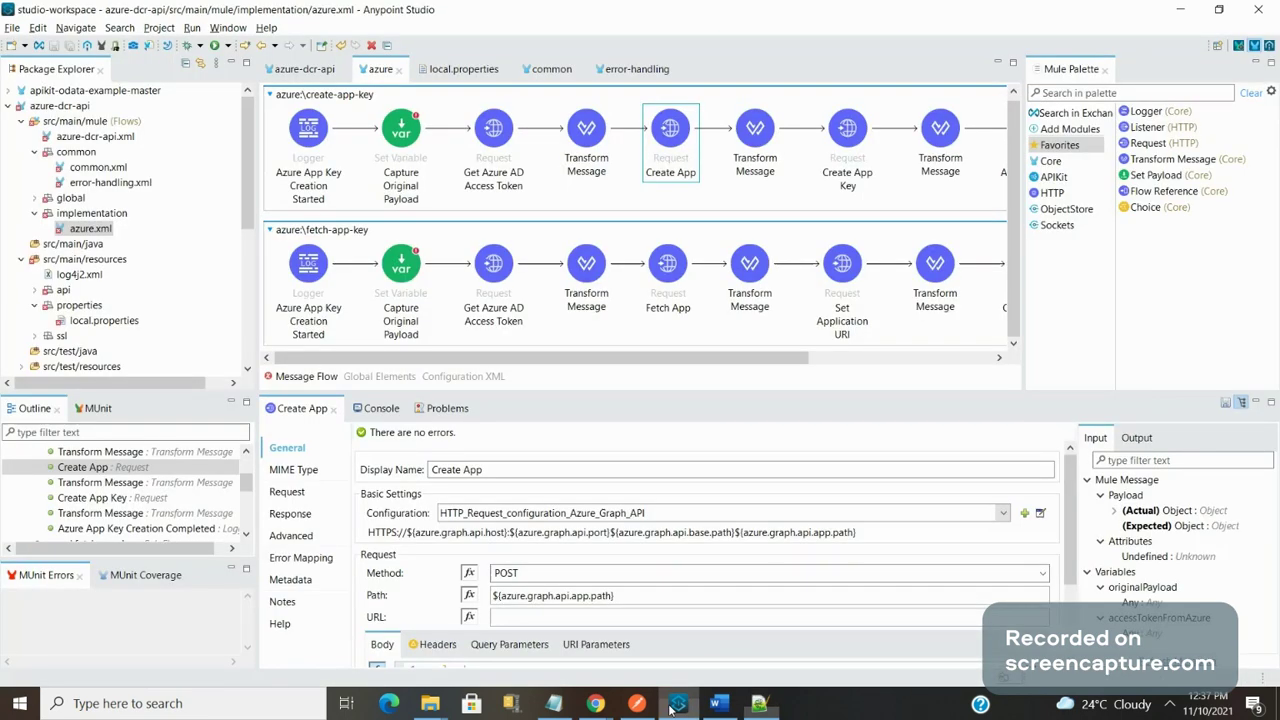
key(alt+Tab)
key(Tab)
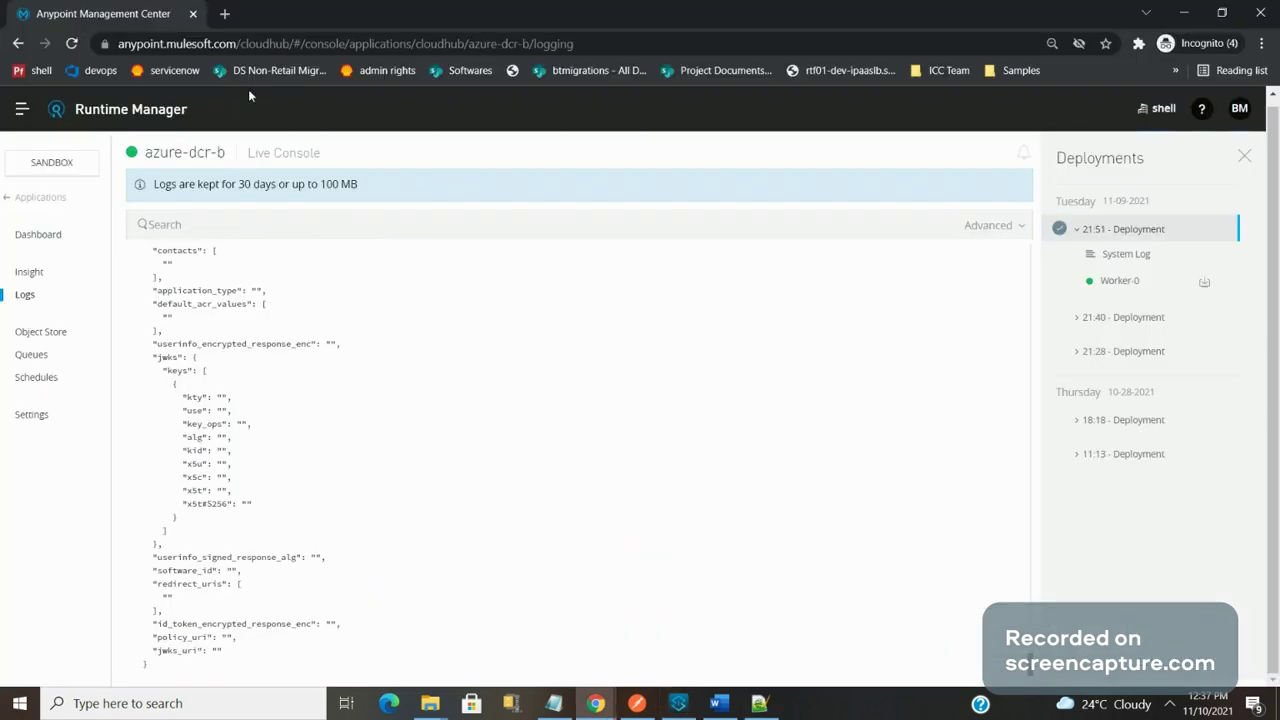
key(alt+Tab)
key(alt+Tab)
key(Tab)
key(Tab)
key(Tab)
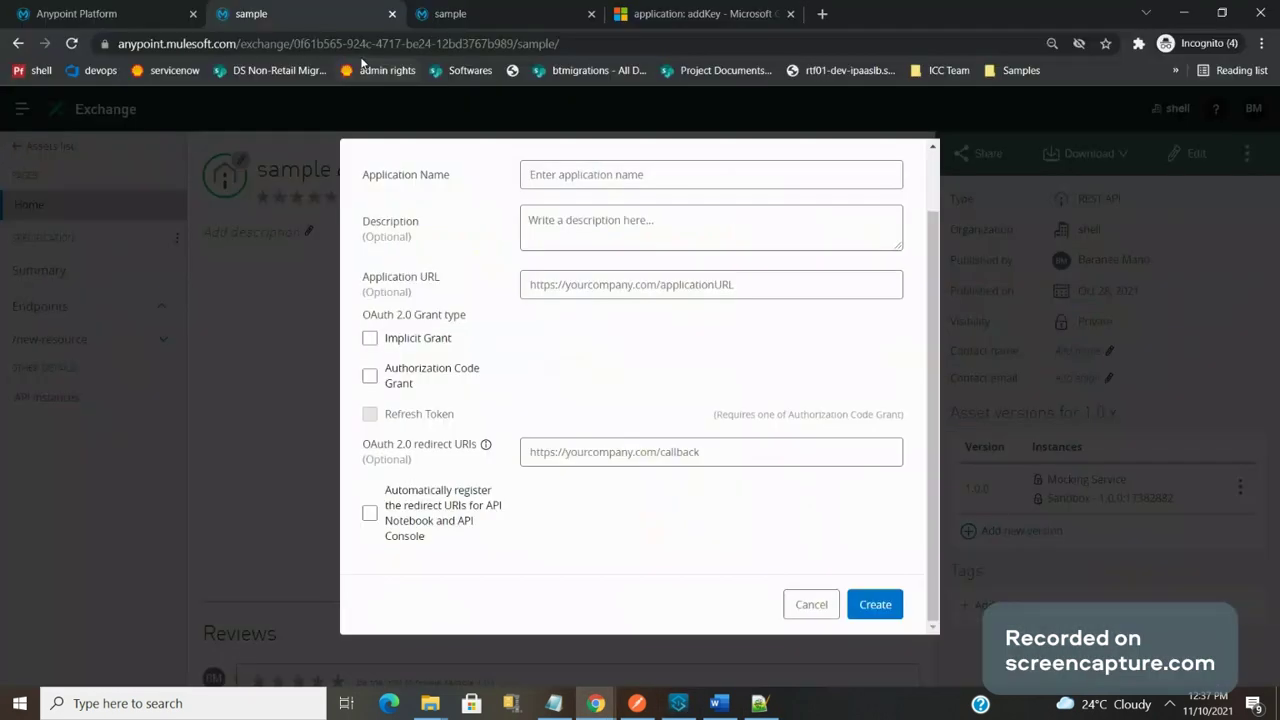
click(108, 13)
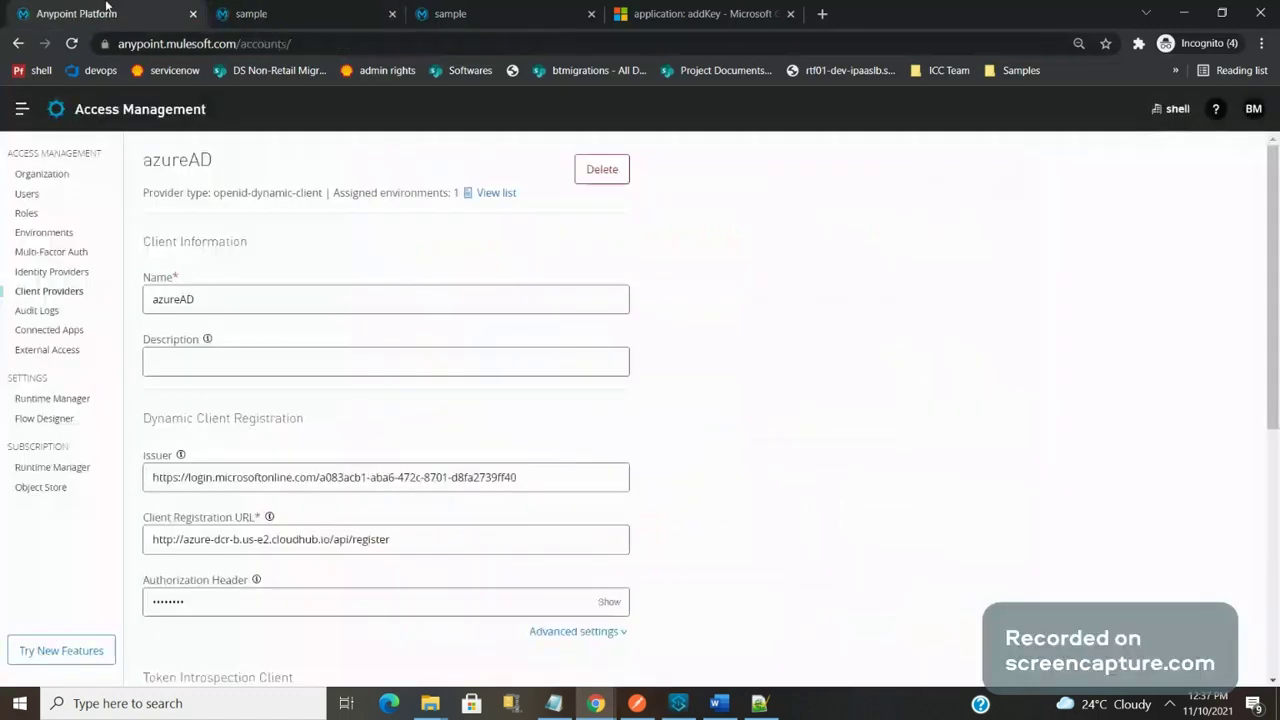
click(662, 8)
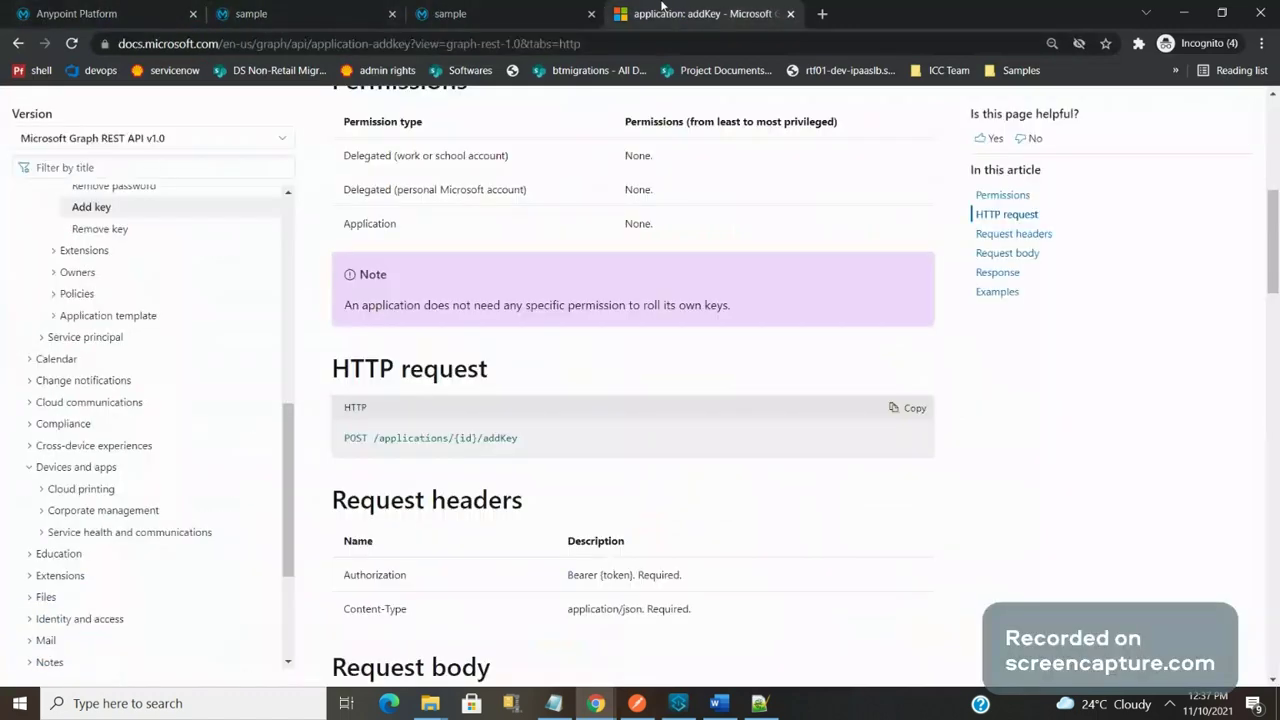
Step: Look over the regular186 app's Expose an API page in the Azure portal and return to the addKey documentation
key(alt+Tab)
key(alt+Tab)
key(alt+Tab)
key(alt+Tab)
key(alt+Tab)
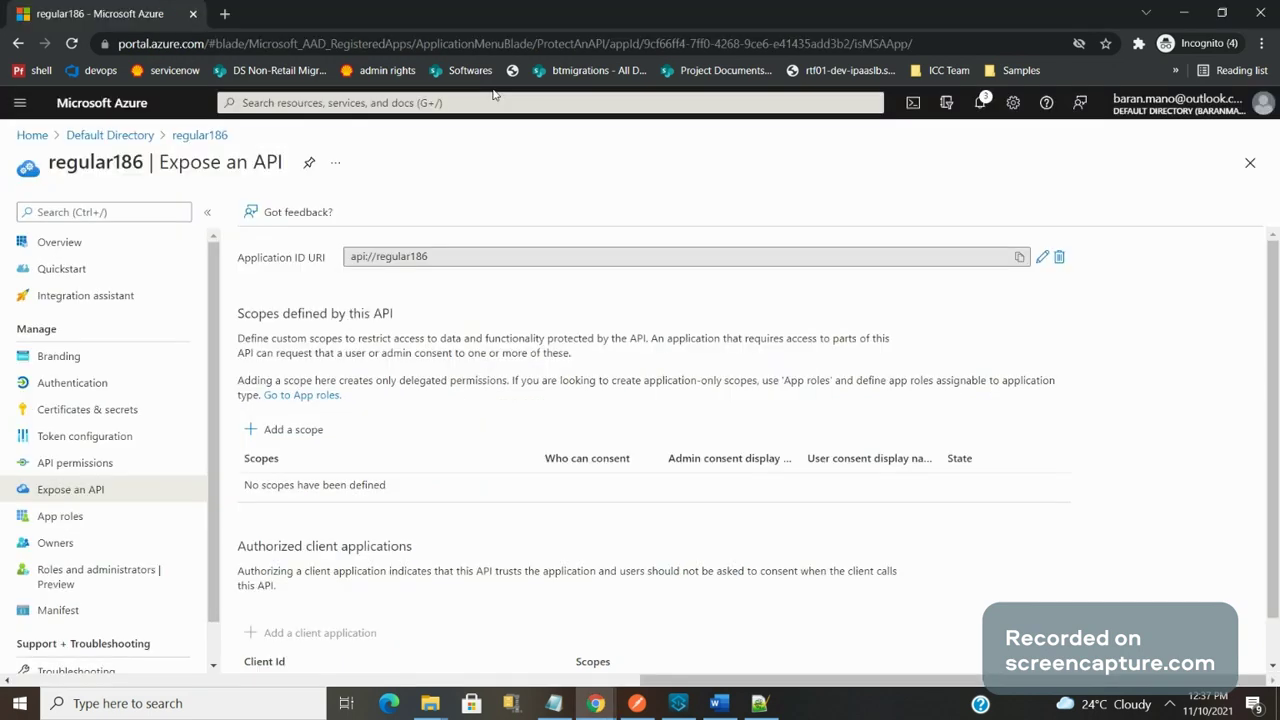
key(alt+Tab)
key(alt+Tab)
key(alt+Tab)
key(alt+Tab)
key(alt+Tab)
key(alt+Tab)
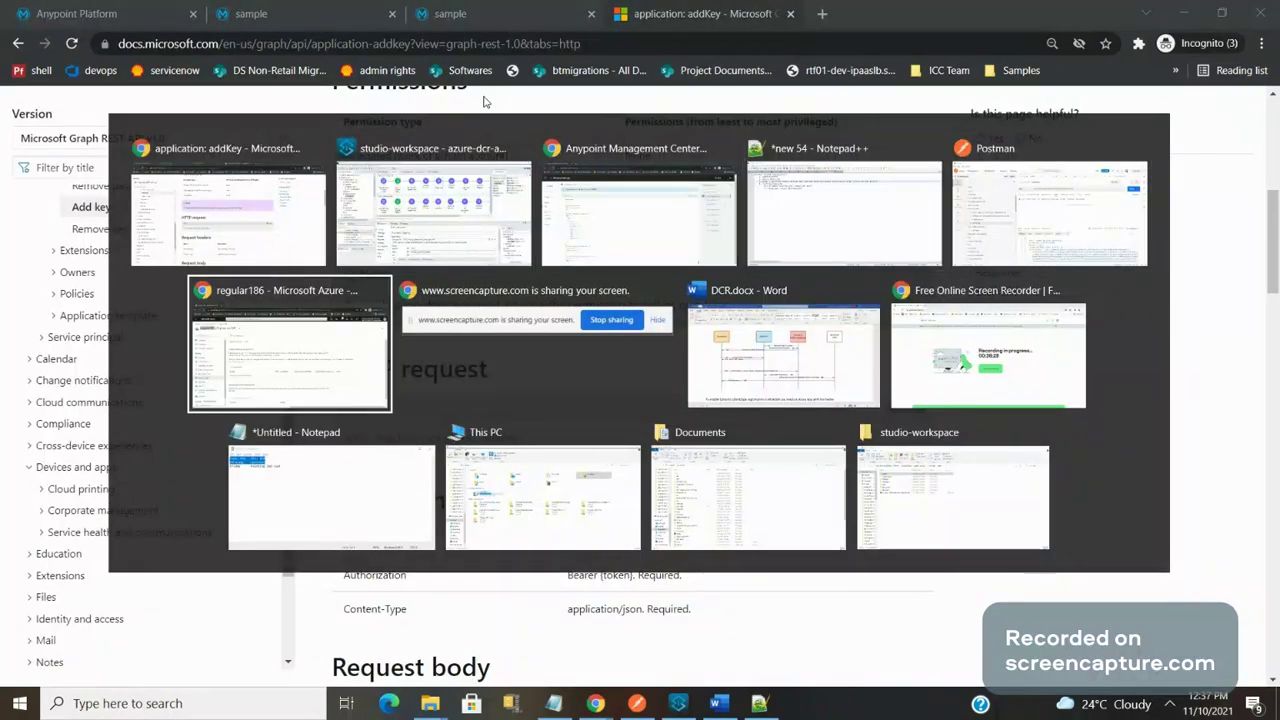
key(alt+Tab)
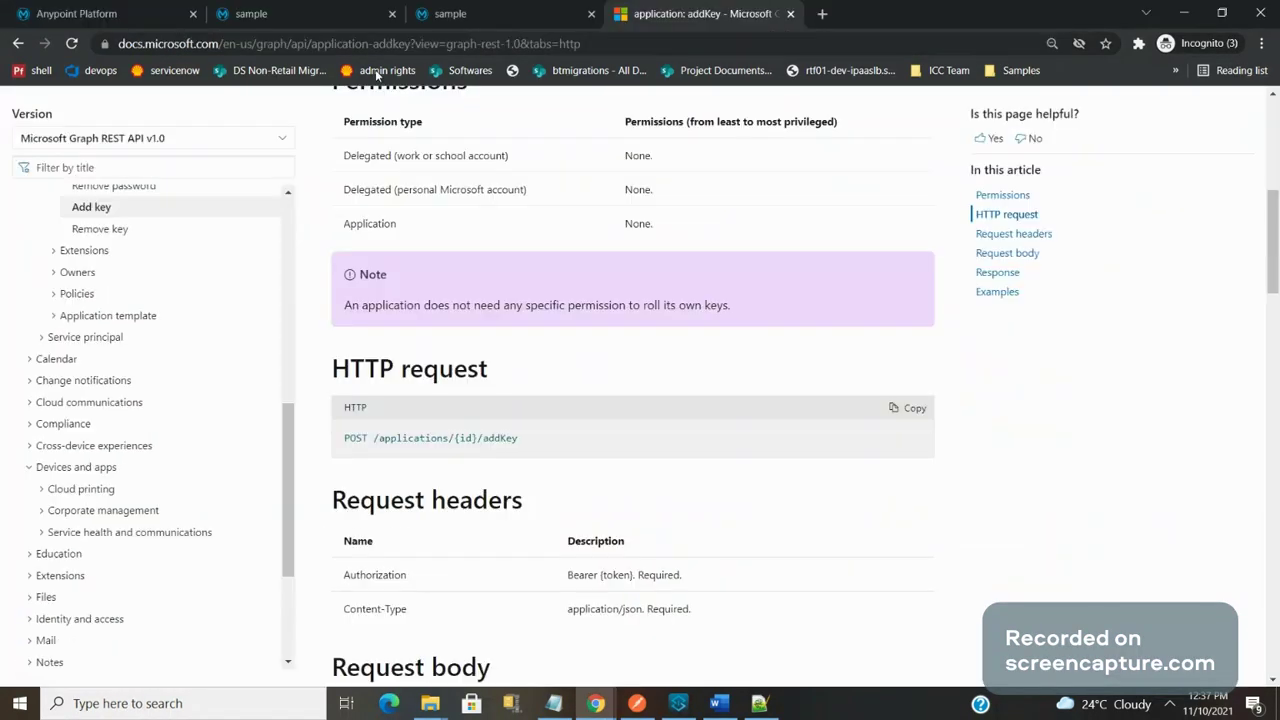
Step: Switch to Anypoint Studio and examine the displayName mapping in the Transform Message before Create App in the create-app-key flow
key(alt+Tab)
key(alt+Tab)
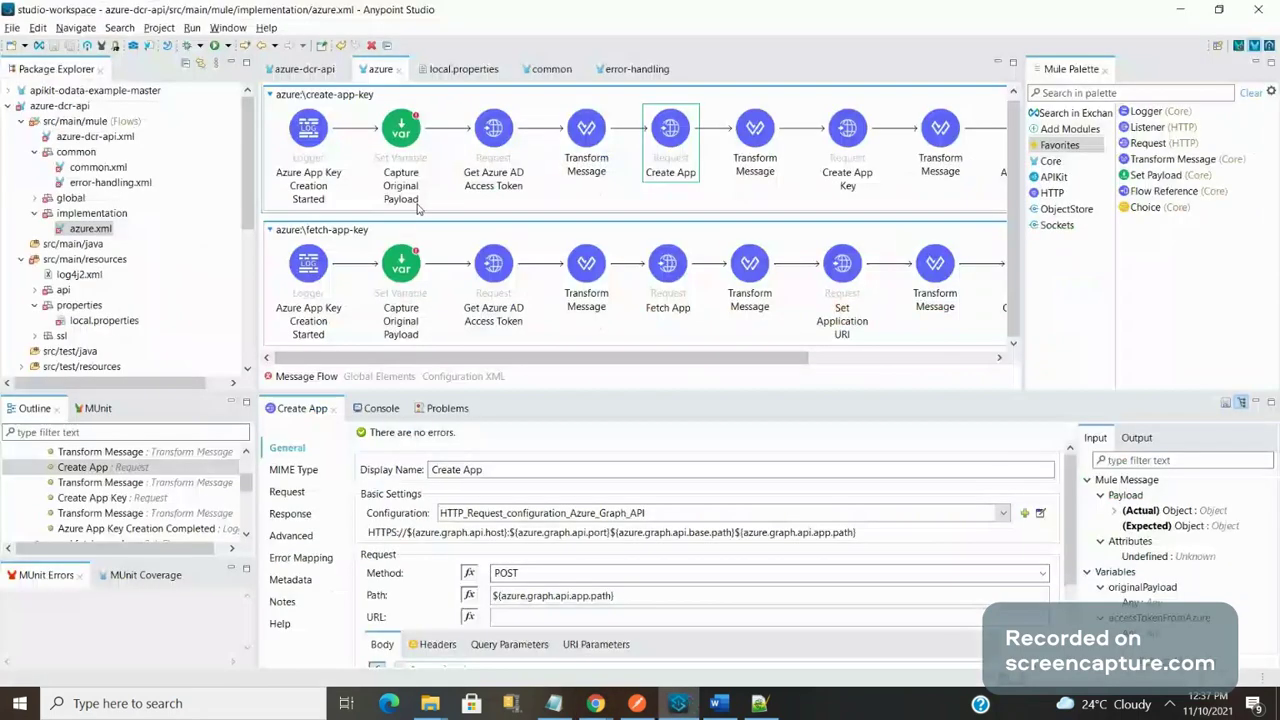
click(583, 175)
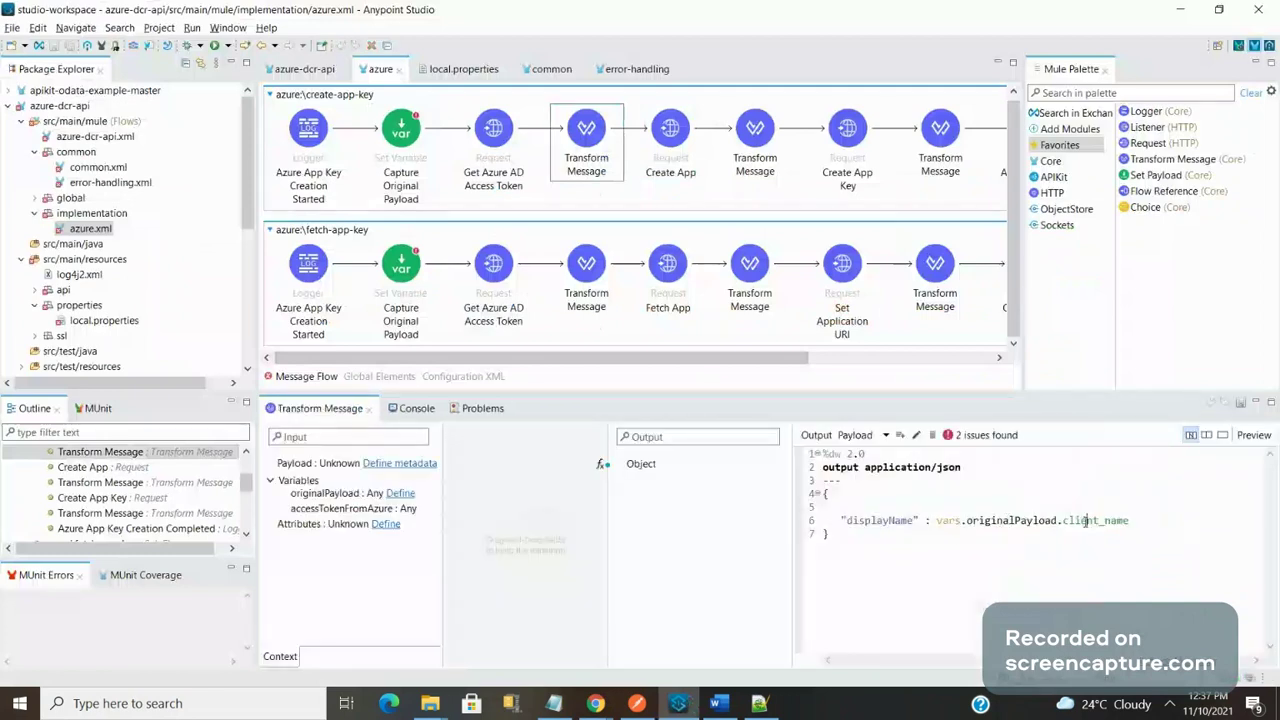
Step: Highlight client_name in the displayName mapping, and examine the identifierUris mapping in the Transform Message before Set Application URI in the fetch-app-key flow
double_click(1085, 520)
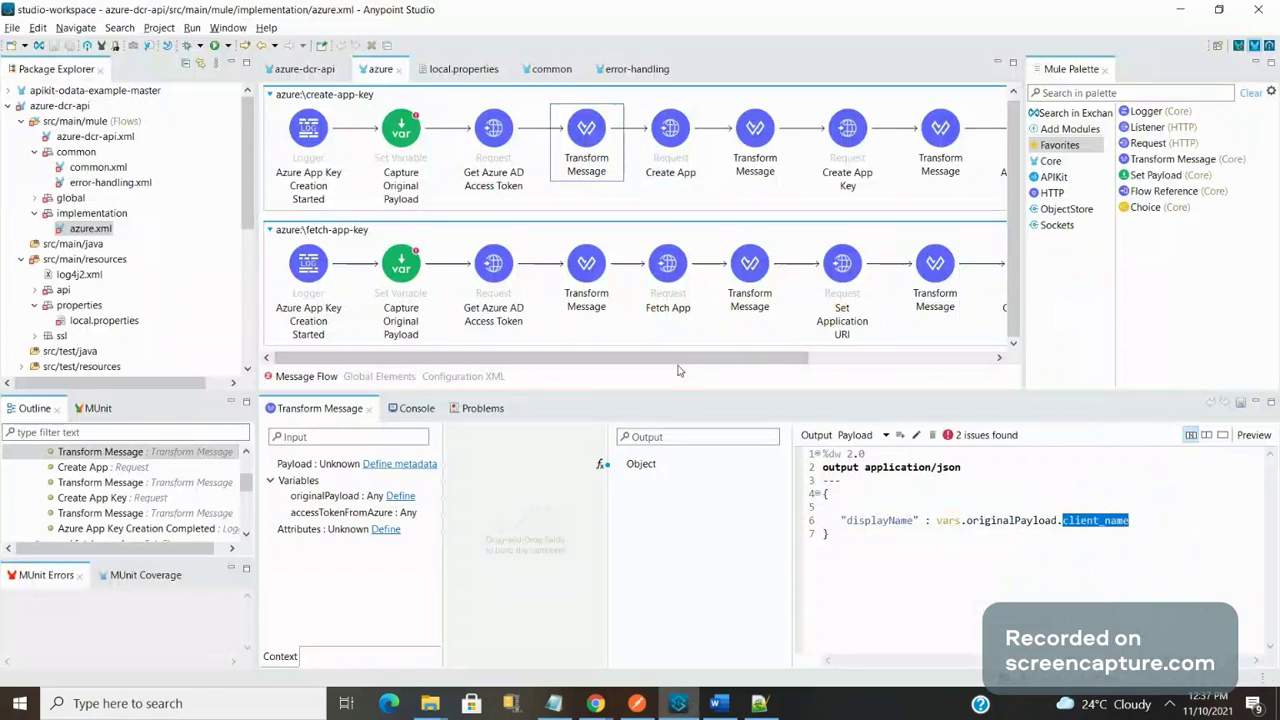
drag(722, 357, 875, 358)
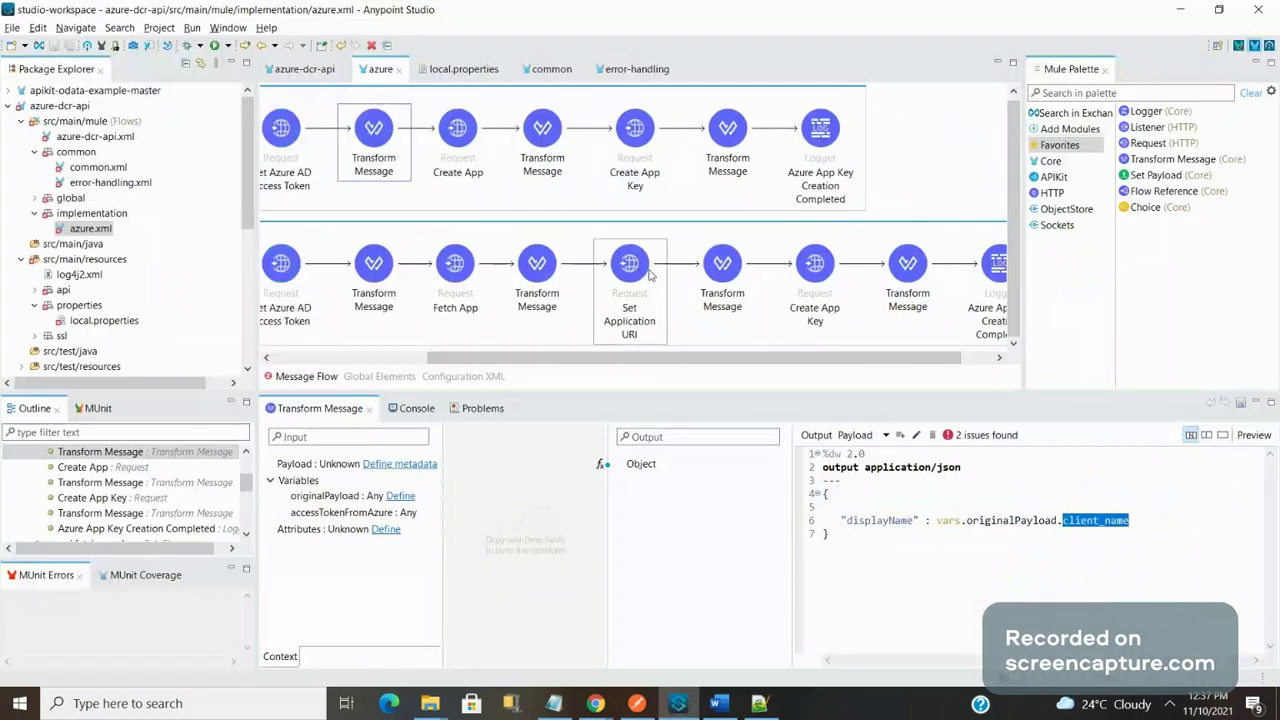
click(648, 274)
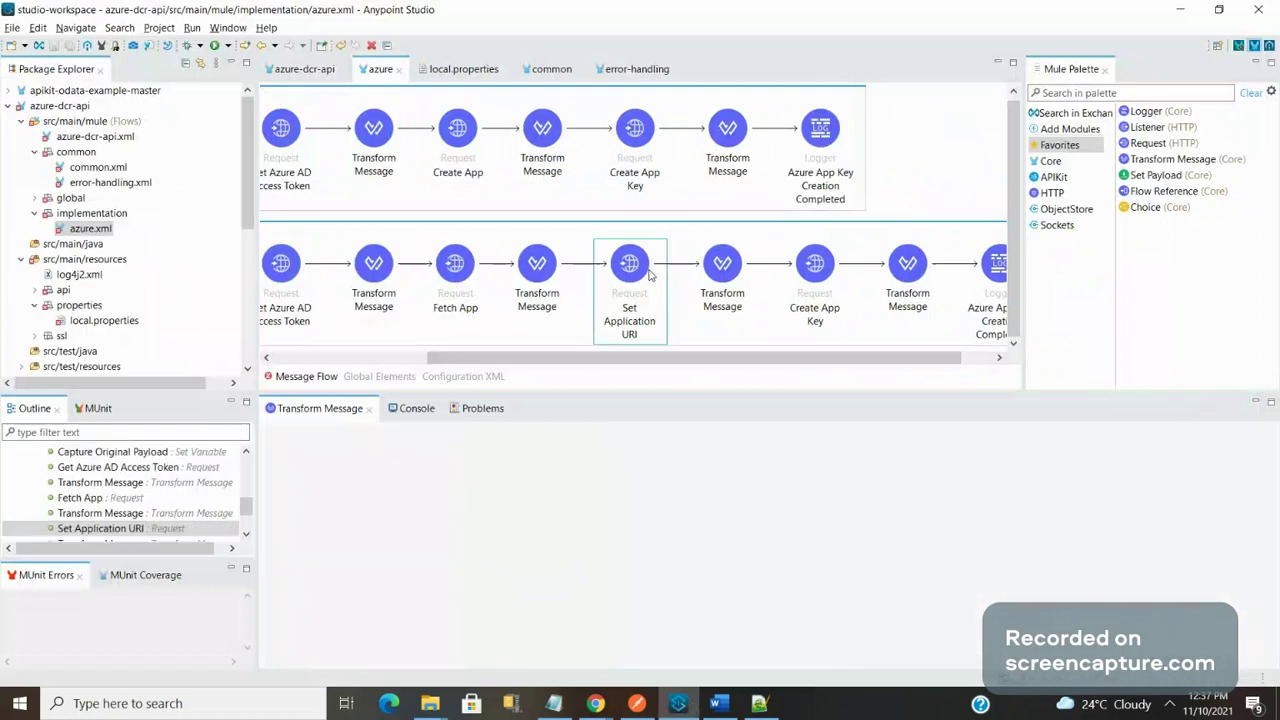
click(537, 263)
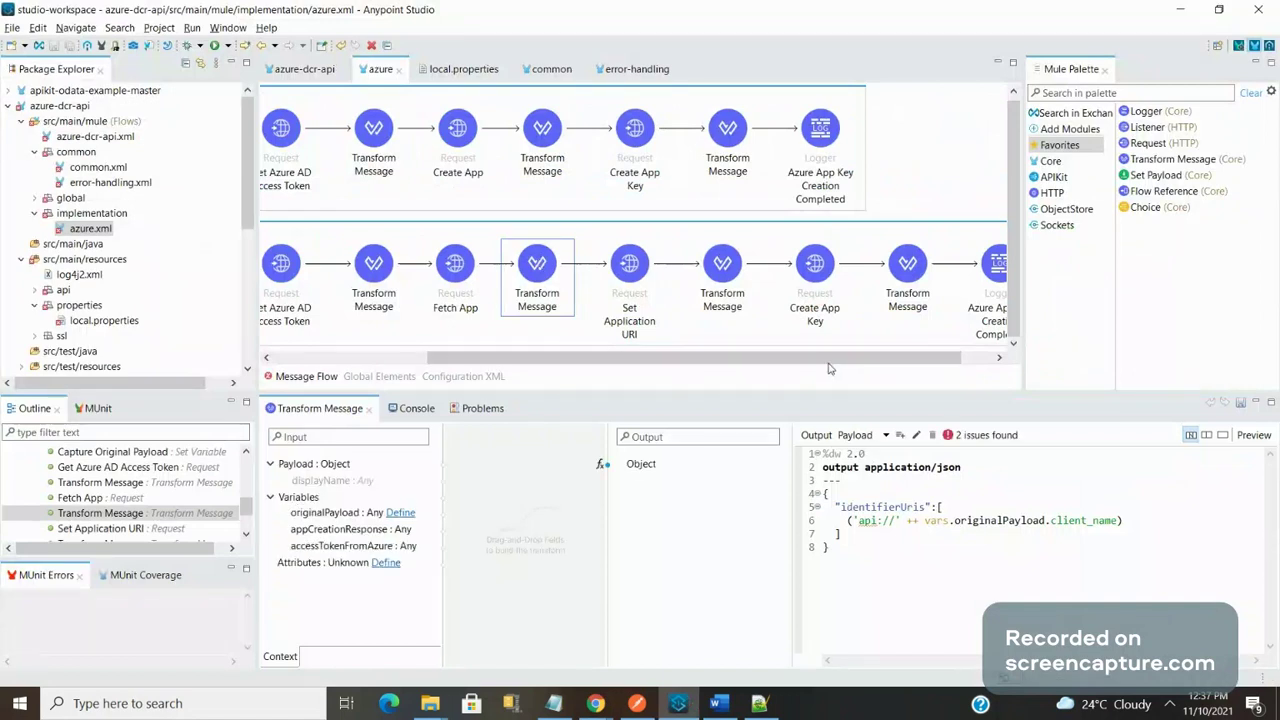
drag(828, 362, 978, 368)
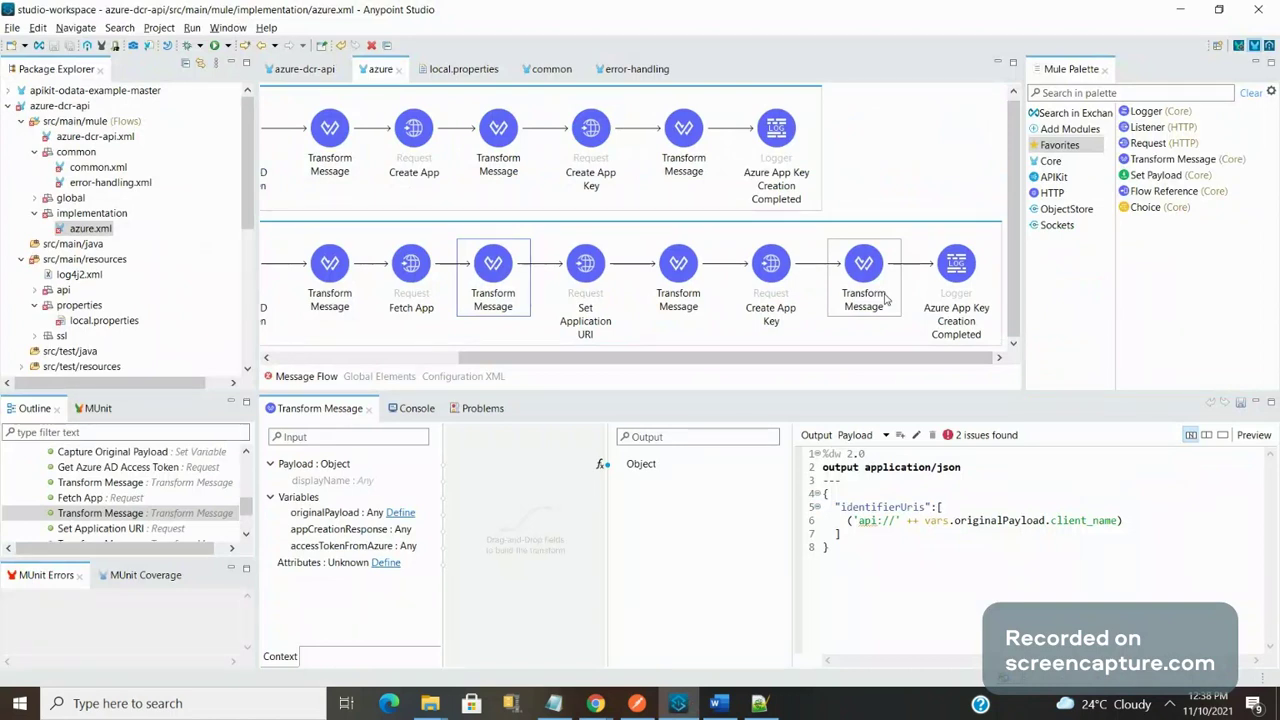
Step: Bring up the overview of open windows to switch away from Anypoint Studio
key(alt+Tab)
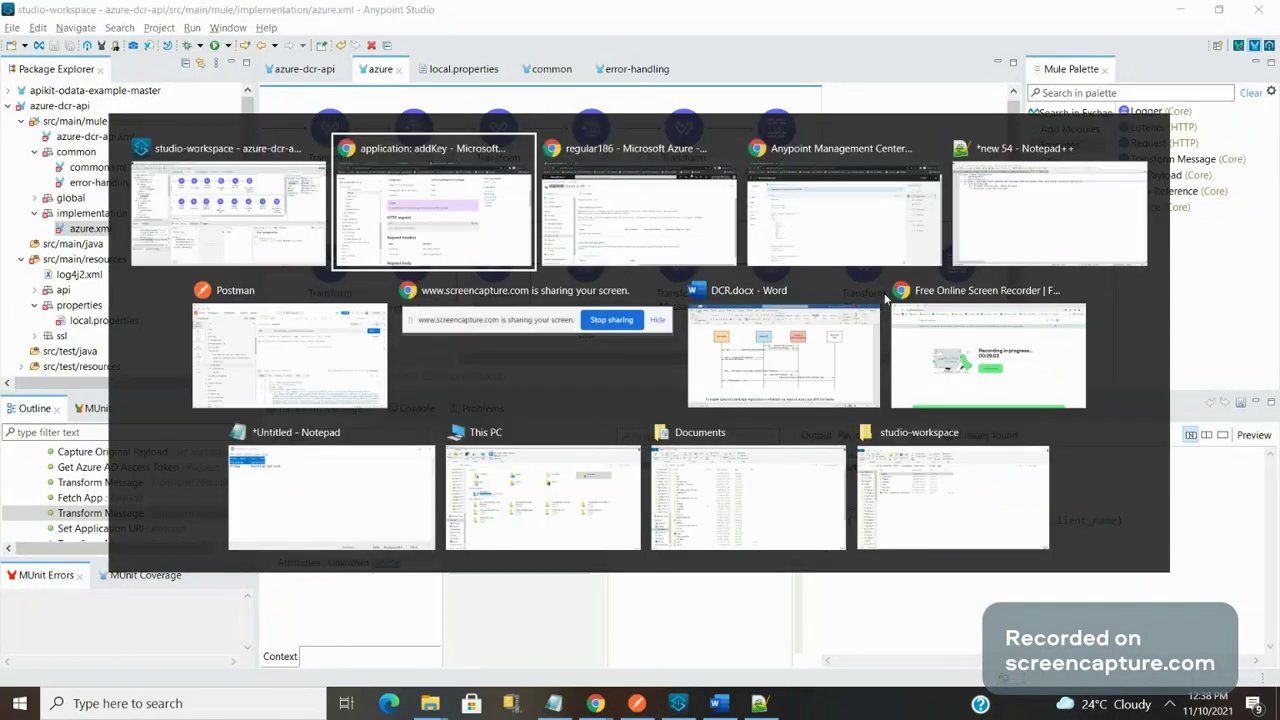